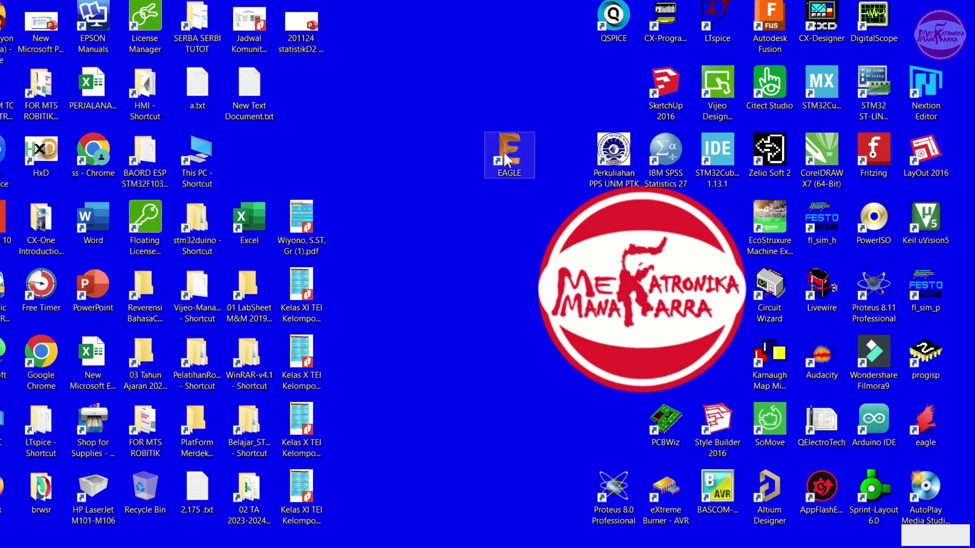
# Launch EAGLE and create a new project named "Rangkaian driver BTS7960"
pyautogui.rightClick(506, 155)
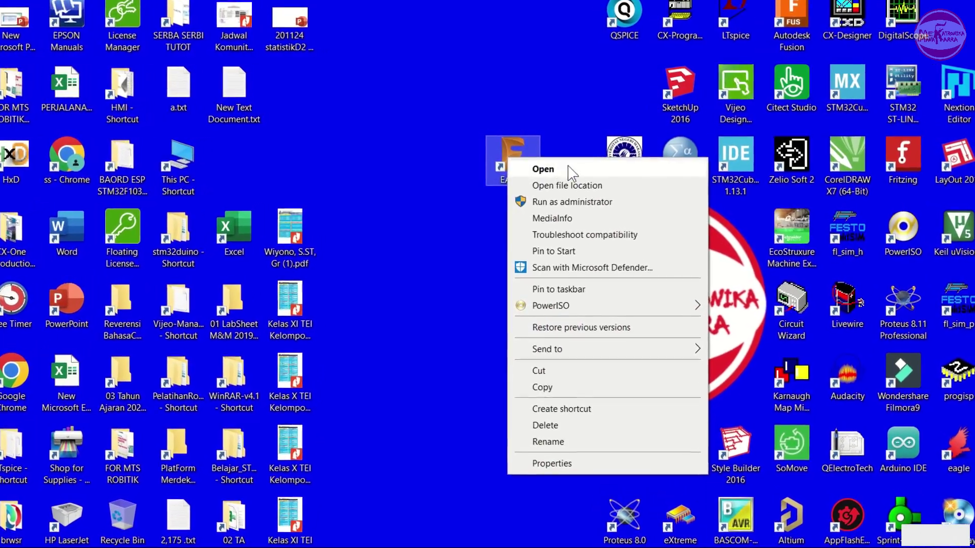
pyautogui.click(577, 173)
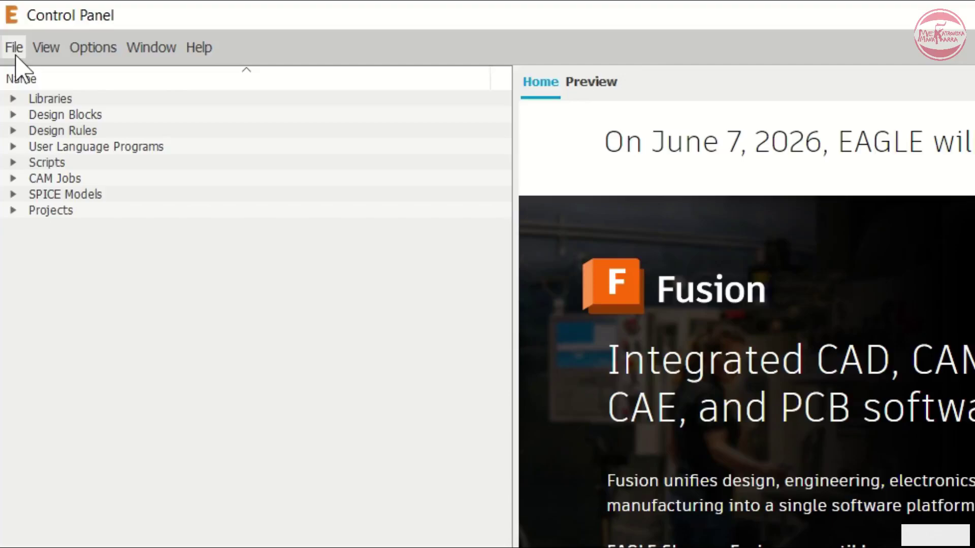
pyautogui.click(15, 55)
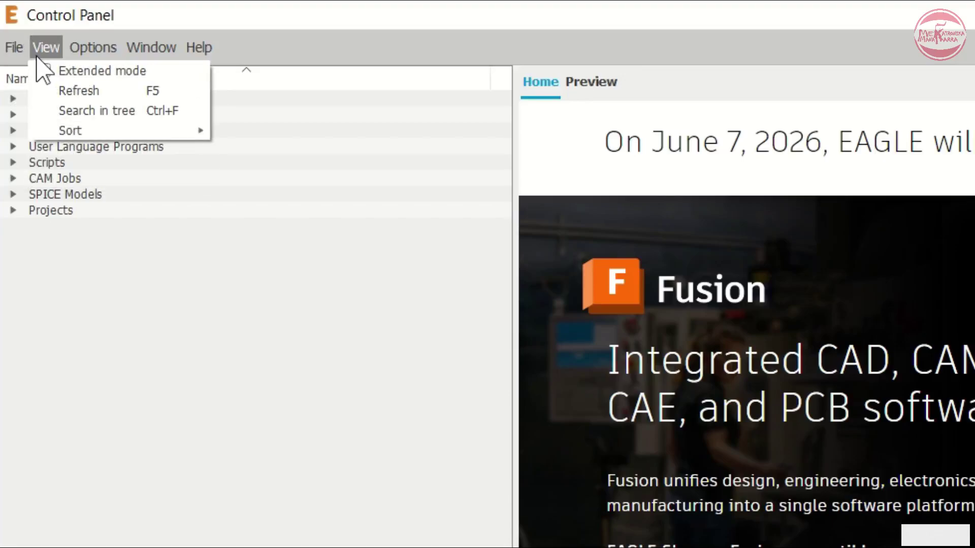
pyautogui.moveTo(48, 65)
pyautogui.click(236, 74)
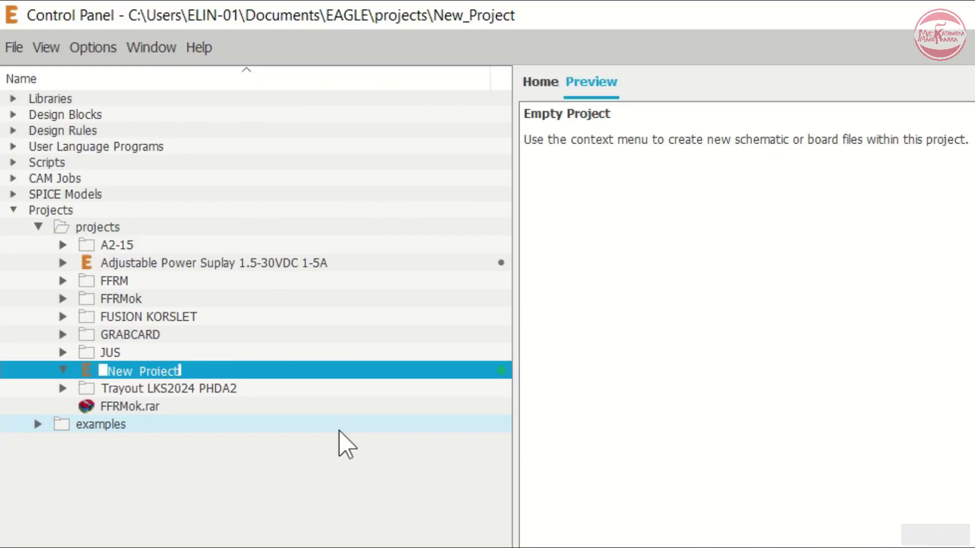
pyautogui.write('Rangkaia')
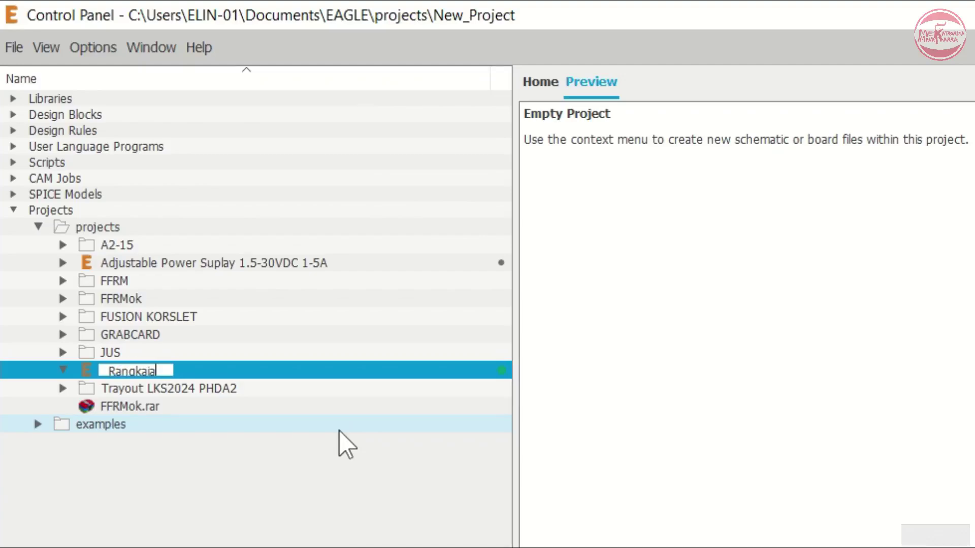
pyautogui.write('n driver ')
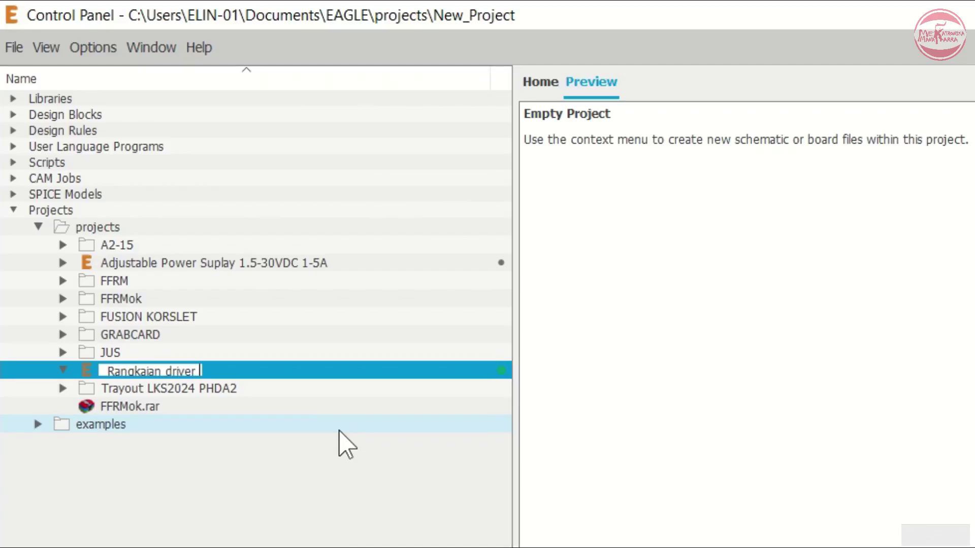
pyautogui.write('BTS7960')
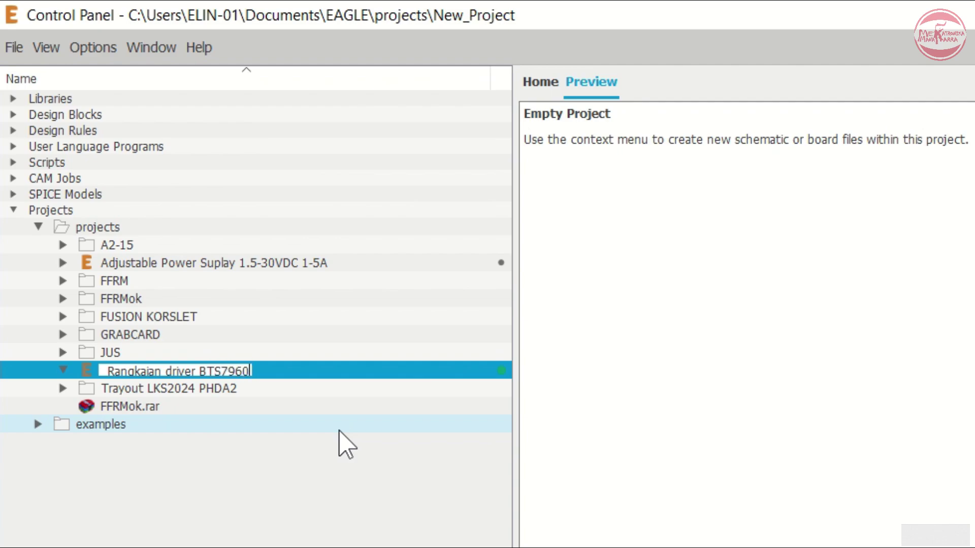
pyautogui.press('Return')
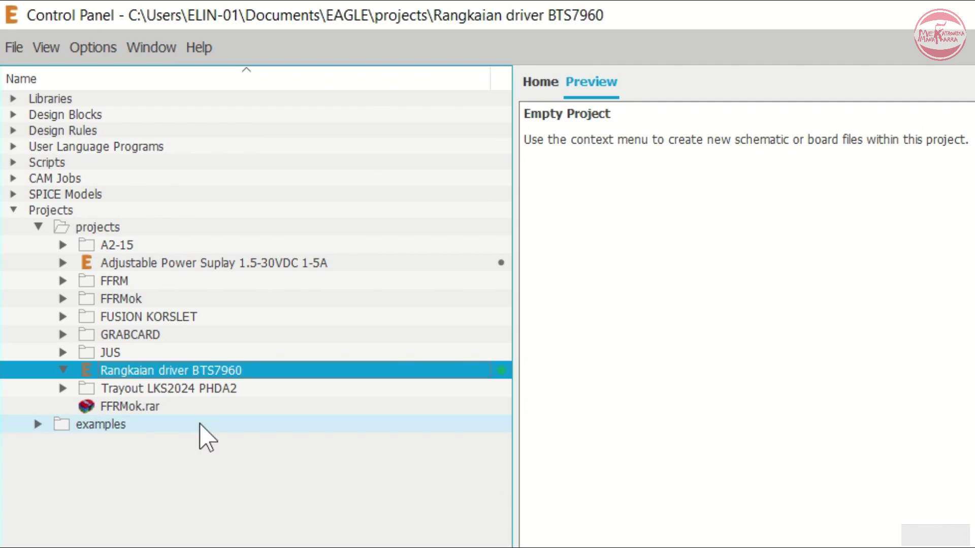
# Create a new schematic in the Rangkaian driver BTS7960 project
pyautogui.rightClick(175, 372)
pyautogui.moveTo(291, 405)
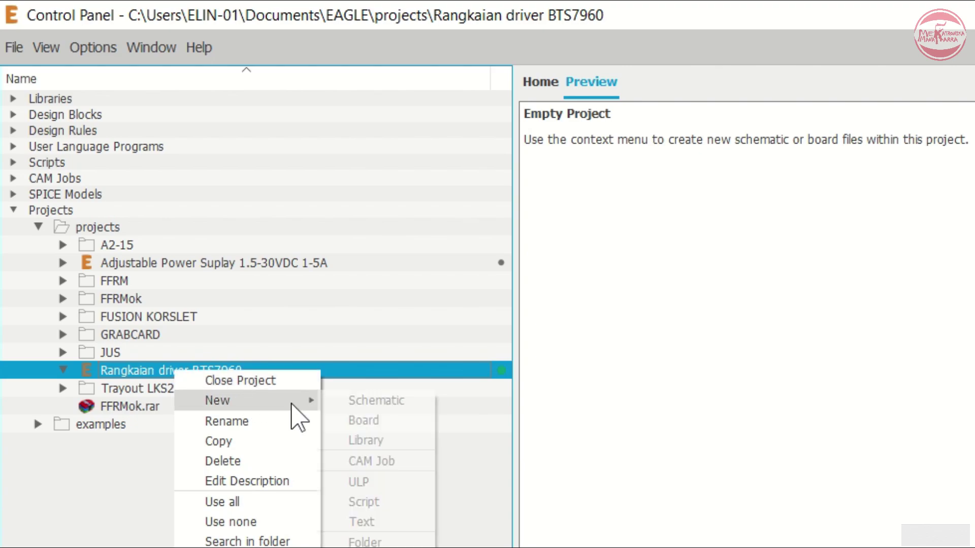
pyautogui.click(377, 401)
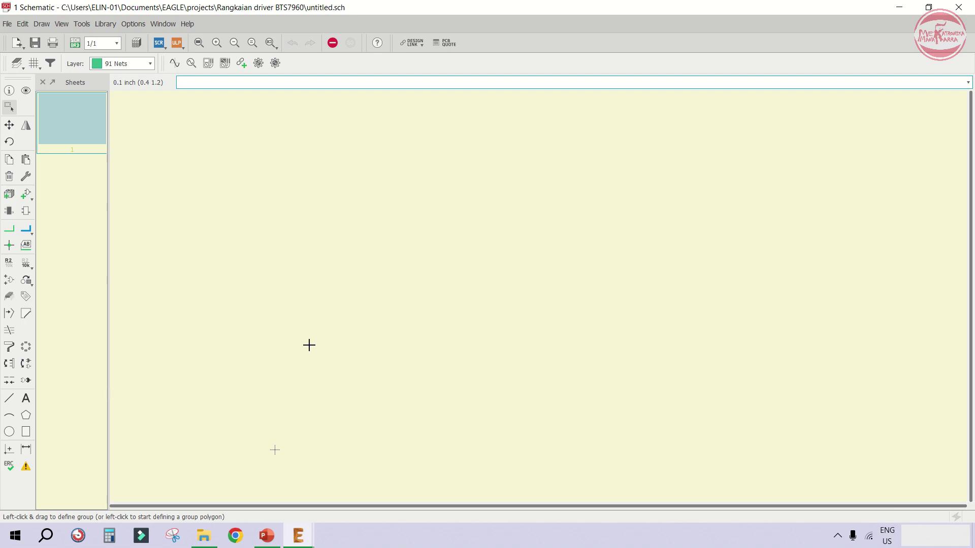
# Add the DINA4_L landscape frame from the frames library with its lower-left corner at the sheet origin
pyautogui.click(21, 196)
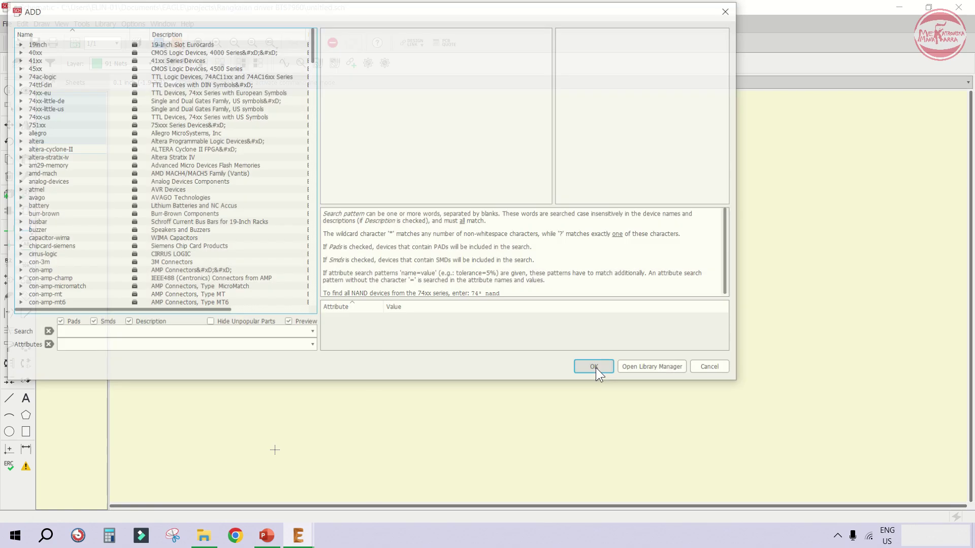
pyautogui.click(247, 182)
pyautogui.press('pagedown')
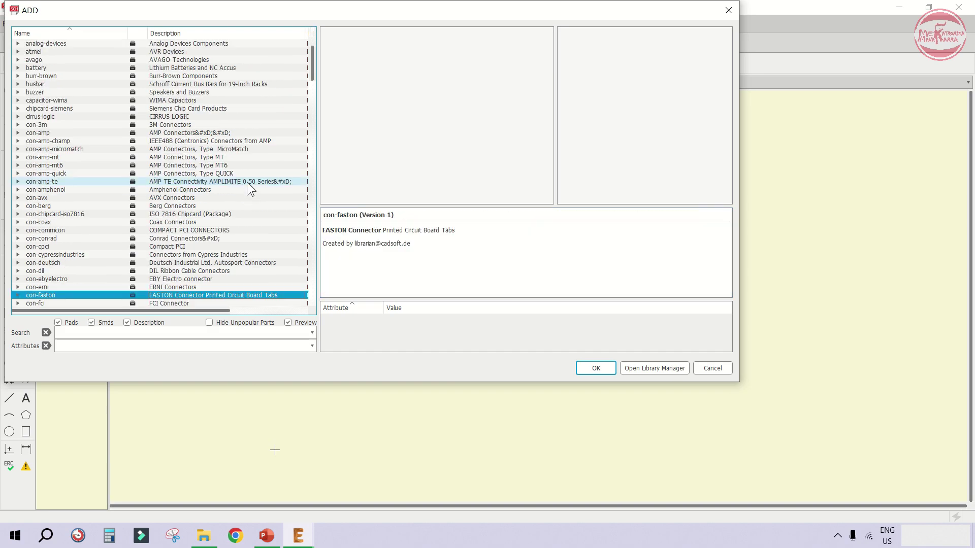
pyautogui.scroll(-14, 223, 179)
pyautogui.scroll(-20, 143, 180)
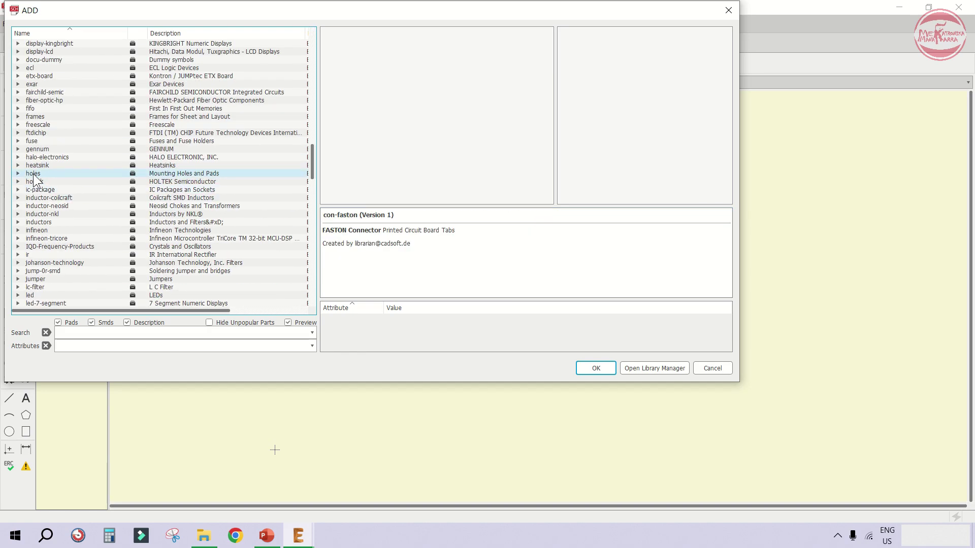
pyautogui.click(18, 117)
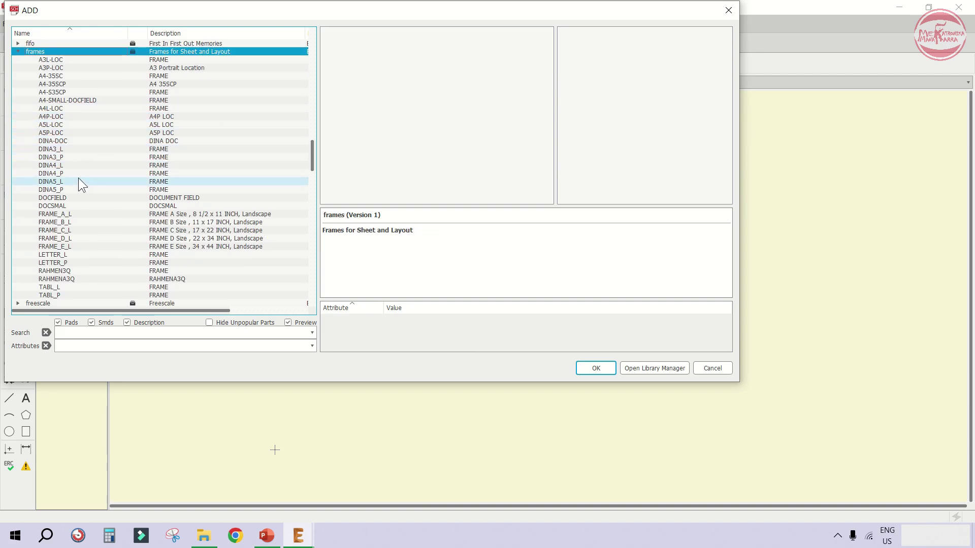
pyautogui.click(82, 165)
pyautogui.click(594, 369)
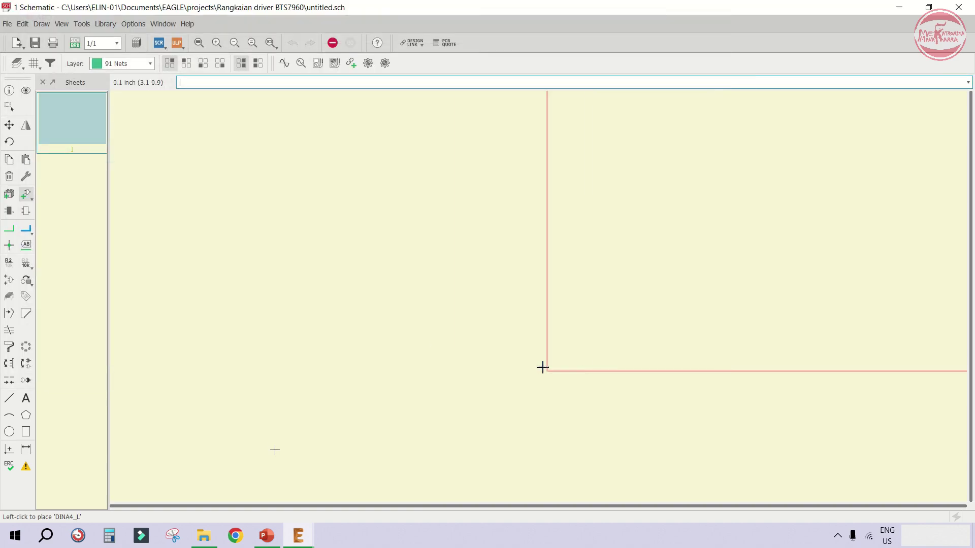
pyautogui.click(251, 434)
pyautogui.scroll(-3, 225, 444)
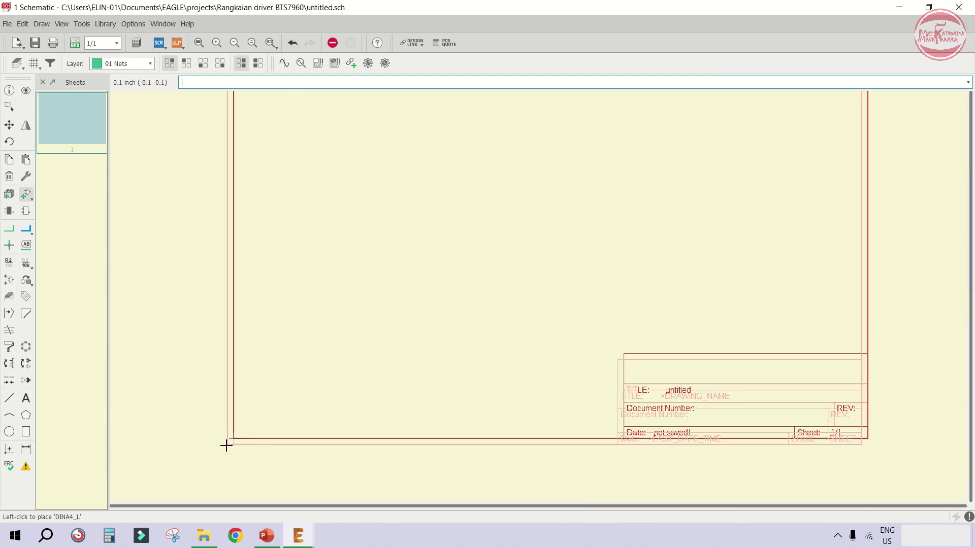
pyautogui.scroll(1, 246, 434)
pyautogui.scroll(-4, 242, 415)
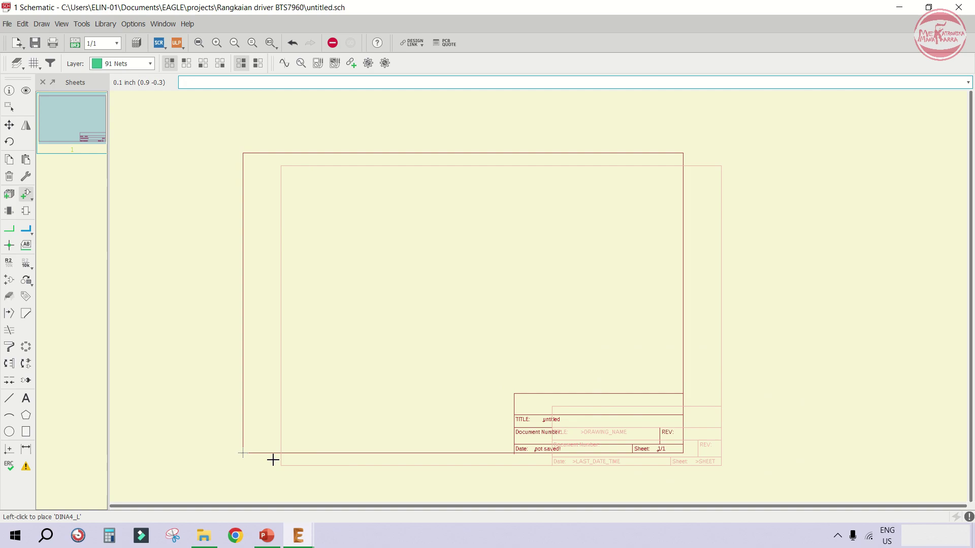
pyautogui.press('Escape')
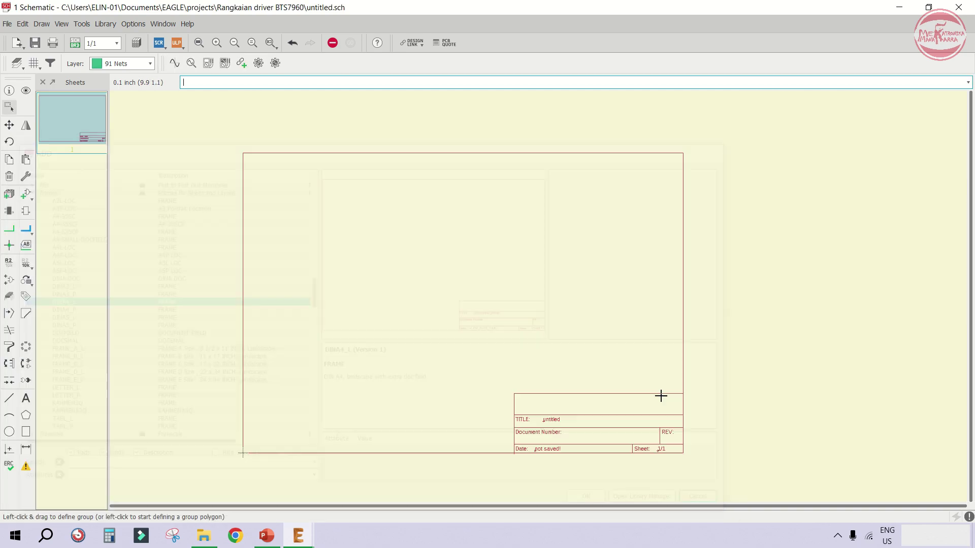
pyautogui.click(711, 504)
pyautogui.scroll(1, 272, 357)
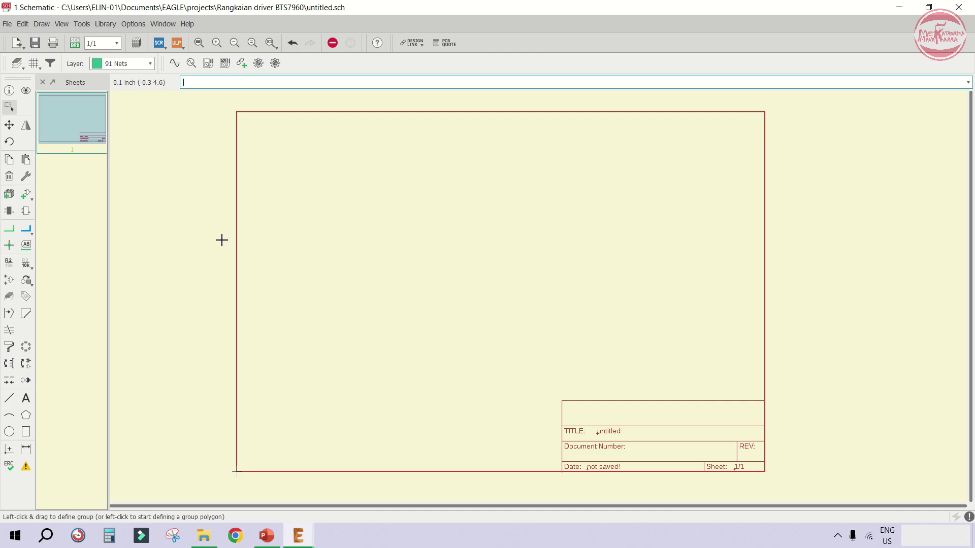
# Choose the two-pin AK500/2 connector from the con-ptr500 library for placement in the schematic
pyautogui.click(26, 194)
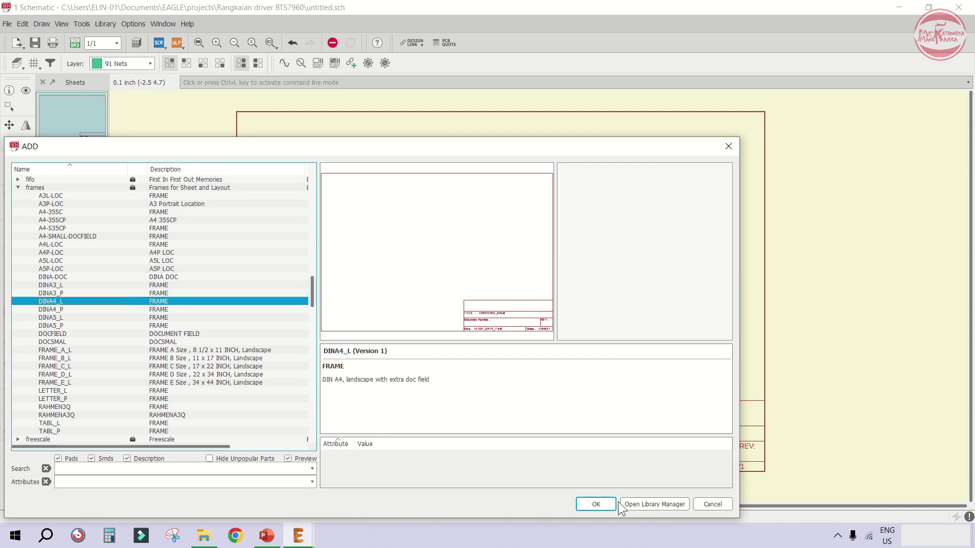
pyautogui.moveTo(173, 146); pyautogui.dragTo(252, 58)
pyautogui.scroll(2, 149, 209)
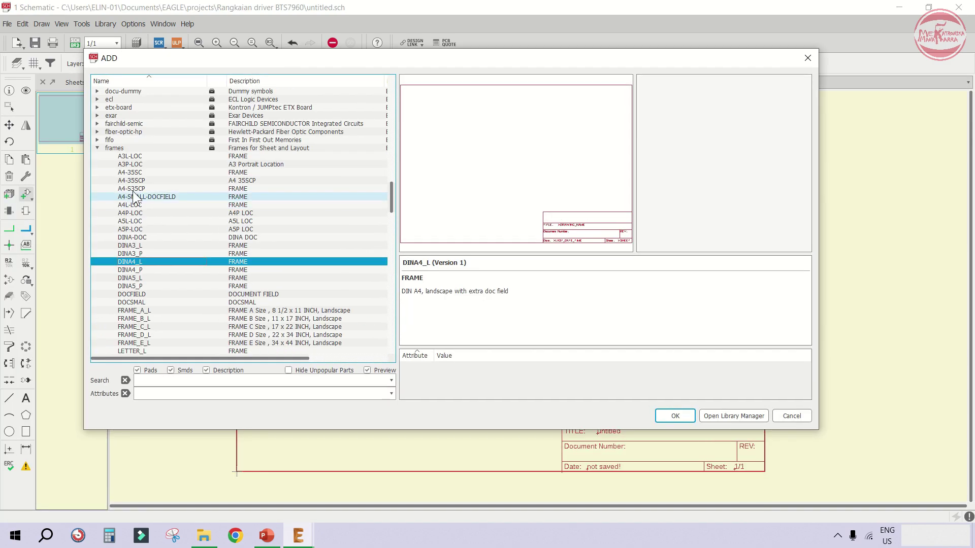
pyautogui.click(97, 148)
pyautogui.click(118, 156)
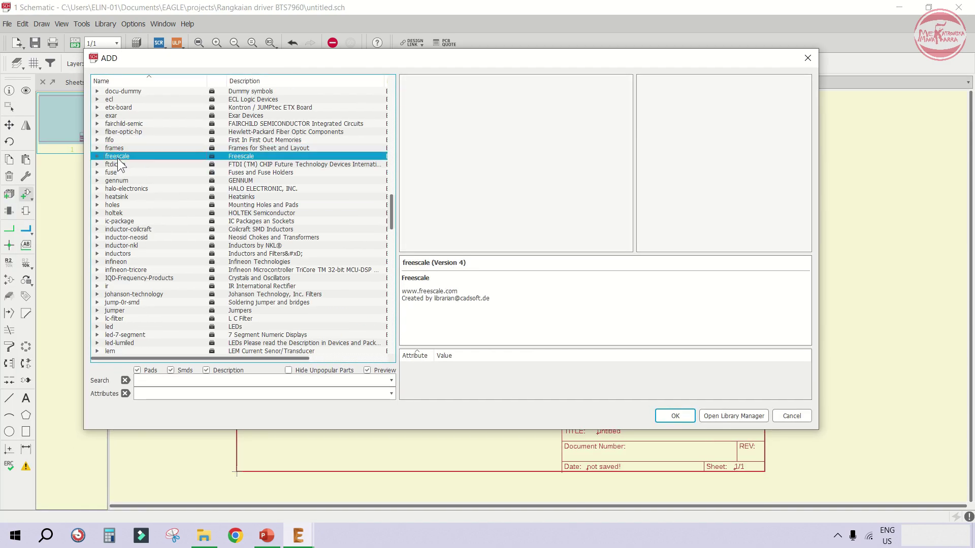
pyautogui.scroll(-6, 150, 206)
pyautogui.click(150, 206)
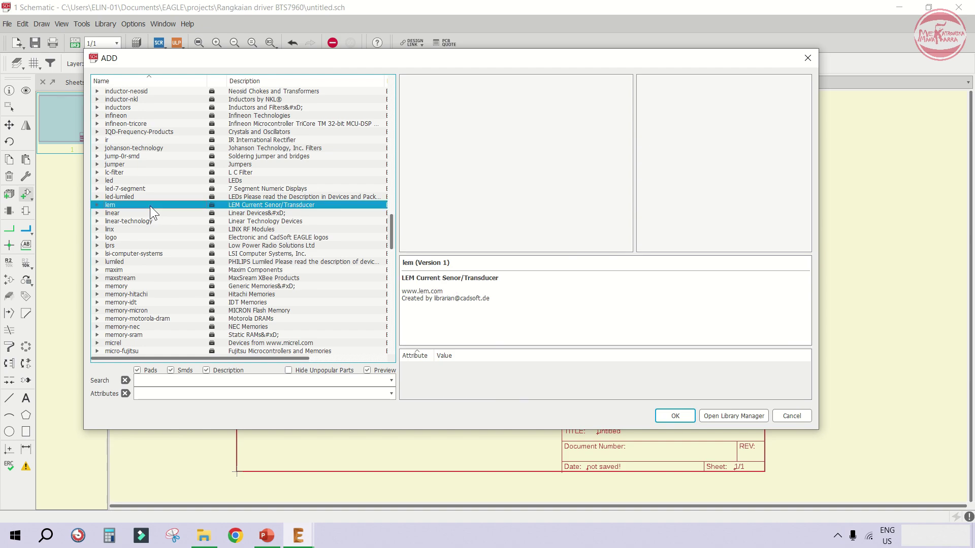
pyautogui.press('c')
pyautogui.scroll(-2, 148, 210)
pyautogui.scroll(-8, 142, 229)
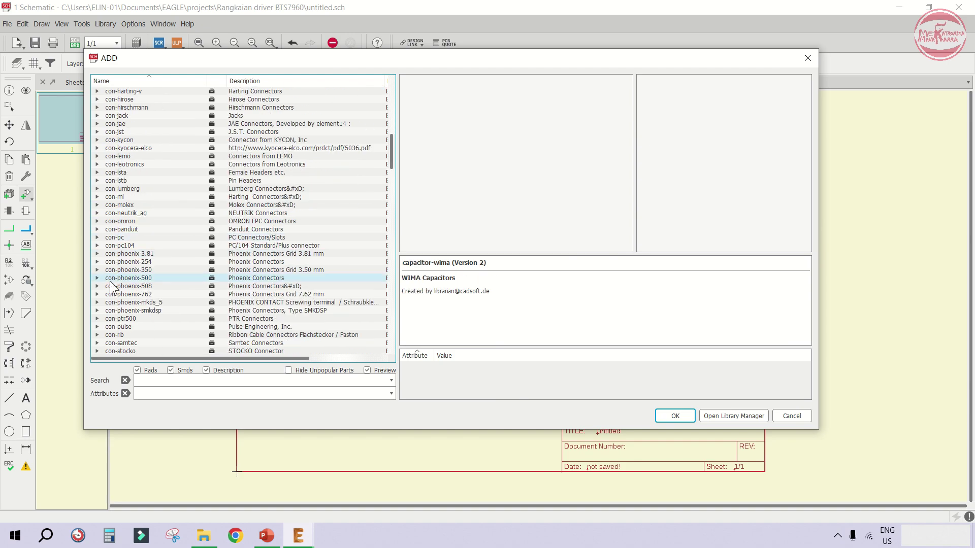
pyautogui.click(131, 319)
pyautogui.scroll(-4, 99, 224)
pyautogui.click(98, 222)
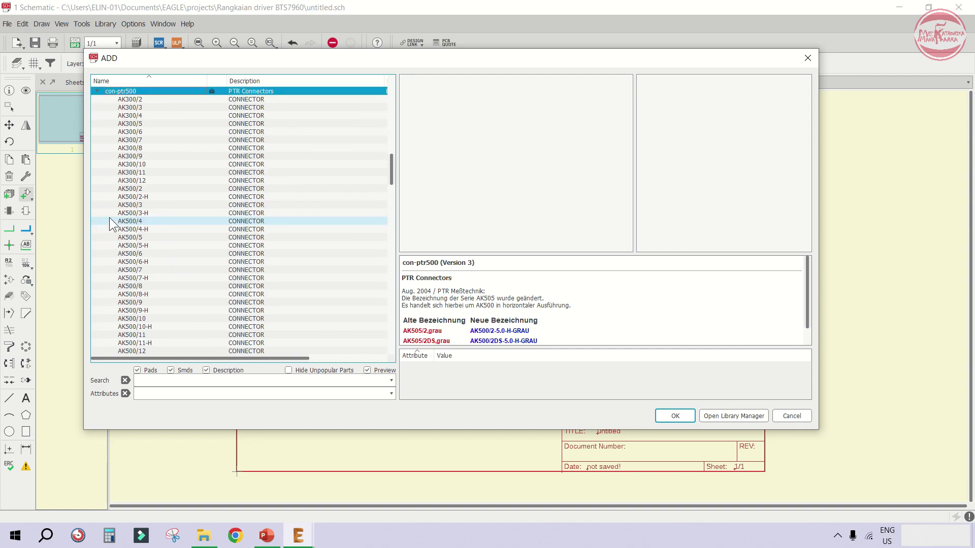
pyautogui.click(126, 189)
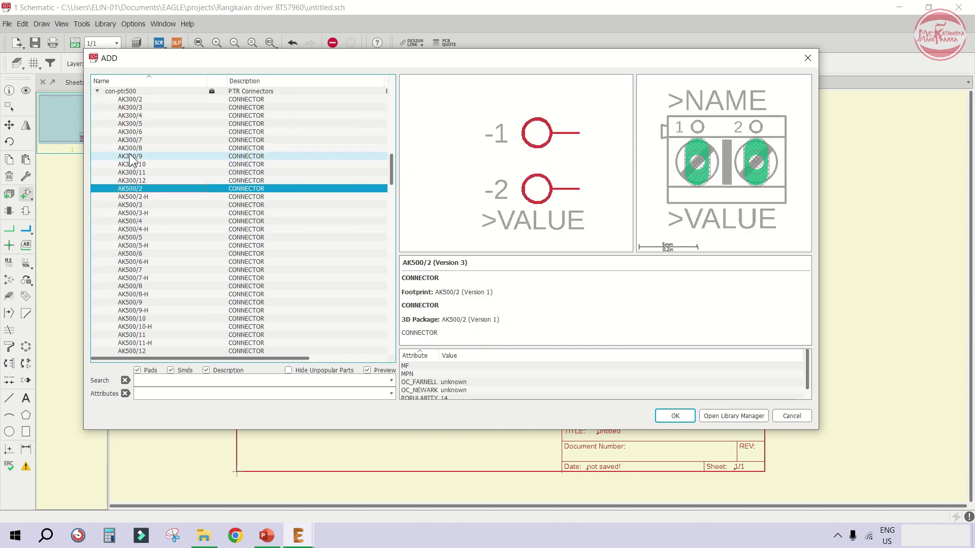
pyautogui.click(131, 124)
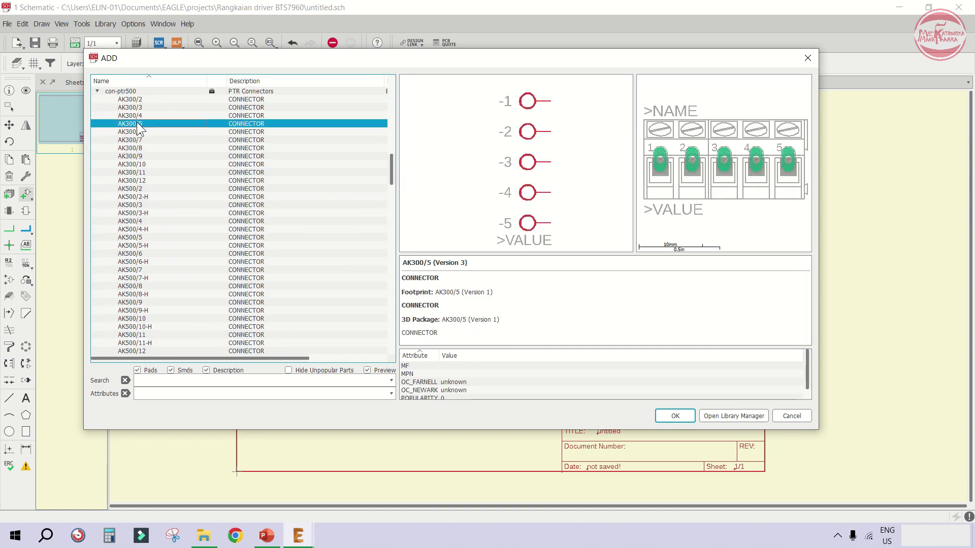
pyautogui.click(133, 189)
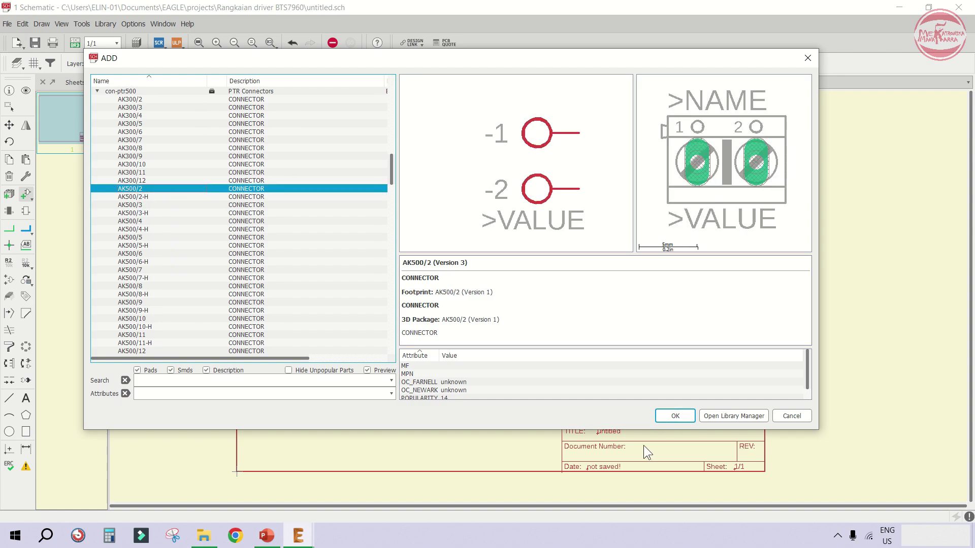
pyautogui.click(666, 420)
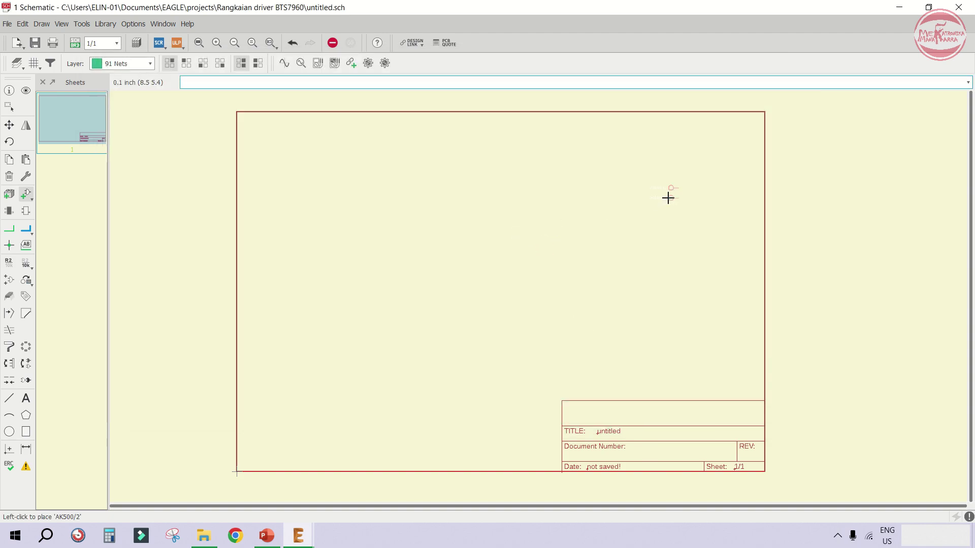
# Rotate the AK500/2 connector 180 degrees and place it near the upper-right corner of the frame
pyautogui.rightClick(675, 188)
pyautogui.rightClick(675, 189)
pyautogui.scroll(1, 679, 172)
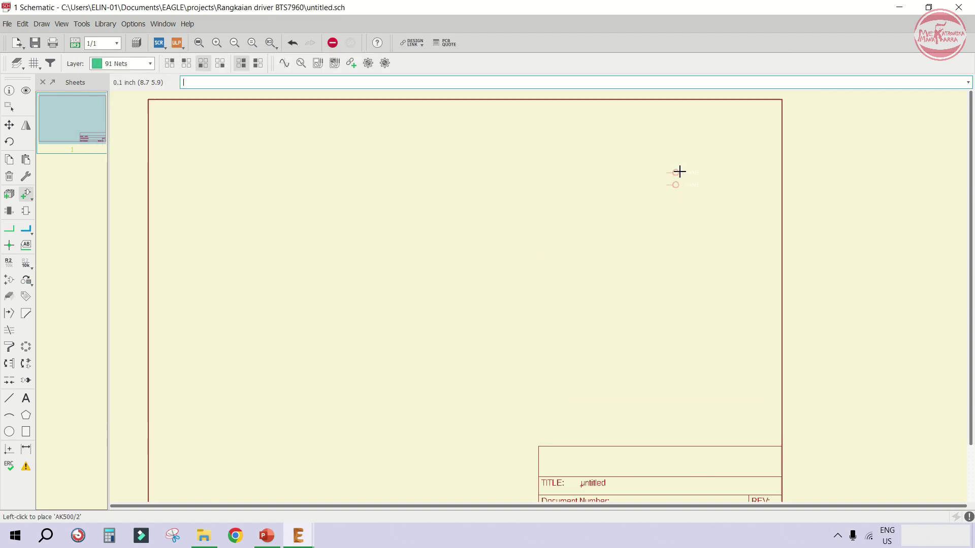
pyautogui.scroll(1, 679, 171)
pyautogui.scroll(-2, 679, 169)
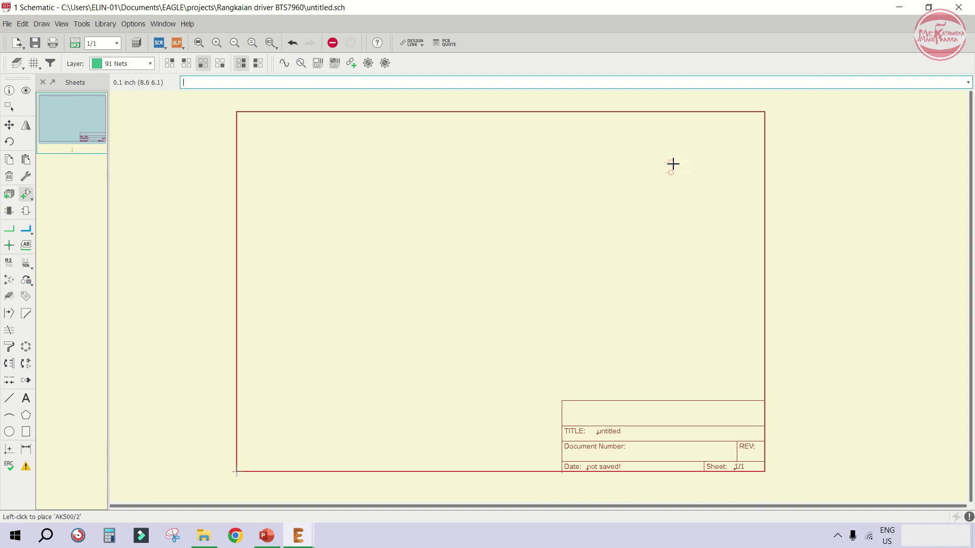
pyautogui.click(688, 162)
# Place a second AK500/2 connector right of the frame's centre, rotated 270 degrees so its pins point down
pyautogui.rightClick(575, 229)
pyautogui.rightClick(577, 224)
pyautogui.rightClick(573, 225)
pyautogui.rightClick(572, 226)
pyautogui.rightClick(572, 227)
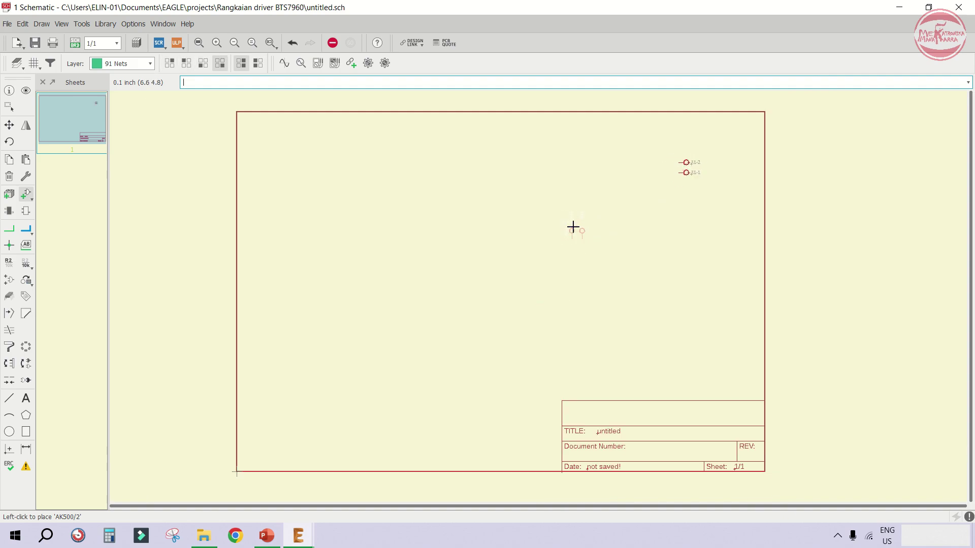
pyautogui.click(552, 226)
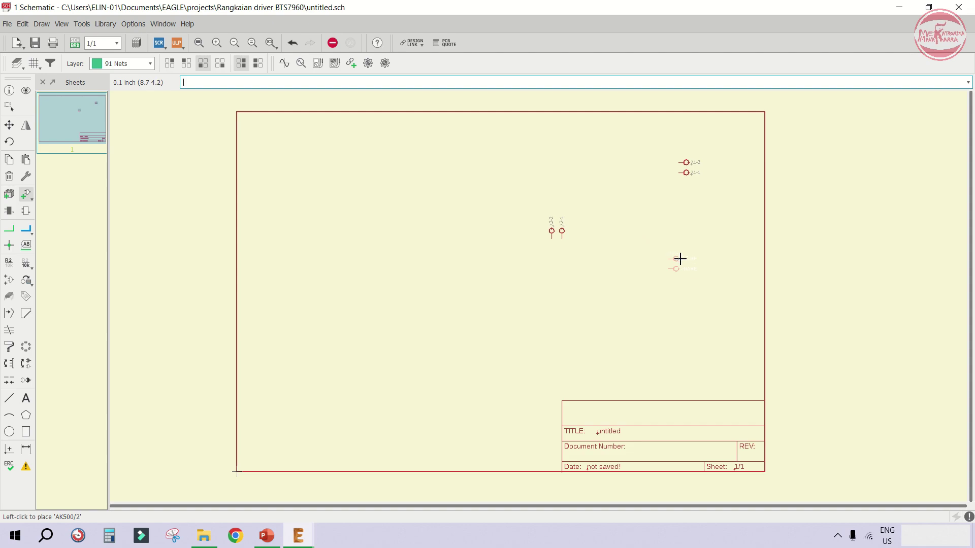
# Place a third AK500/2 connector, rotated 180 degrees, just below the first one in the frame's upper-right area
pyautogui.scroll(1, 684, 233)
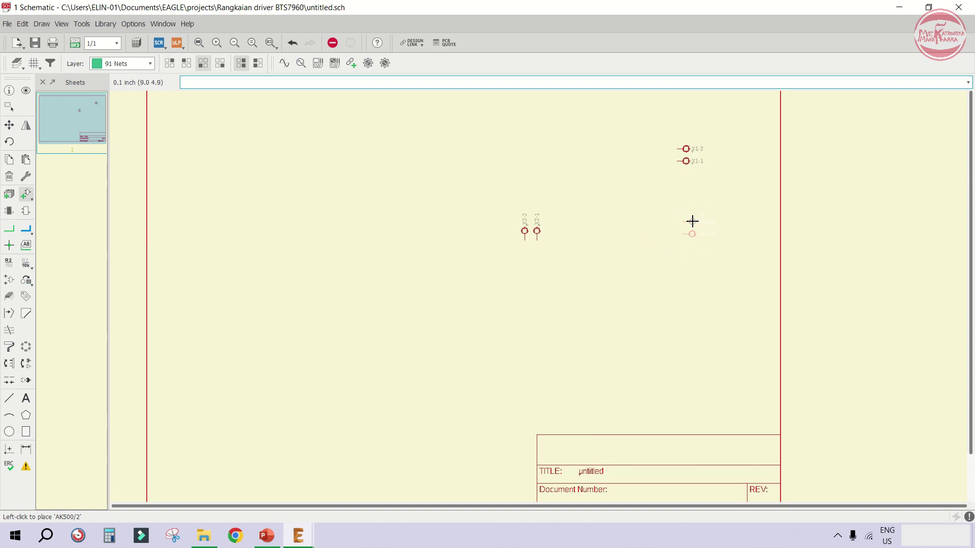
pyautogui.click(690, 197)
pyautogui.click(9, 125)
pyautogui.scroll(-1, 729, 173)
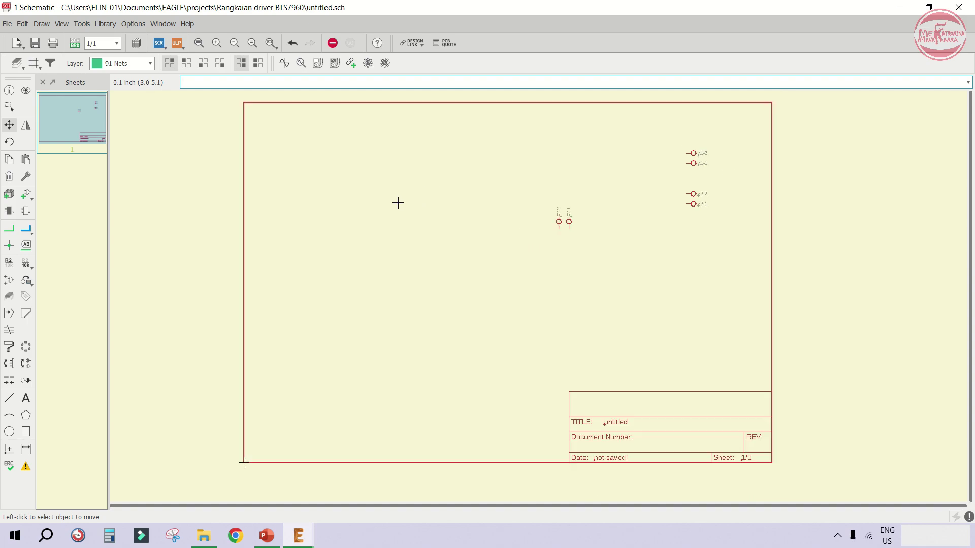
# Start adding another part, collapse the con-ptr500 library and expand the pinhead library
pyautogui.click(10, 194)
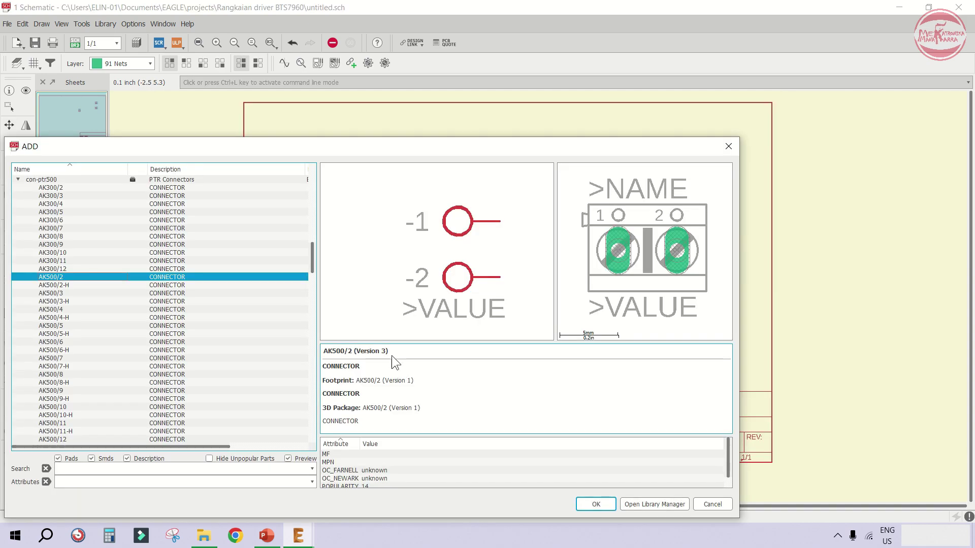
pyautogui.click(18, 180)
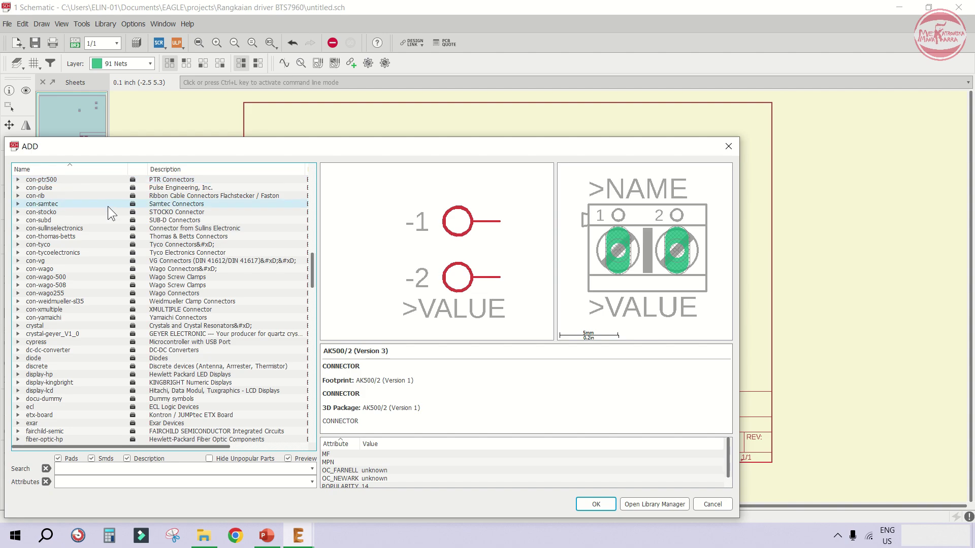
pyautogui.scroll(-4, 105, 213)
pyautogui.scroll(4, 87, 255)
pyautogui.click(86, 253)
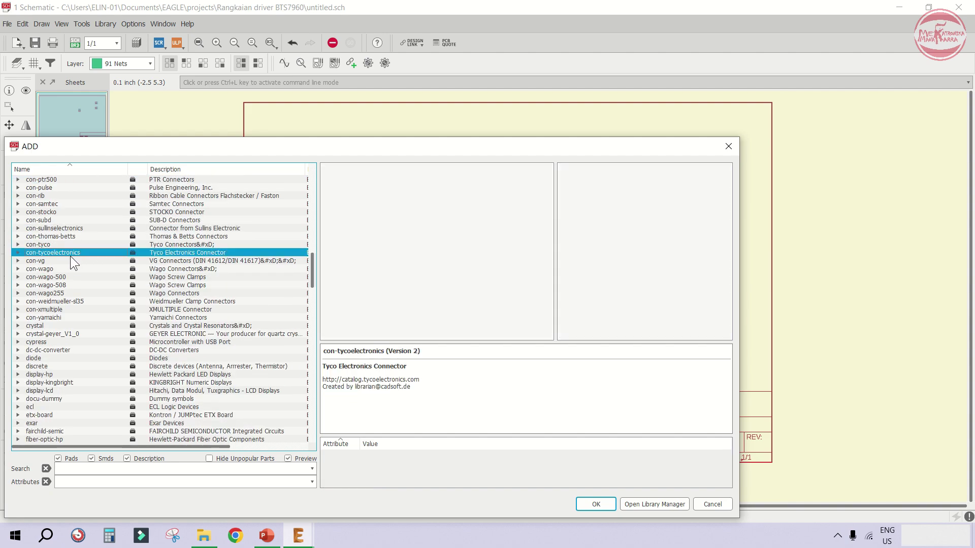
pyautogui.press('p')
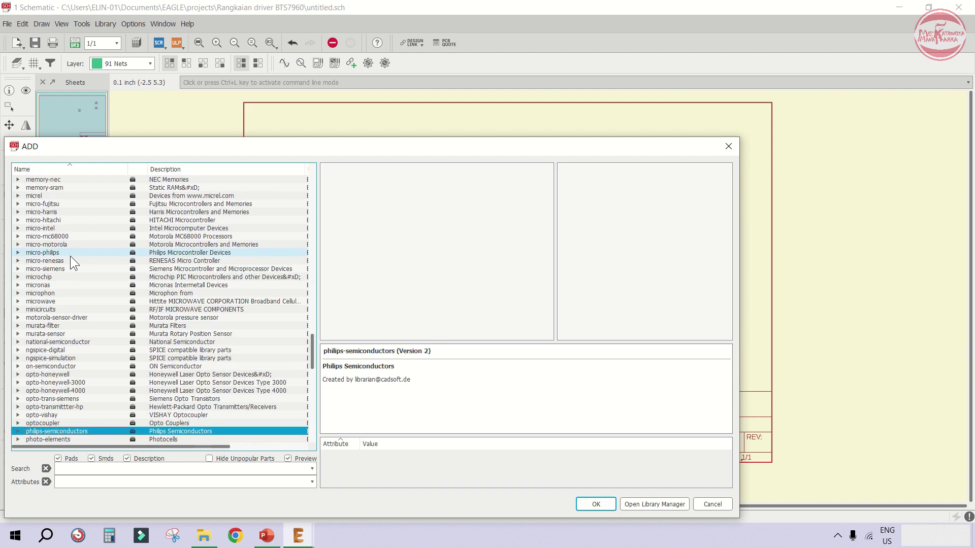
pyautogui.scroll(-6, 59, 275)
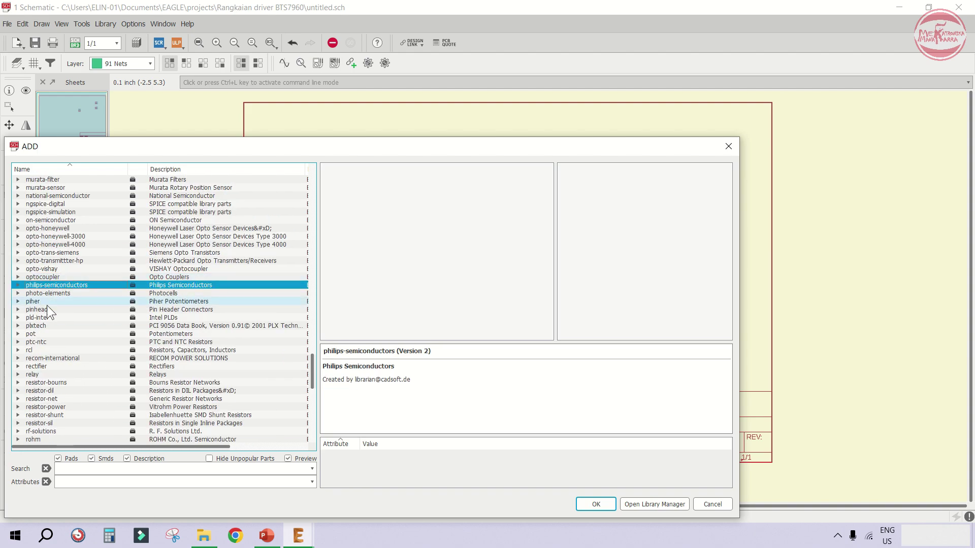
pyautogui.click(18, 310)
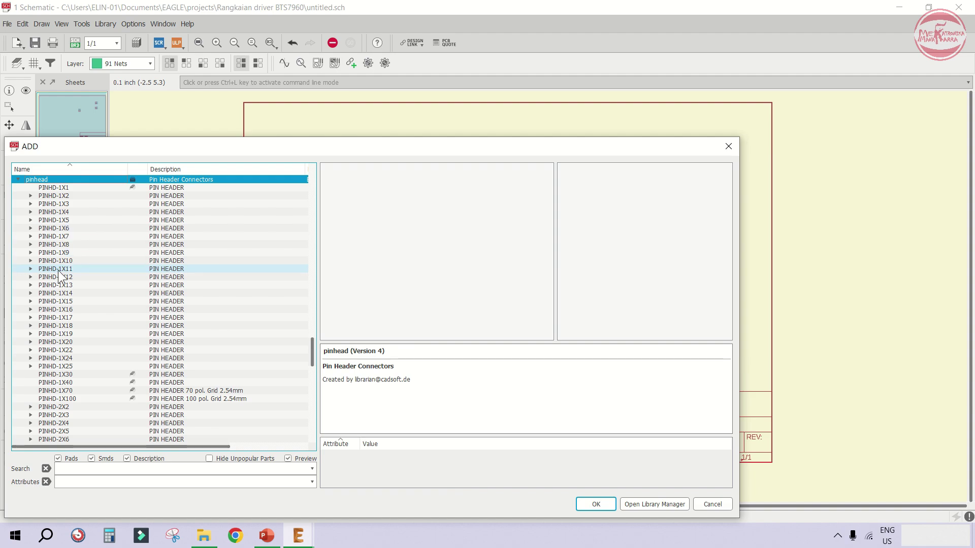
# Compare the PINHD-1X8 straight and angled variants, and choose the straight PINHD-1X8 with the 1X08 footprint for placement
pyautogui.click(35, 246)
pyautogui.click(31, 244)
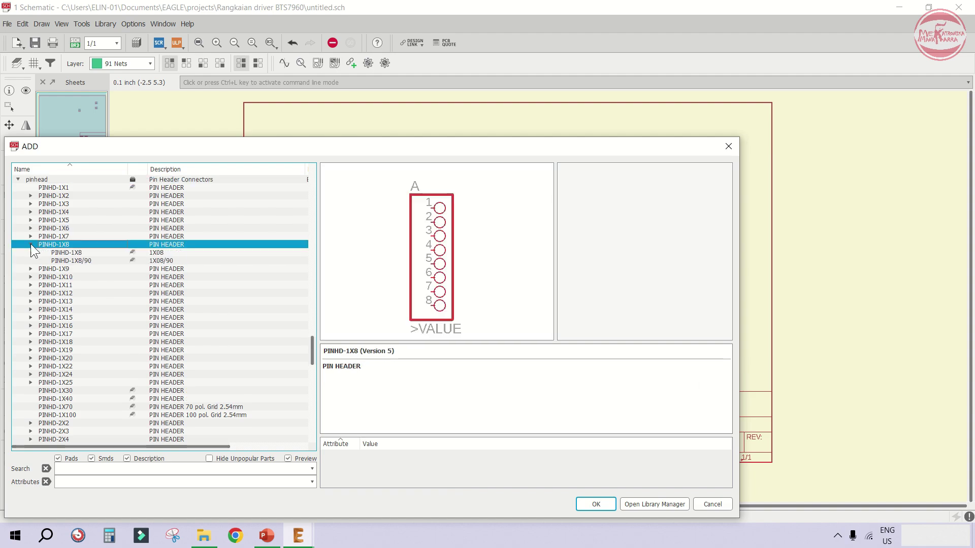
pyautogui.click(83, 251)
pyautogui.click(79, 259)
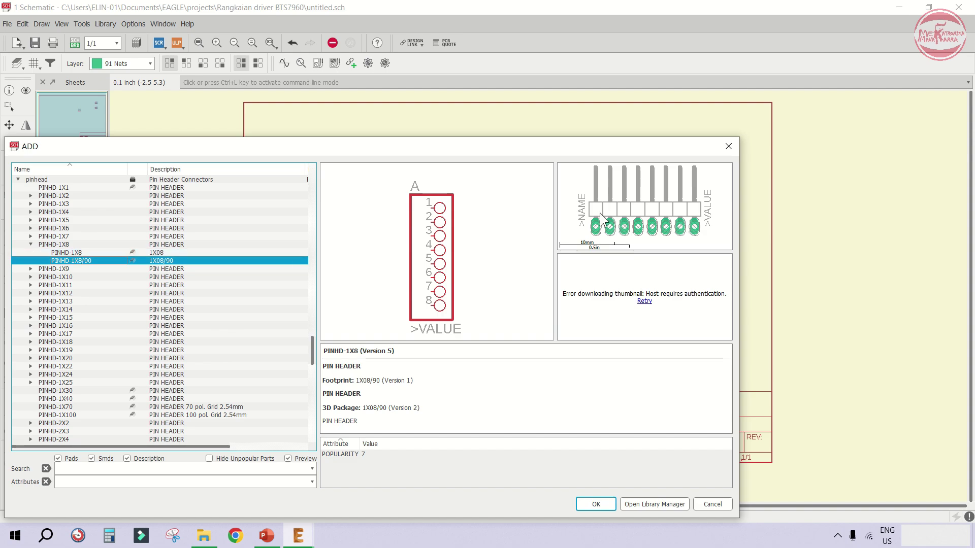
pyautogui.click(90, 254)
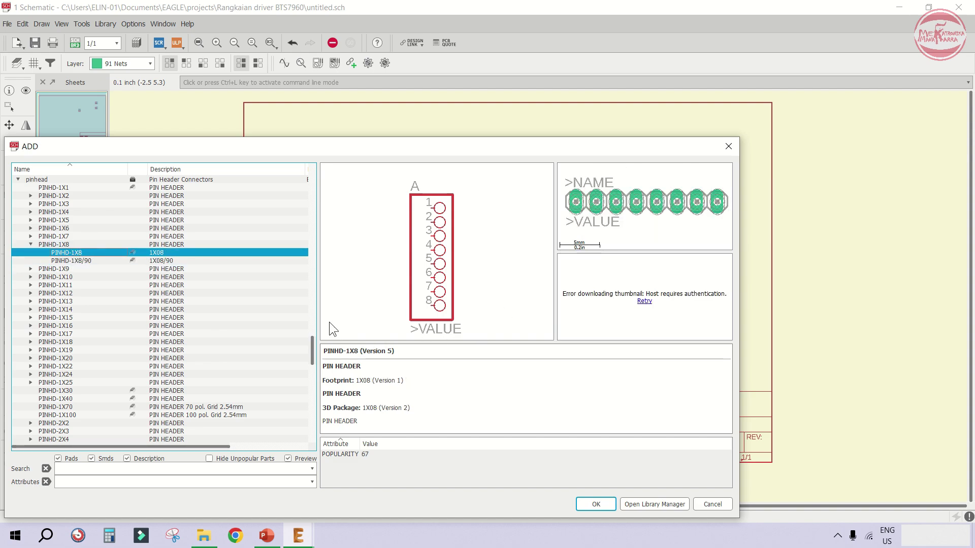
pyautogui.moveTo(319, 315); pyautogui.dragTo(290, 315)
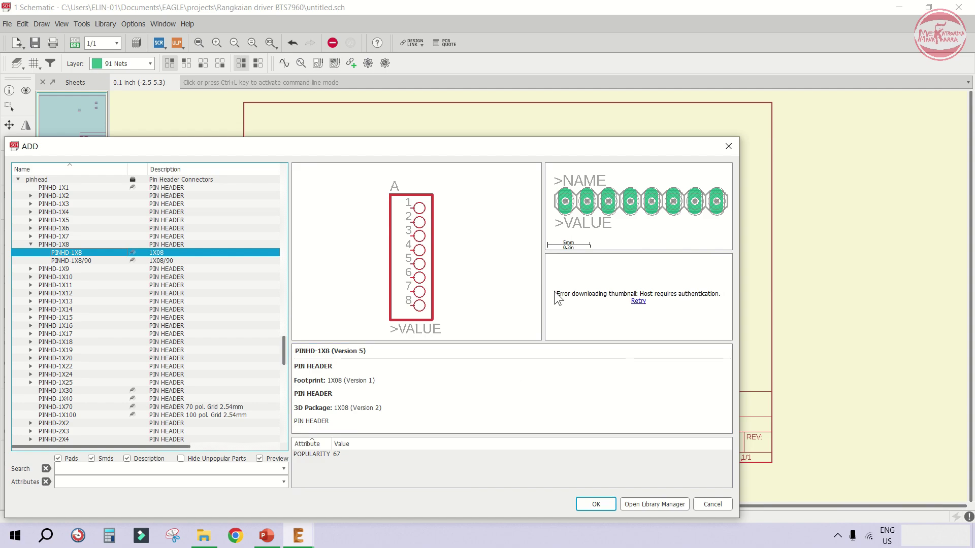
pyautogui.click(95, 262)
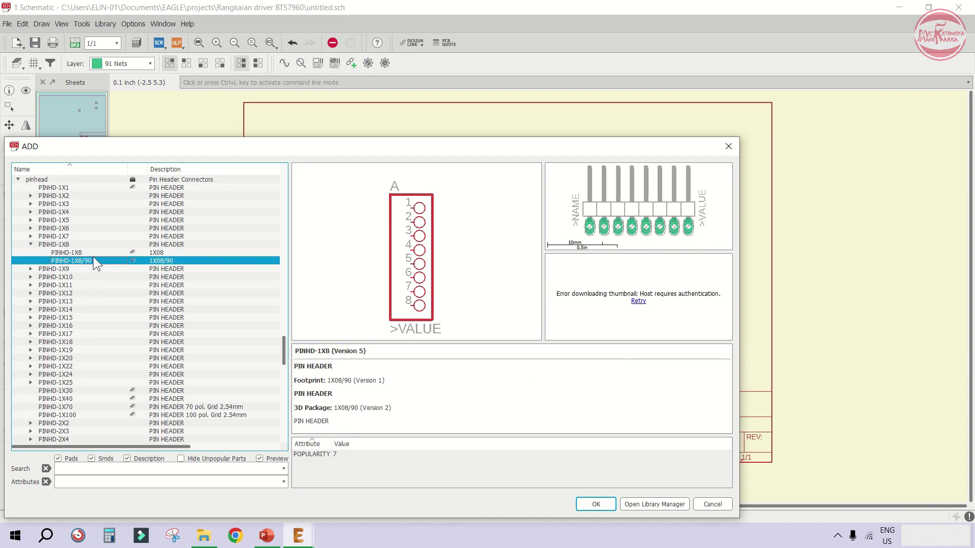
pyautogui.click(93, 252)
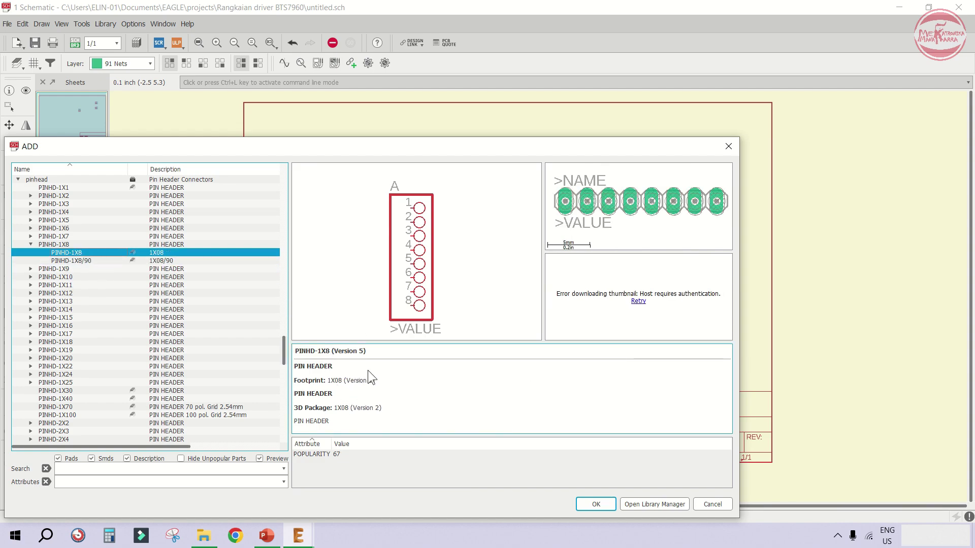
pyautogui.click(594, 504)
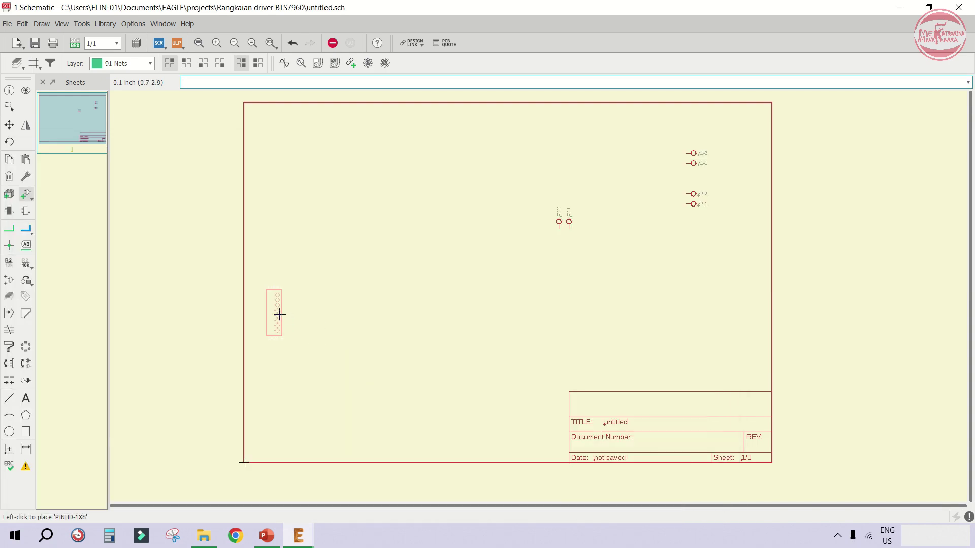
# Place the eight-pin header, rotated 180 degrees, just inside the frame's left edge at about mid-height
pyautogui.scroll(3, 279, 313)
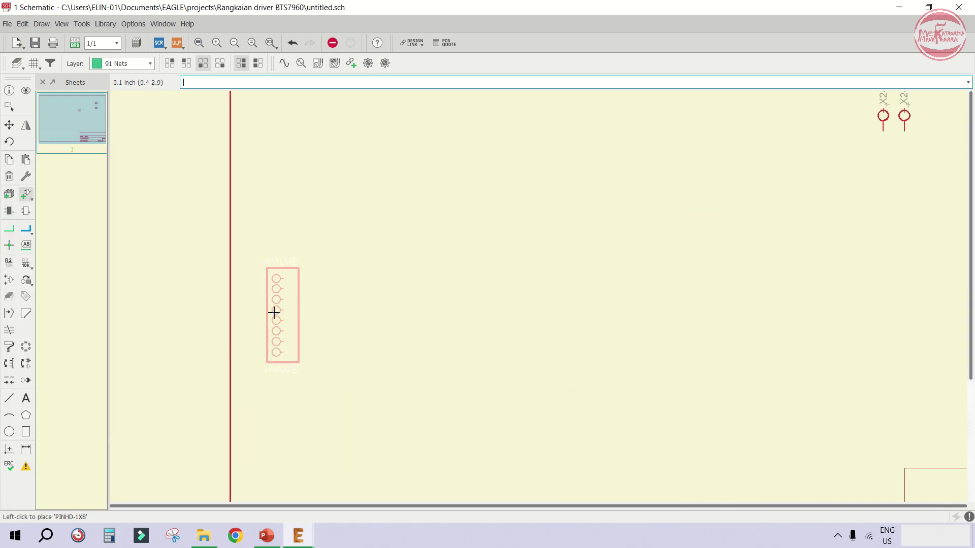
pyautogui.click(273, 312)
pyautogui.scroll(-3, 189, 217)
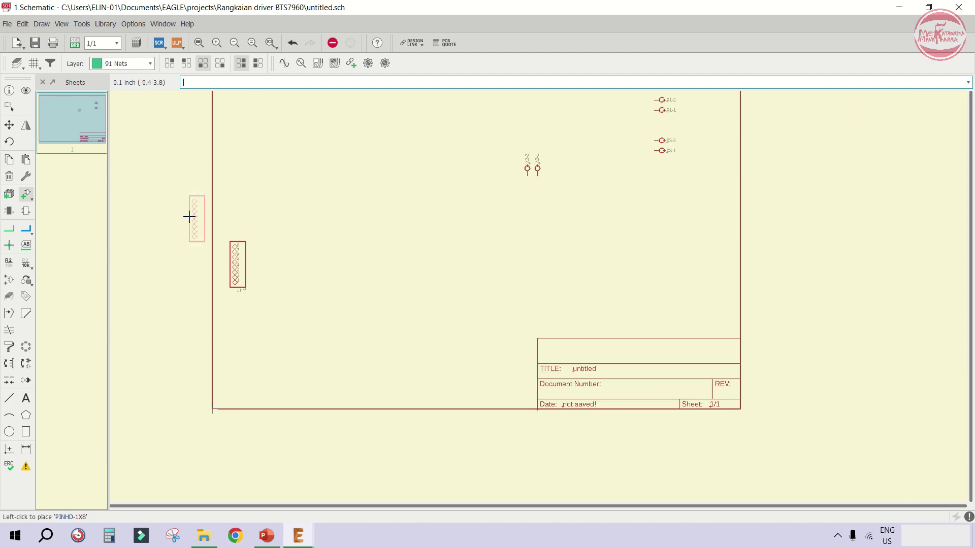
pyautogui.scroll(1, 222, 218)
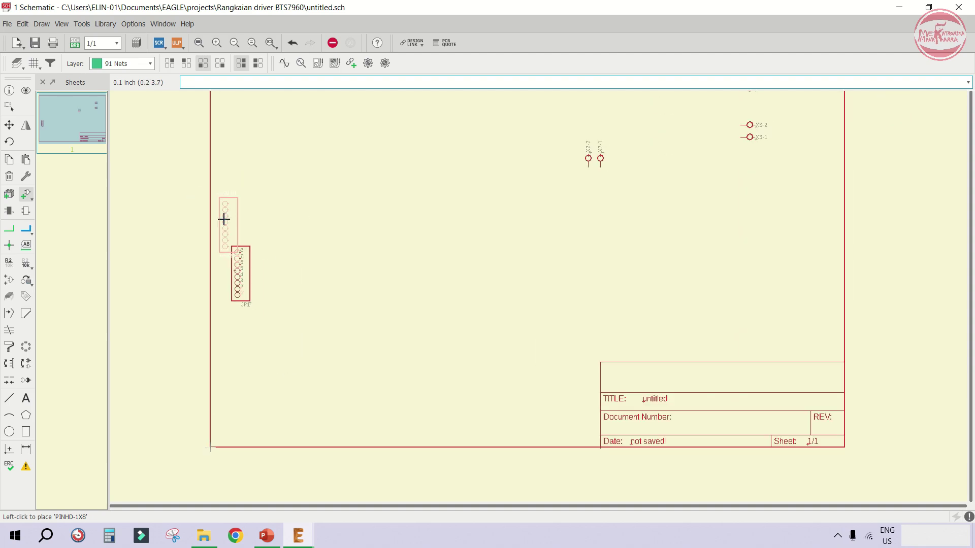
# Reopen the part library list, collapse the pinhead library and expand the 74xx-us library
pyautogui.click(26, 195)
pyautogui.scroll(5, 222, 374)
pyautogui.click(213, 367)
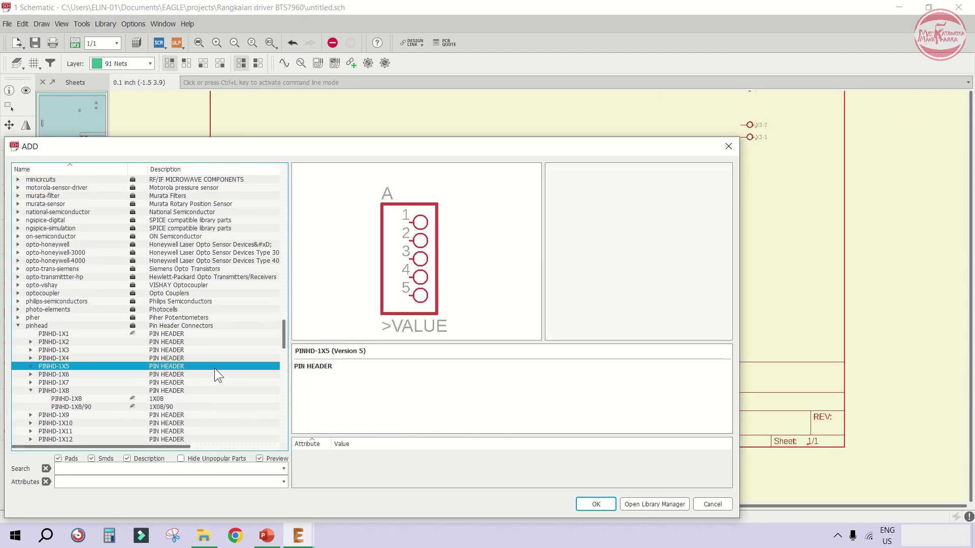
pyautogui.press('Left')
pyautogui.press('Left')
pyautogui.scroll(4, 235, 367)
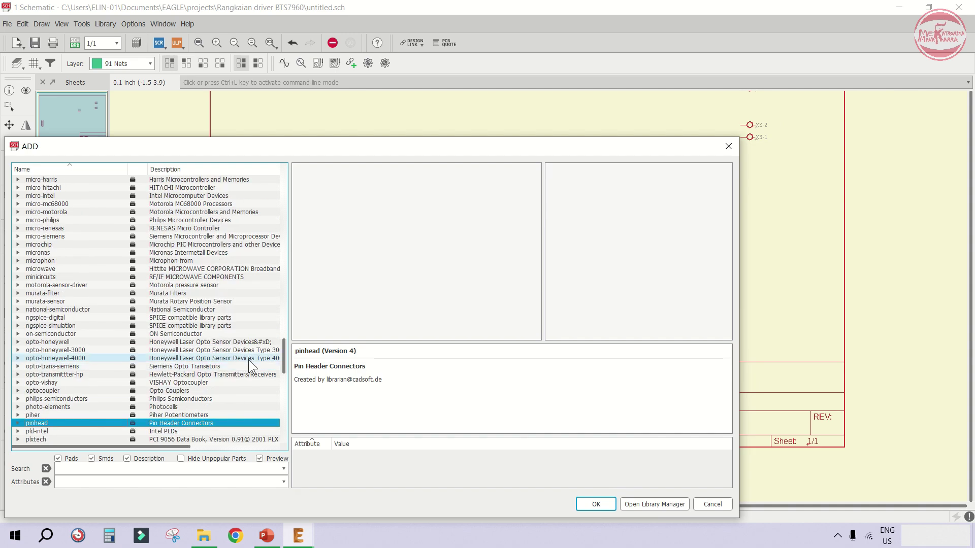
pyautogui.scroll(20, 183, 297)
pyautogui.scroll(20, 135, 285)
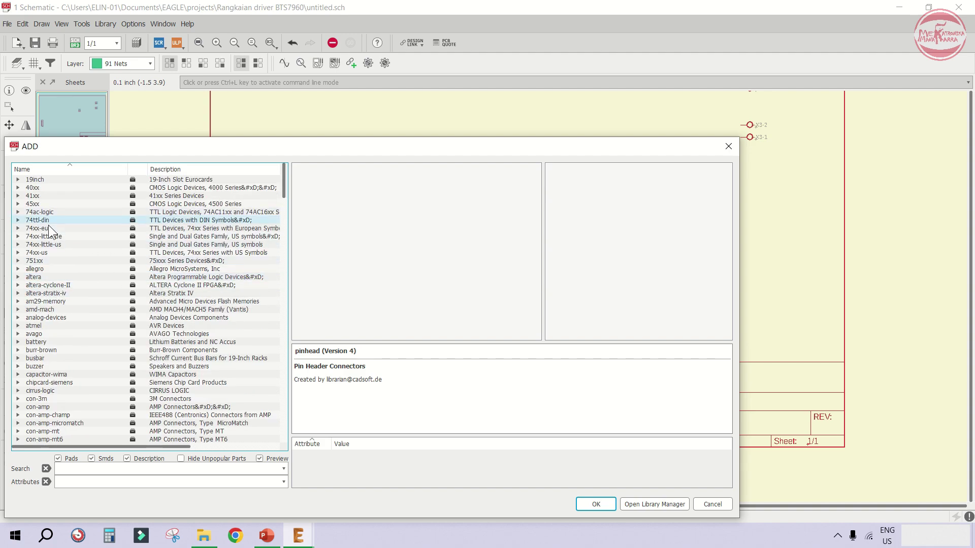
pyautogui.click(34, 255)
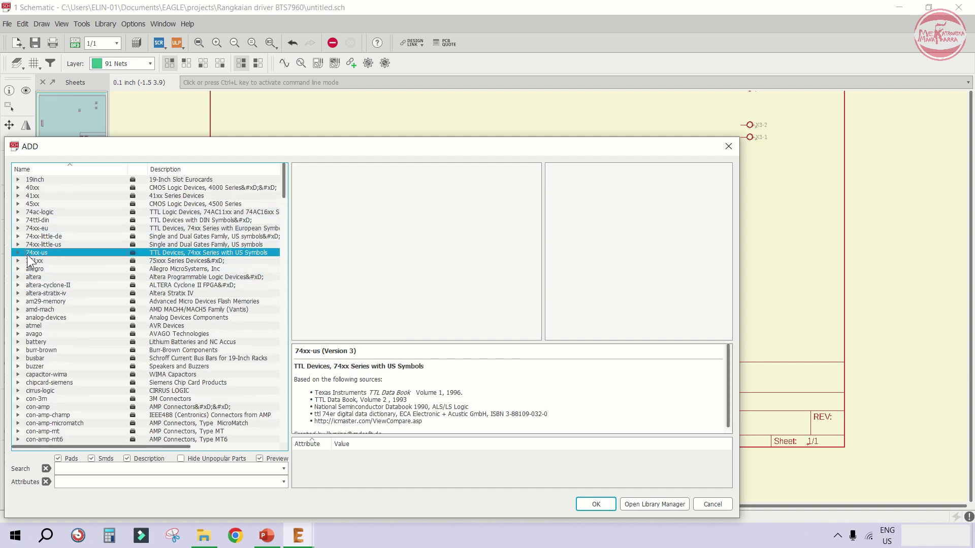
pyautogui.click(18, 253)
# Find the 74*244 octal buffer and line driver in the 74xx-us library and expand its package variants
pyautogui.scroll(-10, 99, 247)
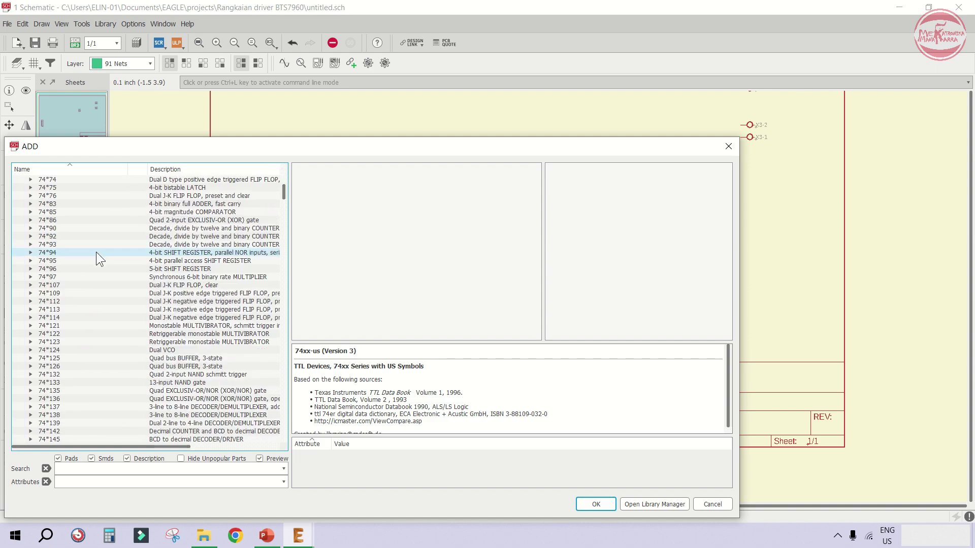
pyautogui.scroll(-8, 96, 284)
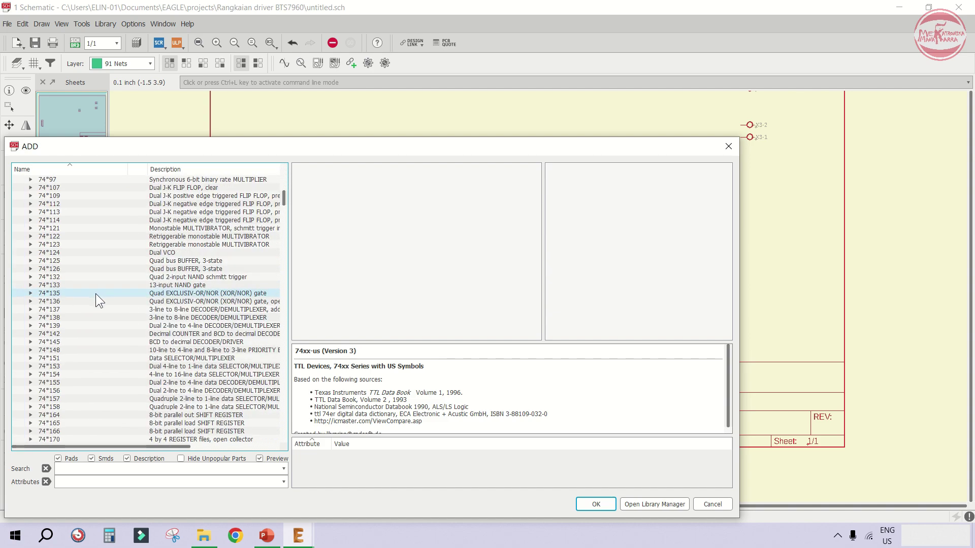
pyautogui.scroll(-4, 70, 372)
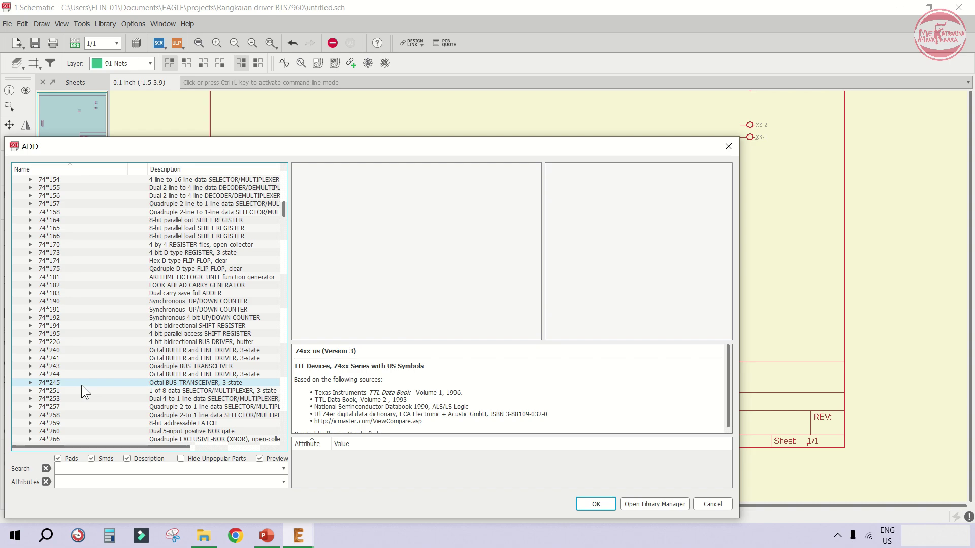
pyautogui.click(61, 374)
pyautogui.scroll(-4, 61, 373)
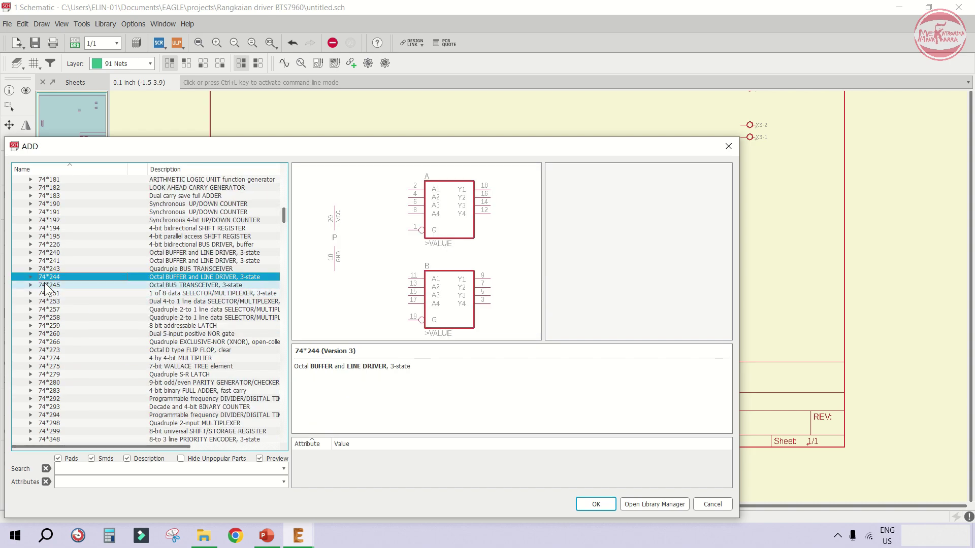
pyautogui.click(31, 278)
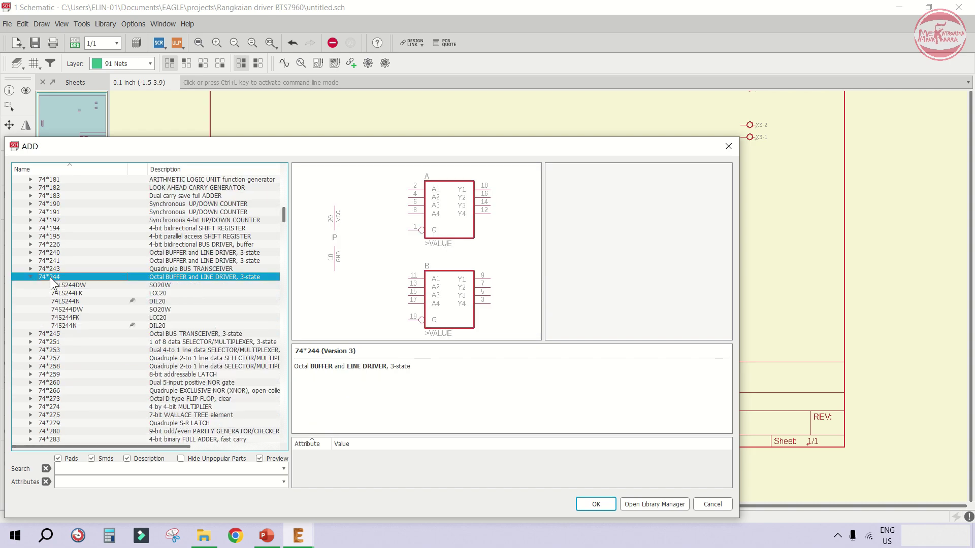
# Compare the 74*244 package variants and choose the 74LS244DW with the SO20W footprint for placement
pyautogui.click(101, 283)
pyautogui.click(94, 294)
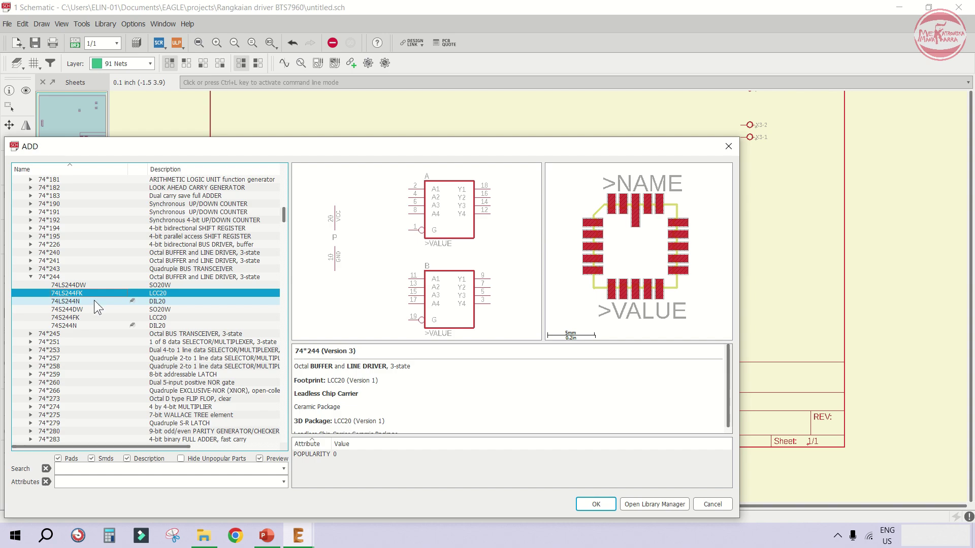
pyautogui.click(94, 300)
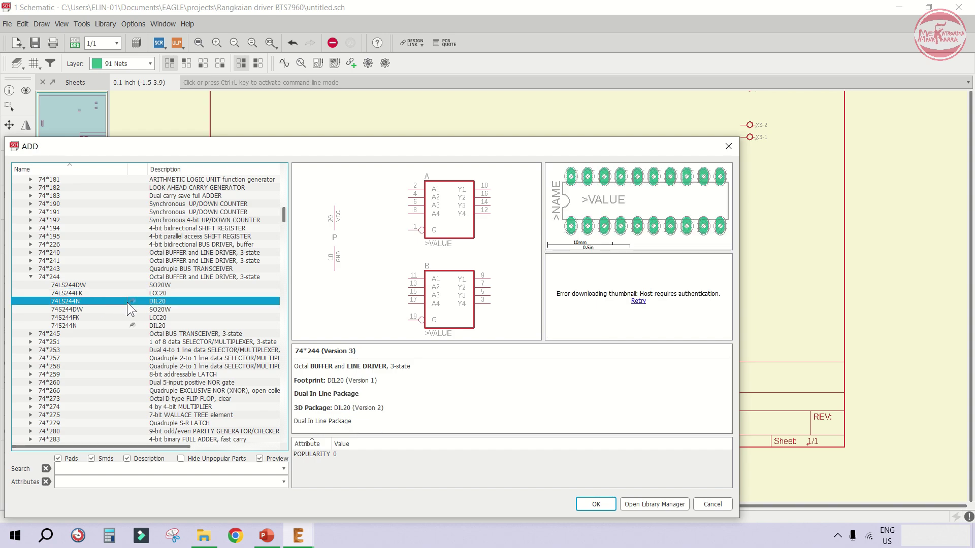
pyautogui.click(97, 293)
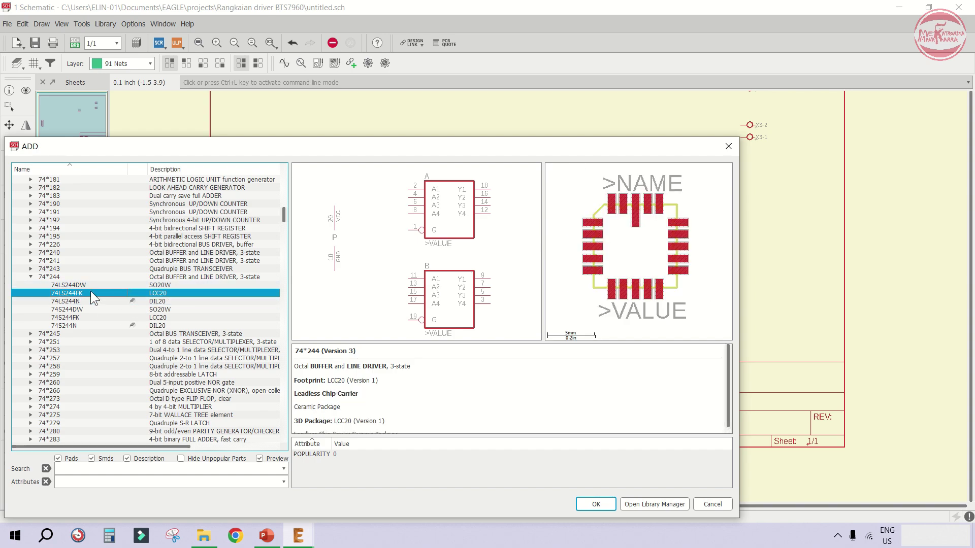
pyautogui.click(93, 285)
pyautogui.click(91, 293)
pyautogui.click(154, 285)
pyautogui.click(154, 294)
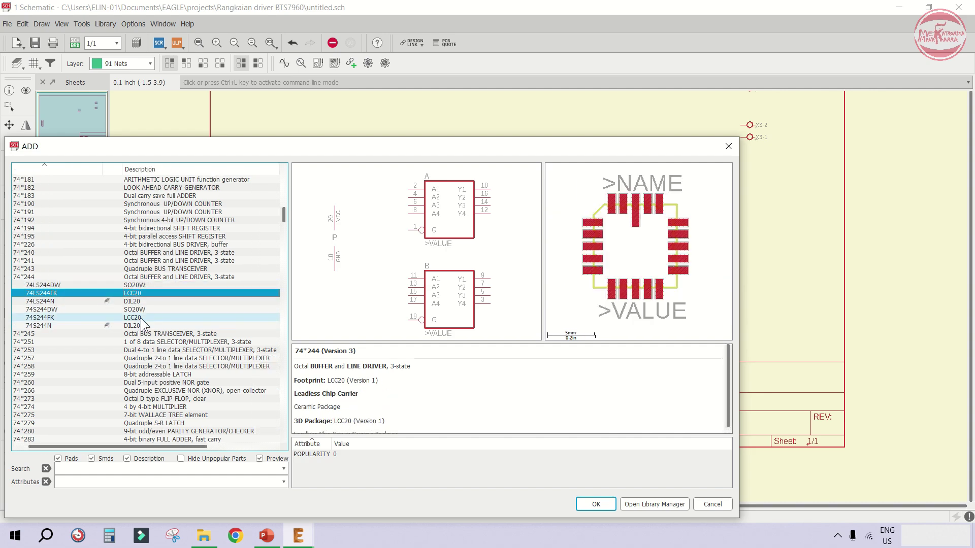
pyautogui.click(141, 317)
pyautogui.click(136, 295)
pyautogui.click(135, 286)
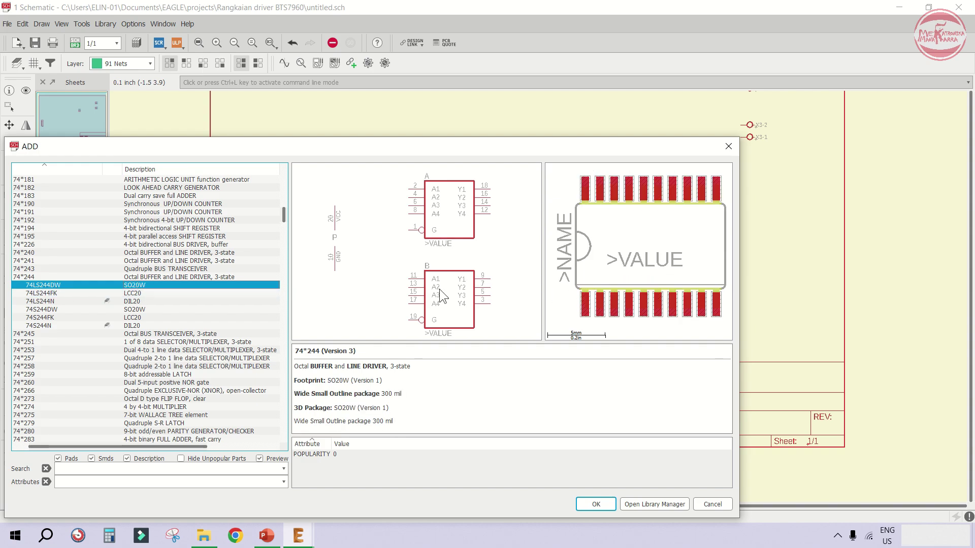
pyautogui.click(596, 505)
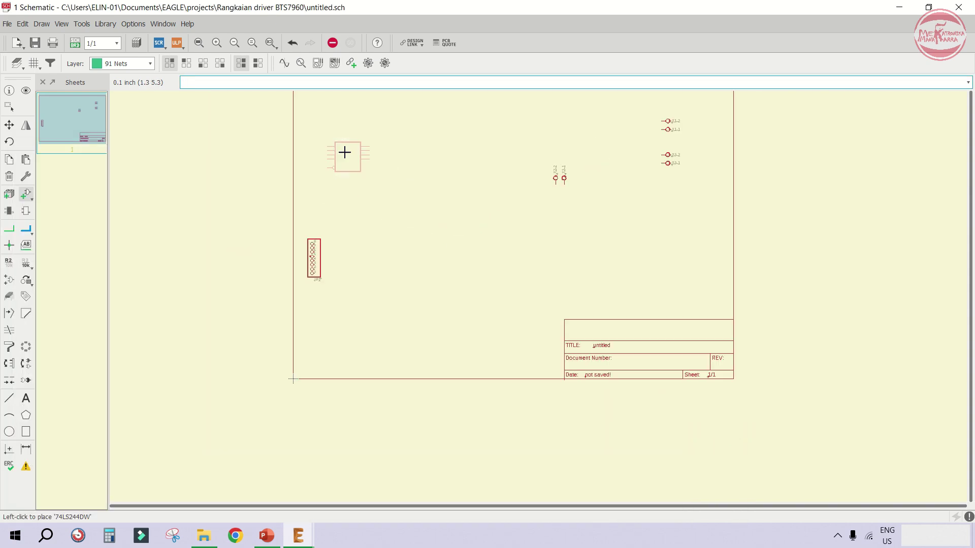
# Place gates A and B of the 74LS244DW, one directly below the other, in the frame's upper-left area
pyautogui.scroll(2, 364, 140)
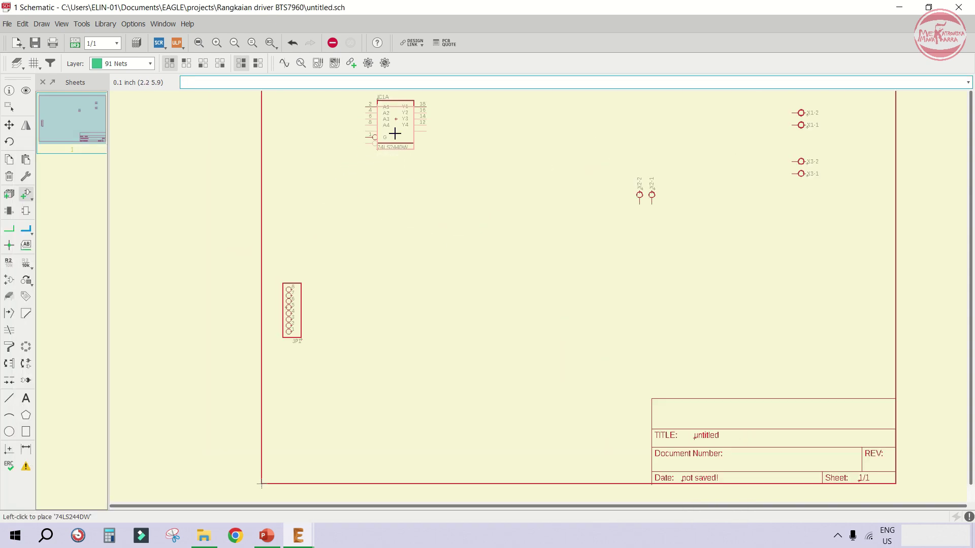
pyautogui.click(397, 118)
pyautogui.scroll(-3, 391, 170)
pyautogui.scroll(2, 389, 209)
pyautogui.scroll(2, 389, 208)
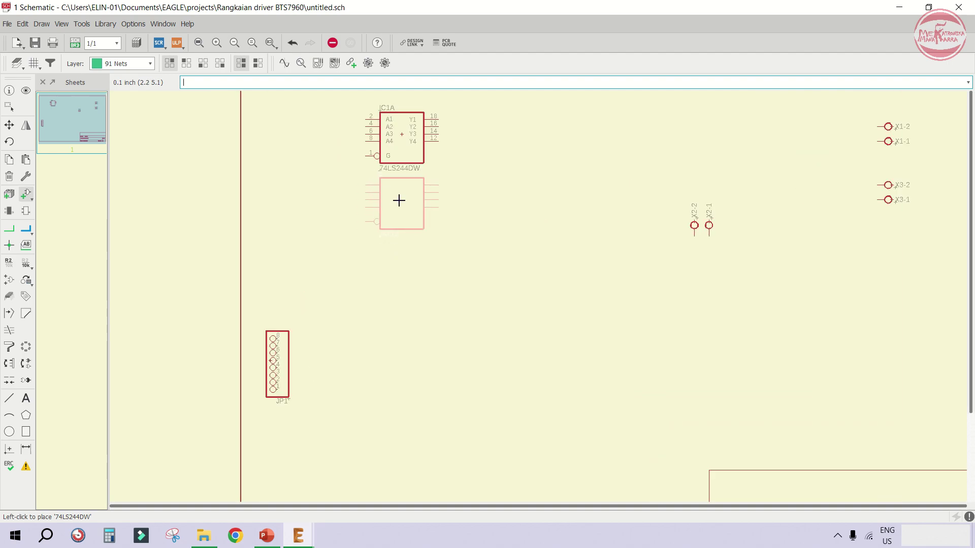
pyautogui.click(399, 200)
pyautogui.scroll(1, 488, 147)
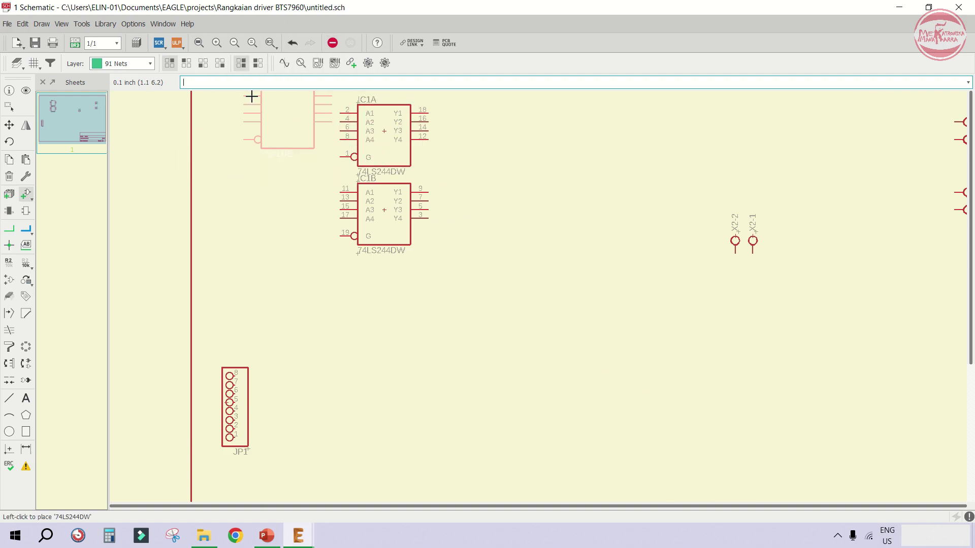
pyautogui.press('Escape')
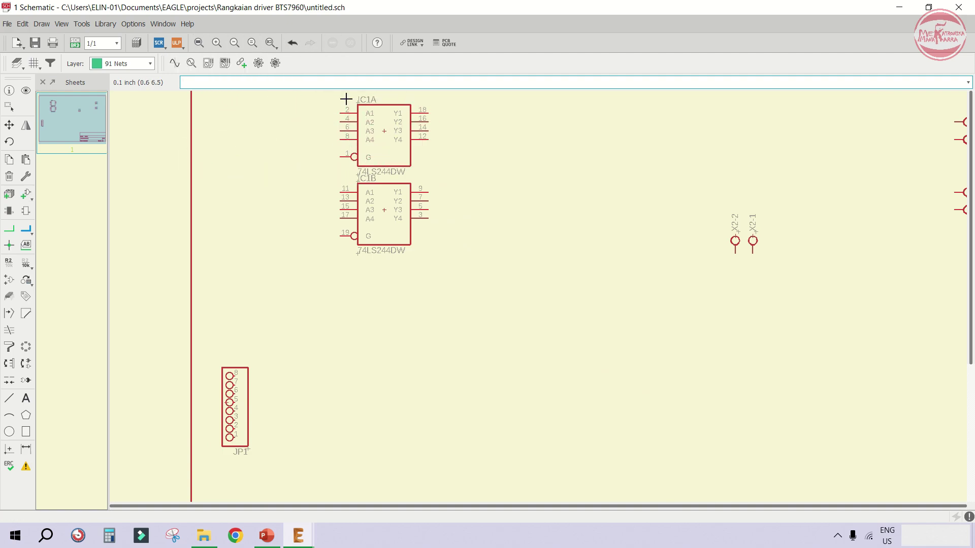
# Move gate B of the 74LS244DW slightly down to leave a gap below gate A
pyautogui.scroll(1, 361, 100)
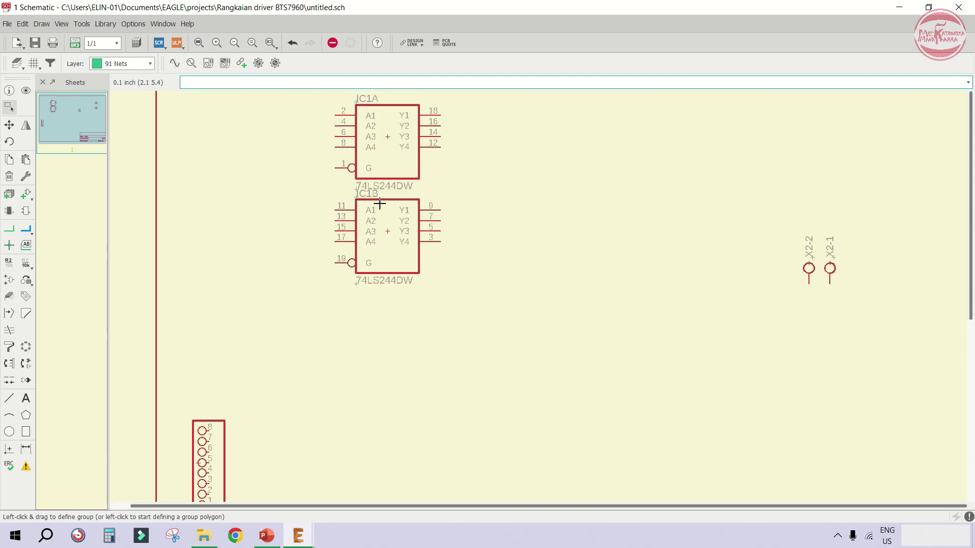
pyautogui.scroll(-2, 422, 222)
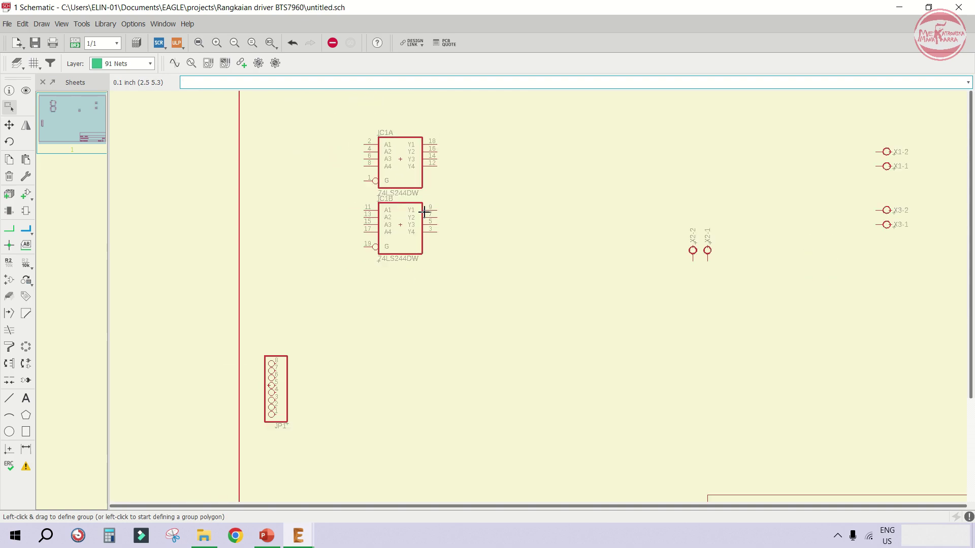
pyautogui.scroll(2, 425, 212)
pyautogui.click(9, 125)
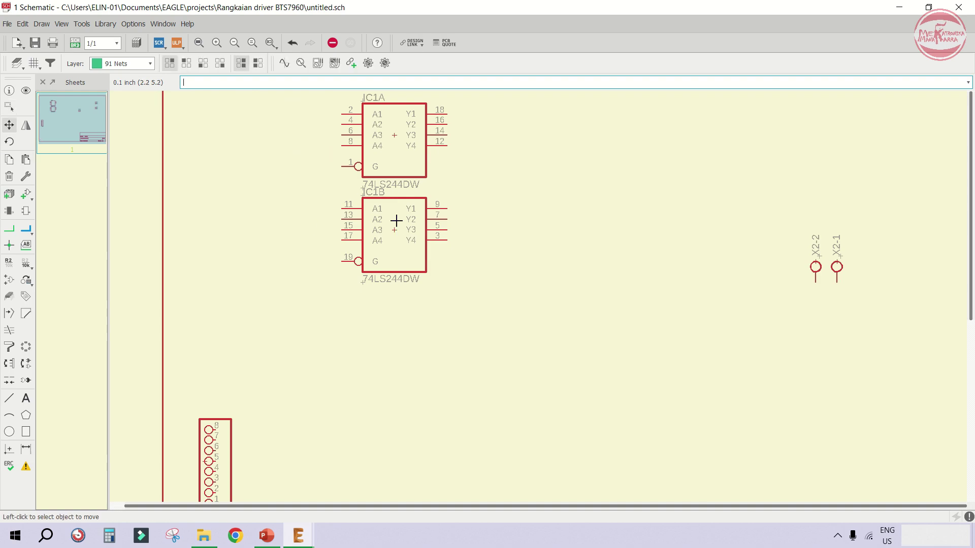
pyautogui.click(394, 230)
pyautogui.click(393, 240)
pyautogui.scroll(-2, 383, 243)
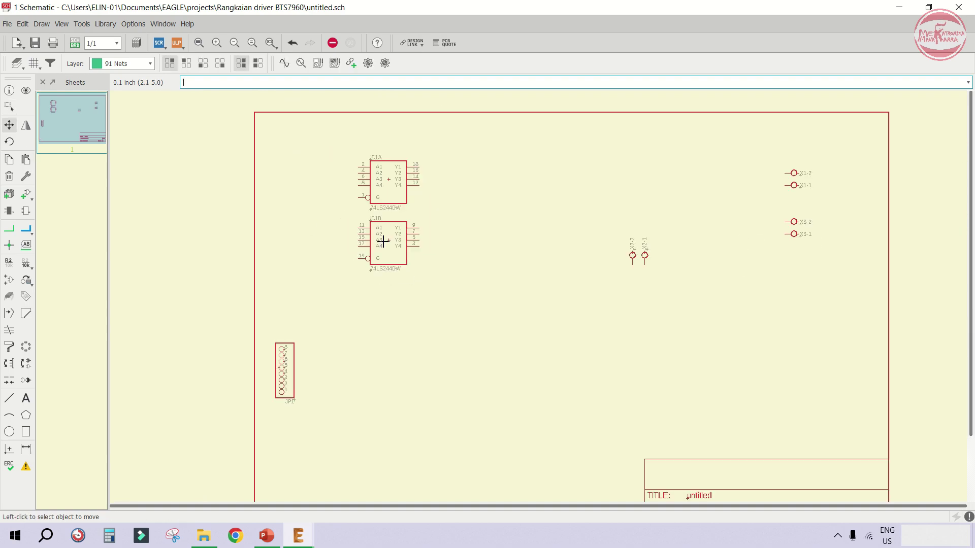
# Reopen the part library list, collapse the 74xx-us library and look through the libraries for a BTS7960 driver
pyautogui.click(26, 194)
pyautogui.press('Left')
pyautogui.press('Left')
pyautogui.press('Left')
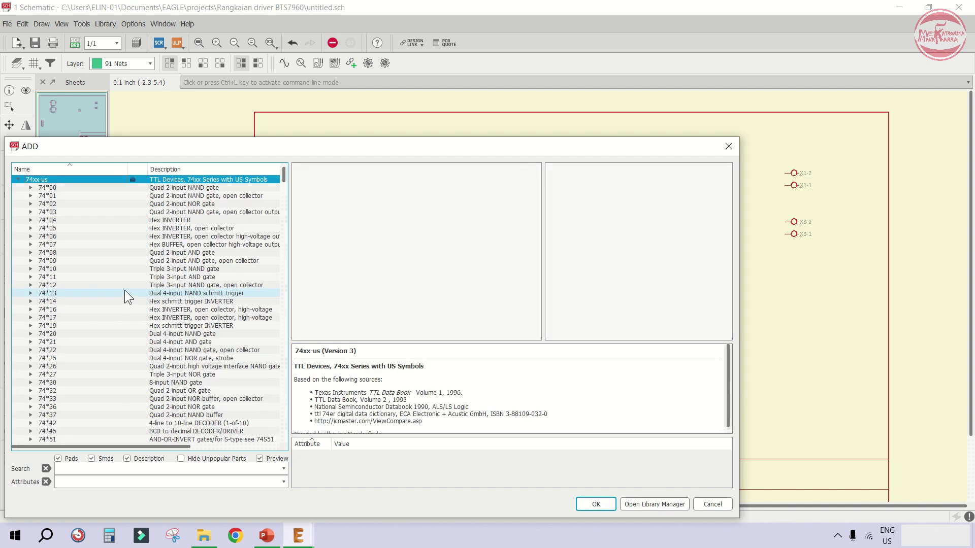
pyautogui.click(18, 179)
pyautogui.scroll(-6, 96, 263)
pyautogui.scroll(-3, 97, 263)
pyautogui.scroll(10, 96, 263)
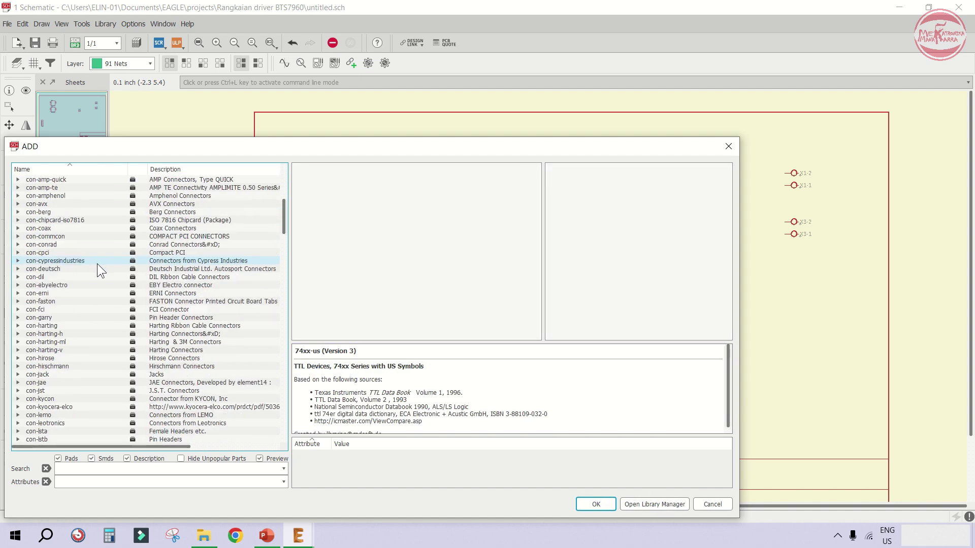
pyautogui.scroll(-20, 99, 272)
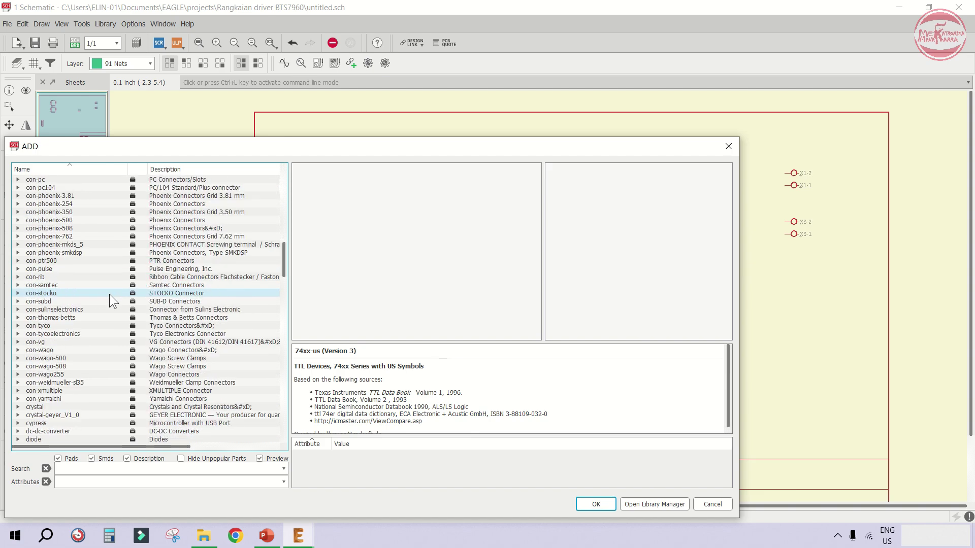
pyautogui.scroll(-4, 109, 294)
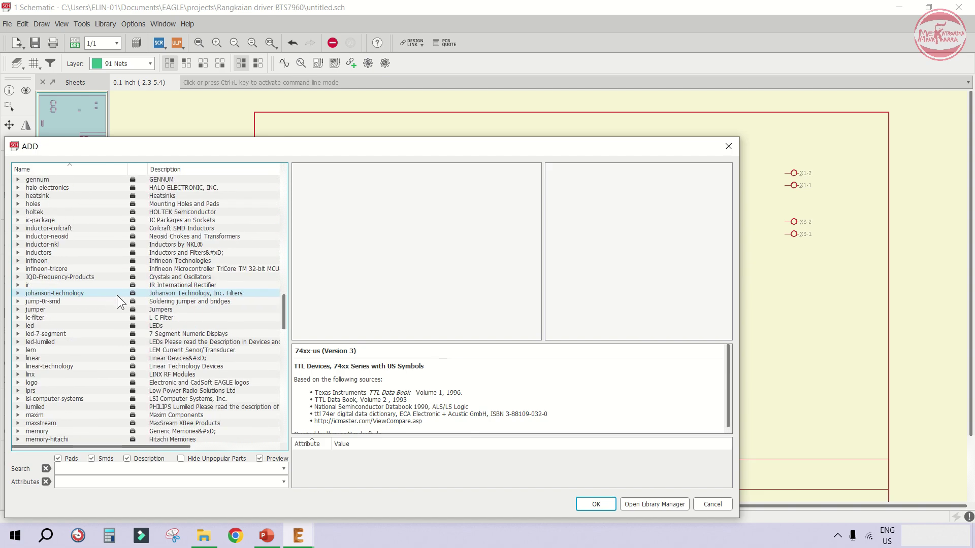
pyautogui.scroll(-4, 117, 295)
pyautogui.scroll(6, 120, 296)
pyautogui.scroll(8, 120, 296)
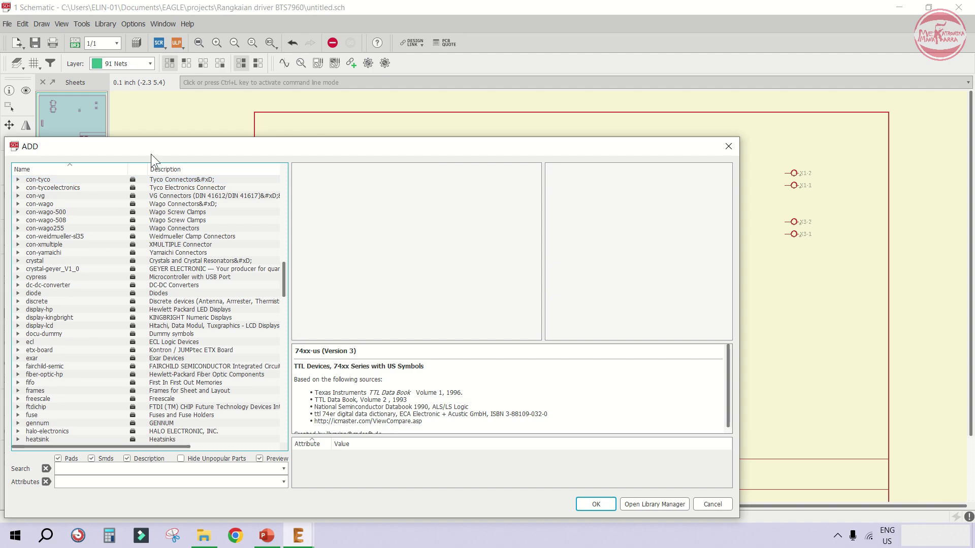
# Open the Library Manager from the part list and start browsing for a library file to add to the libraries in use
pyautogui.moveTo(154, 152); pyautogui.dragTo(217, 92)
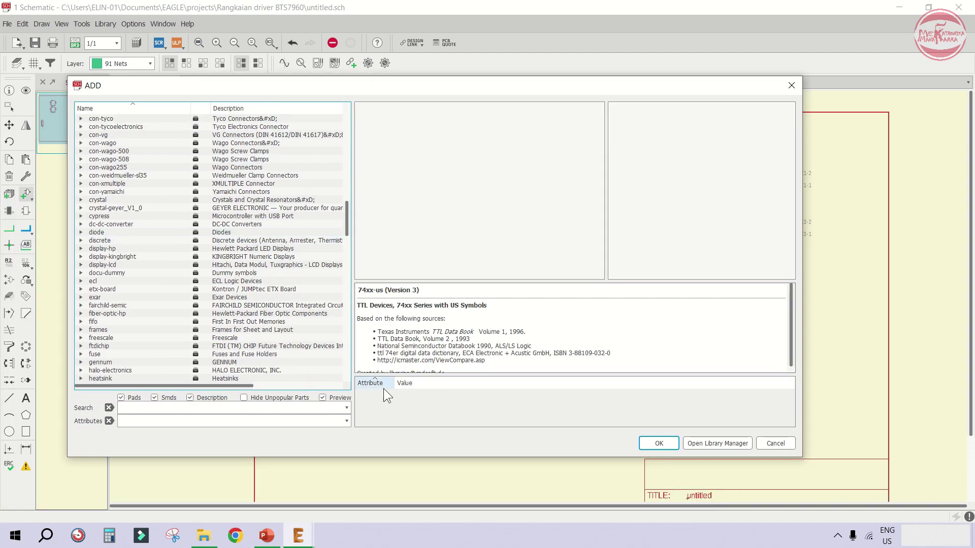
pyautogui.click(719, 447)
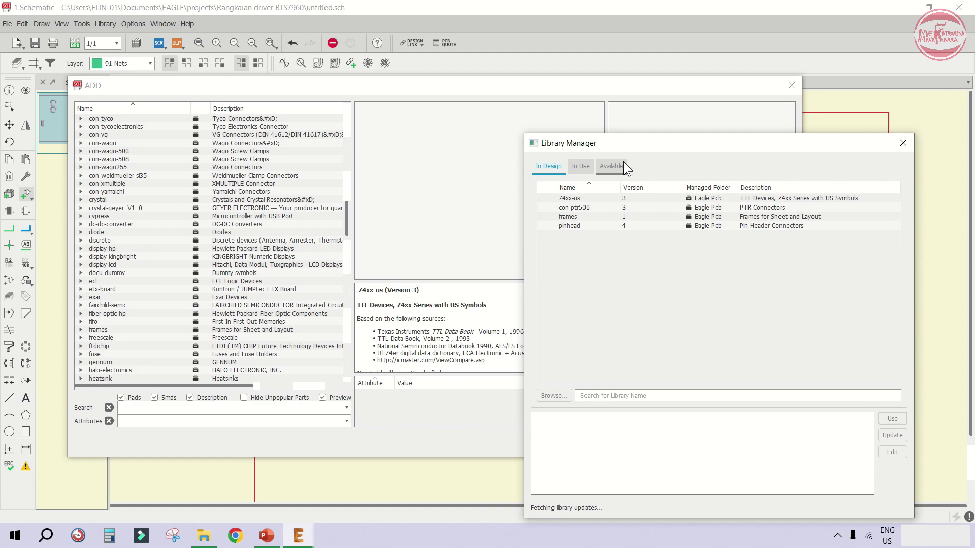
pyautogui.moveTo(644, 143); pyautogui.dragTo(499, 118)
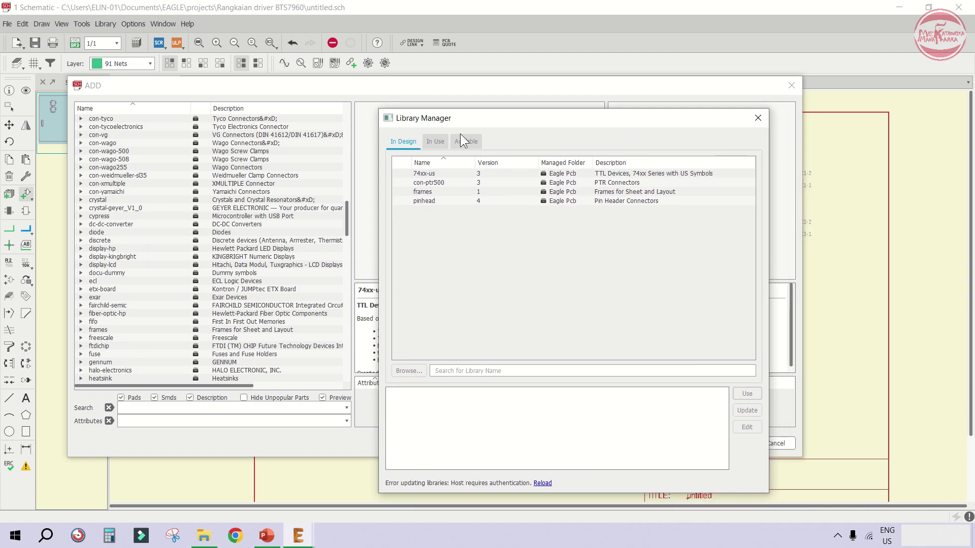
pyautogui.click(438, 136)
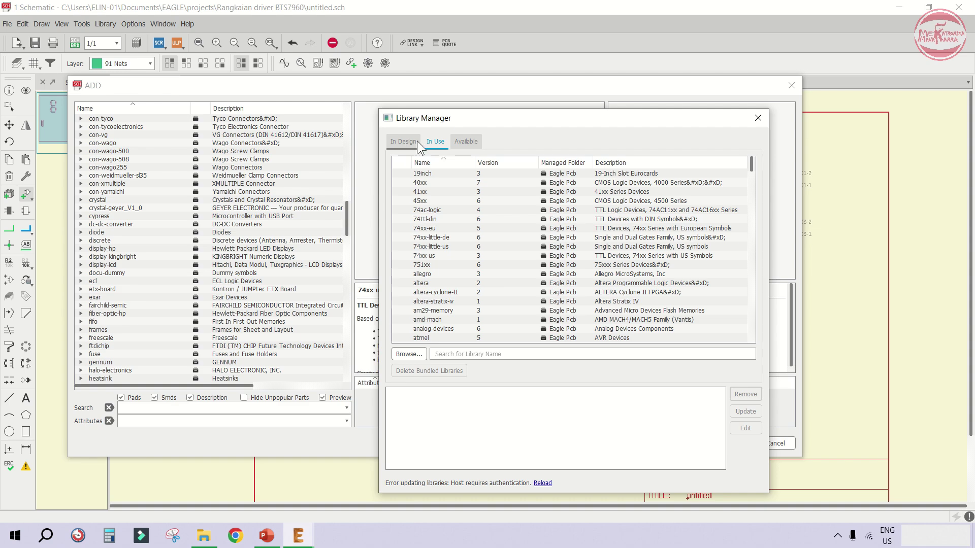
pyautogui.click(410, 353)
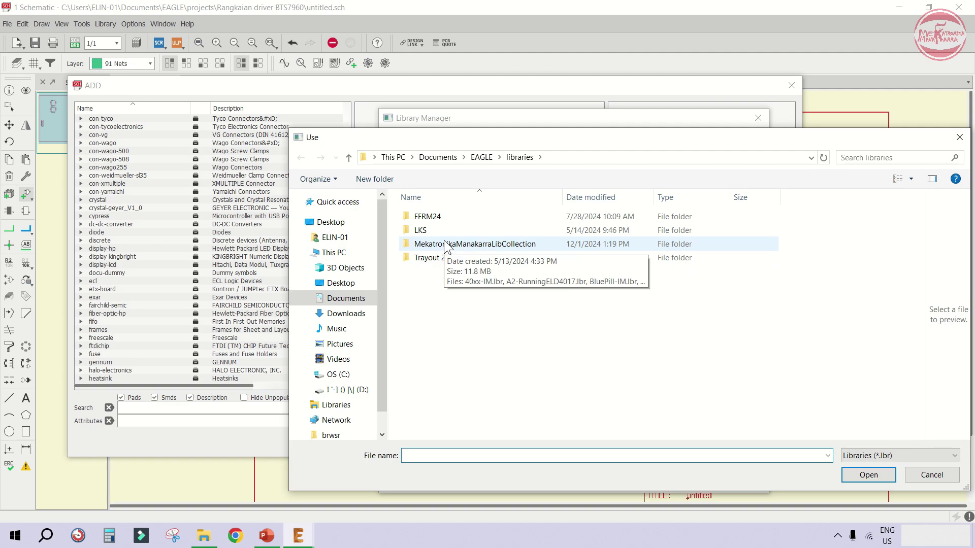
# Load IC_BTS_7960.lbr from the MekatronikaManakarraLibCollection folder into the libraries in use and close the Library Manager
pyautogui.doubleClick(473, 244)
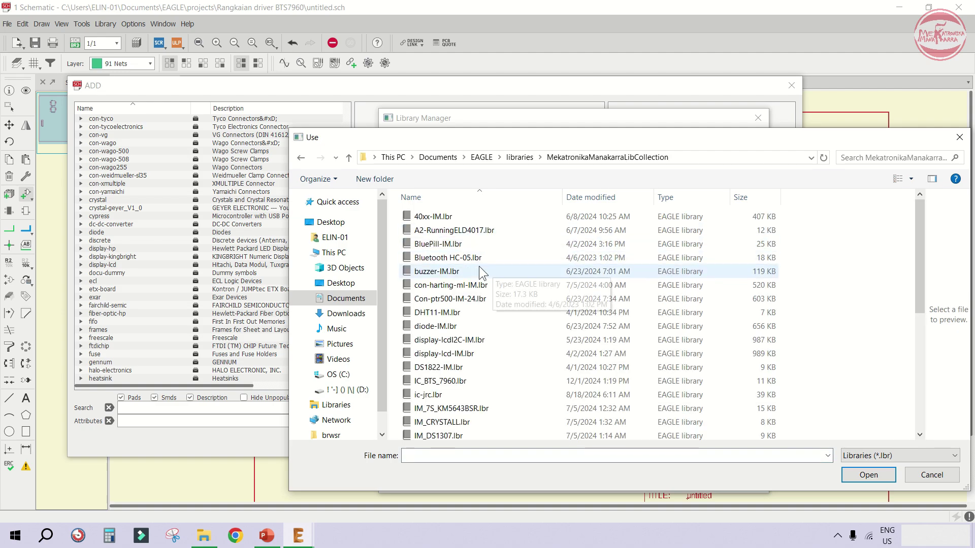
pyautogui.scroll(-2, 460, 355)
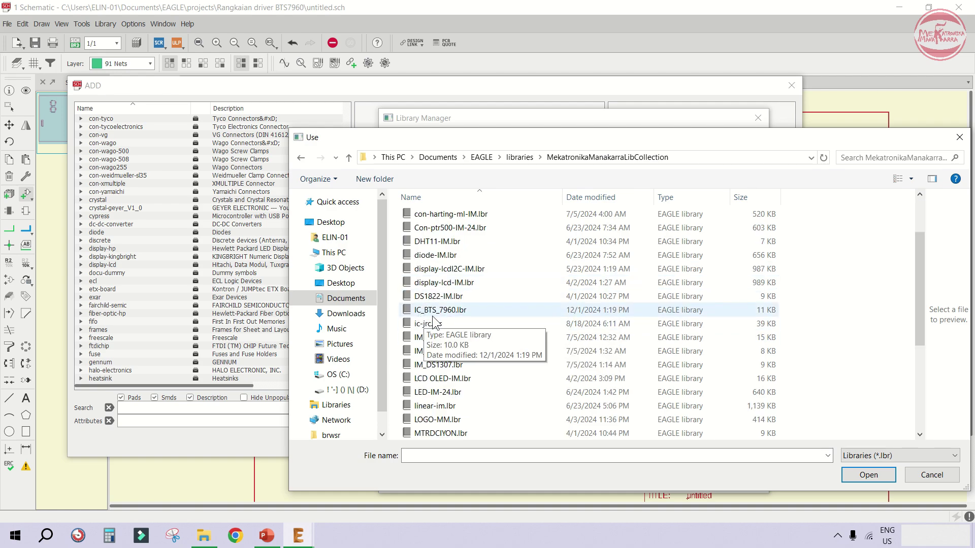
pyautogui.click(446, 314)
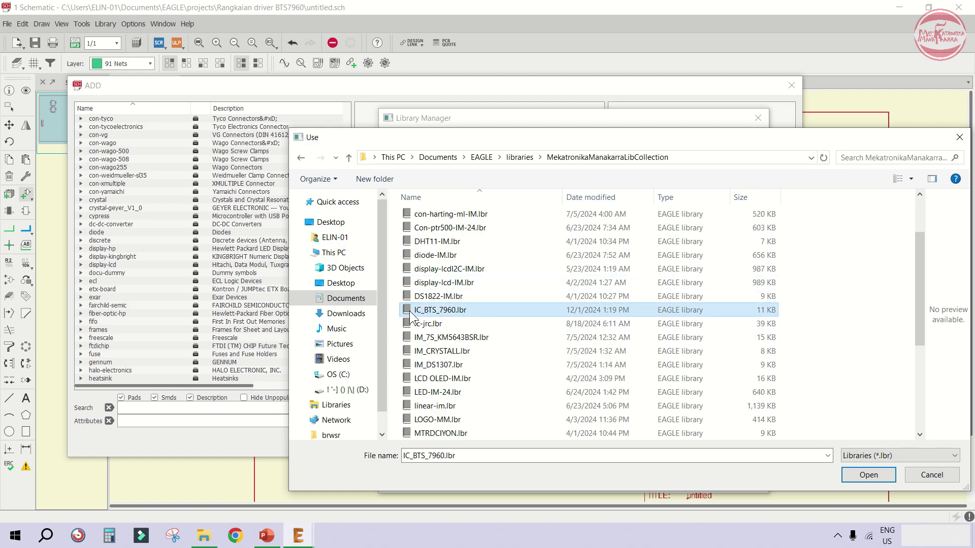
pyautogui.click(869, 475)
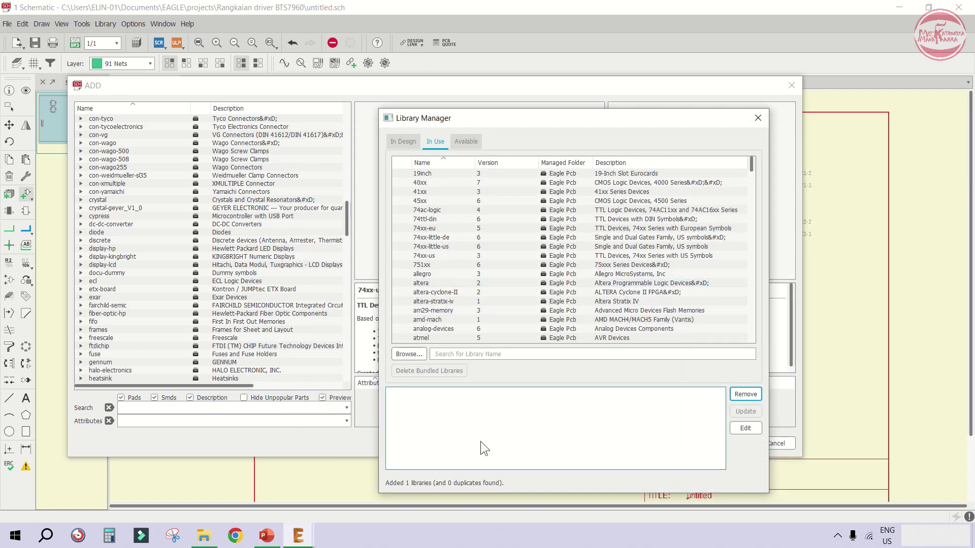
pyautogui.scroll(-6, 465, 224)
pyautogui.click(755, 121)
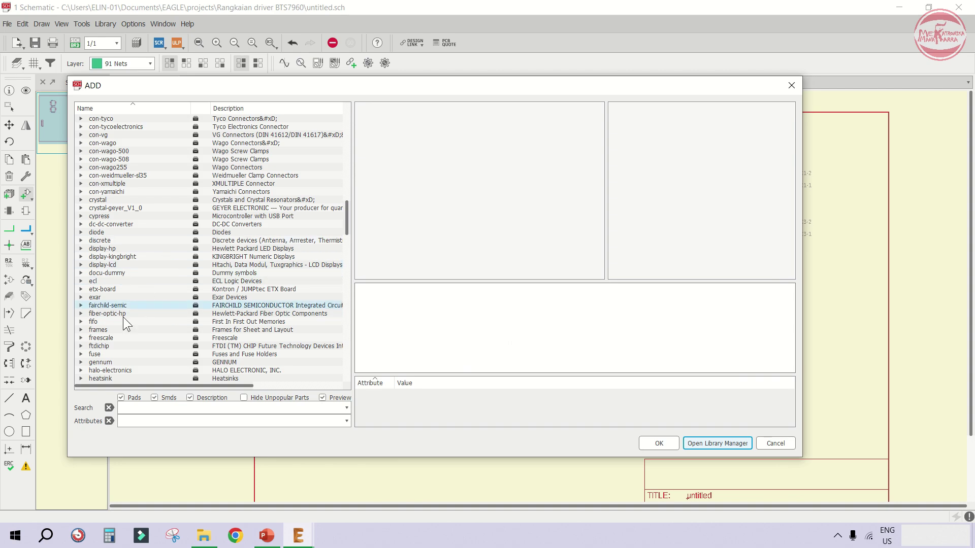
# Find the IC_BTS_7960 library in the part list, expand it and choose IC_BTS_7960_YN for placement
pyautogui.scroll(-6, 123, 317)
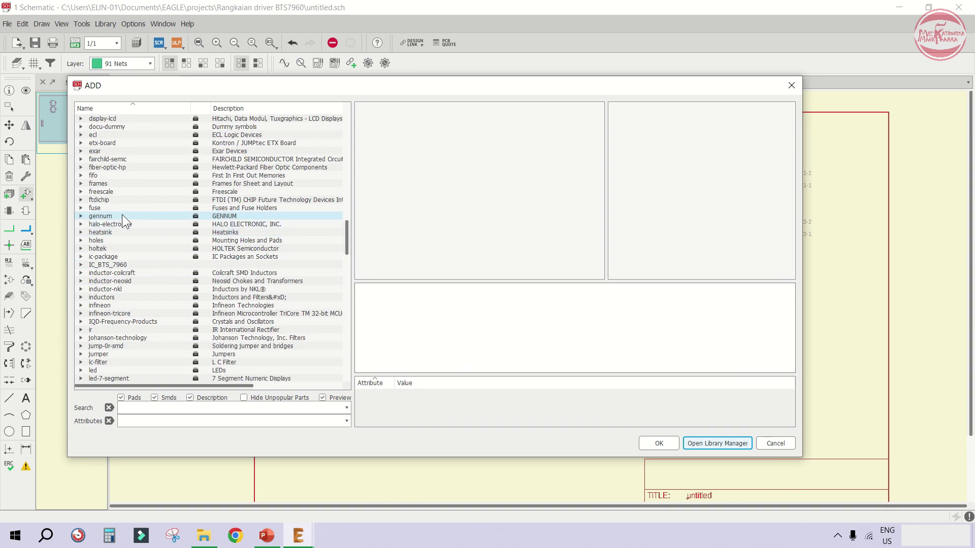
pyautogui.click(99, 265)
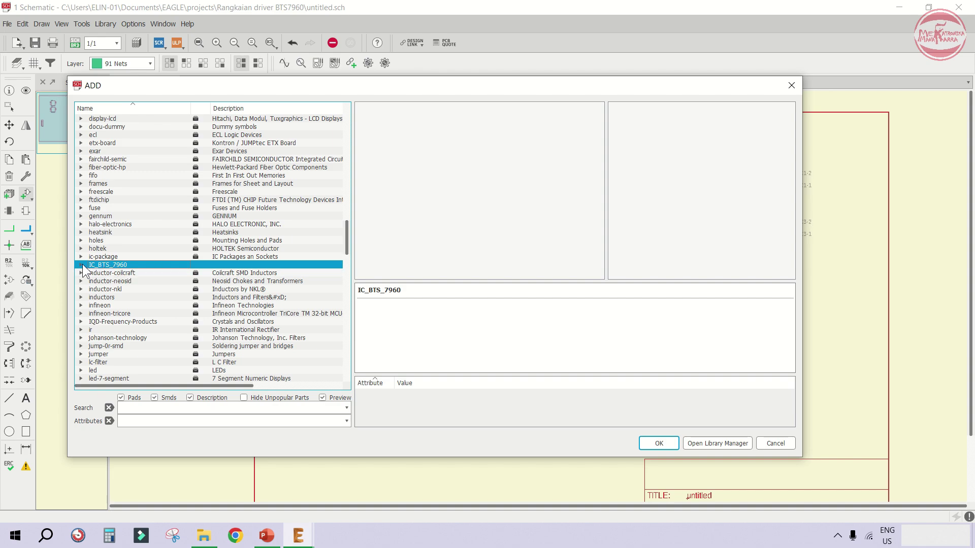
pyautogui.click(82, 265)
pyautogui.click(105, 272)
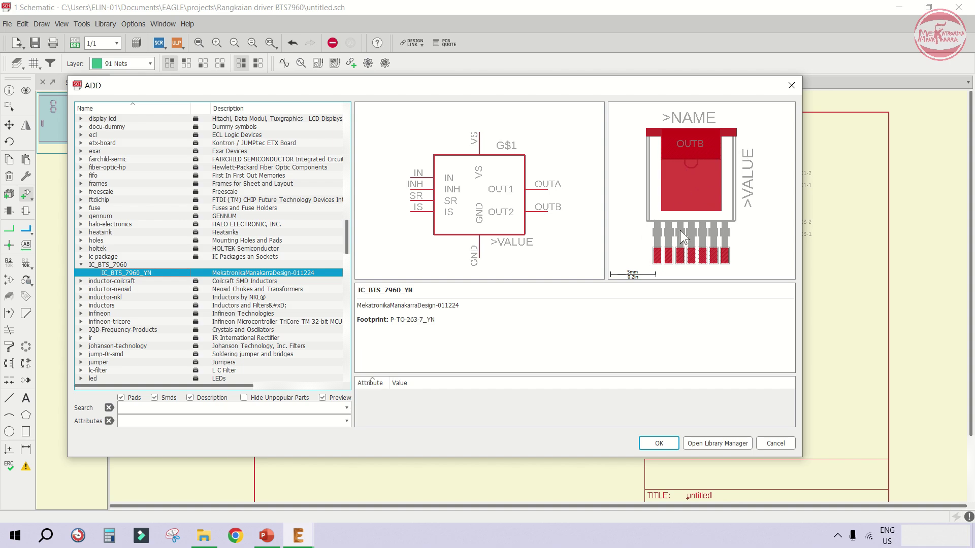
pyautogui.click(658, 443)
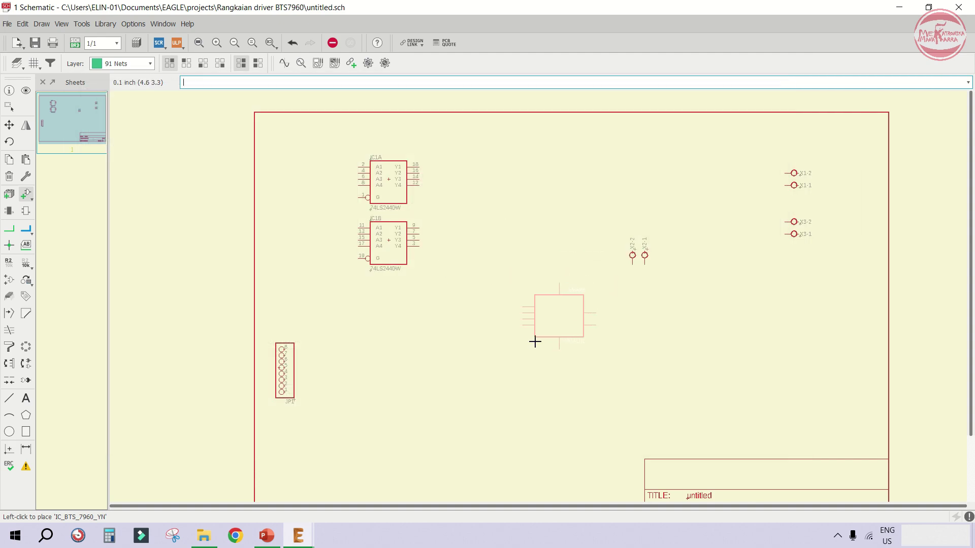
# Place two IC_BTS_7960_YN drivers side by side below the X2 terminal and end the placement
pyautogui.click(540, 337)
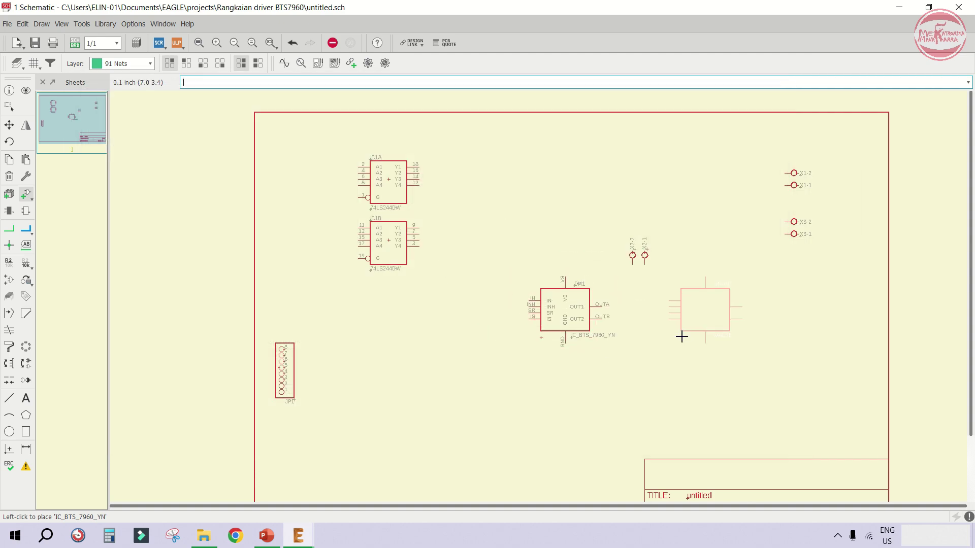
pyautogui.scroll(1, 680, 335)
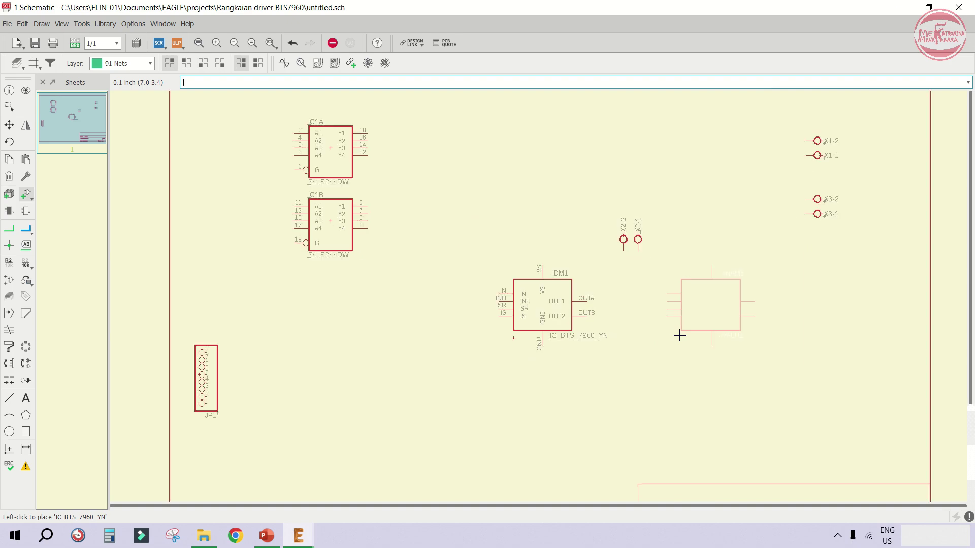
pyautogui.click(680, 335)
pyautogui.scroll(1, 706, 359)
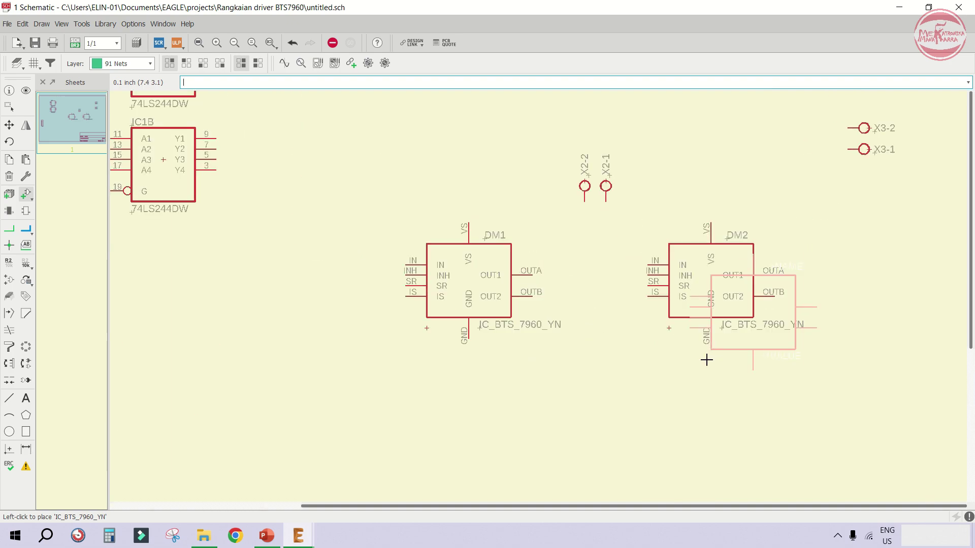
pyautogui.scroll(-1, 581, 333)
pyautogui.scroll(-2, 538, 322)
pyautogui.scroll(2, 605, 321)
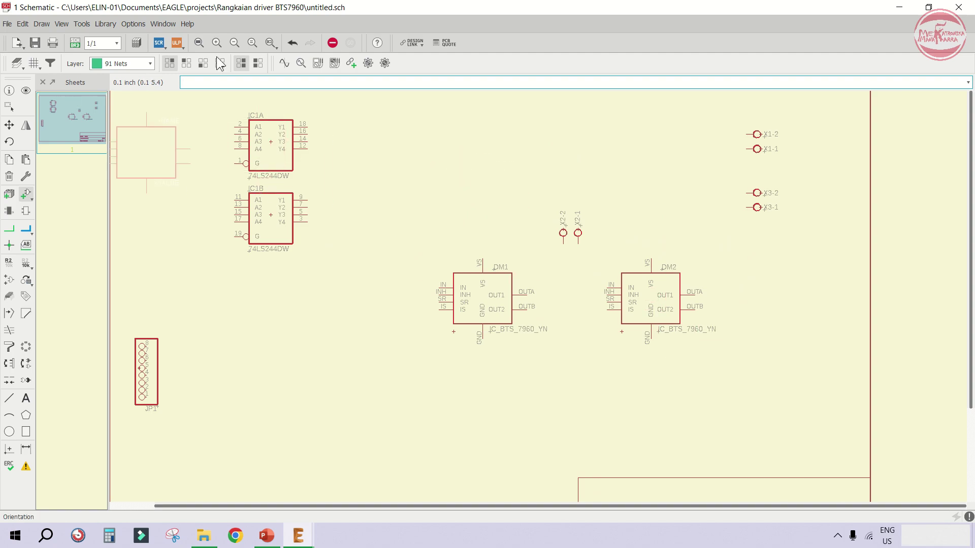
pyautogui.click(333, 43)
pyautogui.scroll(1, 466, 189)
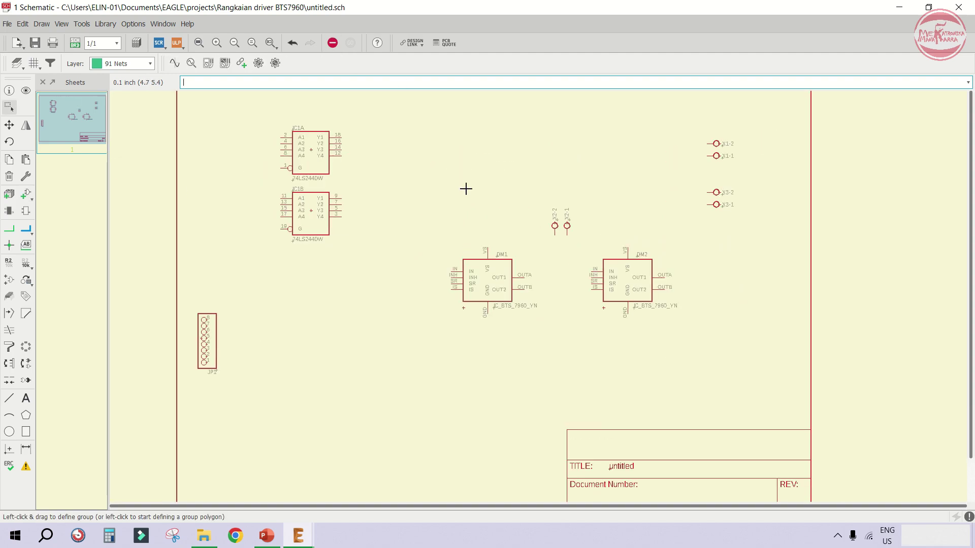
pyautogui.scroll(-1, 466, 189)
pyautogui.scroll(1, 455, 340)
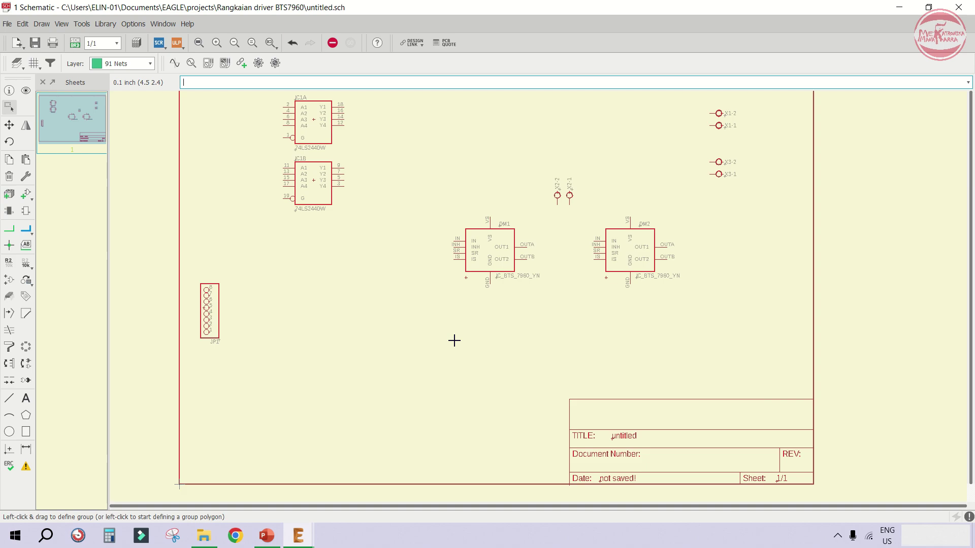
# Move both IC_BTS_7960_YN drivers lower in the frame and spread them further apart, keeping them level
pyautogui.click(9, 125)
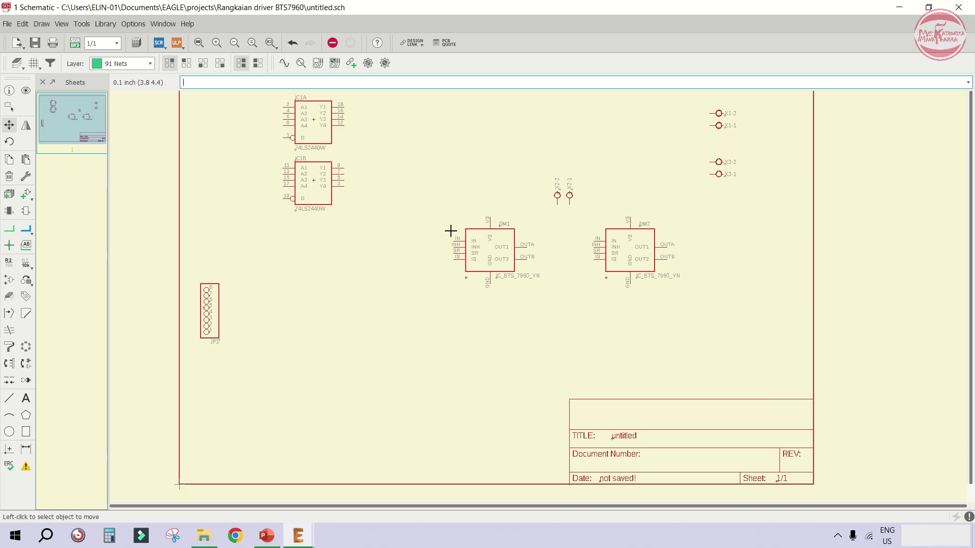
pyautogui.click(467, 277)
pyautogui.click(460, 320)
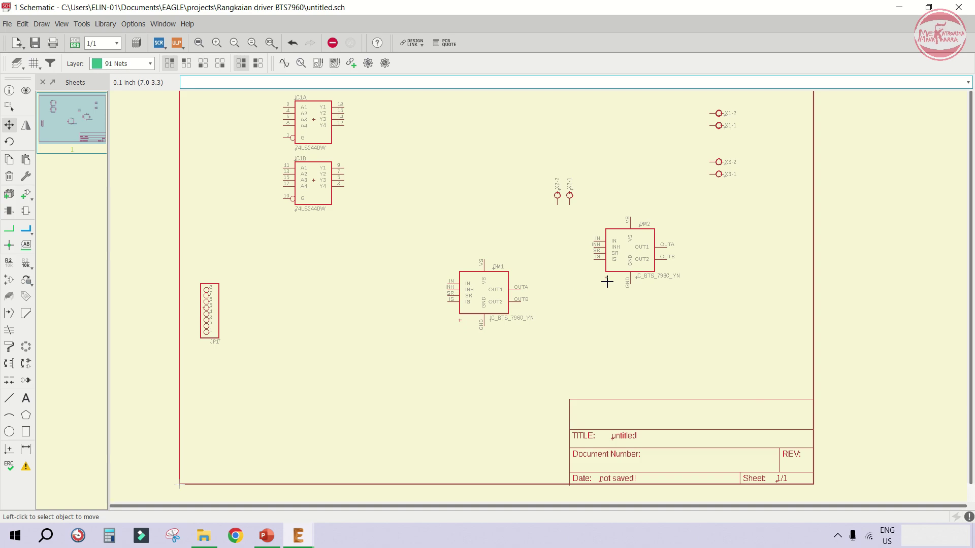
pyautogui.click(607, 281)
pyautogui.click(650, 324)
pyautogui.scroll(-1, 433, 238)
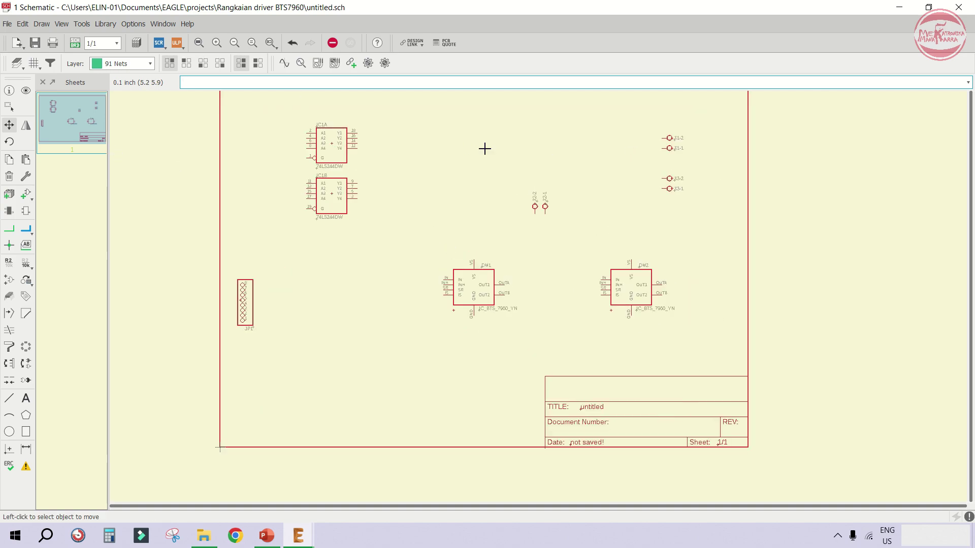
# Reopen the part library list, find the rcl library of resistors, capacitors and inductors and expand it
pyautogui.click(22, 190)
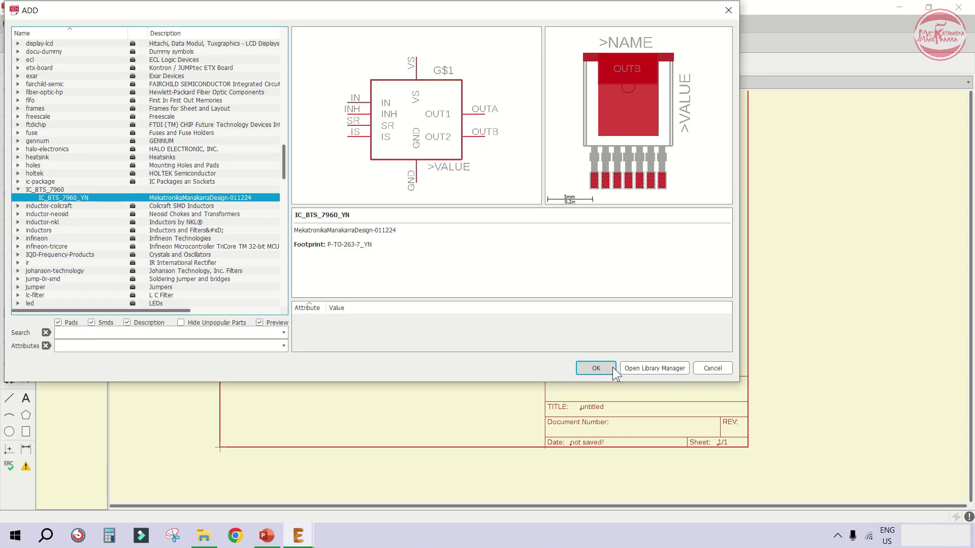
pyautogui.doubleClick(205, 190)
pyautogui.press('r')
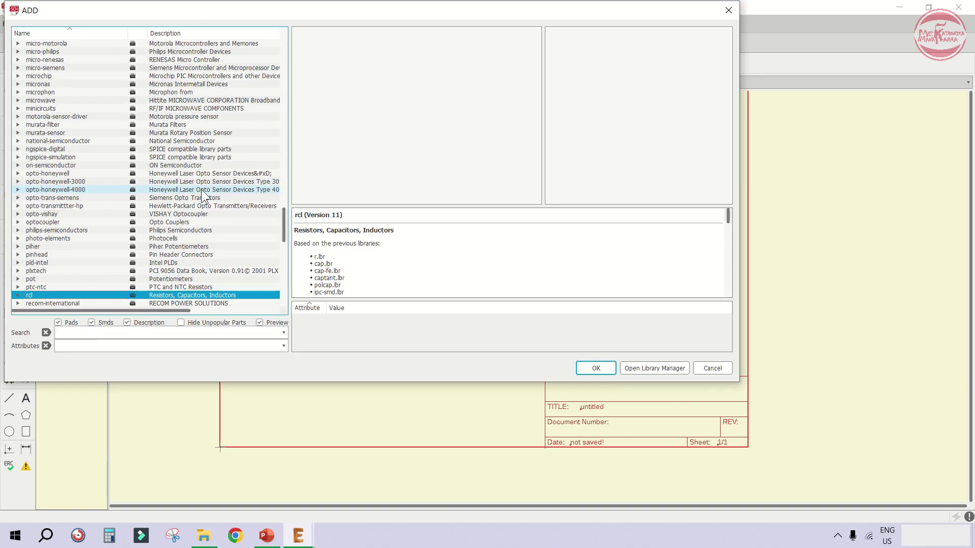
pyautogui.scroll(-6, 92, 169)
pyautogui.click(18, 149)
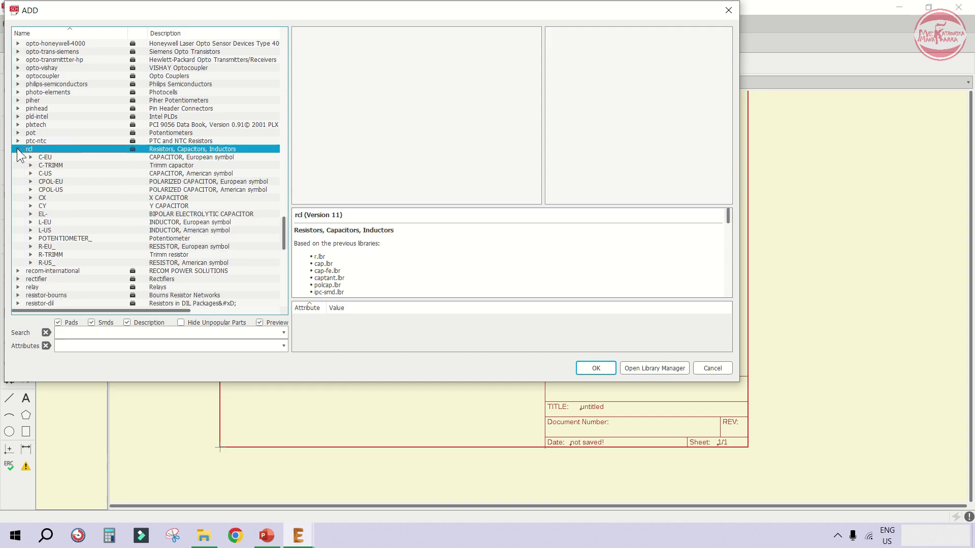
# Expand the CPOL-US polarized capacitors in the rcl library, check several package variants and choose CPOL-USE2-5 for placement
pyautogui.scroll(-2, 57, 153)
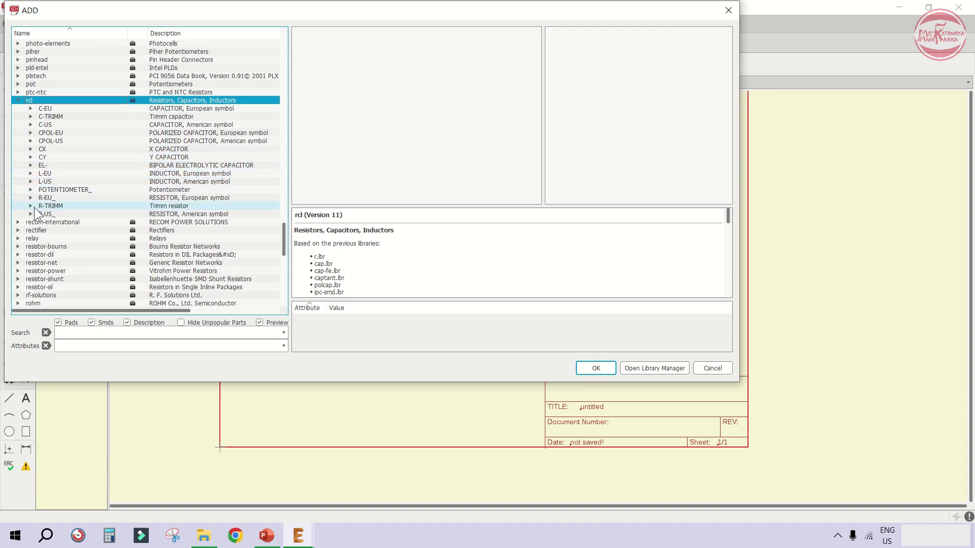
pyautogui.click(30, 142)
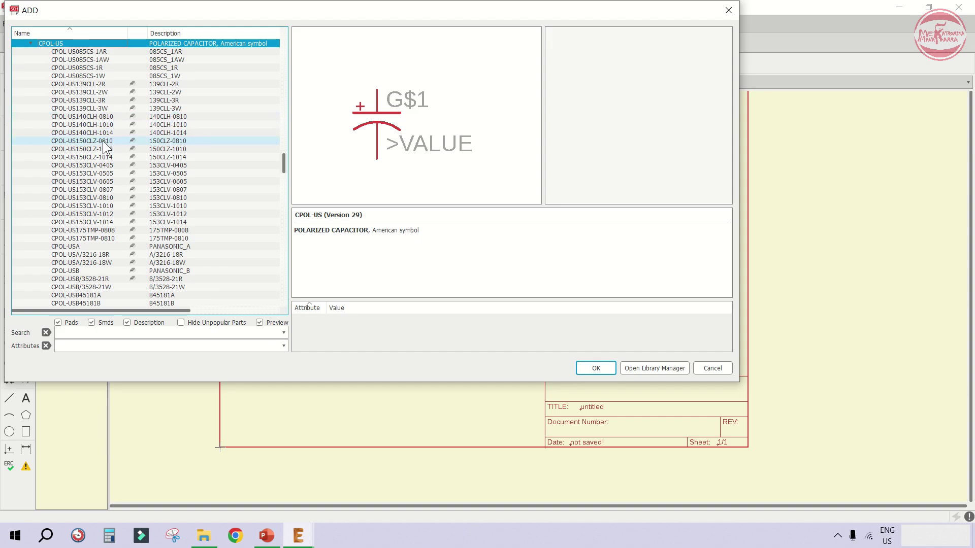
pyautogui.scroll(-4, 103, 142)
pyautogui.scroll(-4, 97, 175)
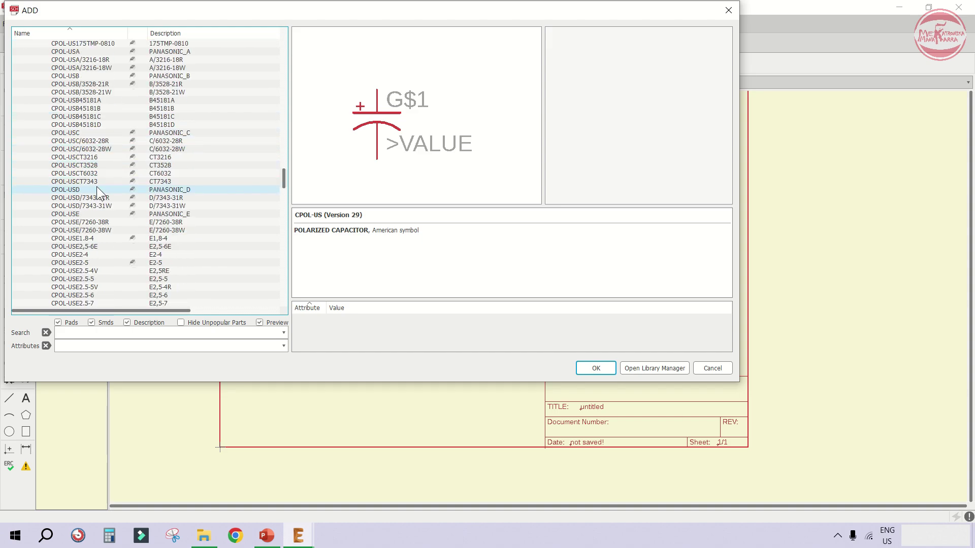
pyautogui.click(95, 237)
pyautogui.click(98, 117)
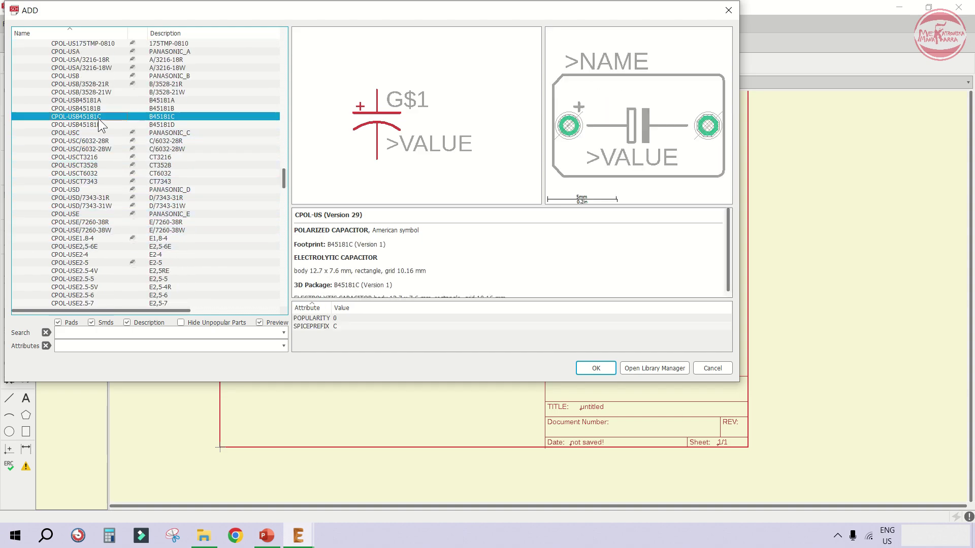
pyautogui.click(89, 92)
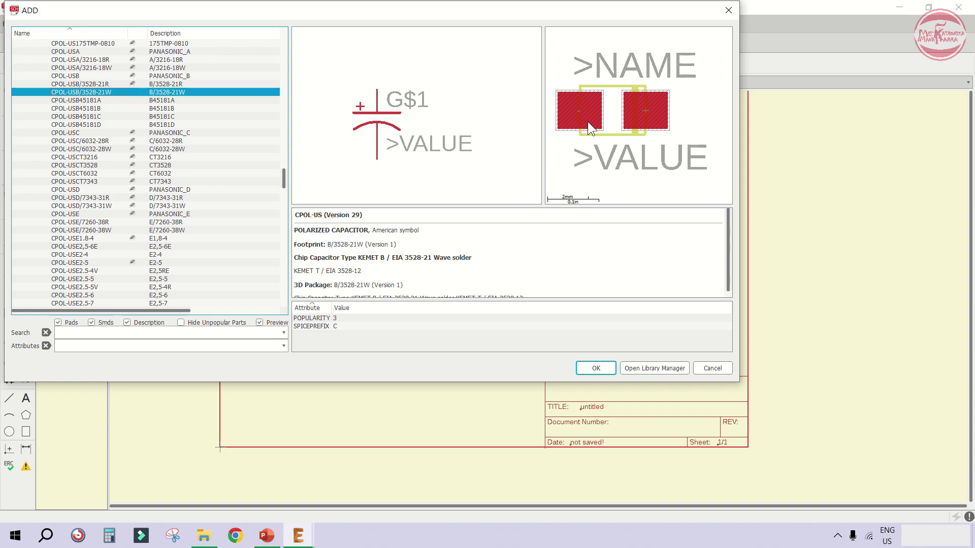
pyautogui.click(104, 236)
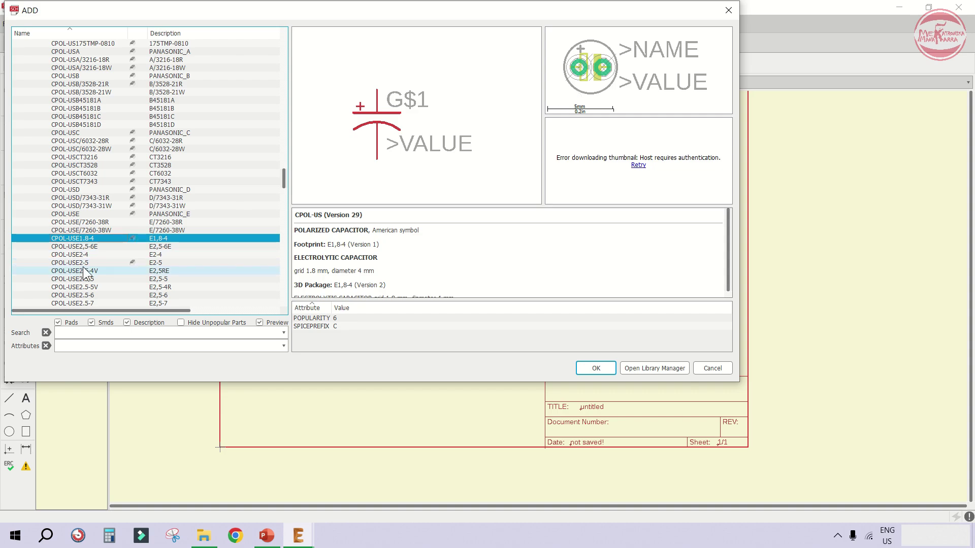
pyautogui.click(114, 263)
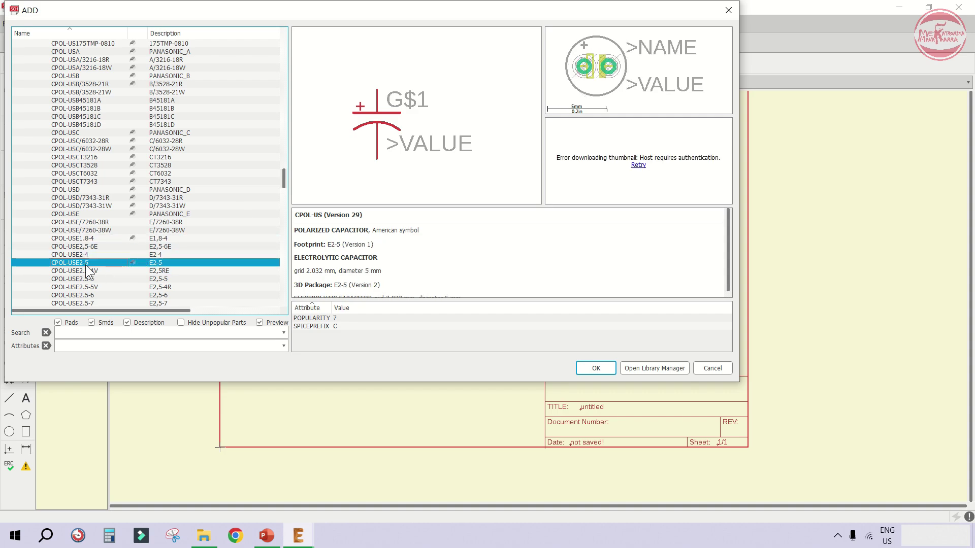
pyautogui.scroll(-1, 325, 259)
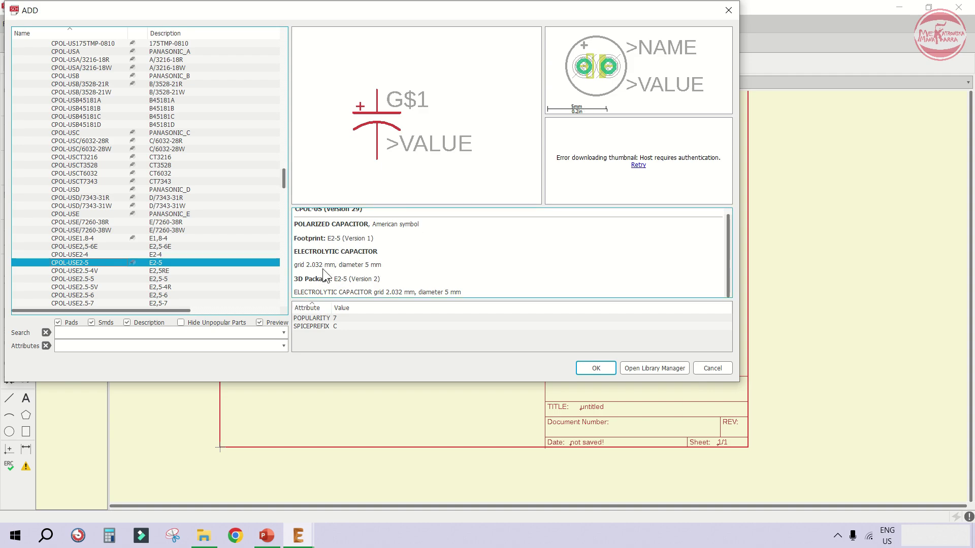
pyautogui.click(597, 369)
# Place two CPOL-USE2-5 capacitors one above the other, left of the X1 and X3 terminals
pyautogui.scroll(2, 631, 172)
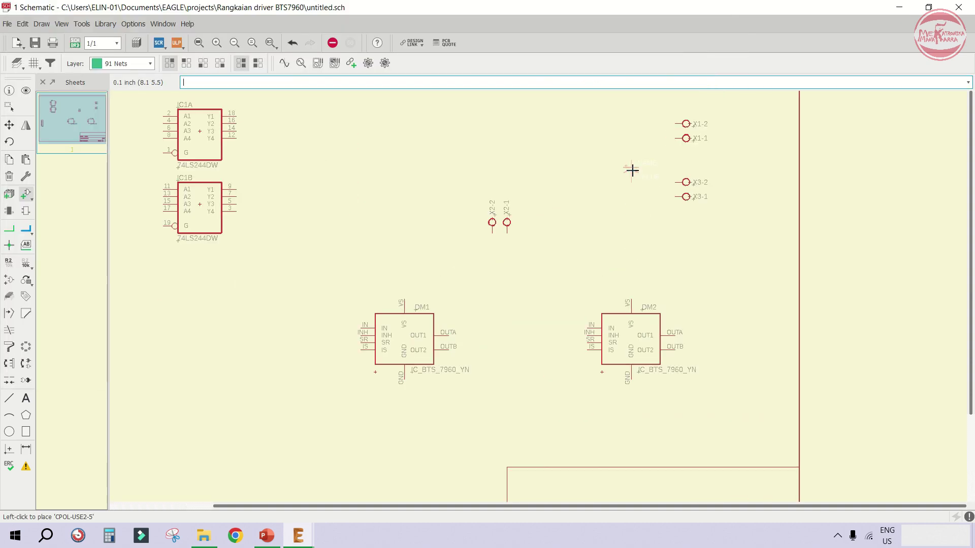
pyautogui.scroll(1, 639, 138)
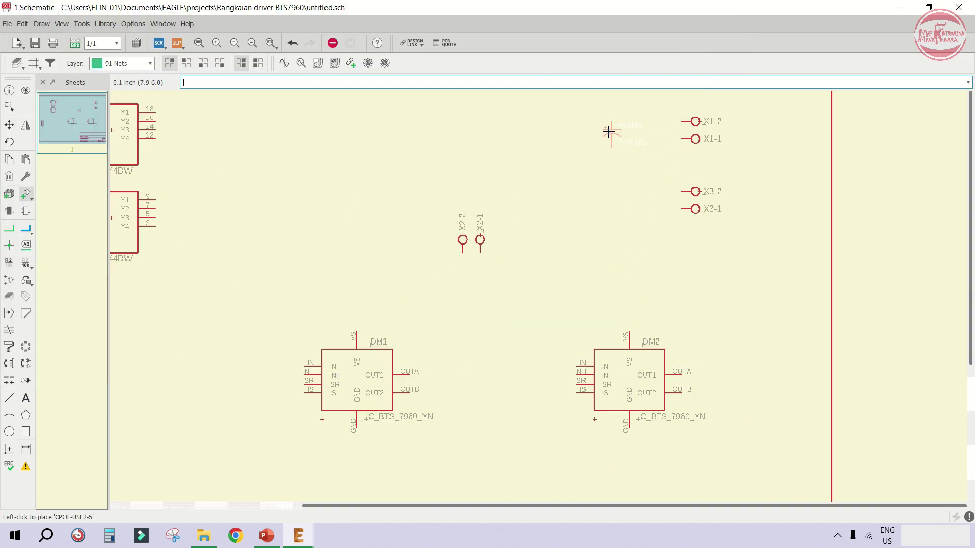
pyautogui.click(610, 137)
pyautogui.click(616, 216)
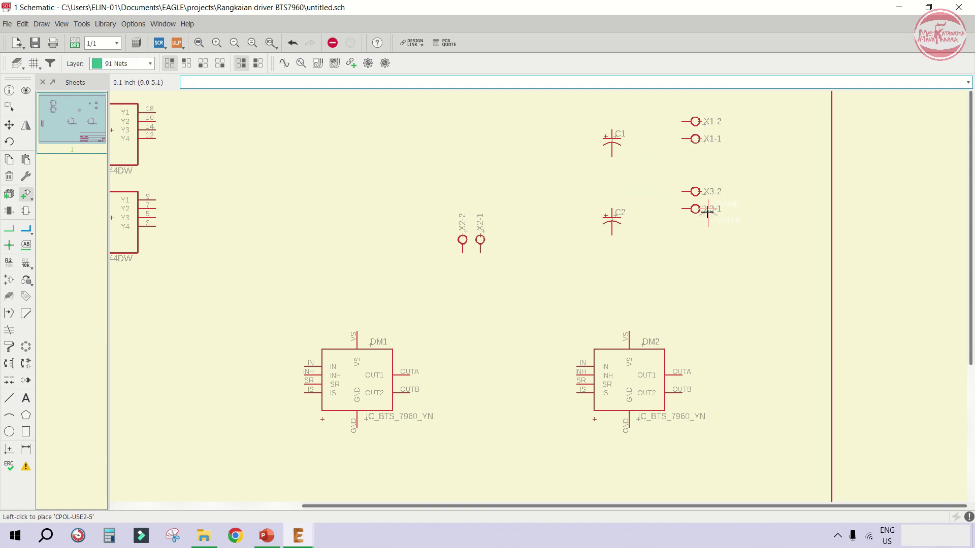
# Place three more CPOL-USE2-5 capacitors: one right of IC1A and one above the right side of each driver, DM1 and DM2
pyautogui.scroll(-1, 699, 204)
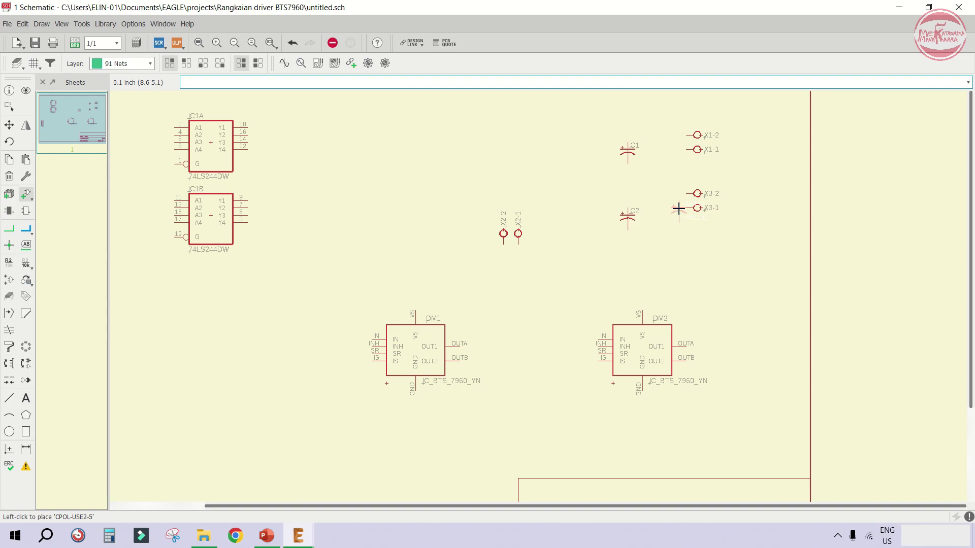
pyautogui.scroll(1, 265, 153)
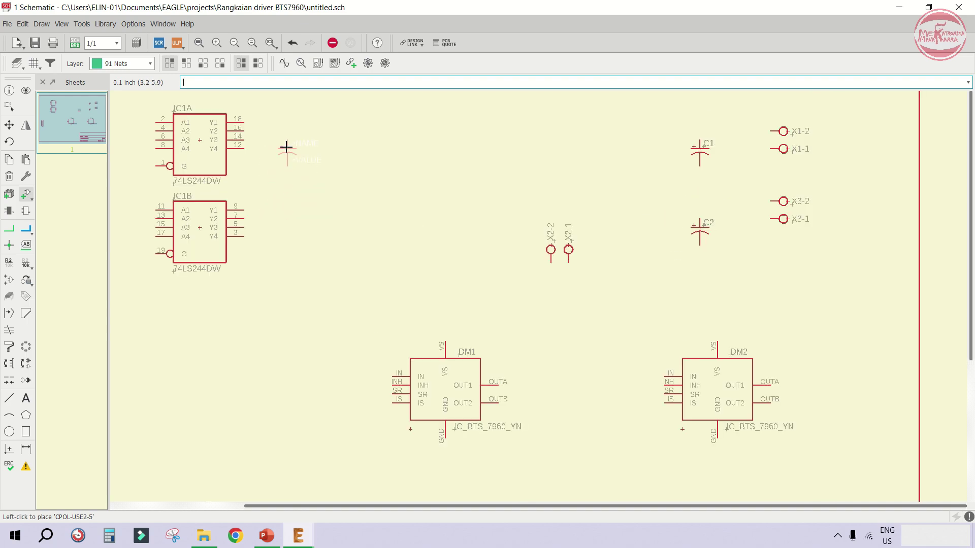
pyautogui.scroll(-2, 282, 148)
pyautogui.scroll(1, 290, 148)
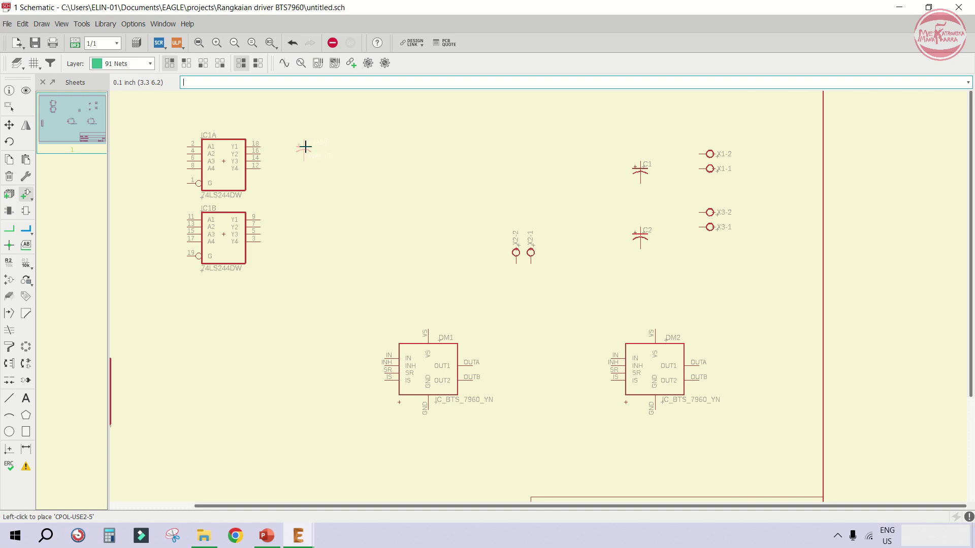
pyautogui.click(305, 147)
pyautogui.click(479, 311)
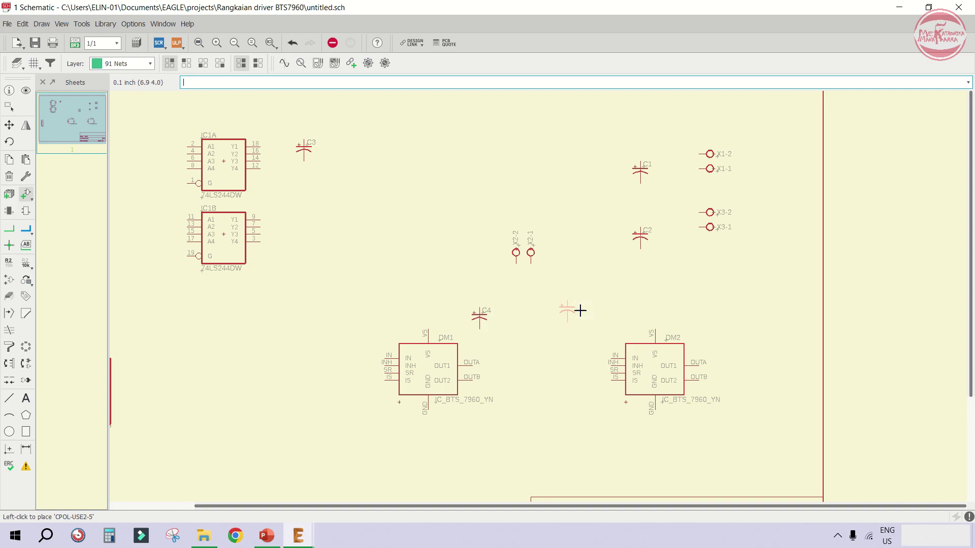
pyautogui.click(714, 321)
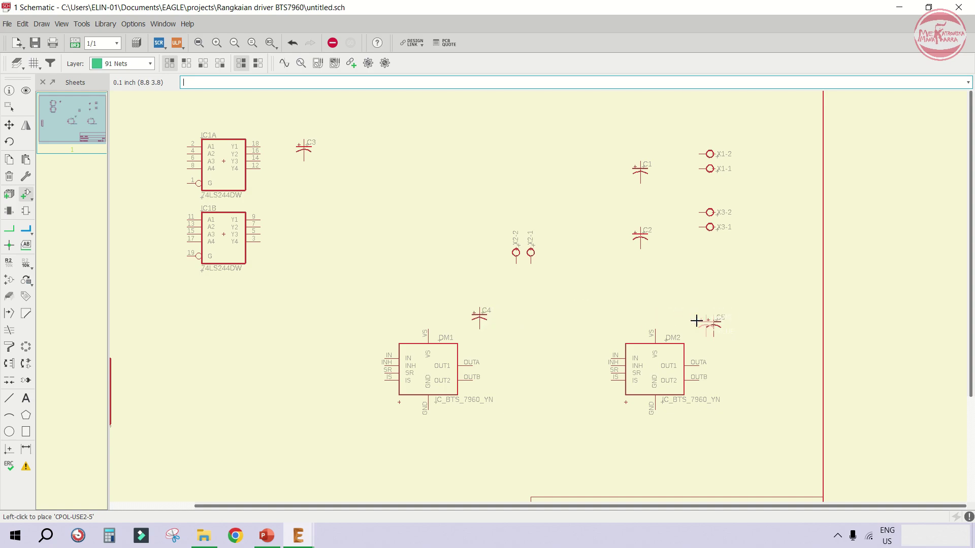
# Reopen the part library list, collapse the CPOL-US capacitors and expand the R-US_ resistors in rcl
pyautogui.click(25, 194)
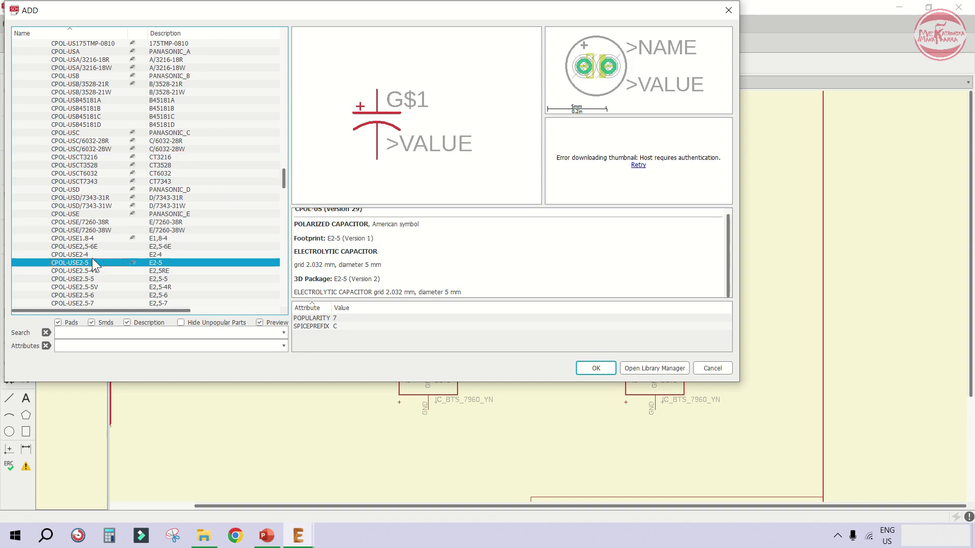
pyautogui.press('Left')
pyautogui.press('Left')
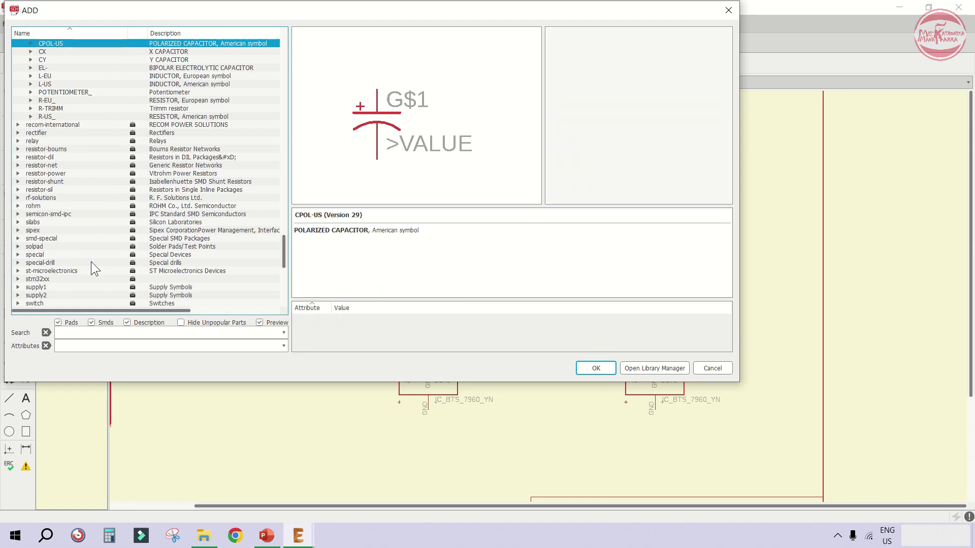
pyautogui.scroll(4, 123, 220)
pyautogui.click(45, 214)
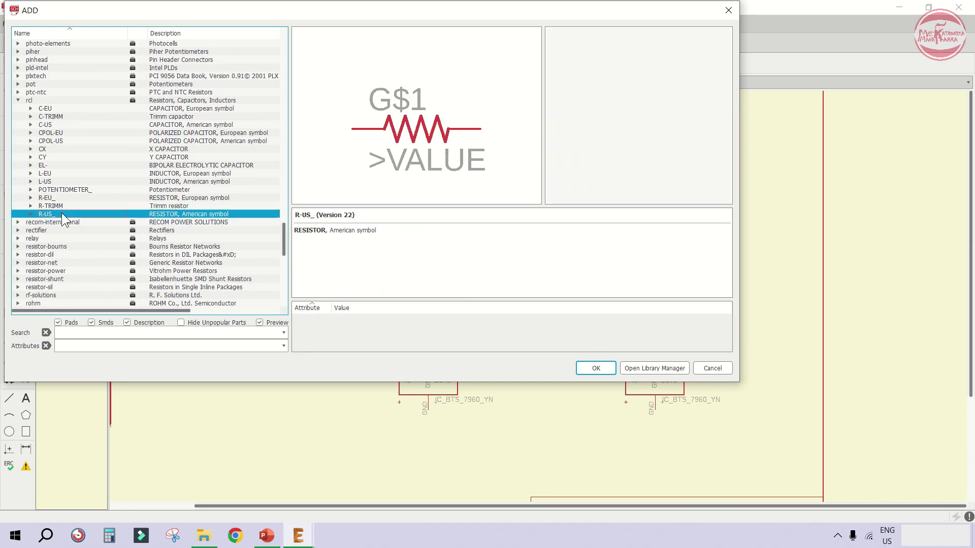
pyautogui.click(31, 214)
# Check several R-US_ resistor packages and choose R-US_0204/7 for placement
pyautogui.click(86, 60)
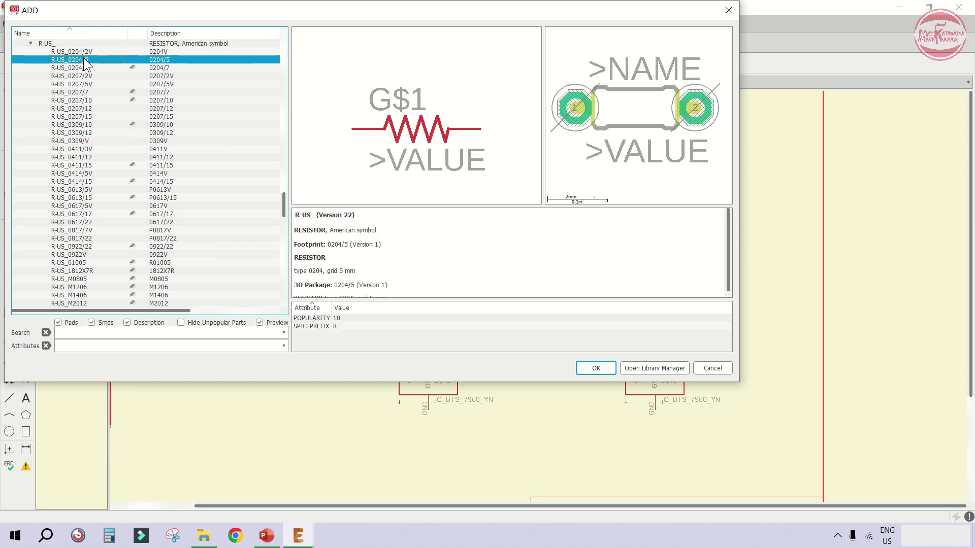
pyautogui.click(82, 52)
pyautogui.click(78, 68)
pyautogui.click(76, 75)
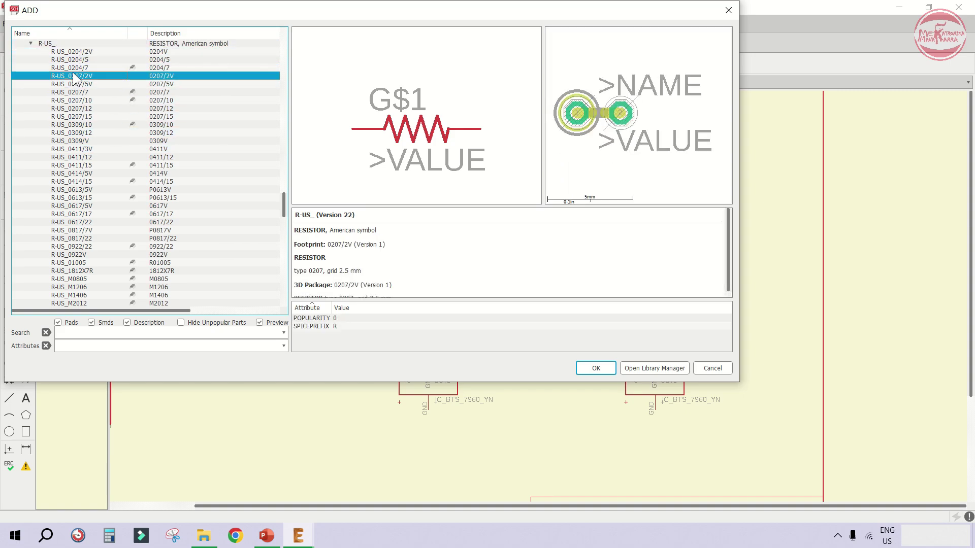
pyautogui.click(74, 69)
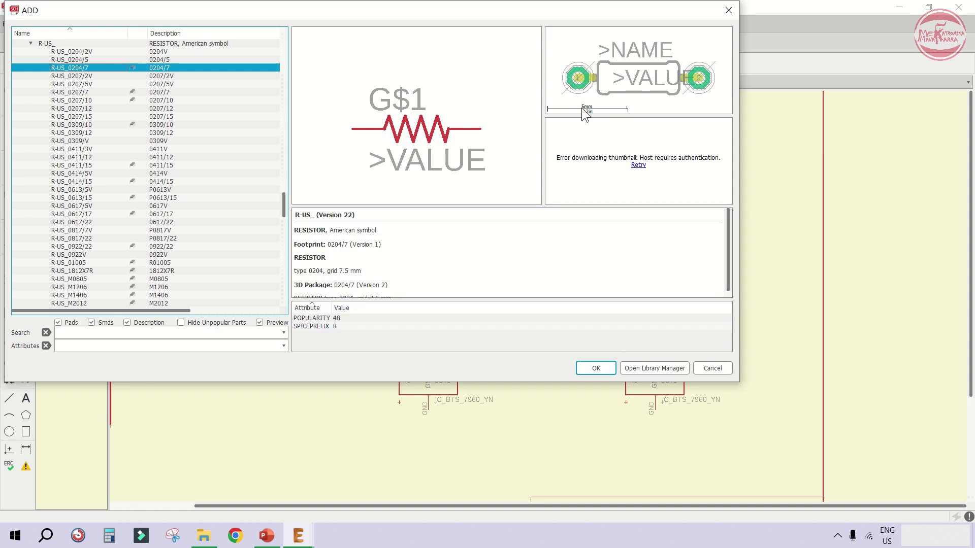
pyautogui.click(597, 369)
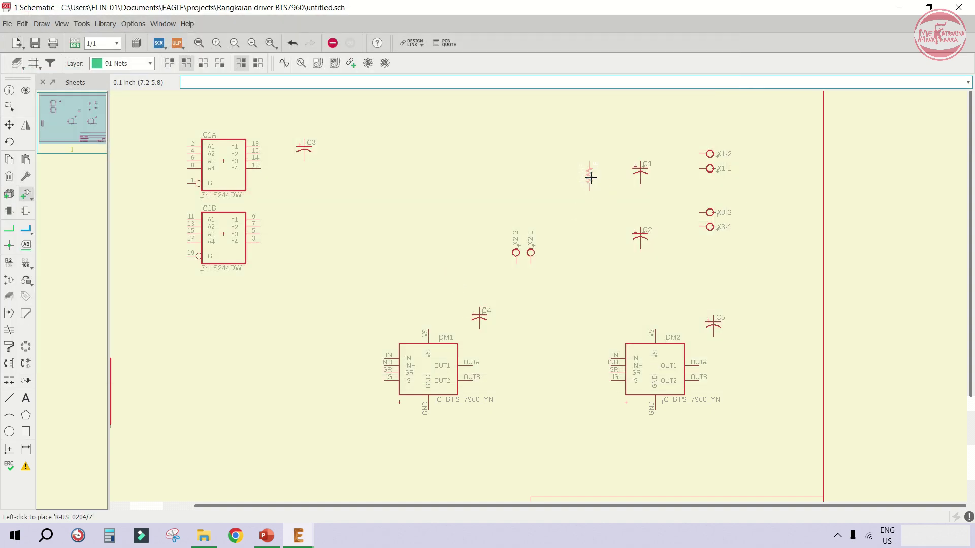
# Place one upright R-US_0204/7 resistor left of C1 and a row of four beside the lower left of IC1B
pyautogui.scroll(1, 596, 181)
pyautogui.click(596, 174)
pyautogui.scroll(-2, 601, 161)
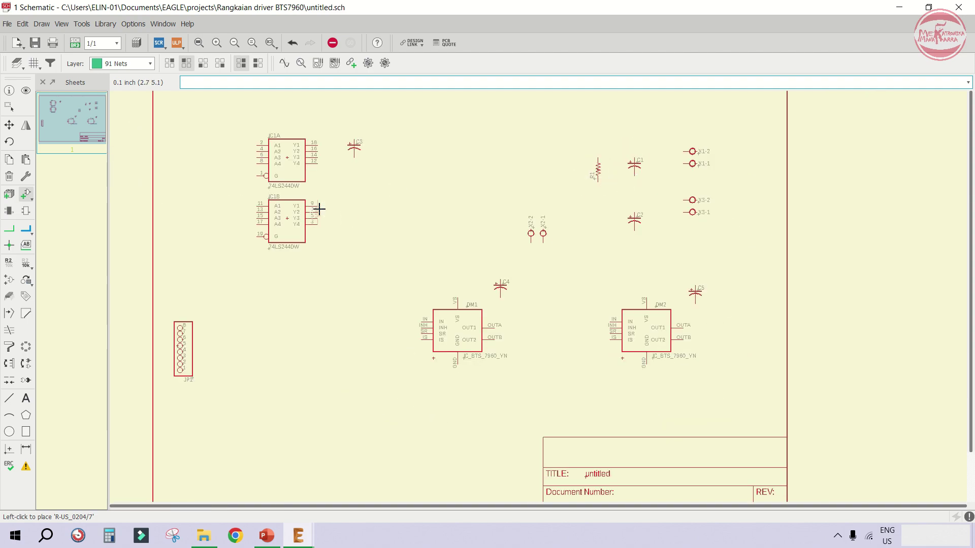
pyautogui.scroll(1, 211, 247)
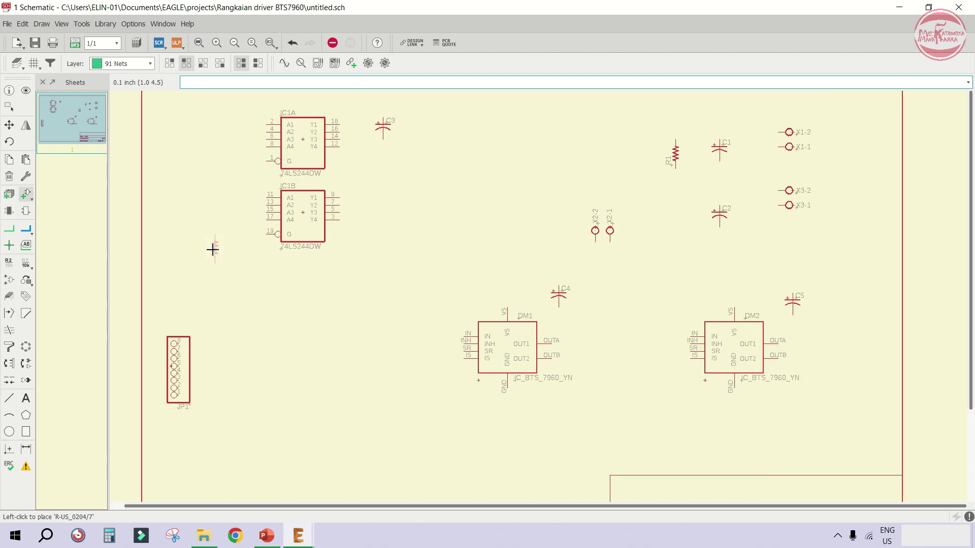
pyautogui.click(251, 242)
pyautogui.click(229, 242)
pyautogui.click(208, 241)
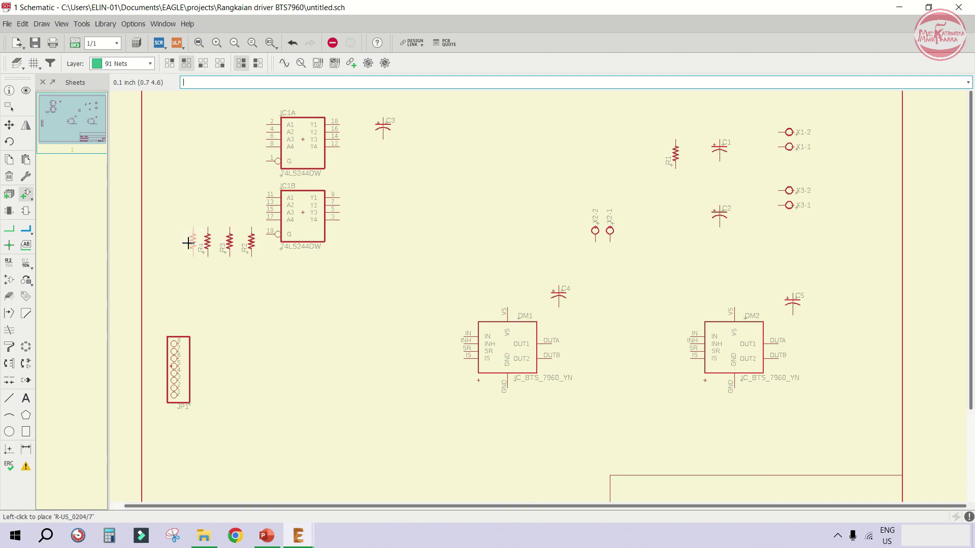
pyautogui.click(186, 241)
# Place a pair of upright R-US_0204/7 resistors at the lower left of both DM1 and DM2, and end the placement
pyautogui.scroll(1, 439, 376)
pyautogui.click(435, 401)
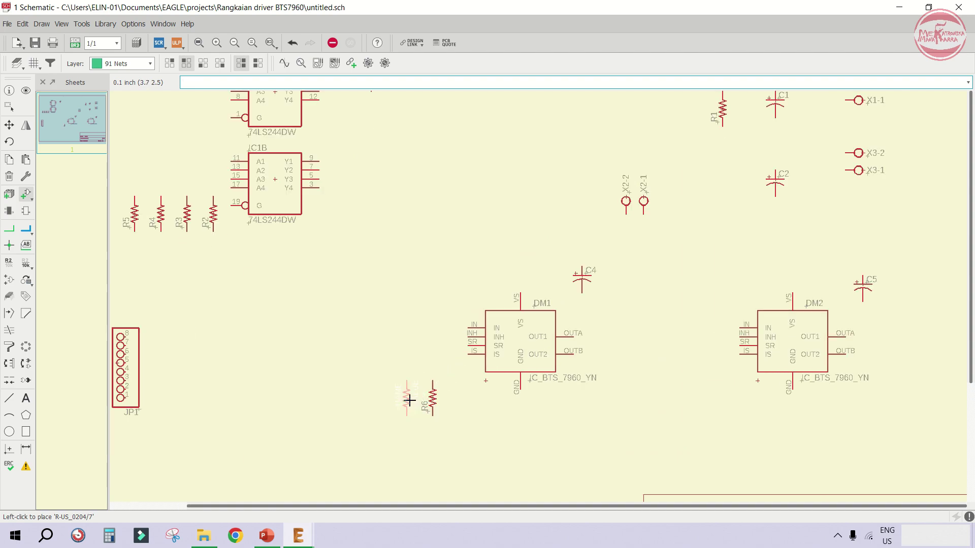
pyautogui.click(410, 400)
pyautogui.click(710, 397)
pyautogui.click(685, 398)
pyautogui.scroll(-3, 686, 397)
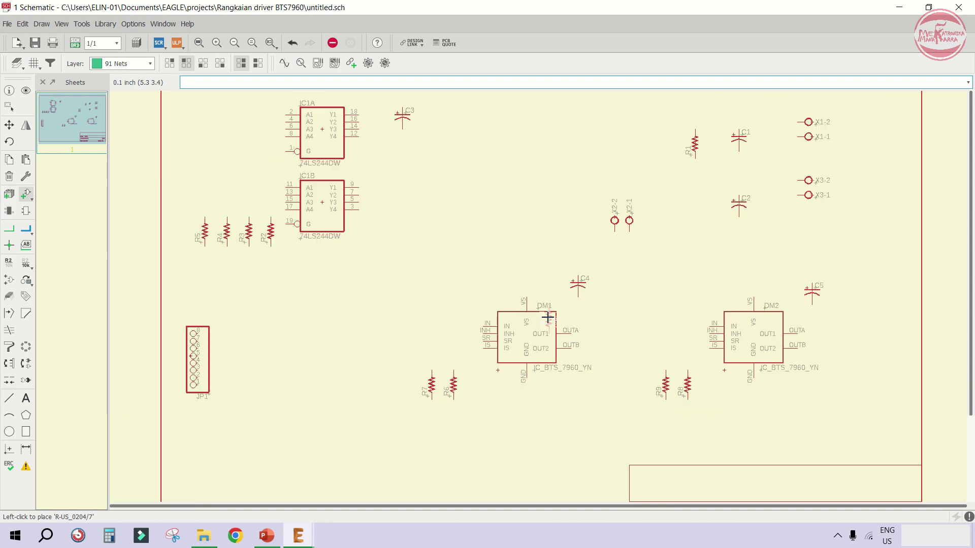
pyautogui.click(9, 125)
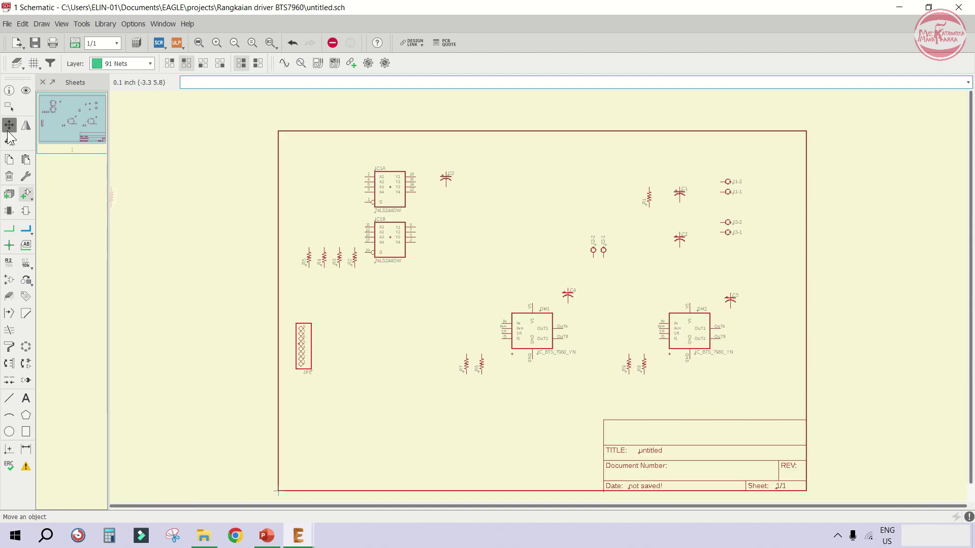
pyautogui.scroll(2, 679, 200)
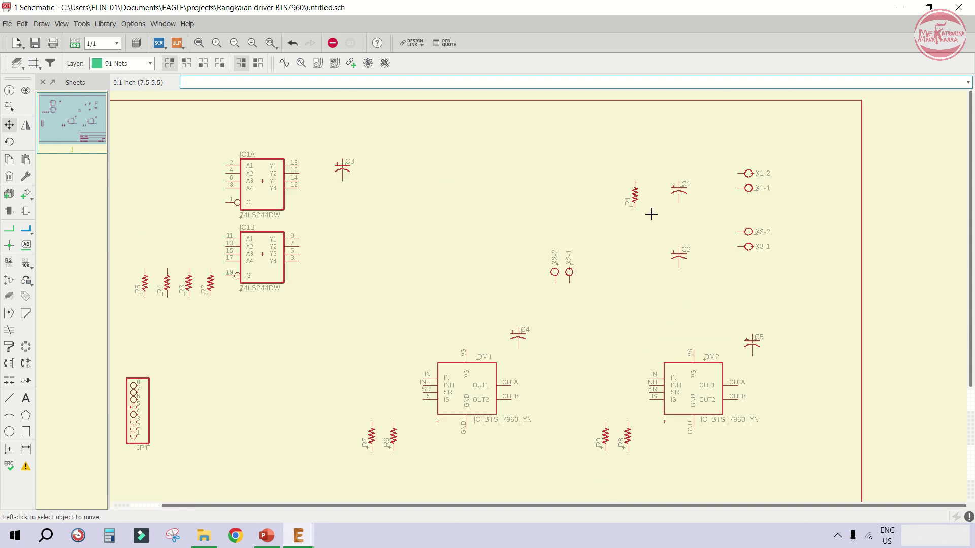
# Reopen the part library list, collapse the R-US_ resistors and the rcl library, and expand the led library
pyautogui.click(9, 194)
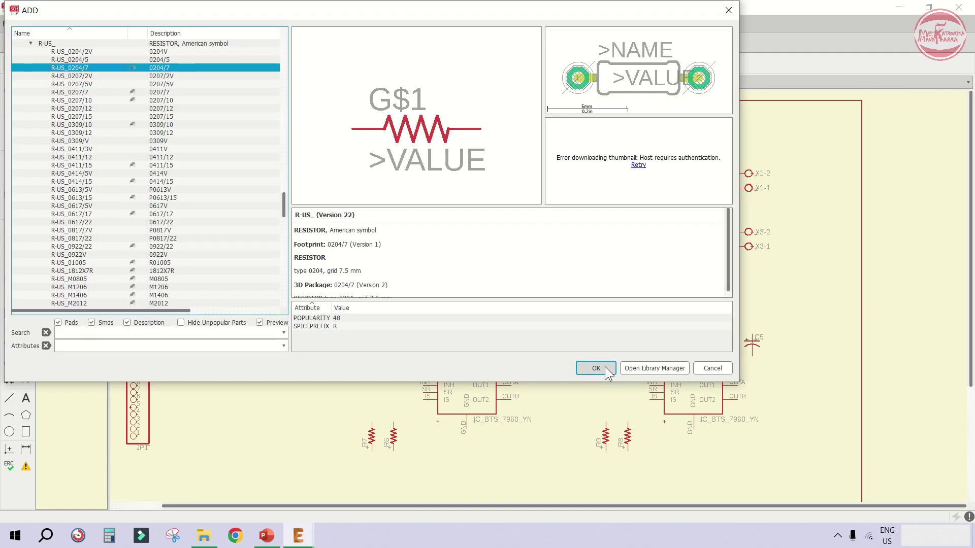
pyautogui.press('Left')
pyautogui.press('Left')
pyautogui.press('Left')
pyautogui.press('Left')
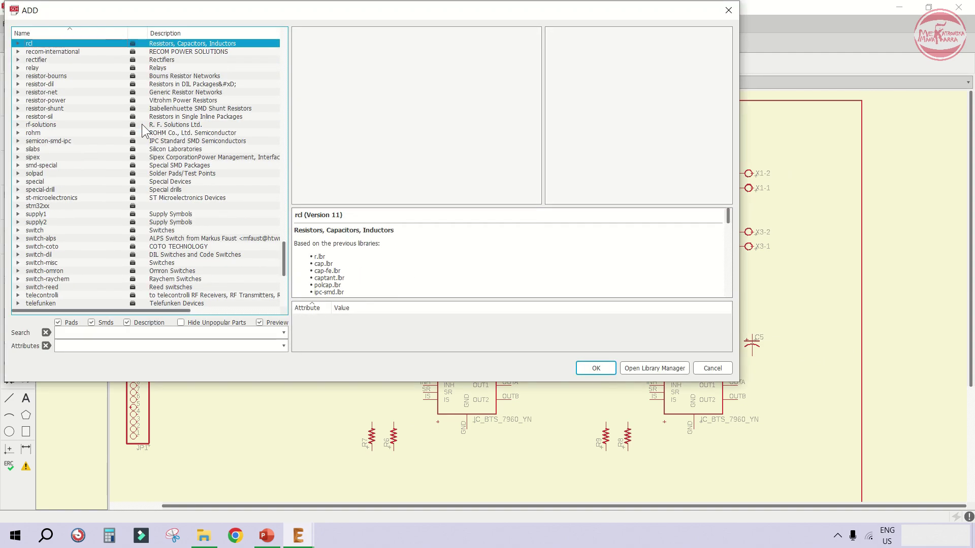
pyautogui.press('l')
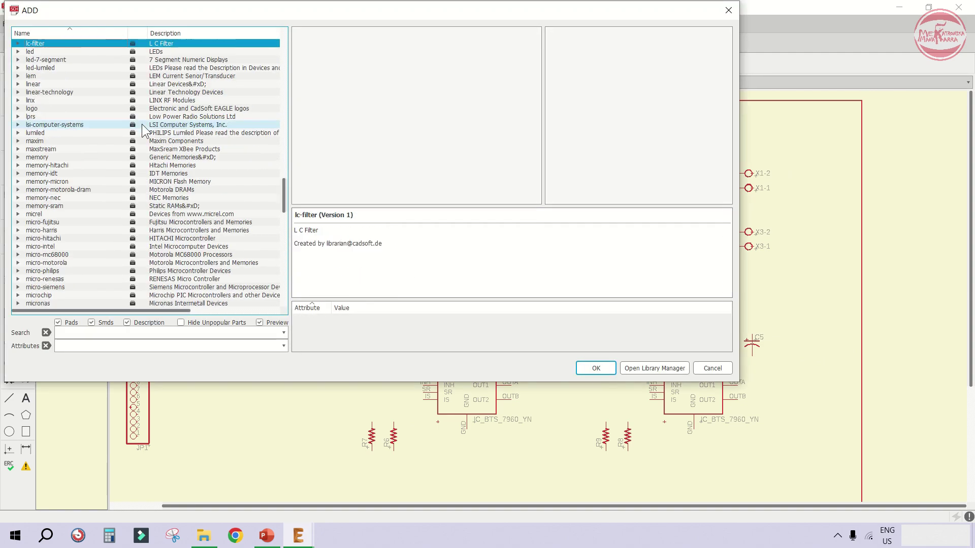
pyautogui.click(18, 51)
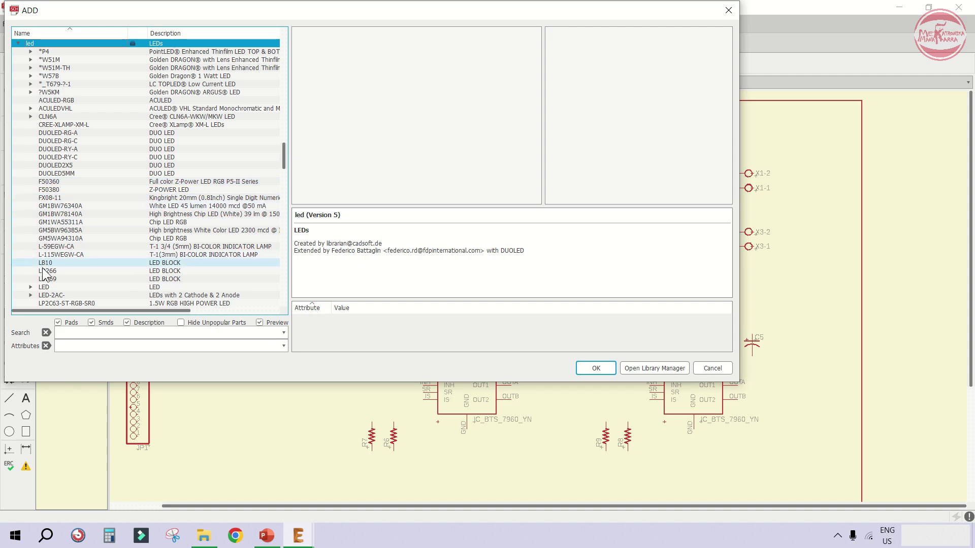
# Expand the LED devices in the led library and choose LED3MM for placement
pyautogui.doubleClick(49, 287)
pyautogui.scroll(-10, 79, 163)
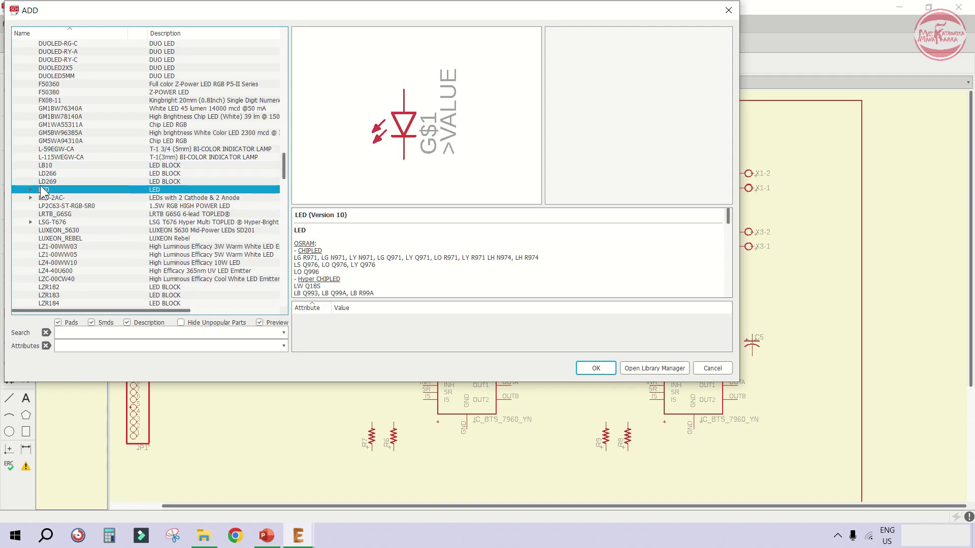
pyautogui.click(34, 190)
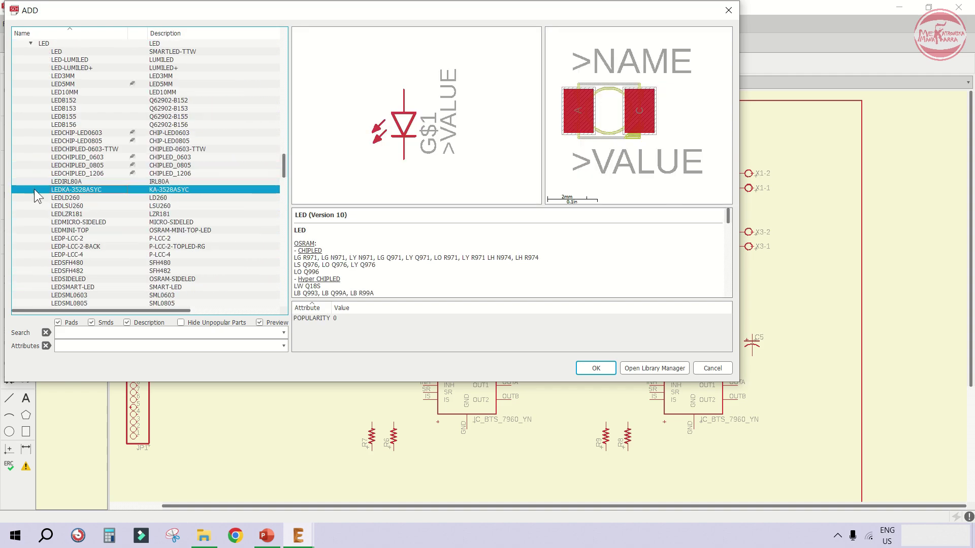
pyautogui.click(78, 76)
pyautogui.click(598, 370)
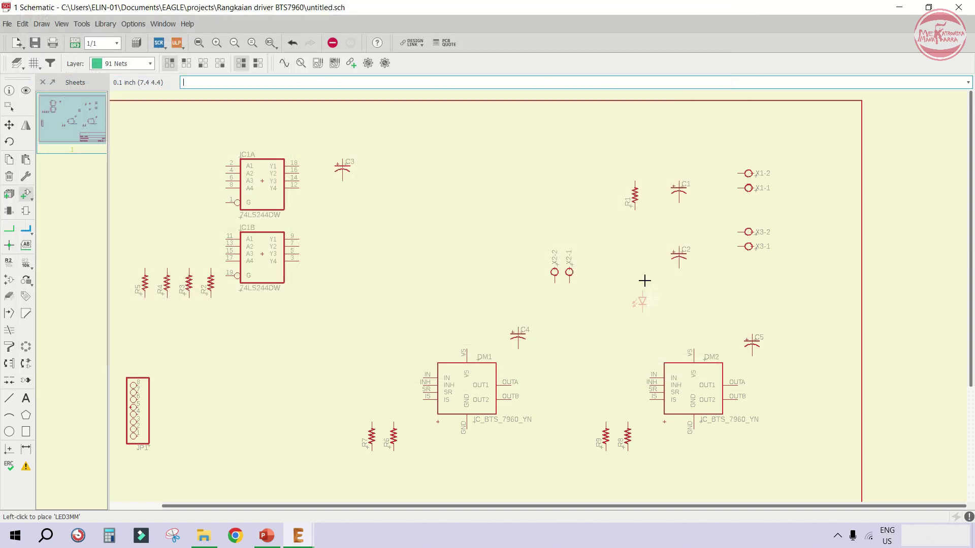
# Place one LED3MM directly below resistor R1 and end the placement
pyautogui.scroll(2, 634, 224)
pyautogui.click(639, 231)
pyautogui.scroll(-2, 536, 226)
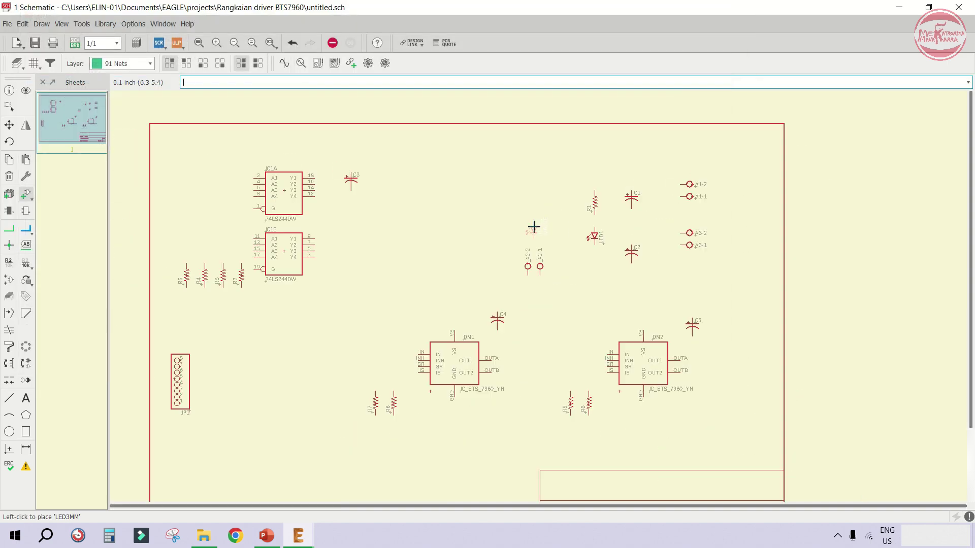
pyautogui.scroll(-2, 537, 180)
pyautogui.click(333, 43)
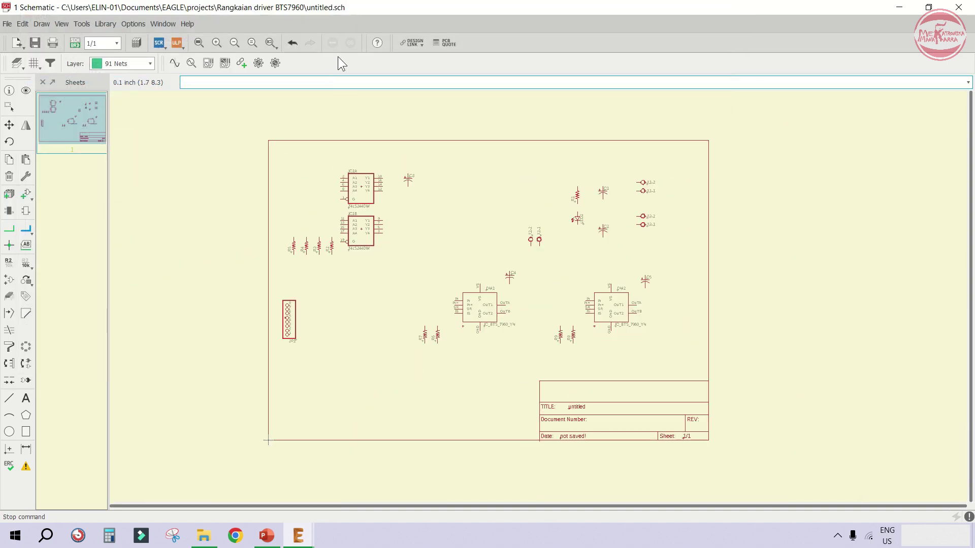
# Save the schematic in the project folder under the file name Rangkaian Driver BTS7960
pyautogui.scroll(1, 515, 192)
pyautogui.scroll(-1, 442, 304)
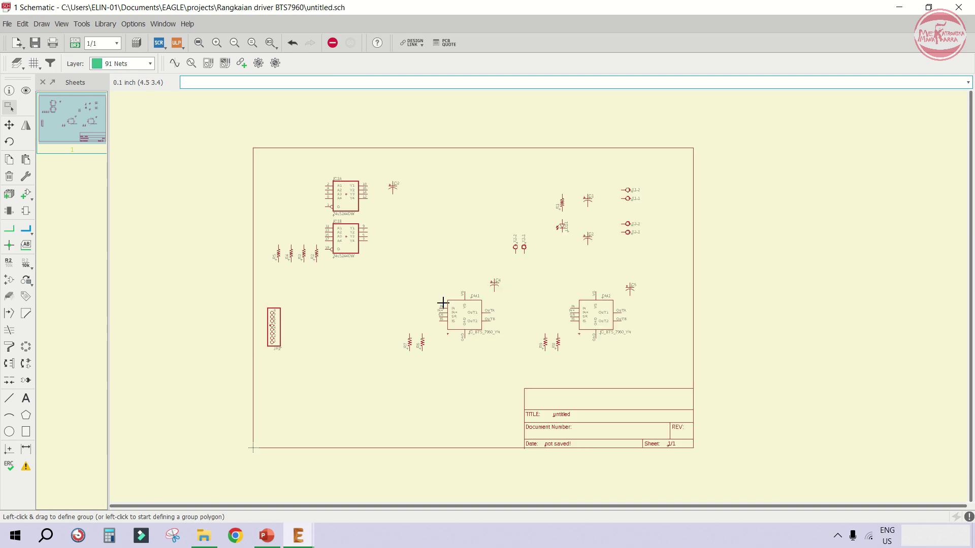
pyautogui.scroll(2, 442, 303)
pyautogui.scroll(-1, 443, 303)
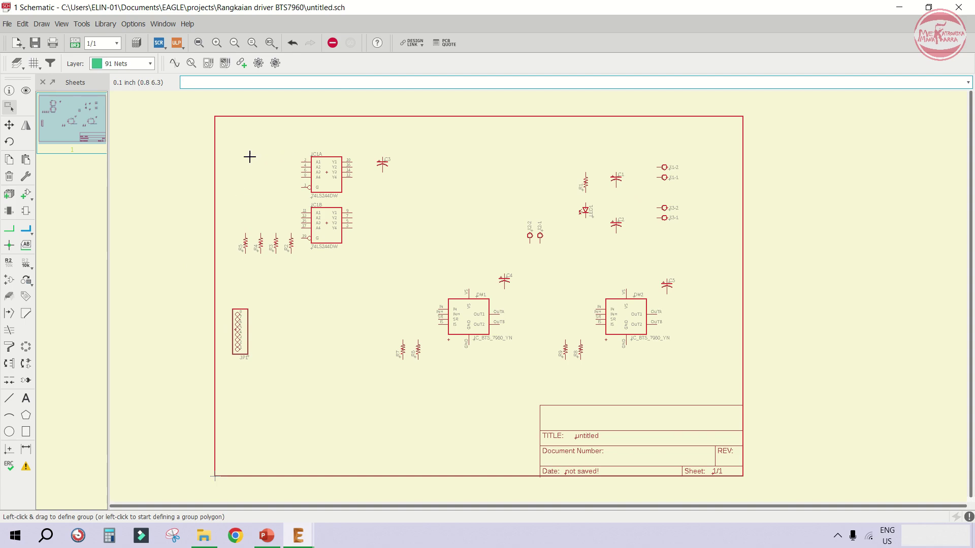
pyautogui.click(36, 40)
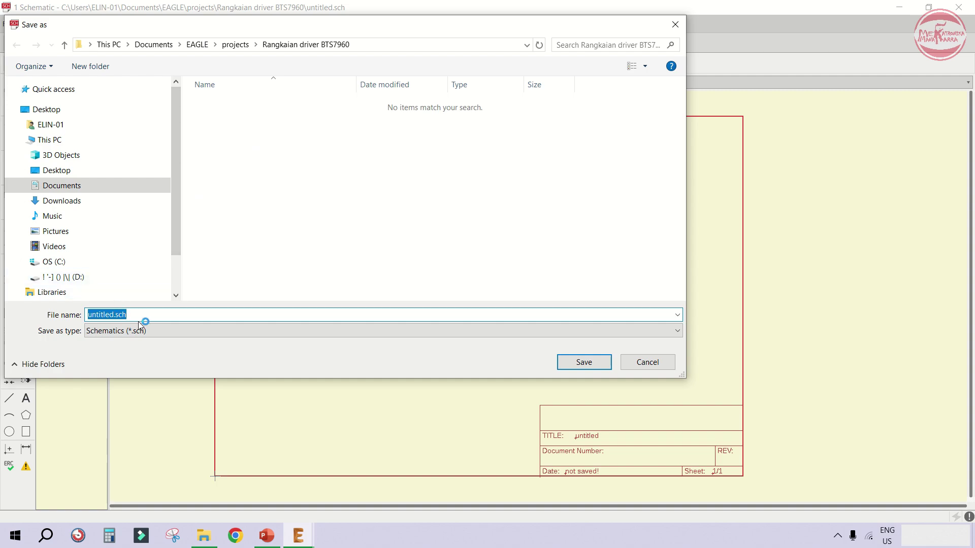
pyautogui.write('Rangkaian Driver BTS7960')
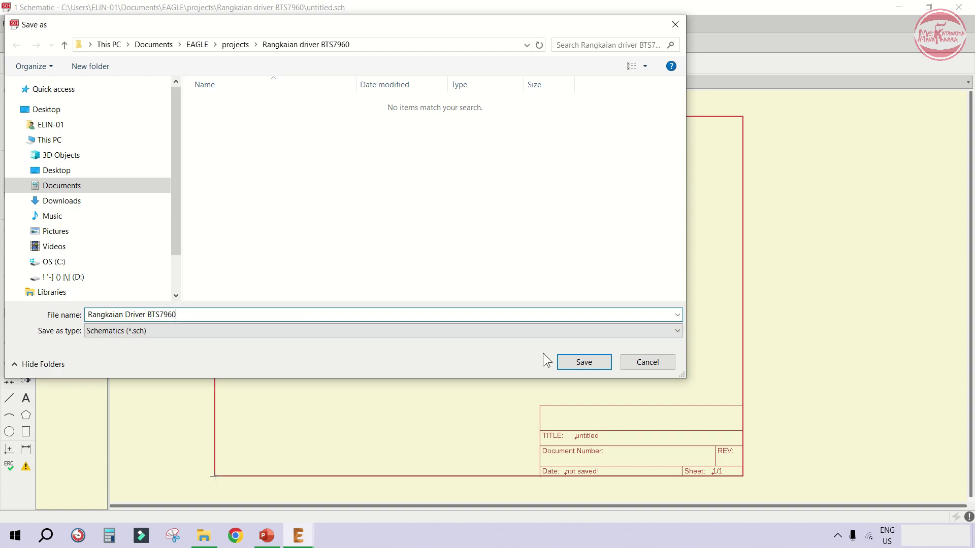
pyautogui.click(567, 361)
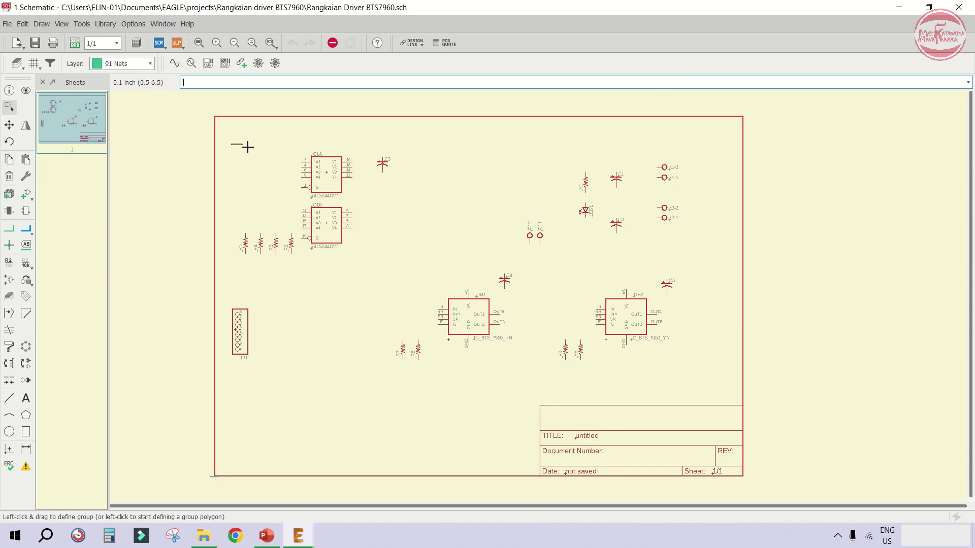
# Group IC1A, IC1B, C3 and resistors R2 to R5, move the group slightly right and down, and save the schematic
pyautogui.moveTo(247, 147); pyautogui.dragTo(413, 277)
pyautogui.click(10, 125)
pyautogui.rightClick(314, 234)
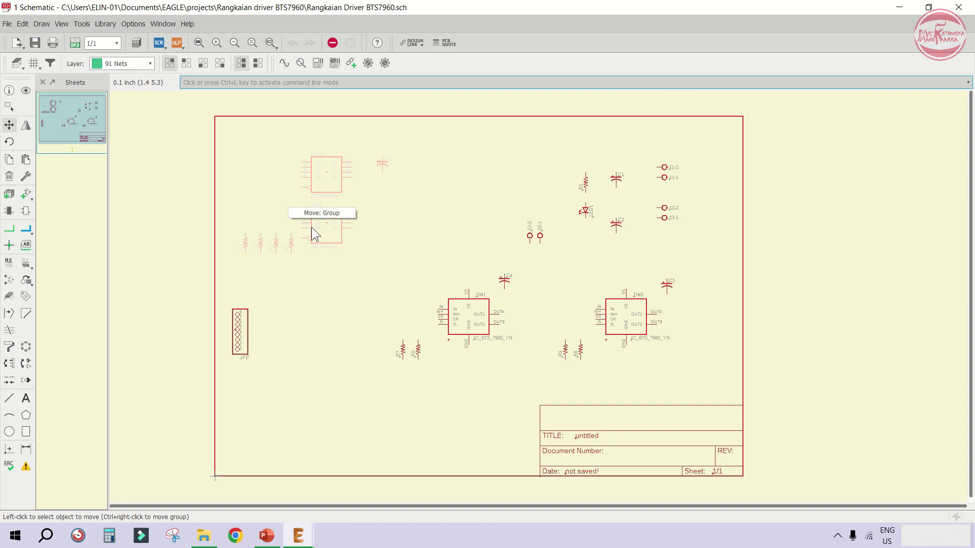
pyautogui.click(321, 213)
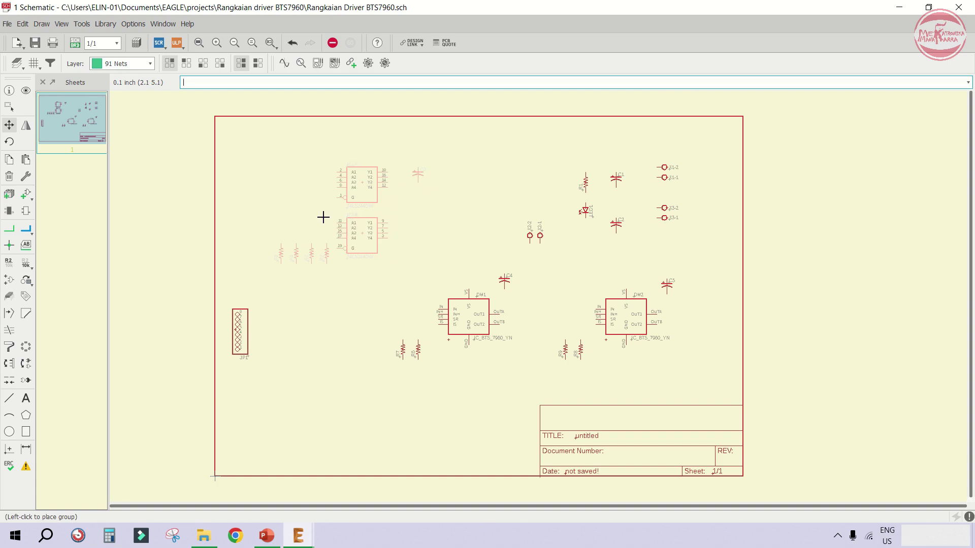
pyautogui.click(323, 217)
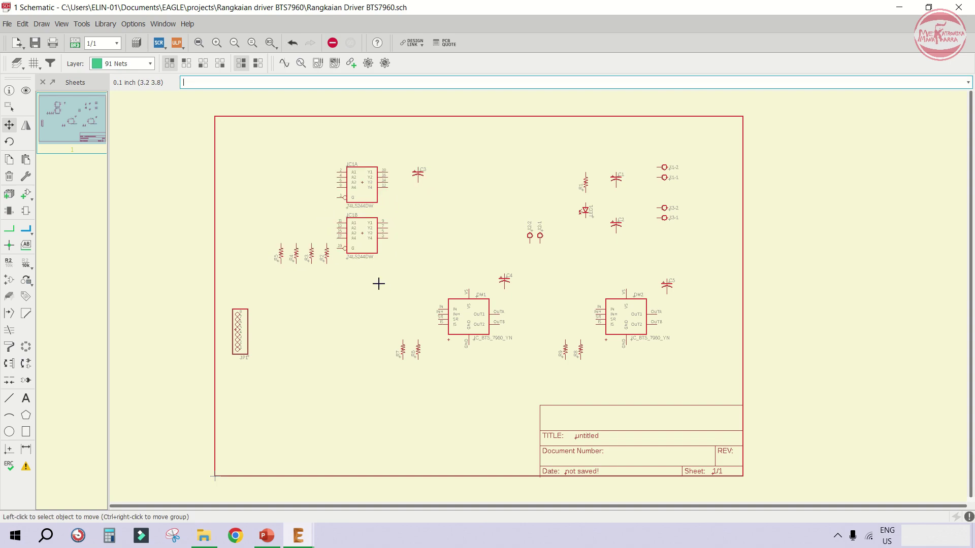
pyautogui.click(35, 43)
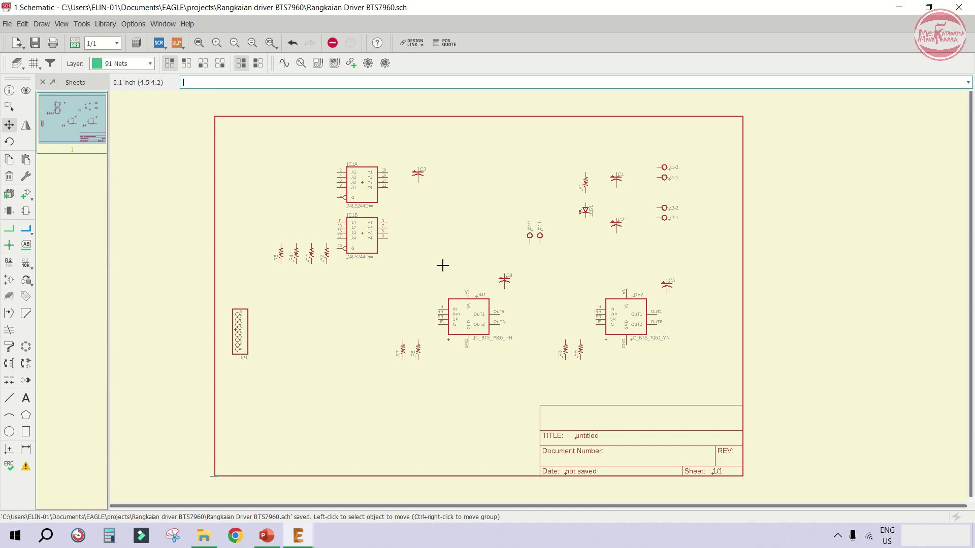
pyautogui.scroll(1, 528, 286)
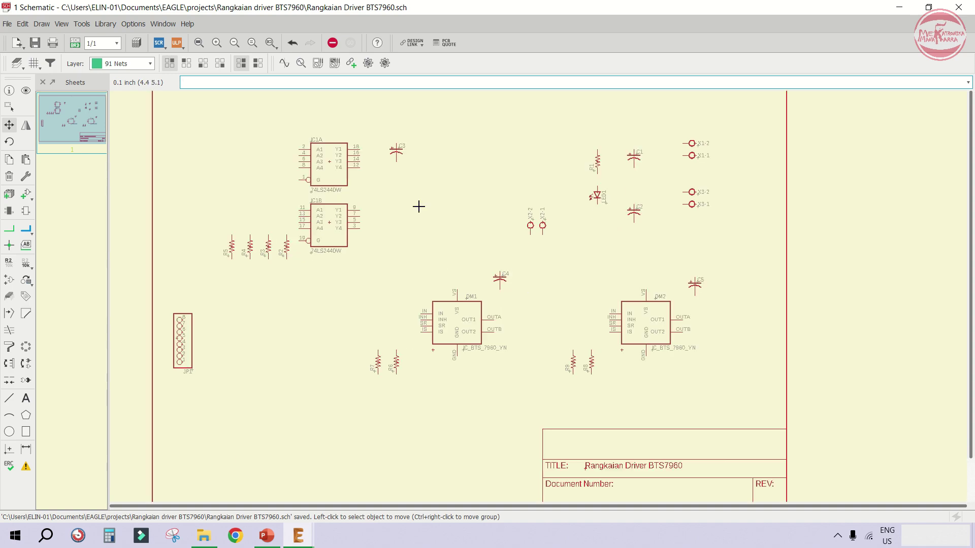
pyautogui.scroll(-1, 418, 206)
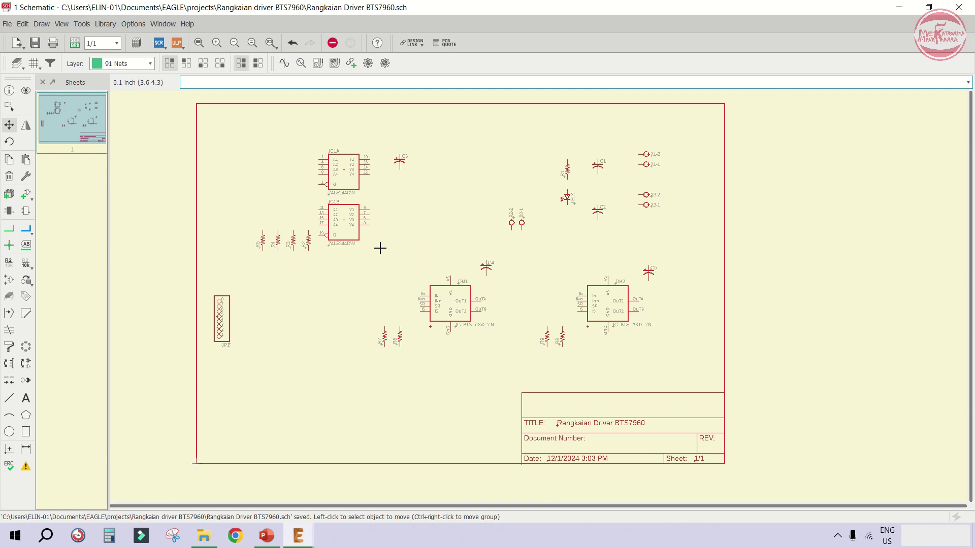
pyautogui.scroll(1, 361, 267)
pyautogui.scroll(-1, 328, 267)
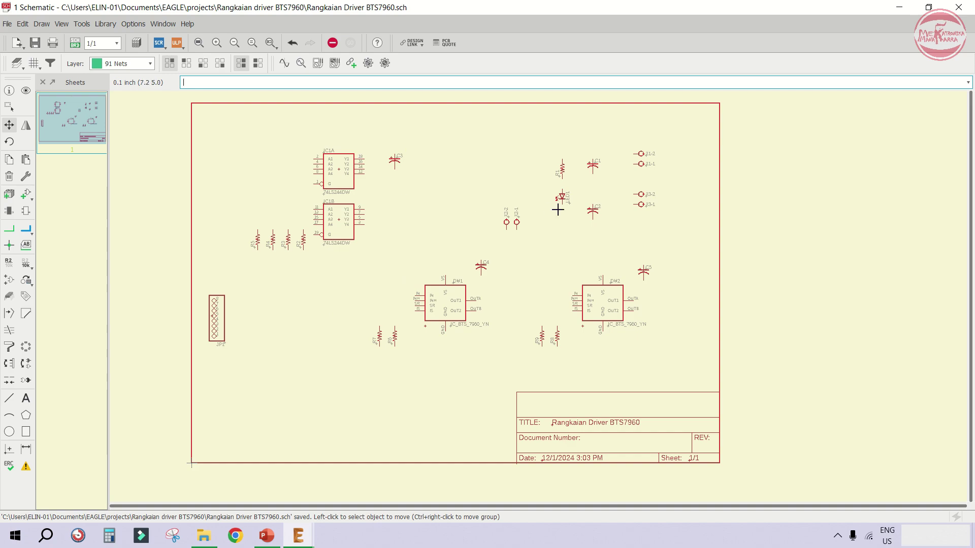
pyautogui.click(8, 231)
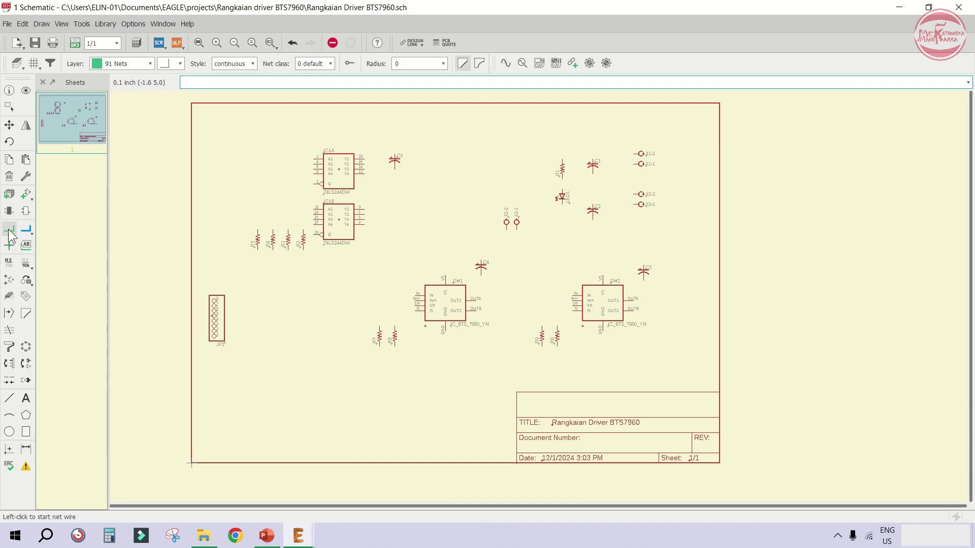
pyautogui.scroll(3, 646, 164)
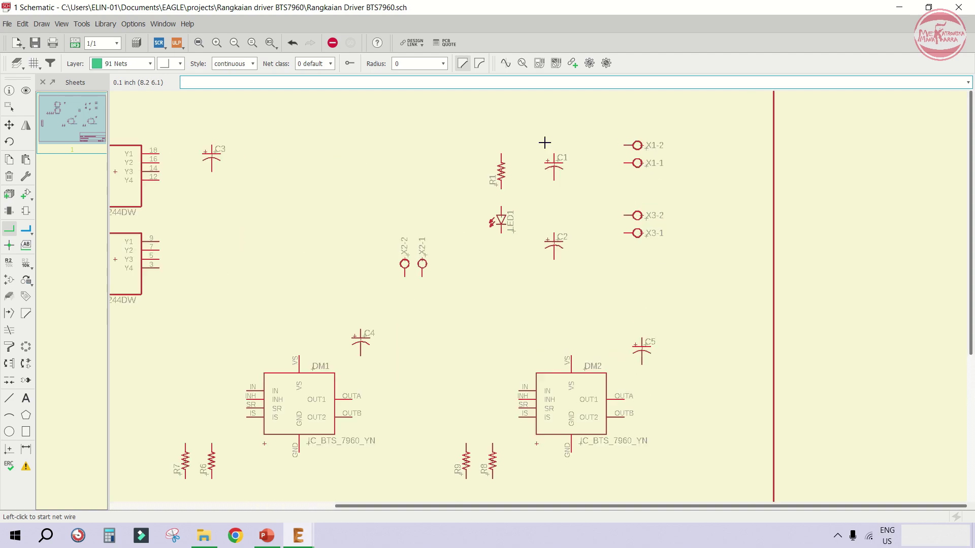
# Reopen the part library list, collapse the led library, and choose the GND symbol from supply1 for placement
pyautogui.click(26, 194)
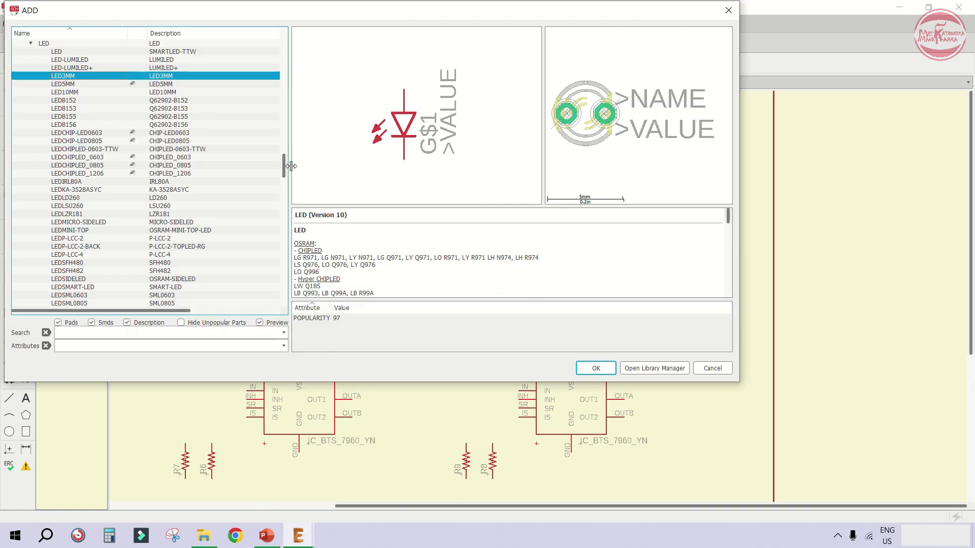
pyautogui.press('Left')
pyautogui.press('Left')
pyautogui.press('Left')
pyautogui.press('Left')
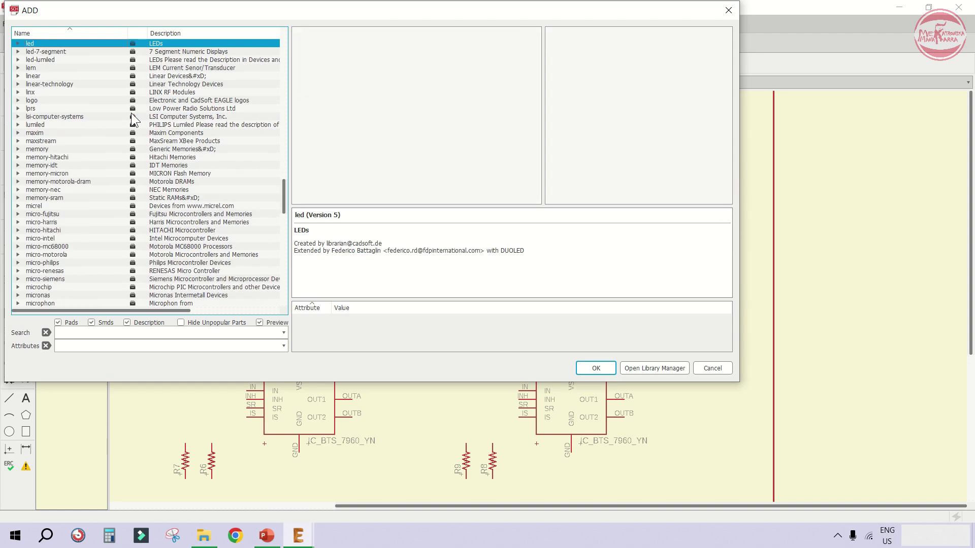
pyautogui.press('s')
pyautogui.scroll(-6, 80, 127)
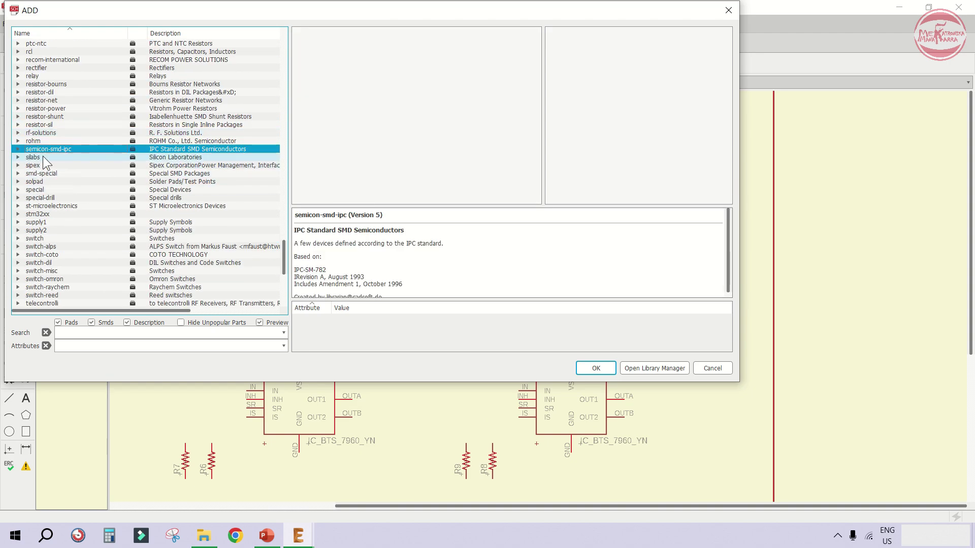
pyautogui.doubleClick(32, 222)
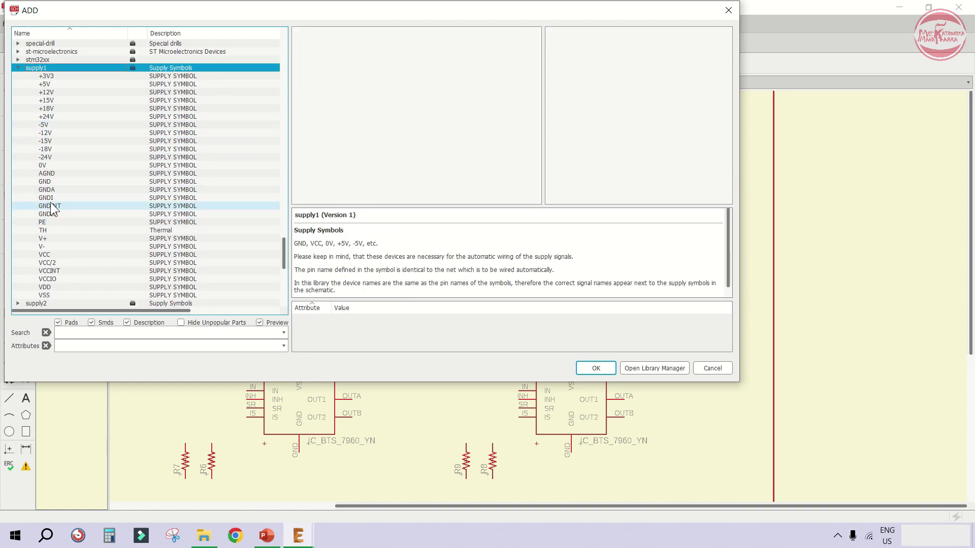
pyautogui.click(53, 182)
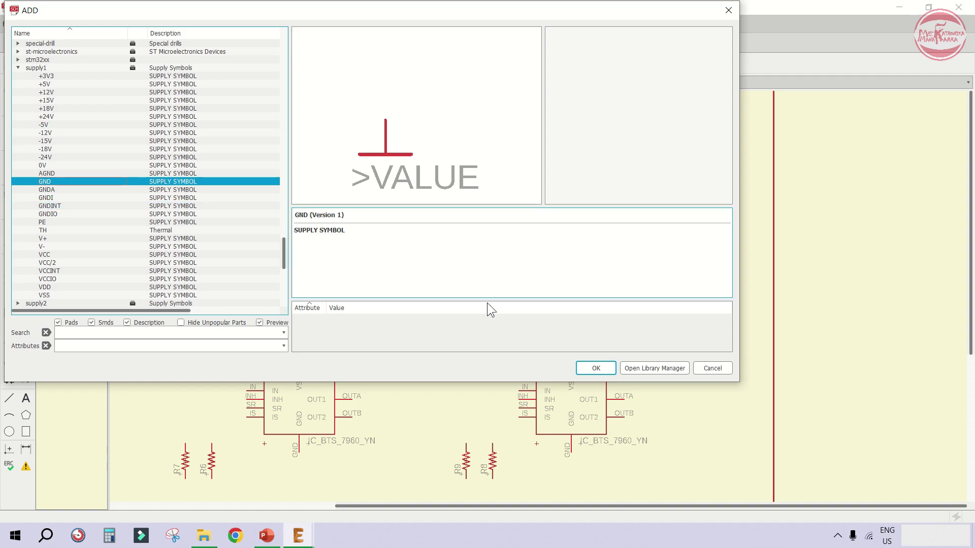
pyautogui.click(597, 369)
# Place GND symbols at the lower left of connector X1-1 and below C1, LED1 and C2
pyautogui.scroll(3, 583, 253)
pyautogui.scroll(-2, 610, 257)
pyautogui.scroll(1, 600, 149)
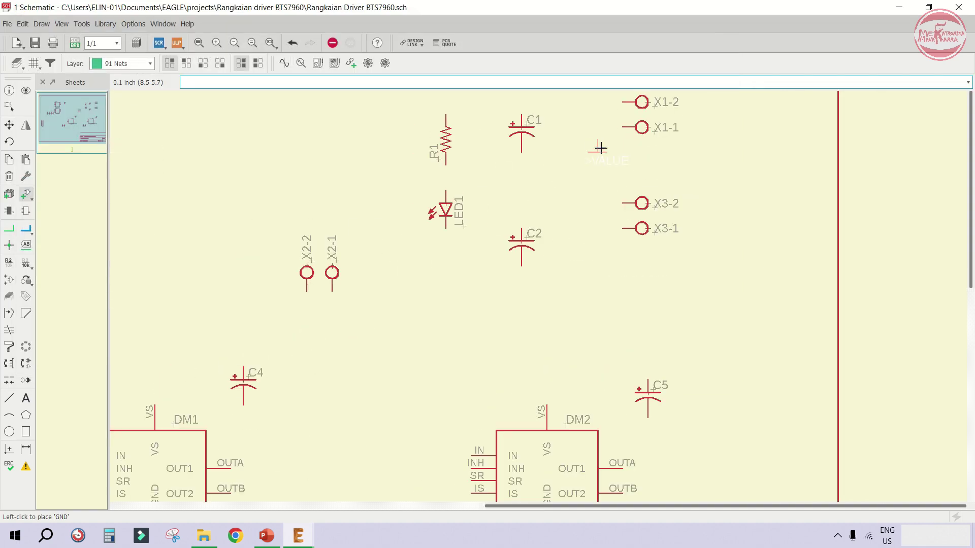
pyautogui.click(606, 154)
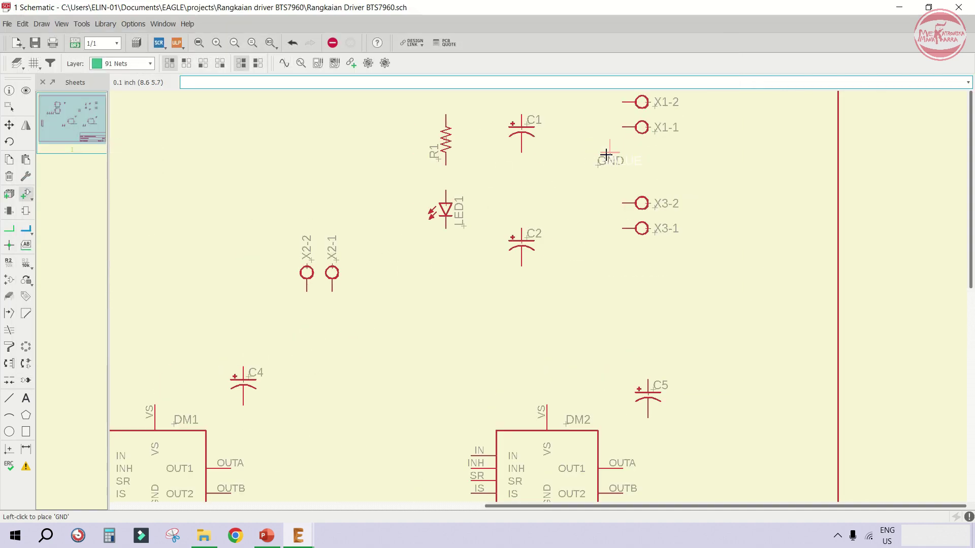
pyautogui.click(520, 173)
pyautogui.click(446, 250)
pyautogui.click(521, 287)
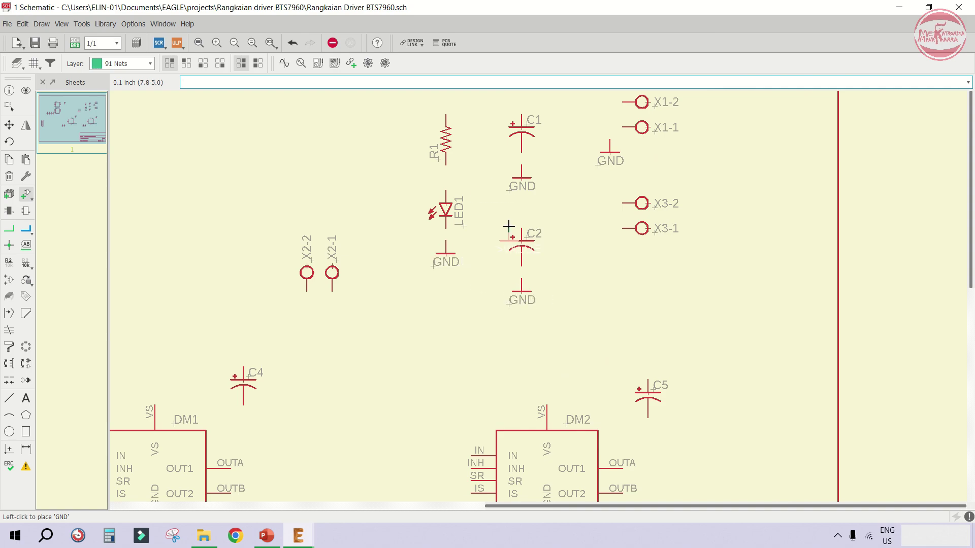
# Place one GND symbol below each of the driver capacitors C5 and C4
pyautogui.scroll(-2, 509, 226)
pyautogui.click(607, 365)
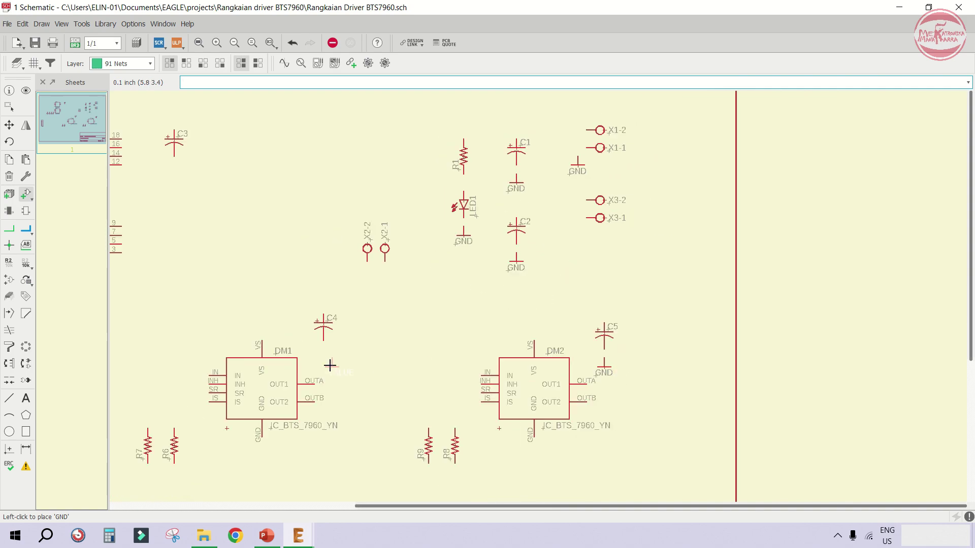
pyautogui.click(325, 357)
# Place GND symbols below R9 and R7 and below the GND pins of DM2 and DM1
pyautogui.scroll(-3, 325, 357)
pyautogui.scroll(3, 447, 384)
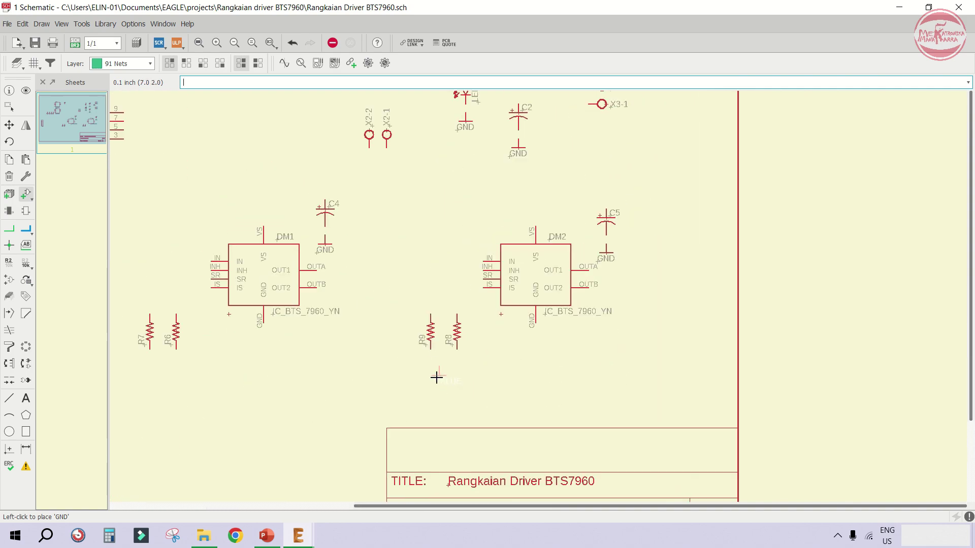
pyautogui.click(432, 380)
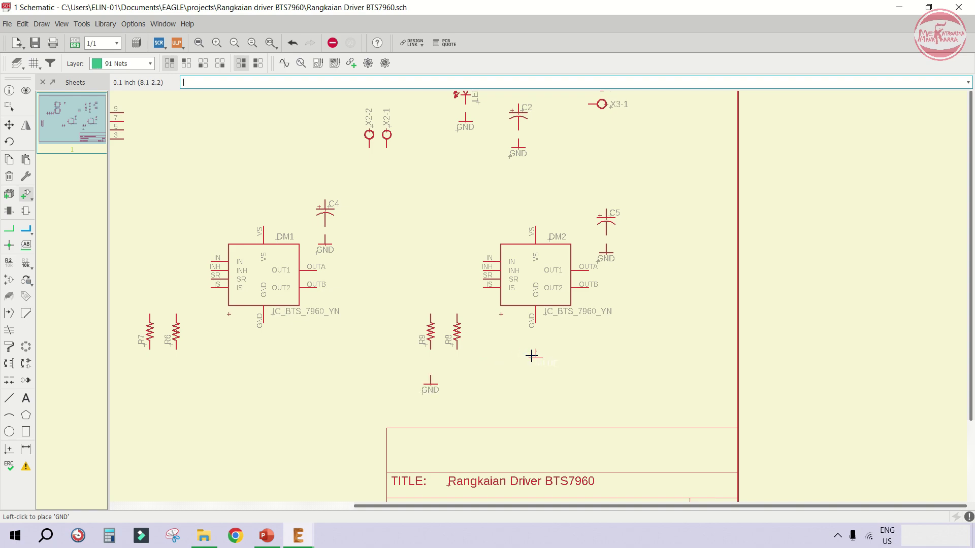
pyautogui.click(150, 373)
pyautogui.scroll(-3, 371, 279)
pyautogui.scroll(3, 193, 350)
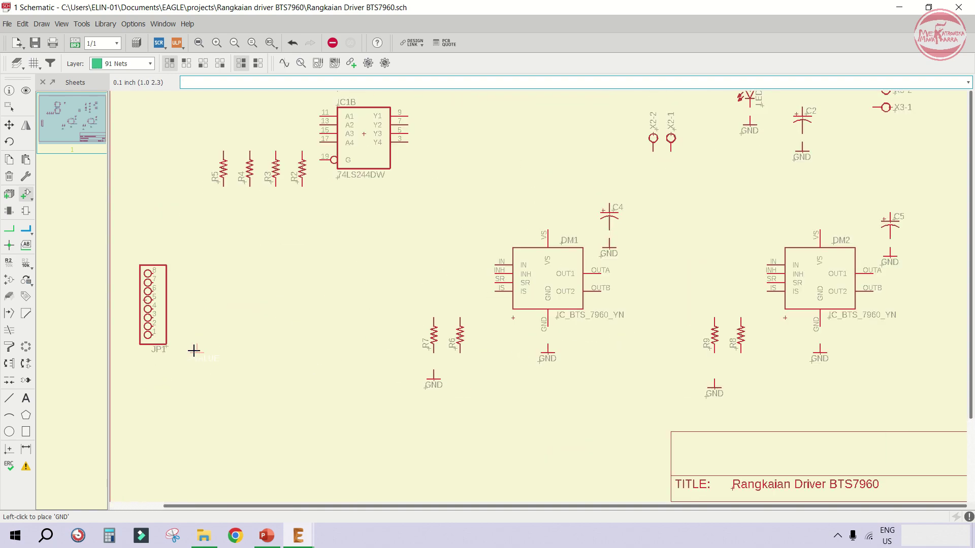
# Place GND symbols to the lower right of header JP1, below R5 and below C3
pyautogui.click(186, 376)
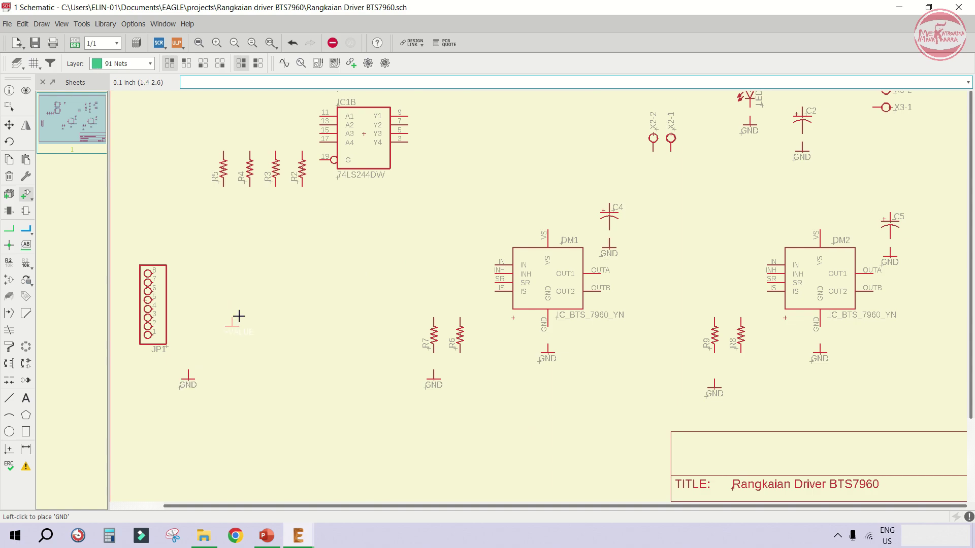
pyautogui.click(222, 212)
pyautogui.scroll(-3, 483, 214)
pyautogui.scroll(3, 478, 132)
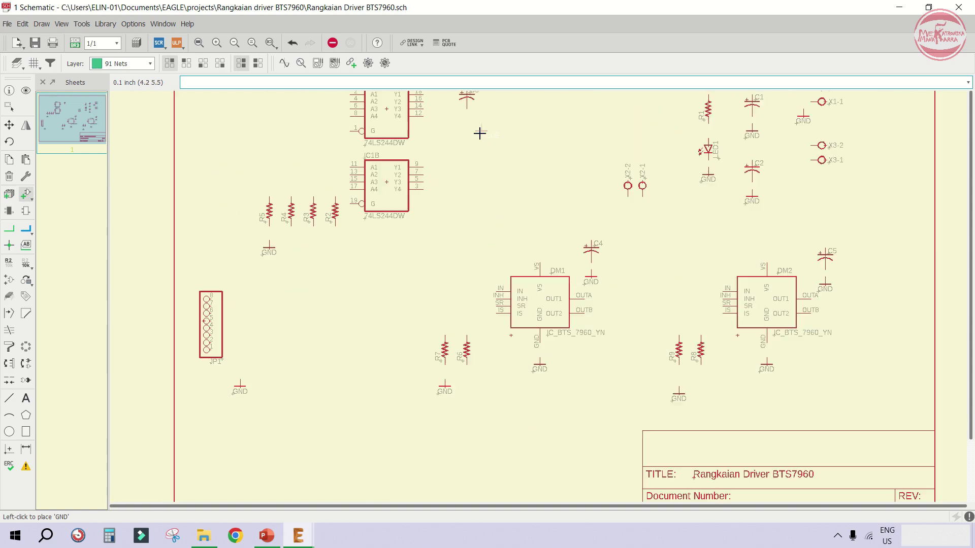
pyautogui.scroll(-1, 295, 269)
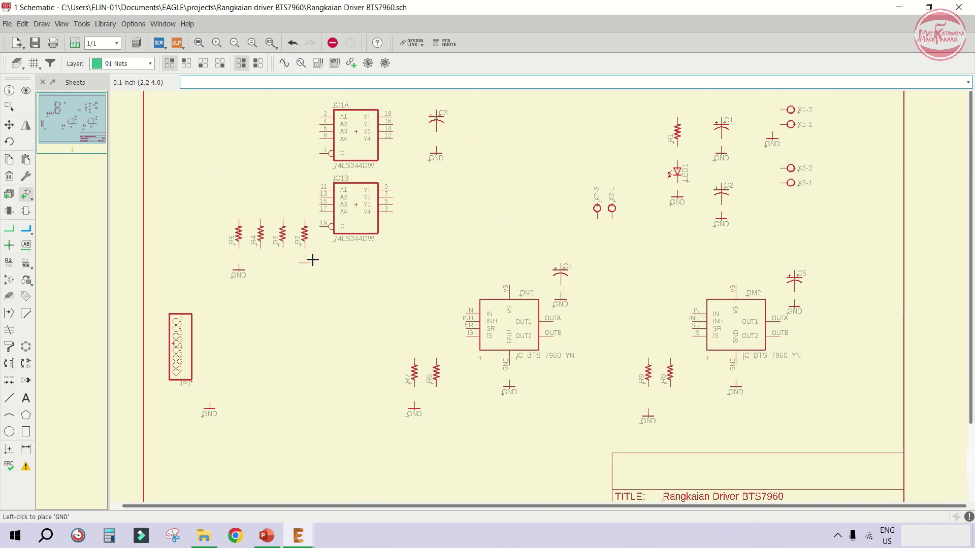
# Choose the VCC symbol from supply1 and place it at the upper left of connector X1-2
pyautogui.click(27, 194)
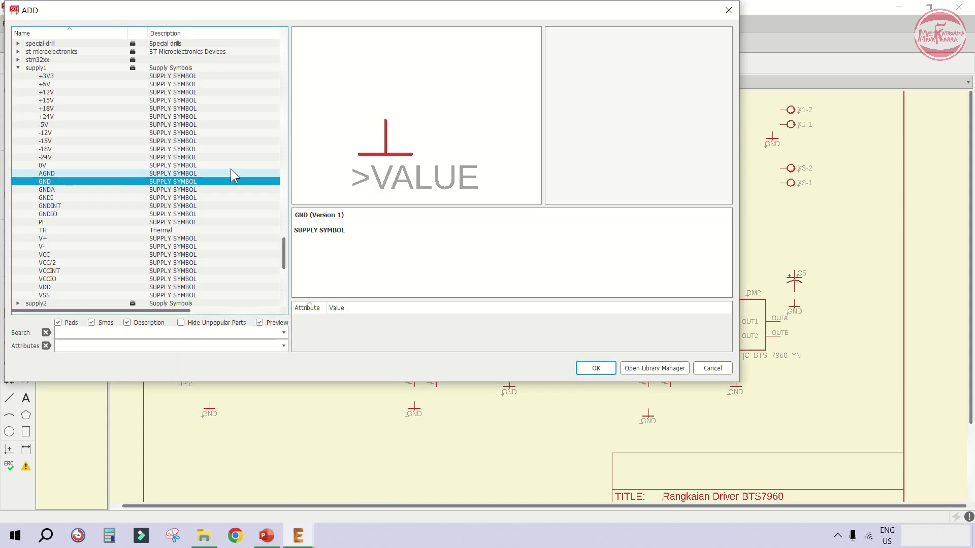
pyautogui.click(45, 254)
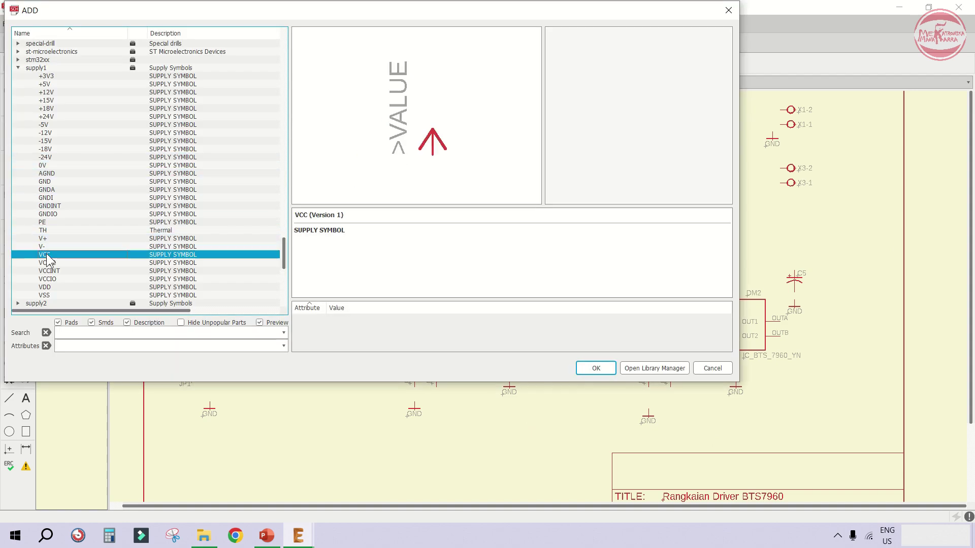
pyautogui.click(593, 368)
pyautogui.scroll(5, 687, 174)
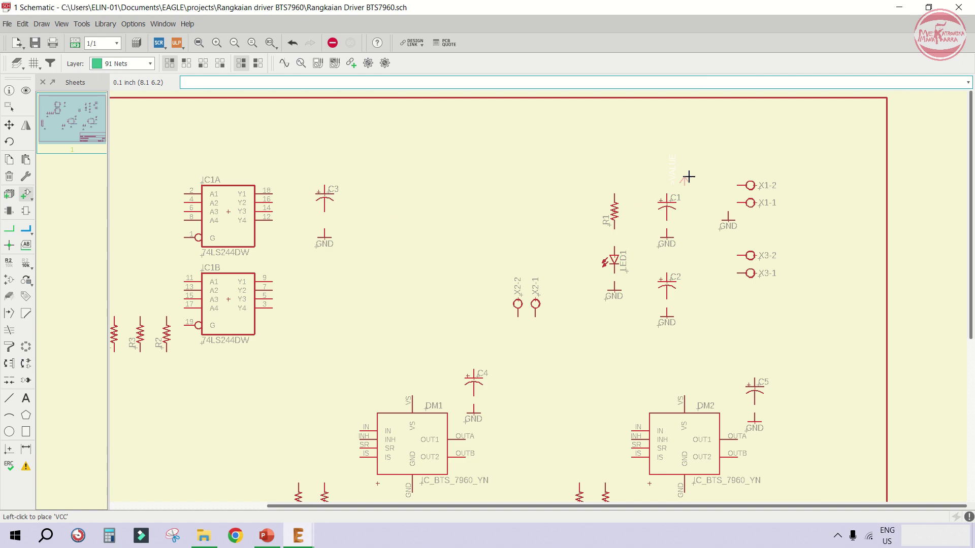
pyautogui.click(760, 158)
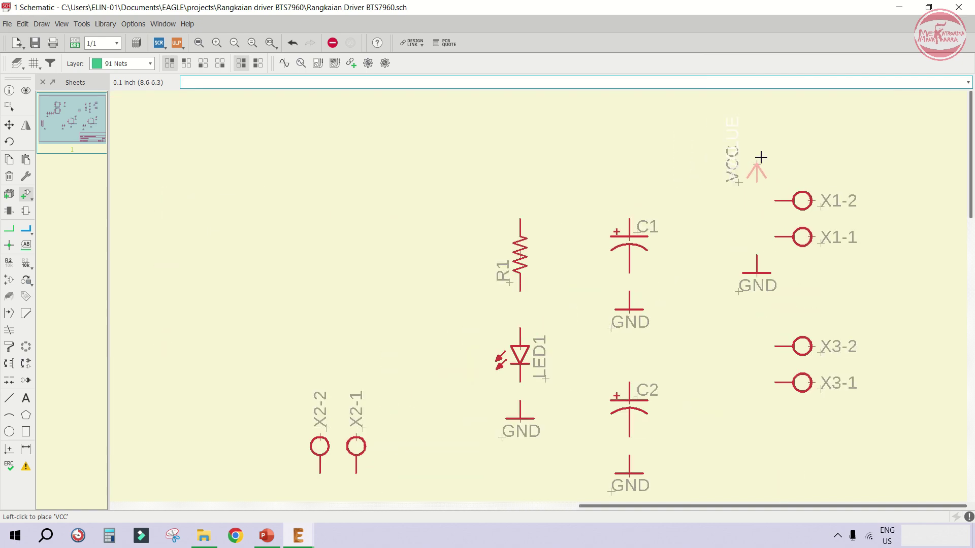
# Choose the VSS symbol from supply1, rotate it 180° to point upward, and place it at the upper left of connector X3-2
pyautogui.click(26, 194)
pyautogui.scroll(-2, 65, 274)
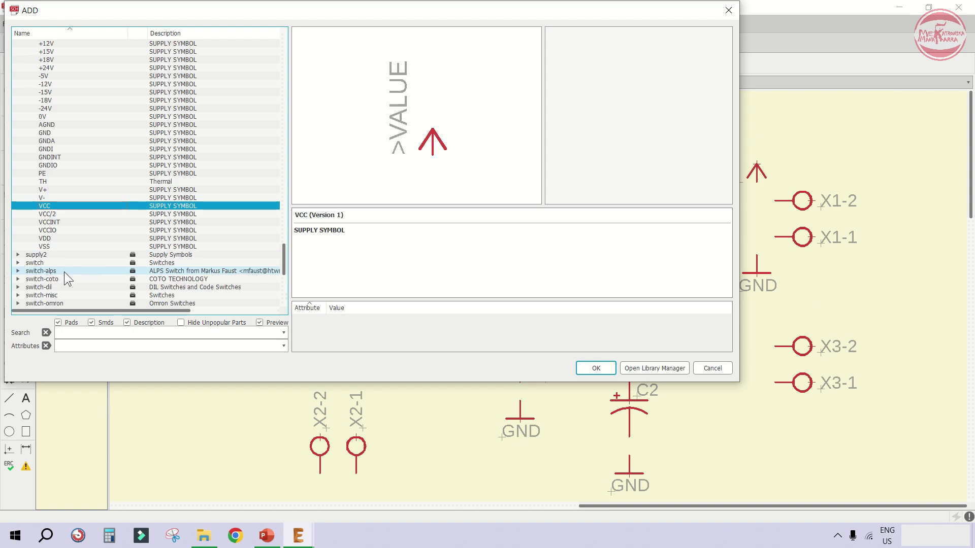
pyautogui.click(47, 246)
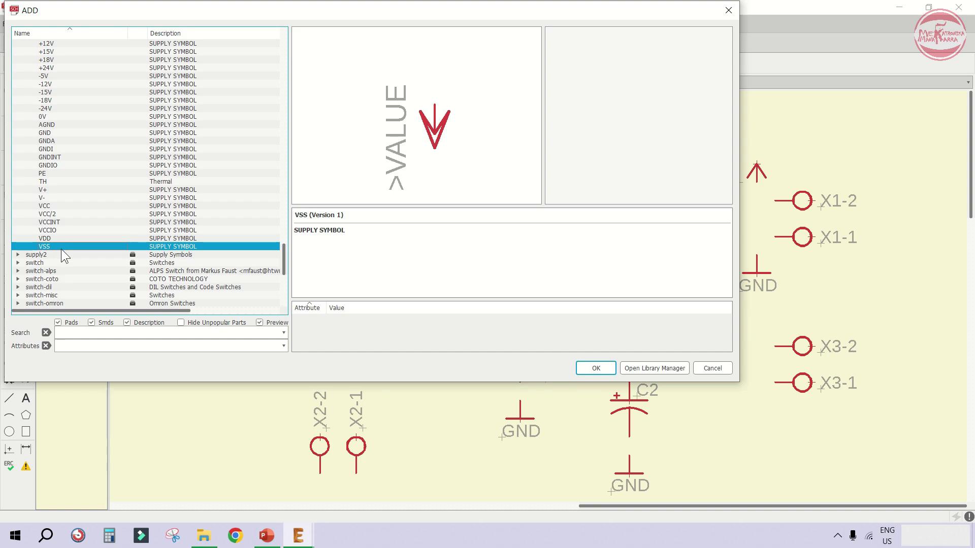
pyautogui.click(604, 370)
pyautogui.scroll(2, 726, 338)
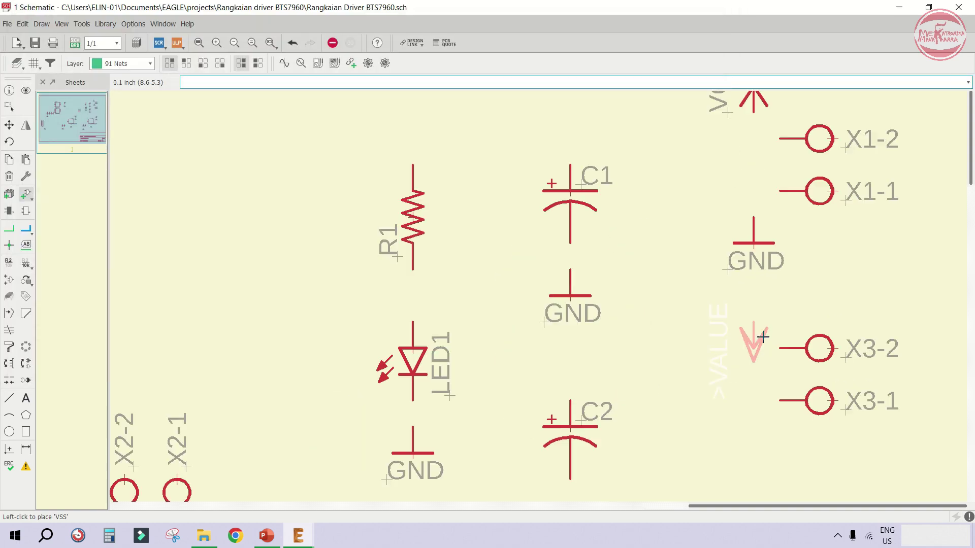
pyautogui.rightClick(700, 336)
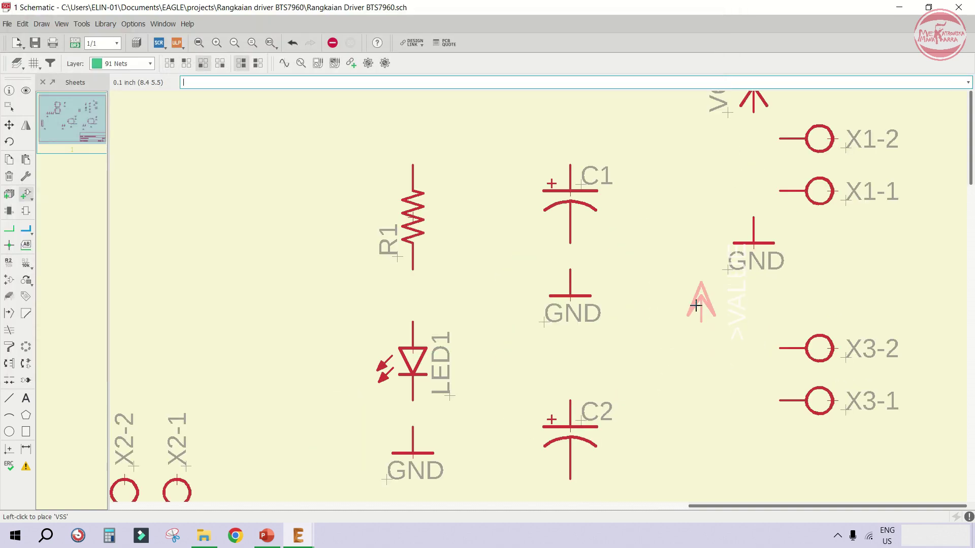
pyautogui.click(695, 302)
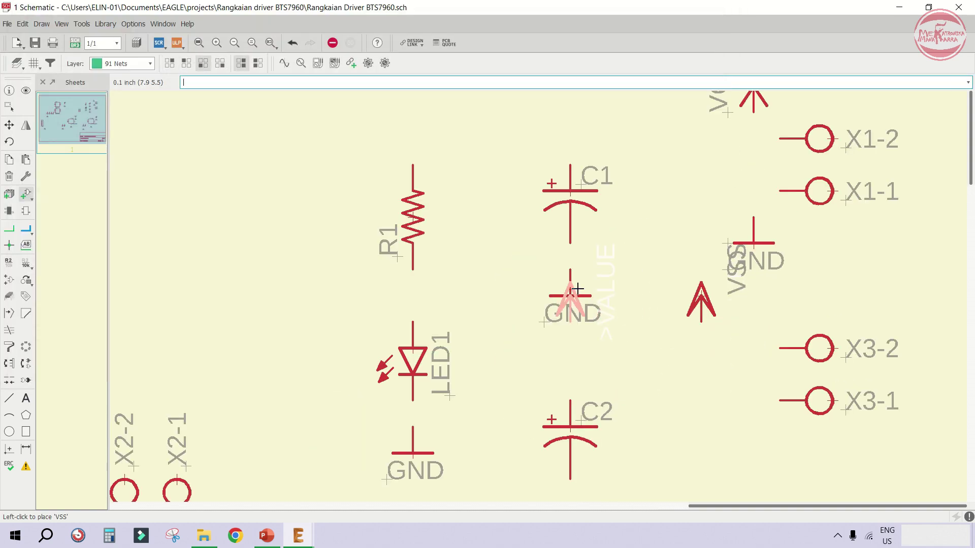
# Move the VSS symbol horizontally toward C1, clear of the GND symbol under X1-1
pyautogui.click(9, 125)
pyautogui.click(700, 297)
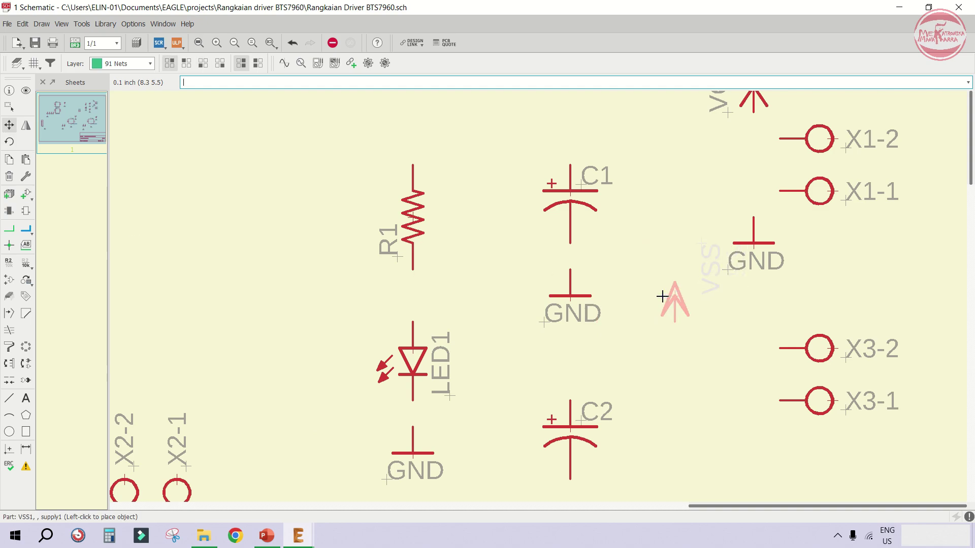
pyautogui.click(636, 297)
# Wire X1-2 to the VCC symbol with a net and extend it to the upper pins of C1 and R1
pyautogui.scroll(-4, 634, 305)
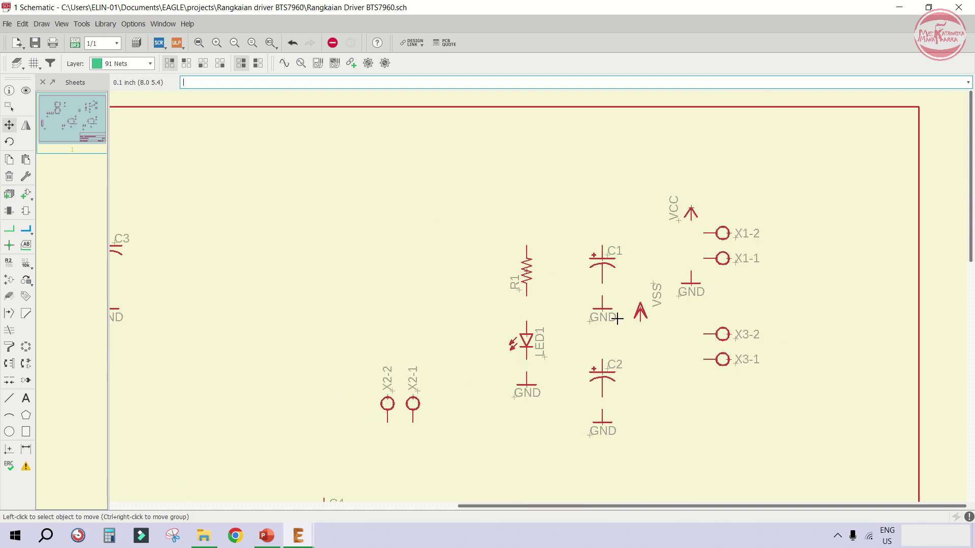
pyautogui.click(9, 230)
pyautogui.scroll(3, 689, 230)
pyautogui.click(718, 234)
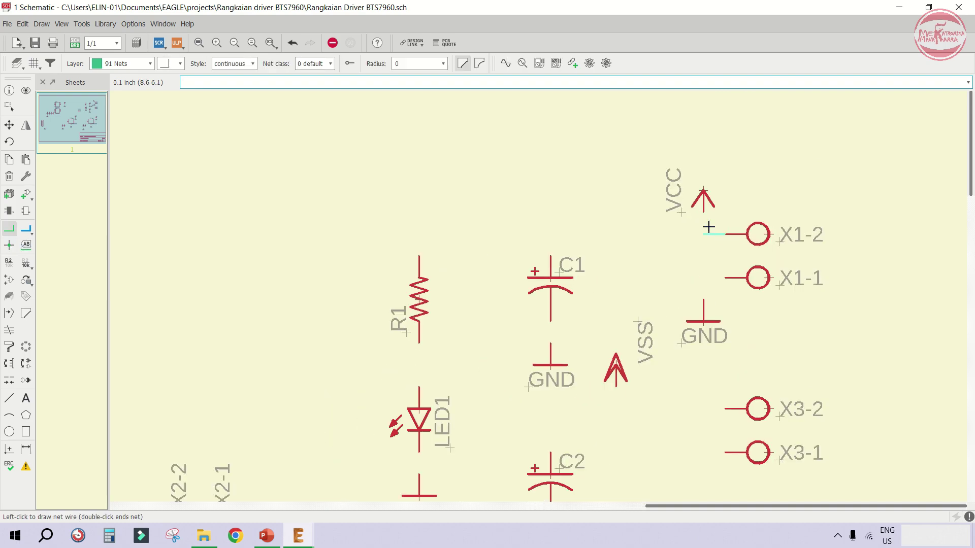
pyautogui.click(703, 209)
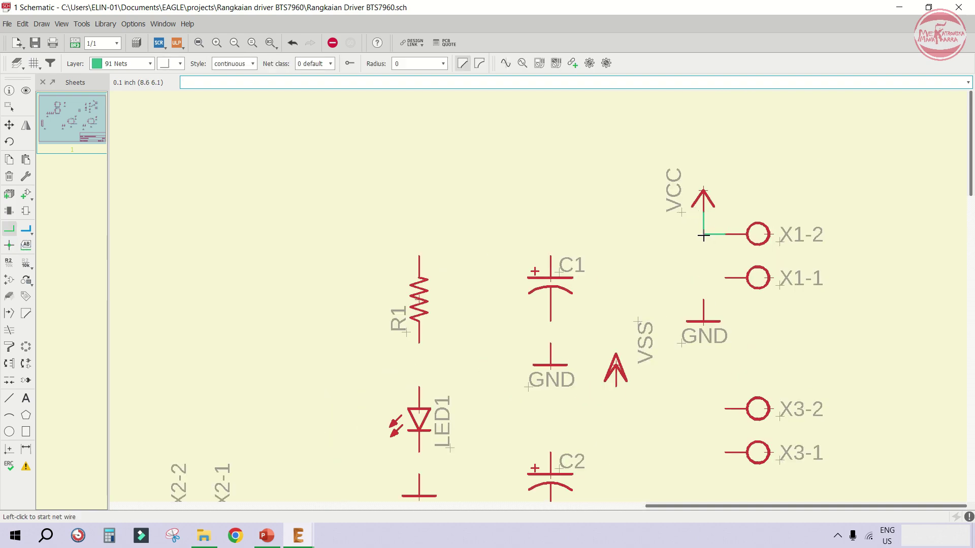
pyautogui.click(703, 234)
pyautogui.click(550, 245)
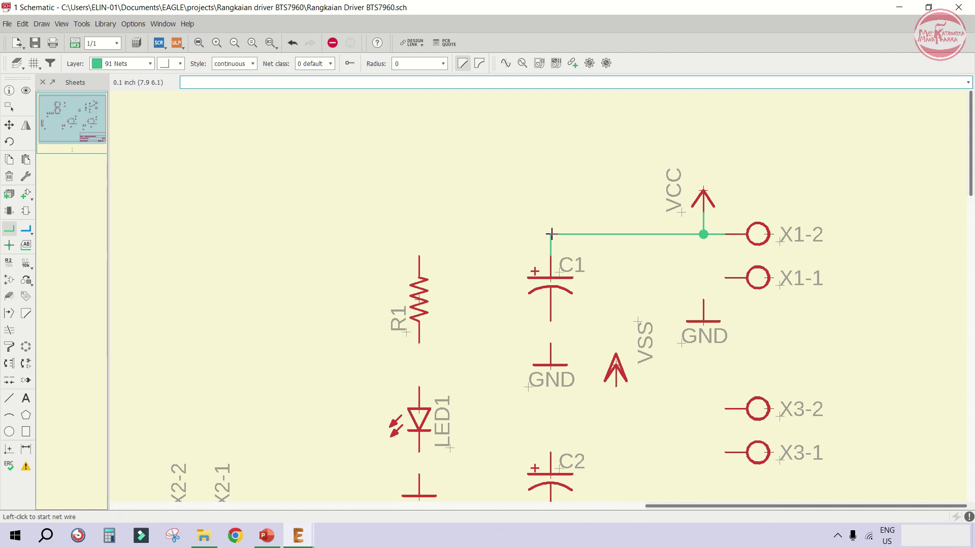
pyautogui.click(550, 234)
pyautogui.click(419, 257)
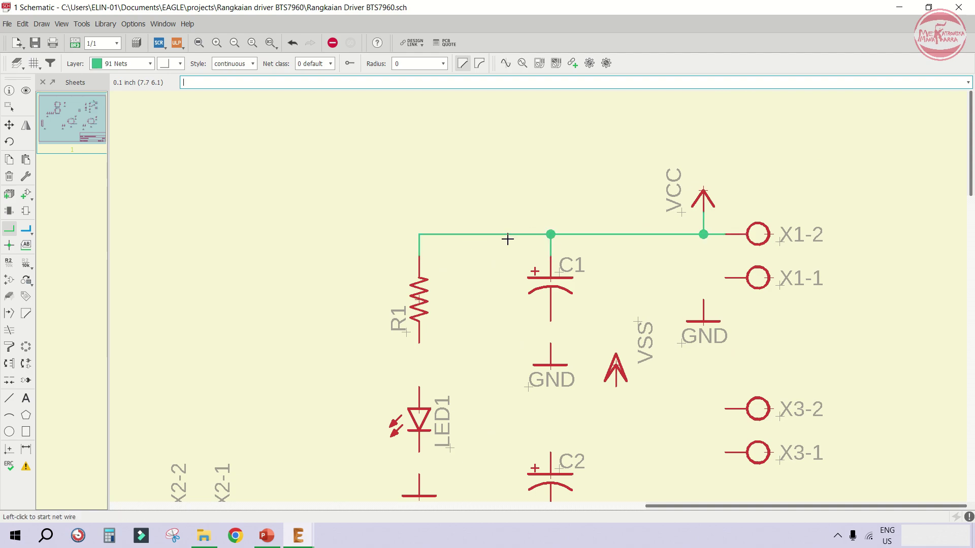
# Wire R1's lower pin to LED1 and LED1's lower pin to its GND symbol
pyautogui.scroll(-2, 441, 261)
pyautogui.scroll(3, 440, 284)
pyautogui.click(439, 274)
pyautogui.click(439, 327)
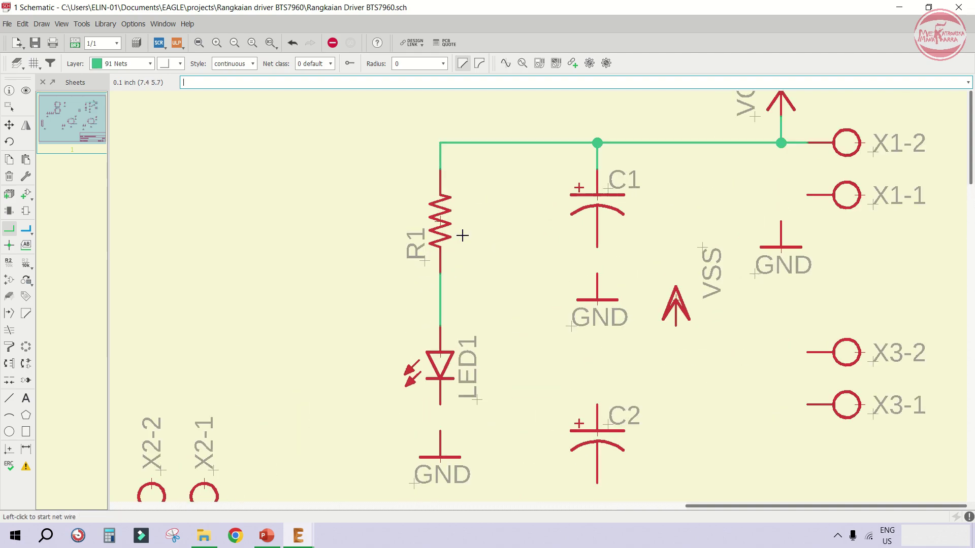
pyautogui.scroll(-2, 462, 235)
pyautogui.scroll(2, 427, 385)
pyautogui.click(457, 321)
pyautogui.click(457, 348)
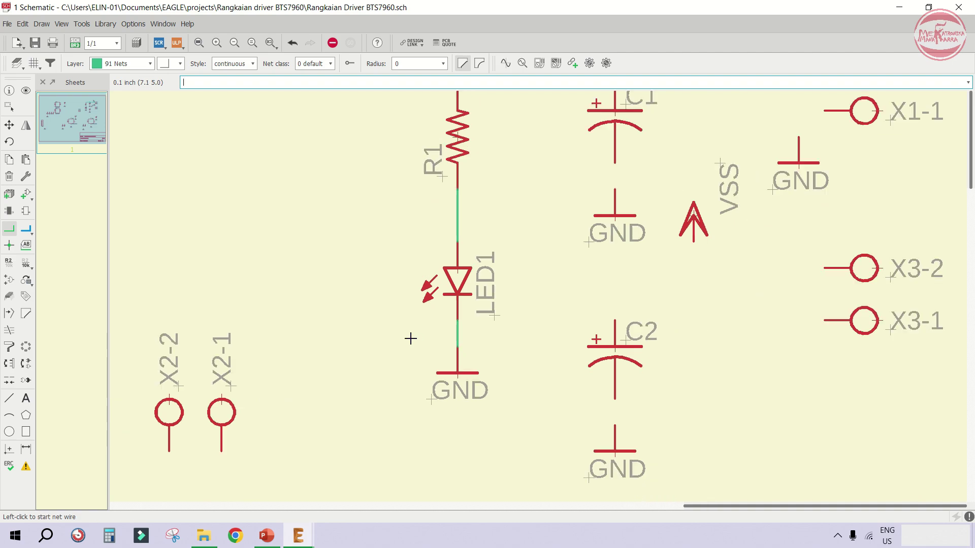
# Wire C1's lower pin and connector X1-1 to the GND symbols below them
pyautogui.scroll(-3, 410, 338)
pyautogui.scroll(4, 544, 259)
pyautogui.click(511, 209)
pyautogui.click(512, 237)
pyautogui.scroll(-4, 503, 239)
pyautogui.scroll(3, 703, 209)
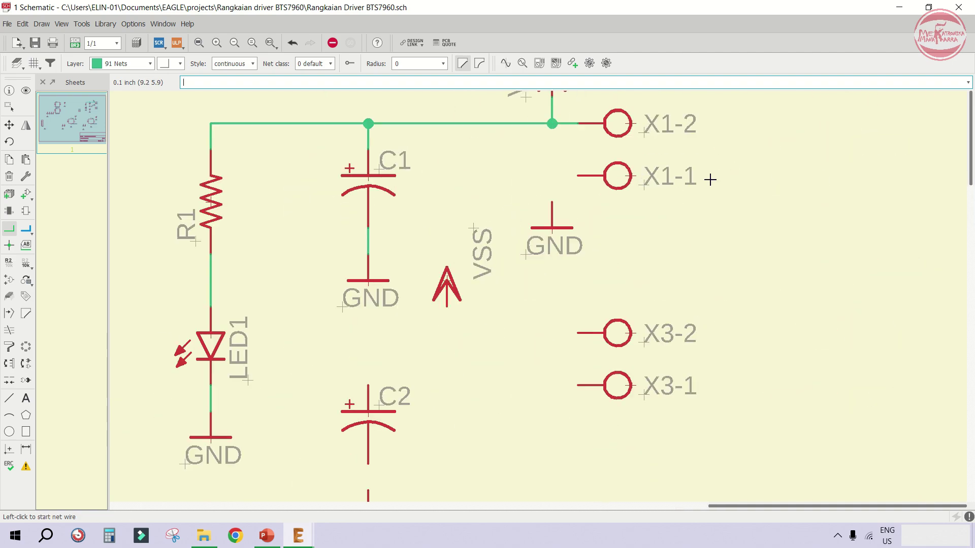
pyautogui.click(577, 176)
pyautogui.click(552, 204)
# Wire the VSS symbol to connector X3-2 and branch the net to C2's positive pin
pyautogui.scroll(1, 460, 268)
pyautogui.click(455, 274)
pyautogui.click(610, 312)
pyautogui.scroll(-2, 577, 244)
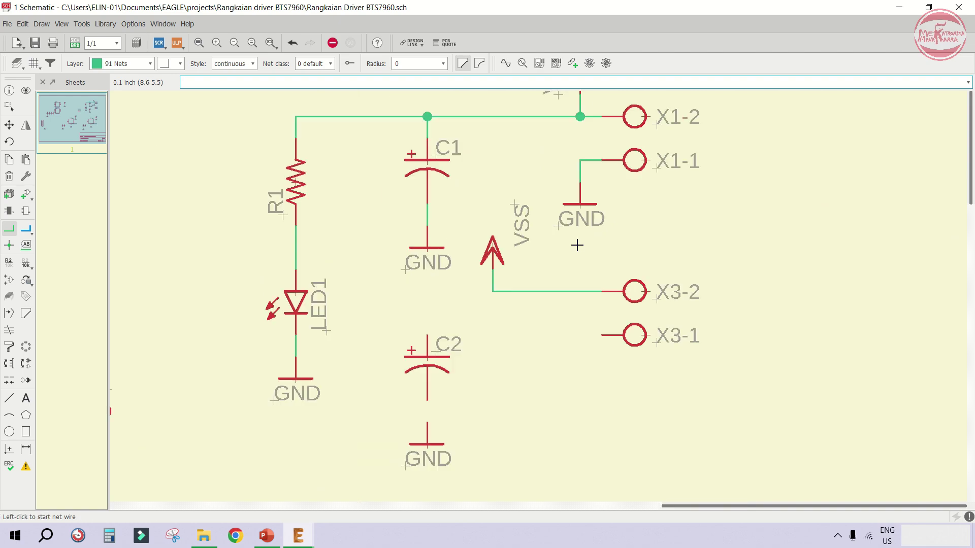
pyautogui.scroll(2, 502, 315)
pyautogui.click(510, 254)
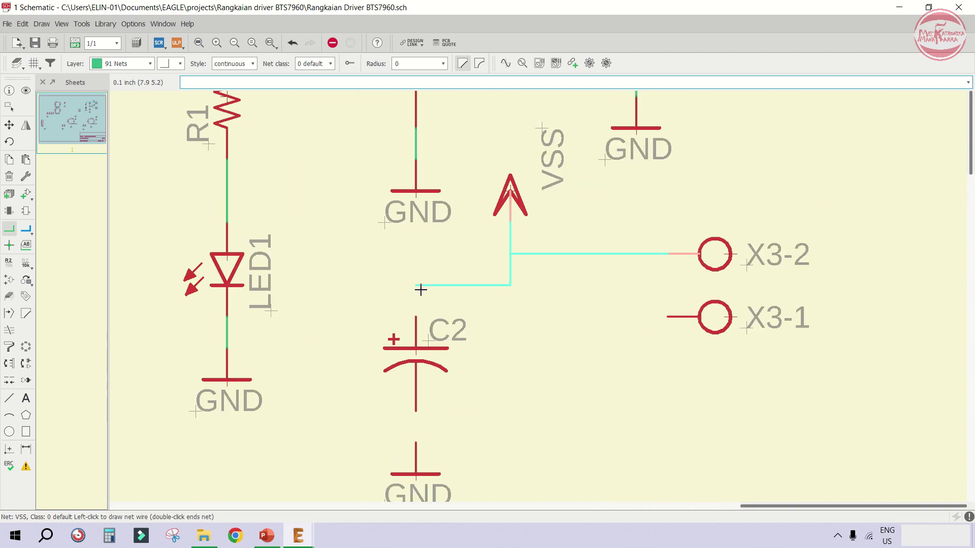
pyautogui.click(413, 307)
pyautogui.scroll(-1, 510, 314)
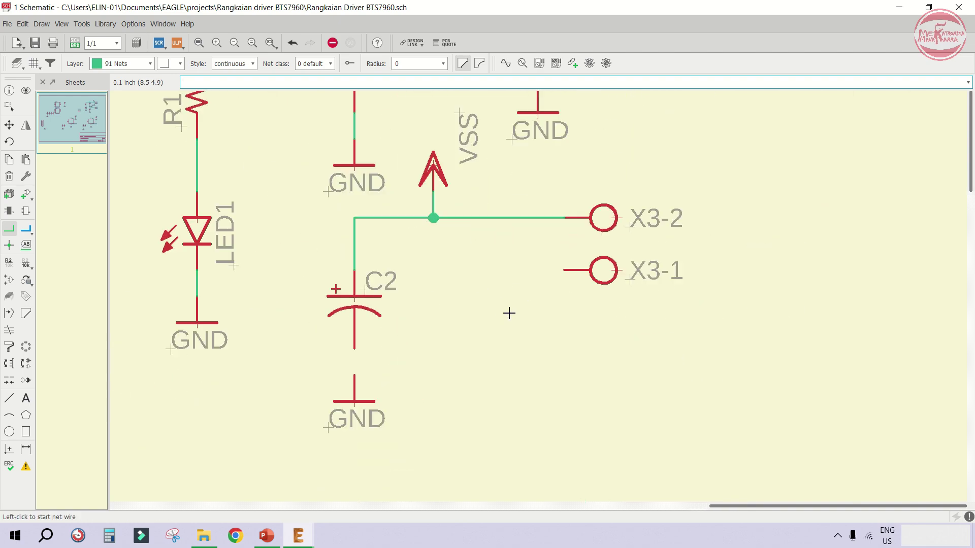
# Wire C2's lower pin to its GND symbol and draw a net from X3-1 that turns downward and ends level with C2's lower pin
pyautogui.scroll(1, 326, 355)
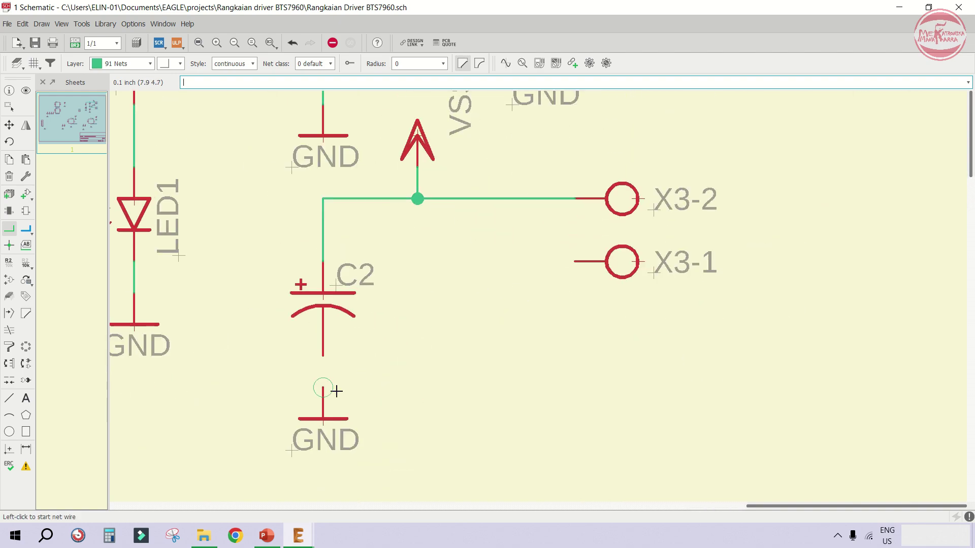
pyautogui.scroll(-1, 574, 263)
pyautogui.click(569, 262)
pyautogui.scroll(-1, 550, 322)
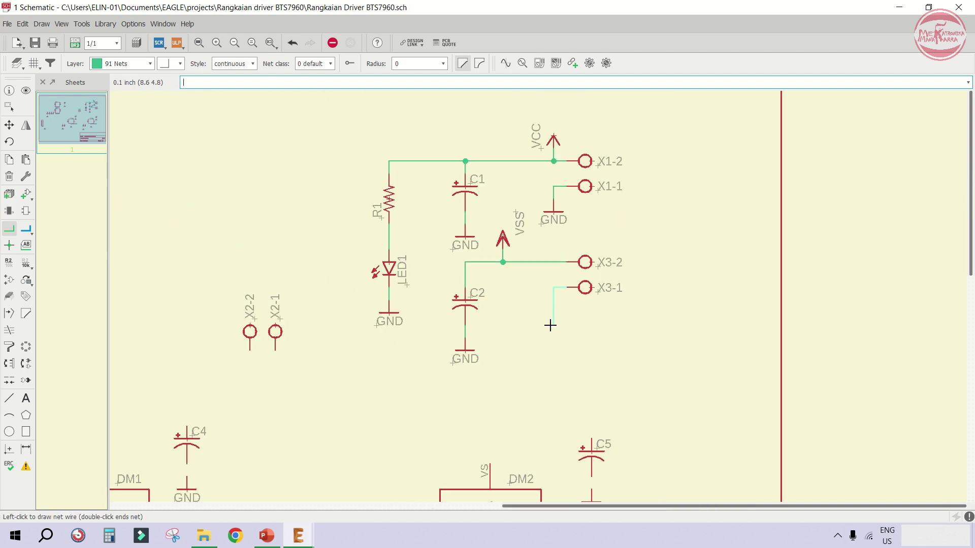
pyautogui.scroll(1, 550, 327)
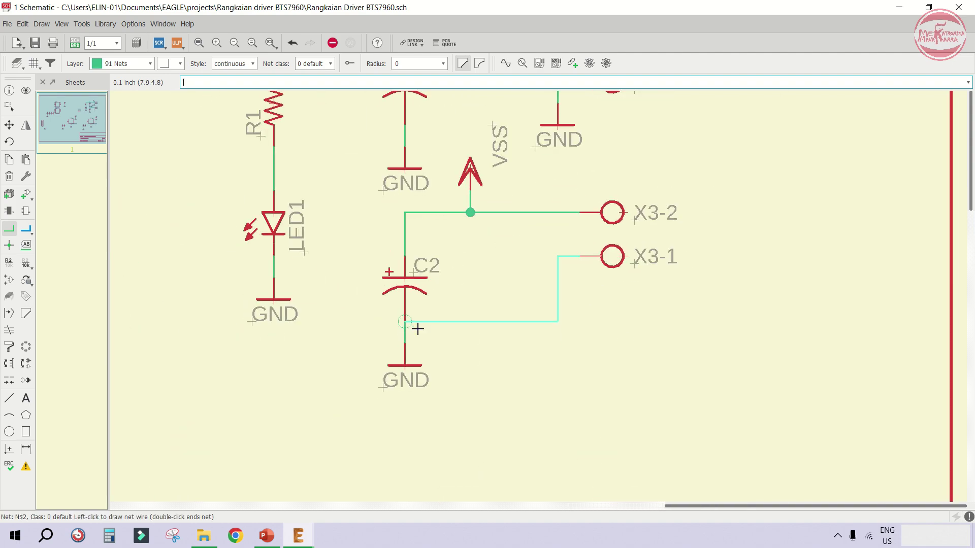
pyautogui.doubleClick(539, 324)
# Copy C2's GND symbol to below the open end of the X3-1 net and wire them together, merging the net into GND
pyautogui.click(9, 159)
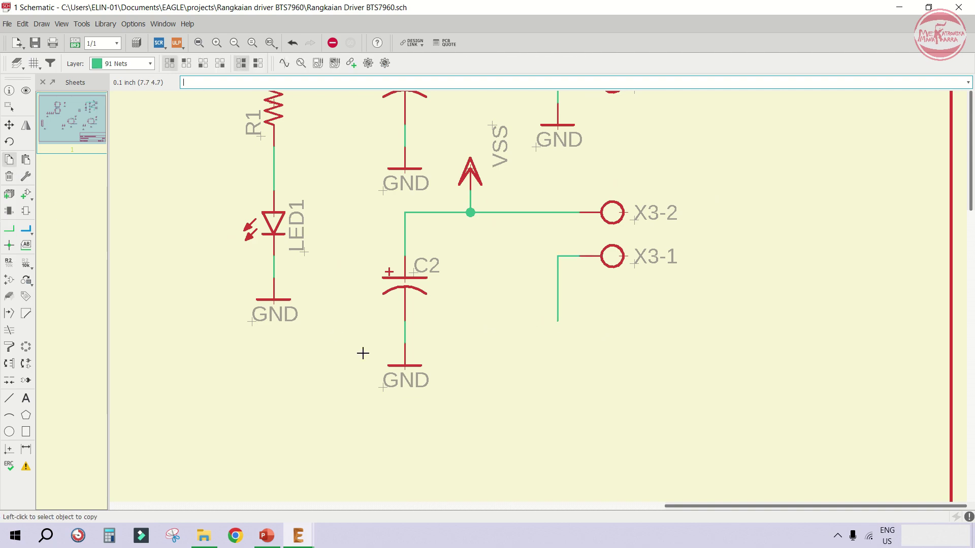
pyautogui.click(398, 369)
pyautogui.click(551, 369)
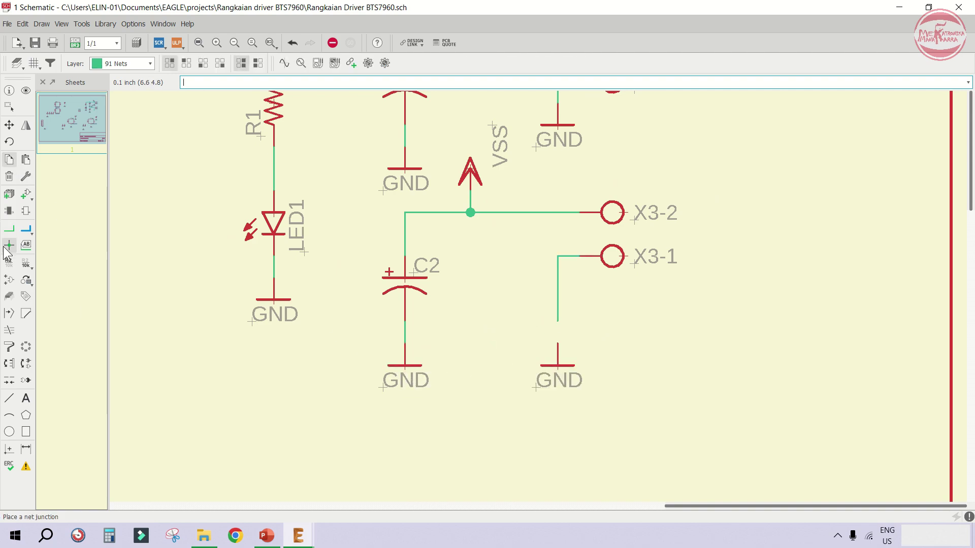
pyautogui.click(9, 229)
pyautogui.scroll(2, 564, 319)
pyautogui.click(565, 319)
pyautogui.click(565, 351)
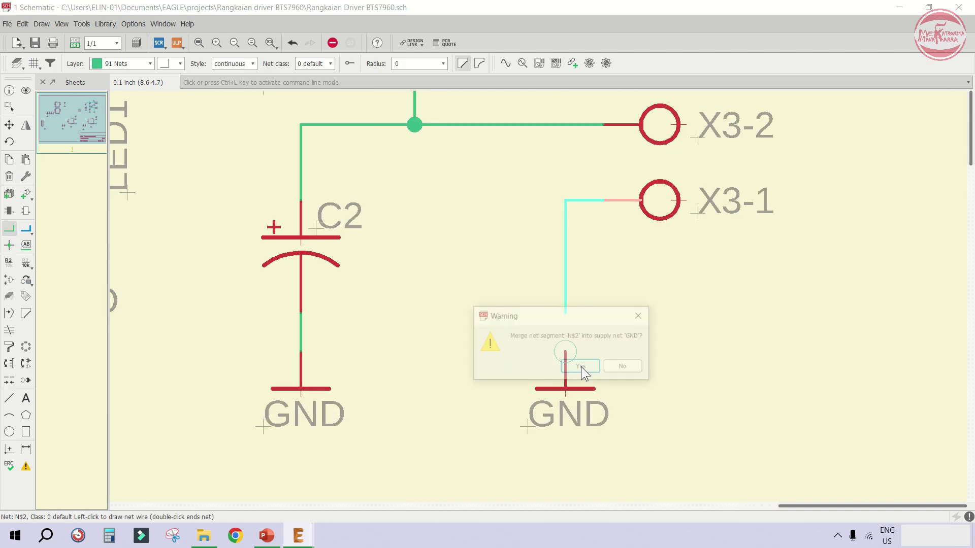
pyautogui.click(583, 367)
# Wire C5's positive pin up and across to the VS pin of DM2
pyautogui.scroll(-4, 446, 192)
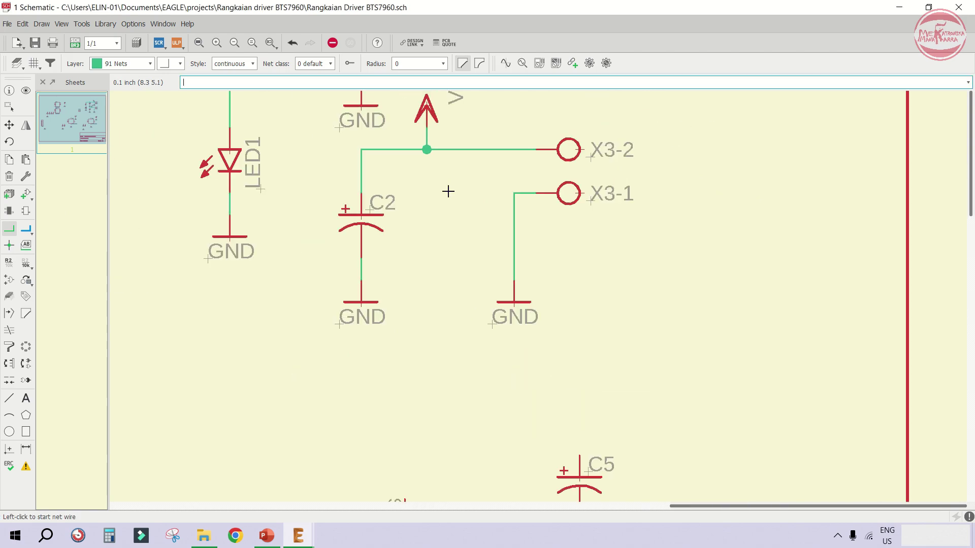
pyautogui.scroll(3, 510, 339)
pyautogui.scroll(2, 511, 340)
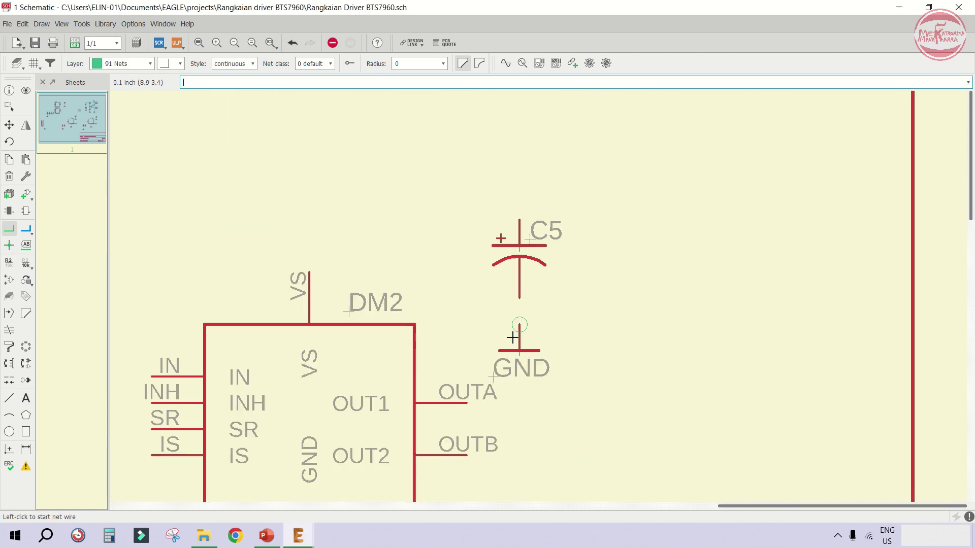
pyautogui.scroll(-5, 518, 331)
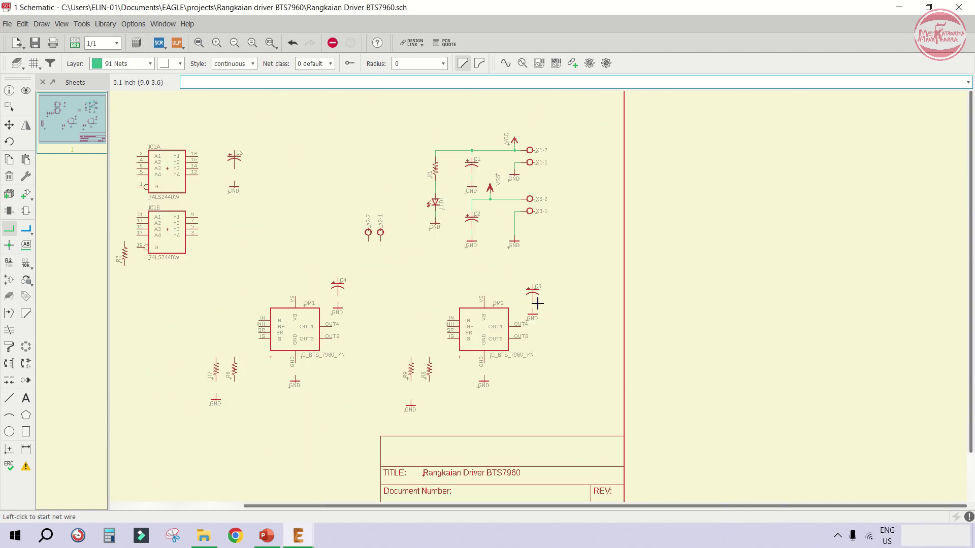
pyautogui.scroll(4, 537, 301)
pyautogui.click(528, 241)
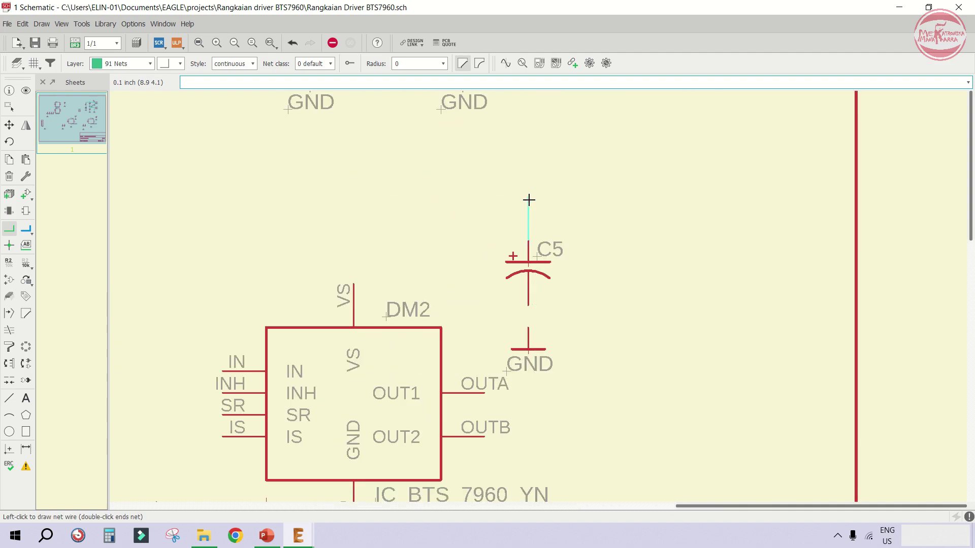
pyautogui.click(529, 196)
pyautogui.click(354, 284)
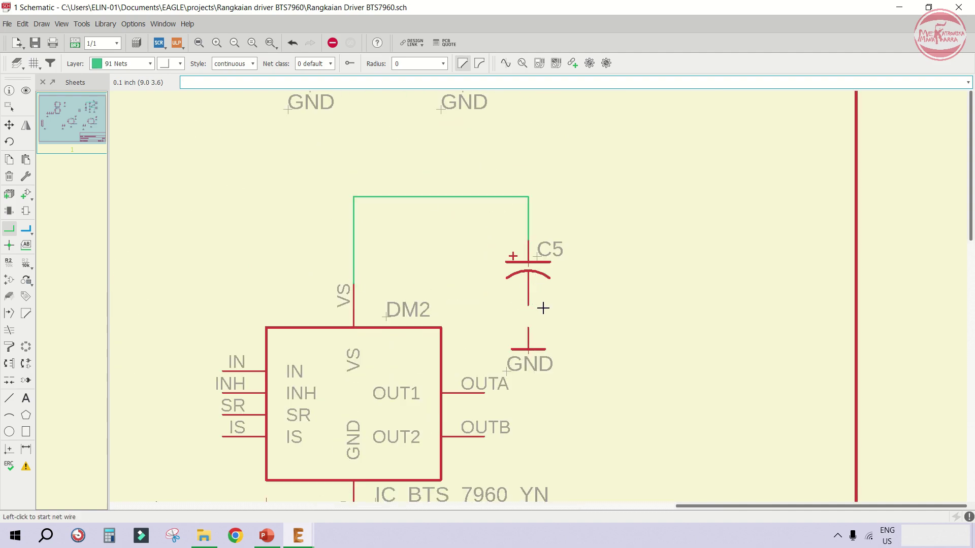
# Wire C5's lower pin to its GND symbol and DM2's GND pin to the GND symbol below it
pyautogui.click(529, 328)
pyautogui.scroll(-3, 455, 196)
pyautogui.scroll(4, 455, 395)
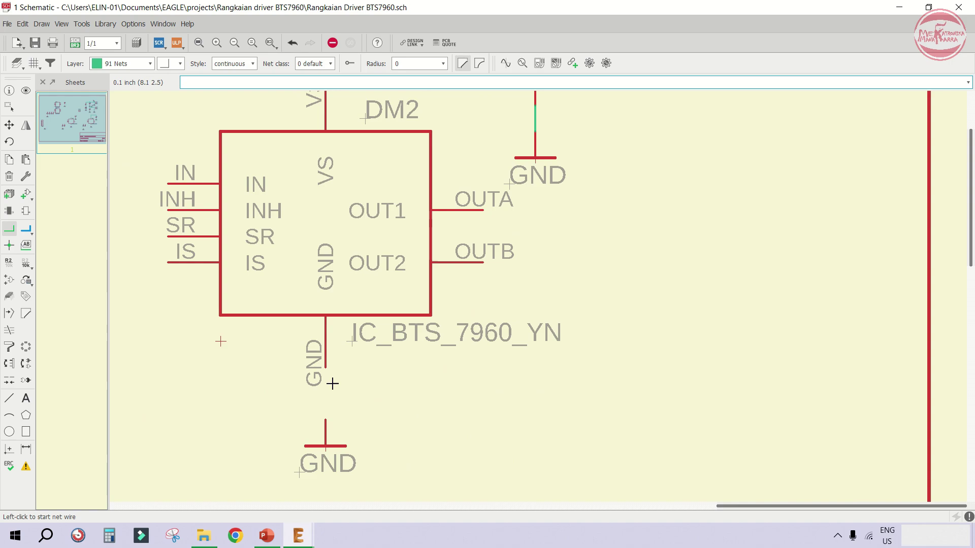
pyautogui.click(326, 368)
pyautogui.click(326, 419)
# Wire R9's lower pin to the GND symbol below it and join R8's lower pin to that net
pyautogui.scroll(-3, 679, 298)
pyautogui.scroll(3, 351, 403)
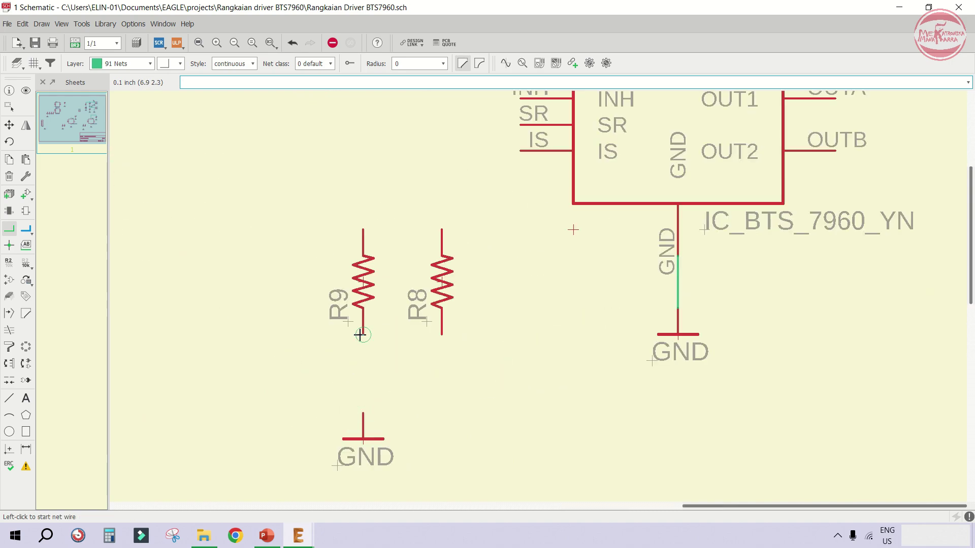
pyautogui.click(363, 333)
pyautogui.click(361, 414)
pyautogui.click(436, 339)
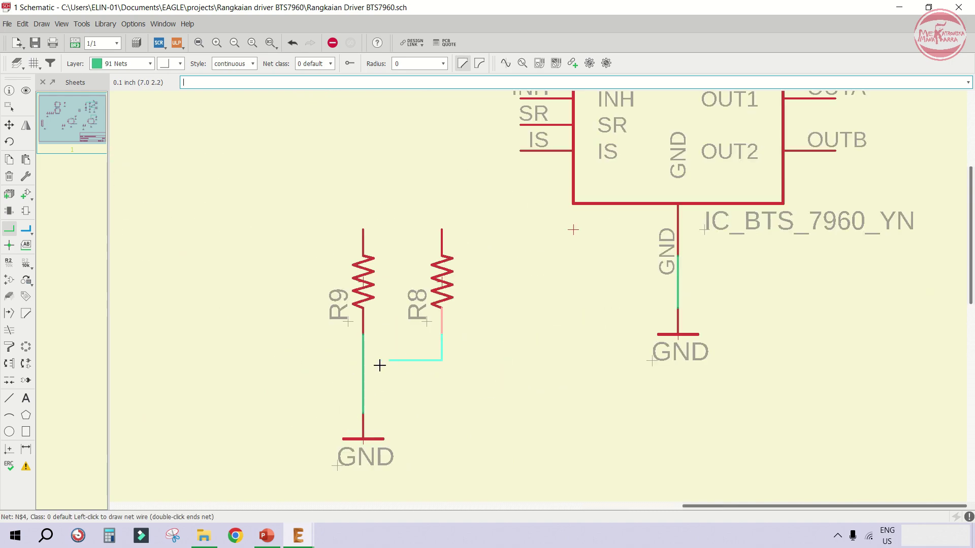
pyautogui.click(362, 361)
# Wire DM1's GND pin straight down to its GND symbol
pyautogui.scroll(-3, 388, 361)
pyautogui.scroll(3, 255, 307)
pyautogui.click(263, 320)
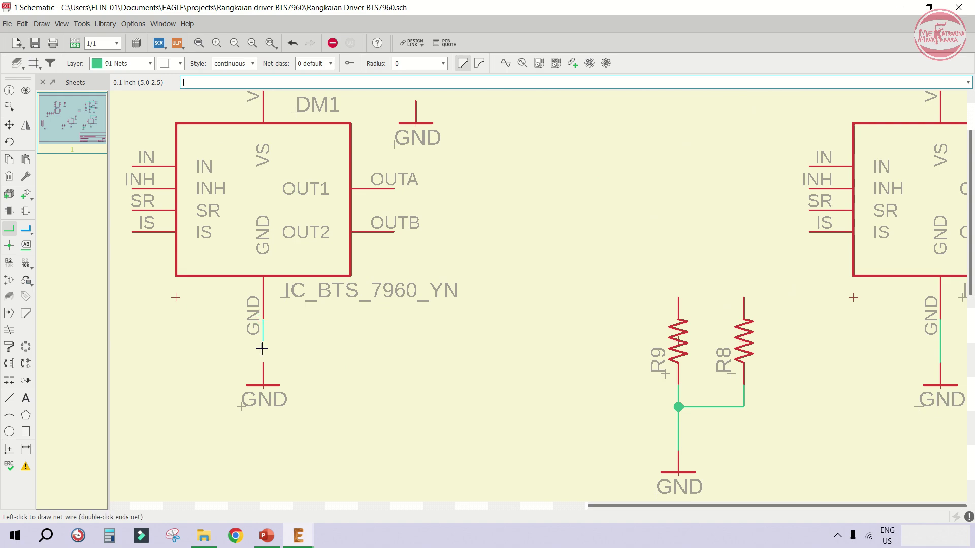
pyautogui.click(263, 370)
# Wire R7's lower pin to the GND symbol below it and join R6's lower pin to that net
pyautogui.scroll(-3, 440, 348)
pyautogui.scroll(3, 306, 321)
pyautogui.click(280, 332)
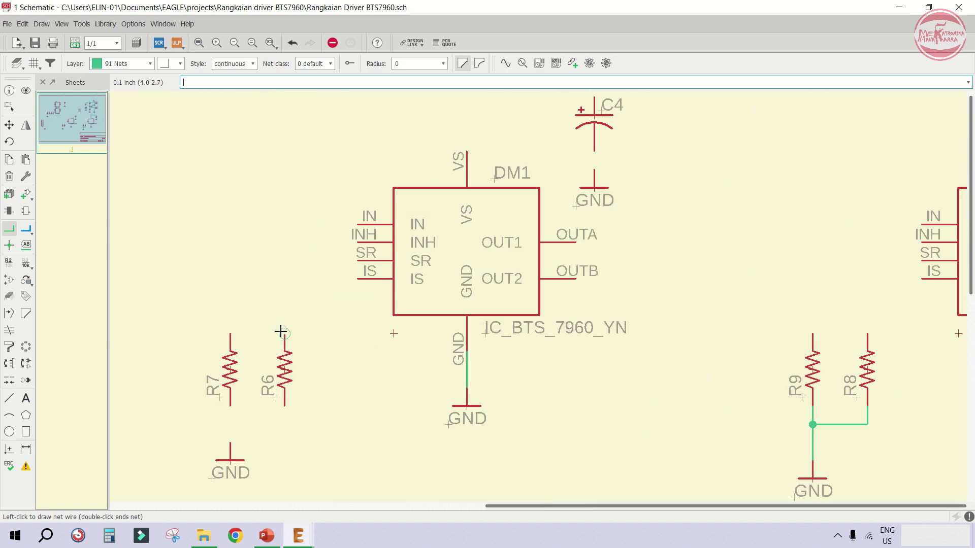
pyautogui.scroll(-2, 302, 324)
pyautogui.press('Escape')
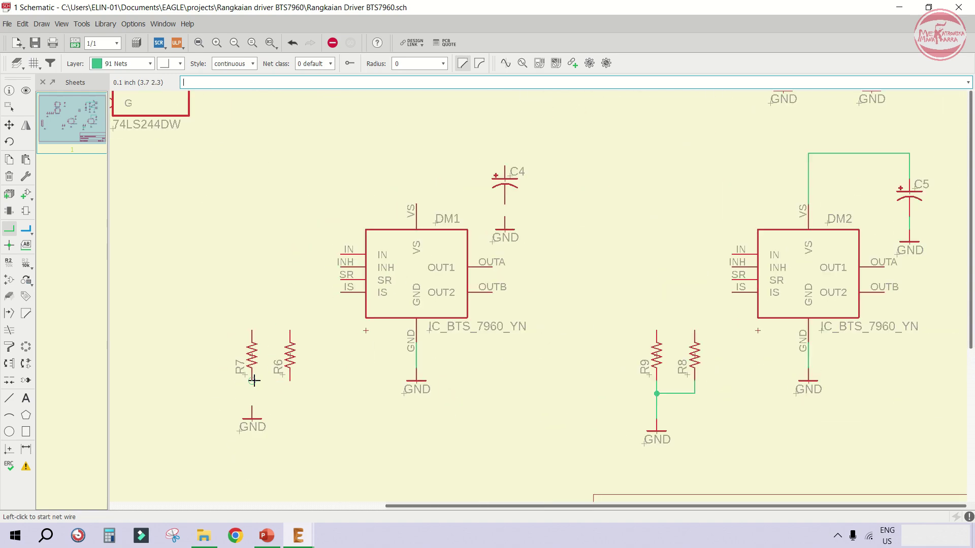
pyautogui.click(254, 381)
pyautogui.click(254, 406)
pyautogui.scroll(3, 256, 403)
pyautogui.click(290, 380)
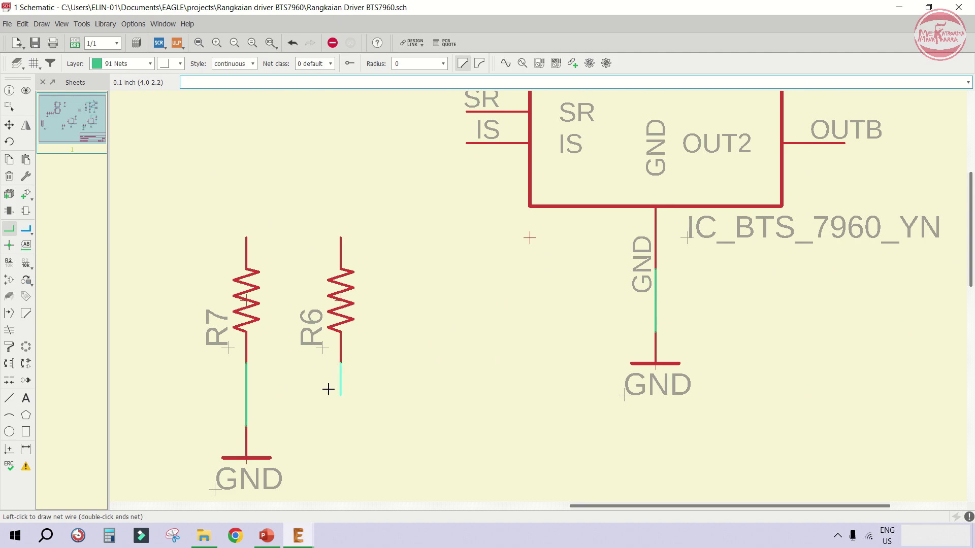
pyautogui.click(252, 393)
# Wire JP1 pin 2 across and down to the GND symbol beside the header
pyautogui.scroll(-3, 590, 272)
pyautogui.scroll(-3, 498, 243)
pyautogui.scroll(3, 211, 267)
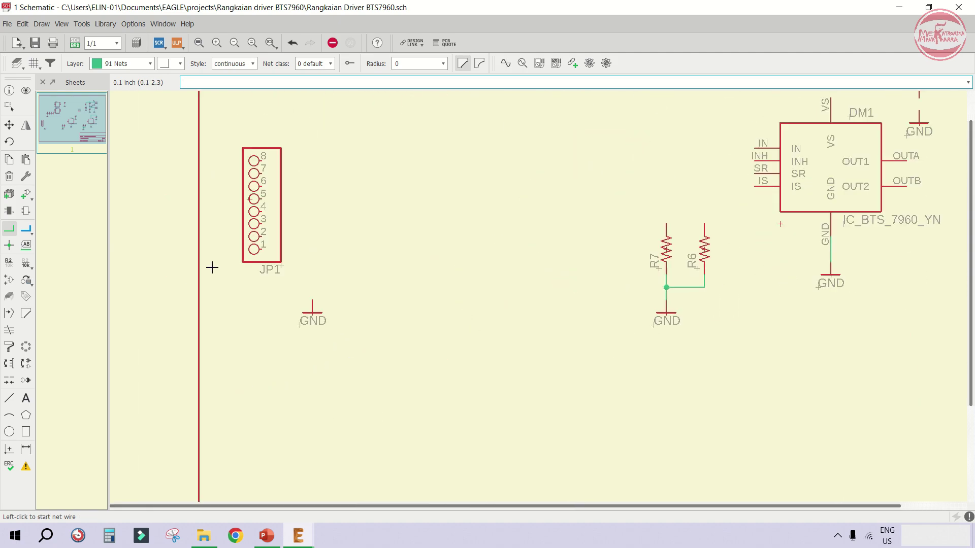
pyautogui.scroll(3, 273, 245)
pyautogui.click(270, 216)
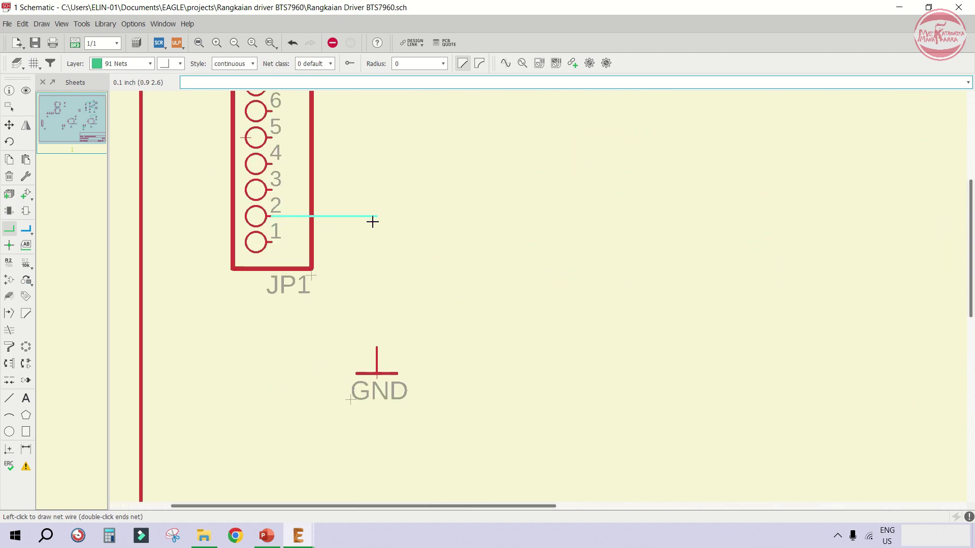
pyautogui.click(383, 343)
# Wire R5's lower pin to the GND symbol below it
pyautogui.scroll(-2, 250, 346)
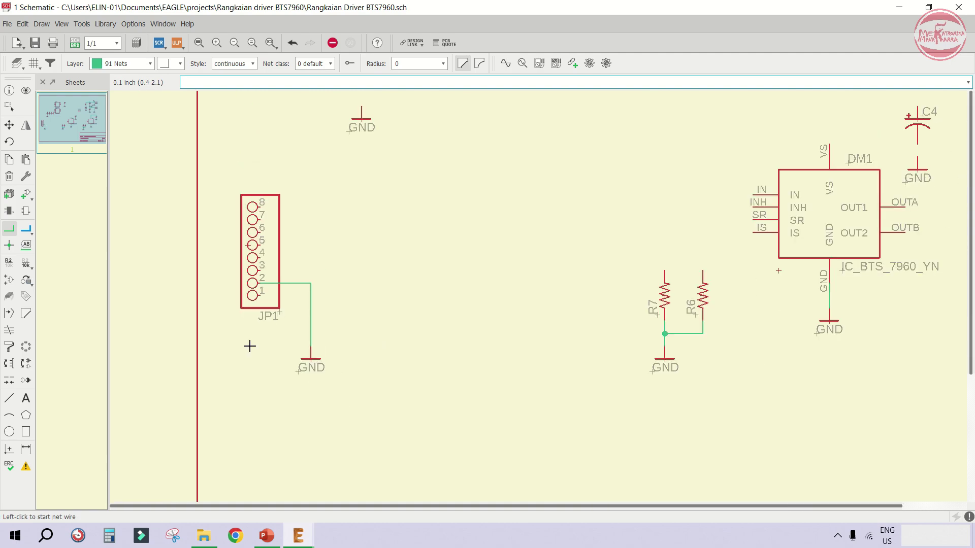
pyautogui.scroll(-2, 249, 347)
pyautogui.scroll(2, 337, 167)
pyautogui.click(319, 165)
pyautogui.click(320, 202)
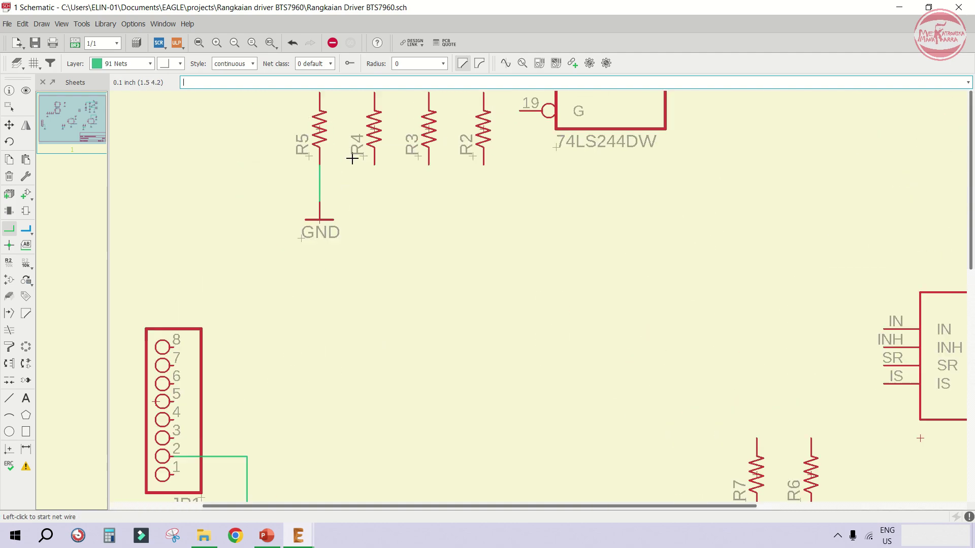
# Branch R5's GND net across to R2's lower pin and connect the lower pins of R3 and R4 to it
pyautogui.scroll(2, 351, 159)
pyautogui.click(306, 193)
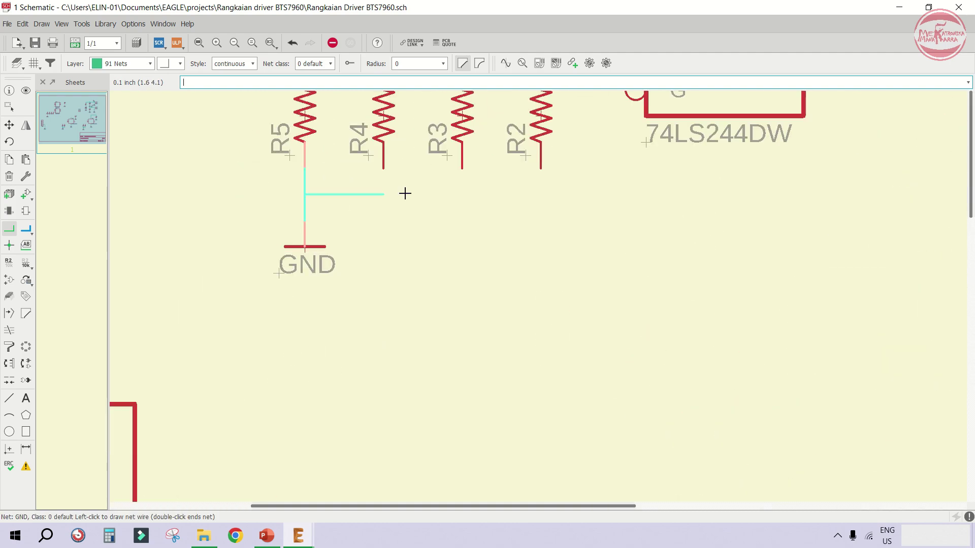
pyautogui.click(541, 169)
pyautogui.click(462, 168)
pyautogui.click(462, 194)
pyautogui.click(383, 168)
pyautogui.click(383, 195)
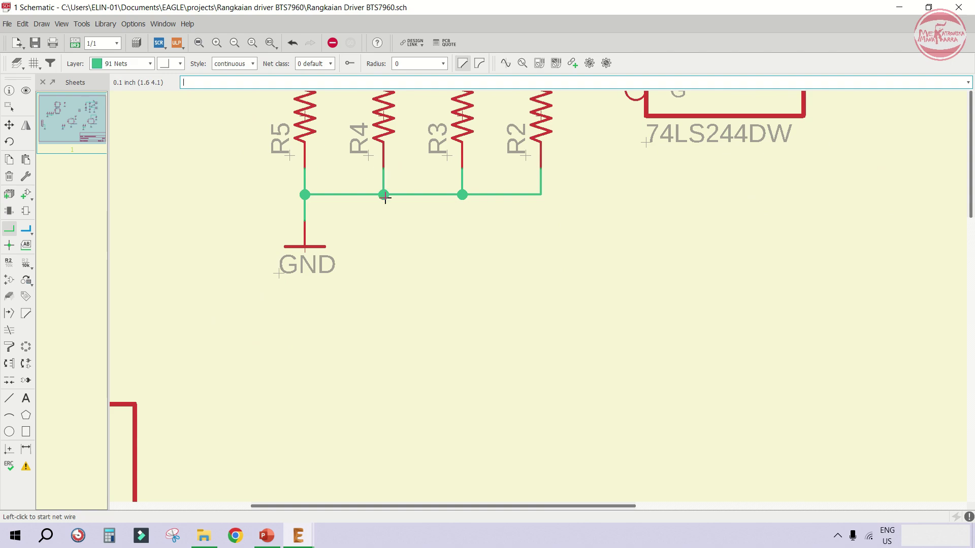
# Wire C3's lower pin to its GND symbol
pyautogui.scroll(-4, 337, 285)
pyautogui.scroll(1, 467, 219)
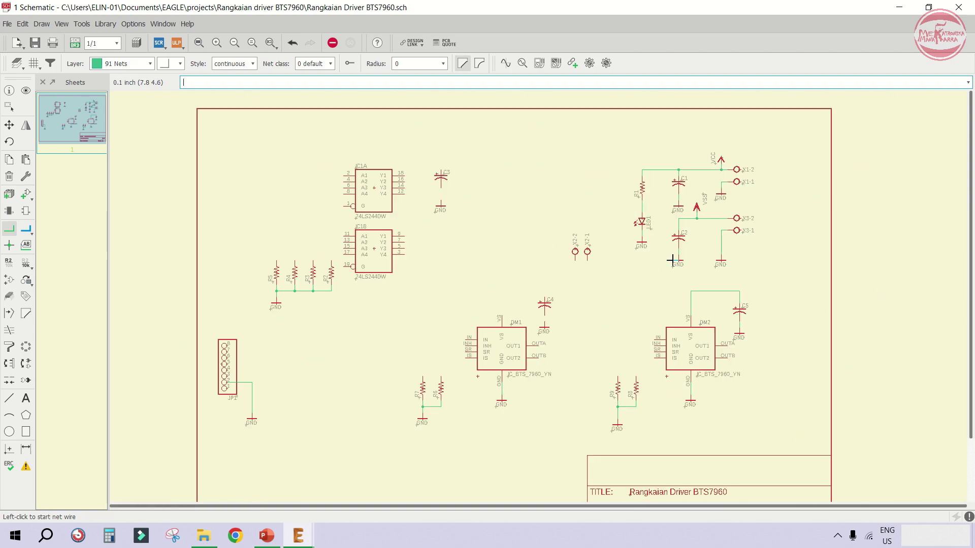
pyautogui.scroll(4, 390, 203)
pyautogui.click(390, 181)
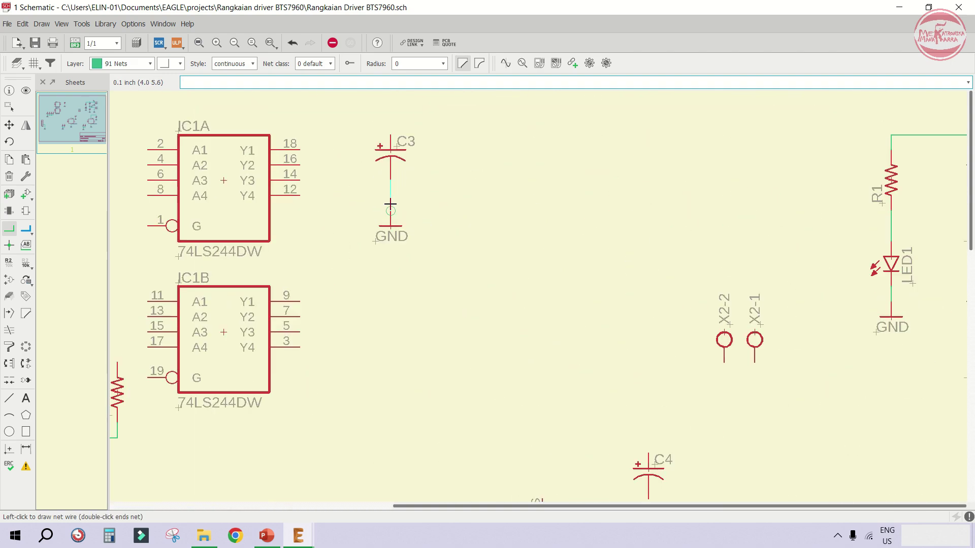
pyautogui.click(390, 210)
# Look over the supply section, both drivers, JP1 and the IC1 inputs for pins still lacking a net
pyautogui.scroll(-4, 390, 204)
pyautogui.scroll(3, 688, 234)
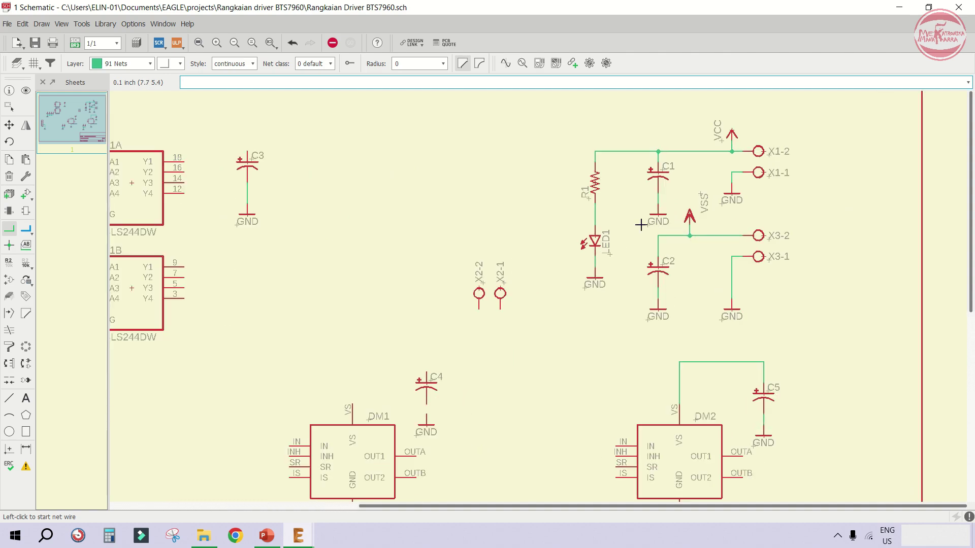
pyautogui.scroll(-2, 475, 187)
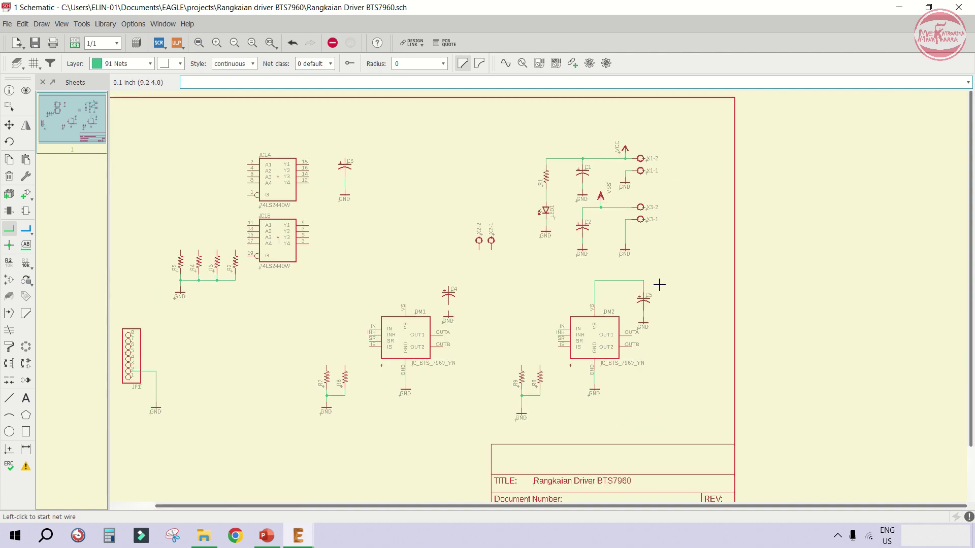
pyautogui.scroll(-1, 659, 285)
pyautogui.scroll(1, 159, 253)
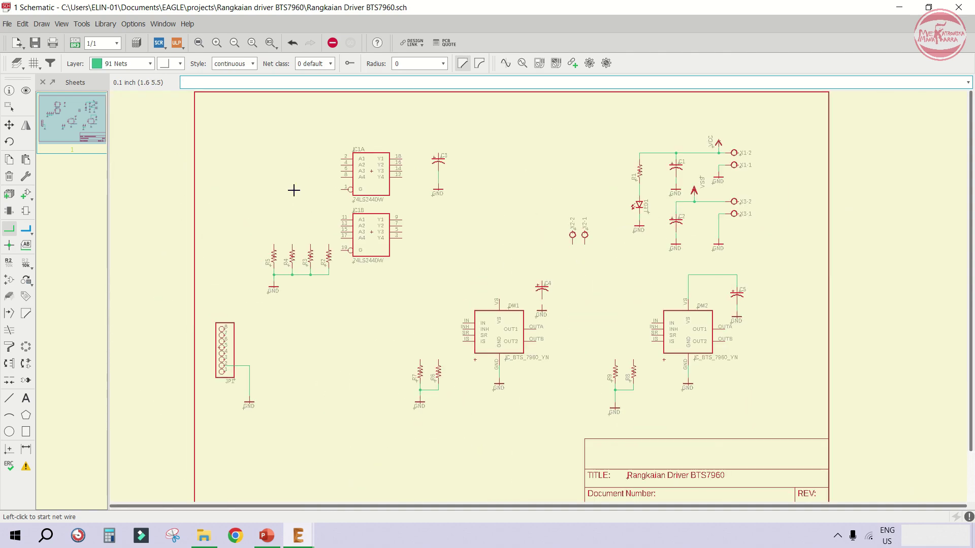
pyautogui.scroll(3, 216, 201)
pyautogui.scroll(-2, 421, 196)
pyautogui.scroll(1, 315, 249)
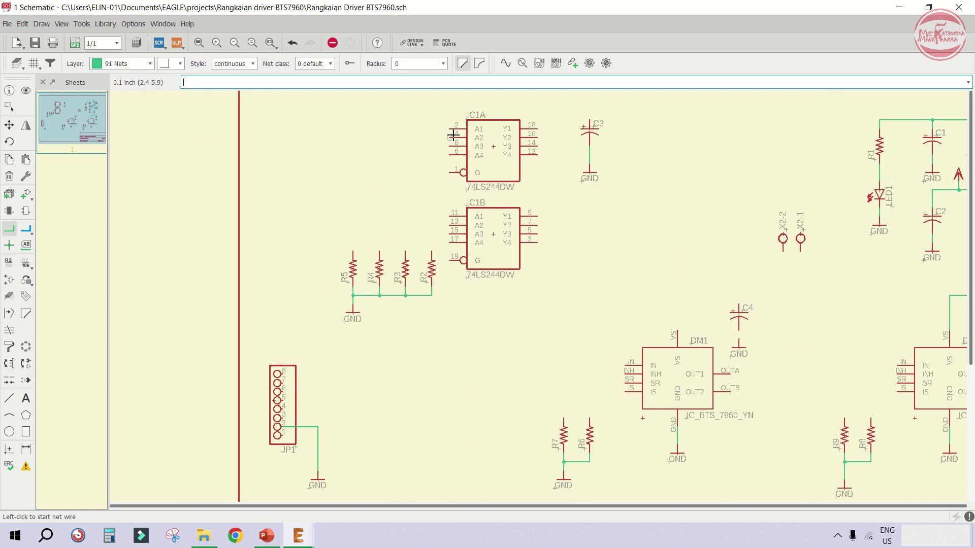
pyautogui.scroll(1, 453, 135)
pyautogui.scroll(-1, 451, 127)
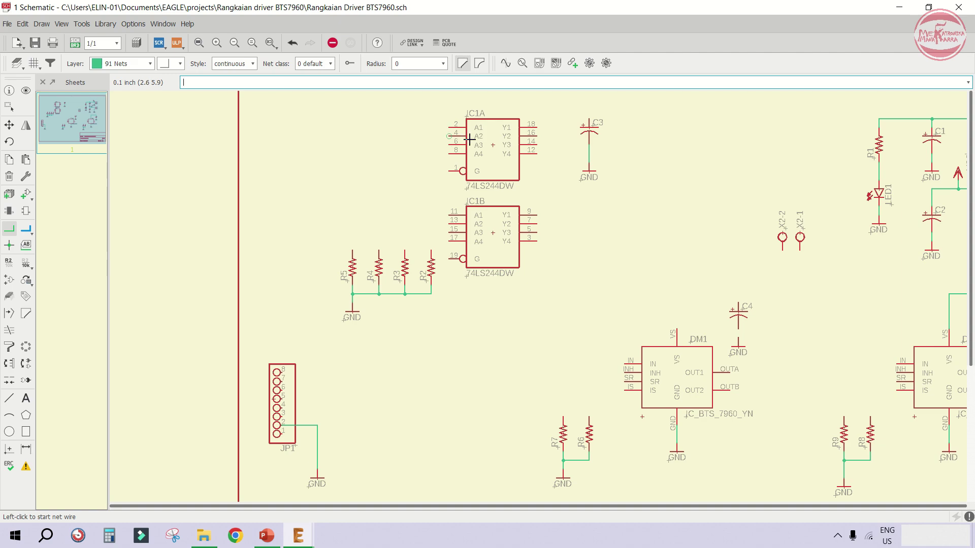
# Wire IC1A pin 2 (A1) across and down to JP1 pin 8
pyautogui.click(450, 130)
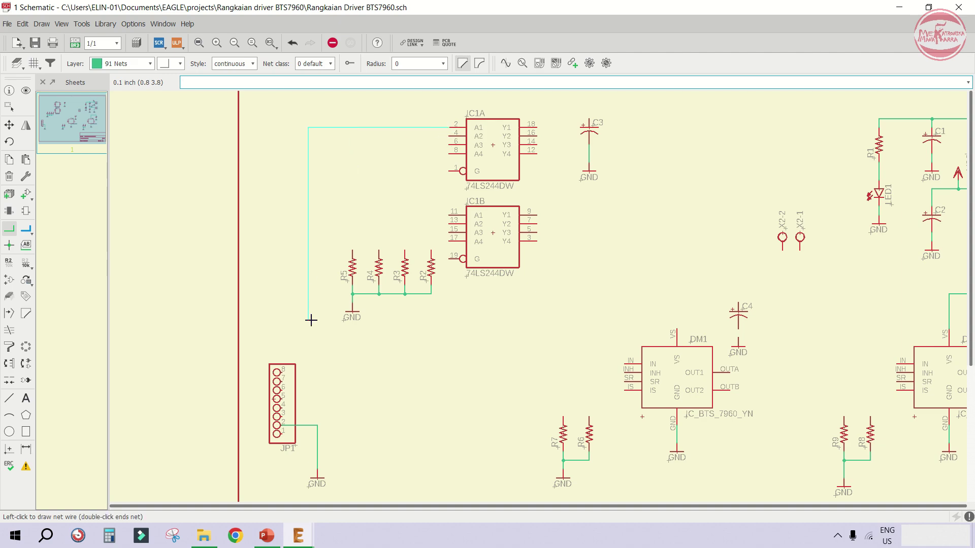
pyautogui.scroll(2, 302, 376)
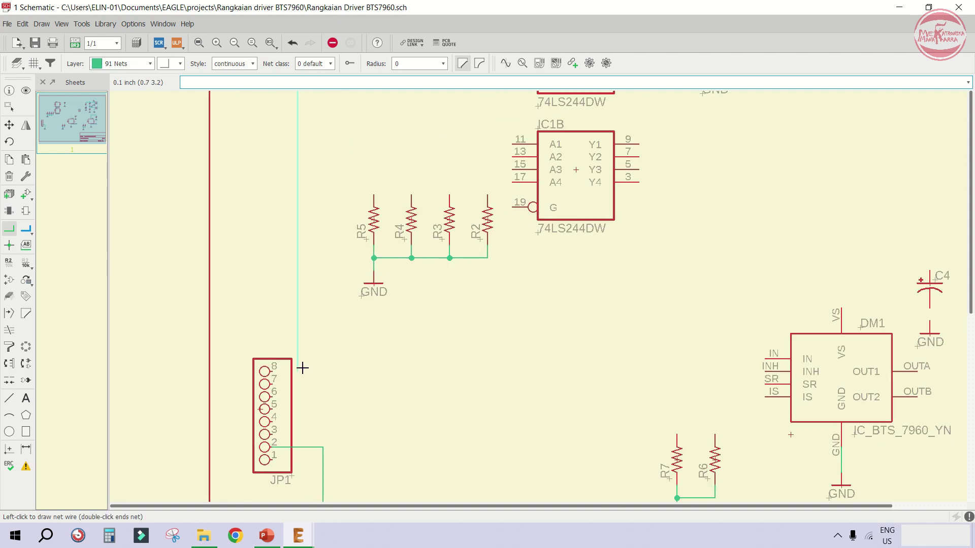
pyautogui.click(293, 372)
# Wire JP1 pin 7 up to IC1A pin 4 (A2), running parallel to the pin 8 net
pyautogui.click(274, 384)
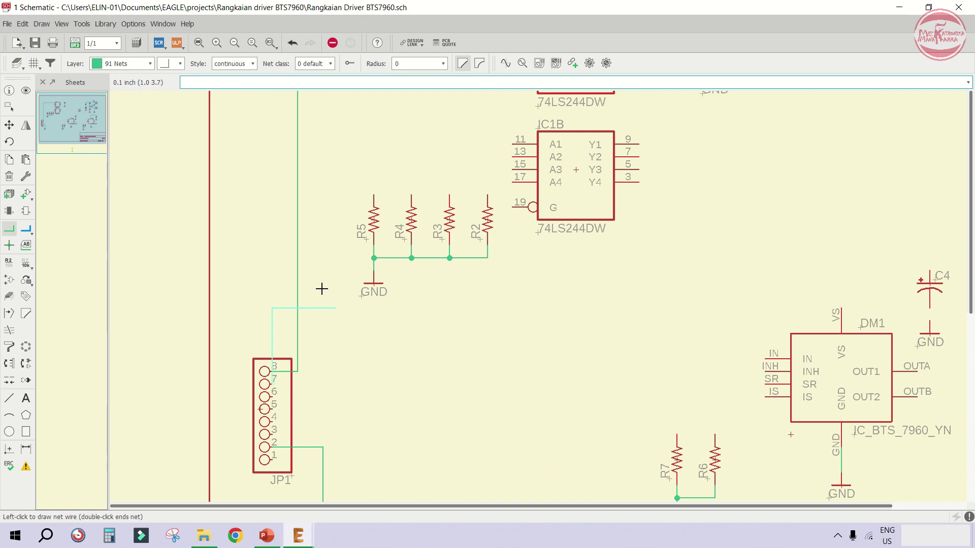
pyautogui.scroll(-1, 307, 264)
pyautogui.scroll(-3, 324, 123)
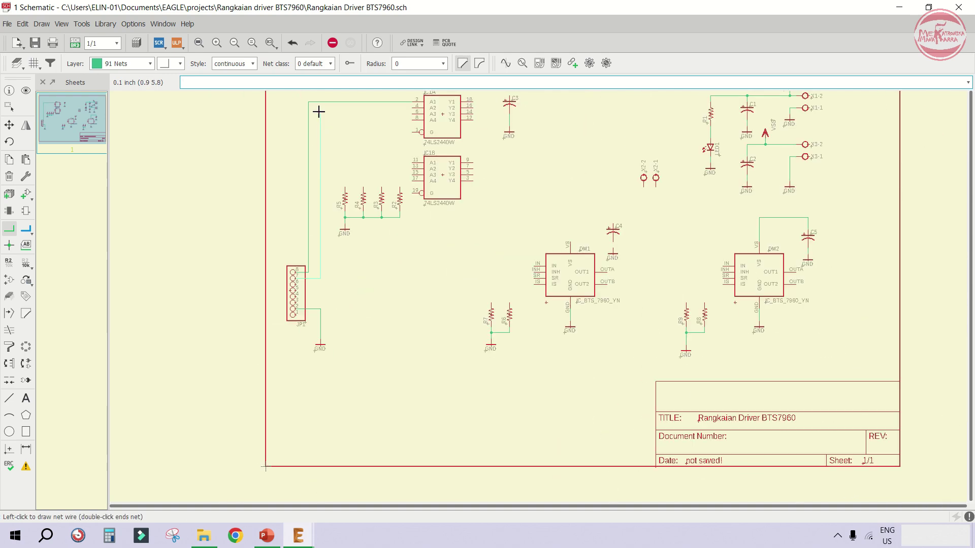
pyautogui.scroll(2, 317, 108)
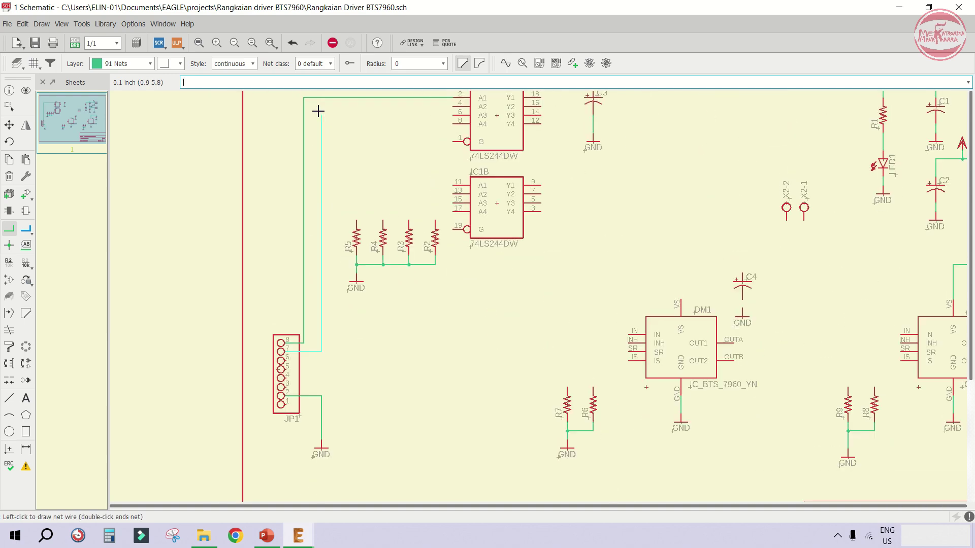
pyautogui.click(449, 106)
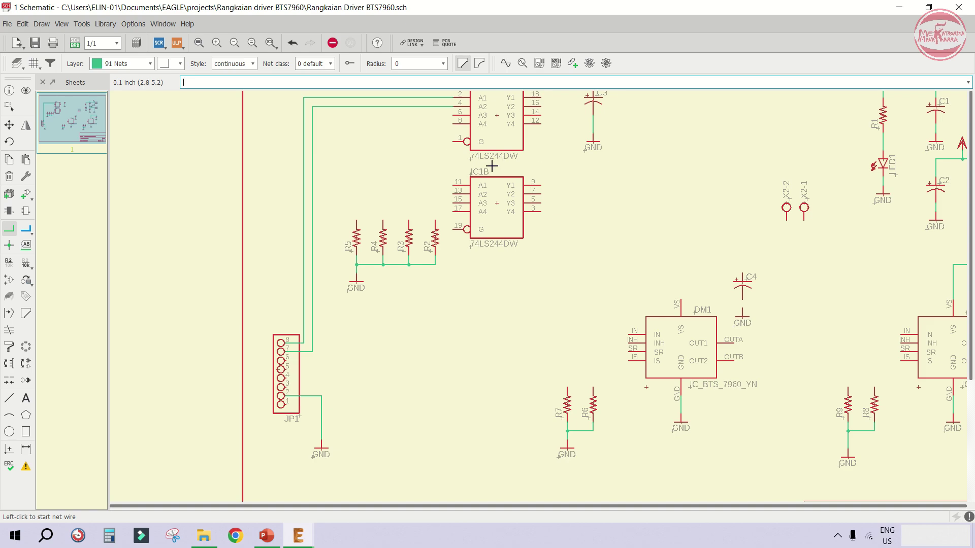
# Wire IC1A pin 6 (A3) to JP1 pin 6, running parallel to the two existing nets
pyautogui.scroll(-2, 455, 196)
pyautogui.scroll(1, 467, 140)
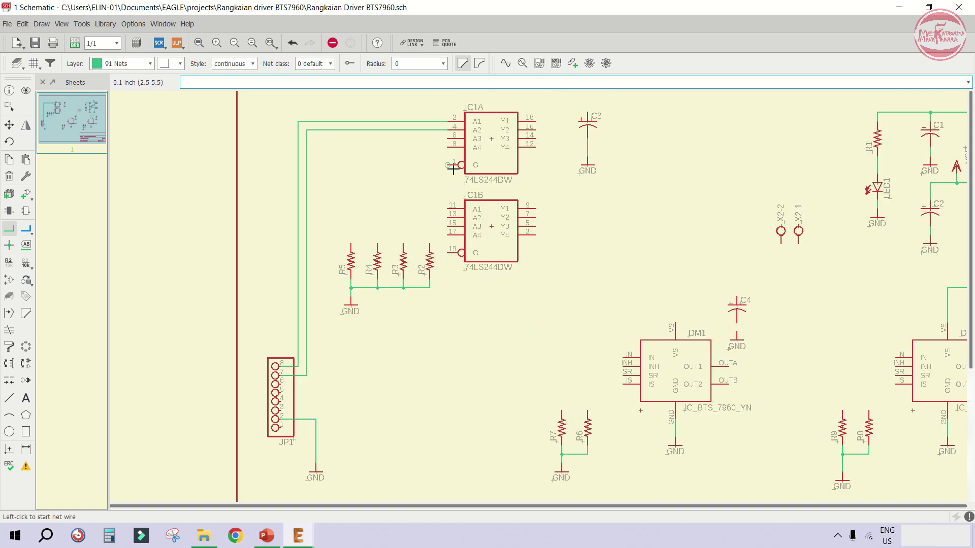
pyautogui.click(452, 140)
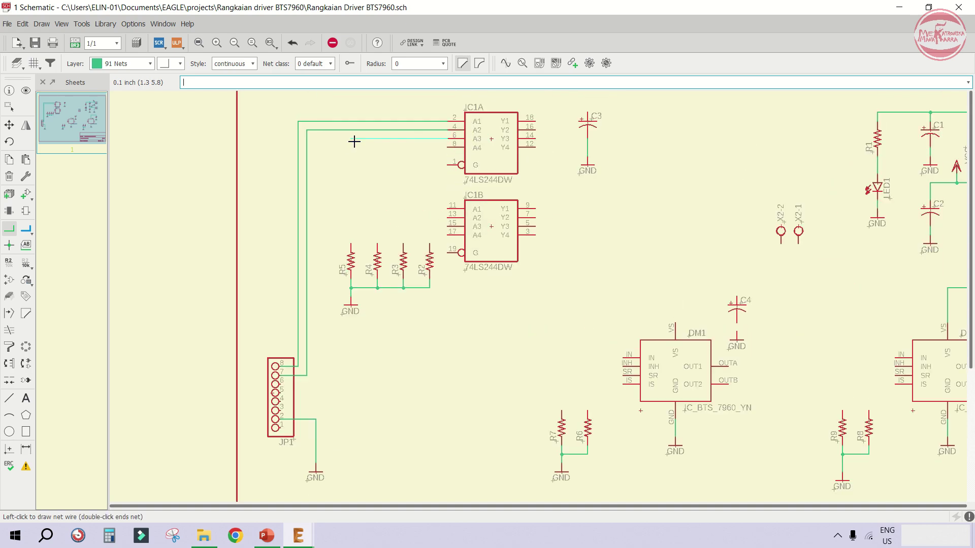
pyautogui.click(313, 139)
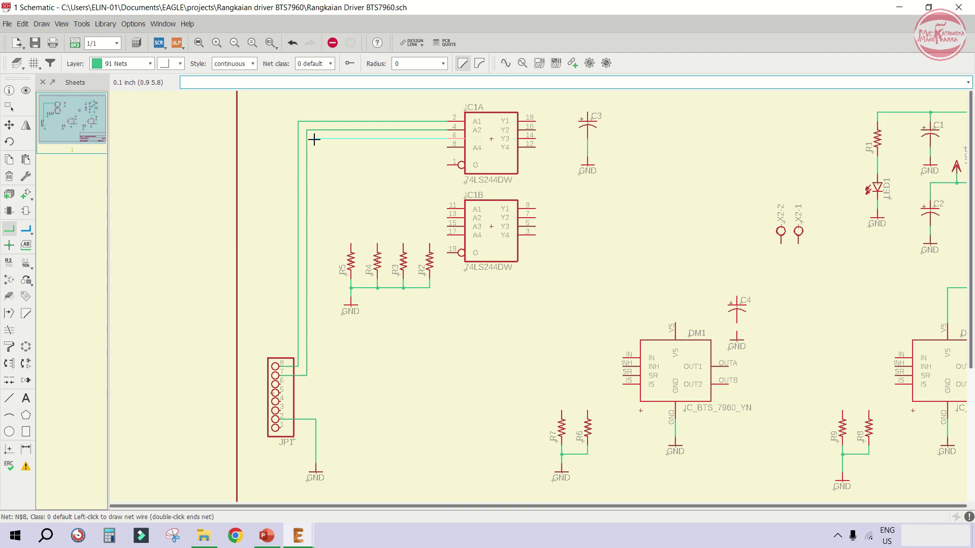
pyautogui.scroll(3, 277, 388)
pyautogui.click(276, 384)
# Wire JP1 pin 5 up to IC1A pin 8 (A4), inside the other three parallel nets
pyautogui.click(276, 392)
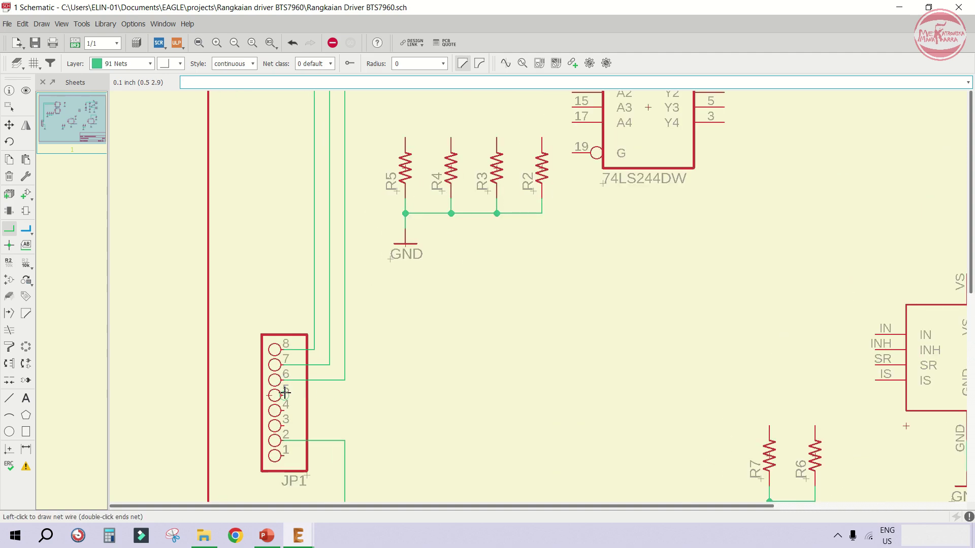
pyautogui.scroll(-3, 402, 189)
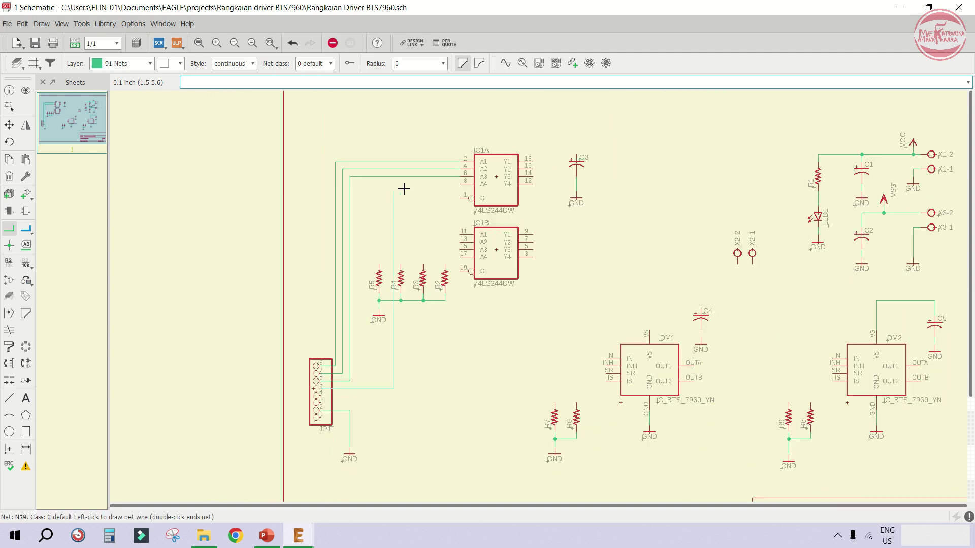
pyautogui.scroll(2, 396, 190)
pyautogui.scroll(2, 452, 184)
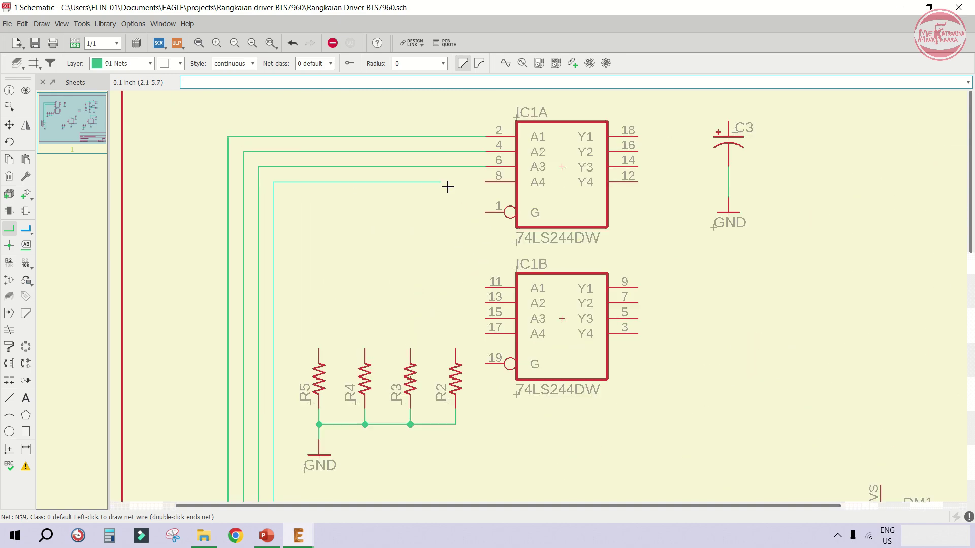
pyautogui.click(481, 180)
# Wire the upper ends of R5 and R4 straight up to the IC1A pin 2 (A1) net
pyautogui.scroll(-2, 315, 168)
pyautogui.scroll(1, 418, 203)
pyautogui.scroll(2, 448, 222)
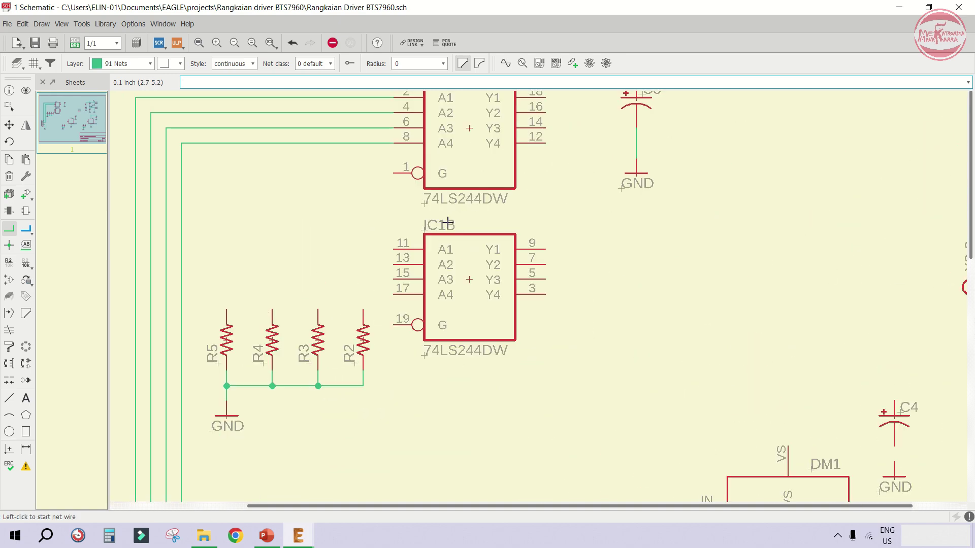
pyautogui.scroll(-1, 449, 223)
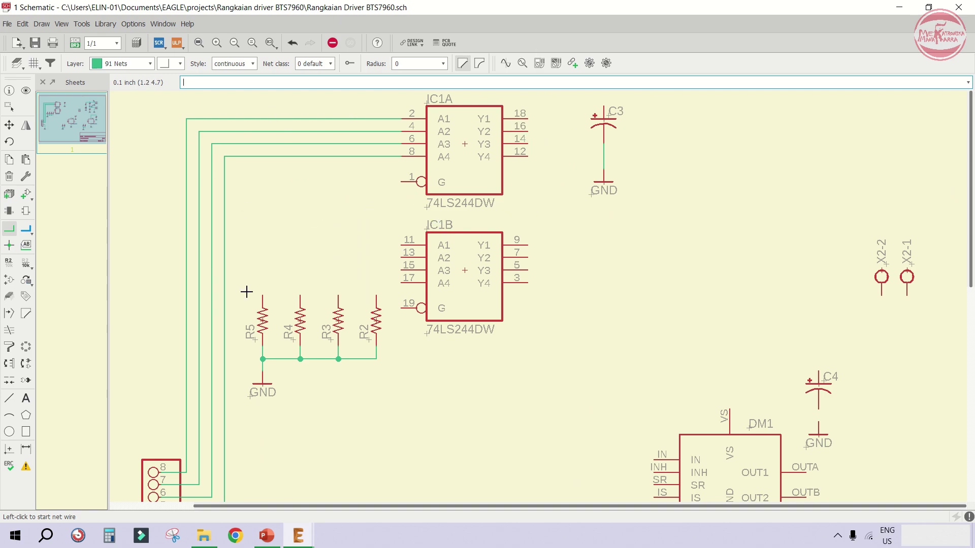
pyautogui.click(262, 296)
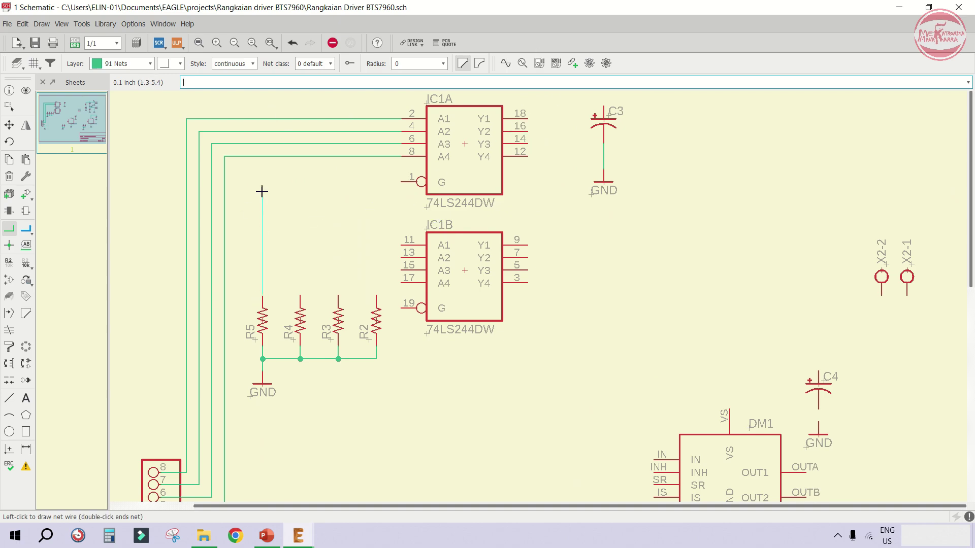
pyautogui.click(262, 122)
pyautogui.click(299, 297)
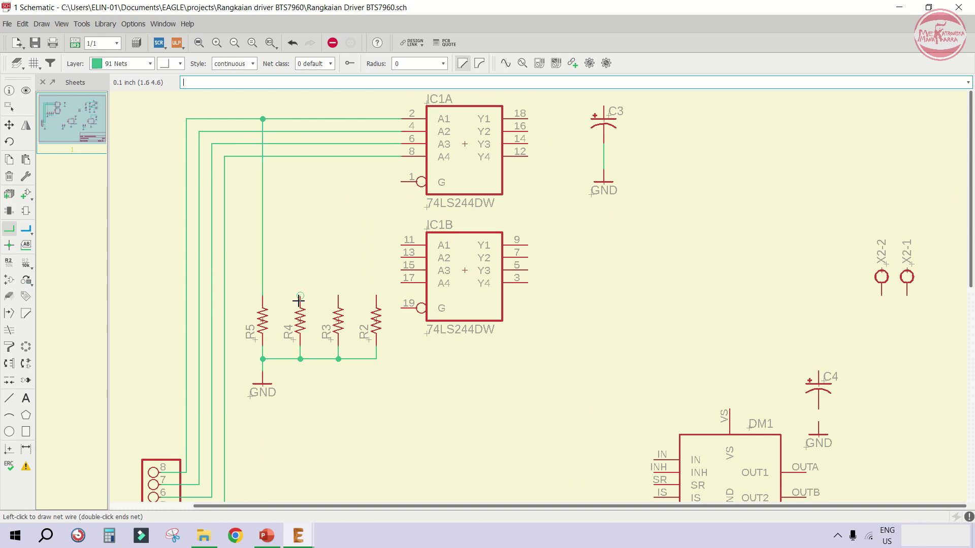
pyautogui.click(300, 120)
# Wire the upper end of R3 to the IC1A pin 6 (A3) net and R2 to the pin 8 (A4) net
pyautogui.click(338, 297)
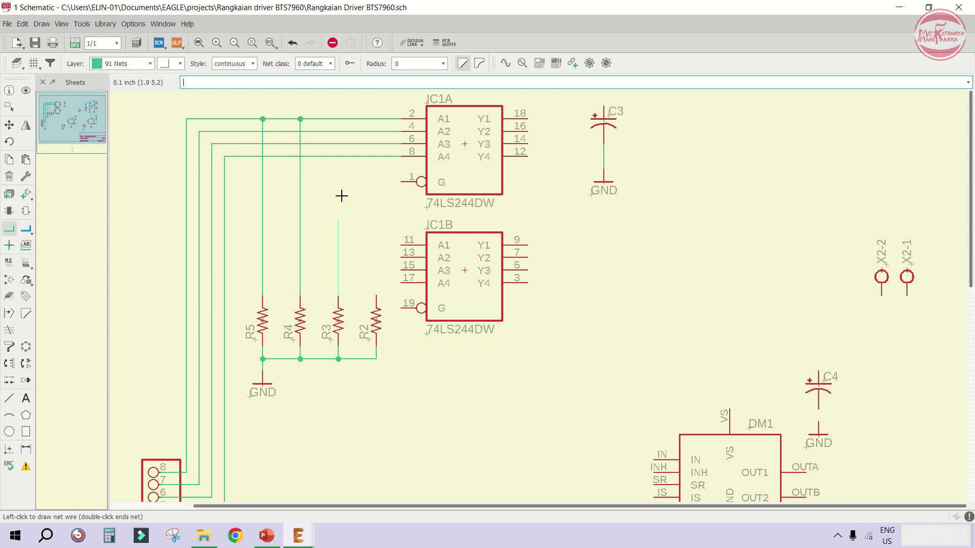
pyautogui.click(338, 143)
pyautogui.click(376, 297)
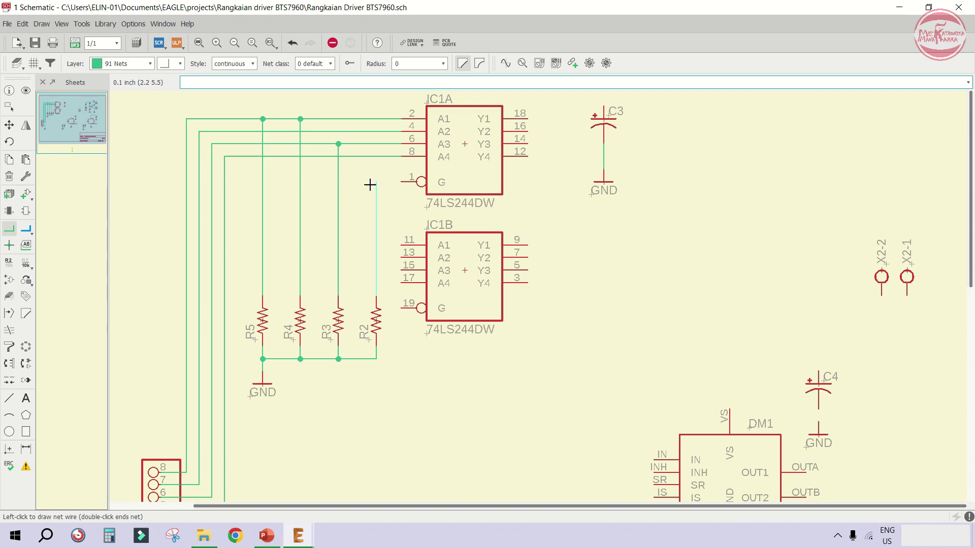
pyautogui.click(376, 156)
# Delete R4's vertical net and rewire the resistor's upper end to the IC1A pin 4 (A2) net
pyautogui.click(12, 175)
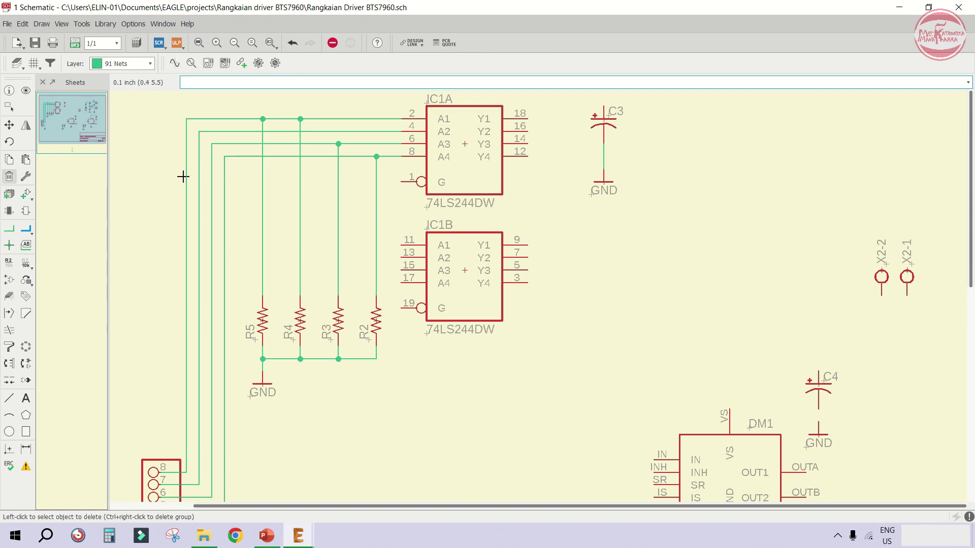
pyautogui.click(302, 178)
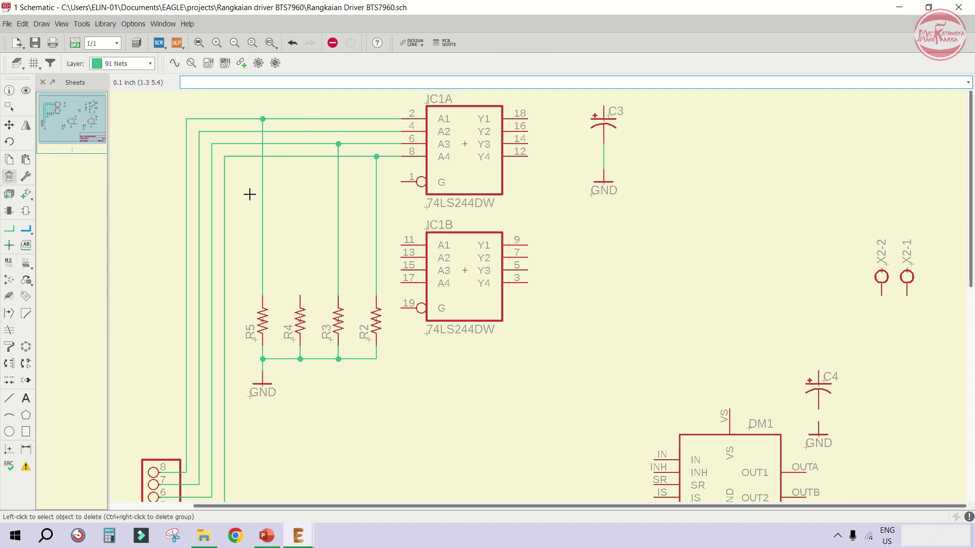
pyautogui.click(9, 229)
pyautogui.click(300, 297)
pyautogui.click(298, 133)
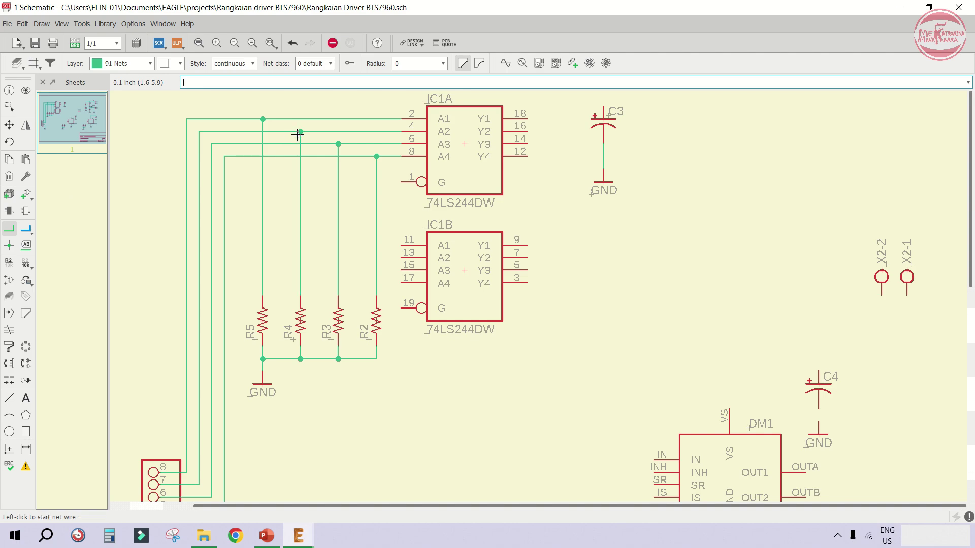
# Wire IC1B pin 11 (A1) down between R2 and the IC to the resistors' common GND net
pyautogui.scroll(-3, 460, 185)
pyautogui.scroll(3, 429, 231)
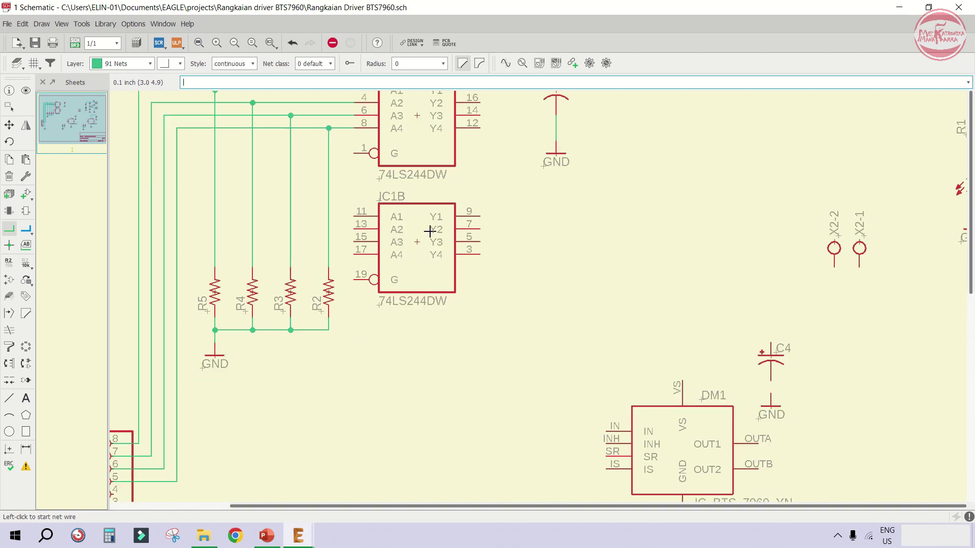
pyautogui.scroll(-1, 396, 264)
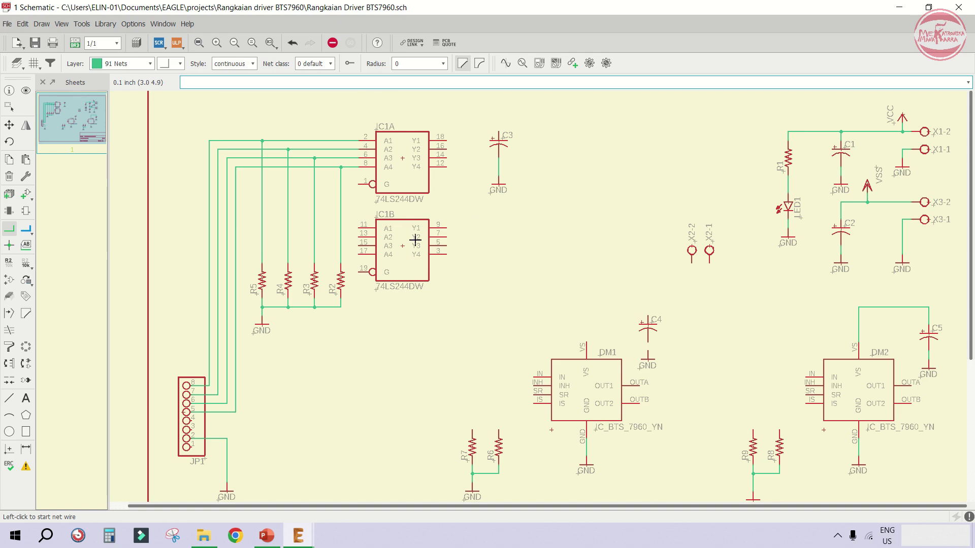
pyautogui.scroll(-1, 396, 252)
pyautogui.scroll(3, 356, 276)
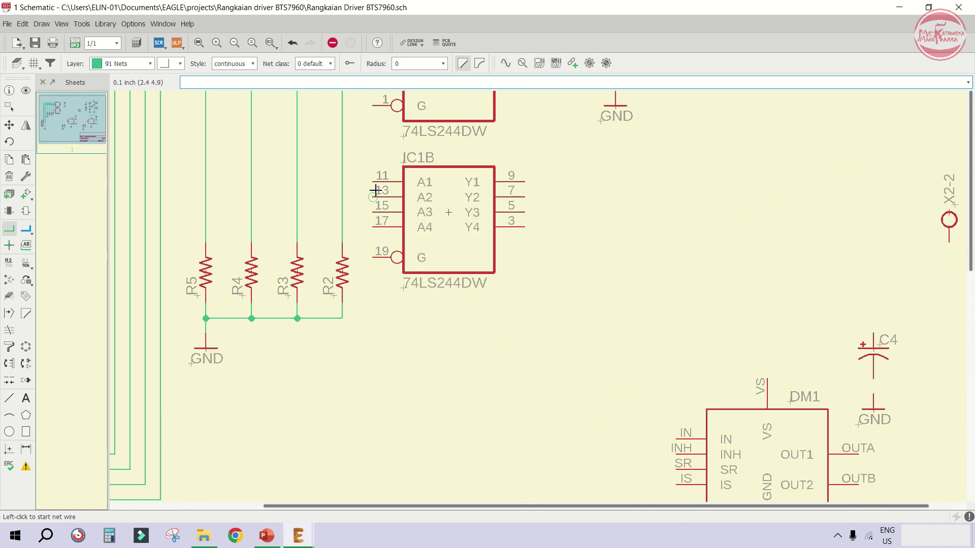
pyautogui.click(373, 181)
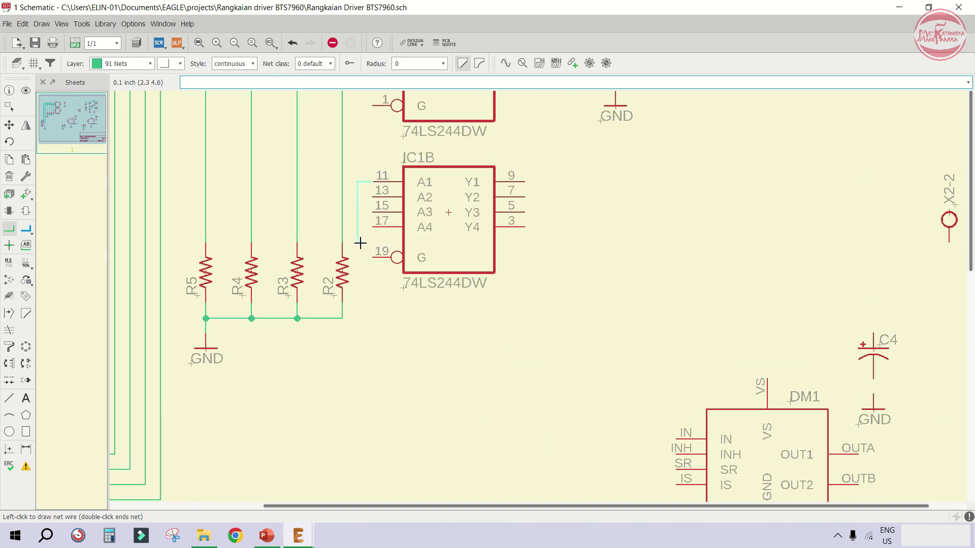
pyautogui.click(357, 316)
pyautogui.click(344, 321)
# Connect IC1B pins 19, 17, 15 and 13 to the vertical ground net beside the IC
pyautogui.scroll(3, 376, 260)
pyautogui.click(374, 259)
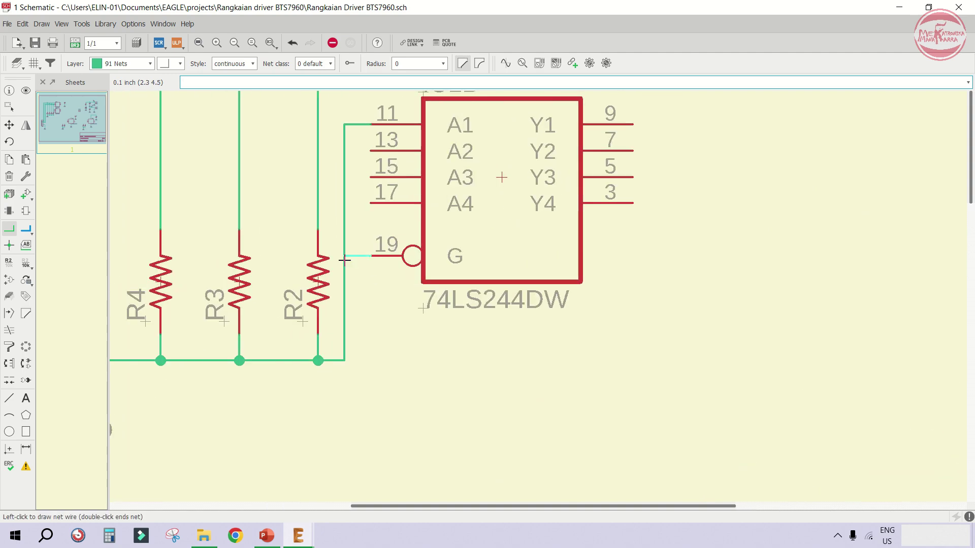
pyautogui.click(344, 258)
pyautogui.click(371, 203)
pyautogui.click(347, 203)
pyautogui.click(372, 177)
pyautogui.click(347, 175)
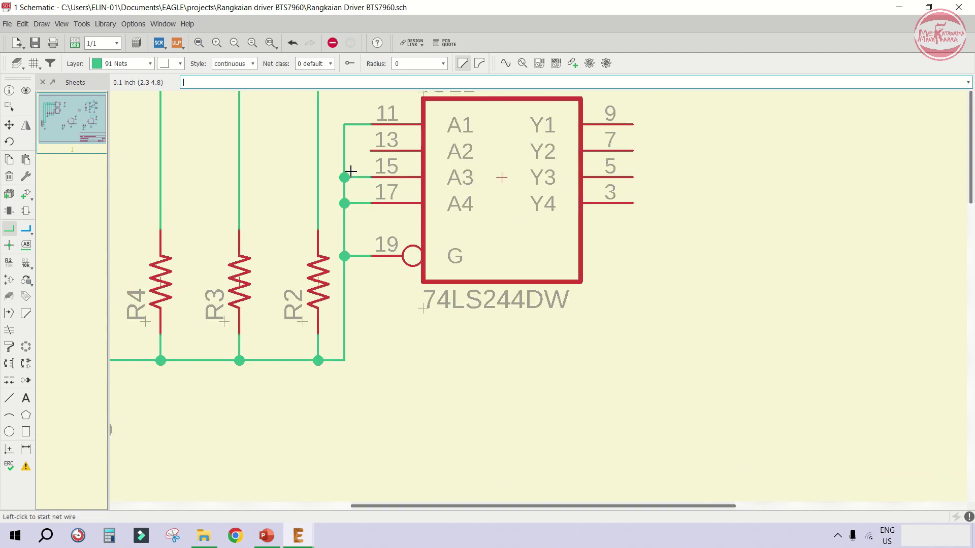
pyautogui.click(371, 150)
pyautogui.click(345, 150)
# Wire IC1A pin 1 (G) down to the ground net at IC1B pin 11
pyautogui.scroll(-4, 350, 147)
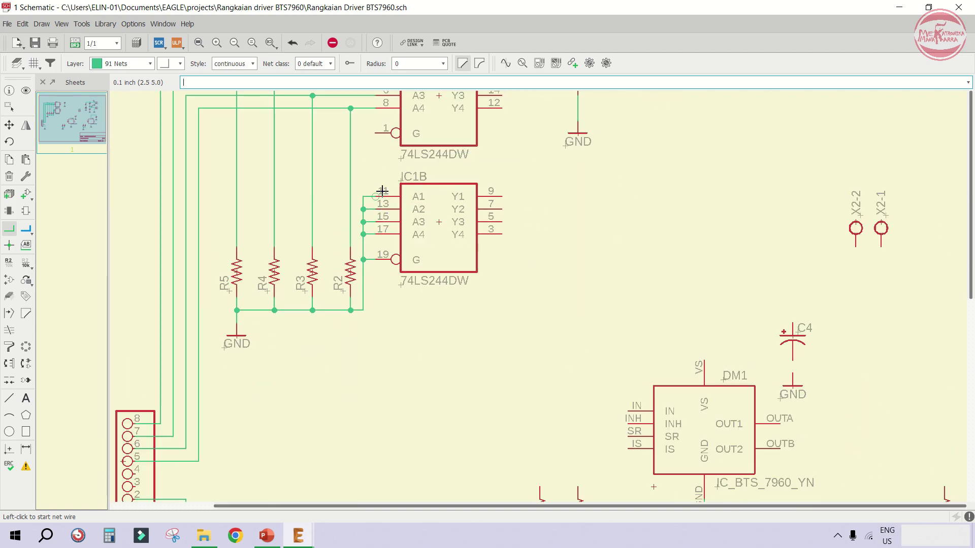
pyautogui.scroll(-3, 382, 192)
pyautogui.scroll(4, 386, 170)
pyautogui.click(381, 171)
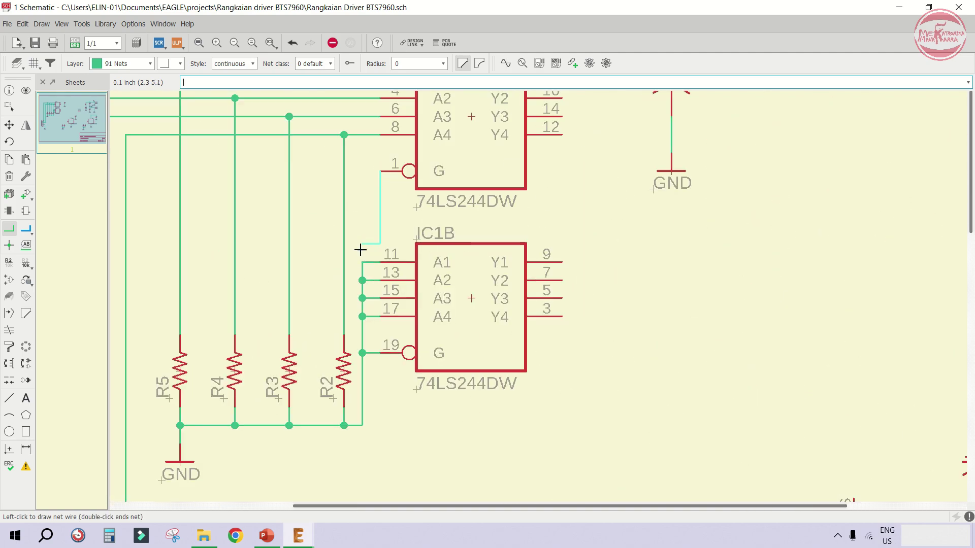
pyautogui.rightClick(361, 250)
pyautogui.click(359, 262)
pyautogui.scroll(-2, 333, 218)
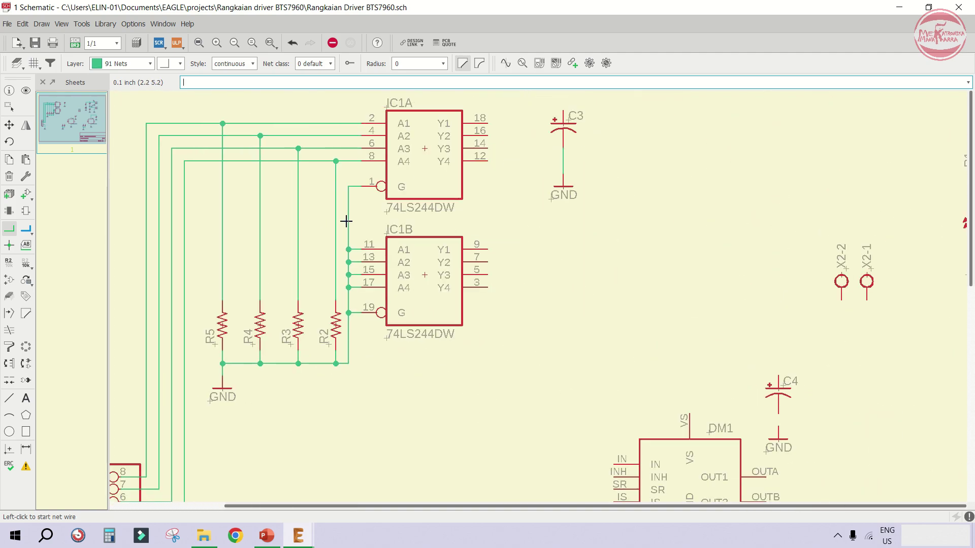
# Examine the IC1 gates, capacitor C3 and the supply section of the schematic
pyautogui.scroll(-3, 393, 232)
pyautogui.scroll(3, 527, 146)
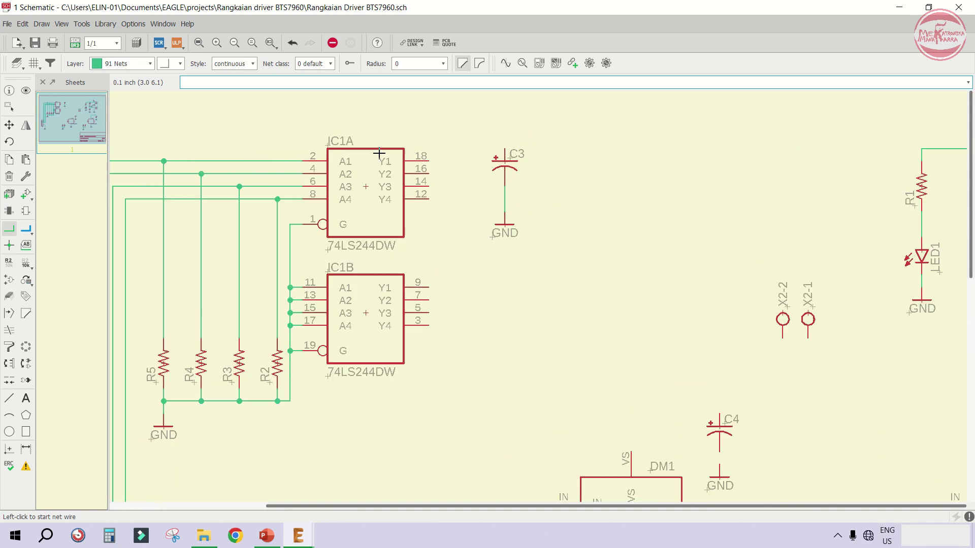
pyautogui.scroll(-2, 379, 153)
pyautogui.scroll(2, 473, 135)
pyautogui.scroll(-1, 413, 209)
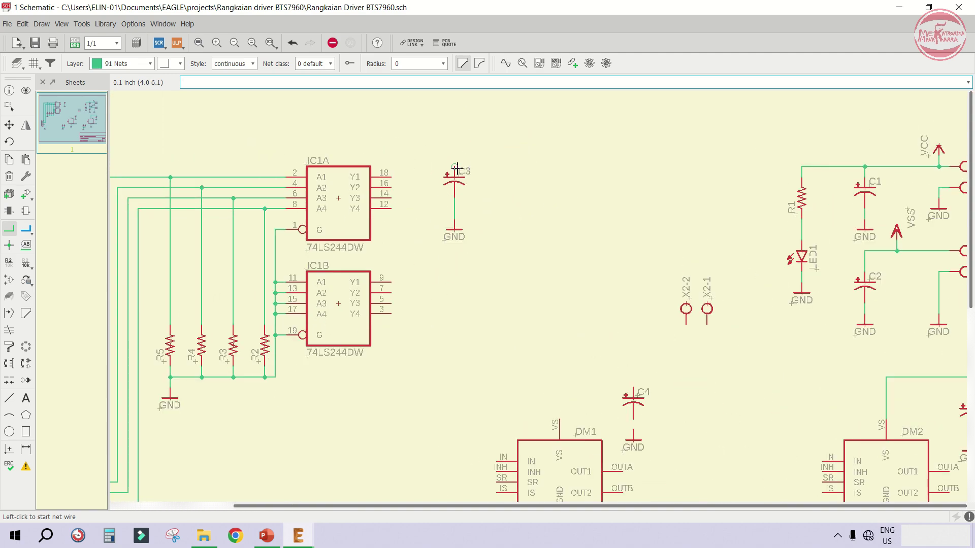
pyautogui.scroll(-2, 444, 166)
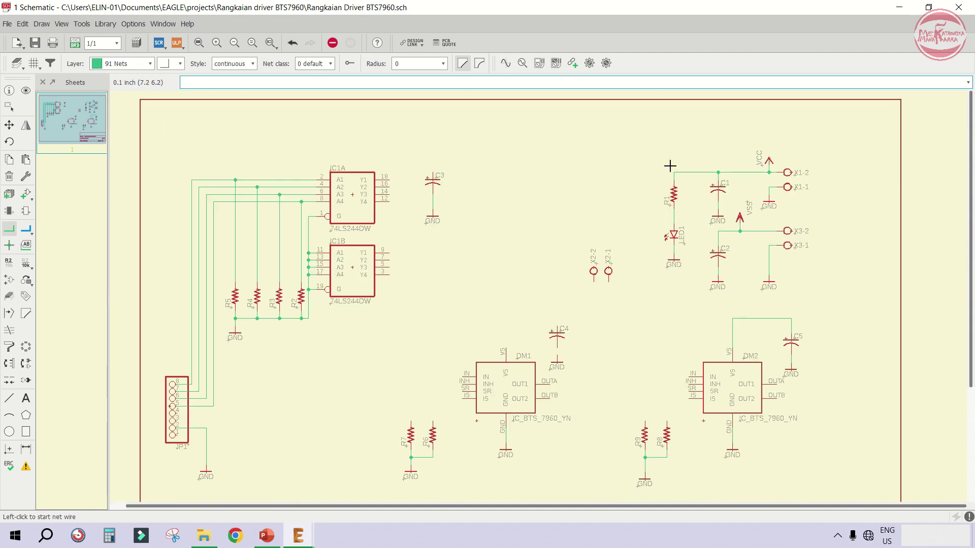
pyautogui.scroll(2, 367, 188)
pyautogui.scroll(2, 346, 191)
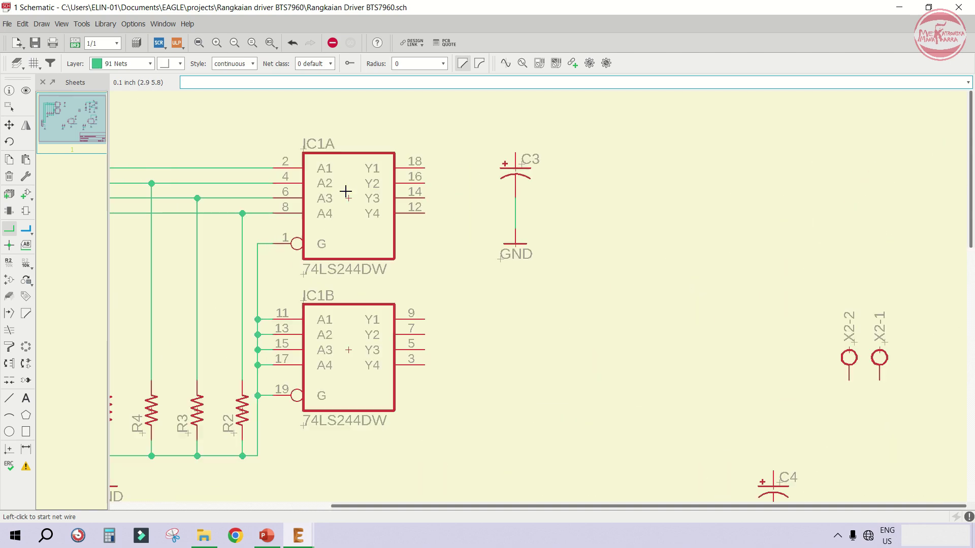
pyautogui.scroll(-2, 506, 192)
pyautogui.scroll(2, 396, 204)
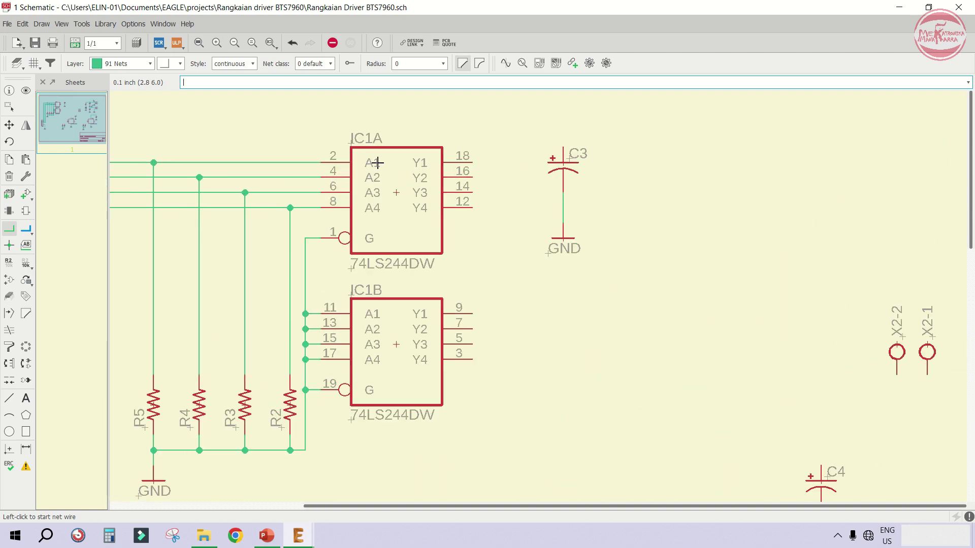
# Open the library device of IC1A, examine its gates and supply pins, and close it
pyautogui.rightClick(396, 193)
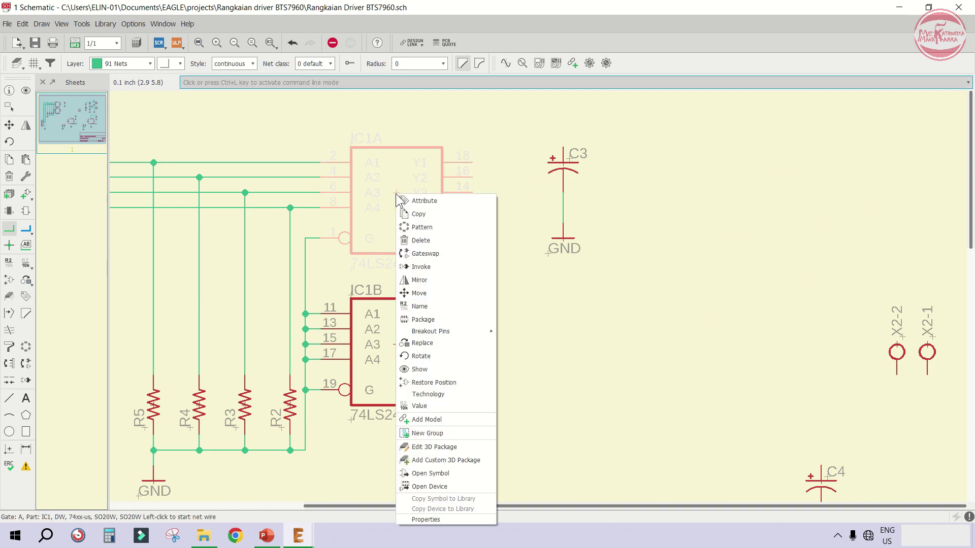
pyautogui.click(441, 483)
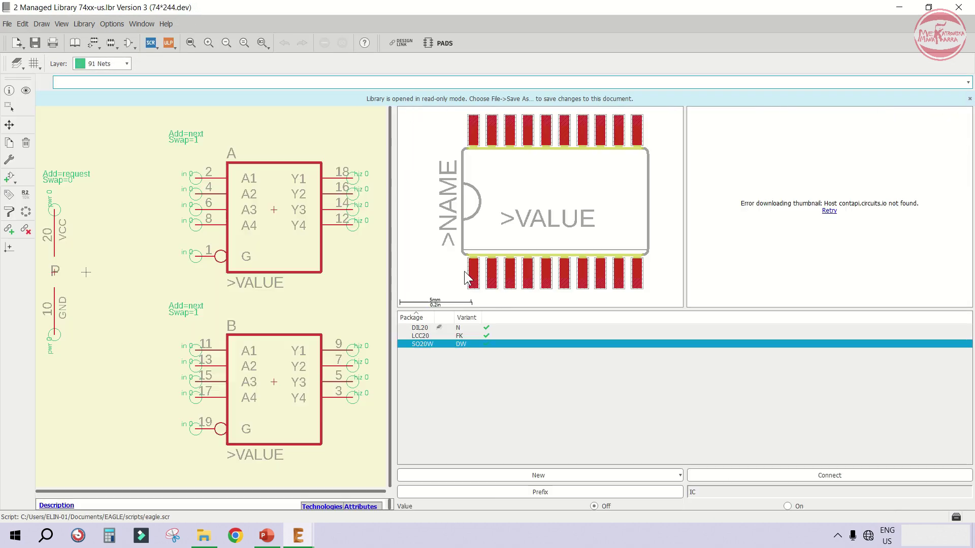
pyautogui.click(9, 106)
pyautogui.scroll(-2, 175, 211)
pyautogui.scroll(4, 129, 203)
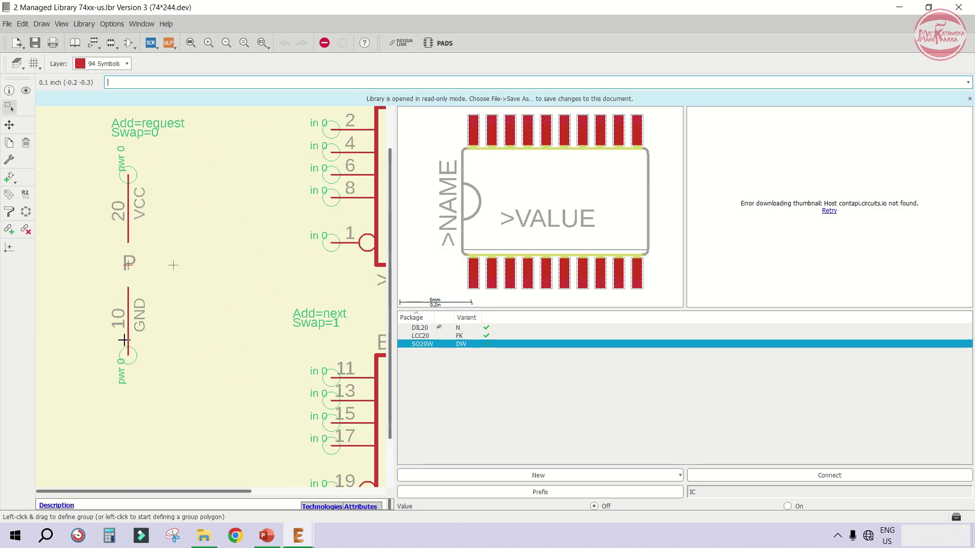
pyautogui.scroll(-1, 138, 336)
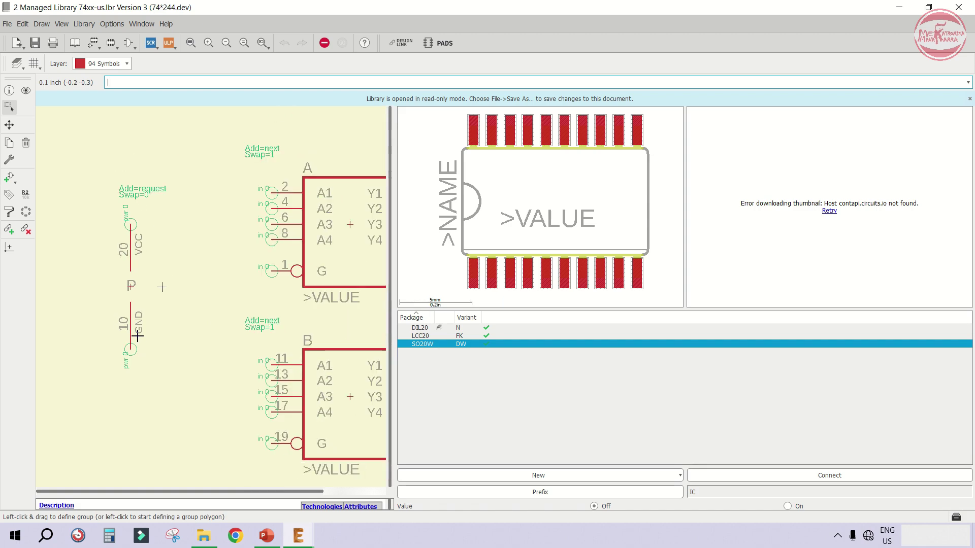
pyautogui.scroll(-1, 178, 284)
pyautogui.scroll(1, 277, 300)
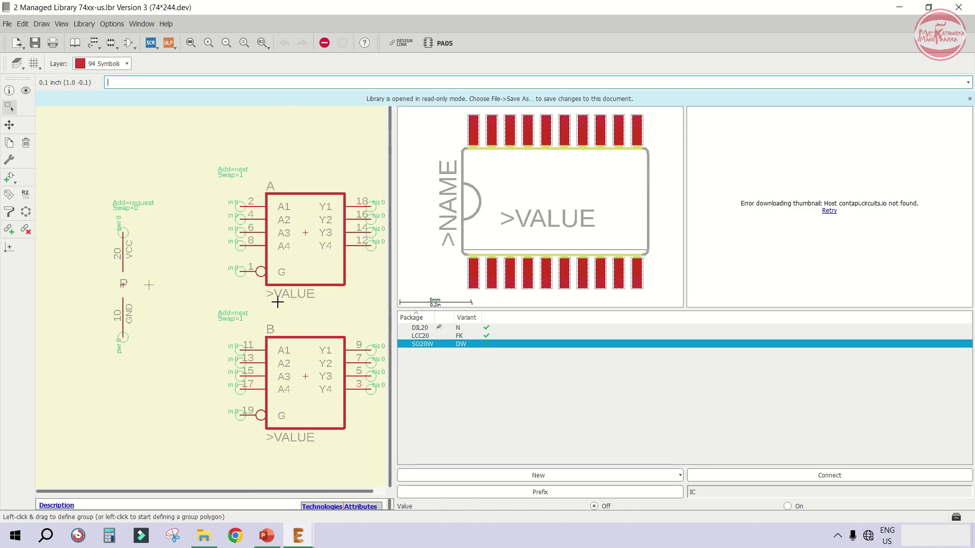
pyautogui.scroll(-1, 179, 181)
pyautogui.scroll(1, 257, 356)
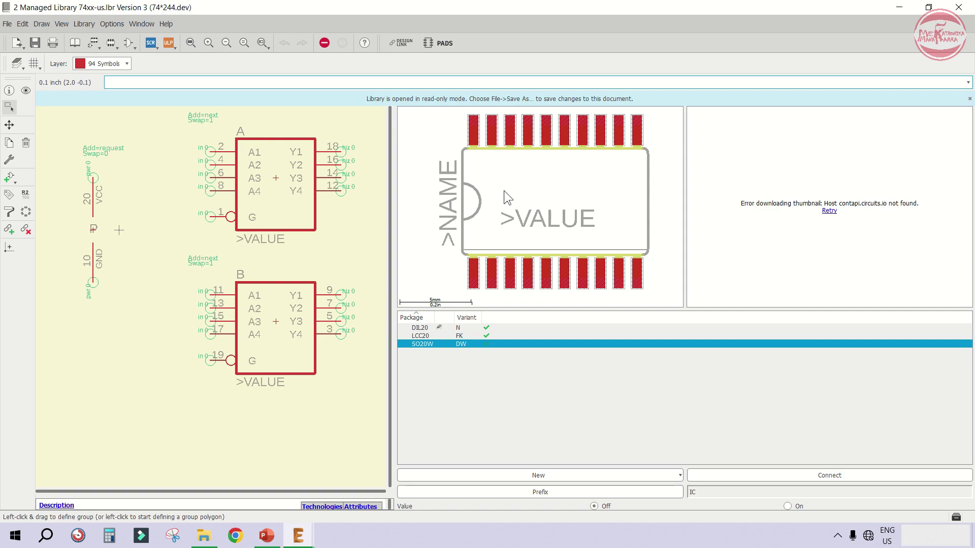
pyautogui.click(958, 7)
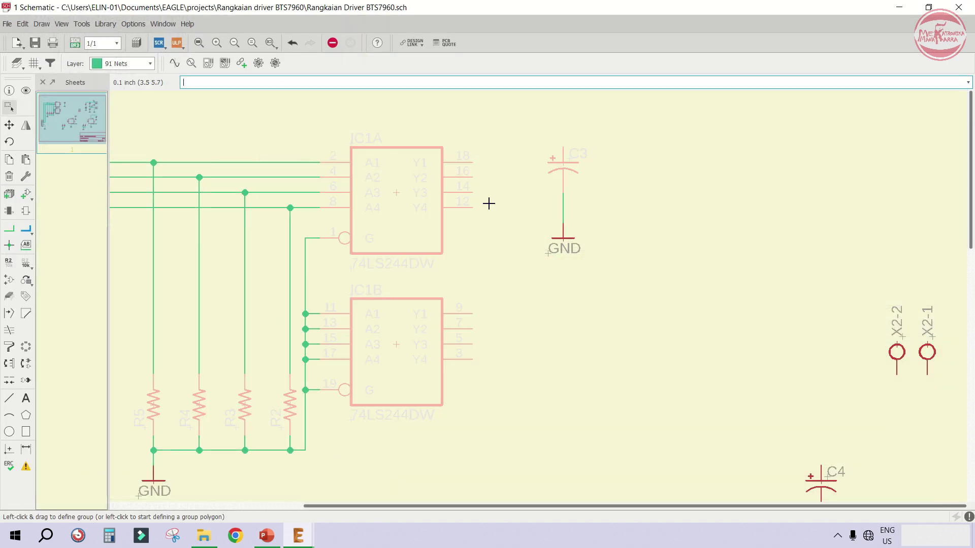
# Copy the VCC supply symbol from the X1-2 connector net and place it above C3
pyautogui.scroll(-1, 438, 230)
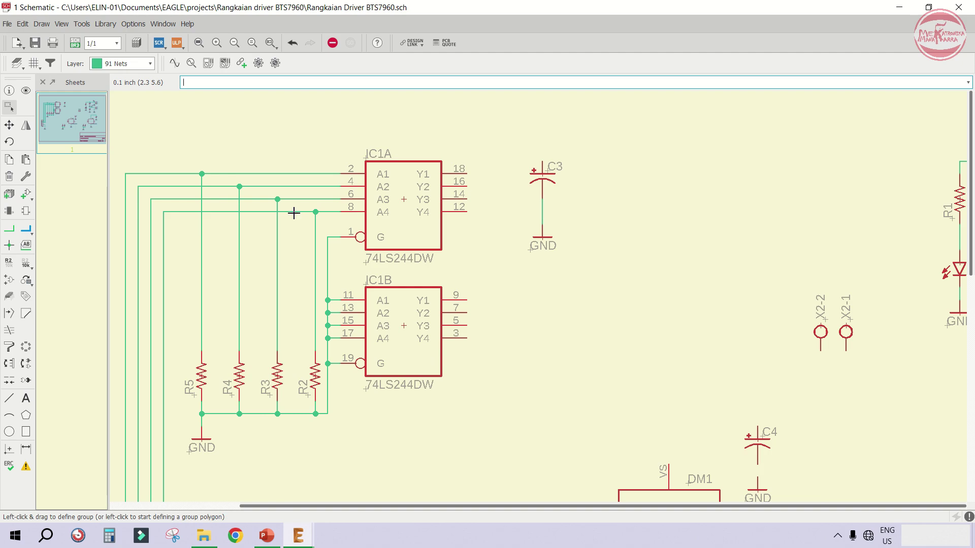
pyautogui.click(10, 159)
pyautogui.scroll(-3, 444, 176)
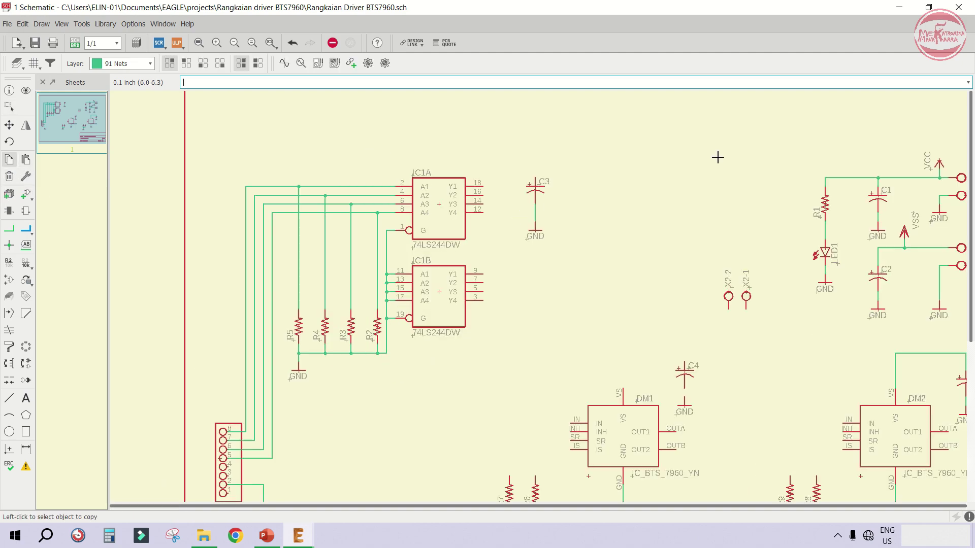
pyautogui.scroll(2, 718, 157)
pyautogui.click(942, 161)
pyautogui.scroll(2, 450, 146)
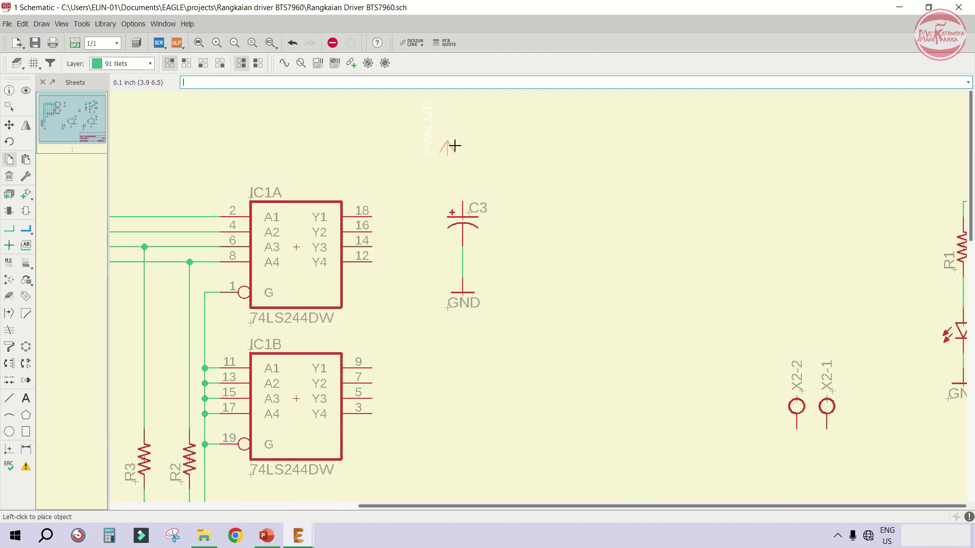
pyautogui.click(460, 149)
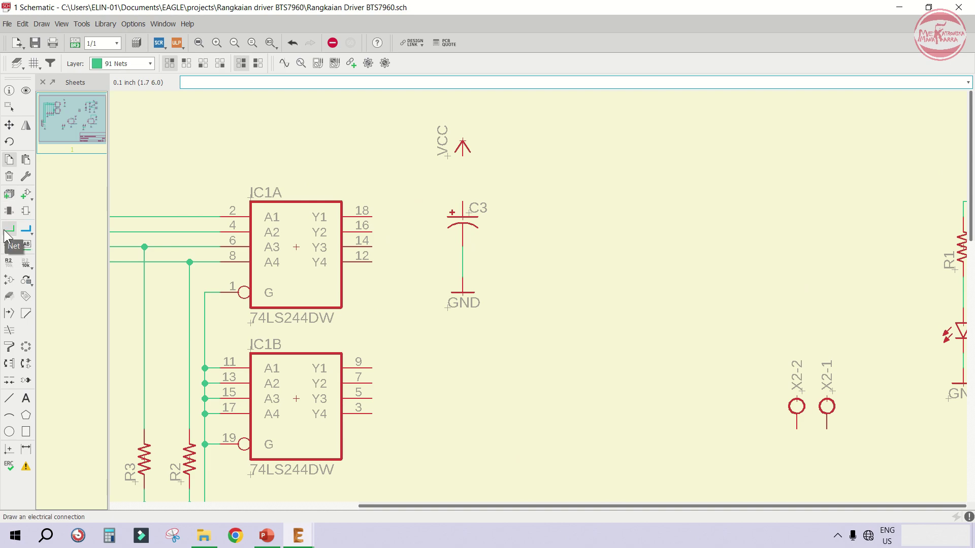
# Wire the copied VCC symbol down to the positive terminal of C3
pyautogui.click(9, 229)
pyautogui.scroll(3, 479, 172)
pyautogui.click(450, 147)
pyautogui.click(450, 222)
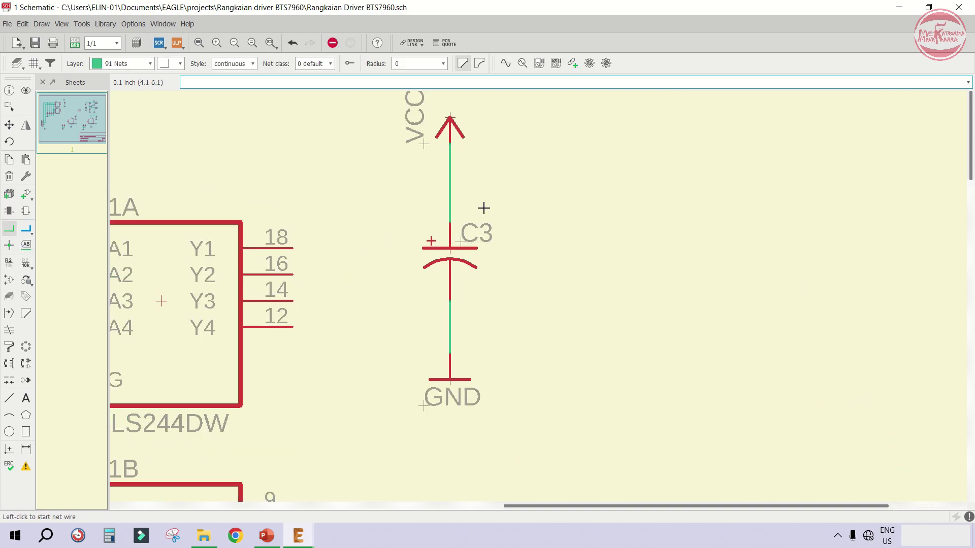
# Copy the VSS supply symbol from the X3-2 connector net and place it above DM1's VS pin
pyautogui.scroll(-2, 482, 206)
pyautogui.scroll(-2, 313, 250)
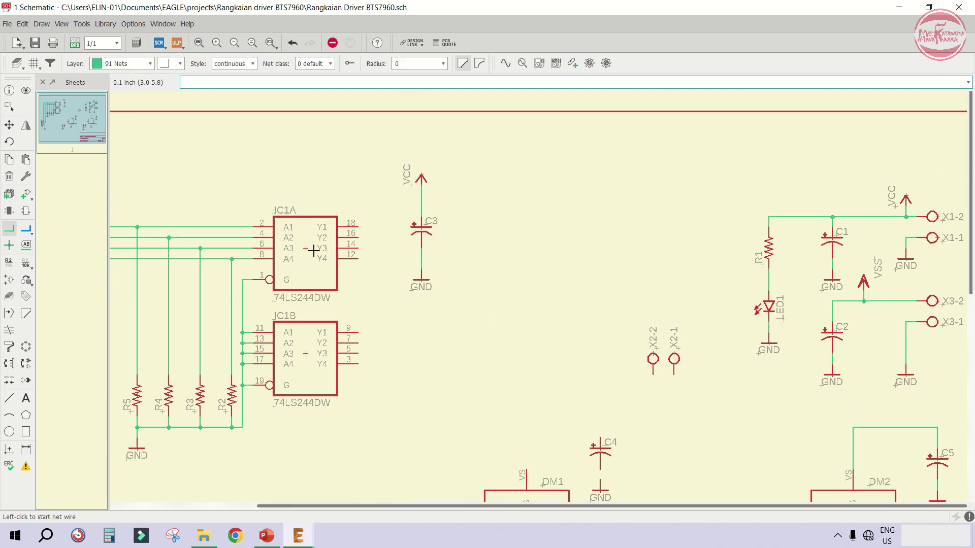
pyautogui.scroll(-3, 302, 250)
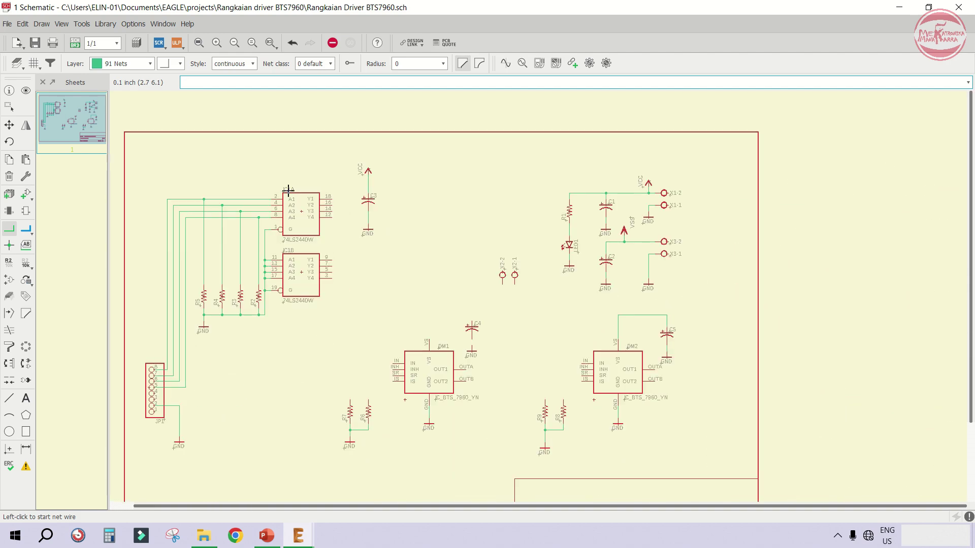
pyautogui.scroll(1, 301, 242)
pyautogui.scroll(1, 319, 203)
pyautogui.scroll(-2, 459, 378)
pyautogui.scroll(3, 461, 351)
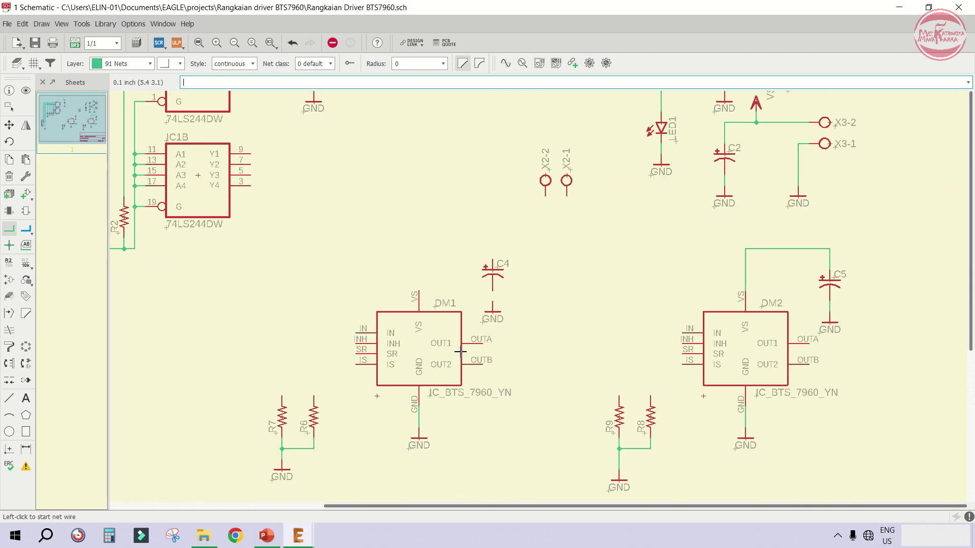
pyautogui.scroll(-1, 437, 265)
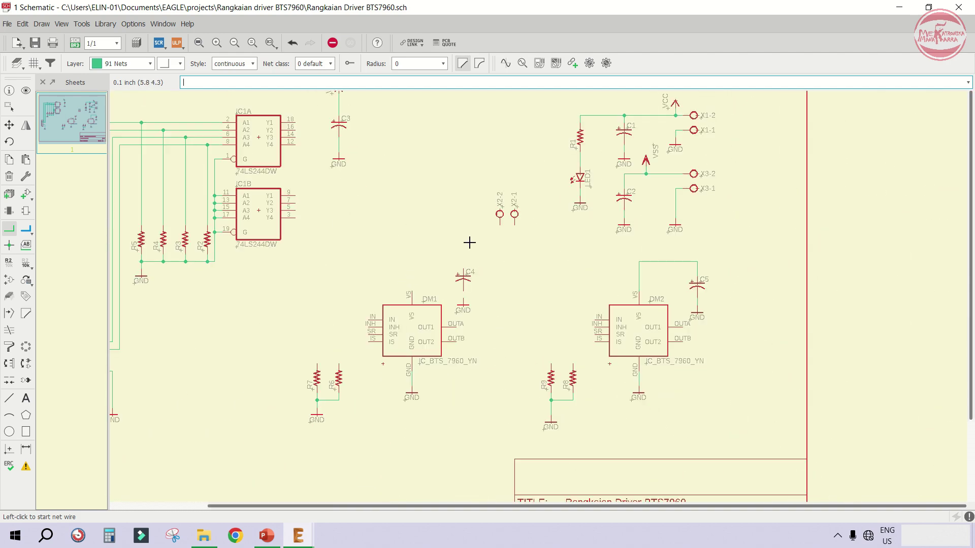
pyautogui.click(9, 159)
pyautogui.click(646, 155)
pyautogui.scroll(2, 433, 248)
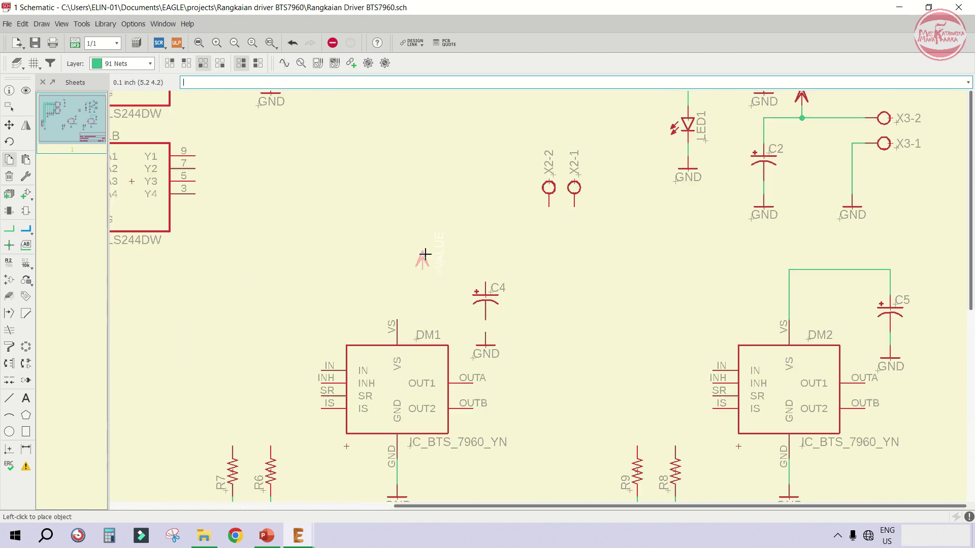
pyautogui.click(397, 258)
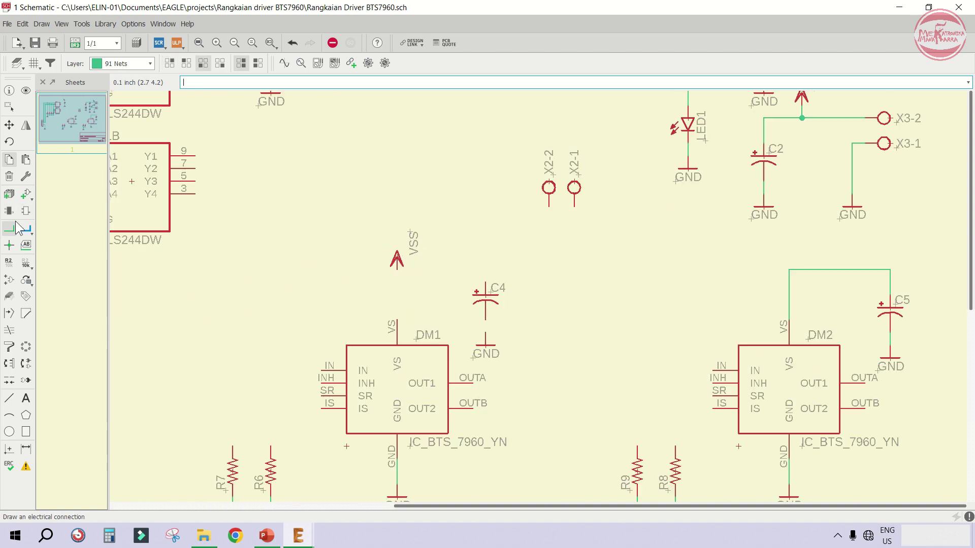
# Wire the copied VSS symbol down to the VS pin of DM1
pyautogui.click(9, 229)
pyautogui.scroll(2, 355, 304)
pyautogui.click(412, 259)
pyautogui.click(411, 328)
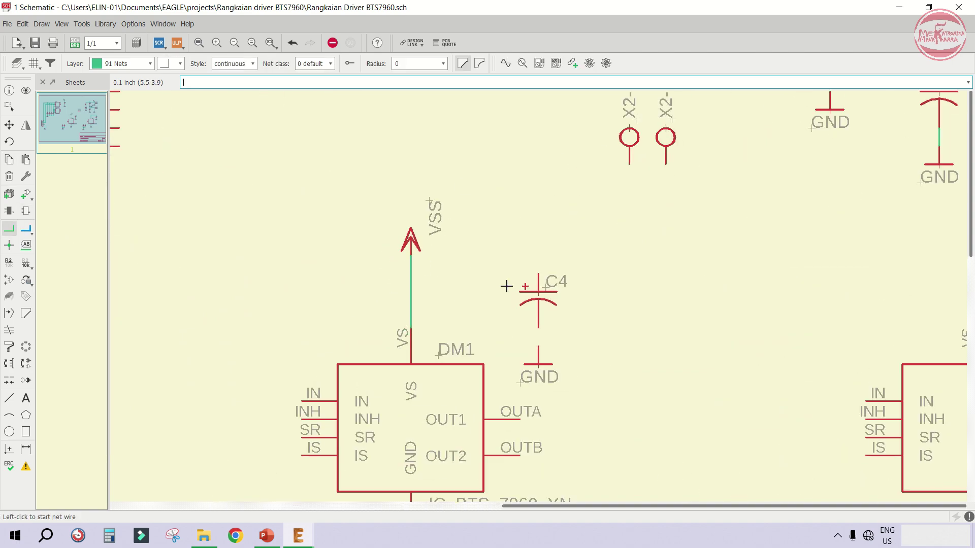
# Wire C4's positive terminal to DM1's VSS net and its negative terminal to the GND symbol below it
pyautogui.click(538, 274)
pyautogui.click(411, 274)
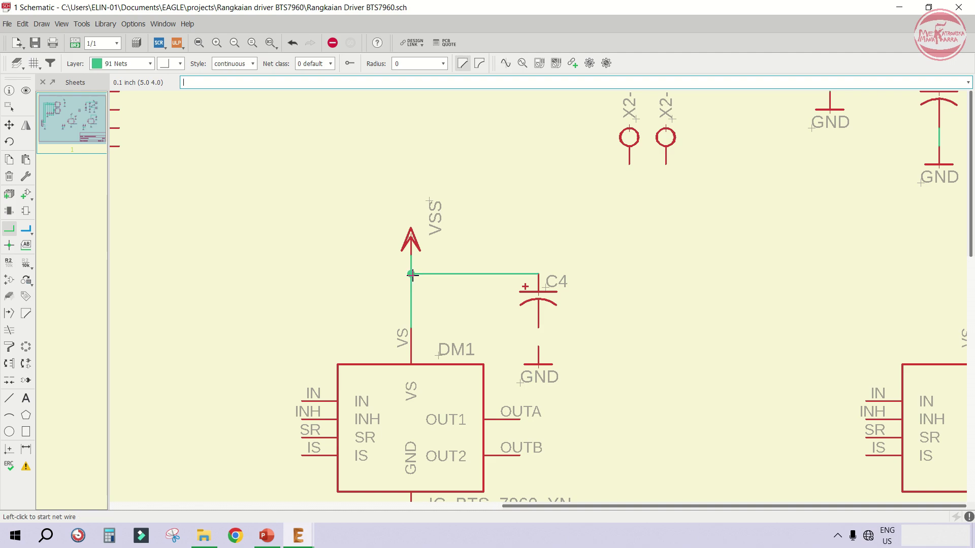
pyautogui.click(539, 328)
pyautogui.click(538, 348)
# Copy DM1's VSS supply symbol and place the copy above DM2's VS net
pyautogui.click(9, 159)
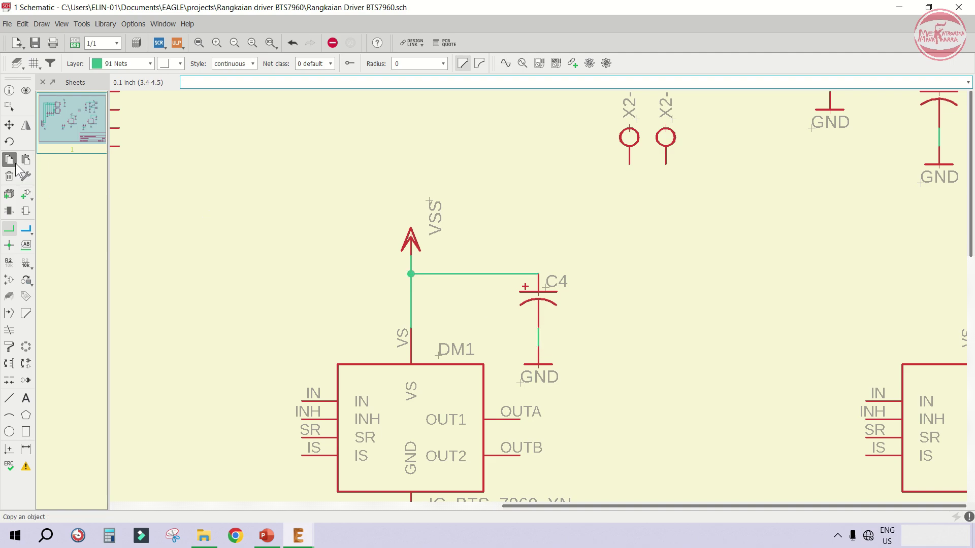
pyautogui.click(411, 238)
pyautogui.scroll(-3, 232, 212)
pyautogui.scroll(2, 622, 217)
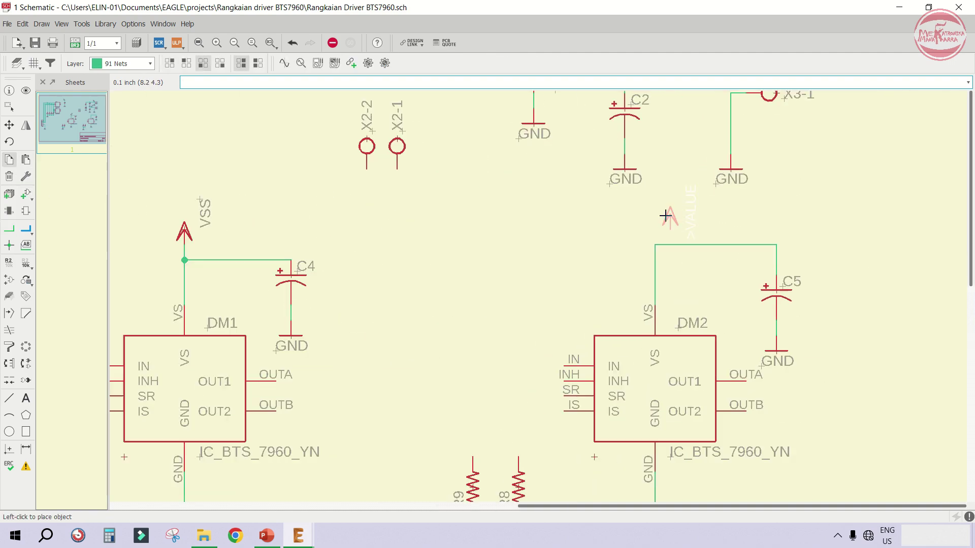
pyautogui.click(657, 214)
# Wire the VSS symbol above DM2 to the net joining VS and C5, merging net segment N$3 into VSS
pyautogui.click(9, 229)
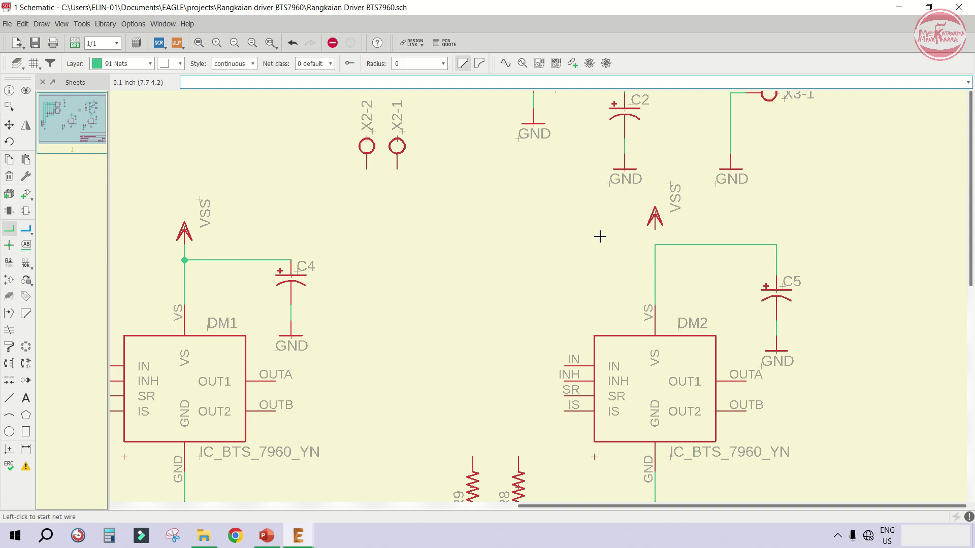
pyautogui.scroll(2, 625, 229)
pyautogui.click(671, 253)
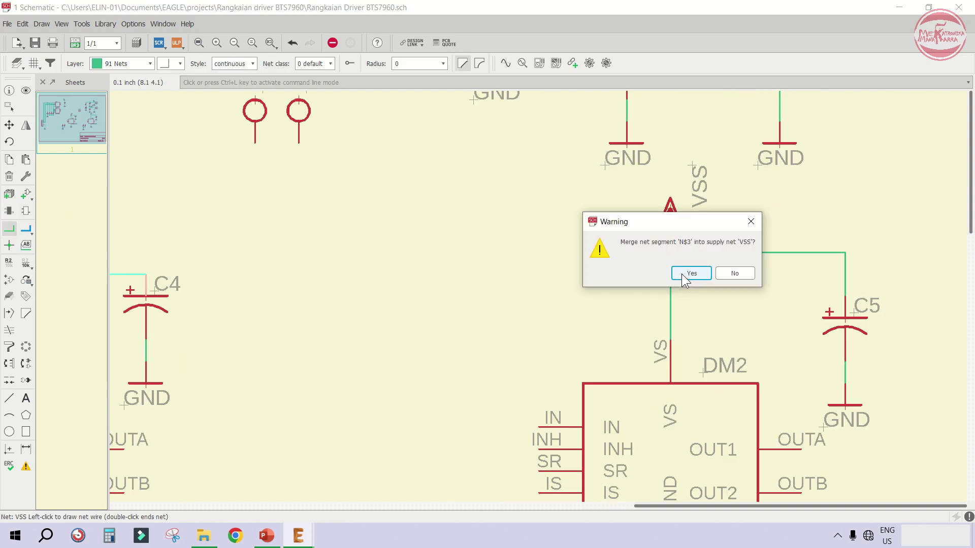
pyautogui.click(693, 273)
# Examine the X3 connector, the DM1 and DM2 driver sections and the 74LS244 outputs in the schematic
pyautogui.scroll(-4, 631, 251)
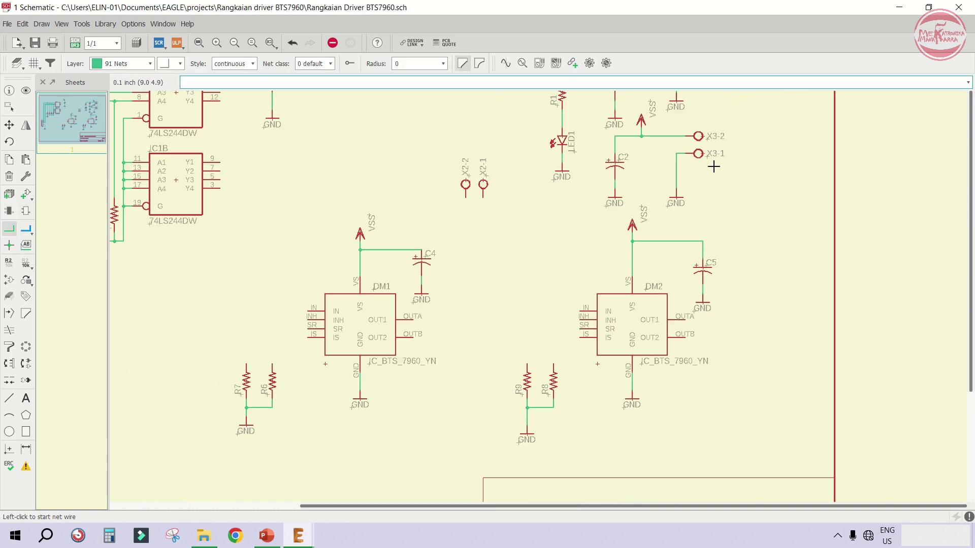
pyautogui.scroll(2, 704, 144)
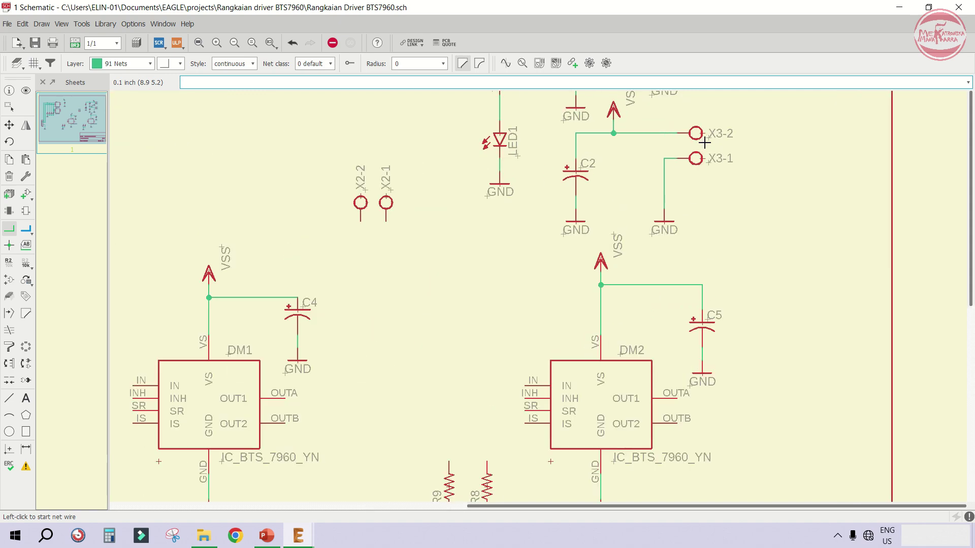
pyautogui.scroll(1, 705, 142)
pyautogui.scroll(-3, 799, 144)
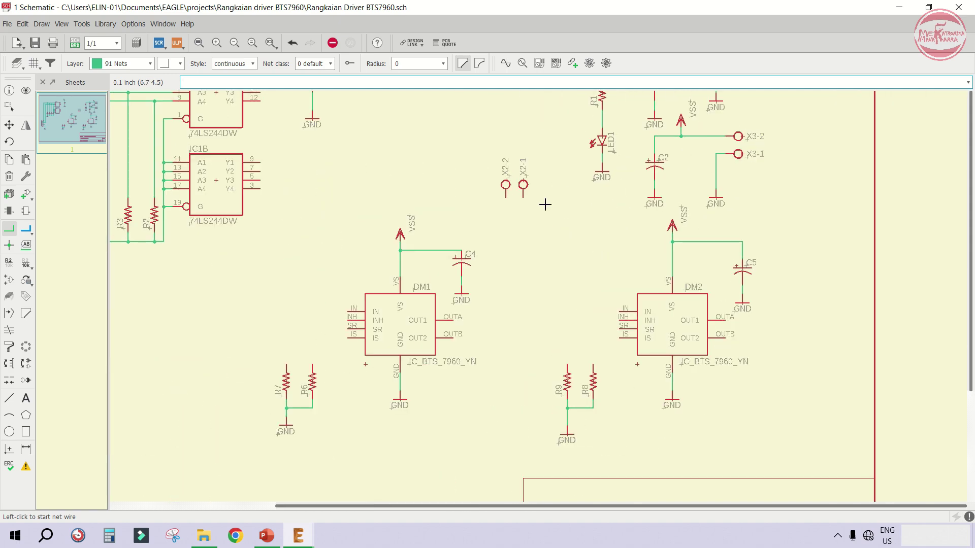
pyautogui.scroll(-3, 475, 254)
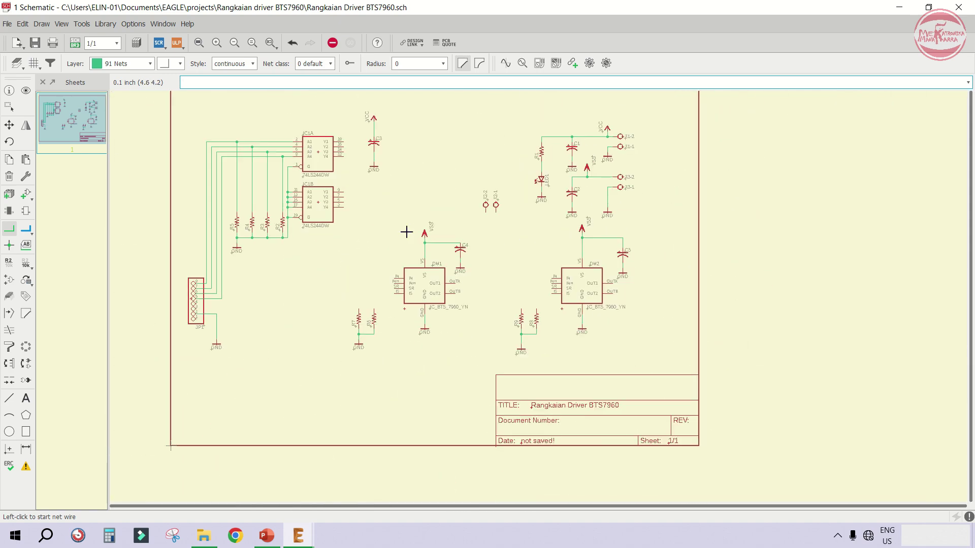
pyautogui.scroll(1, 396, 210)
pyautogui.scroll(2, 398, 330)
pyautogui.scroll(-2, 398, 330)
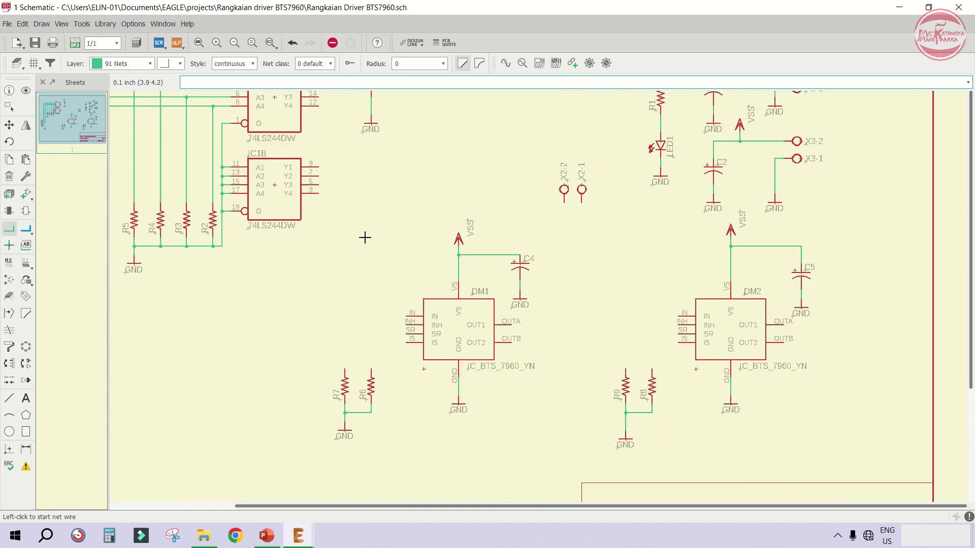
pyautogui.scroll(1, 332, 129)
pyautogui.scroll(-1, 399, 324)
pyautogui.scroll(1, 388, 223)
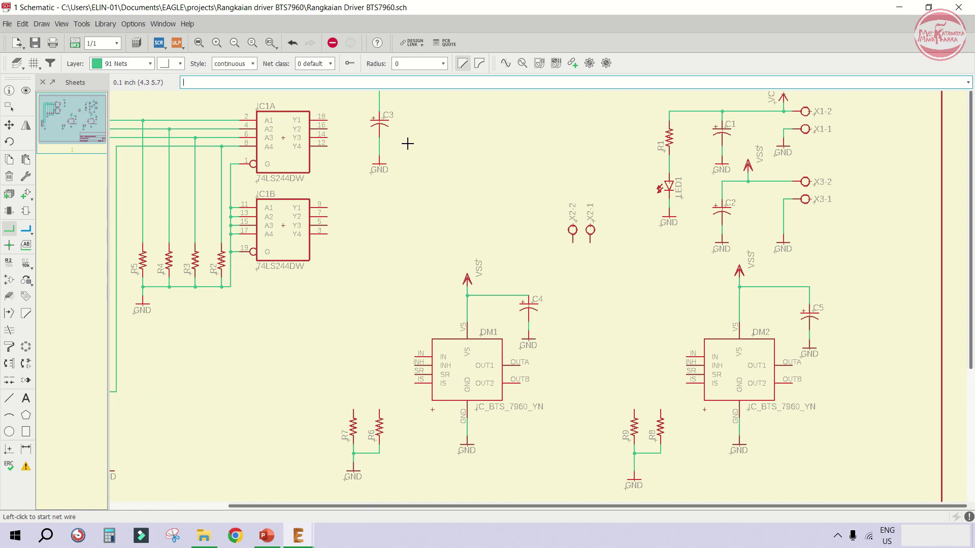
# Wire IC1A output Y1 (pin 18) to DM1's IN pin and output Y2 (pin 16) to DM1's INH pin
pyautogui.click(327, 120)
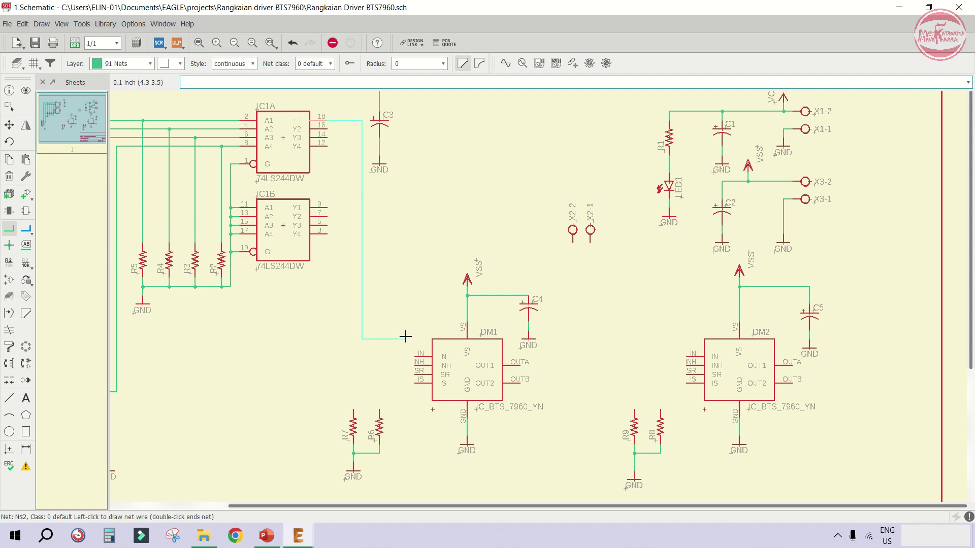
pyautogui.click(413, 356)
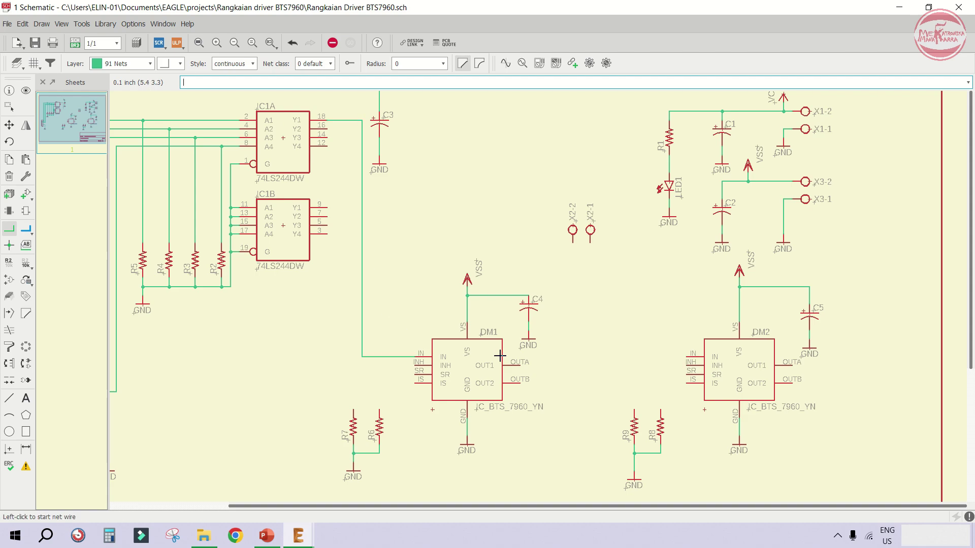
pyautogui.click(413, 366)
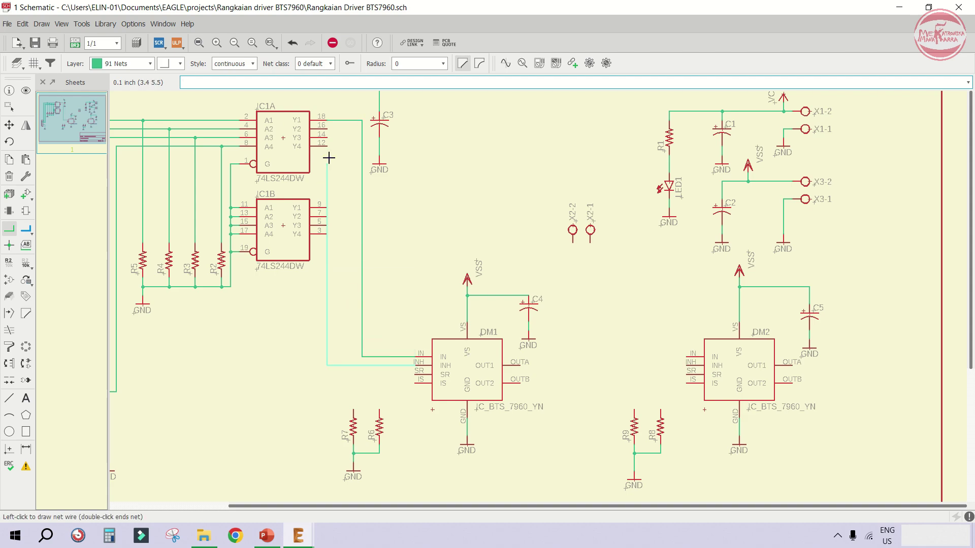
pyautogui.click(328, 129)
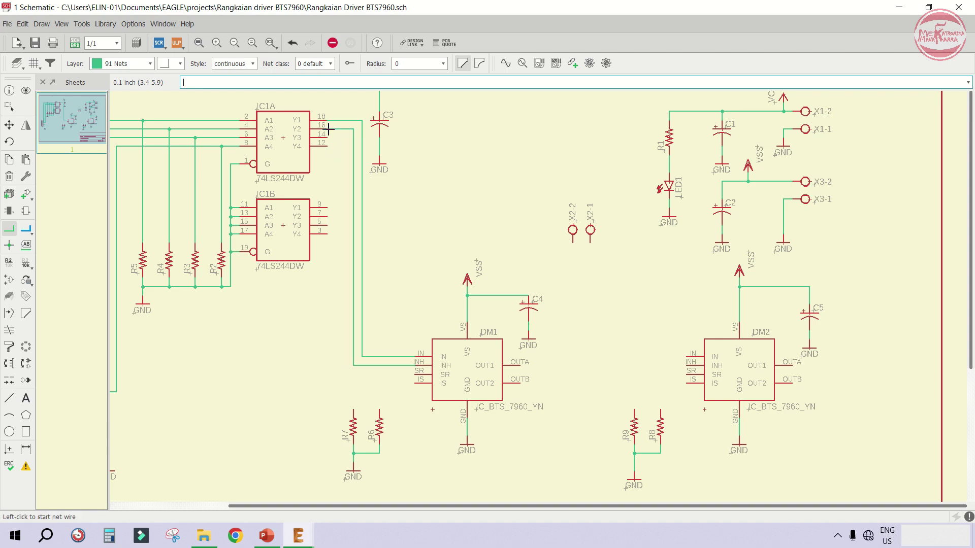
# Wire DM2's IN pin to IC1A output Y3 (pin 14) and its INH pin to output Y4 (pin 12)
pyautogui.click(696, 354)
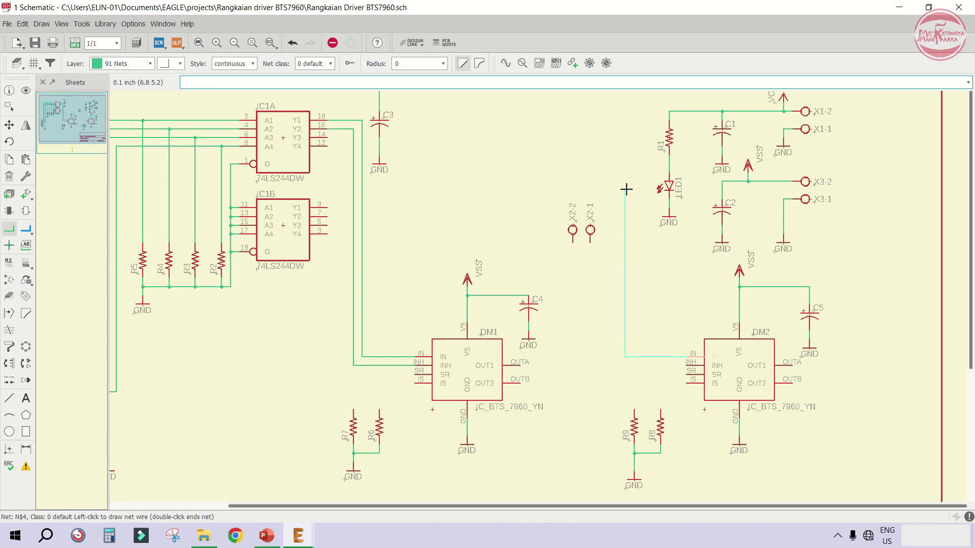
pyautogui.click(345, 177)
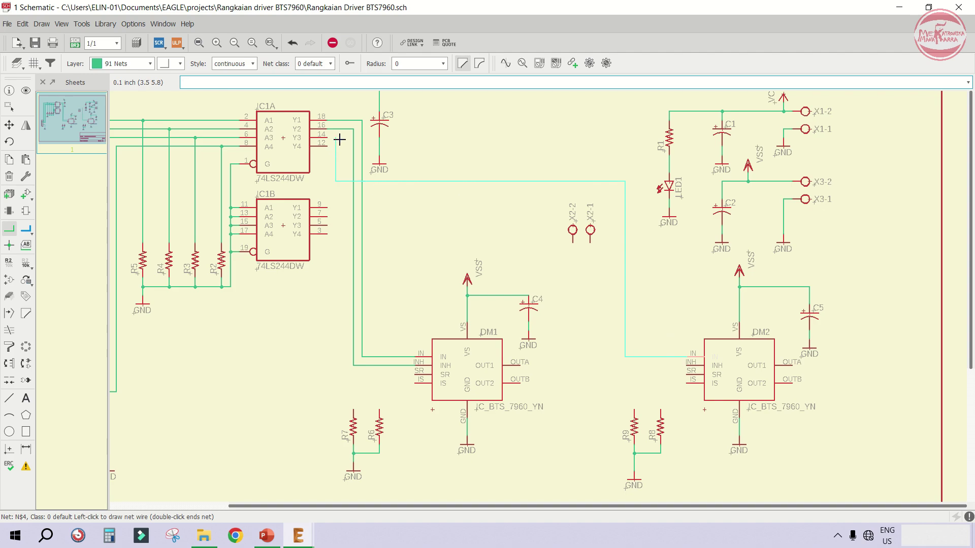
pyautogui.click(328, 138)
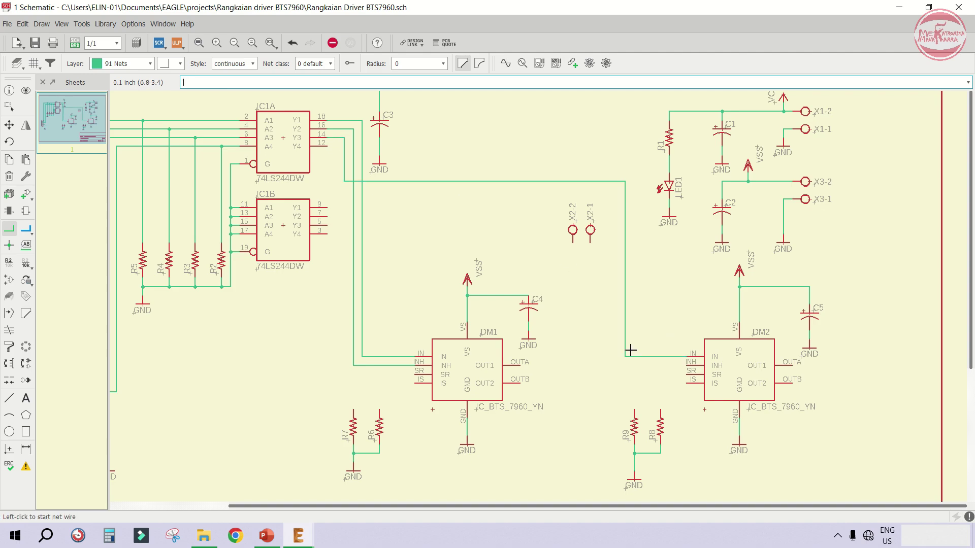
pyautogui.click(687, 366)
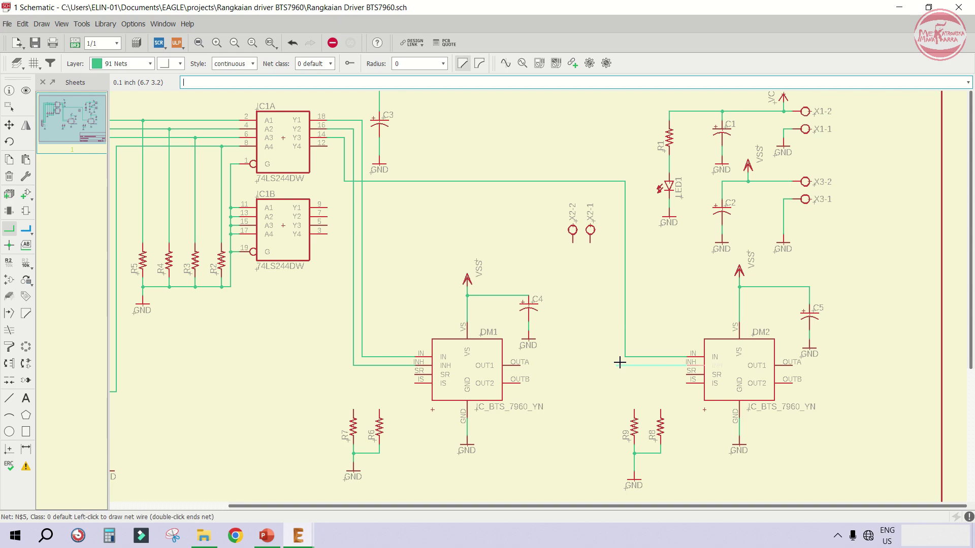
pyautogui.click(616, 190)
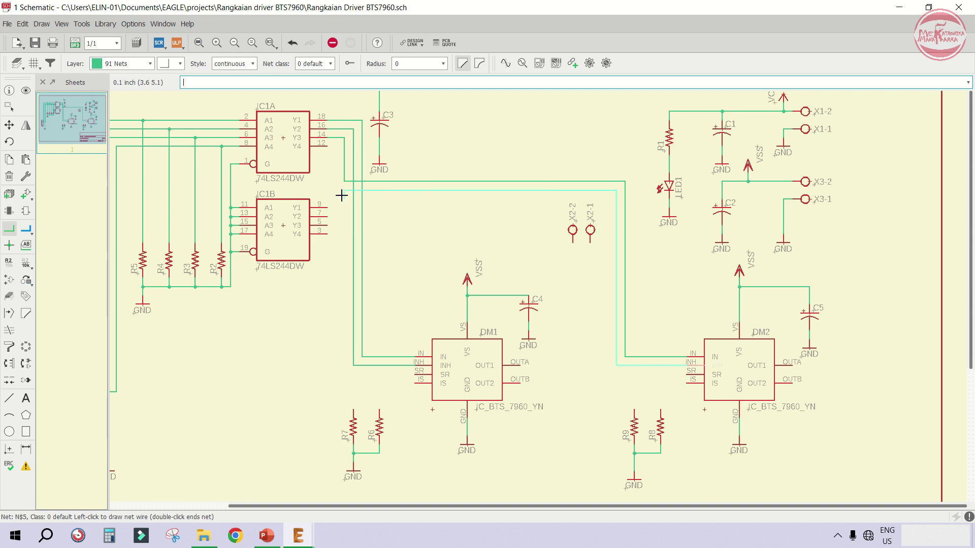
pyautogui.click(329, 146)
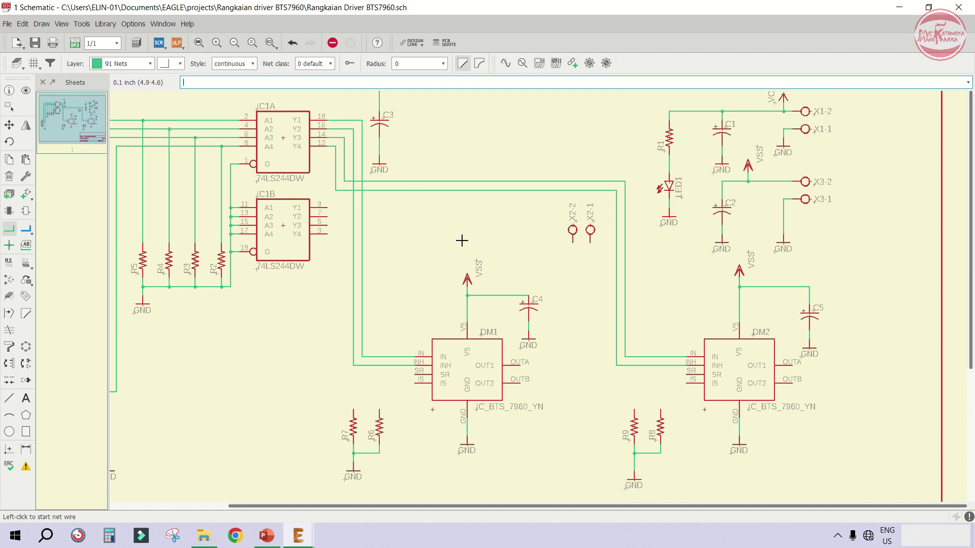
pyautogui.scroll(2, 588, 317)
pyautogui.scroll(-2, 370, 178)
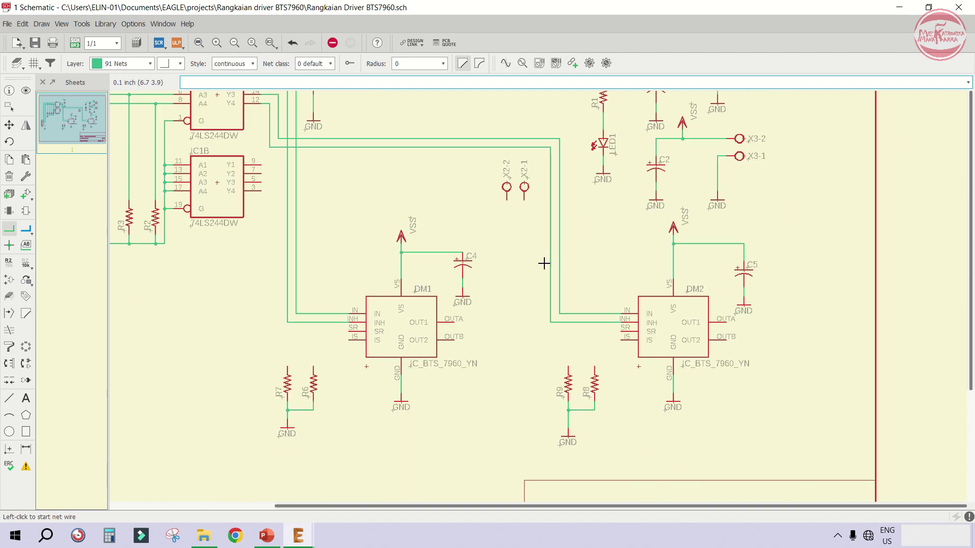
pyautogui.scroll(3, 452, 330)
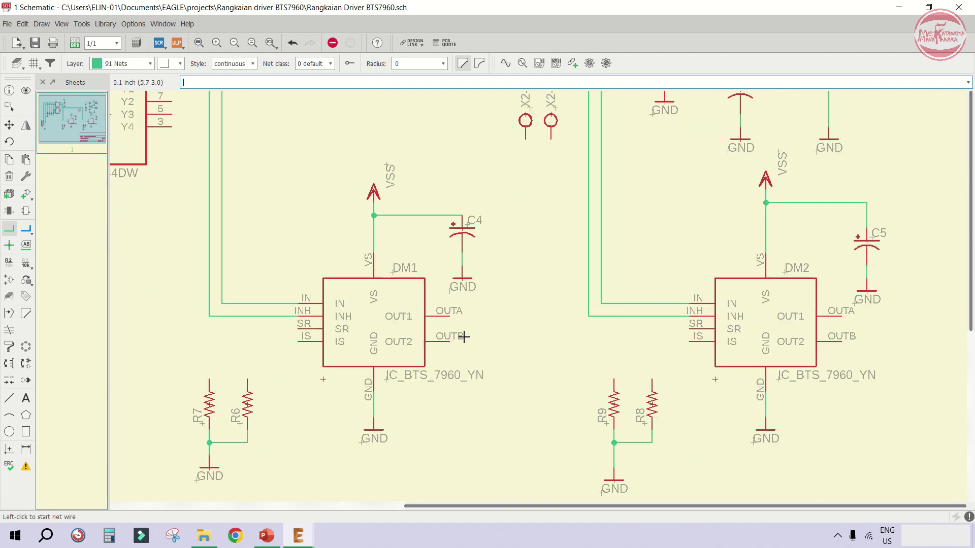
# Wire DM1's OUTA and OUTB pins together and connect them to terminal X2-2
pyautogui.click(446, 312)
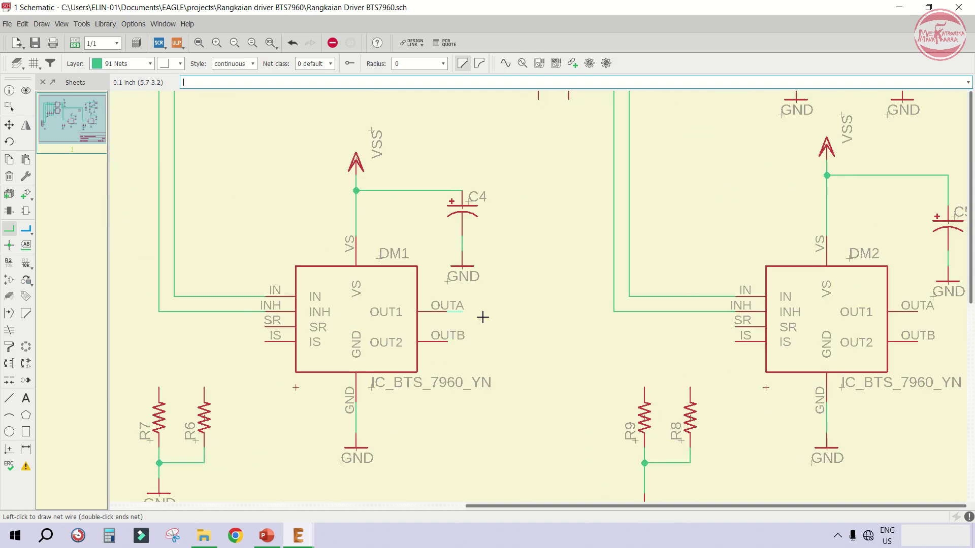
pyautogui.click(449, 342)
pyautogui.scroll(-3, 426, 330)
pyautogui.scroll(2, 454, 240)
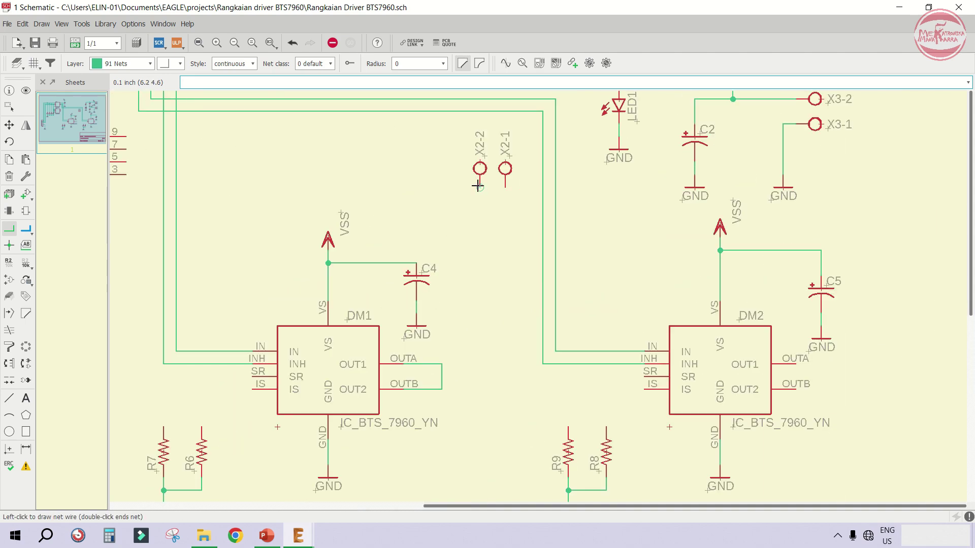
pyautogui.click(442, 364)
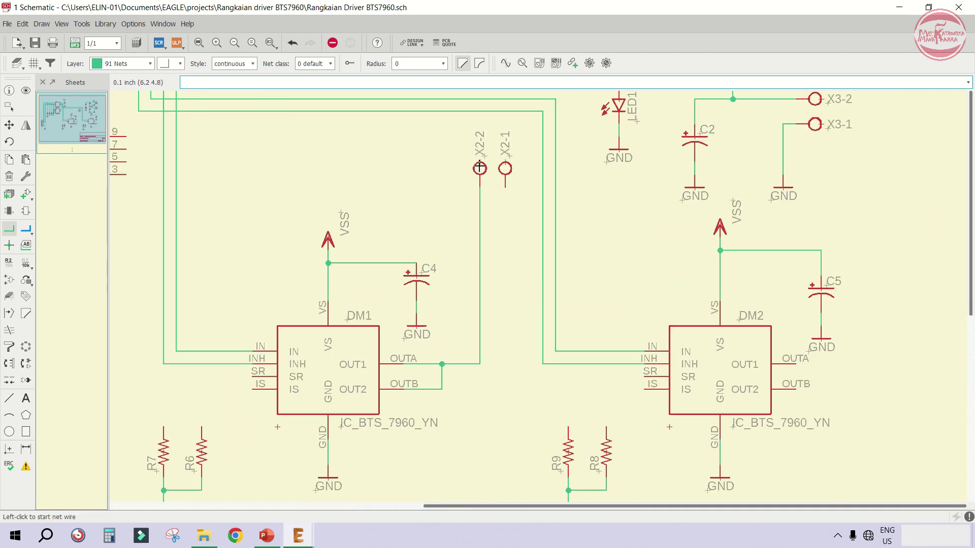
# Route a net from terminal X2-1 around DM2 to its OUTA and OUTB pins
pyautogui.click(506, 188)
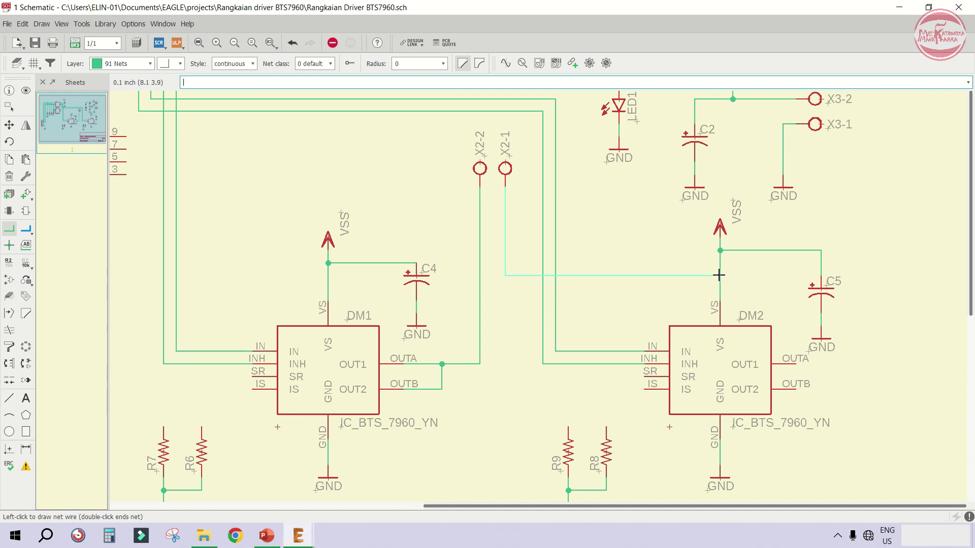
pyautogui.click(793, 302)
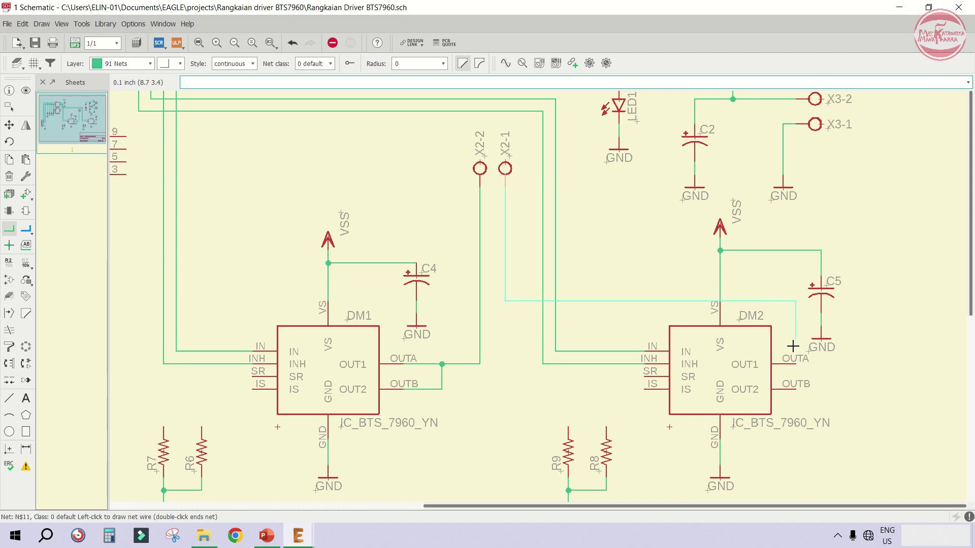
pyautogui.click(797, 389)
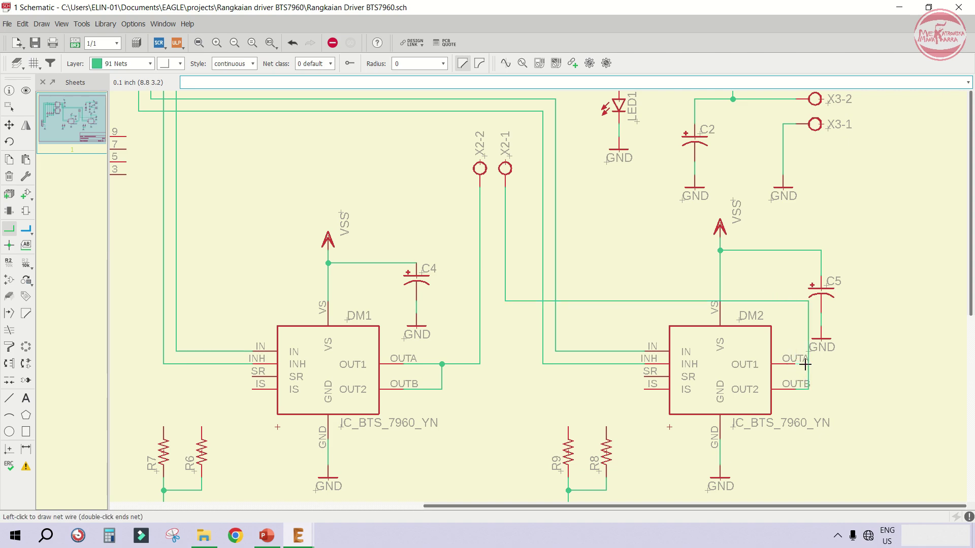
pyautogui.scroll(2, 798, 376)
pyautogui.scroll(-3, 479, 290)
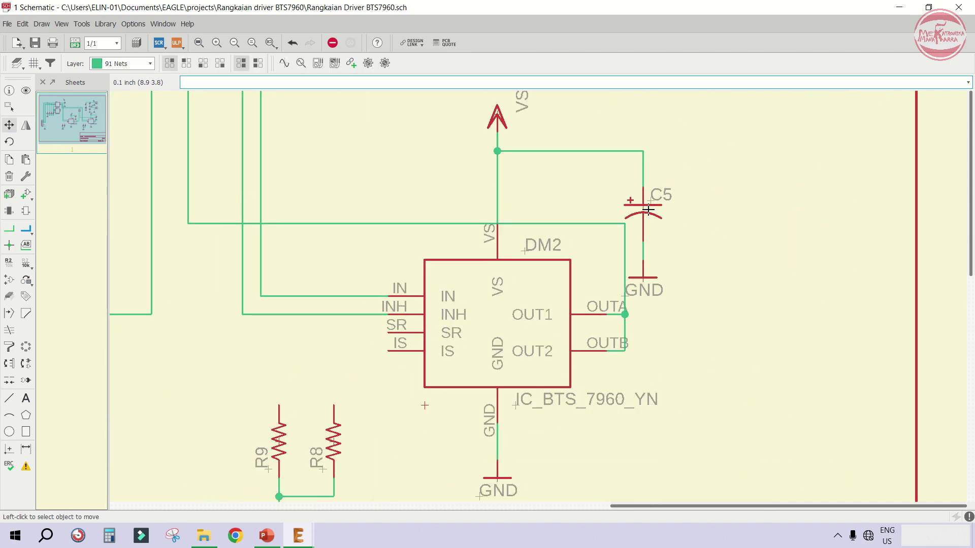
# Move capacitor C5 and its GND symbol further right, clear of DM2's output wire
pyautogui.click(648, 210)
pyautogui.click(697, 210)
pyautogui.click(644, 278)
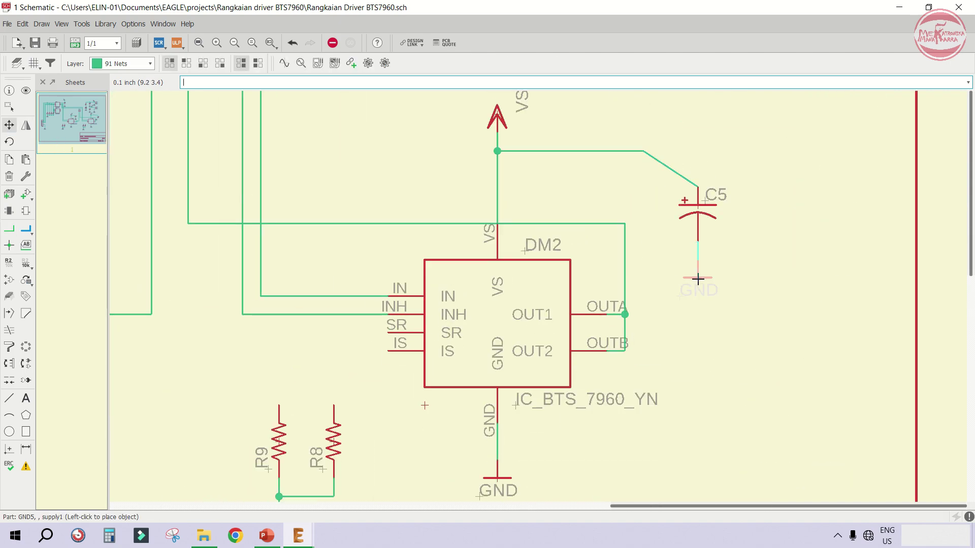
pyautogui.click(698, 279)
# Shift the wires joining DM2's OUTA and OUTB slightly right, clear of the pin labels, keeping the segments straight
pyautogui.click(625, 266)
pyautogui.click(642, 265)
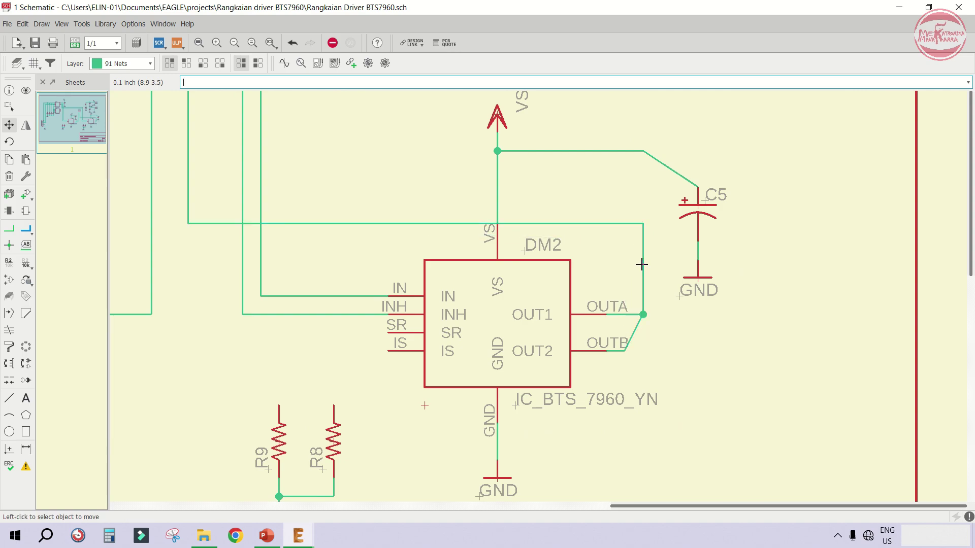
pyautogui.click(633, 340)
pyautogui.click(647, 340)
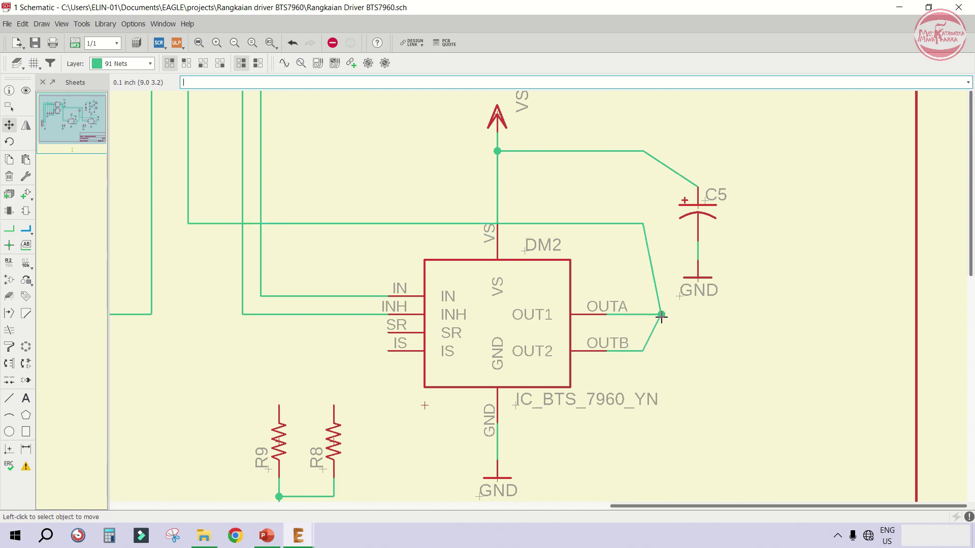
pyautogui.click(643, 315)
pyautogui.click(645, 316)
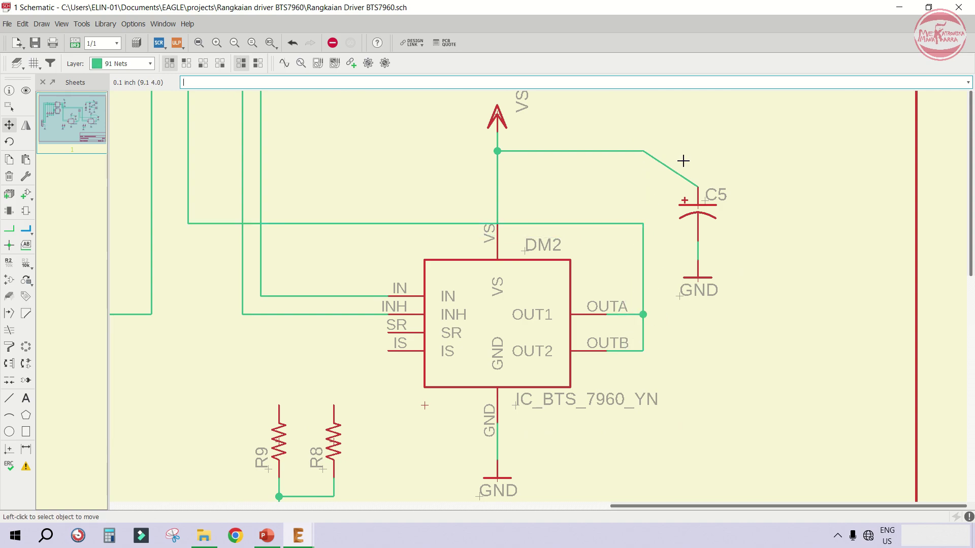
# Move the corner of DM2's VSS wire directly above C5 so its segments run straight
pyautogui.click(644, 151)
pyautogui.click(697, 151)
pyautogui.scroll(-1, 650, 223)
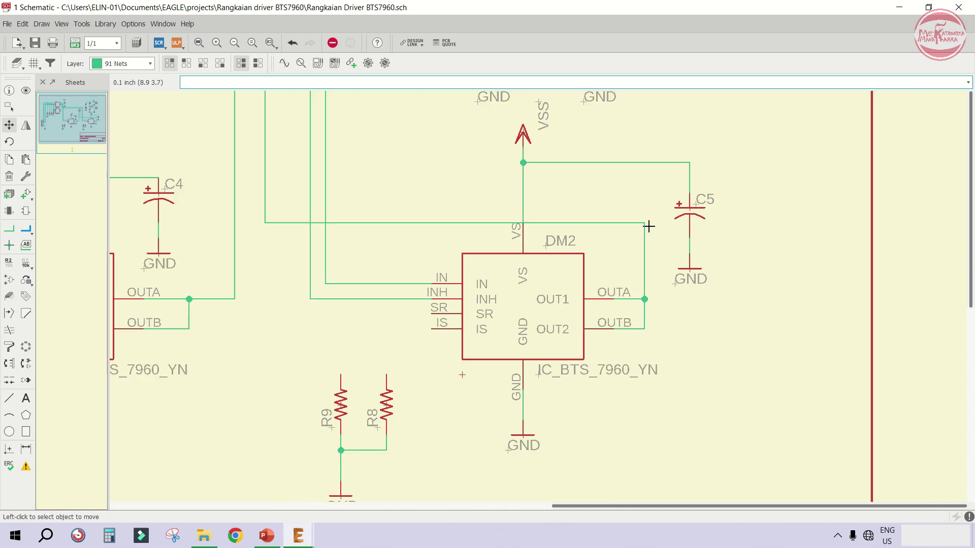
# Wire DM1's SR pin to resistor R7 and DM2's SR pin to resistor R9
pyautogui.scroll(-3, 649, 226)
pyautogui.scroll(2, 540, 290)
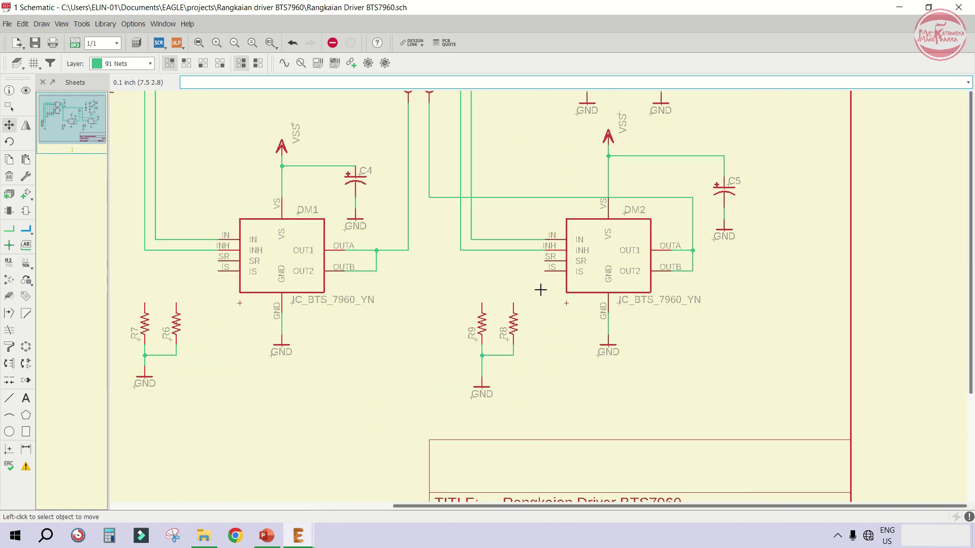
pyautogui.scroll(-1, 596, 270)
pyautogui.scroll(2, 237, 288)
pyautogui.scroll(1, 322, 255)
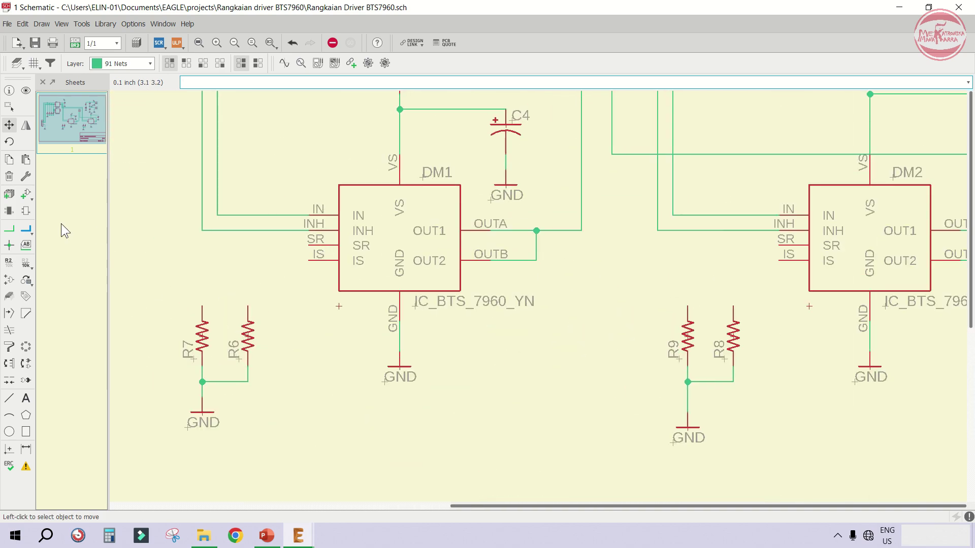
pyautogui.click(9, 229)
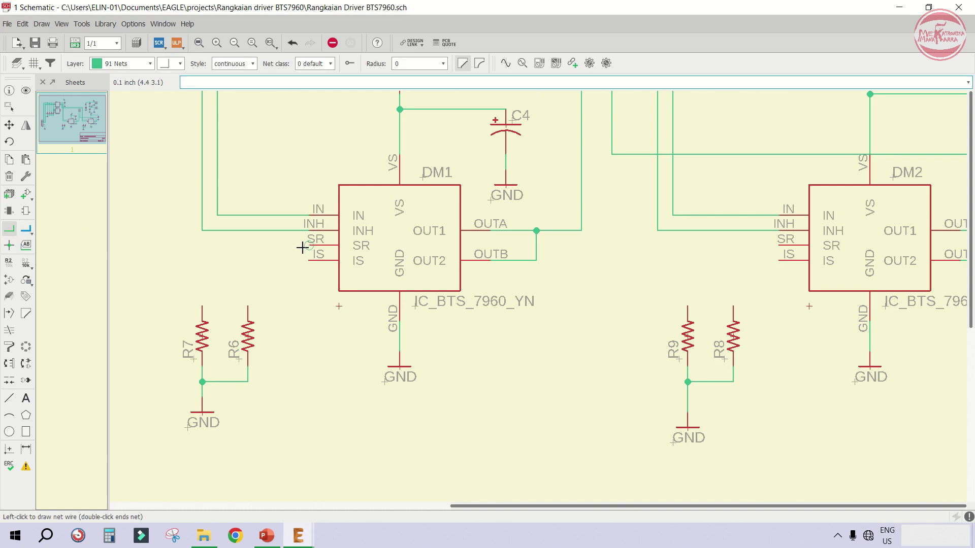
pyautogui.doubleClick(202, 306)
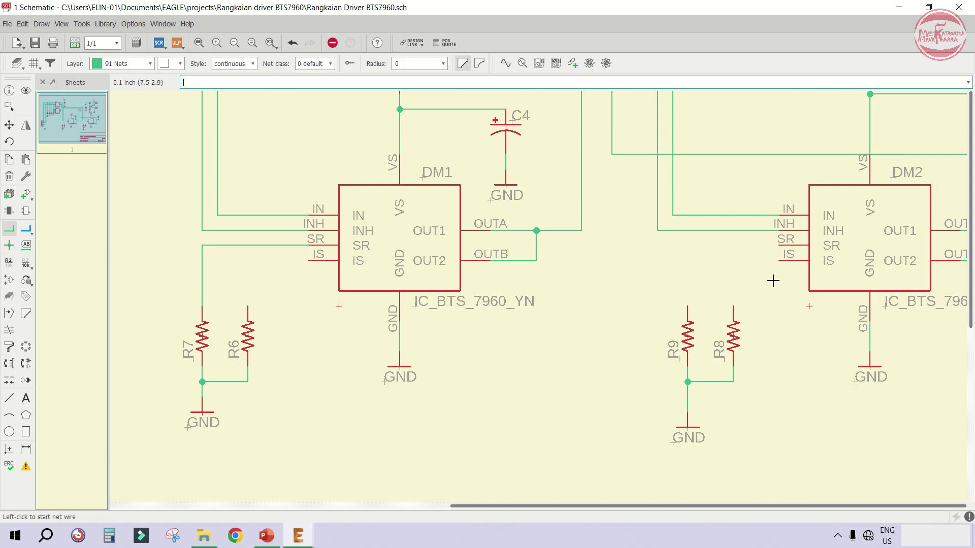
pyautogui.click(780, 245)
pyautogui.doubleClick(687, 306)
# Wire DM1's IS pin to resistor R6 and DM2's IS pin to resistor R8
pyautogui.click(310, 261)
pyautogui.doubleClick(249, 307)
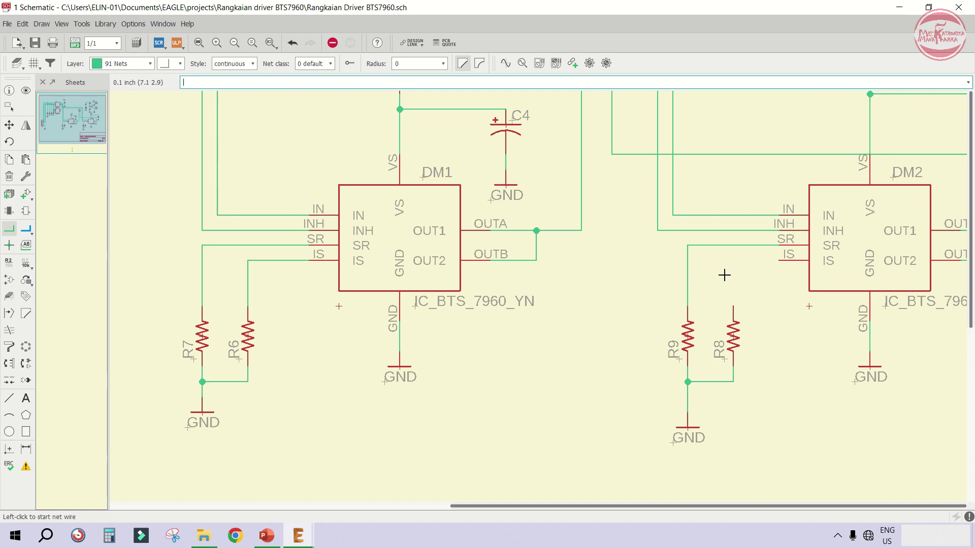
pyautogui.click(780, 260)
pyautogui.doubleClick(733, 306)
# Route a net from the junction of DM1's IS pin and R6 to pin 4 of header JP1
pyautogui.scroll(-2, 827, 266)
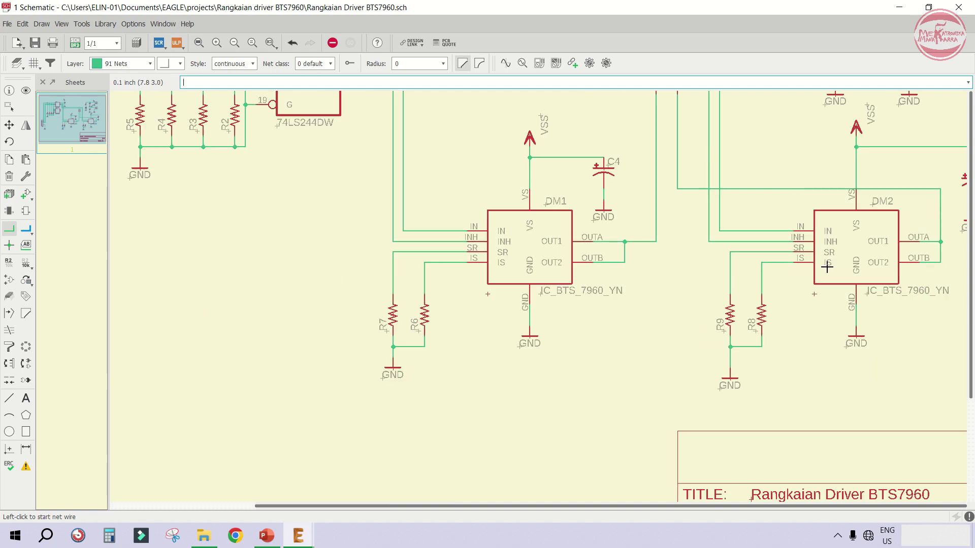
pyautogui.scroll(-2, 827, 267)
pyautogui.scroll(1, 544, 266)
pyautogui.click(603, 264)
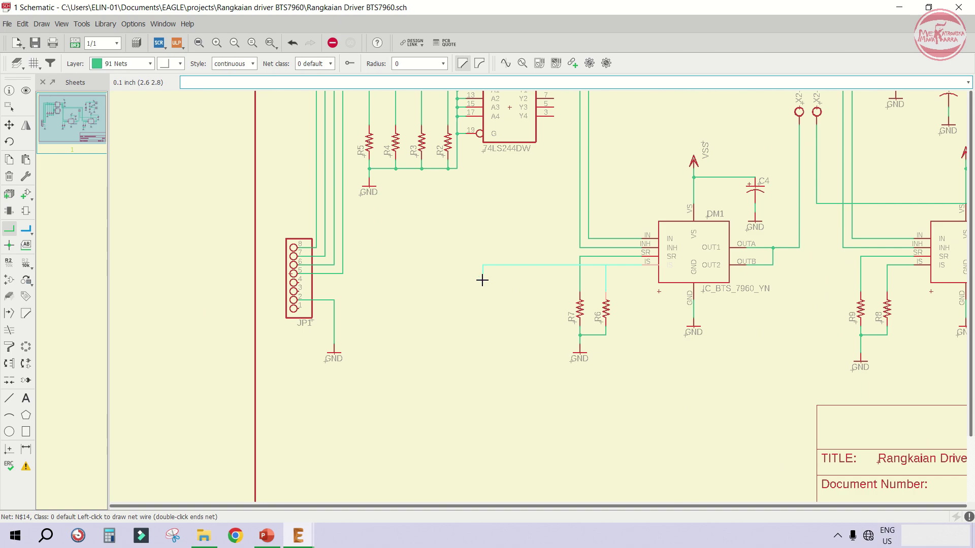
pyautogui.scroll(1, 400, 279)
pyautogui.click(351, 282)
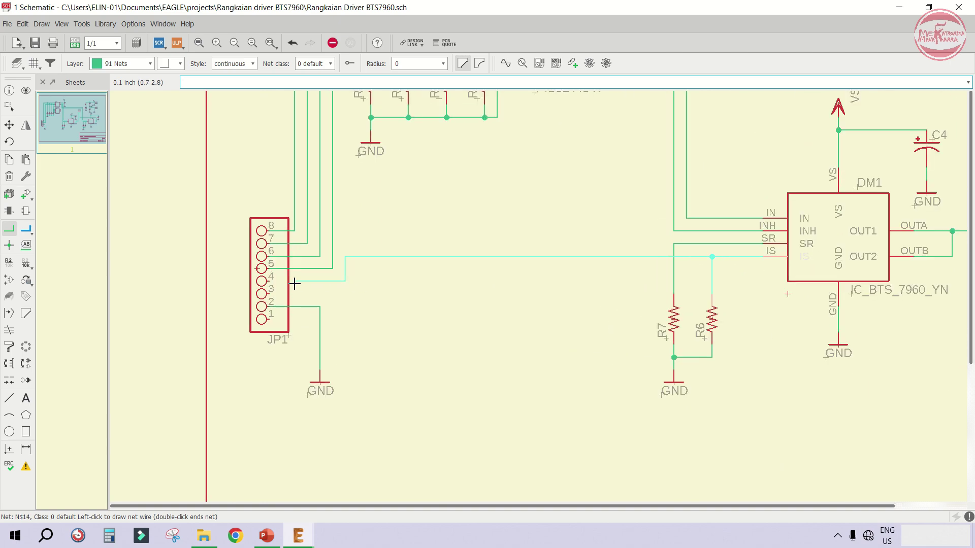
pyautogui.click(275, 281)
# Route a net from the junction of DM2's IS pin and R8, passing below R6 and R7, to JP1 pin 3
pyautogui.scroll(-1, 316, 284)
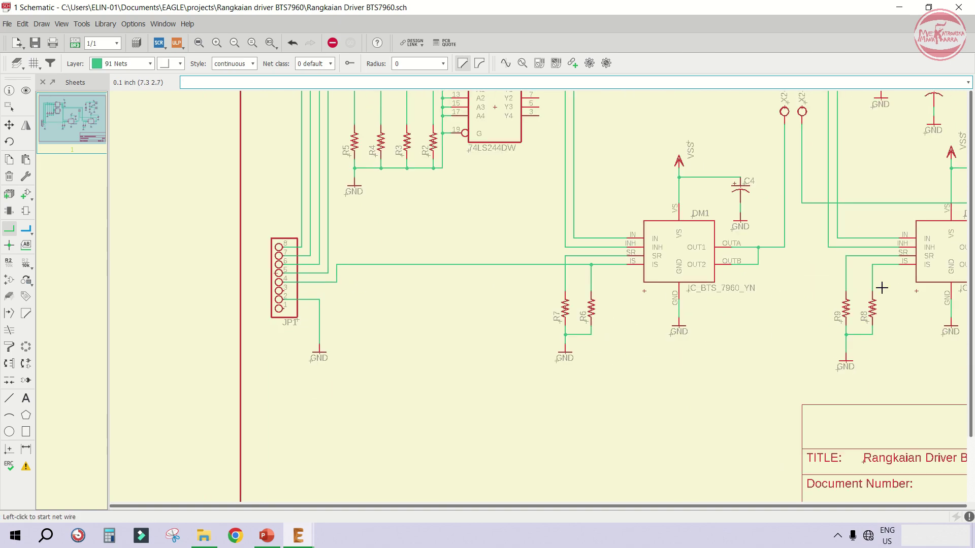
pyautogui.scroll(1, 881, 288)
pyautogui.click(872, 260)
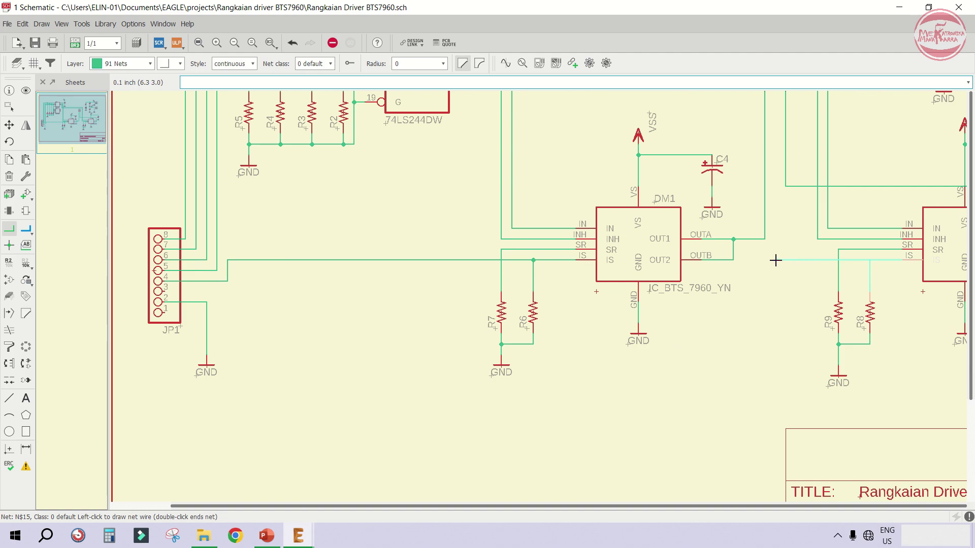
pyautogui.click(761, 379)
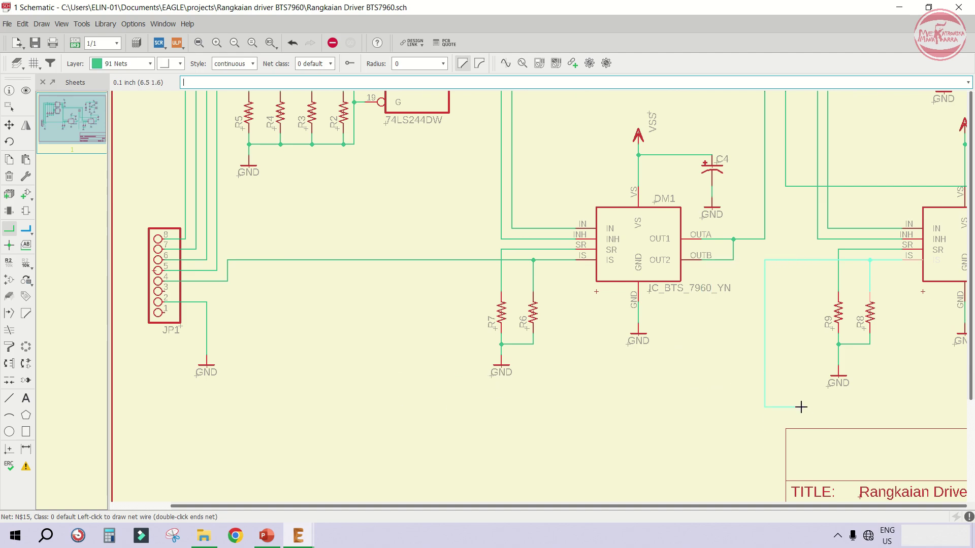
pyautogui.click(396, 386)
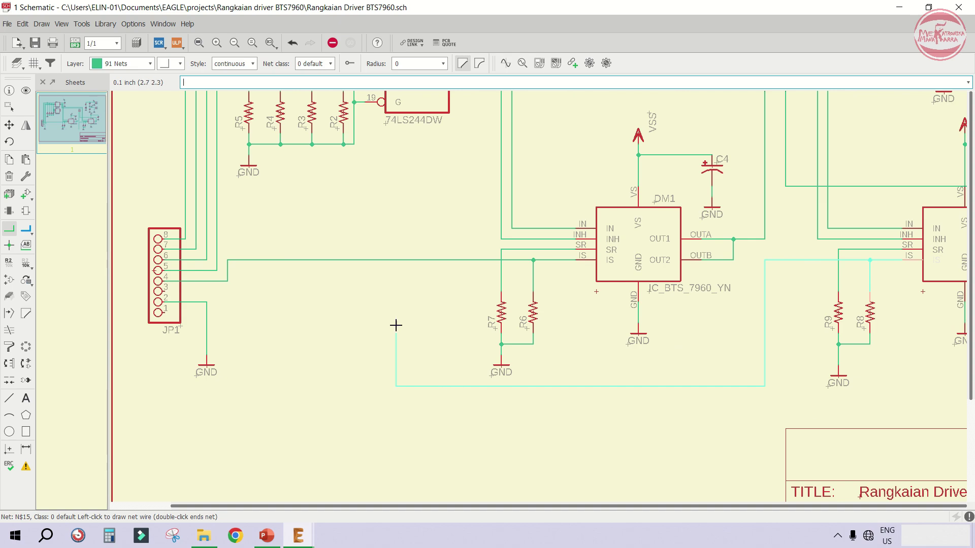
pyautogui.click(229, 295)
pyautogui.click(160, 290)
# Save the schematic with the completed driver wiring
pyautogui.scroll(-4, 453, 294)
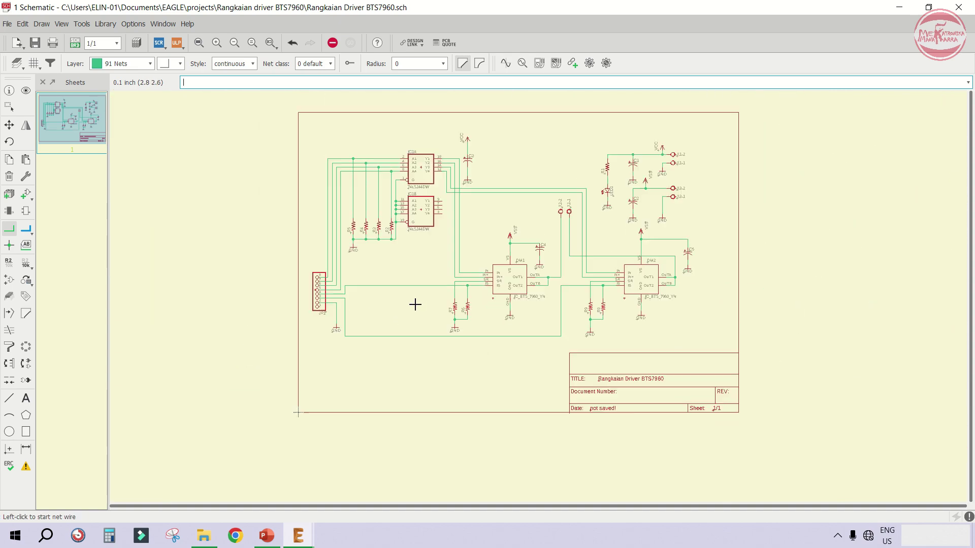
pyautogui.scroll(2, 611, 210)
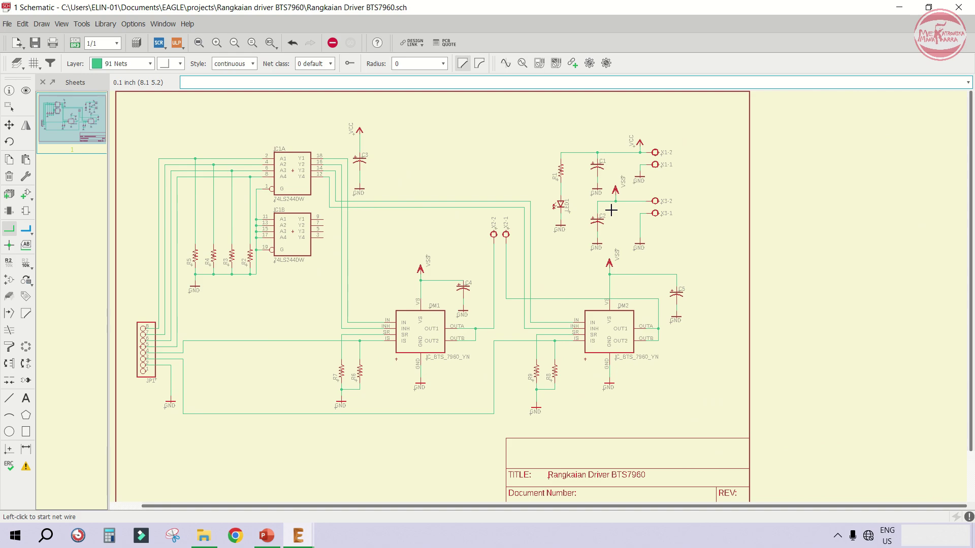
pyautogui.click(37, 42)
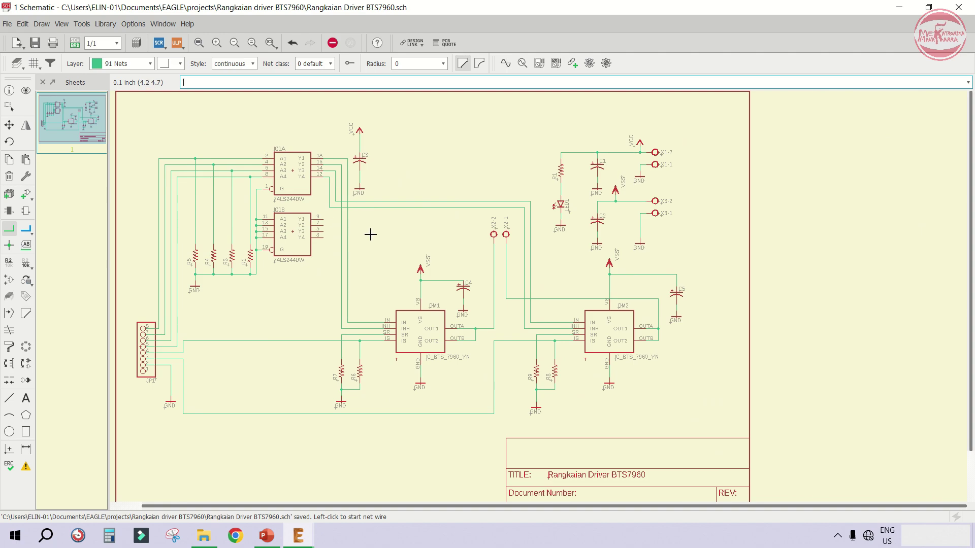
# Copy the VCC supply symbol from the power input section and place the copy to the right of header JP1
pyautogui.scroll(1, 370, 235)
pyautogui.scroll(-2, 346, 211)
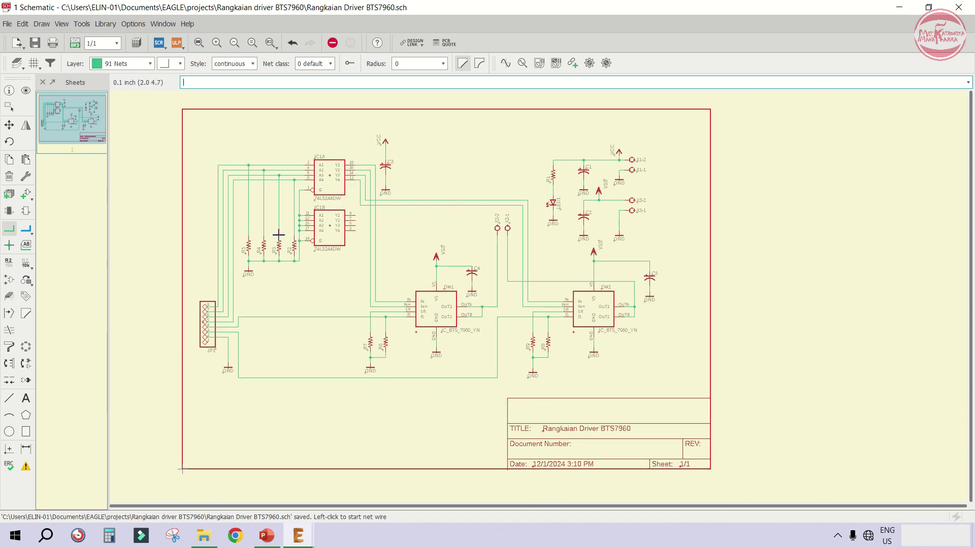
pyautogui.scroll(2, 199, 257)
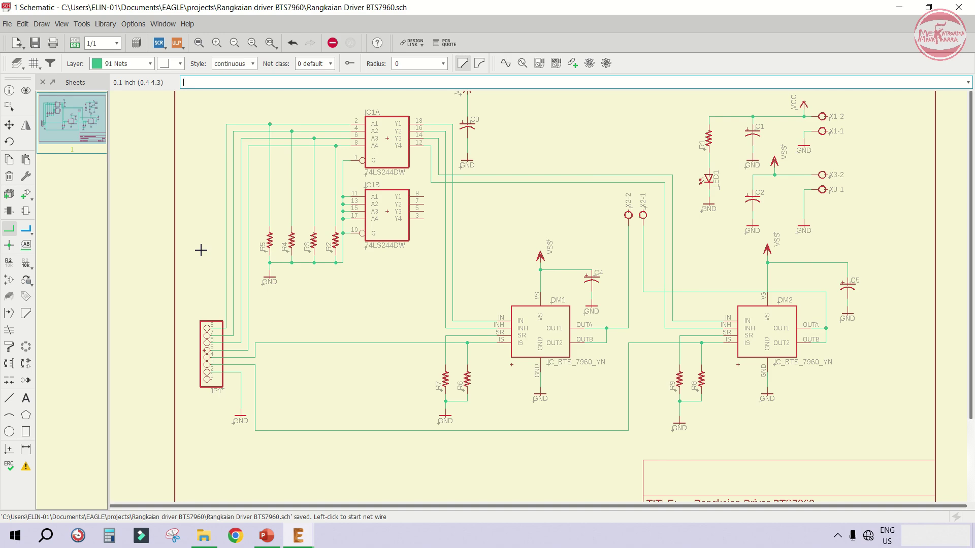
pyautogui.scroll(2, 206, 379)
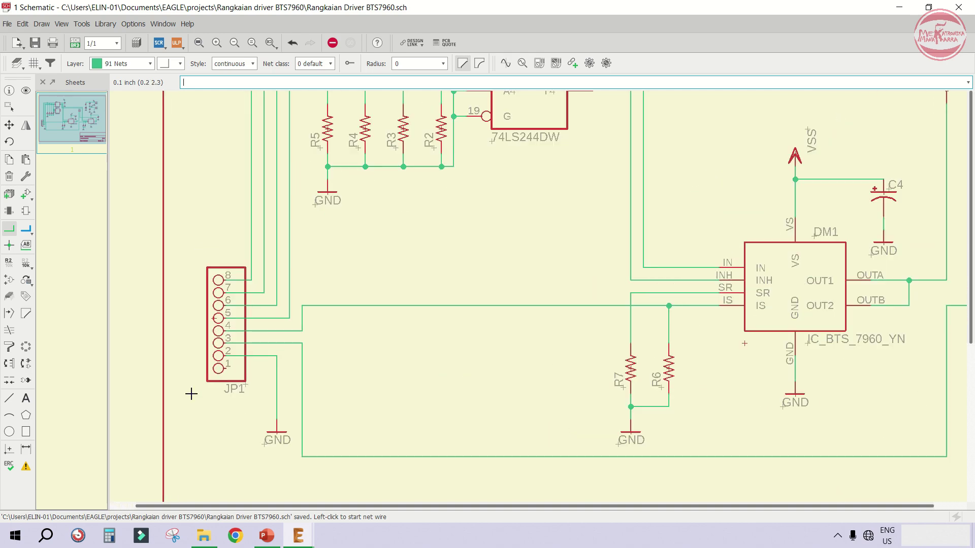
pyautogui.scroll(-2, 175, 371)
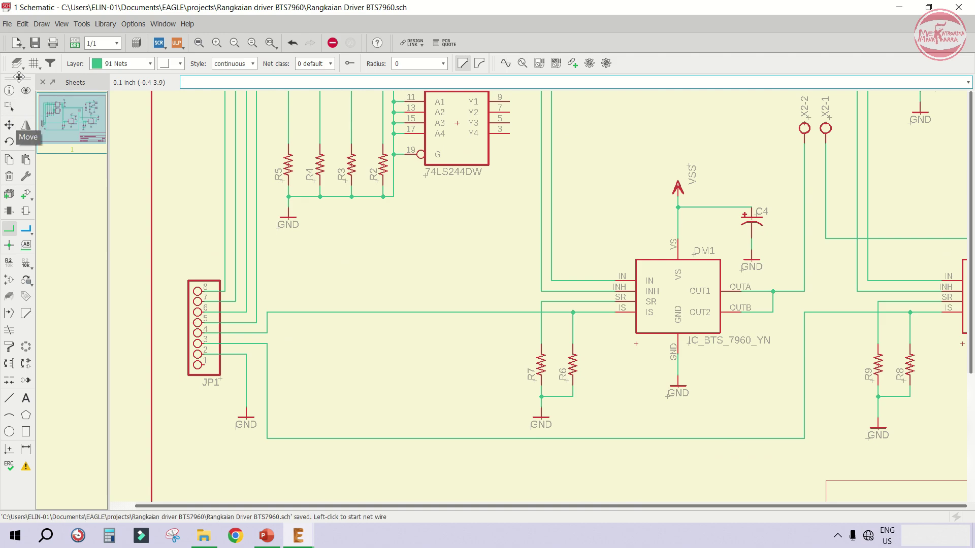
pyautogui.click(14, 163)
pyautogui.scroll(-3, 215, 275)
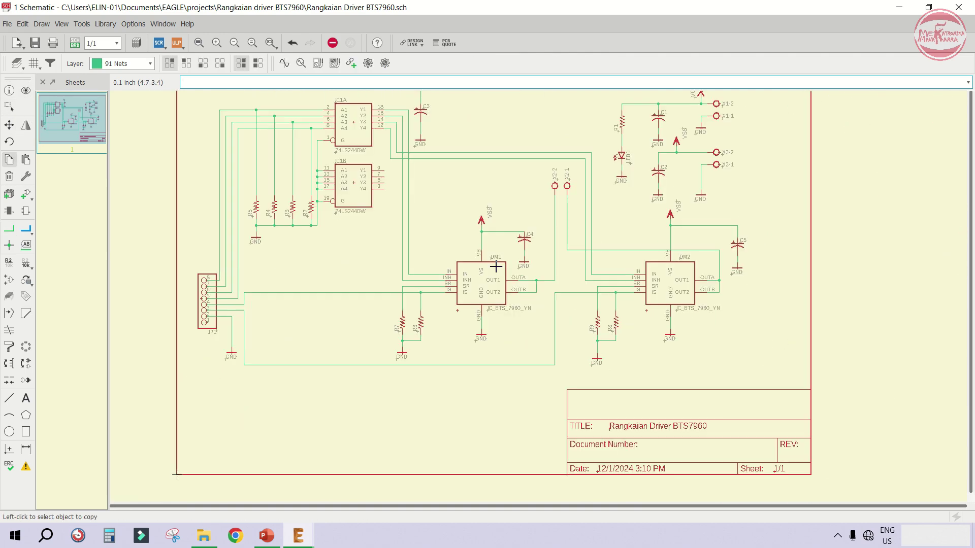
pyautogui.scroll(-1, 552, 289)
pyautogui.scroll(2, 652, 123)
pyautogui.click(685, 125)
pyautogui.scroll(-2, 707, 144)
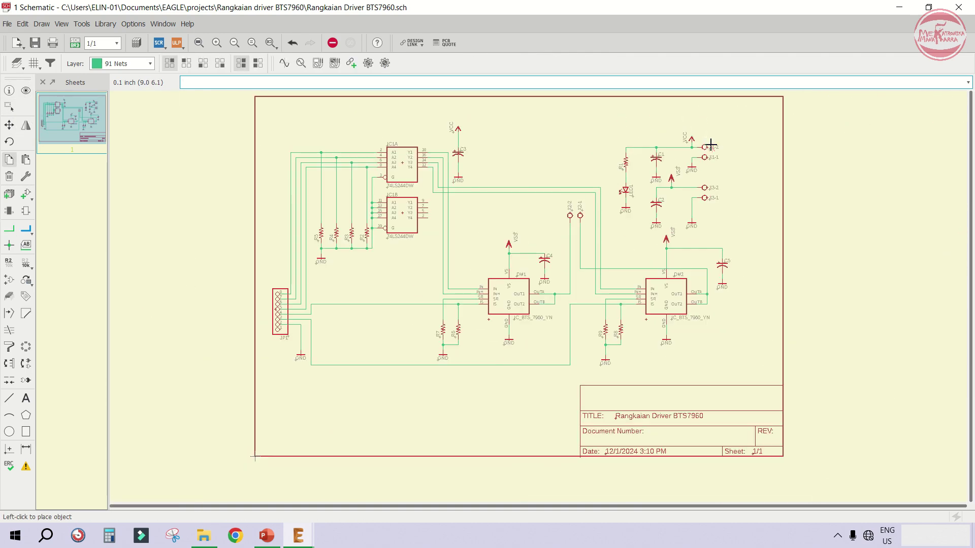
pyautogui.scroll(4, 305, 331)
pyautogui.scroll(2, 321, 340)
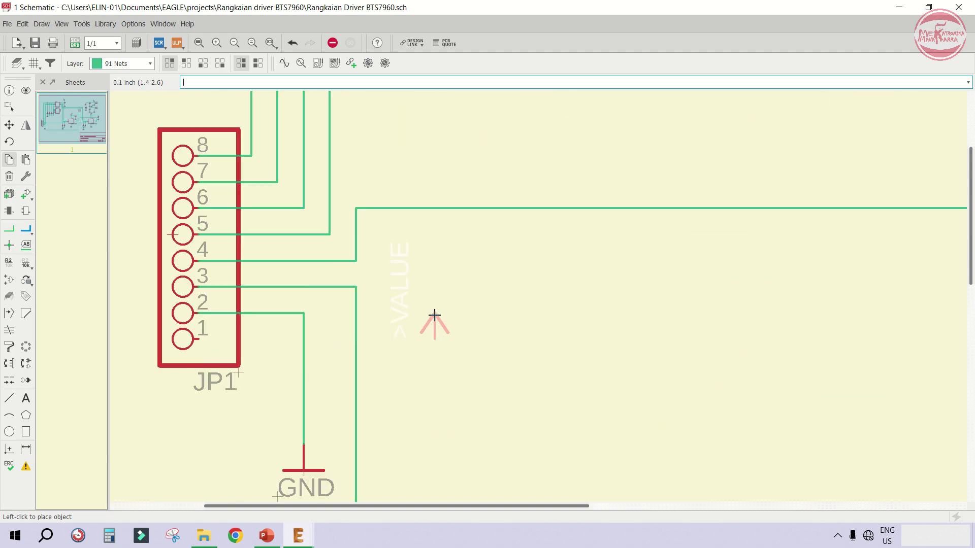
pyautogui.click(434, 325)
# Connect pin 1 of header JP1 to the copied VCC supply symbol with a straight horizontal net
pyautogui.click(9, 228)
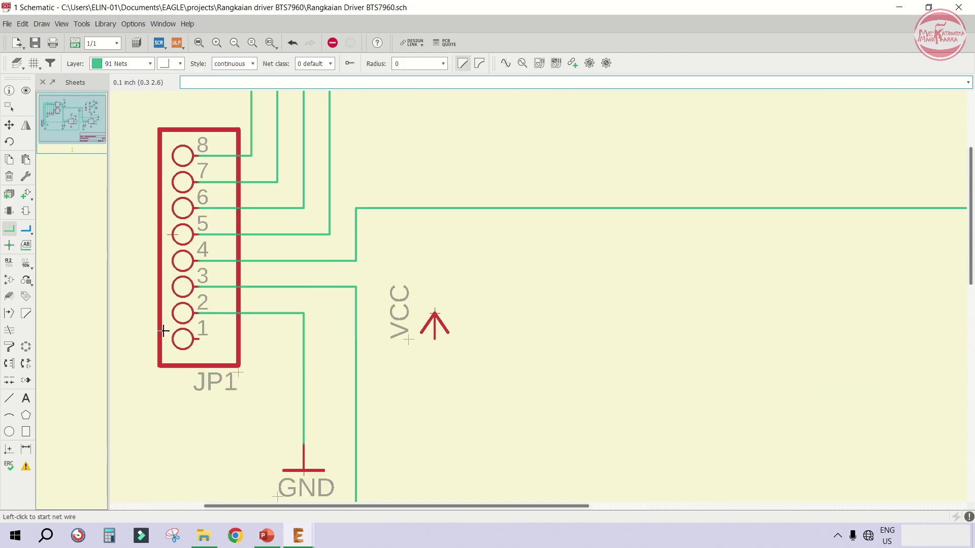
pyautogui.click(196, 339)
pyautogui.click(437, 349)
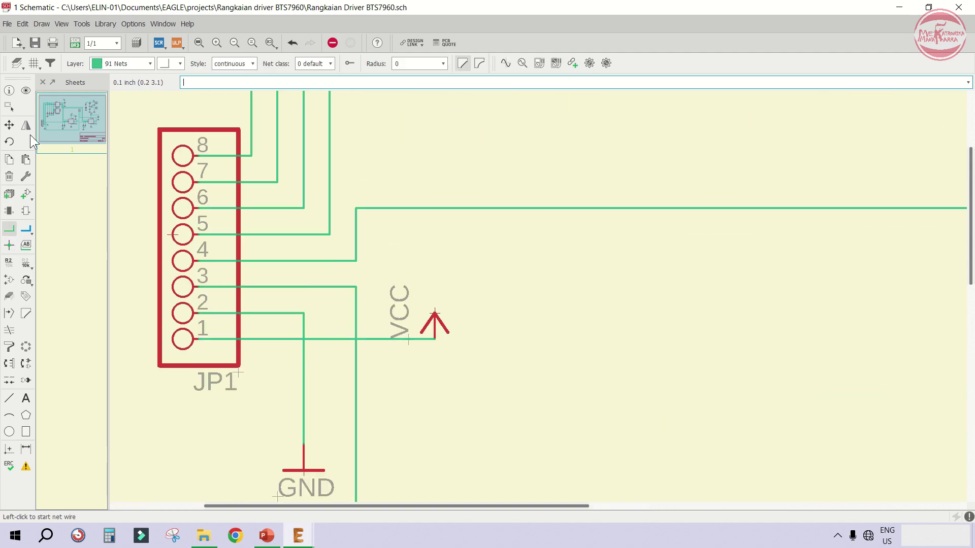
# Rotate the VCC symbol beside JP1 so its arrow points right and place it in line with the pin 1 net
pyautogui.press('F7')
pyautogui.click(436, 312)
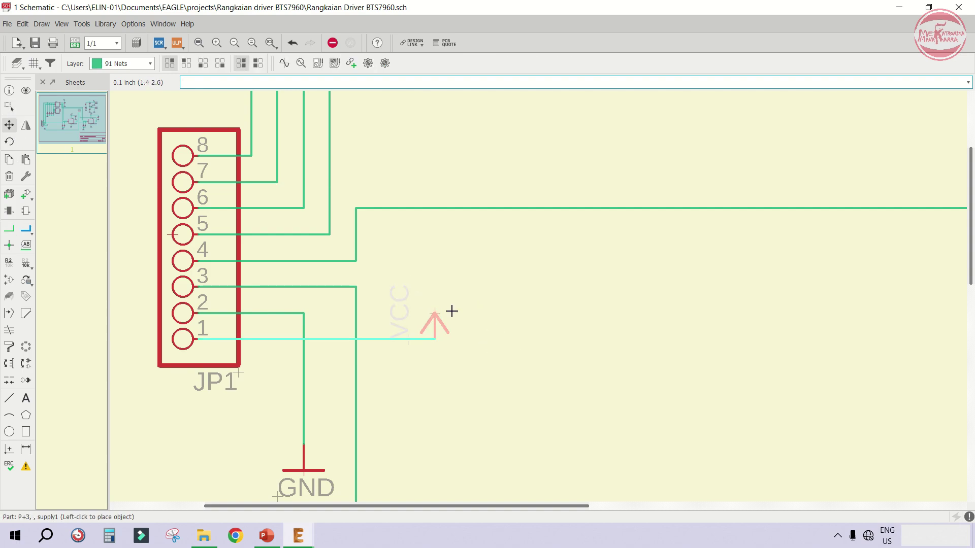
pyautogui.rightClick(479, 307)
pyautogui.rightClick(476, 308)
pyautogui.rightClick(452, 320)
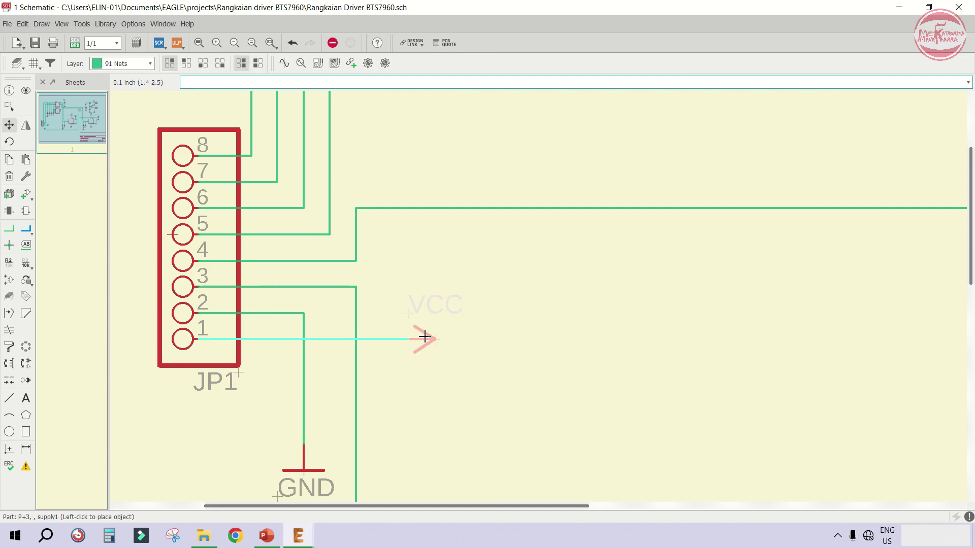
pyautogui.click(425, 337)
# Move resistor R2 and its upper and lower net junctions one 0.1 inch grid step toward R3, keeping the wires straight
pyautogui.scroll(-4, 425, 337)
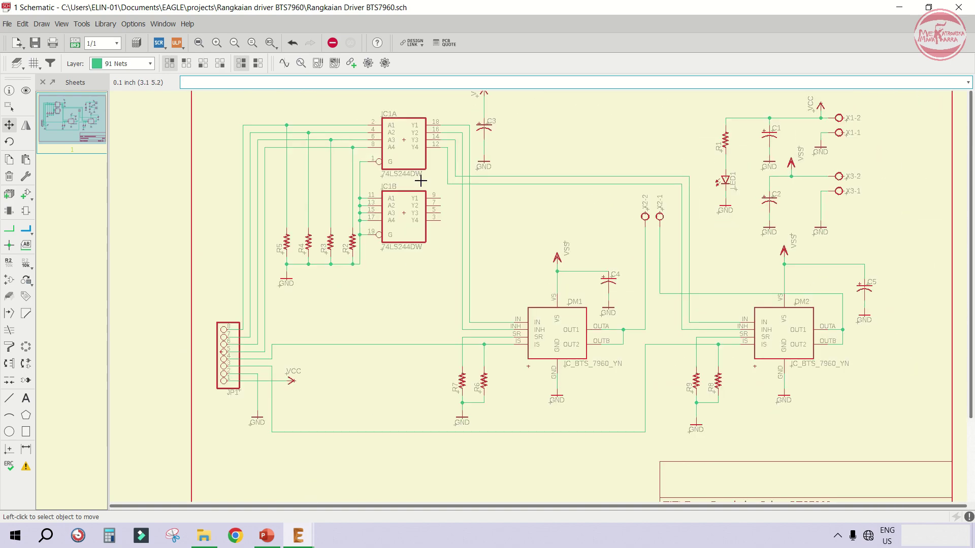
pyautogui.scroll(4, 342, 179)
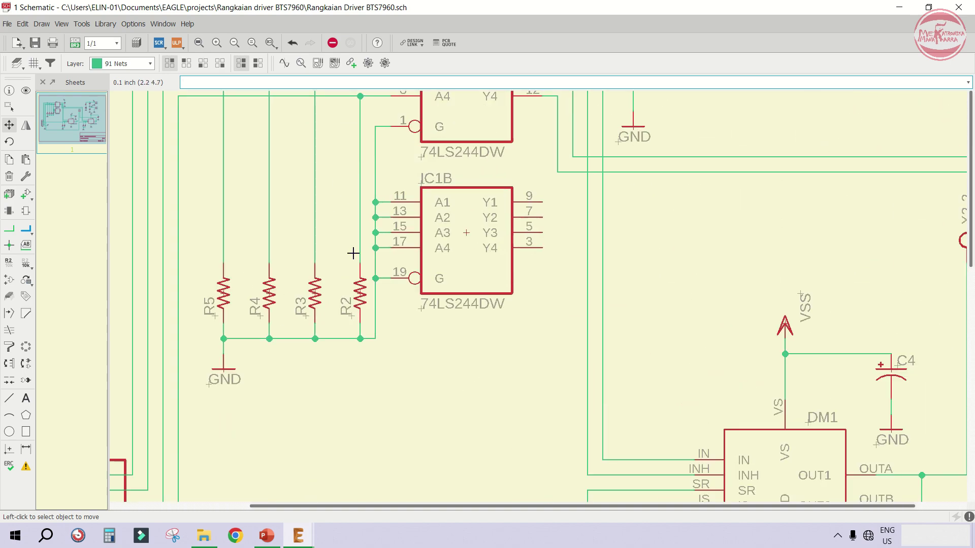
pyautogui.click(359, 294)
pyautogui.click(348, 293)
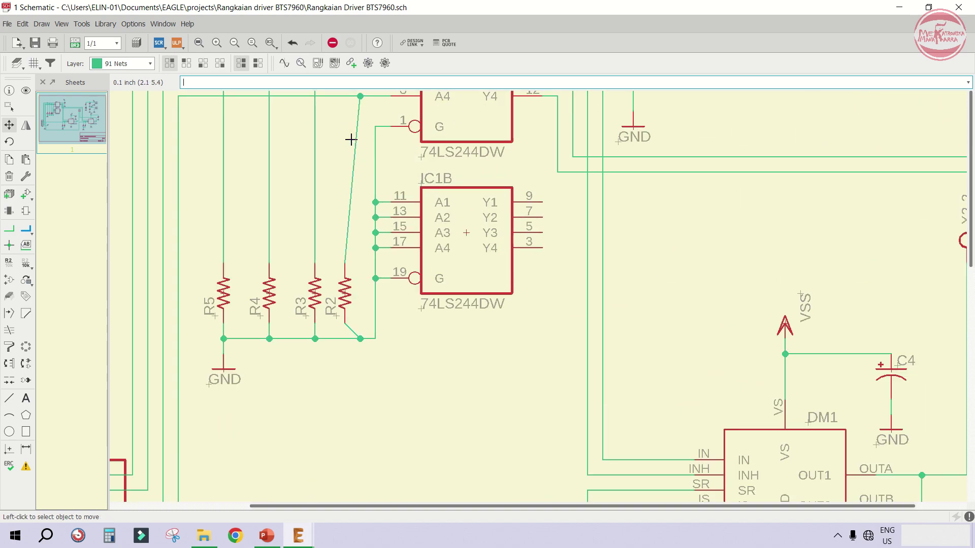
pyautogui.click(358, 113)
pyautogui.click(344, 113)
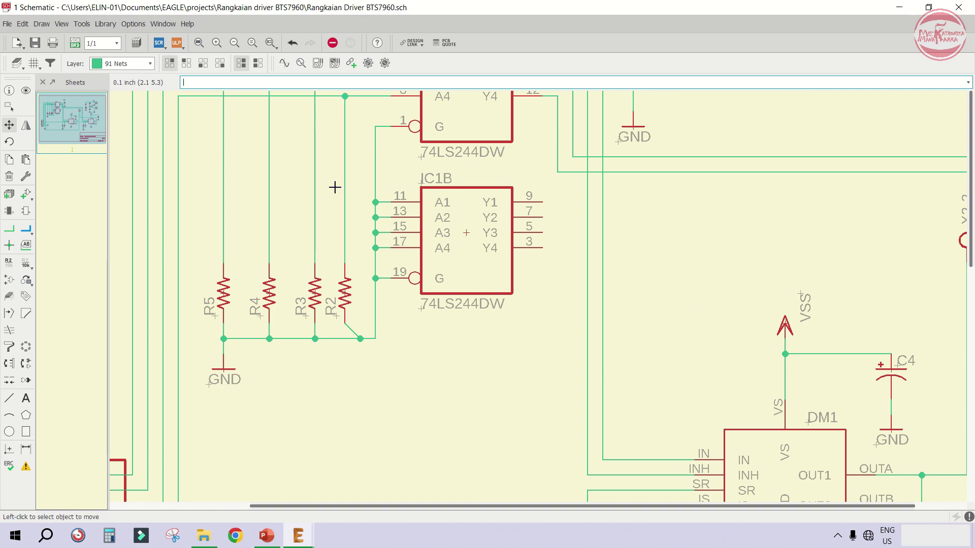
pyautogui.click(359, 336)
pyautogui.click(345, 339)
# Move output terminals X2-2 and X2-1 straight down along their nets, closer to DM1 and level with each other
pyautogui.scroll(-3, 318, 338)
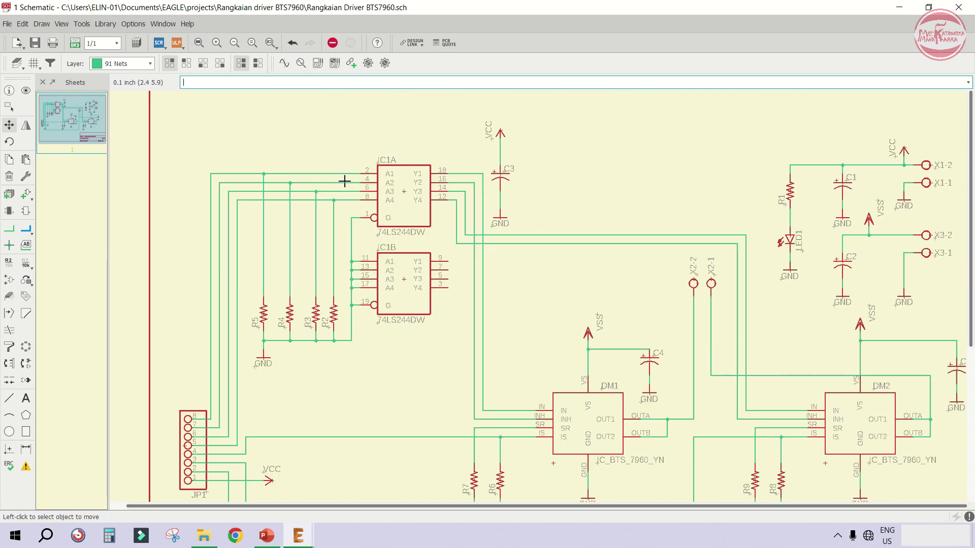
pyautogui.scroll(-3, 345, 181)
pyautogui.scroll(2, 424, 159)
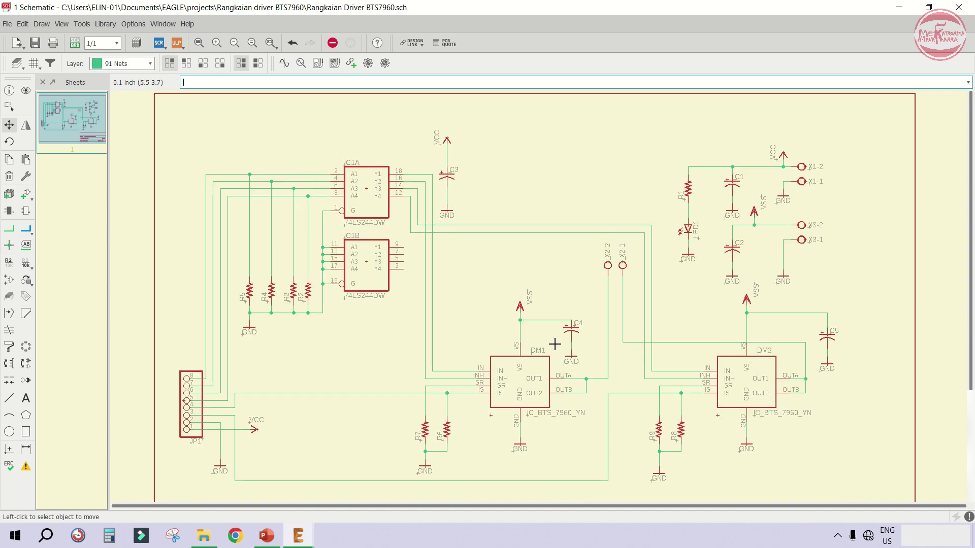
pyautogui.scroll(-1, 655, 260)
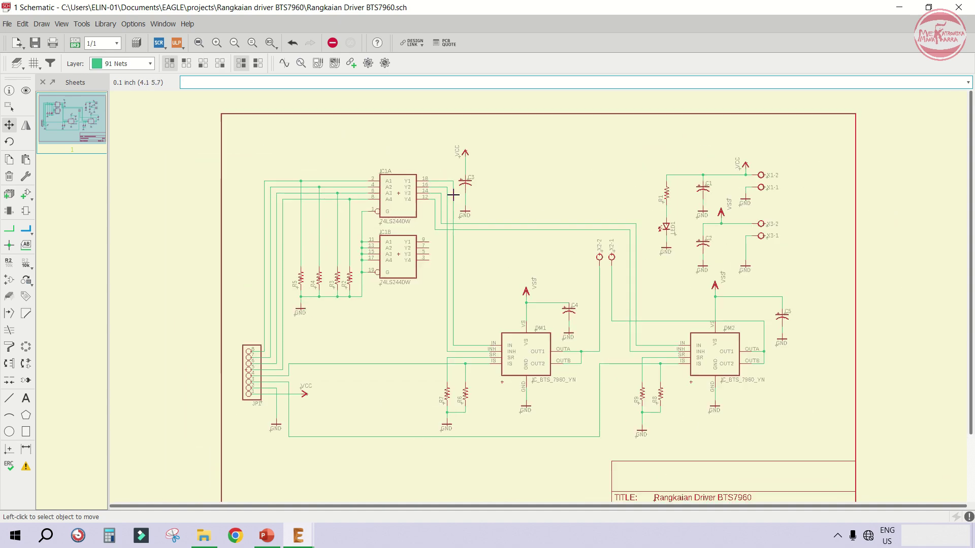
pyautogui.scroll(1, 611, 287)
pyautogui.scroll(2, 584, 249)
pyautogui.click(555, 224)
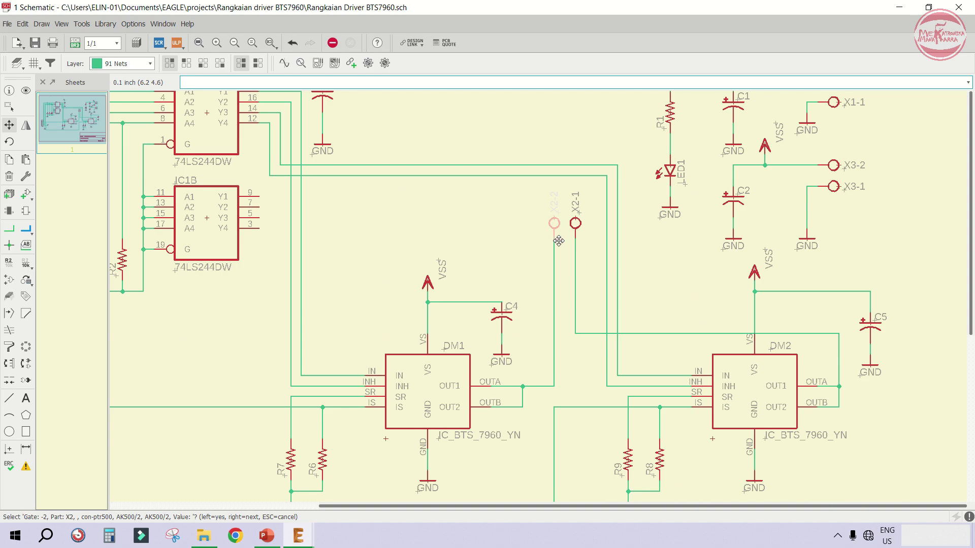
pyautogui.click(554, 274)
pyautogui.click(575, 222)
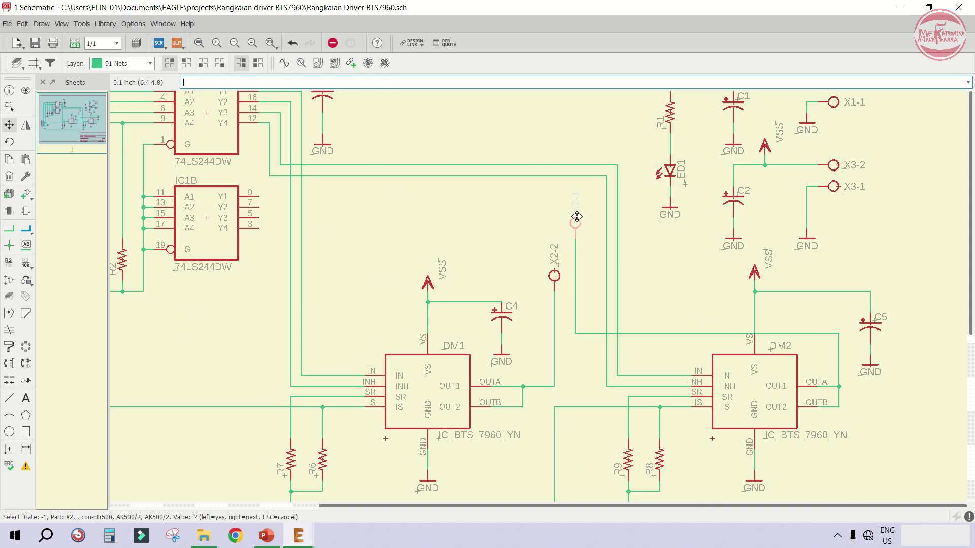
pyautogui.click(576, 268)
# Save the schematic with the tidied resistor and terminal placement
pyautogui.scroll(-2, 427, 255)
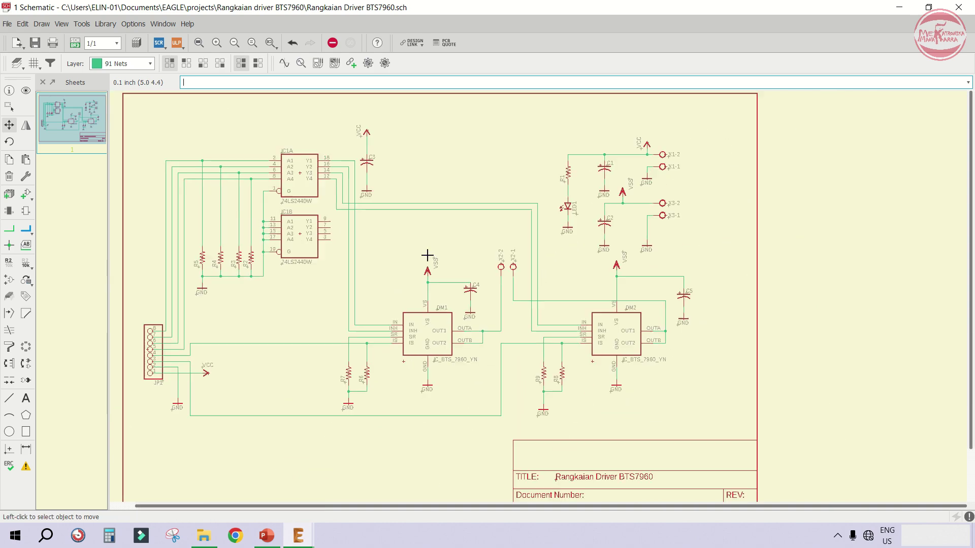
pyautogui.scroll(2, 699, 319)
pyautogui.scroll(-2, 482, 350)
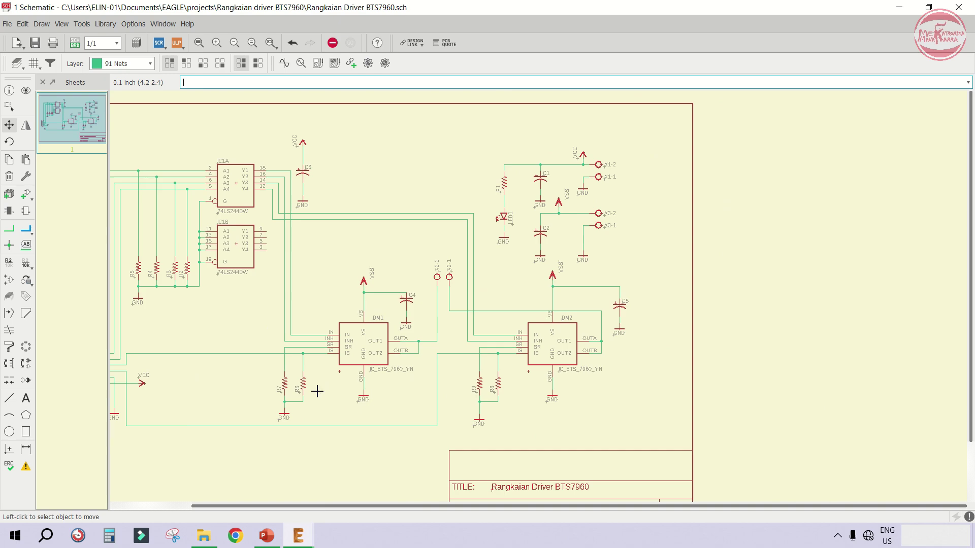
pyautogui.scroll(1, 578, 330)
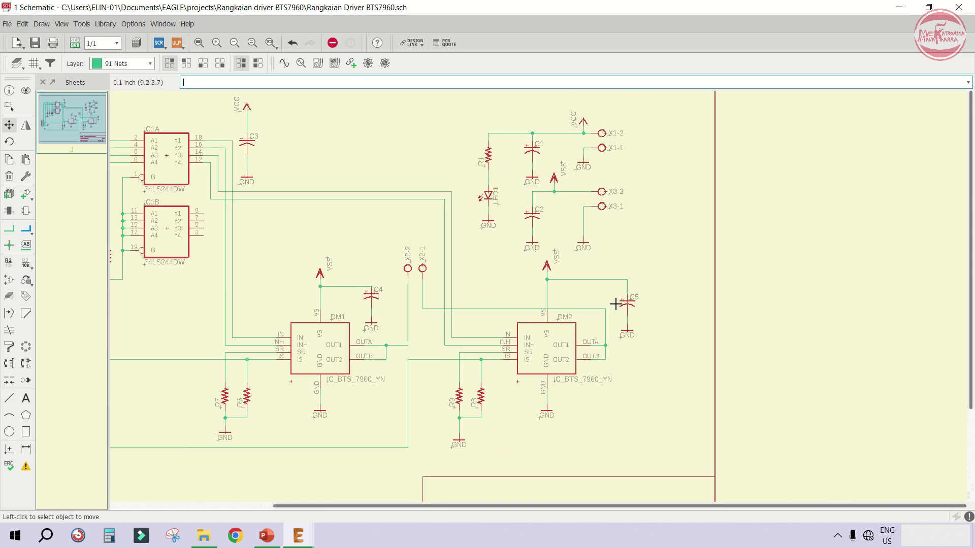
pyautogui.scroll(-2, 666, 193)
pyautogui.scroll(1, 471, 148)
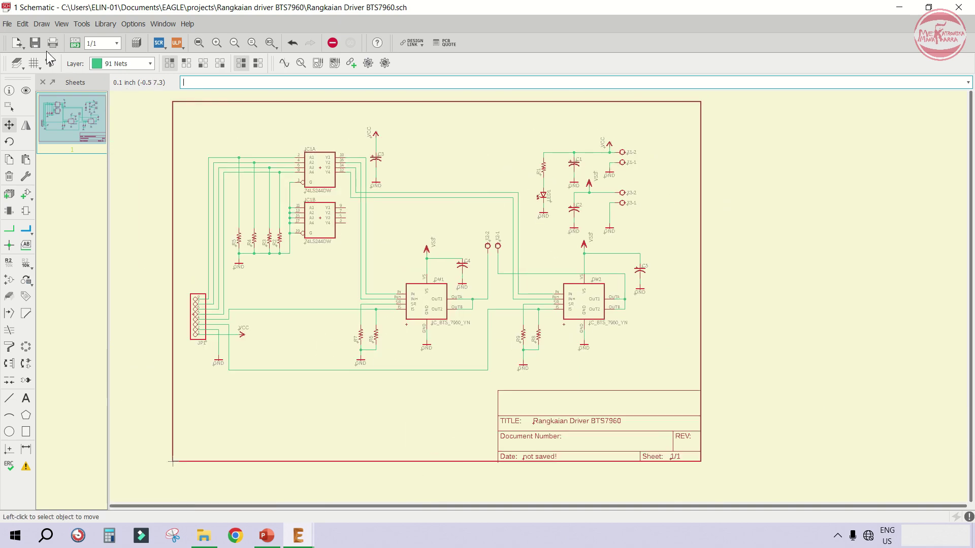
pyautogui.click(36, 44)
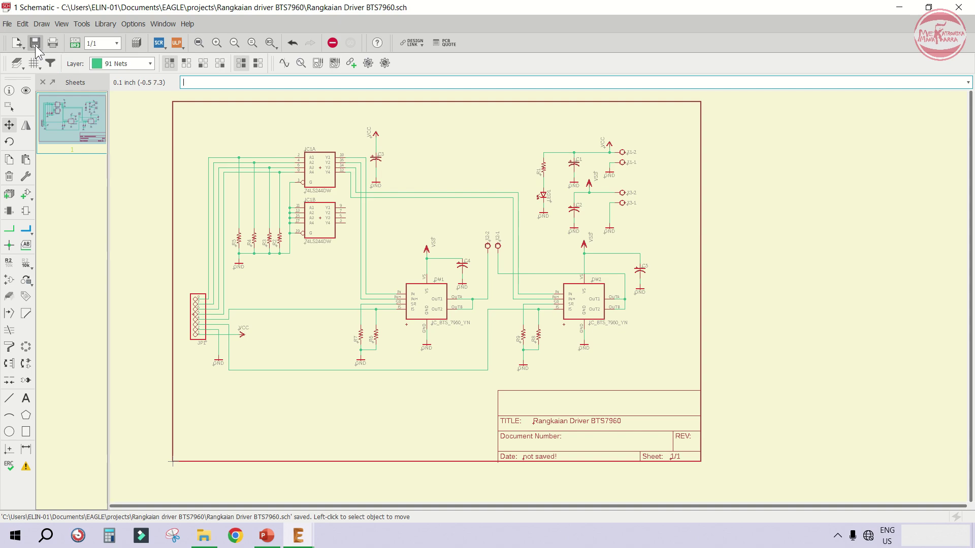
# Set the values of the four input resistors R5, R4, R3 and R2 to 1K
pyautogui.click(198, 43)
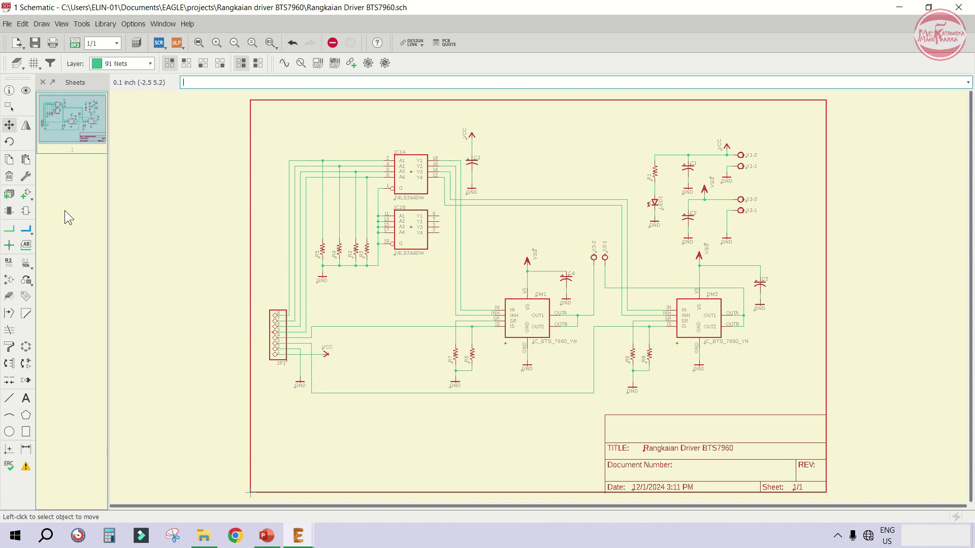
pyautogui.click(24, 266)
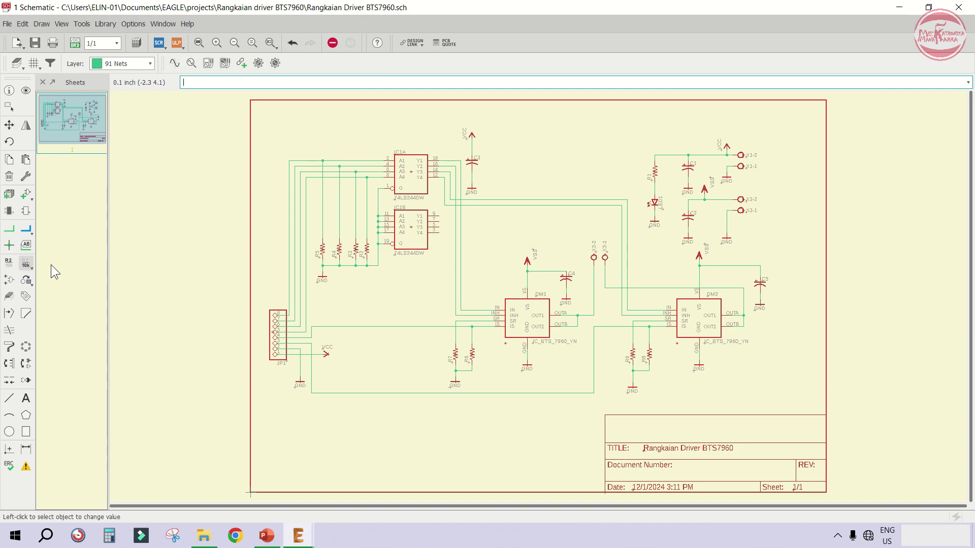
pyautogui.click(321, 250)
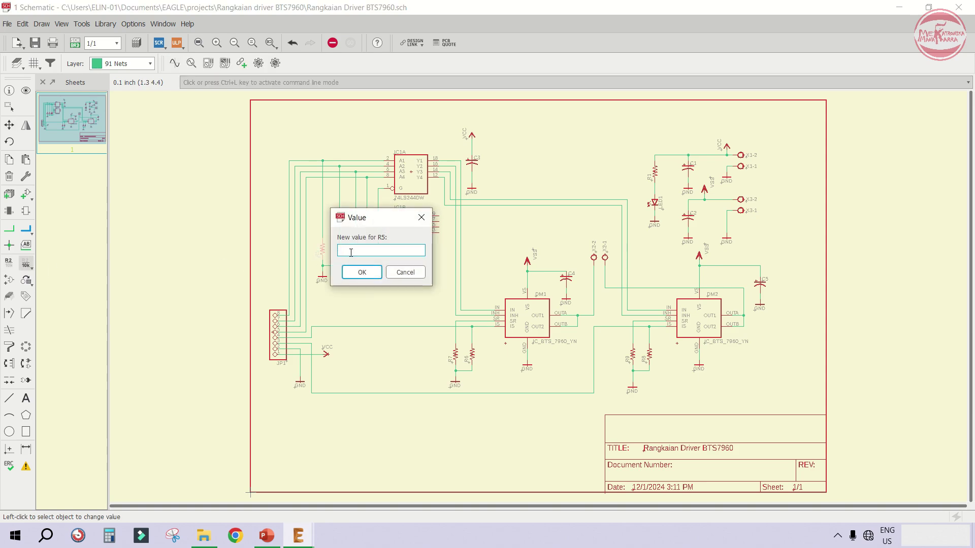
pyautogui.write('1K')
pyautogui.click(355, 272)
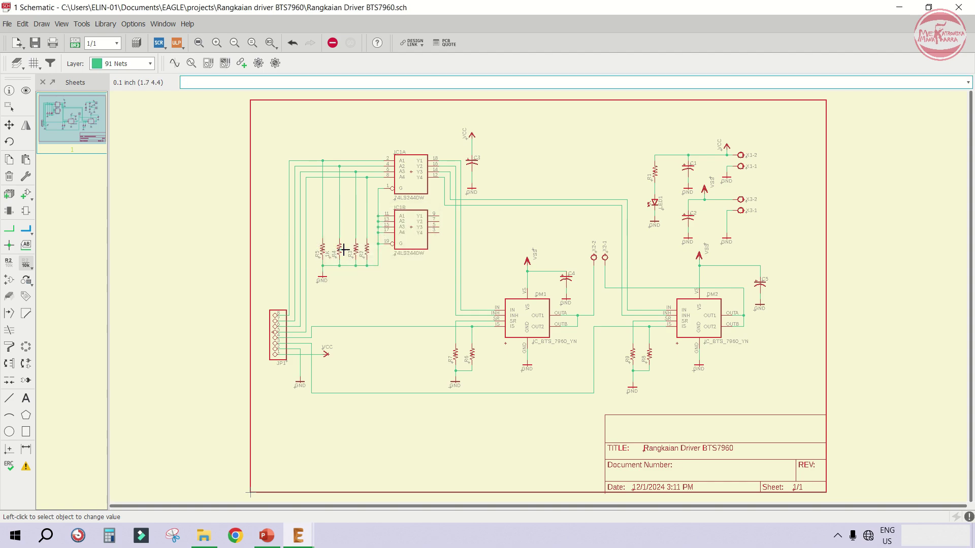
pyautogui.click(342, 248)
pyautogui.write('1K')
pyautogui.click(379, 272)
pyautogui.click(355, 248)
pyautogui.write('1K')
pyautogui.click(395, 272)
pyautogui.click(367, 248)
pyautogui.write('1K')
pyautogui.click(406, 273)
# Set the values of the driver resistors R7, R6, R9 and R8 to 1K
pyautogui.click(456, 357)
pyautogui.write('1K')
pyautogui.click(495, 376)
pyautogui.click(473, 356)
pyautogui.write('1K')
pyautogui.click(511, 377)
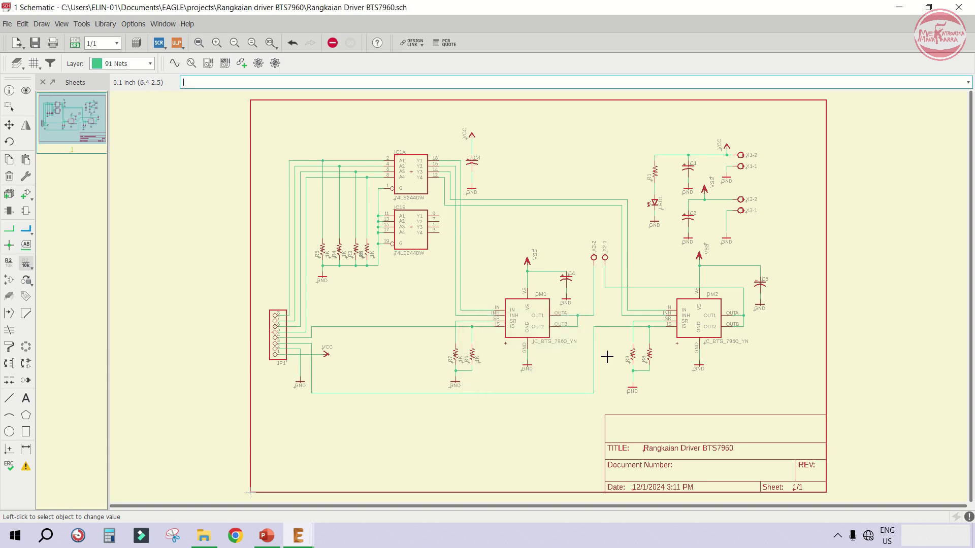
pyautogui.click(633, 355)
pyautogui.write('1K')
pyautogui.click(548, 377)
pyautogui.click(649, 355)
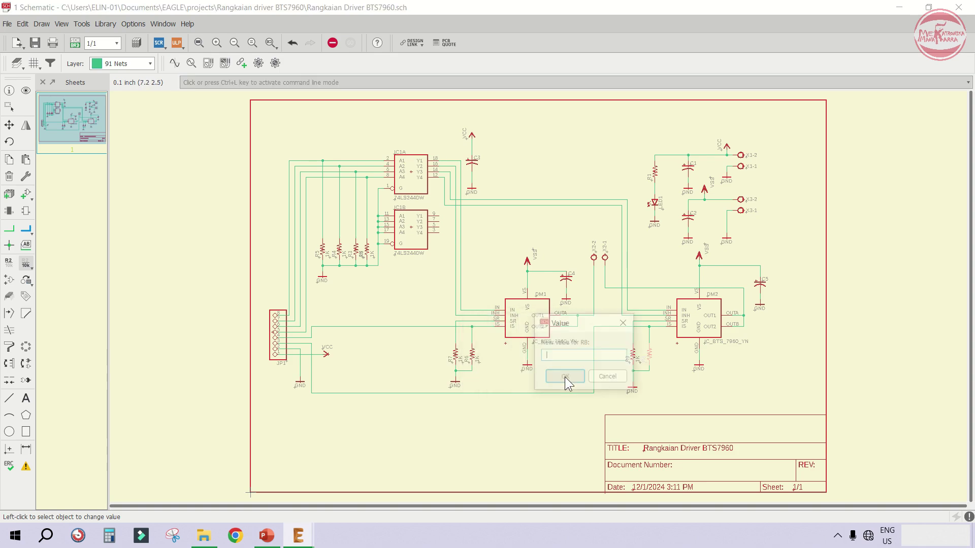
pyautogui.write('1K')
pyautogui.click(564, 377)
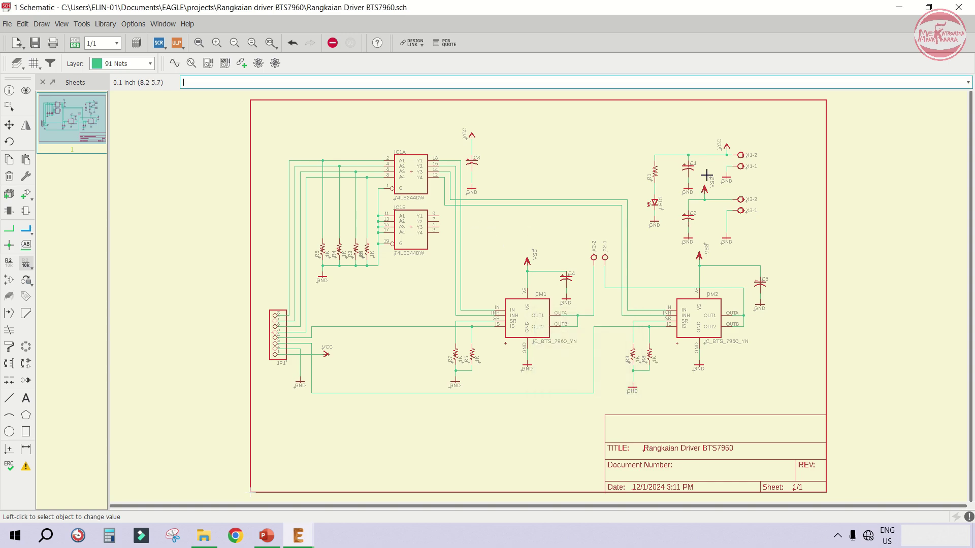
# Set the values of power input capacitors C1 and C2 to 10uF and save the schematic
pyautogui.click(691, 169)
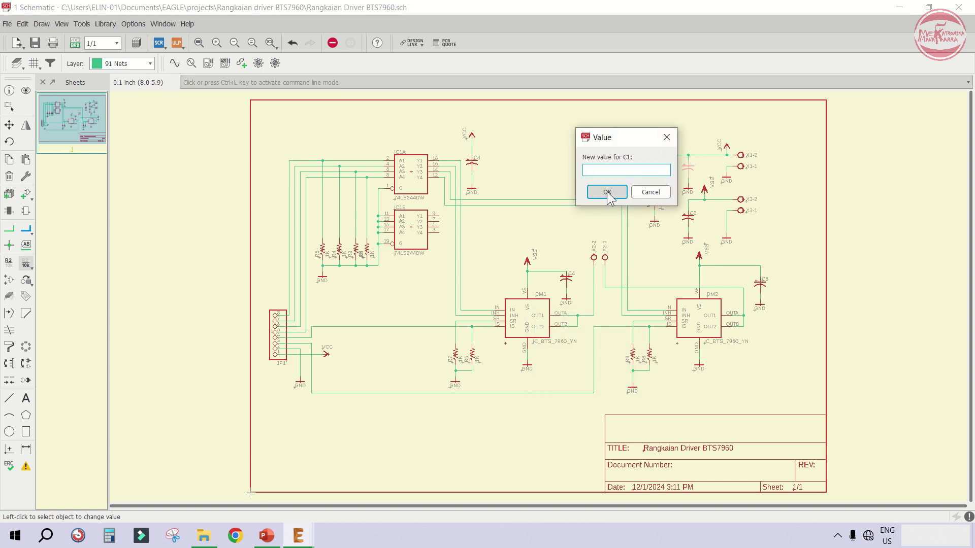
pyautogui.write('10uF')
pyautogui.hotkey('ctrl', 'a')
pyautogui.click(603, 192)
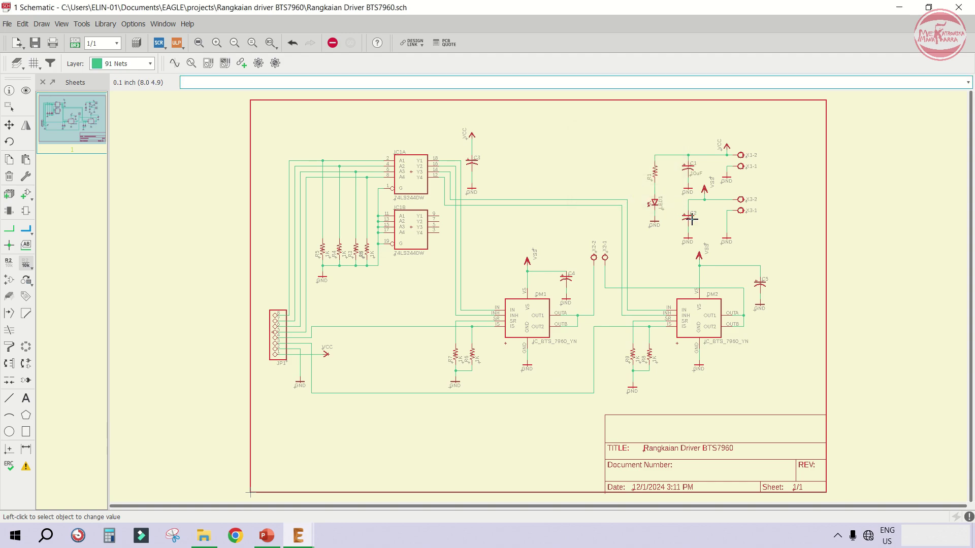
pyautogui.click(692, 219)
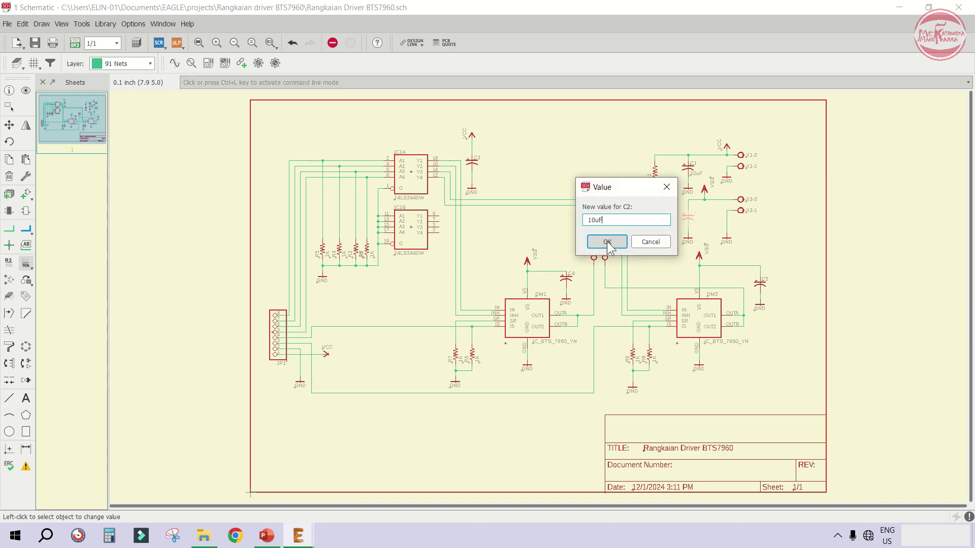
pyautogui.click(607, 243)
pyautogui.hotkey('ctrl', 's')
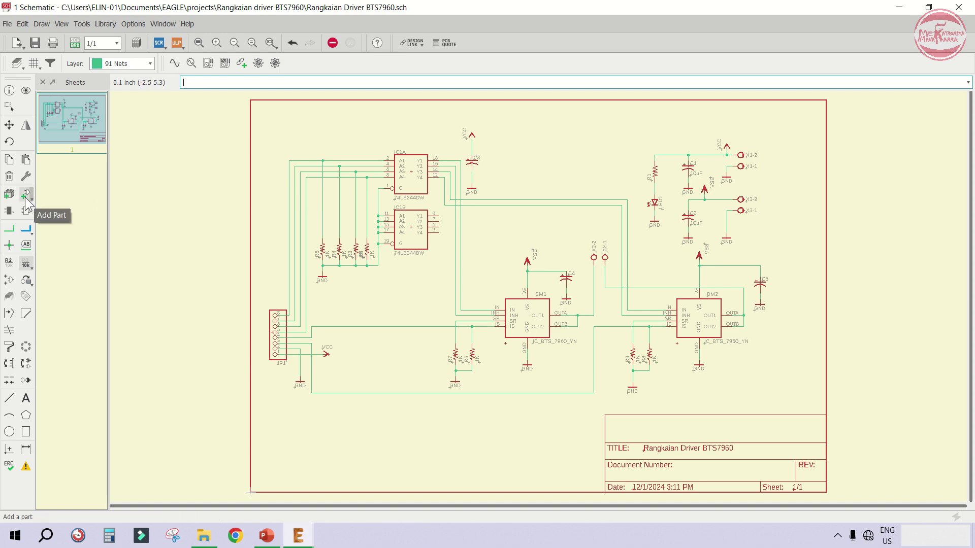
pyautogui.hotkey('ctrl', 's')
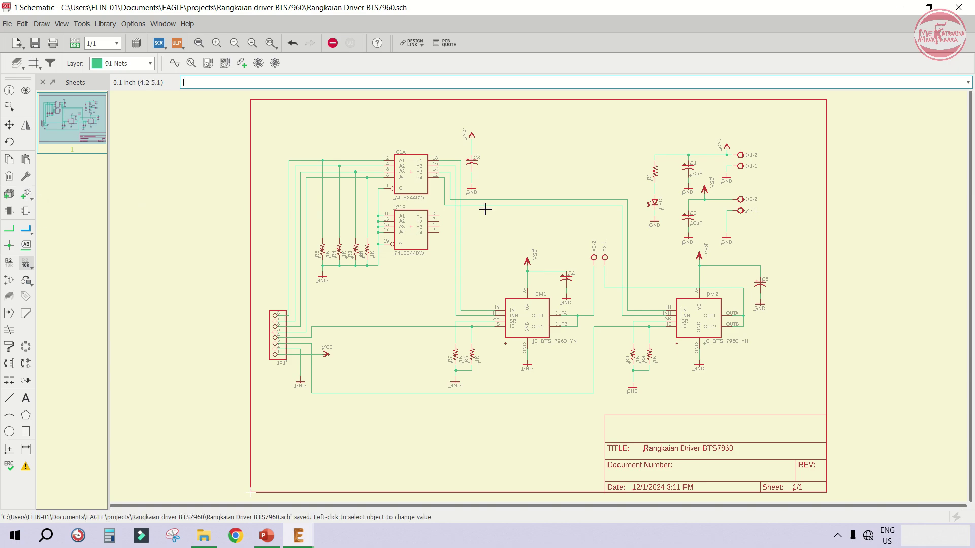
# Start the Replace command and expand the American-symbol capacitor C-US in the rcl library
pyautogui.scroll(2, 482, 167)
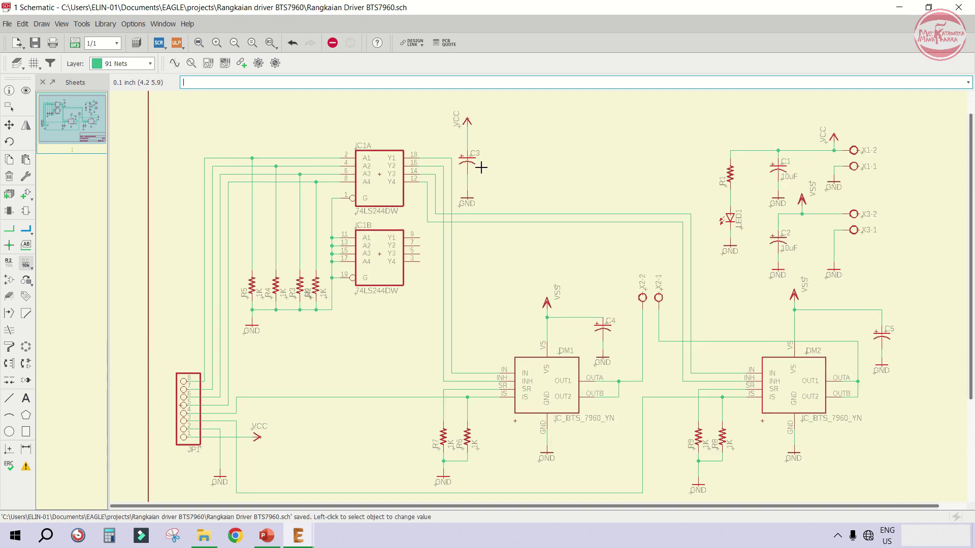
pyautogui.click(26, 282)
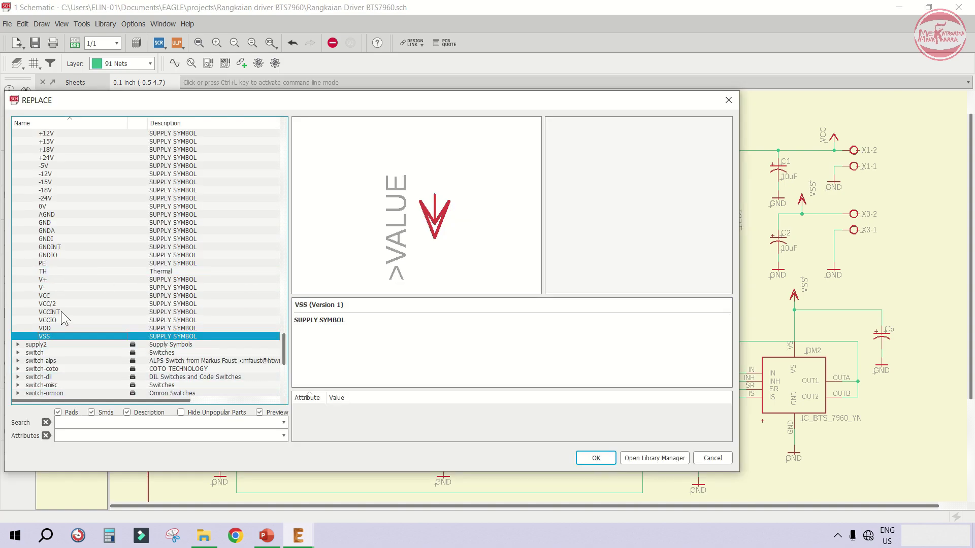
pyautogui.scroll(6, 76, 284)
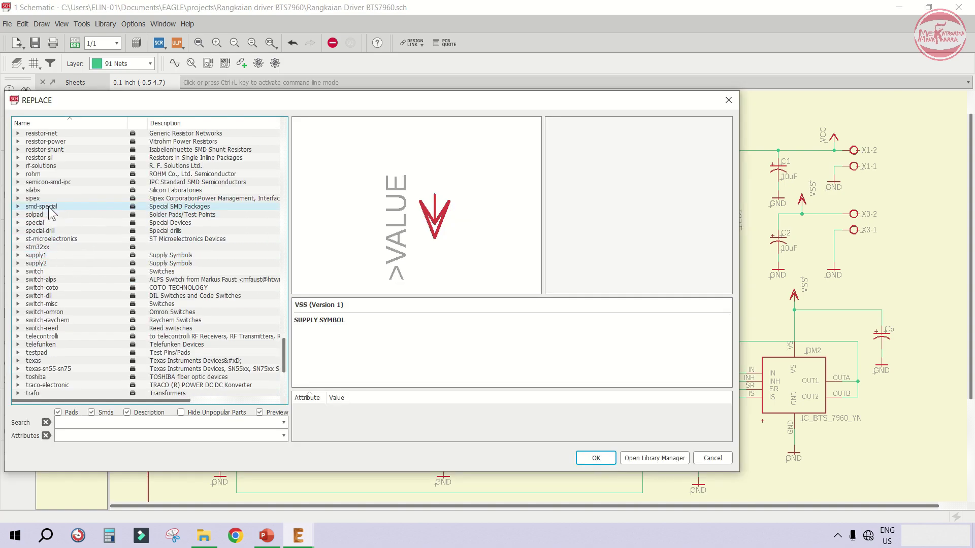
pyautogui.scroll(-7, 53, 322)
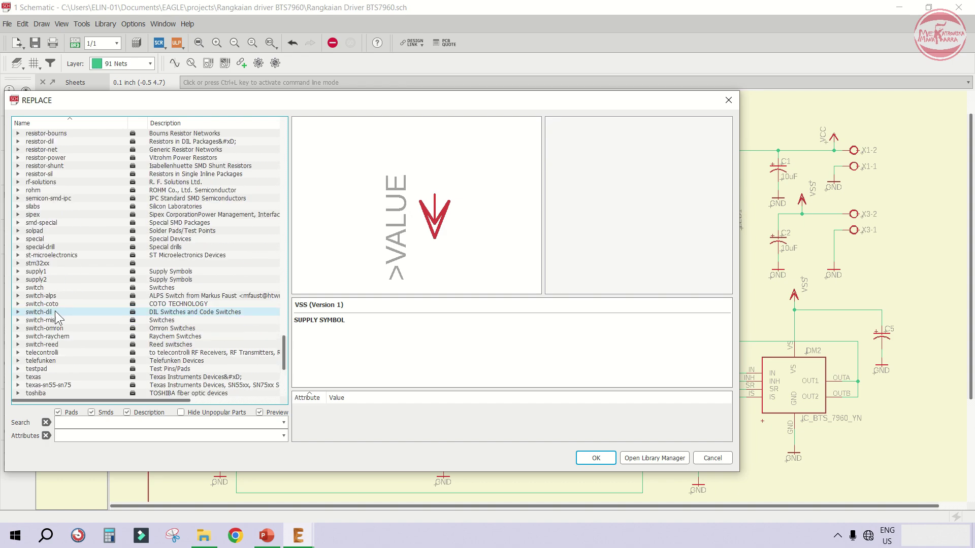
pyautogui.scroll(15, 55, 311)
pyautogui.click(48, 255)
pyautogui.press('r')
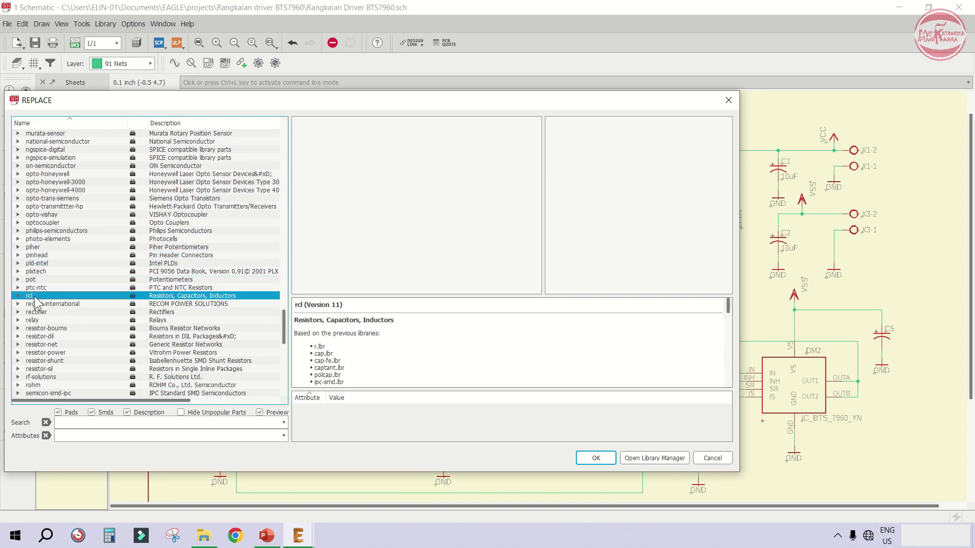
pyautogui.click(18, 296)
pyautogui.scroll(-6, 99, 280)
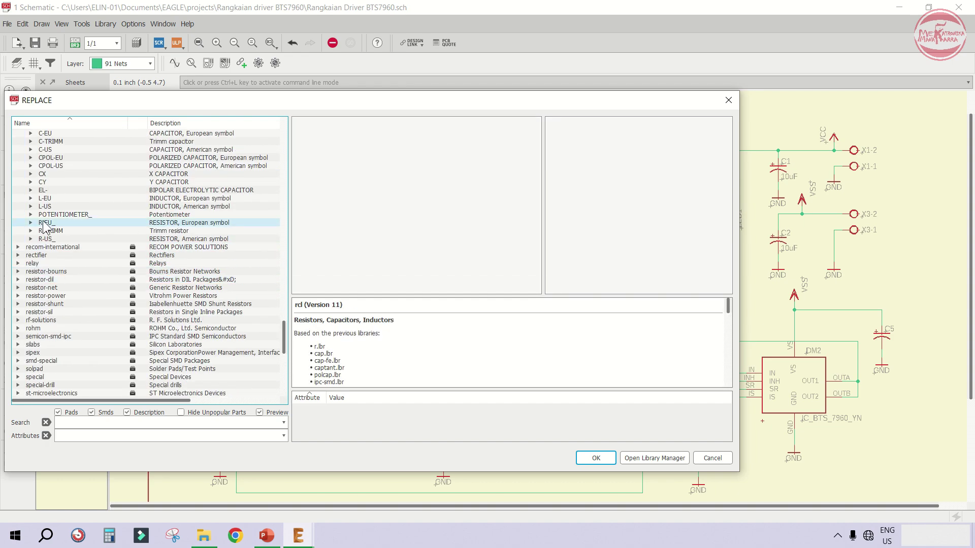
pyautogui.click(59, 168)
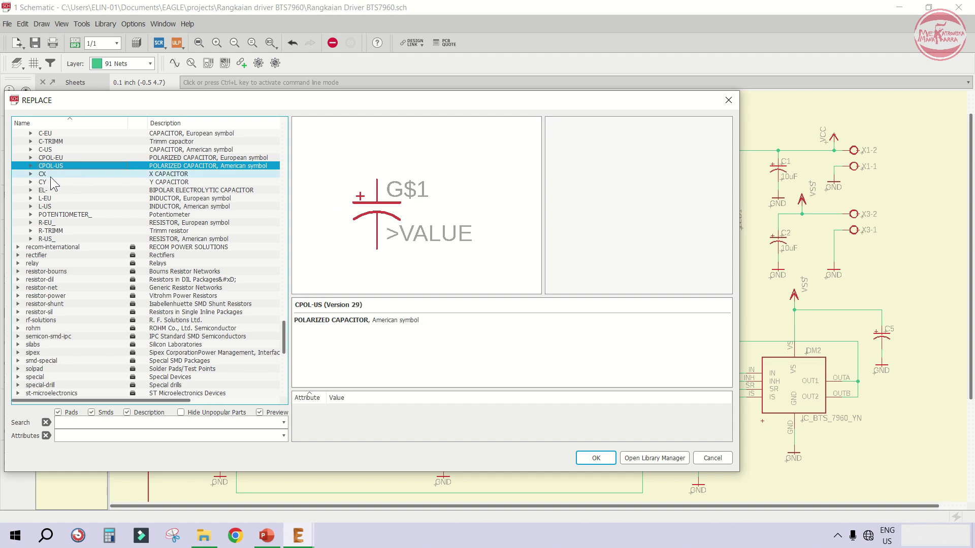
pyautogui.click(56, 150)
pyautogui.click(31, 149)
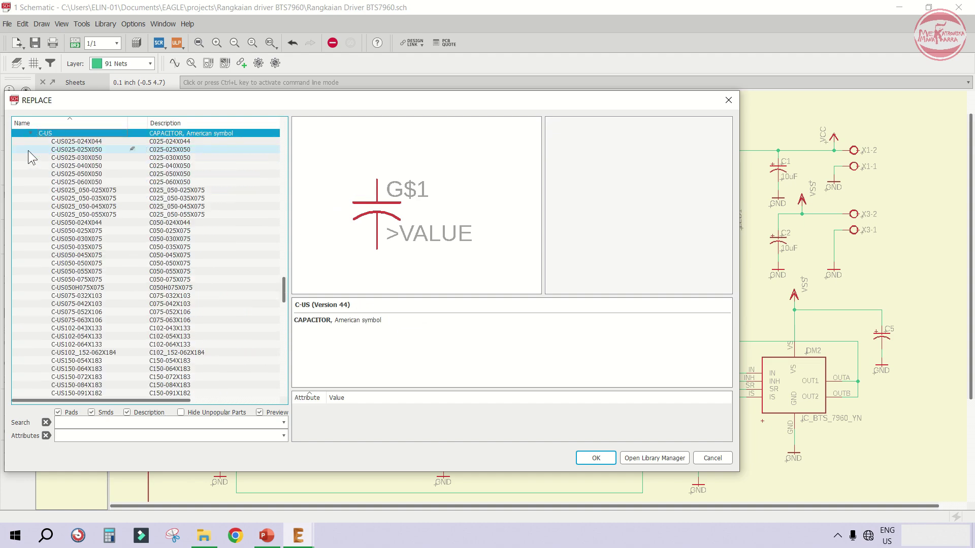
# Compare the C-US capacitor footprints and choose C-US050-025X075 as the replacement part
pyautogui.click(80, 142)
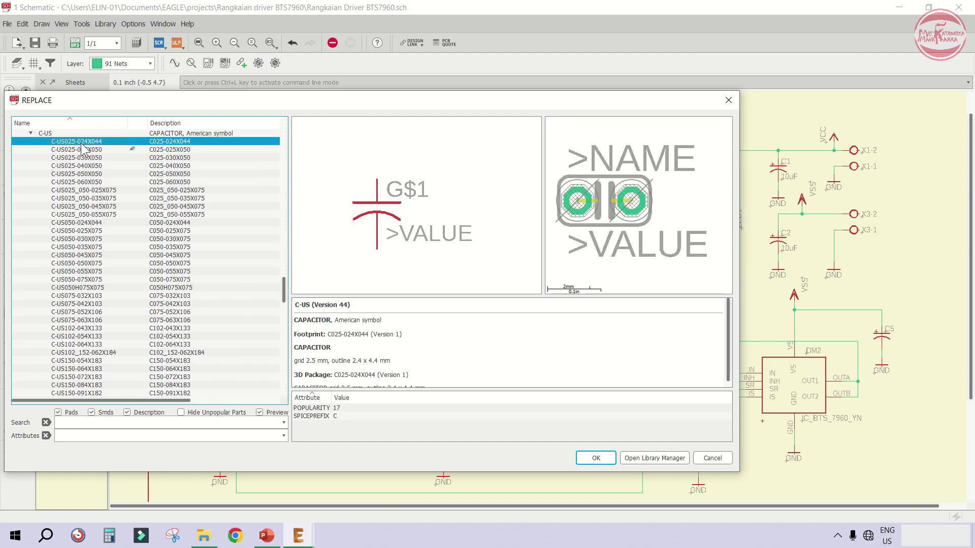
pyautogui.click(84, 149)
pyautogui.press('Down')
pyautogui.press('Down')
pyautogui.press('Down')
pyautogui.press('Down')
pyautogui.press('Down')
pyautogui.press('Down')
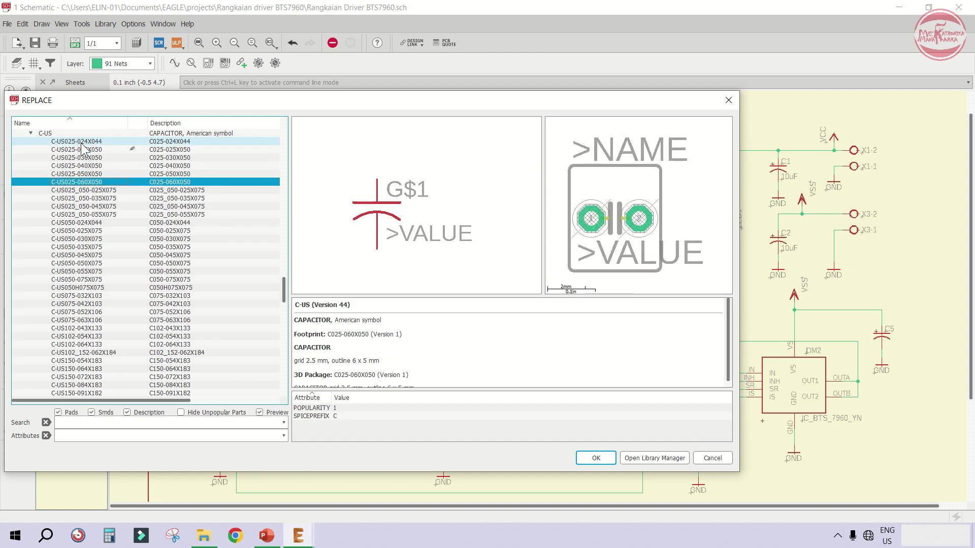
pyautogui.press('Down')
pyautogui.press('Down')
pyautogui.press('Down')
pyautogui.press('Down')
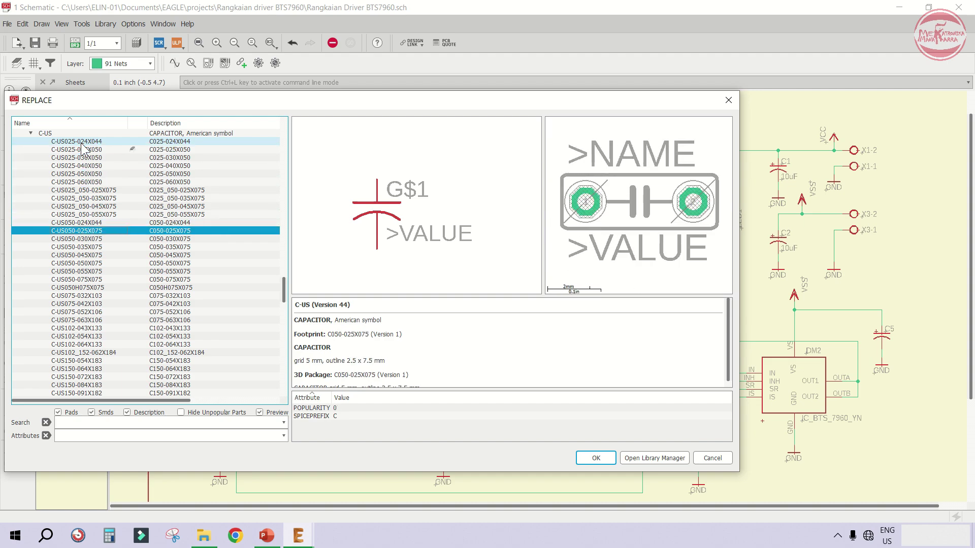
pyautogui.press('Up')
pyautogui.press('Down')
pyautogui.click(598, 459)
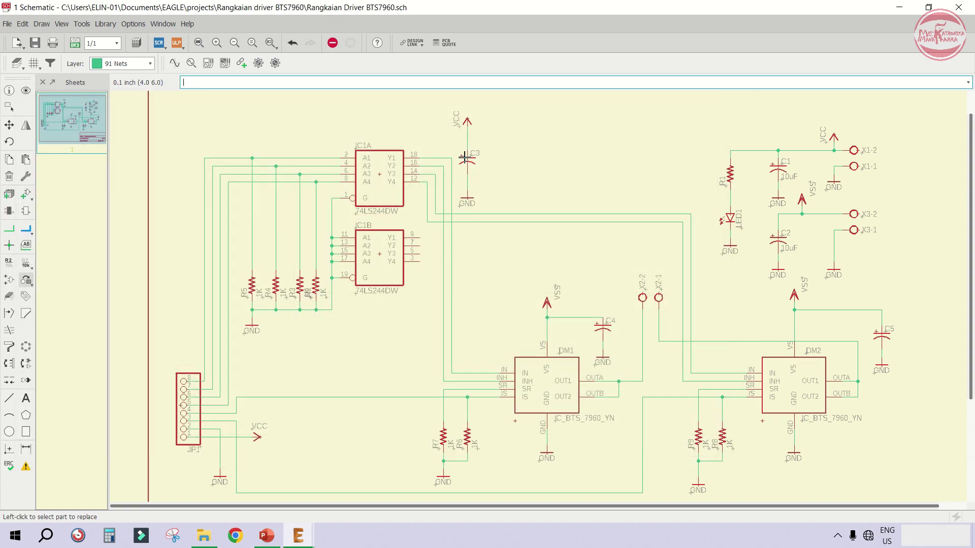
# Replace polarized capacitors C3, C4 and C5 with the chosen non-polarized capacitor
pyautogui.scroll(3, 456, 160)
pyautogui.scroll(1, 505, 158)
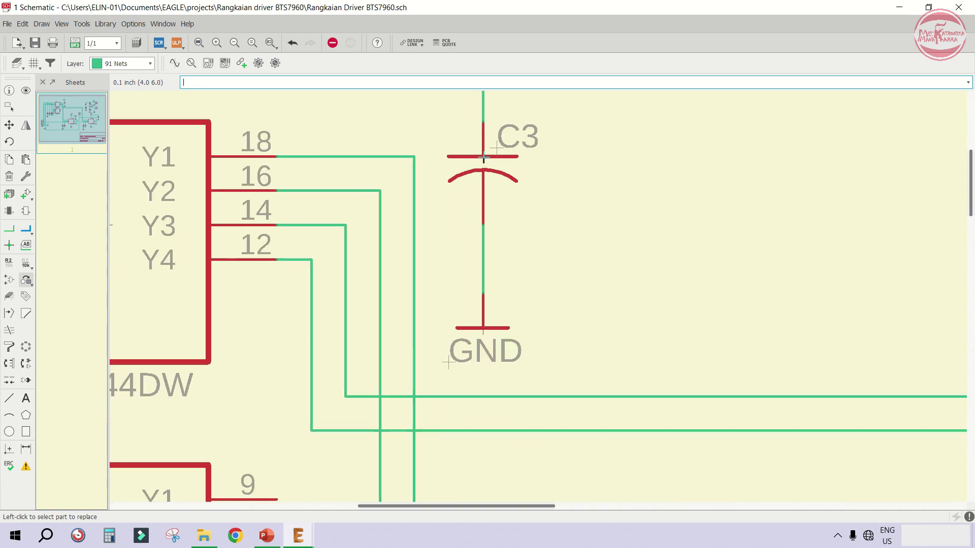
pyautogui.scroll(-1, 464, 135)
pyautogui.scroll(-2, 302, 202)
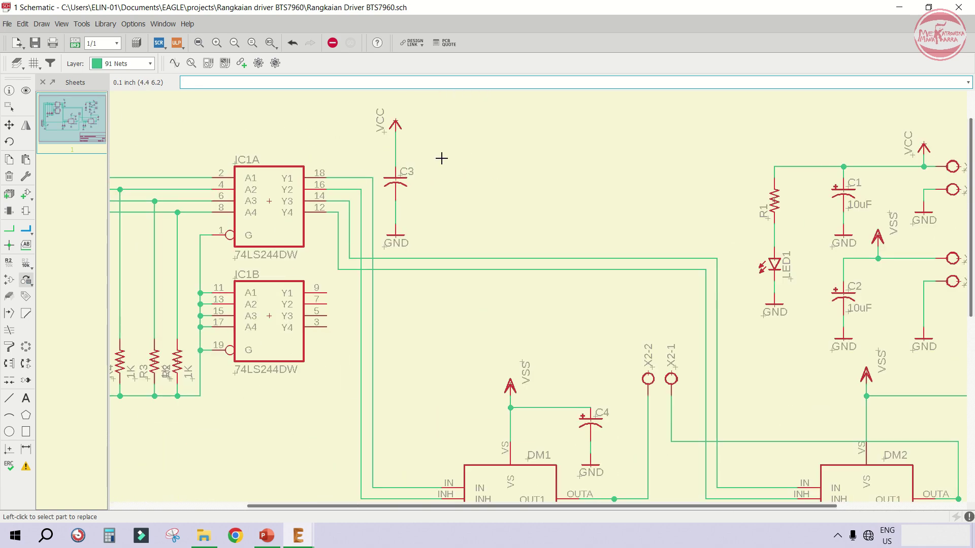
pyautogui.scroll(-2, 365, 164)
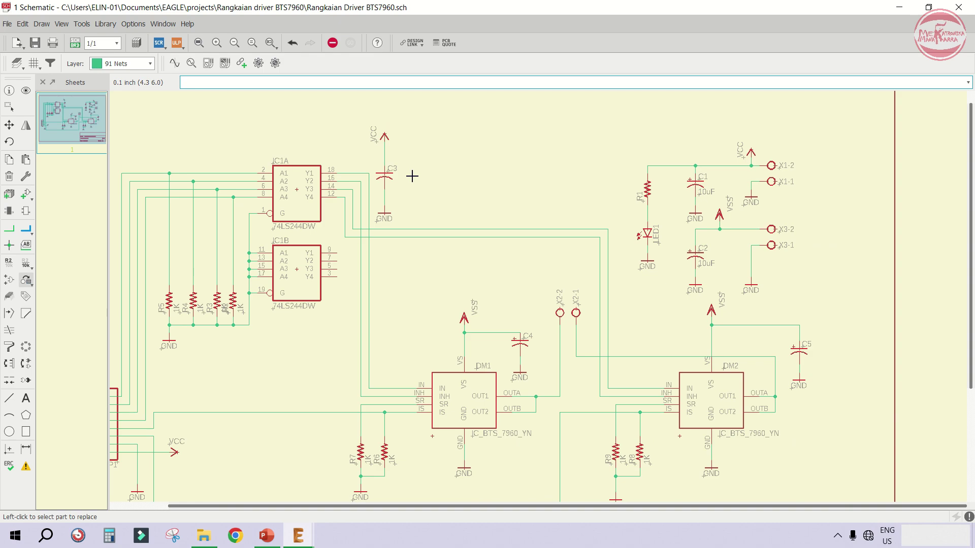
pyautogui.scroll(2, 520, 351)
pyautogui.scroll(-1, 509, 331)
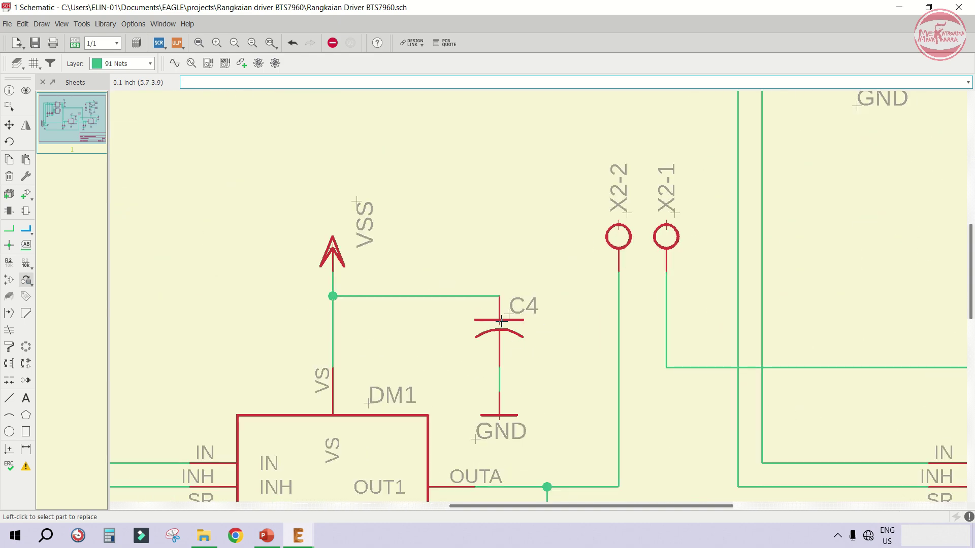
pyautogui.scroll(-2, 501, 317)
pyautogui.scroll(1, 487, 288)
pyautogui.scroll(4, 693, 285)
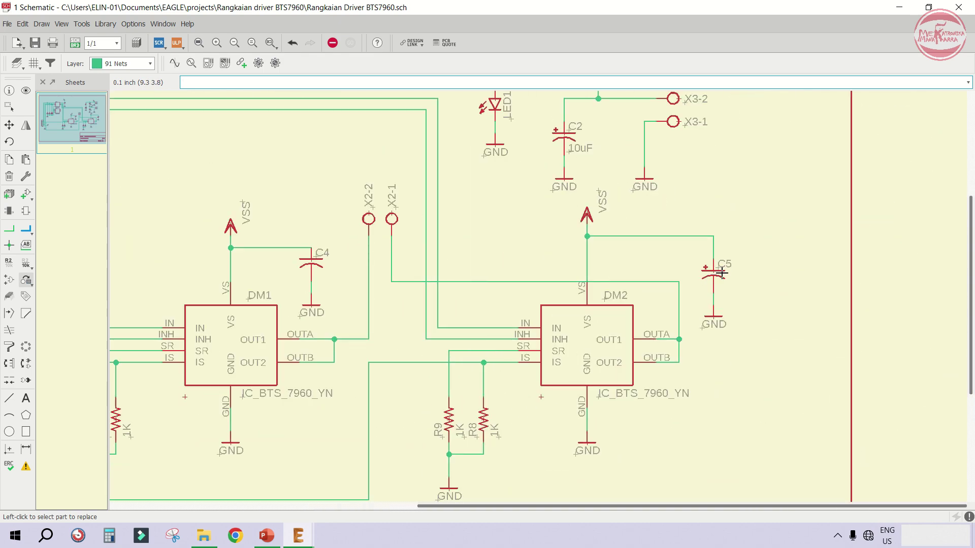
pyautogui.scroll(-1, 694, 285)
pyautogui.scroll(-3, 693, 286)
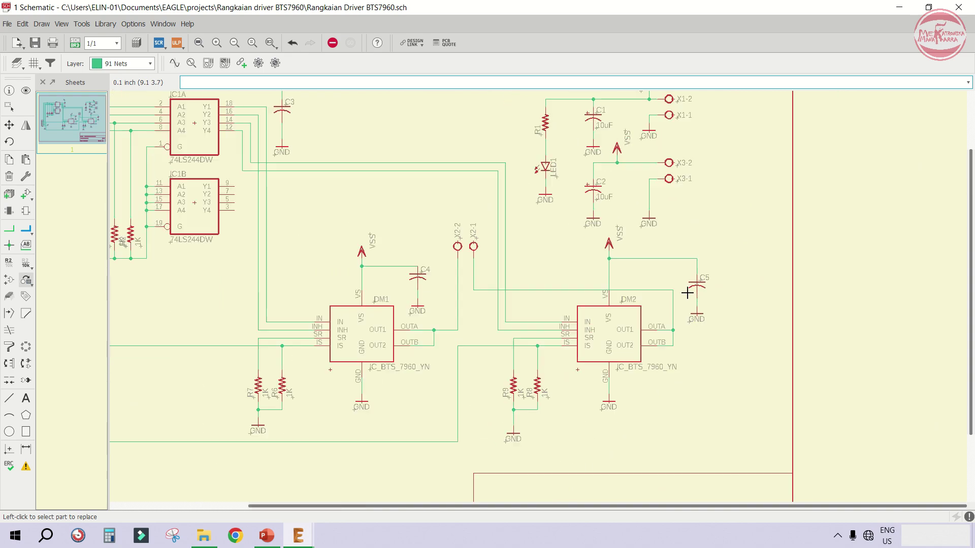
pyautogui.scroll(2, 431, 163)
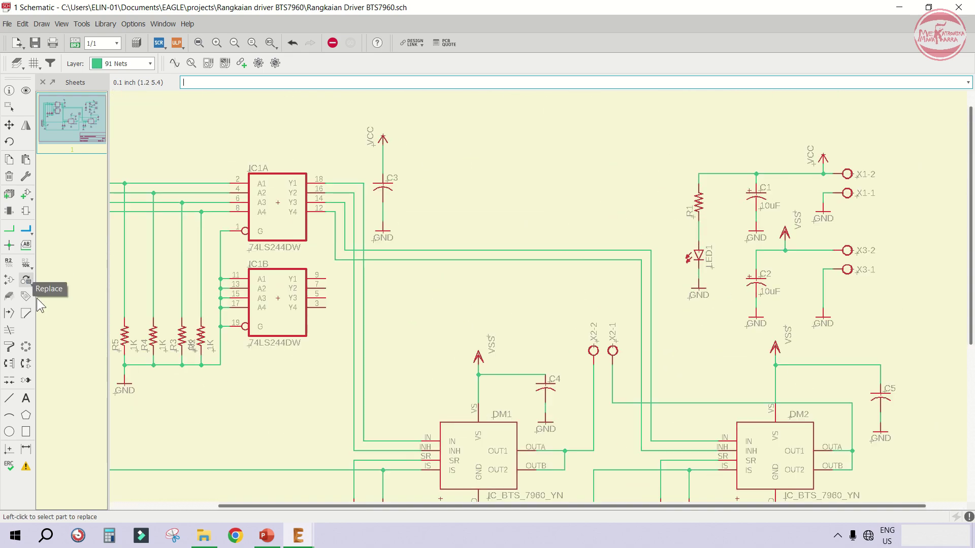
# Set the value of capacitor C3 beside IC1A to 100nF
pyautogui.click(28, 268)
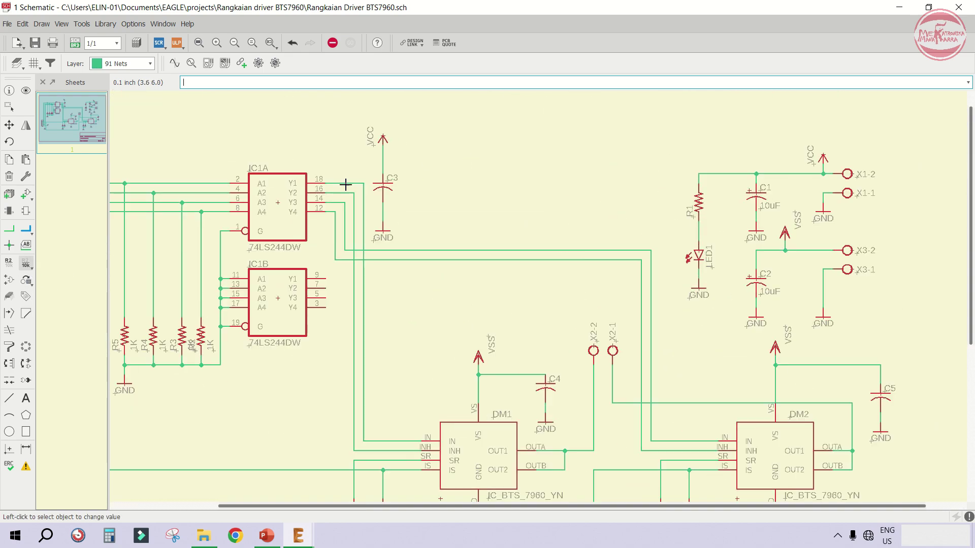
pyautogui.click(382, 185)
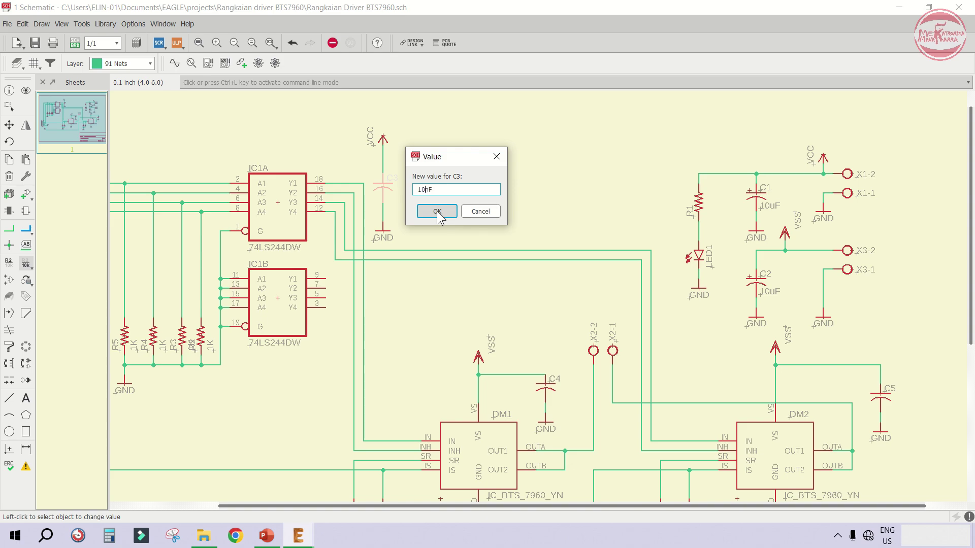
pyautogui.click(438, 212)
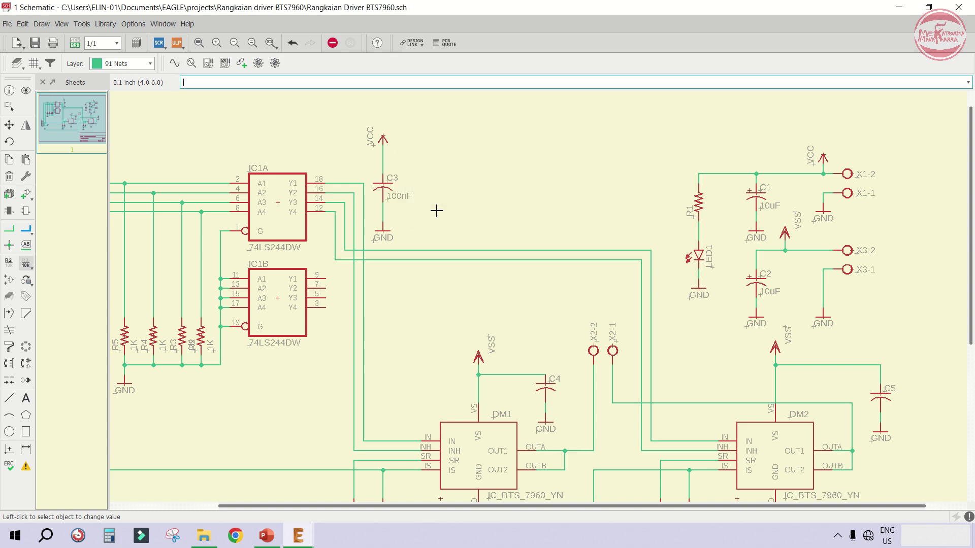
pyautogui.click(380, 181)
pyautogui.click(452, 212)
# Set the values of driver supply capacitors C4 and C5 to 100nF
pyautogui.moveTo(392, 211); pyautogui.dragTo(487, 339, button='middle')
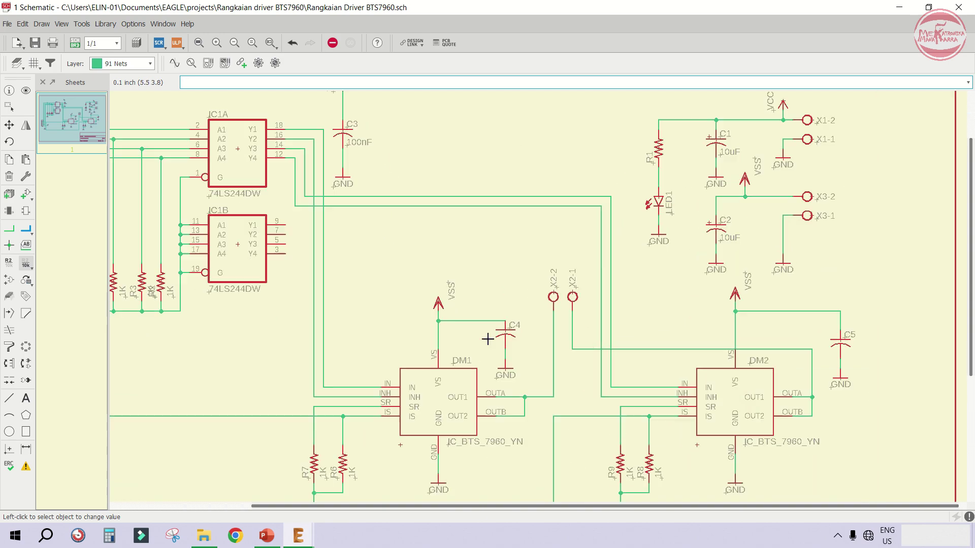
pyautogui.click(507, 331)
pyautogui.write('100nF')
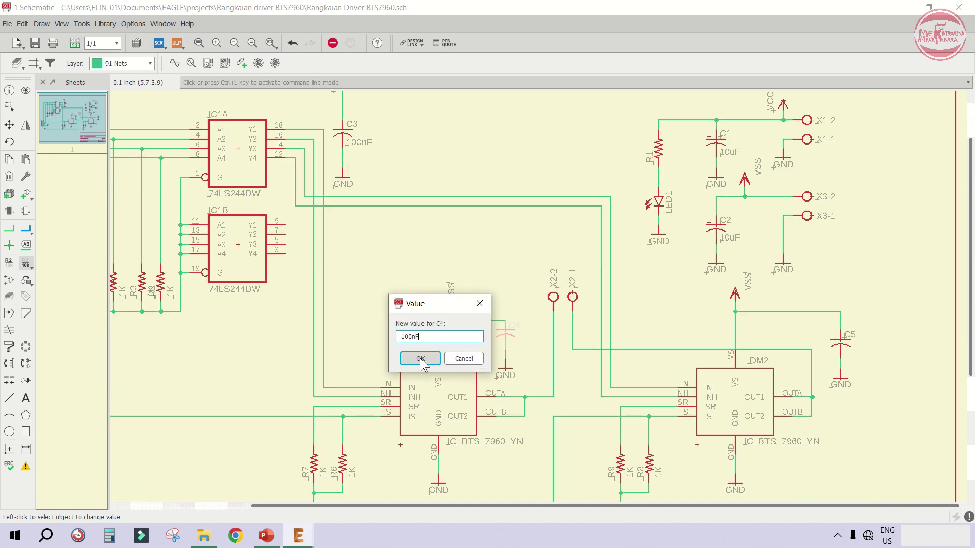
pyautogui.click(463, 358)
pyautogui.click(841, 344)
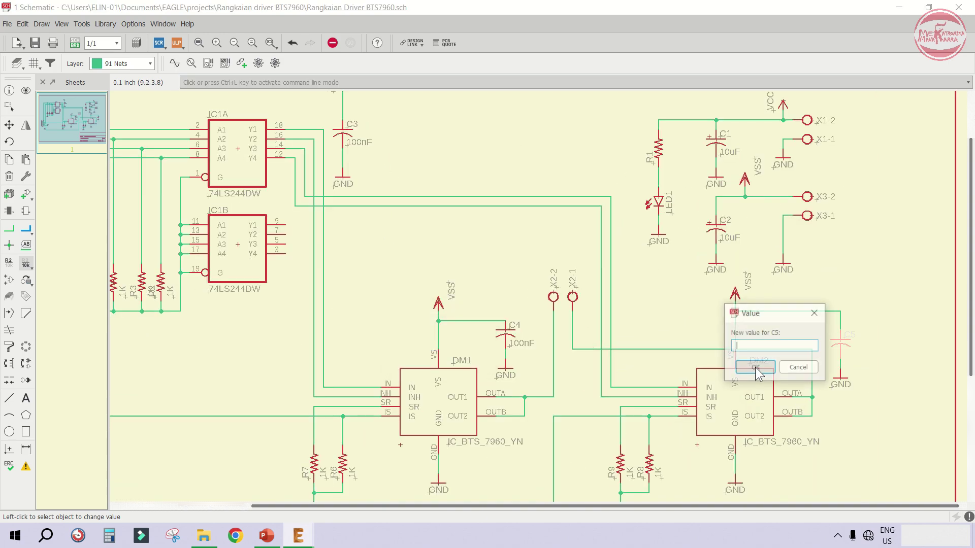
pyautogui.write('100nF')
pyautogui.click(755, 369)
# Create a new PCB board from the finished Rangkaian Driver BTS7960 schematic
pyautogui.scroll(-2, 424, 276)
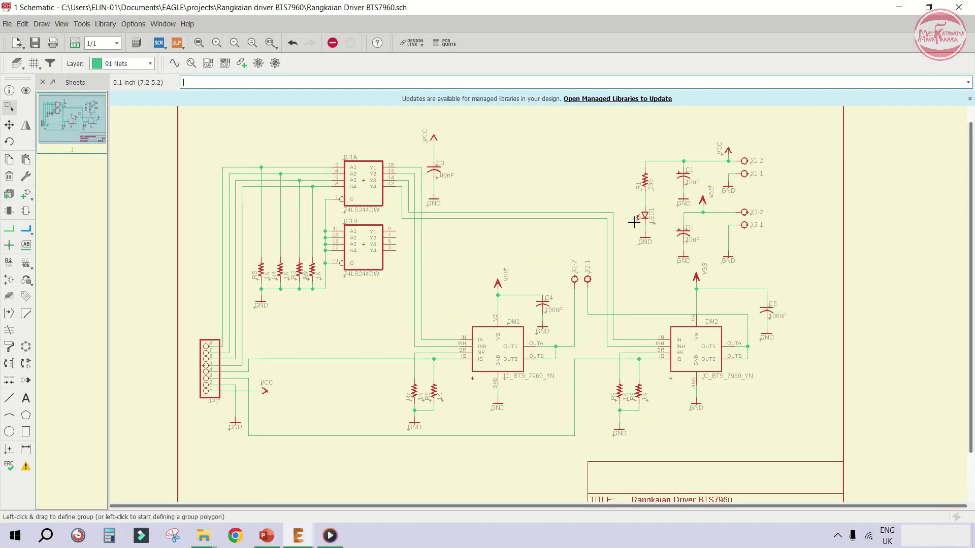
pyautogui.scroll(-3, 469, 291)
pyautogui.scroll(3, 496, 261)
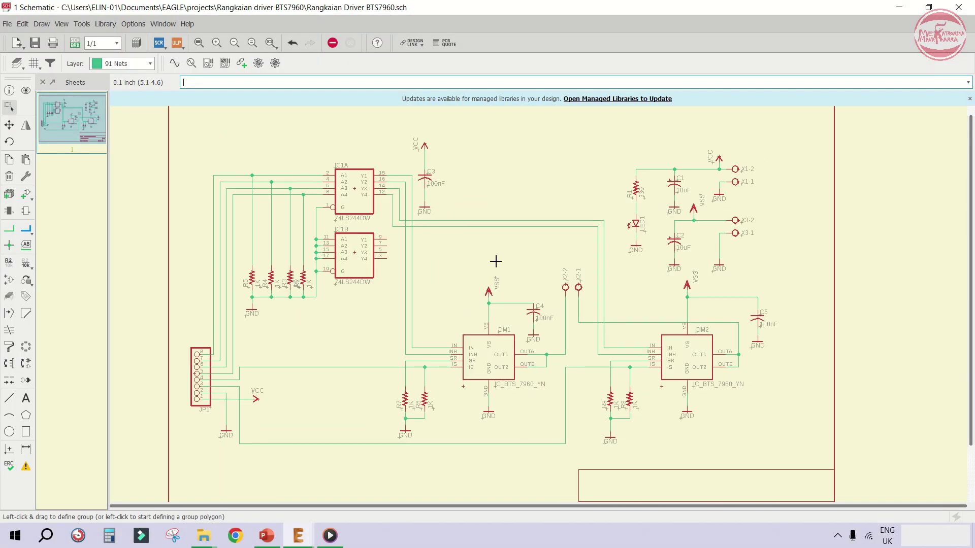
pyautogui.scroll(-1, 284, 261)
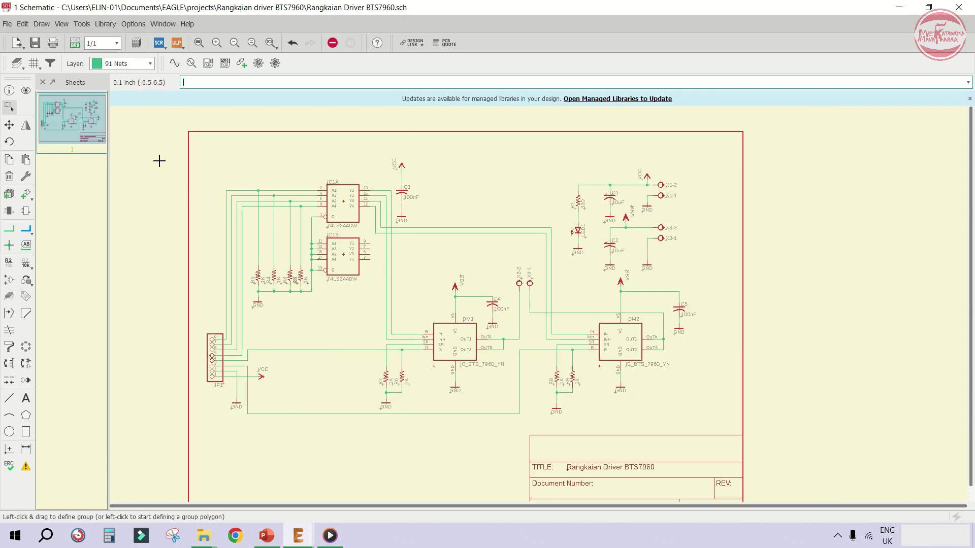
pyautogui.click(74, 44)
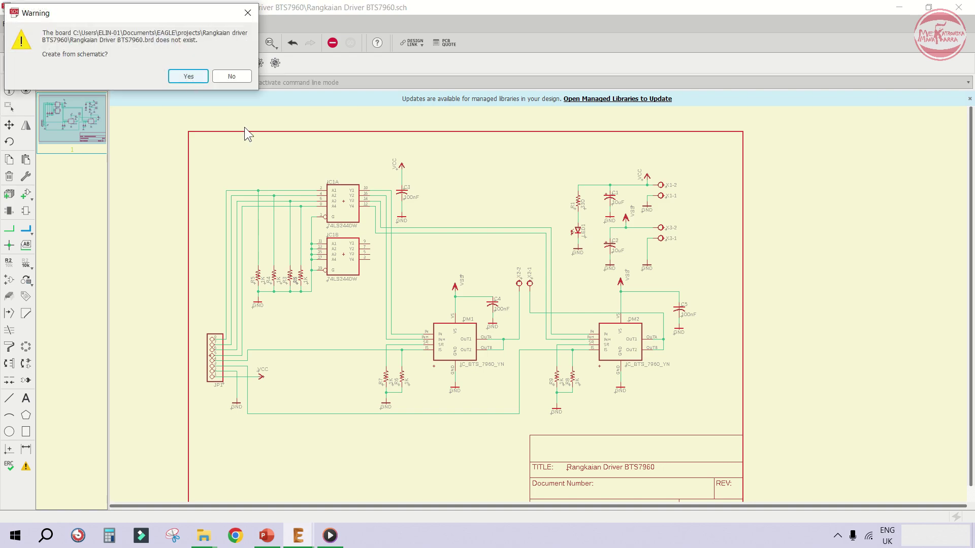
pyautogui.click(188, 76)
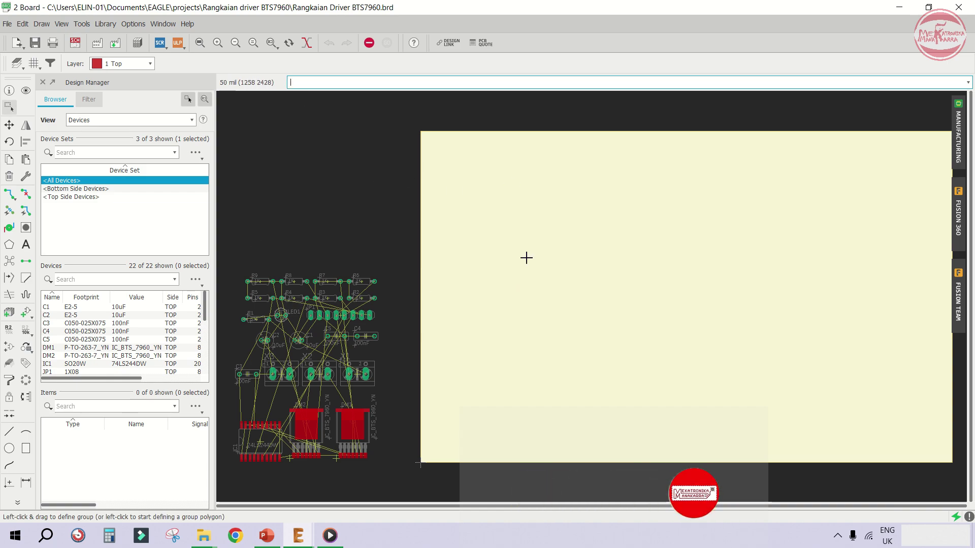
pyautogui.scroll(-1, 237, 182)
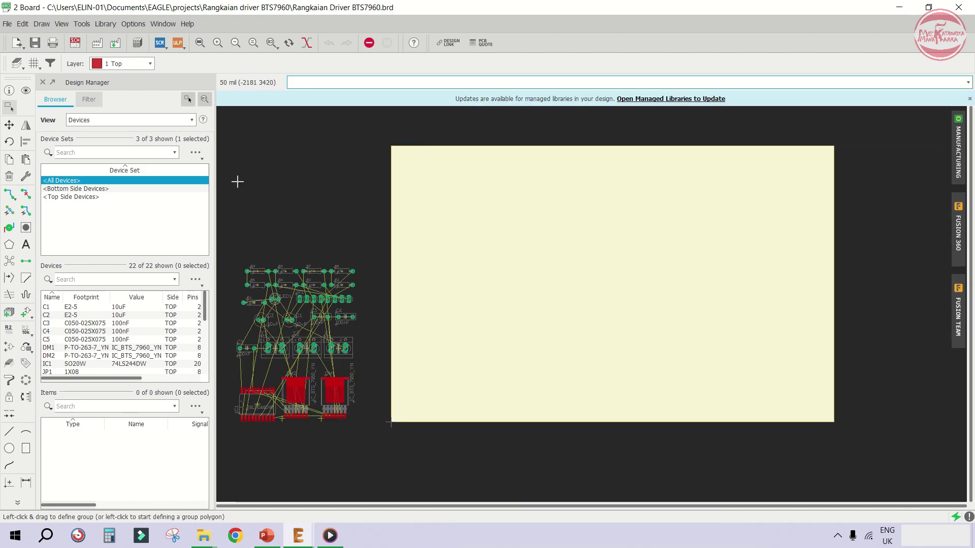
pyautogui.scroll(1, 237, 182)
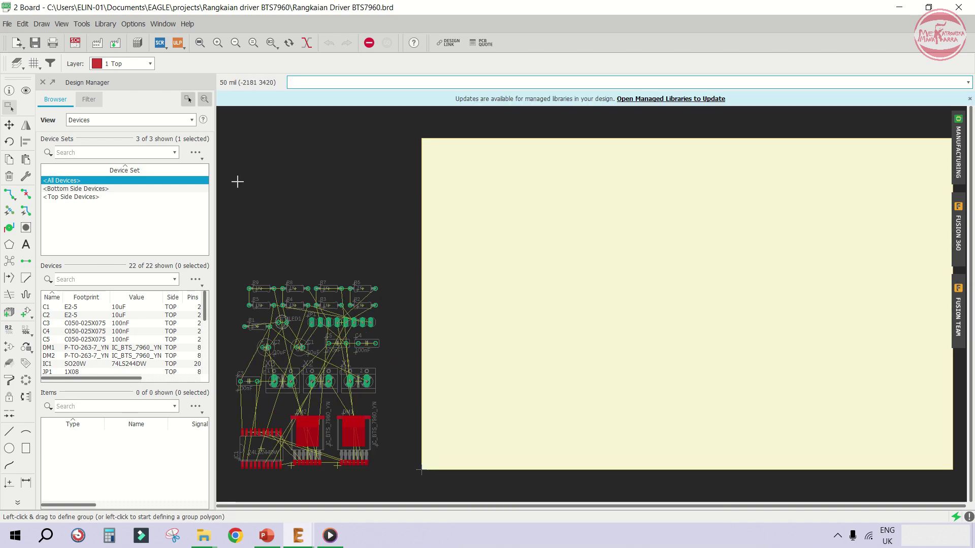
pyautogui.scroll(-2, 337, 215)
pyautogui.scroll(1, 338, 216)
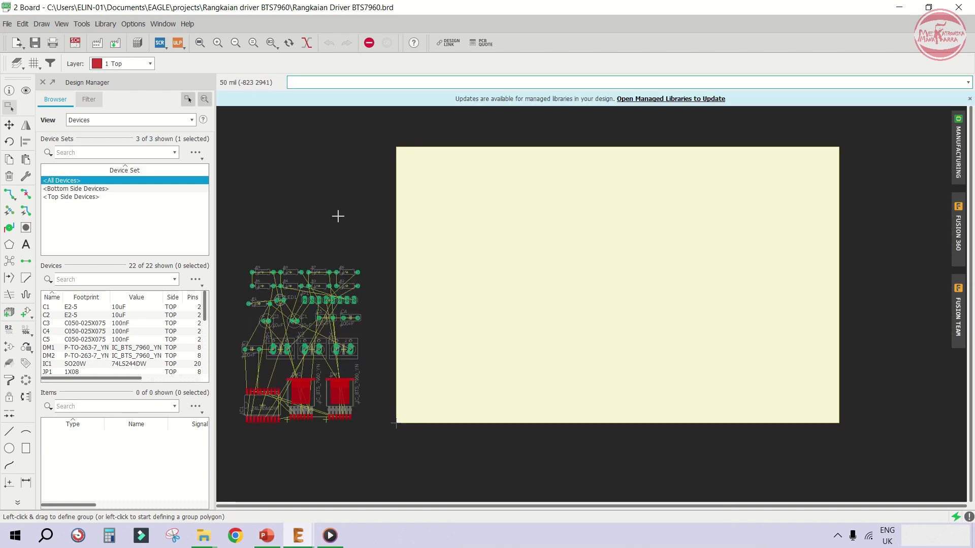
pyautogui.scroll(3, 243, 379)
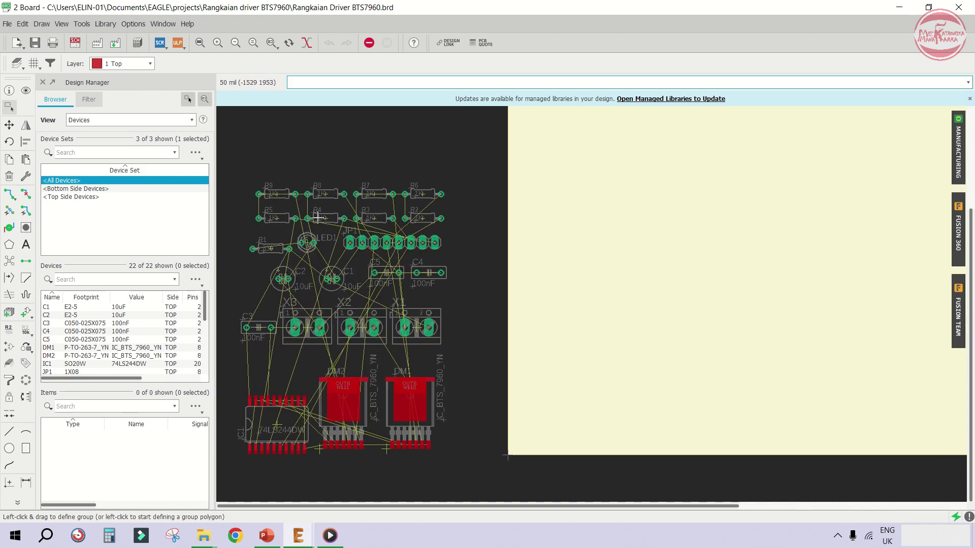
pyautogui.scroll(-2, 296, 369)
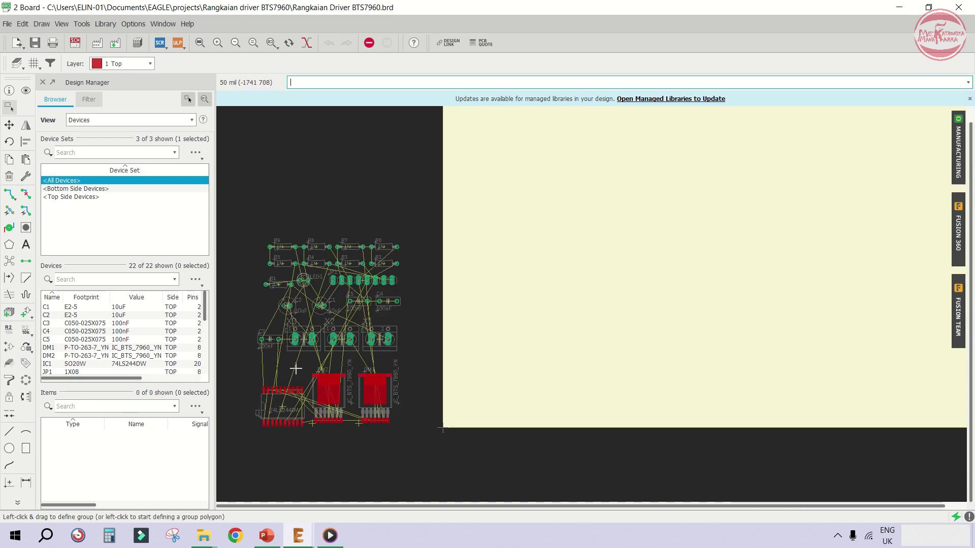
# Turn on the board's grid display and set the grid size to 10 mm
pyautogui.scroll(-2, 330, 365)
pyautogui.scroll(2, 717, 232)
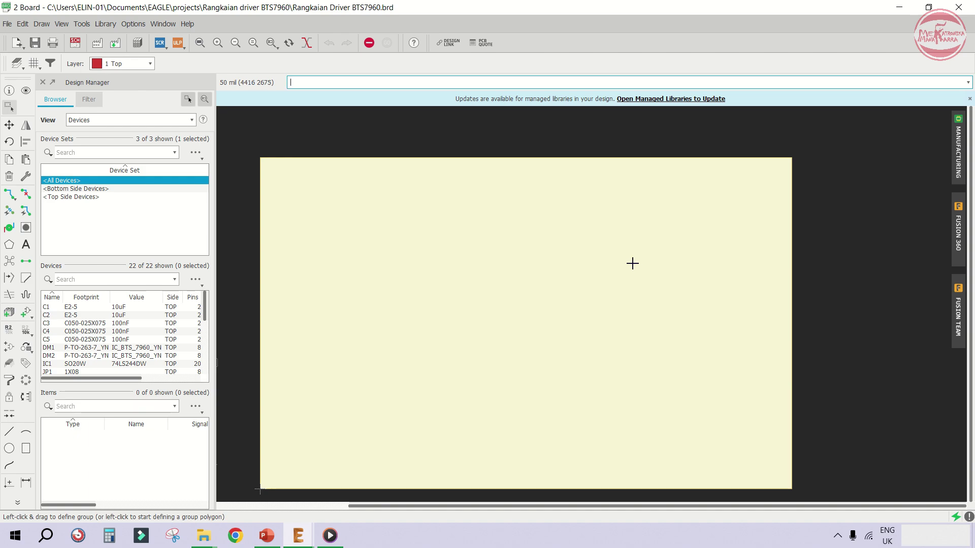
pyautogui.scroll(-2, 658, 204)
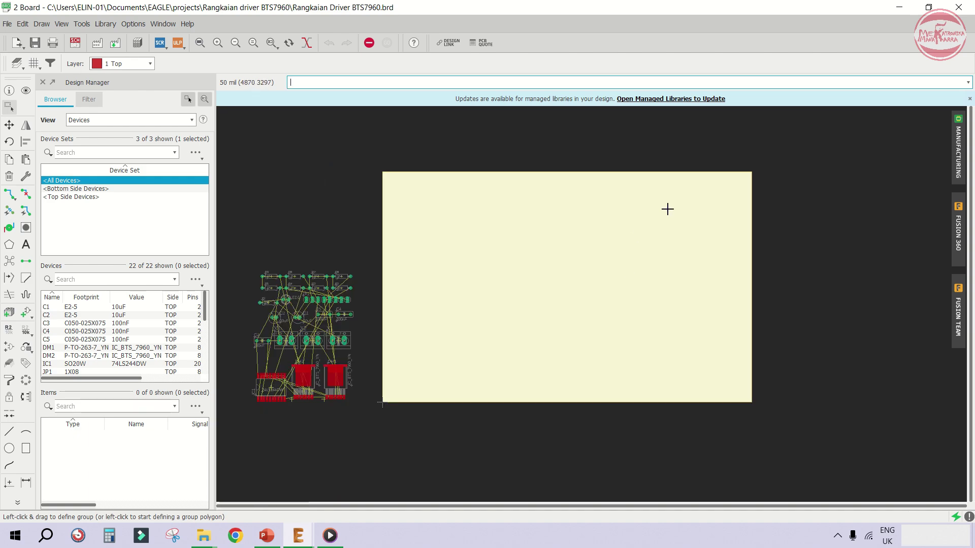
pyautogui.scroll(1, 529, 253)
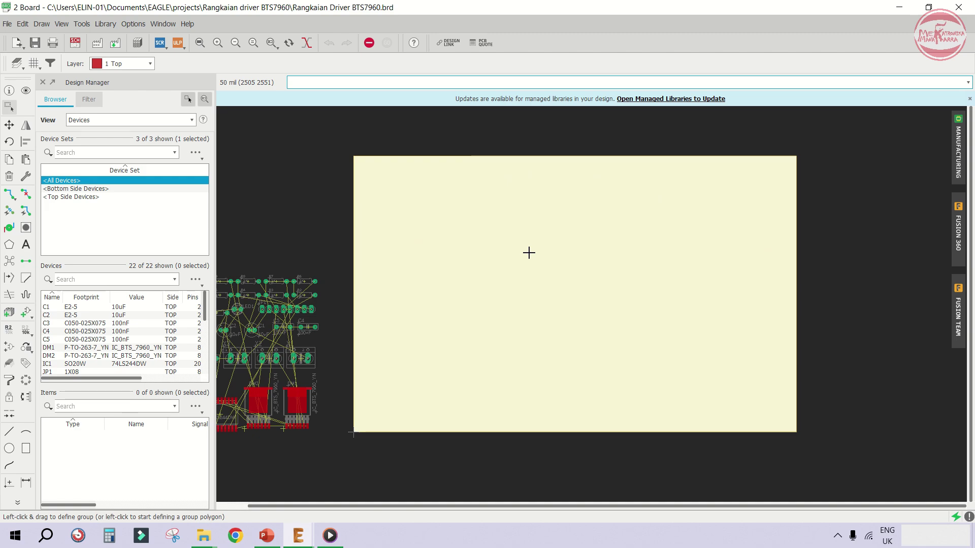
pyautogui.scroll(1, 529, 253)
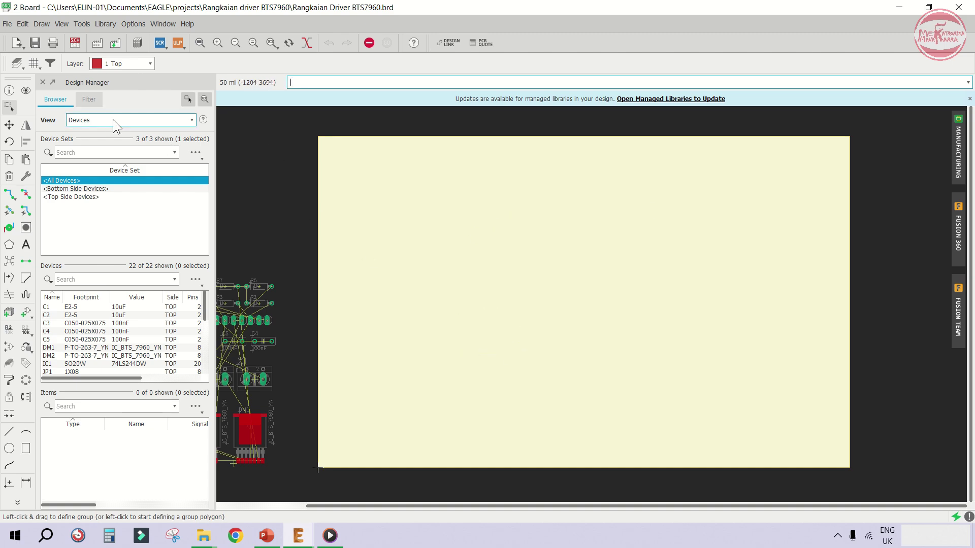
pyautogui.click(32, 63)
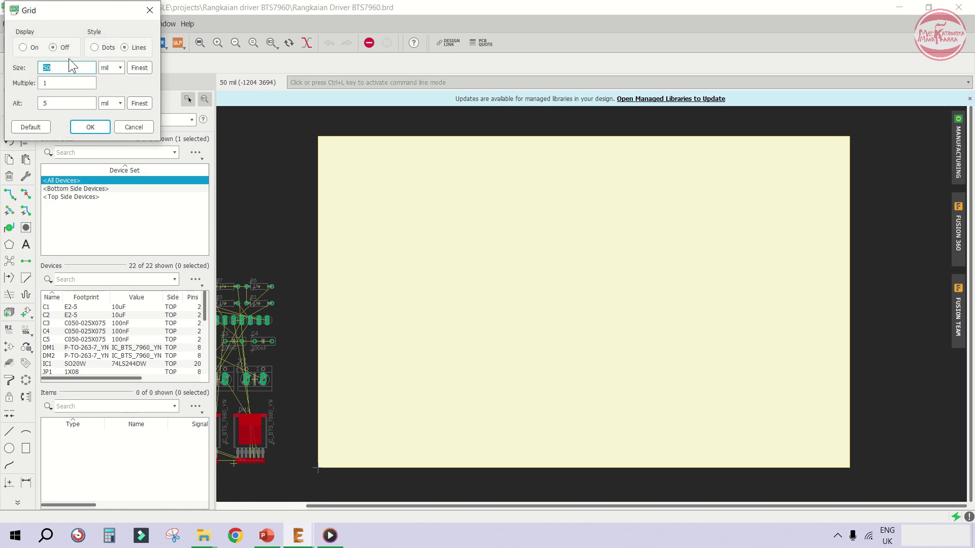
pyautogui.click(101, 67)
pyautogui.click(120, 85)
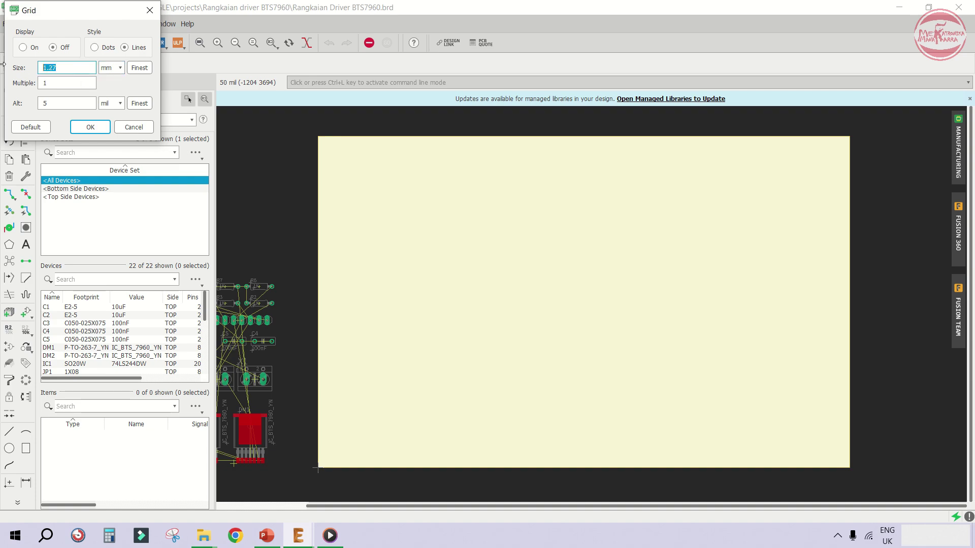
pyautogui.write('10')
pyautogui.click(33, 50)
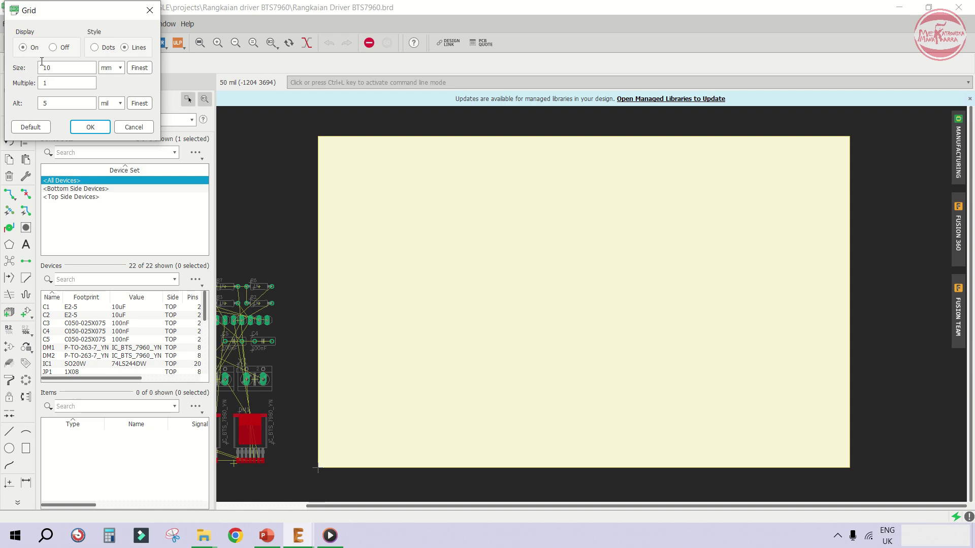
pyautogui.click(79, 128)
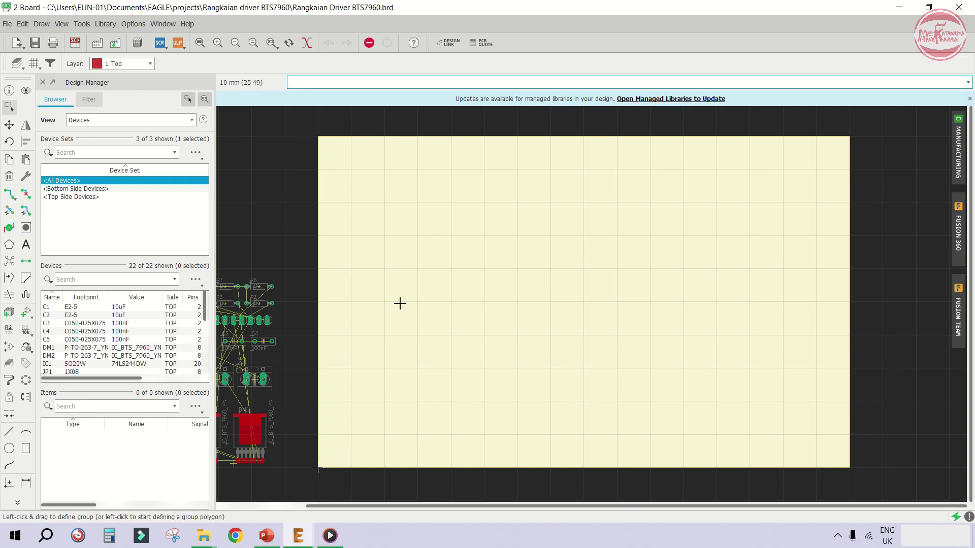
# Move the board outline's right and upper edges inward to make the board 80 mm wide and 50 mm high
pyautogui.click(9, 125)
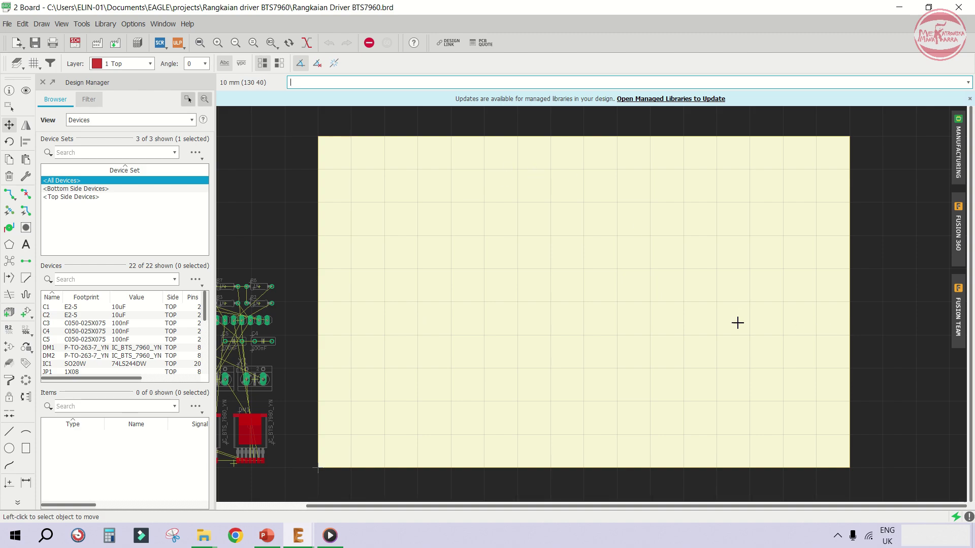
pyautogui.click(847, 309)
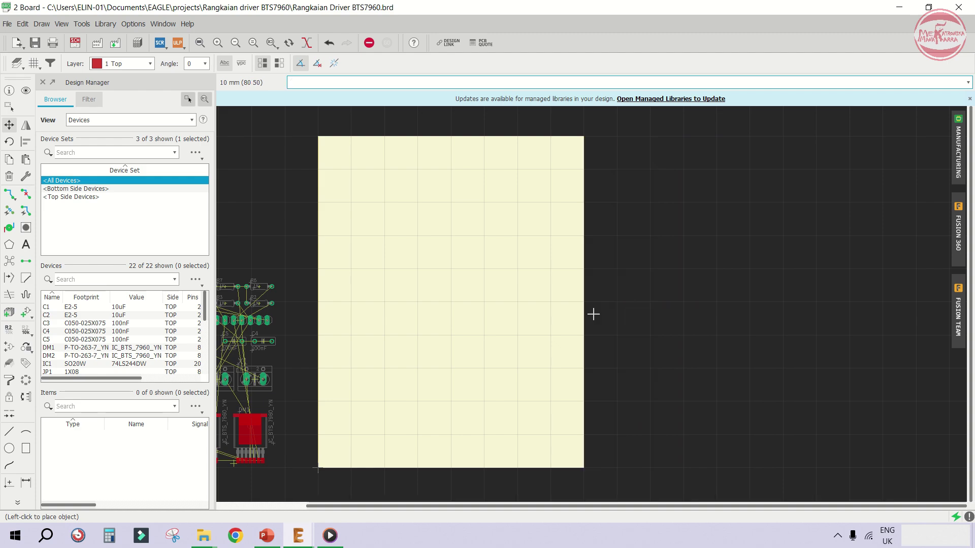
pyautogui.click(594, 315)
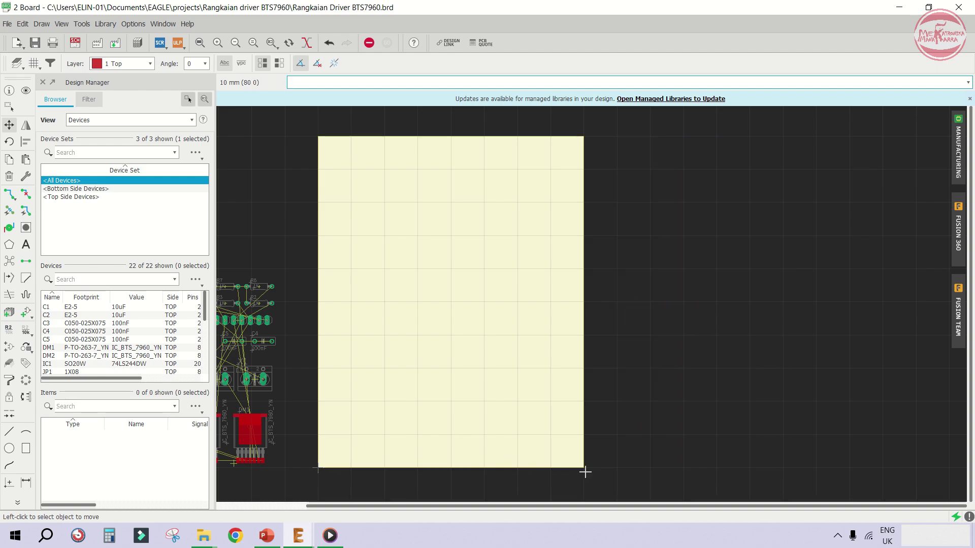
pyautogui.click(437, 137)
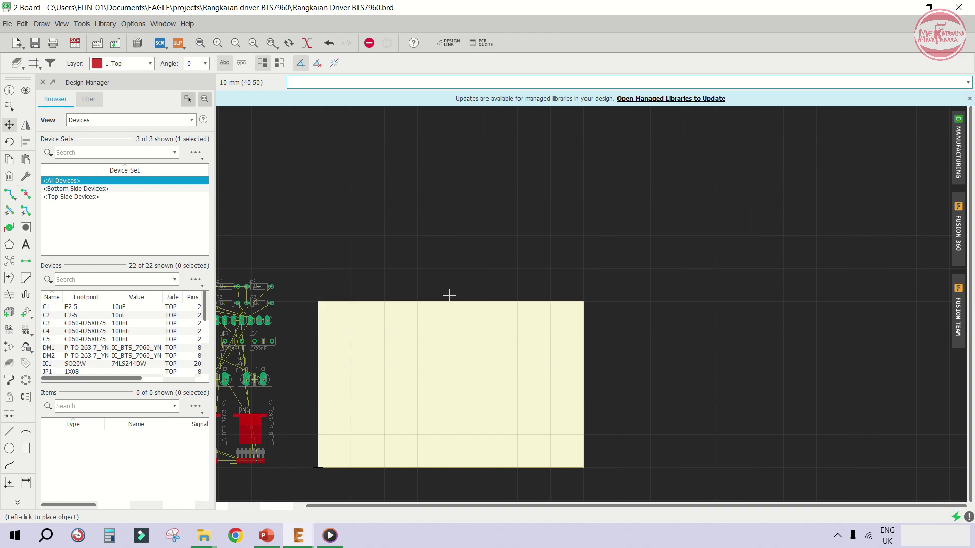
pyautogui.click(449, 295)
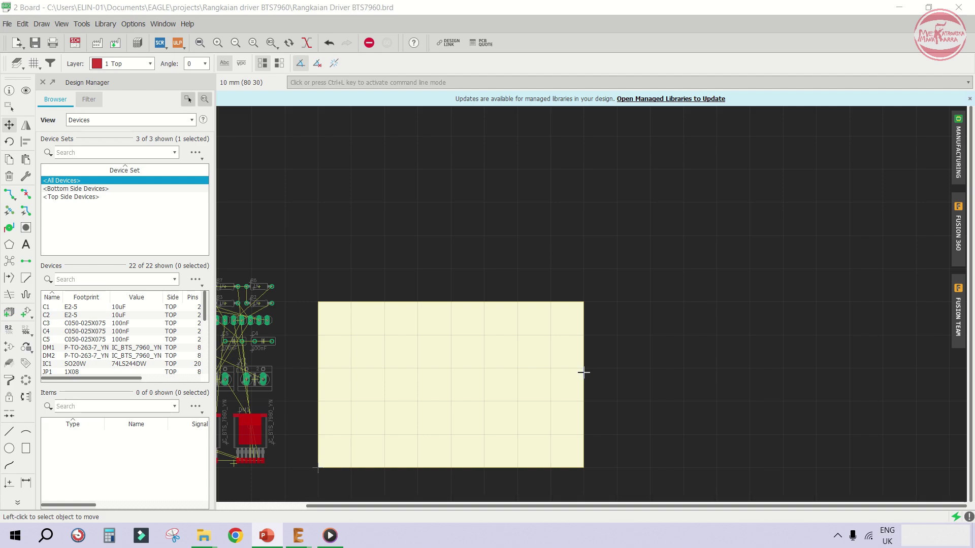
# Set the board's grid size to 5 mm
pyautogui.scroll(-3, 584, 373)
pyautogui.scroll(3, 513, 407)
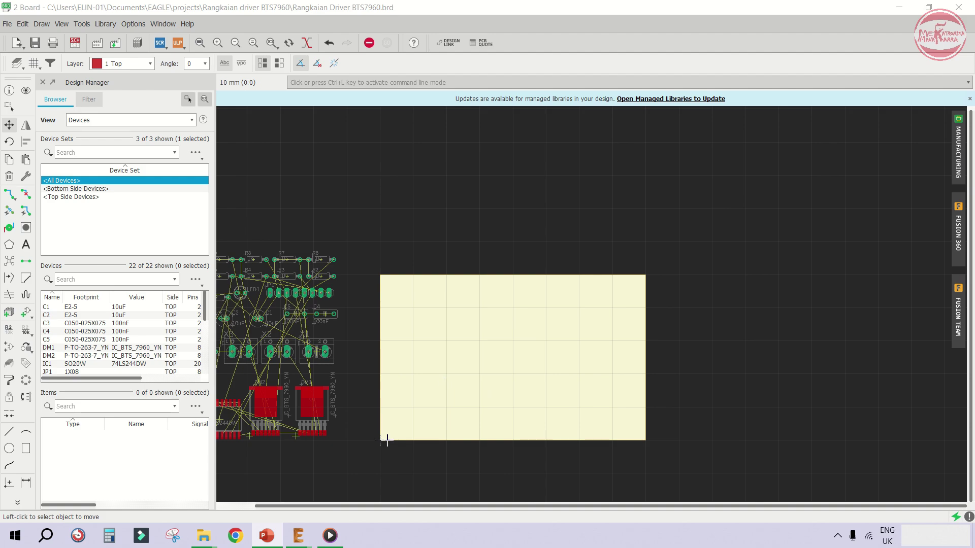
pyautogui.scroll(2, 386, 440)
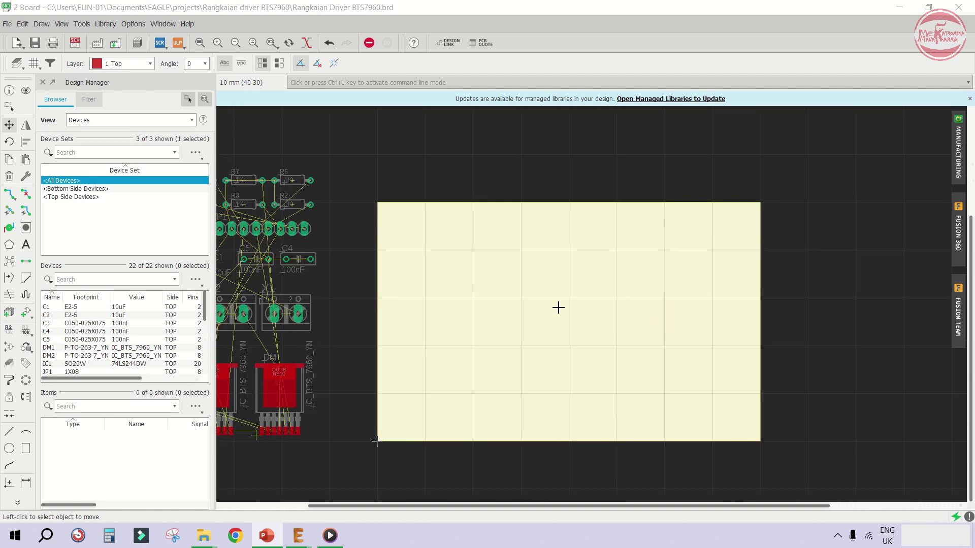
pyautogui.click(33, 66)
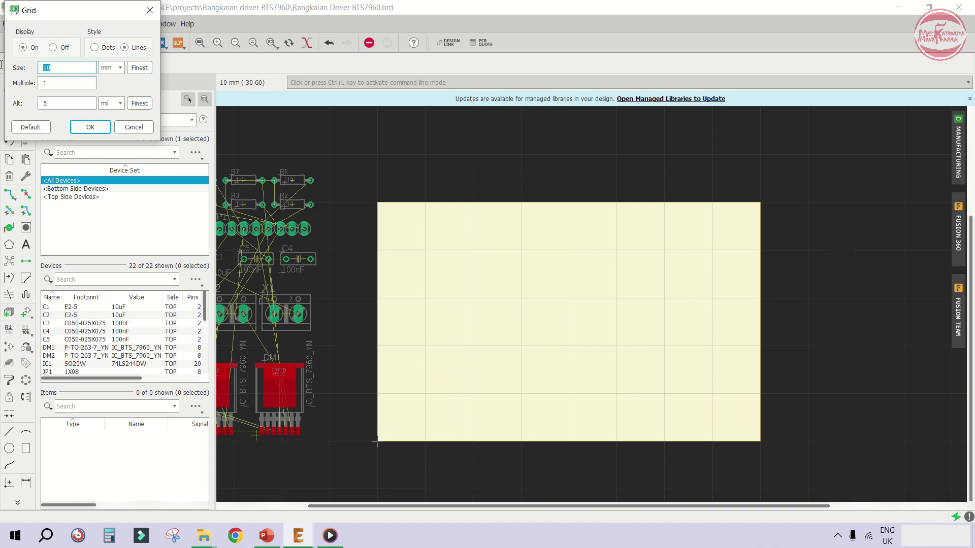
pyautogui.write('5')
pyautogui.click(92, 130)
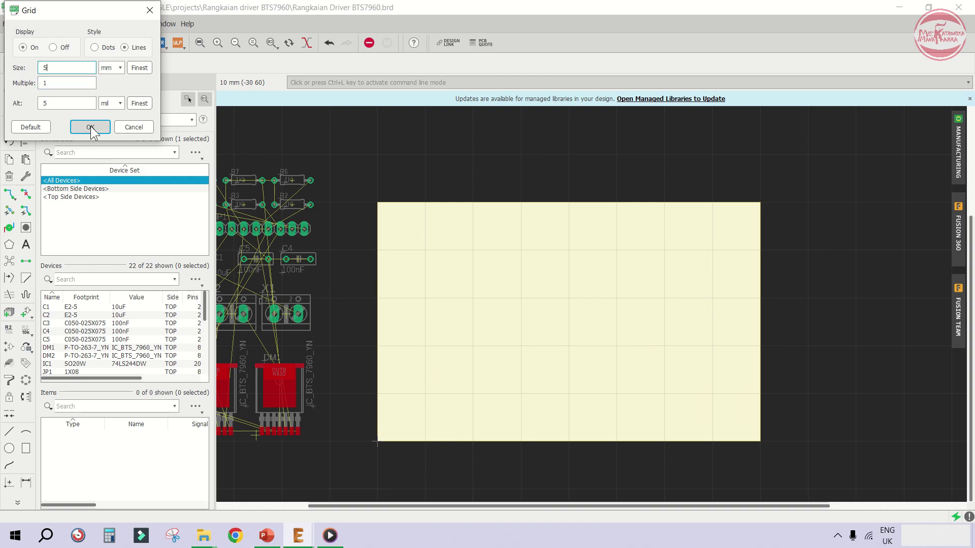
pyautogui.click(91, 128)
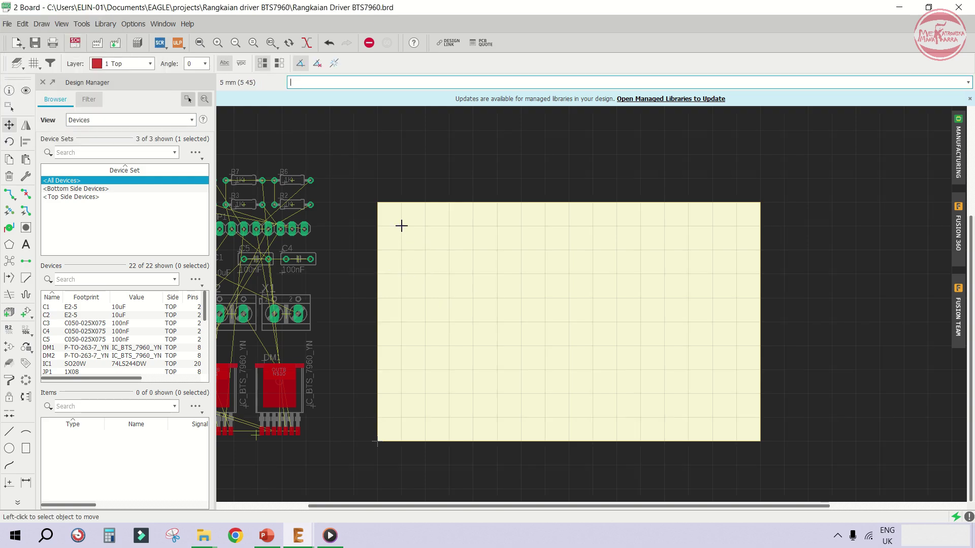
# Place a hole with a 3 mm drill in each of the board's four corners, 5 mm from both adjacent edges
pyautogui.click(28, 230)
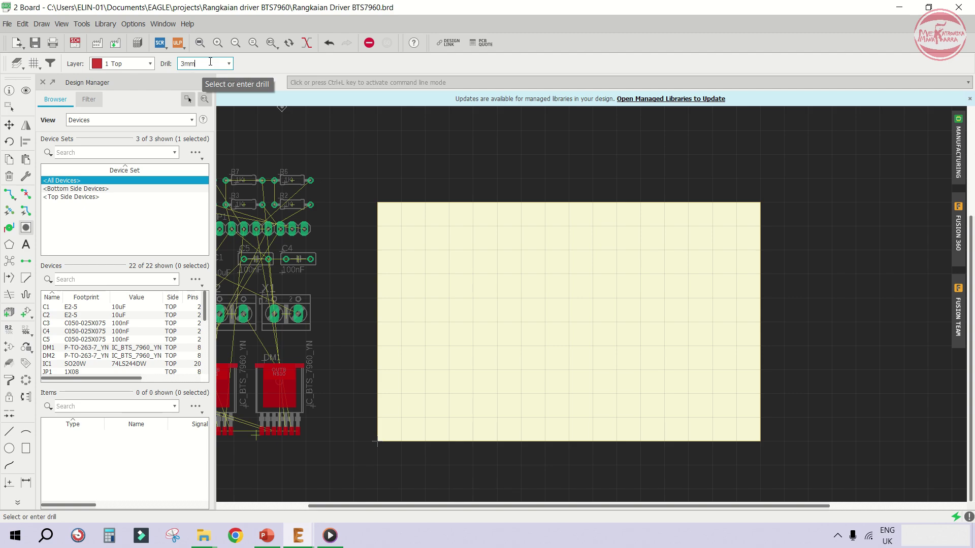
pyautogui.write('3')
pyautogui.click(402, 226)
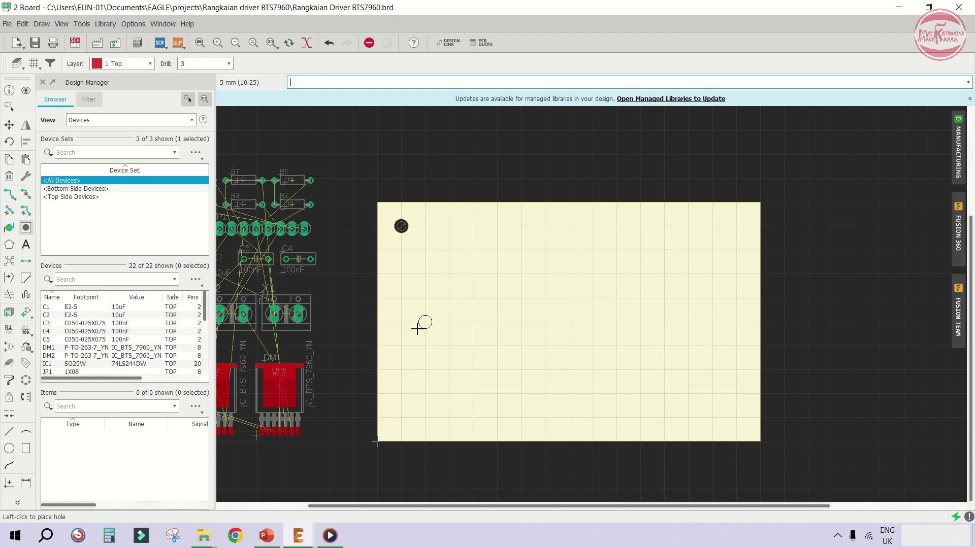
pyautogui.click(401, 417)
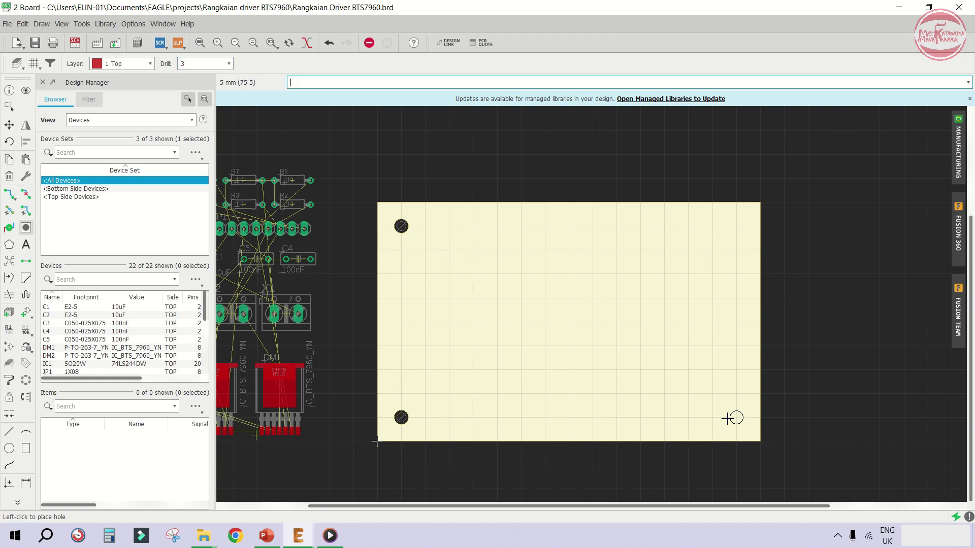
pyautogui.click(736, 418)
pyautogui.click(736, 226)
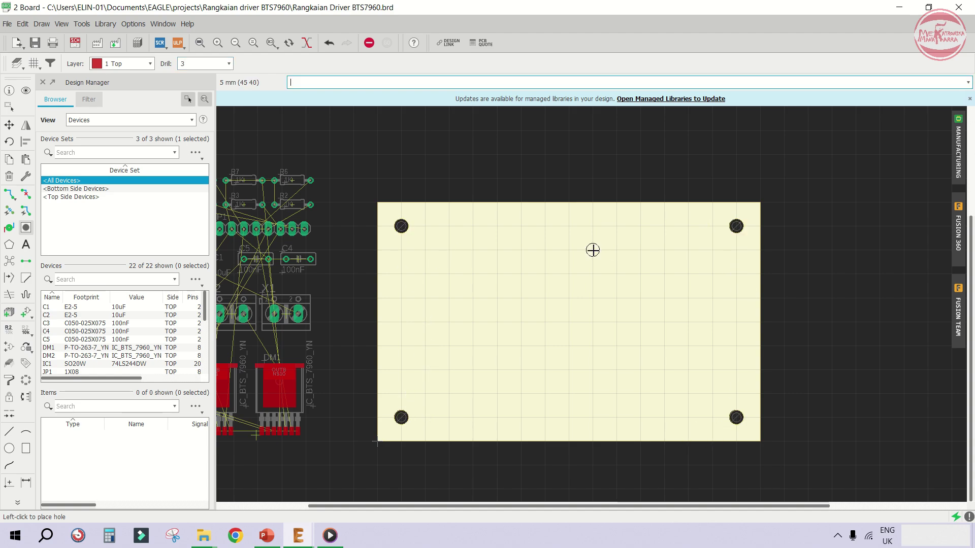
# Examine the four corner holes and their distance from the board edges, and end hole placement
pyautogui.scroll(3, 402, 239)
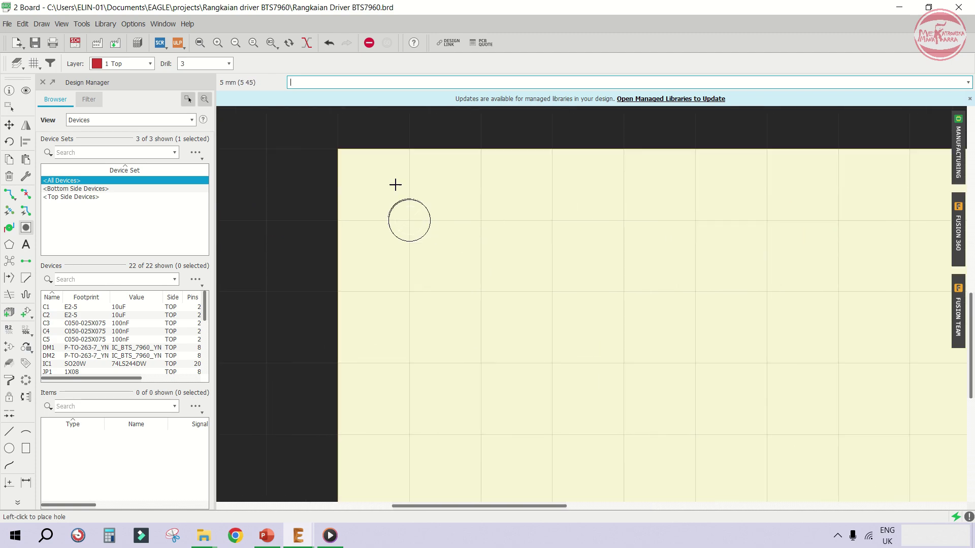
pyautogui.scroll(-1, 315, 274)
pyautogui.click(356, 256)
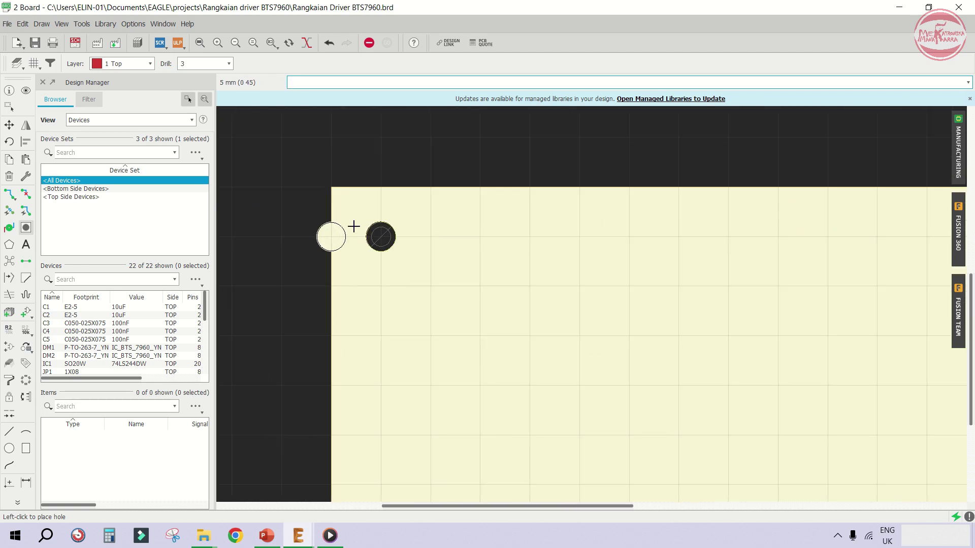
pyautogui.scroll(-1, 364, 234)
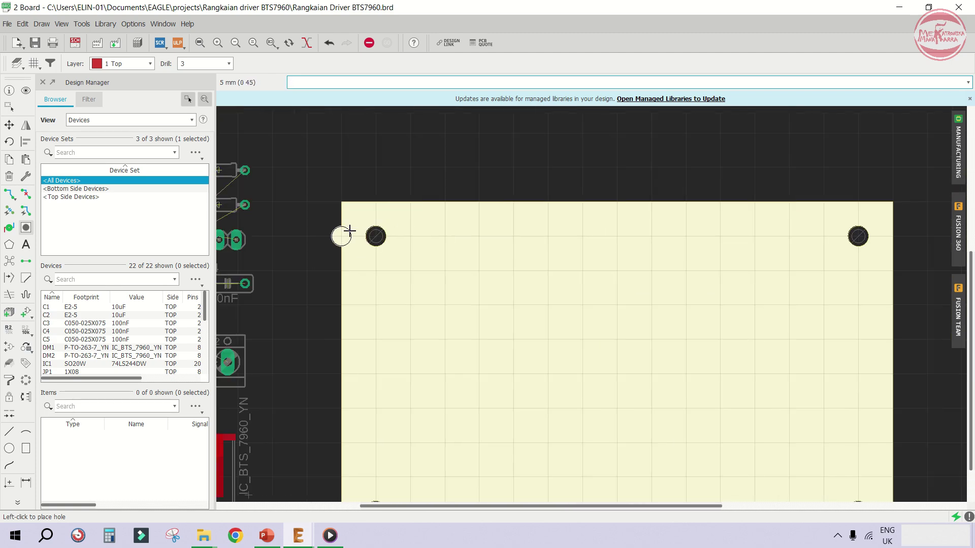
pyautogui.scroll(1, 344, 233)
pyautogui.scroll(-1, 436, 223)
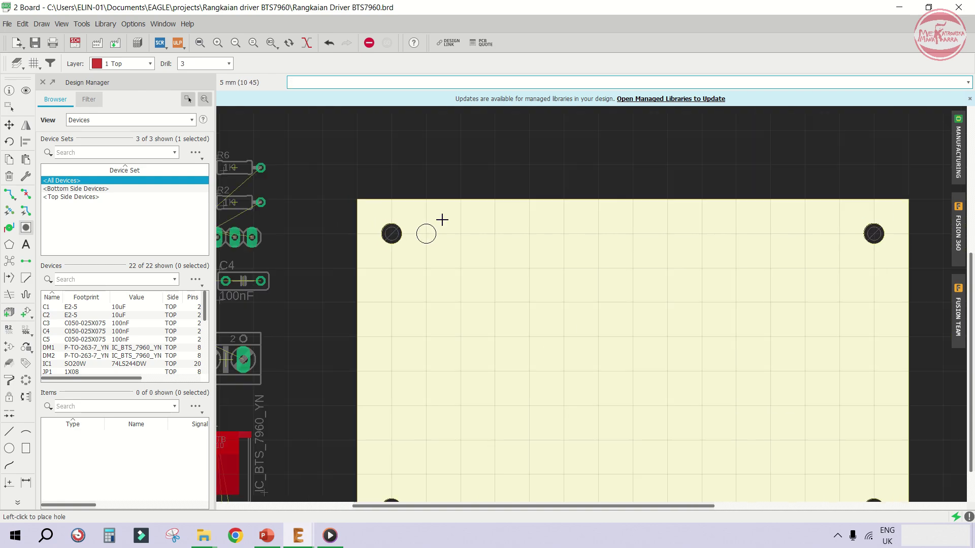
pyautogui.scroll(-1, 388, 205)
pyautogui.scroll(-1, 389, 205)
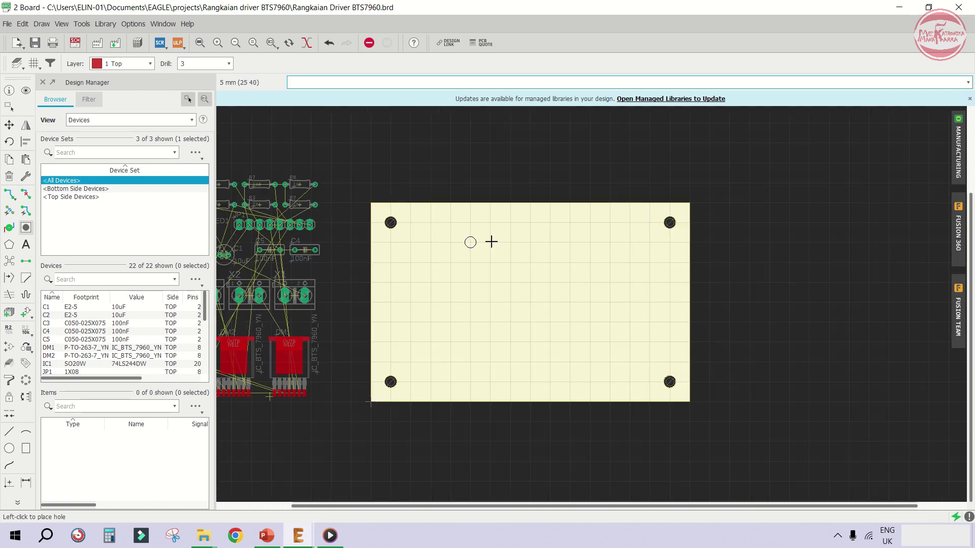
pyautogui.scroll(-1, 540, 271)
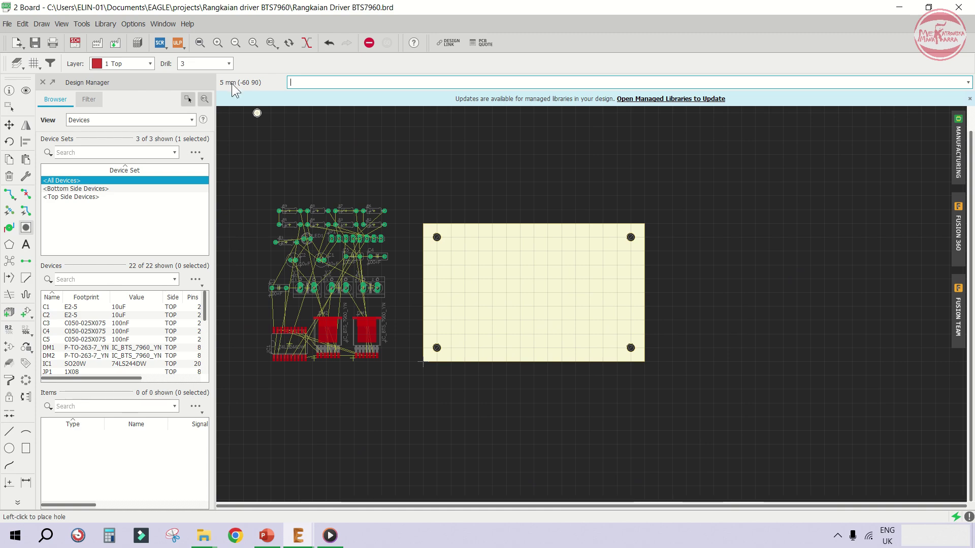
pyautogui.click(365, 44)
pyautogui.scroll(1, 617, 233)
pyautogui.scroll(1, 538, 281)
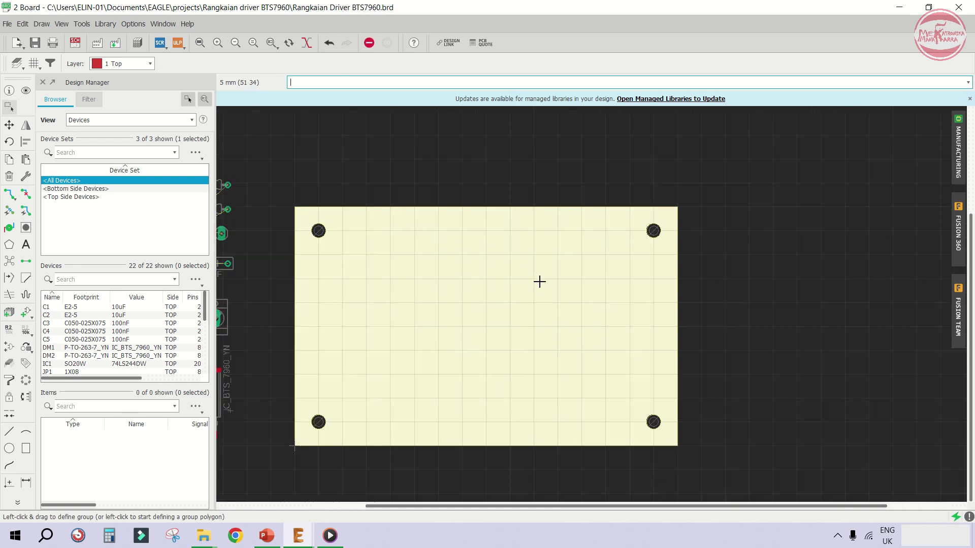
pyautogui.scroll(-2, 504, 270)
pyautogui.scroll(2, 447, 270)
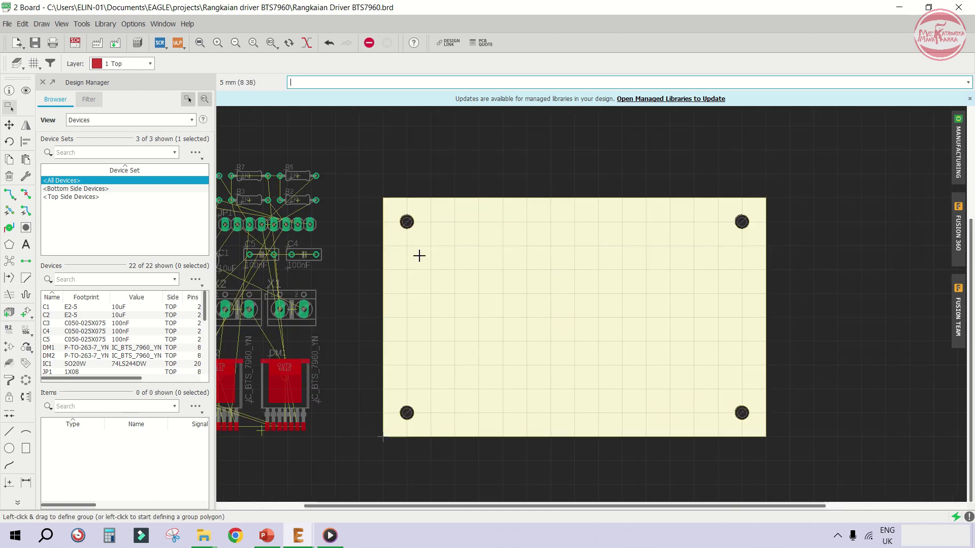
pyautogui.scroll(-1, 501, 359)
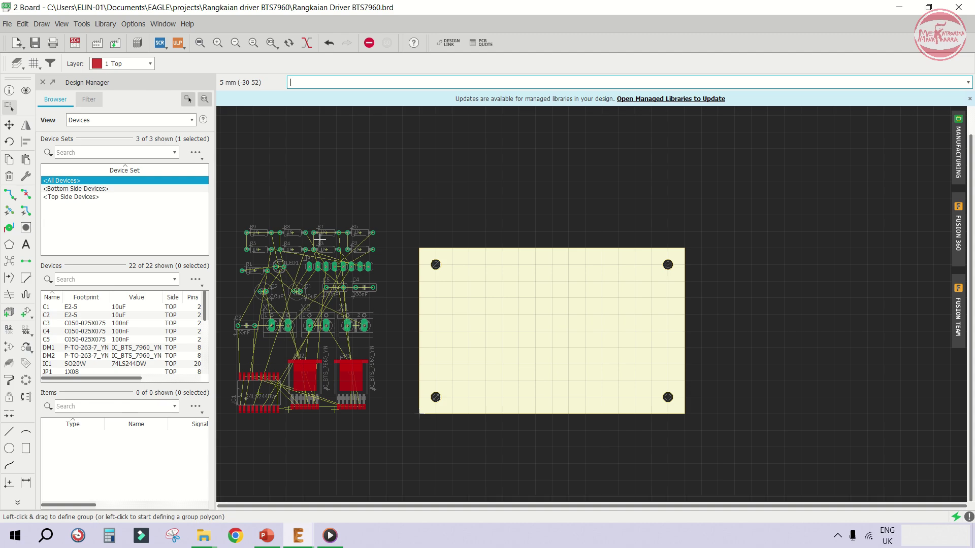
# Restore the board's default grid size and convert its unit from mil to mm, giving a 1.27 mm grid
pyautogui.click(34, 63)
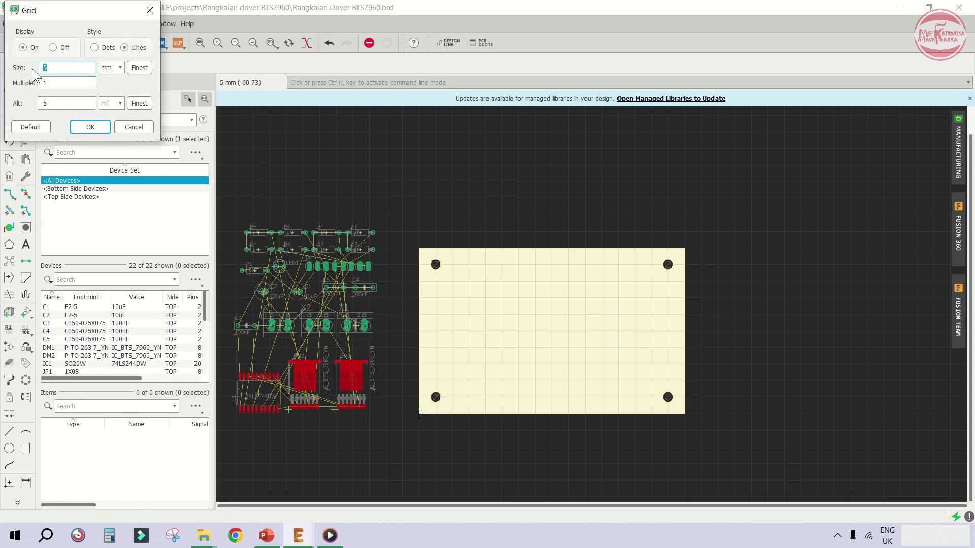
pyautogui.click(31, 127)
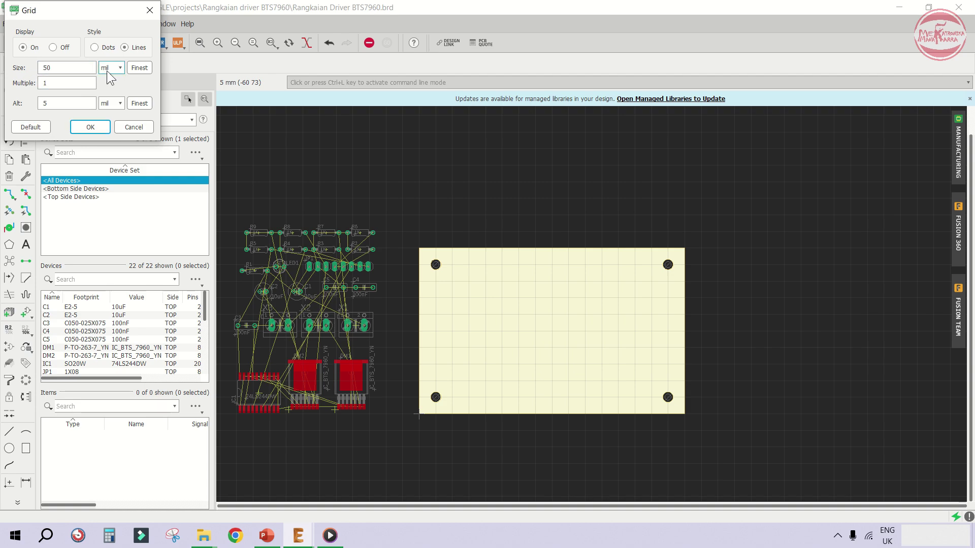
pyautogui.click(50, 70)
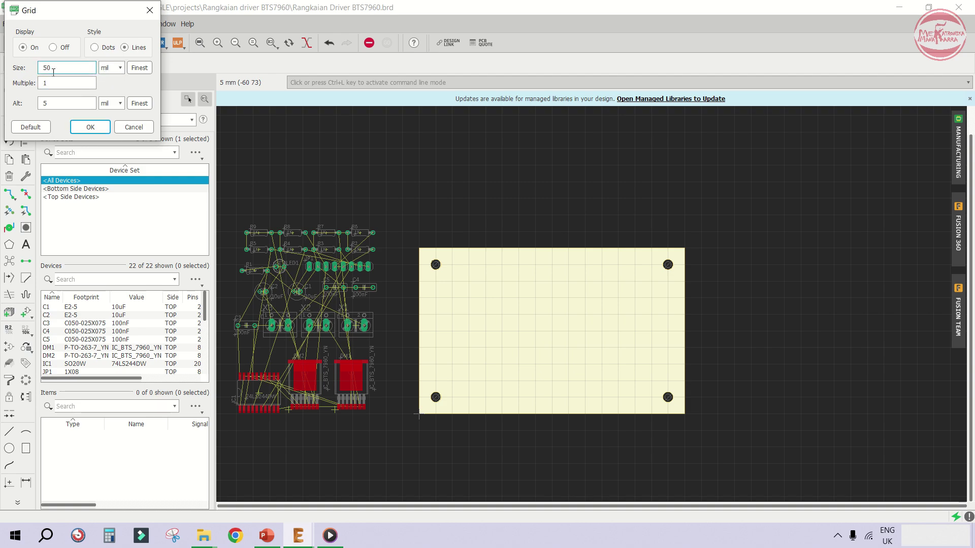
pyautogui.click(108, 68)
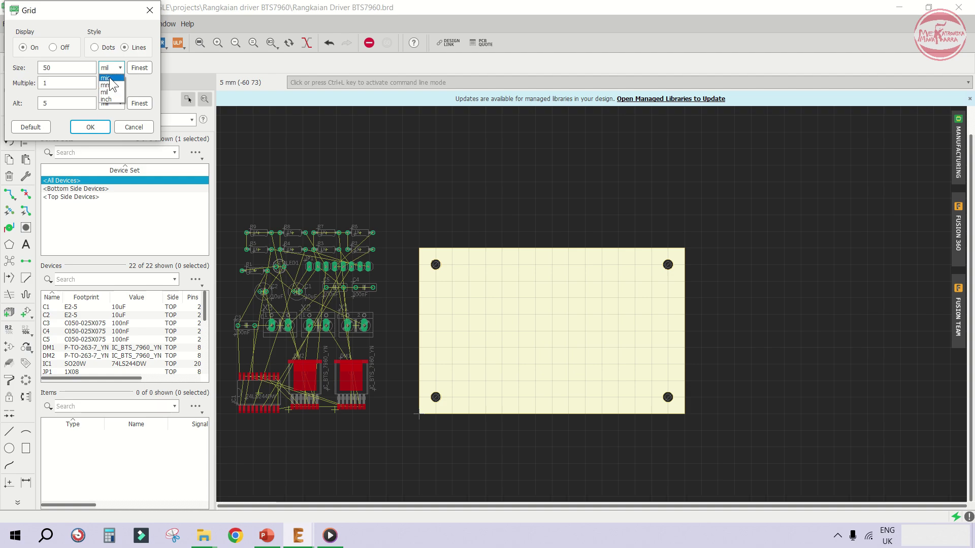
pyautogui.click(108, 100)
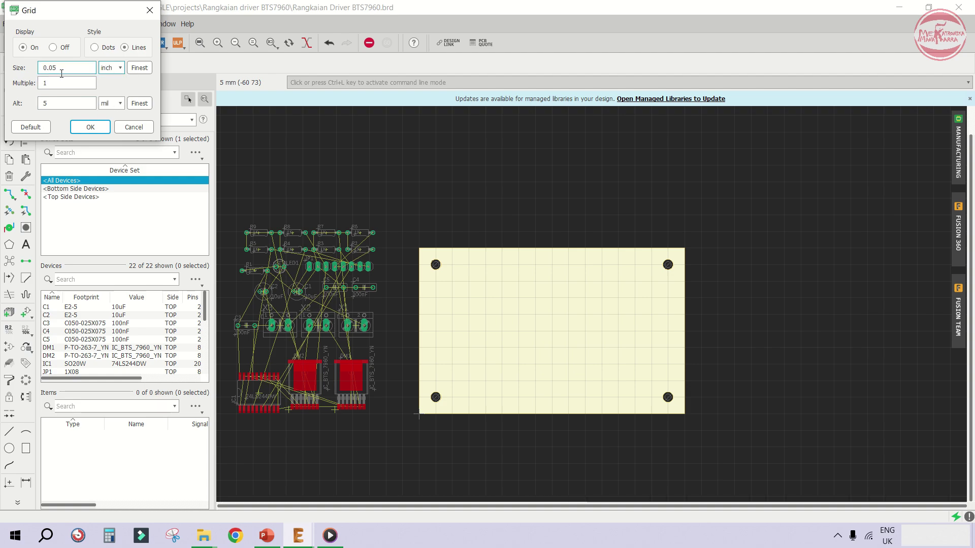
pyautogui.click(61, 74)
pyautogui.click(113, 68)
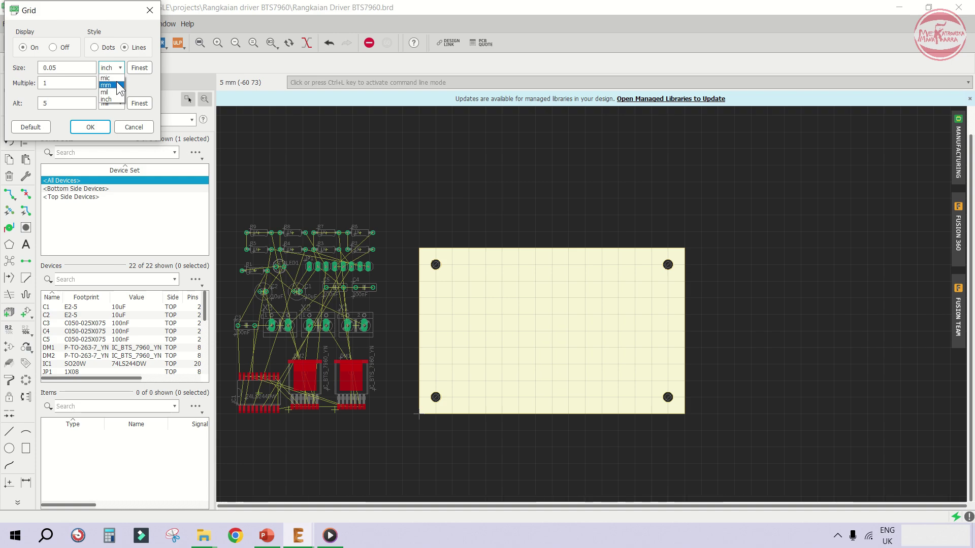
pyautogui.click(118, 85)
pyautogui.click(63, 71)
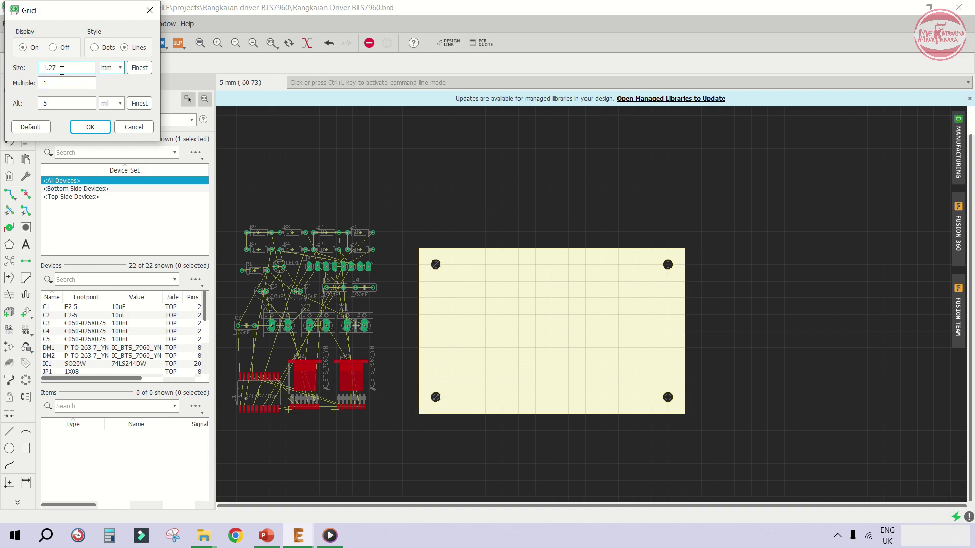
pyautogui.doubleClick(50, 68)
pyautogui.click(88, 127)
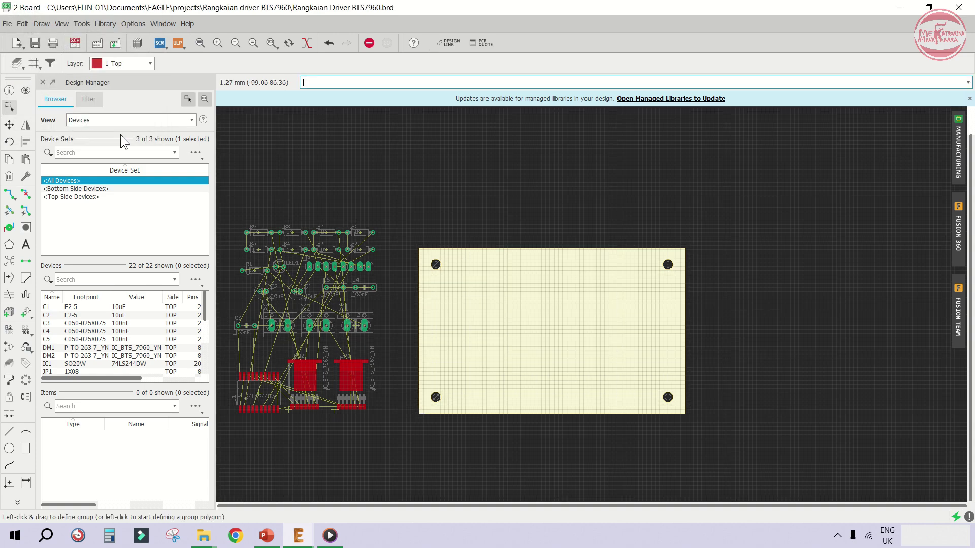
# Examine the pads and net connections of terminals X1 to X3, capacitors C1 to C5 and pin header JP1 beside the board
pyautogui.scroll(1, 260, 365)
pyautogui.scroll(8, 234, 316)
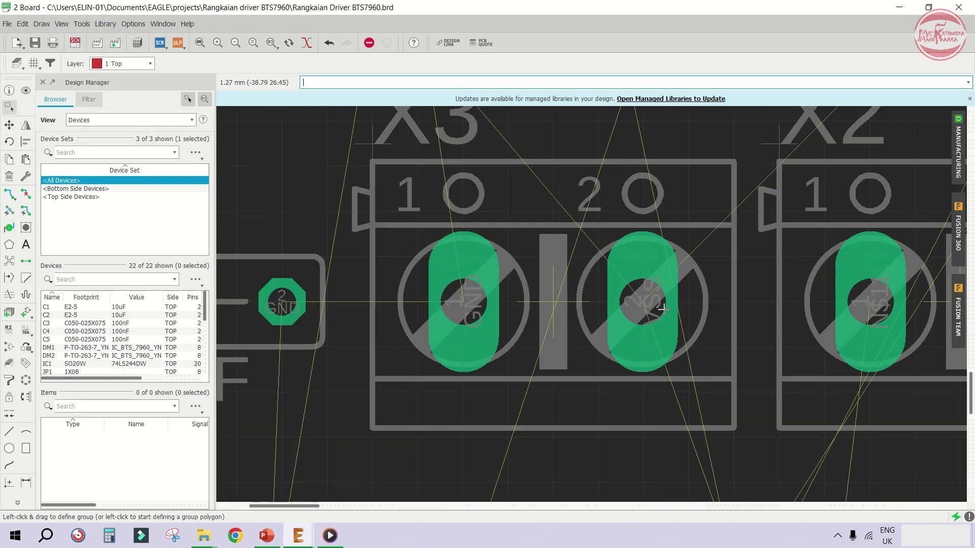
pyautogui.scroll(4, 333, 308)
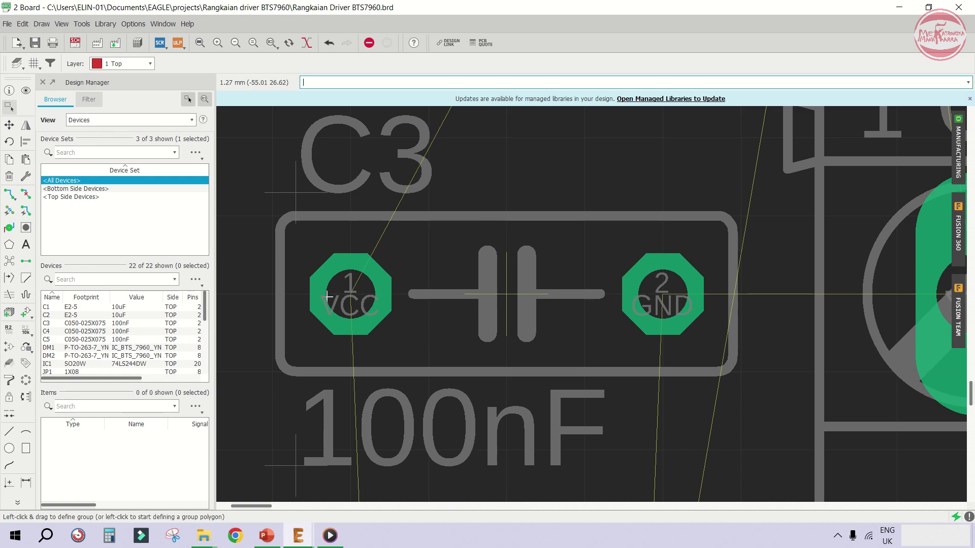
pyautogui.scroll(-7, 284, 391)
pyautogui.scroll(5, 564, 331)
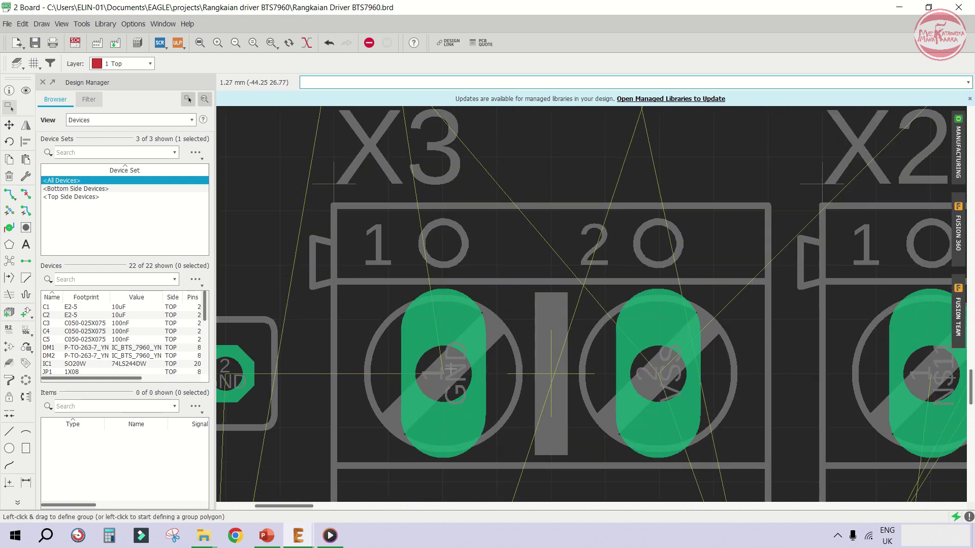
pyautogui.scroll(-3, 530, 382)
pyautogui.scroll(6, 457, 239)
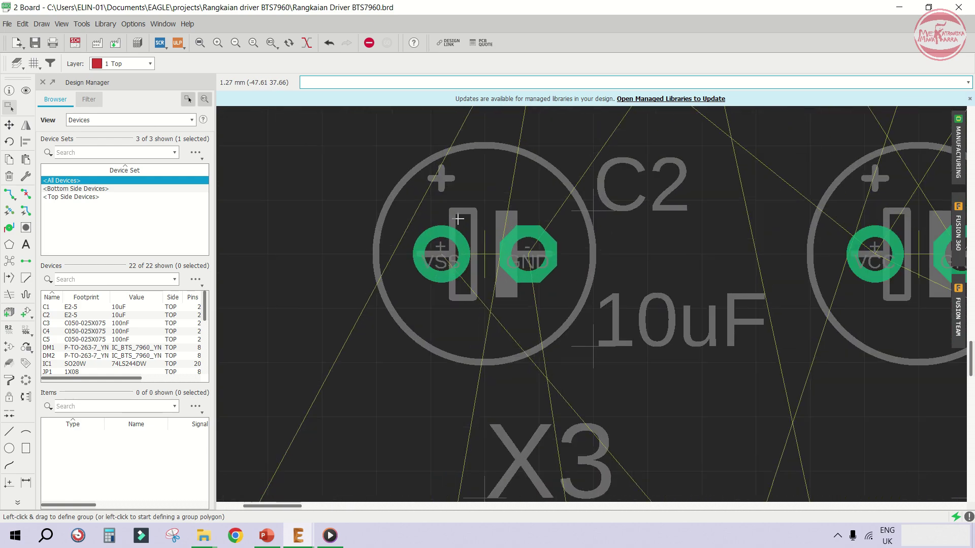
pyautogui.scroll(-3, 355, 266)
pyautogui.scroll(3, 631, 252)
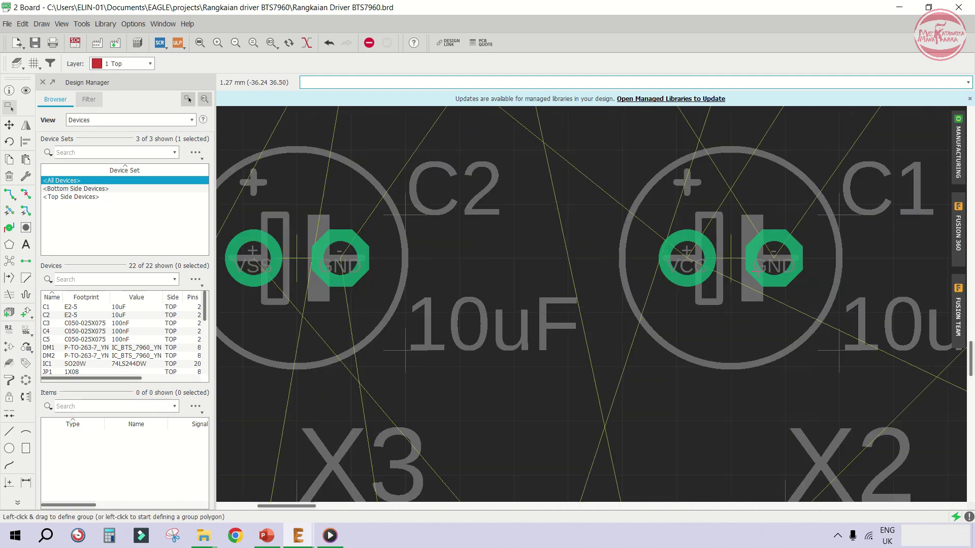
pyautogui.scroll(-6, 397, 246)
pyautogui.scroll(3, 686, 234)
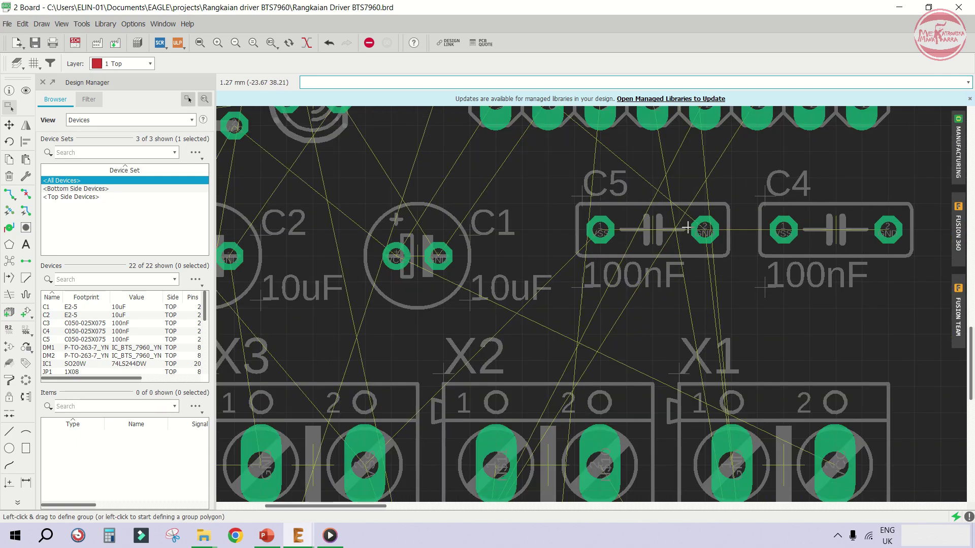
pyautogui.scroll(-4, 533, 254)
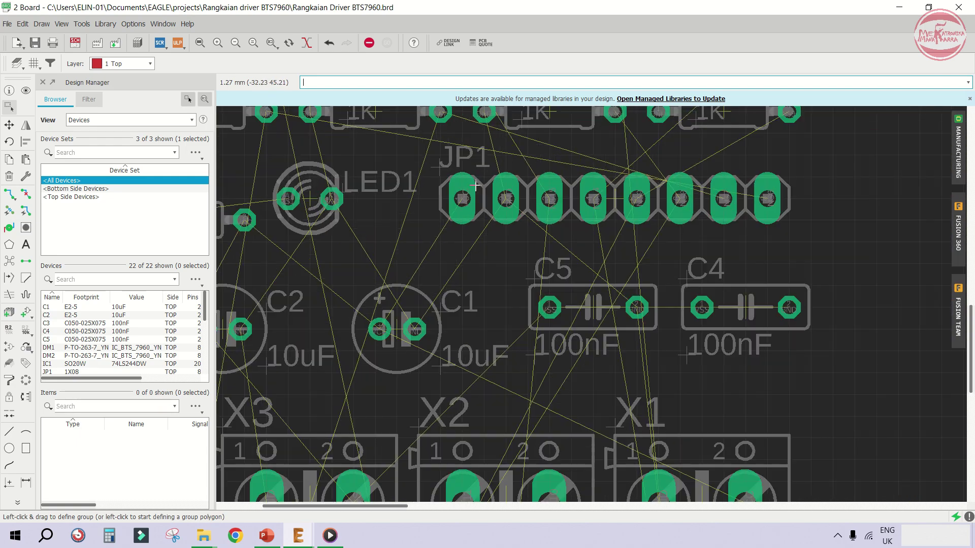
pyautogui.scroll(3, 476, 184)
pyautogui.scroll(-4, 467, 193)
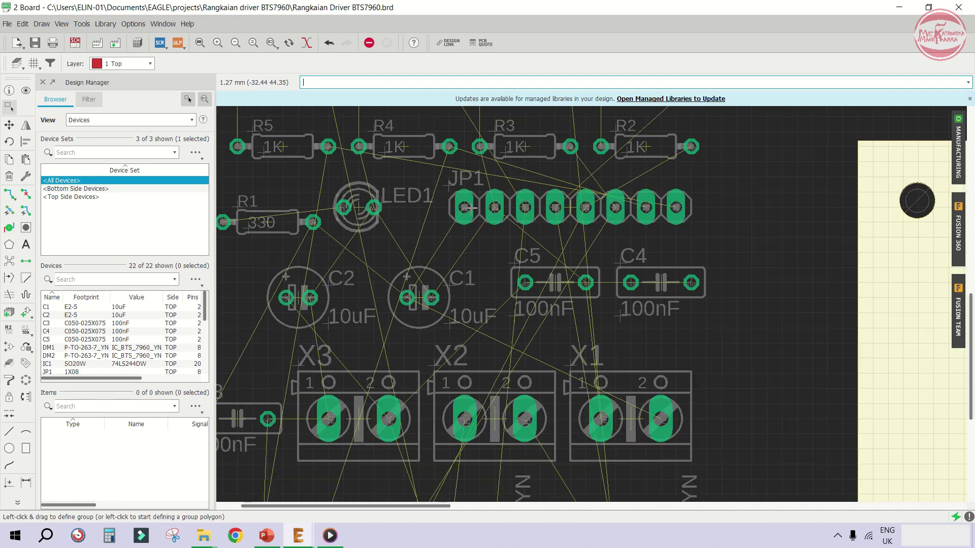
pyautogui.scroll(-3, 339, 205)
pyautogui.scroll(-3, 339, 205)
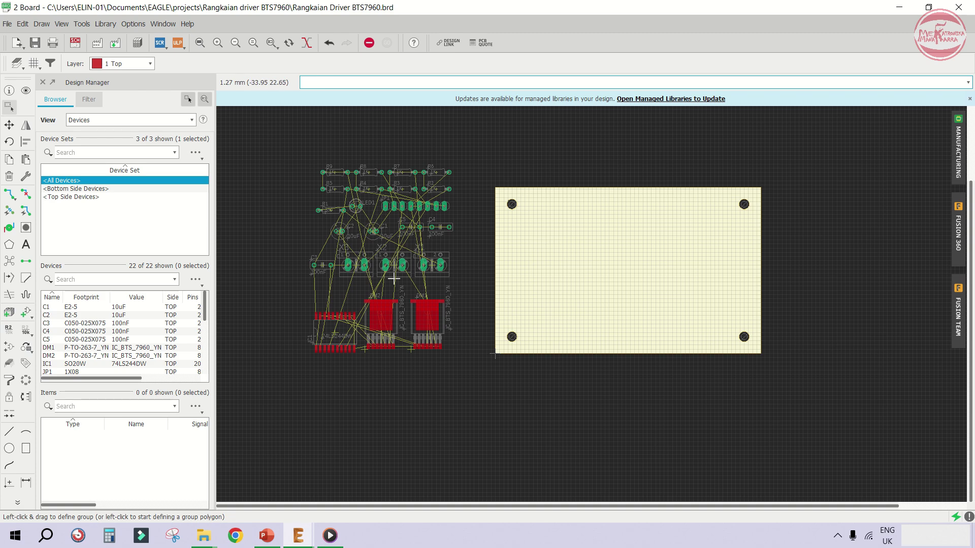
# Move pin header JP1 onto the board, rotate it vertical and place it near the left edge at about (10, 25) mm
pyautogui.scroll(2, 562, 237)
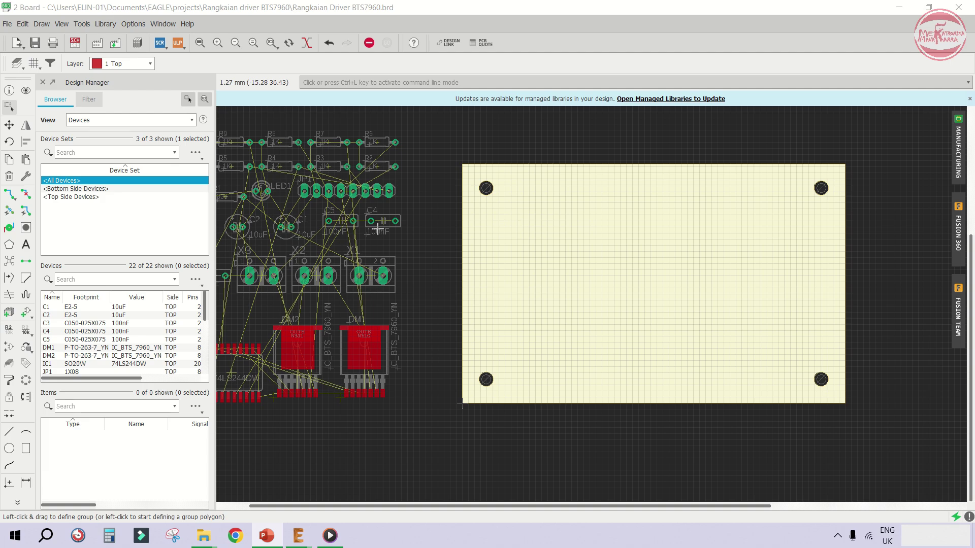
pyautogui.click(9, 125)
pyautogui.scroll(-2, 533, 281)
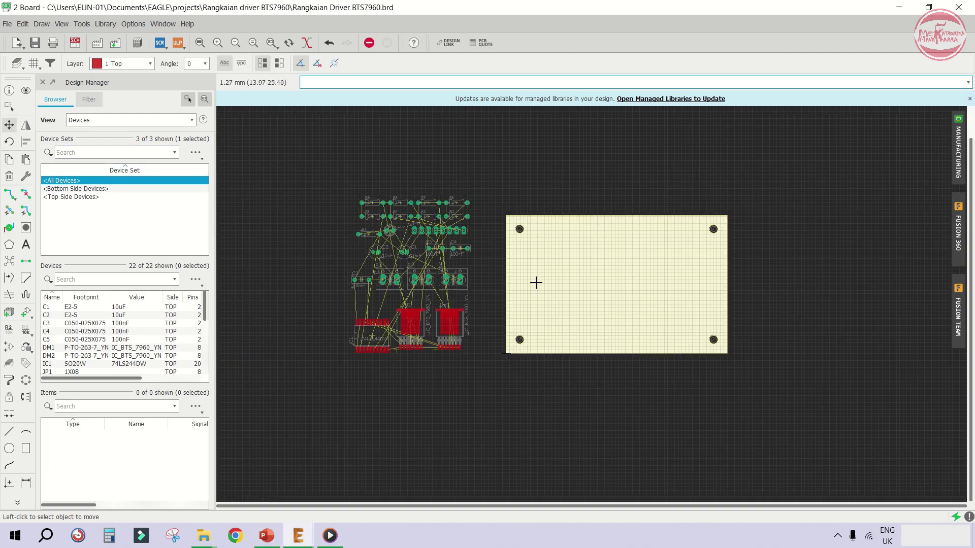
pyautogui.scroll(4, 407, 233)
pyautogui.click(366, 219)
pyautogui.scroll(-2, 366, 219)
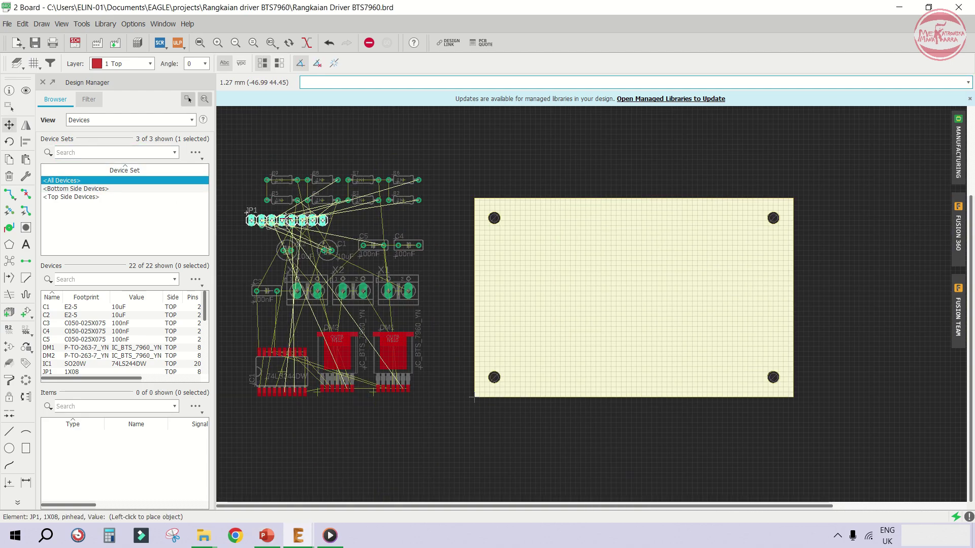
pyautogui.rightClick(531, 304)
pyautogui.scroll(3, 530, 303)
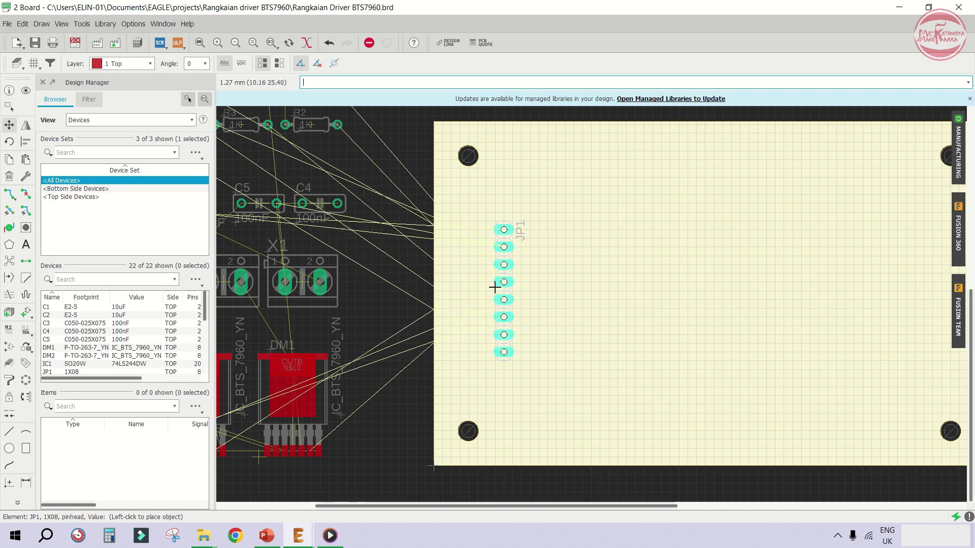
pyautogui.scroll(-1, 496, 283)
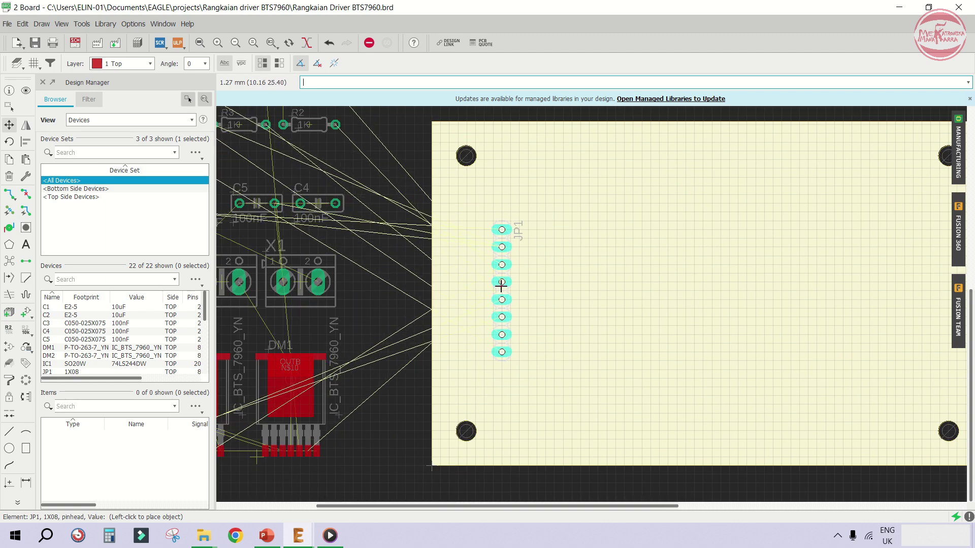
pyautogui.click(501, 286)
pyautogui.scroll(-2, 351, 267)
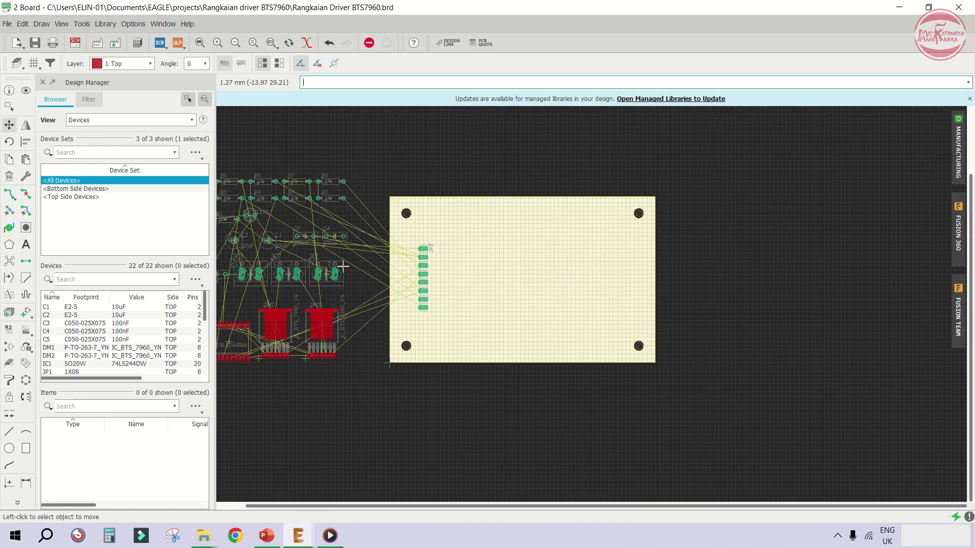
# Move terminal X1 onto the board, rotated vertical with pin 1 lowest, and place it near the right edge at about (70, 16.5) mm
pyautogui.scroll(3, 266, 264)
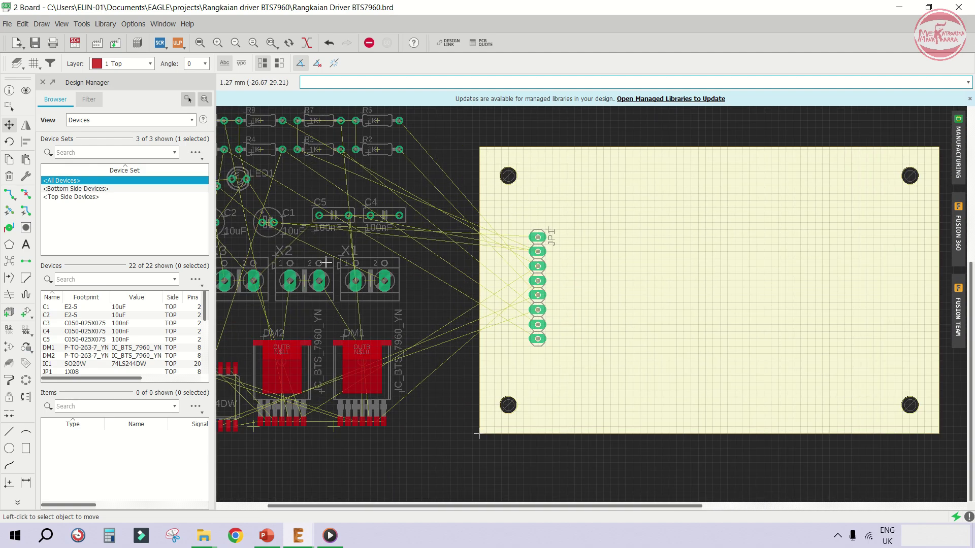
pyautogui.scroll(-2, 325, 263)
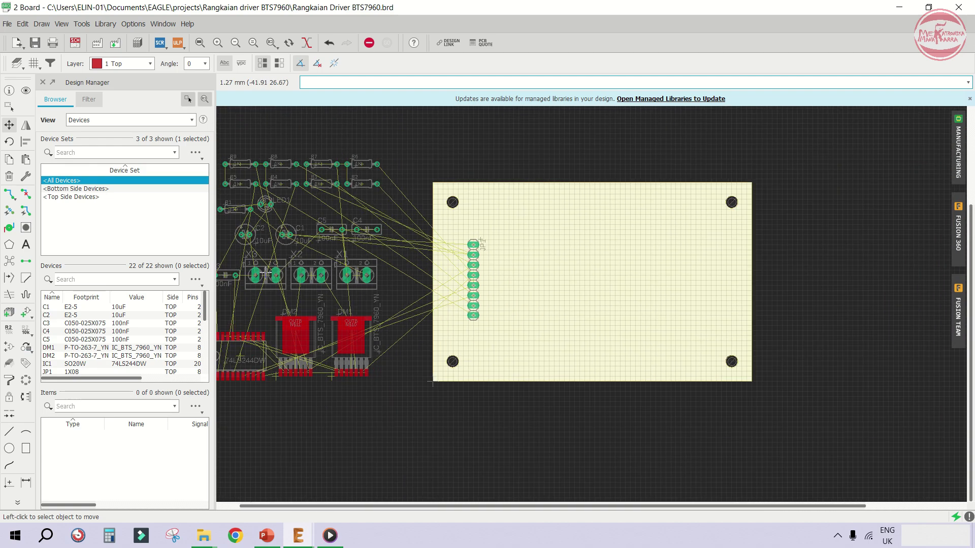
pyautogui.click(358, 275)
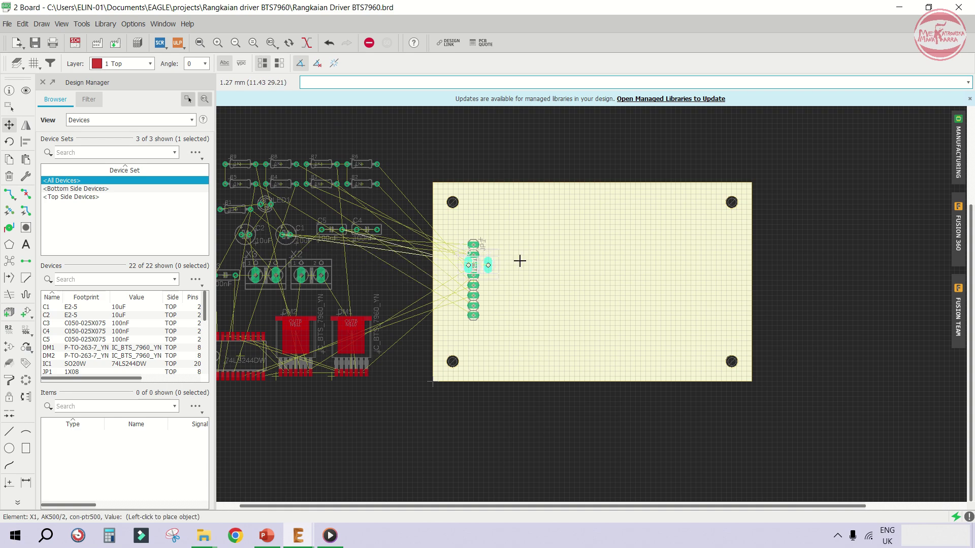
pyautogui.scroll(1, 708, 320)
pyautogui.scroll(2, 710, 323)
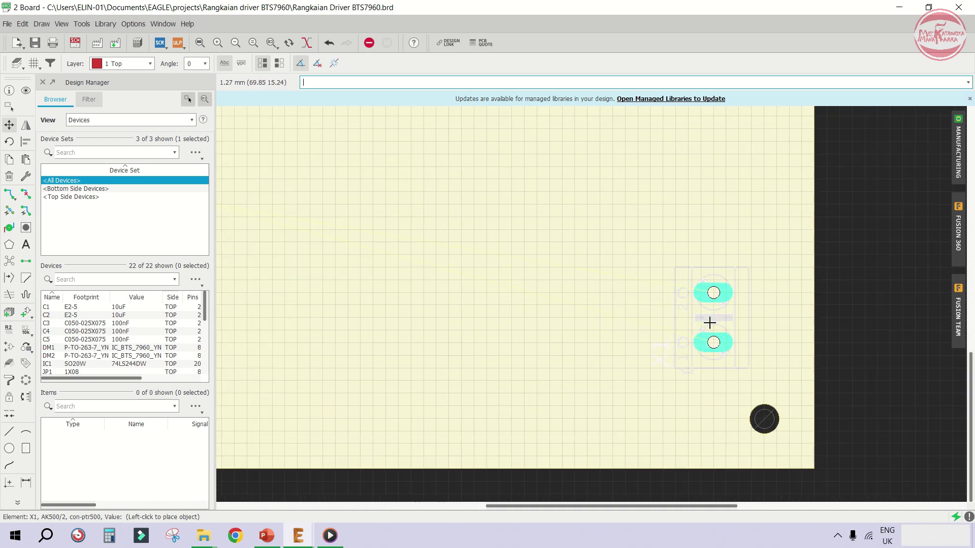
pyautogui.scroll(-1, 714, 319)
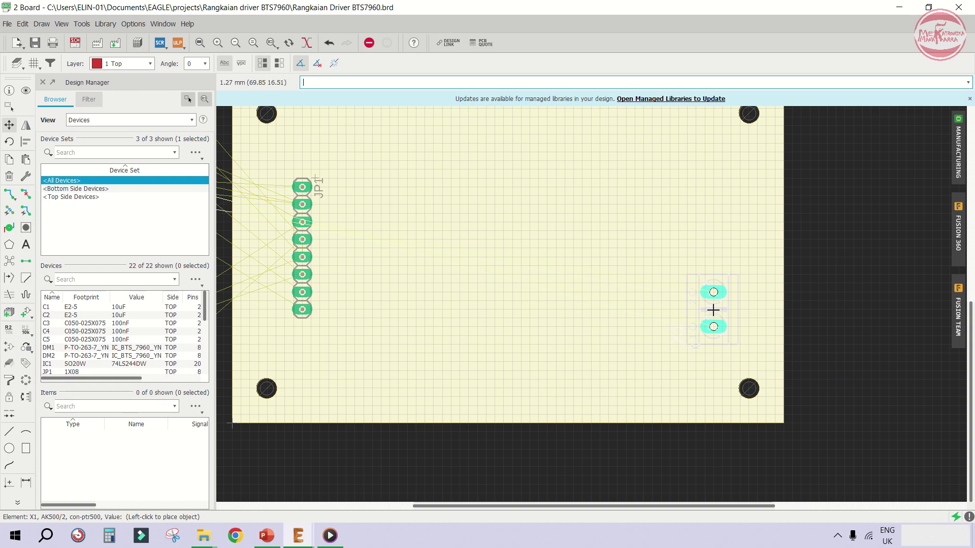
pyautogui.click(714, 310)
pyautogui.scroll(-2, 753, 315)
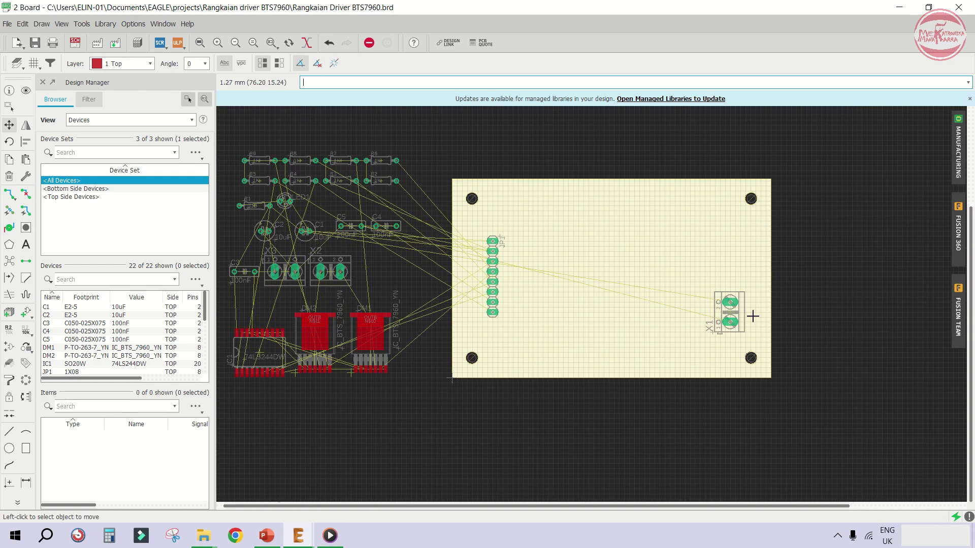
# Move terminal X3 onto the board, rotate it vertical with pin 1 lowest and place it directly above X1, aligned with it
pyautogui.scroll(2, 747, 315)
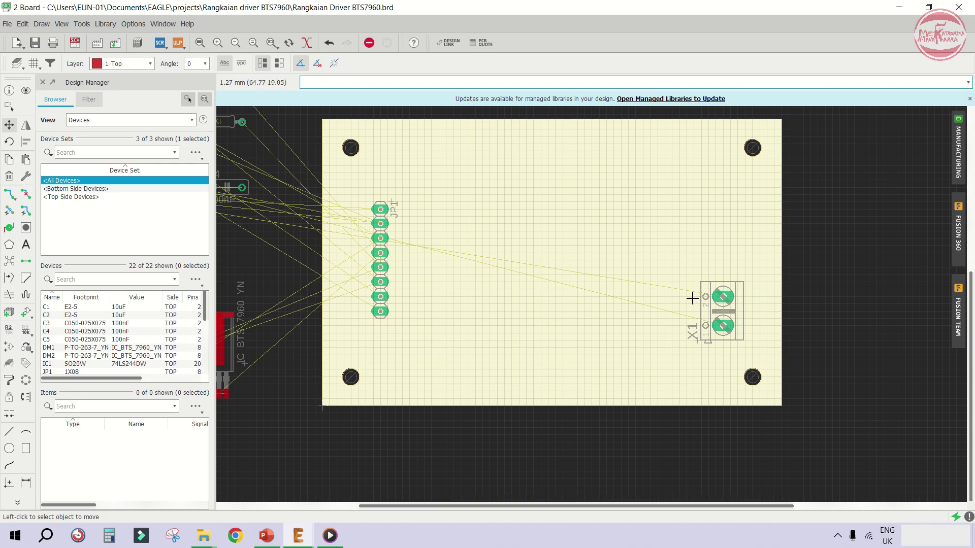
pyautogui.scroll(-3, 693, 299)
pyautogui.scroll(2, 492, 264)
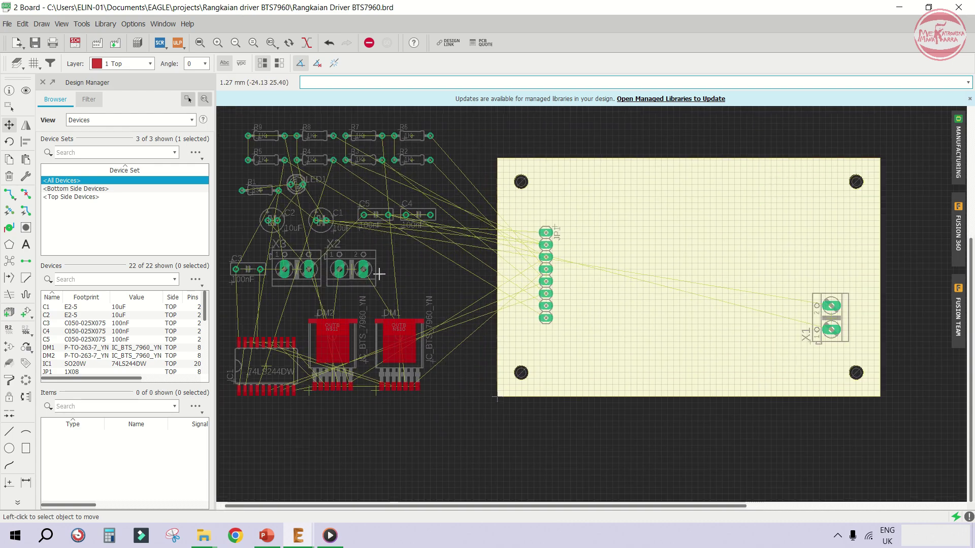
pyautogui.scroll(2, 379, 274)
pyautogui.click(261, 260)
pyautogui.scroll(-2, 304, 264)
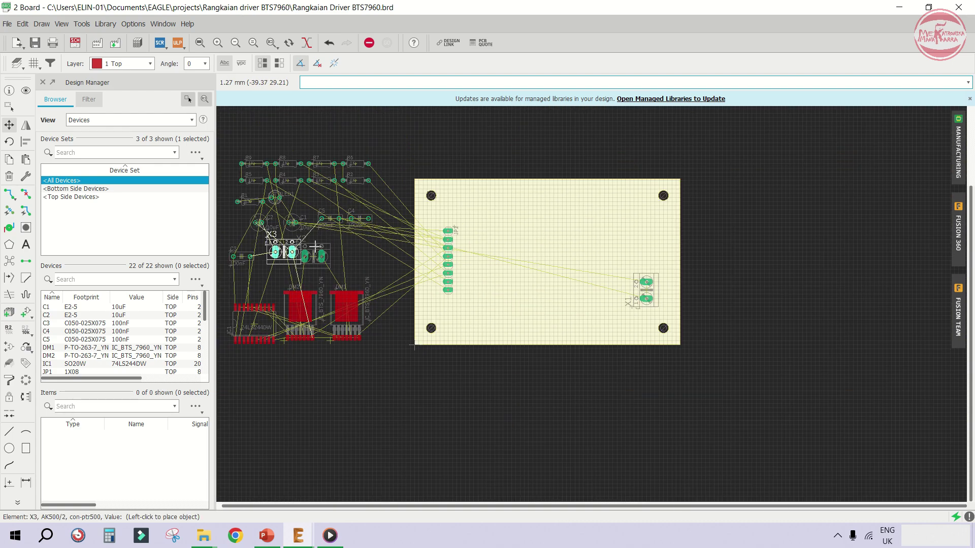
pyautogui.scroll(2, 647, 262)
pyautogui.scroll(1, 648, 262)
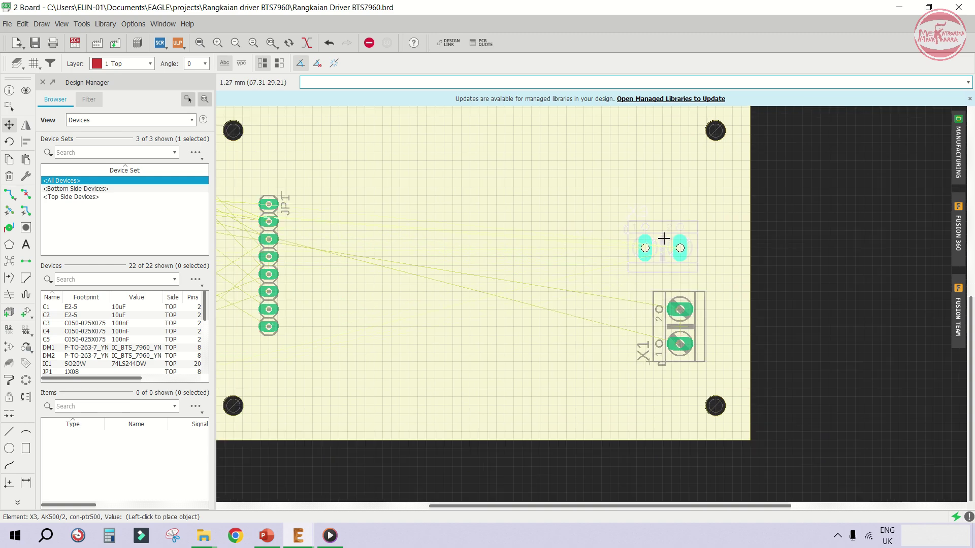
pyautogui.rightClick(664, 239)
pyautogui.scroll(1, 663, 239)
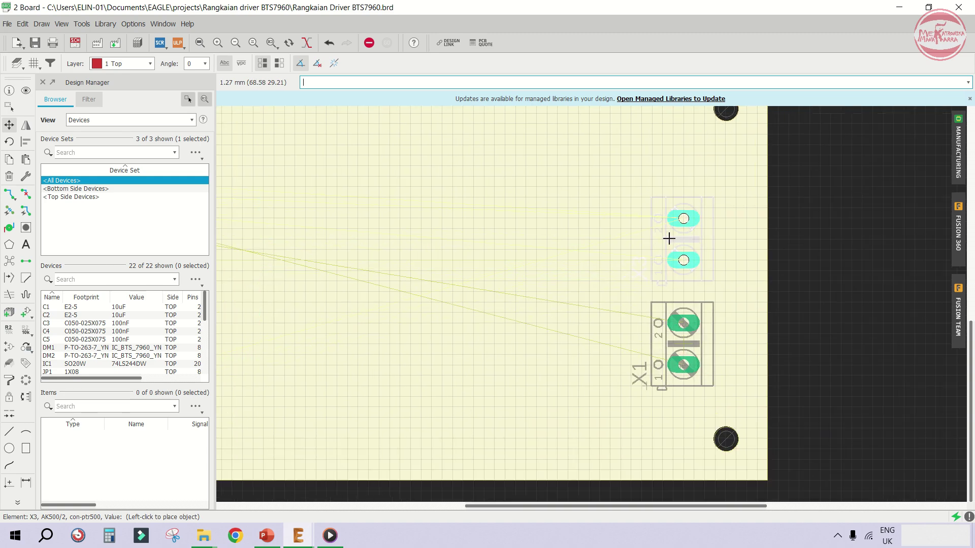
pyautogui.click(669, 239)
pyautogui.scroll(-3, 675, 325)
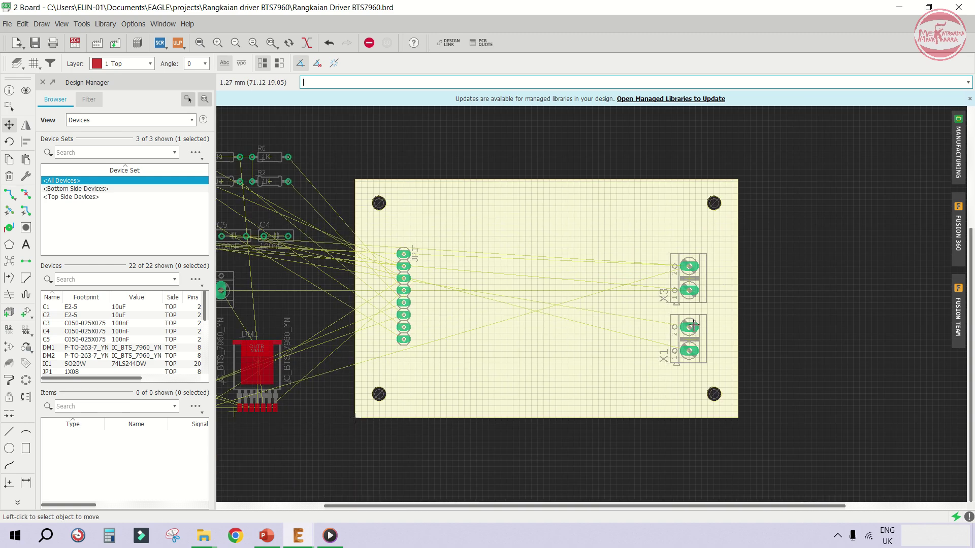
# Move terminal X2 onto the board, rotate it vertical with pin 1 lowest and place it directly above X3, aligned with it
pyautogui.scroll(-2, 675, 325)
pyautogui.click(380, 295)
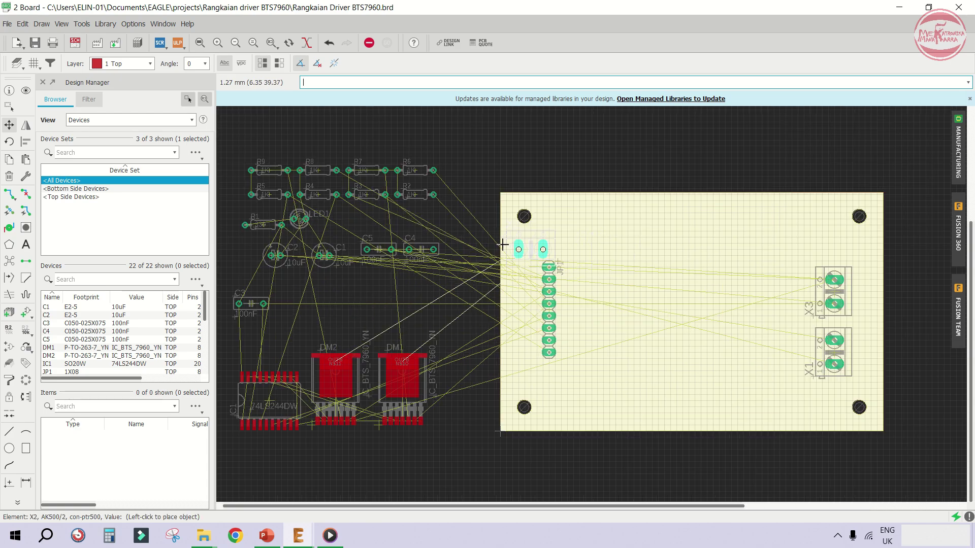
pyautogui.scroll(3, 648, 275)
pyautogui.scroll(3, 739, 236)
pyautogui.rightClick(721, 241)
pyautogui.scroll(2, 727, 242)
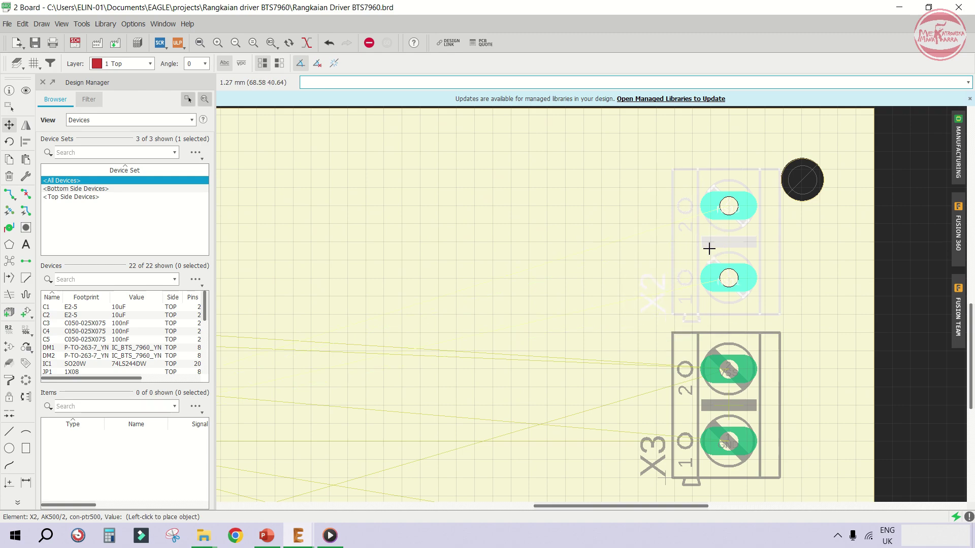
pyautogui.click(710, 249)
# Shift terminals X1, X3 and X2 down to spread them evenly about 12.7 mm apart, with X1 at about y = 12.7 mm
pyautogui.scroll(-4, 471, 170)
pyautogui.scroll(2, 653, 357)
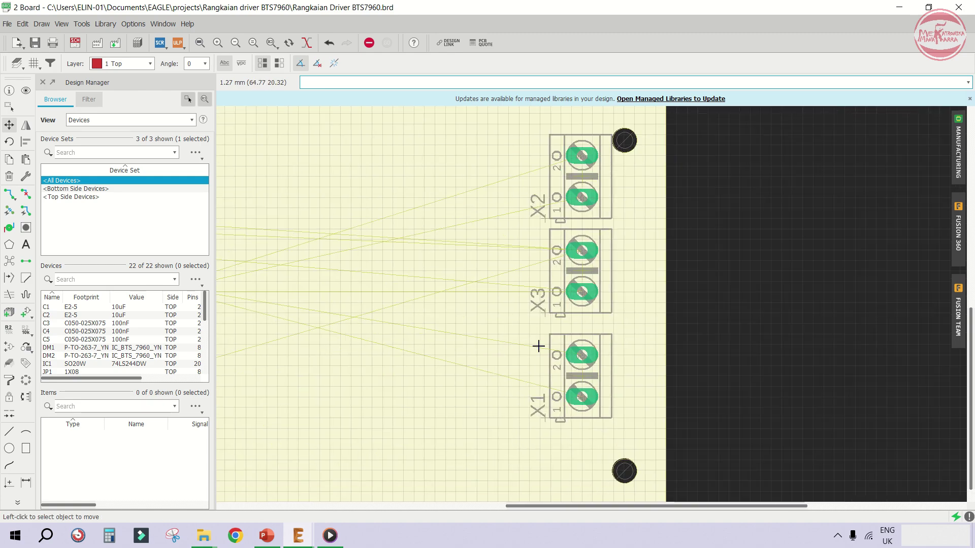
pyautogui.click(582, 377)
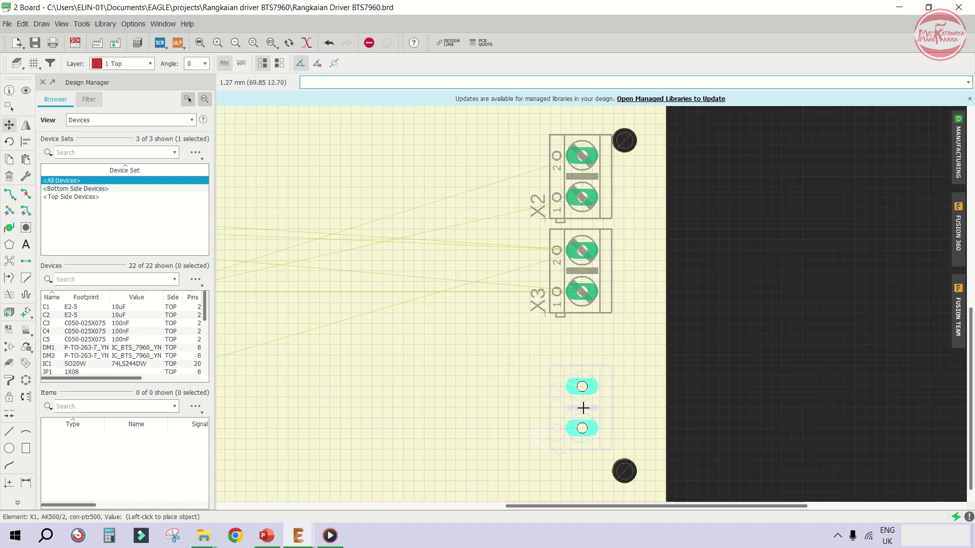
pyautogui.click(583, 408)
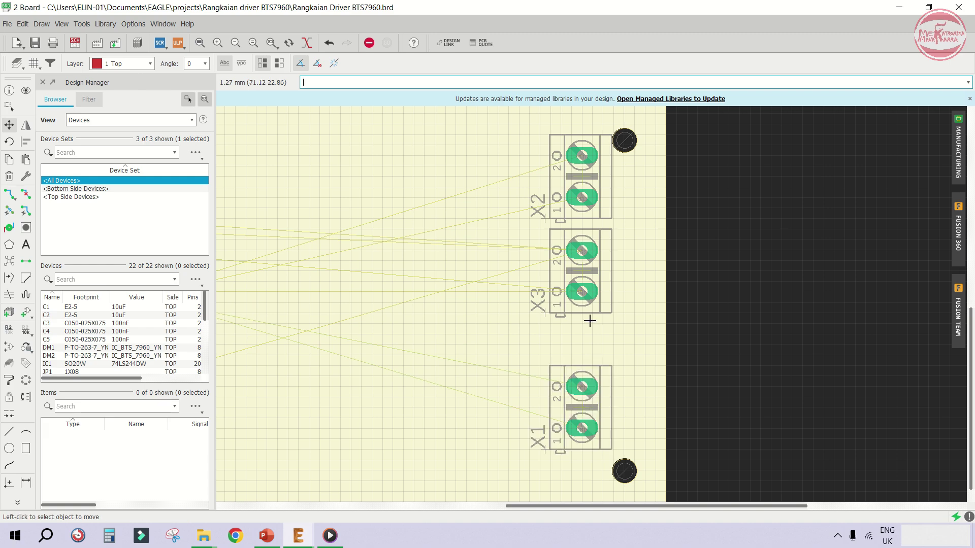
pyautogui.click(575, 272)
pyautogui.click(573, 303)
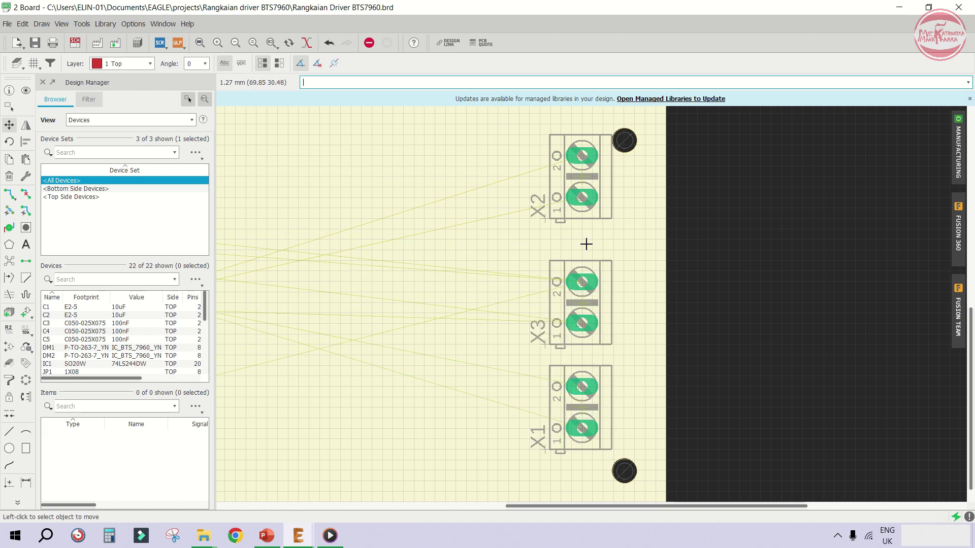
pyautogui.click(584, 177)
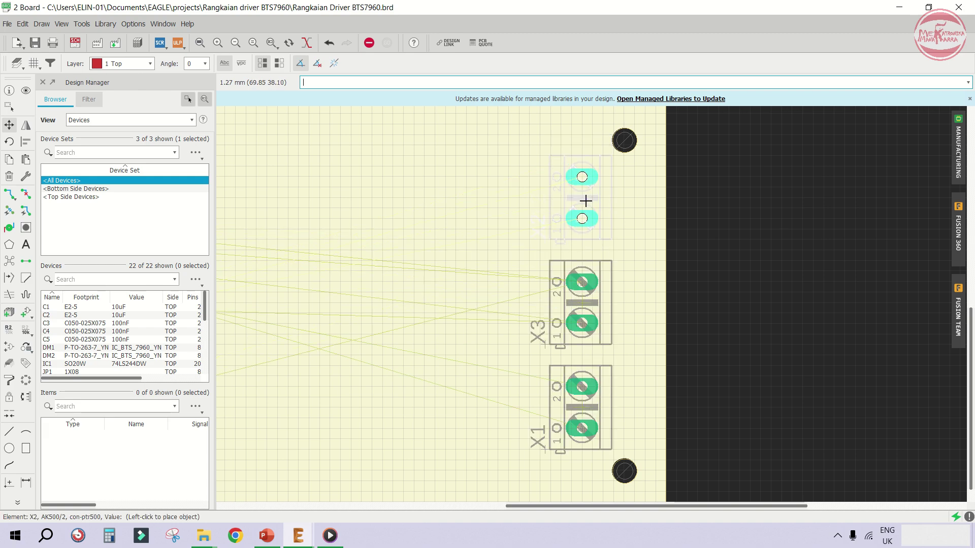
pyautogui.click(585, 201)
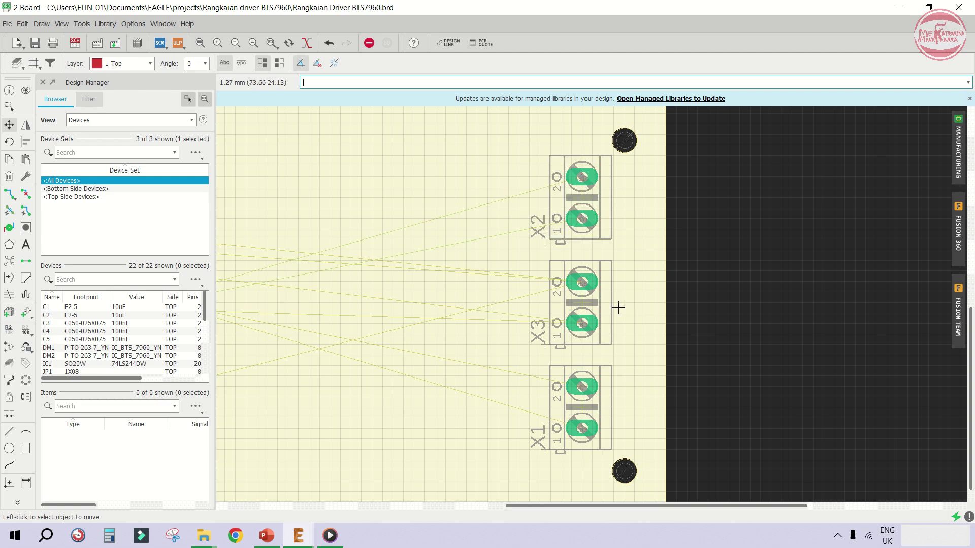
# Move driver DM1 onto the board and place it near the upper edge, between JP1 and the terminals, with its pins facing down
pyautogui.scroll(-1, 664, 292)
pyautogui.scroll(-1, 783, 318)
pyautogui.scroll(1, 634, 301)
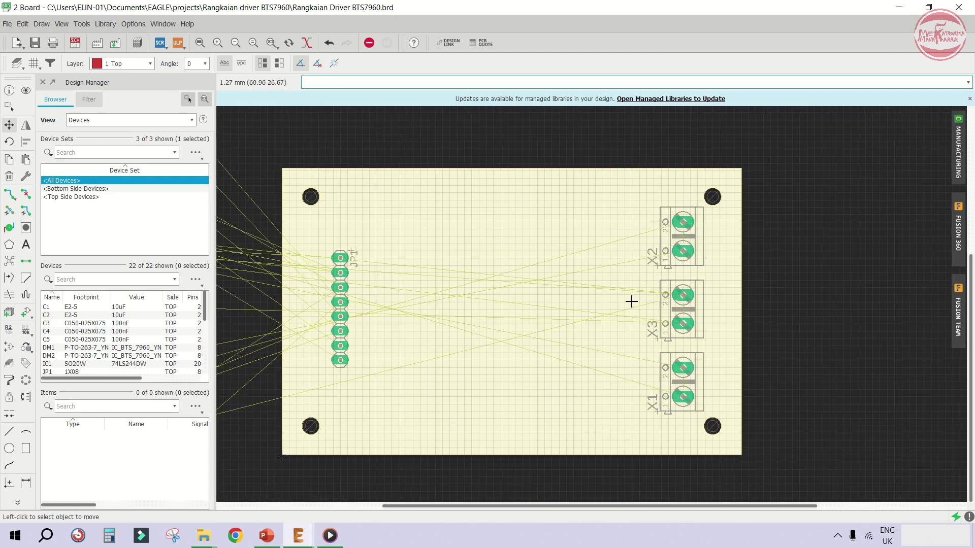
pyautogui.scroll(-2, 736, 299)
pyautogui.scroll(1, 528, 318)
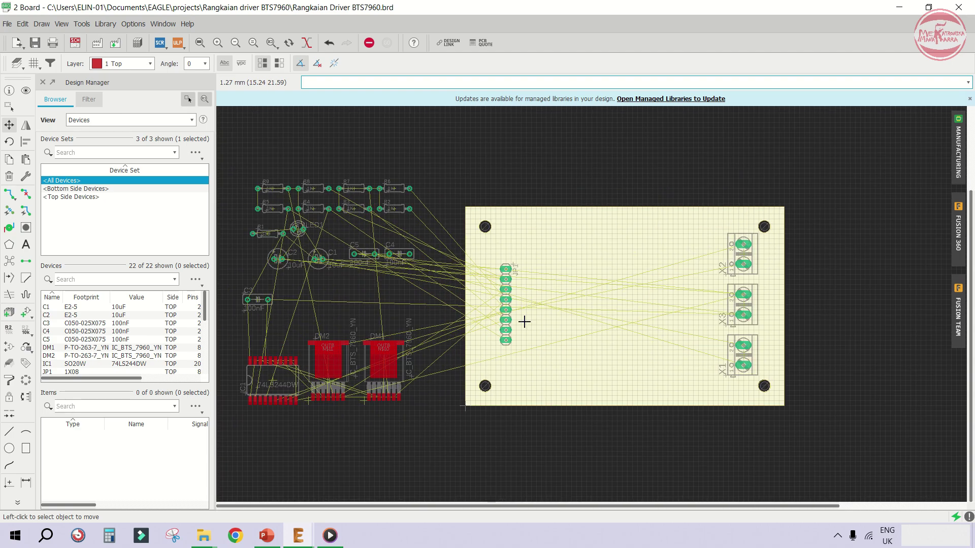
pyautogui.click(364, 402)
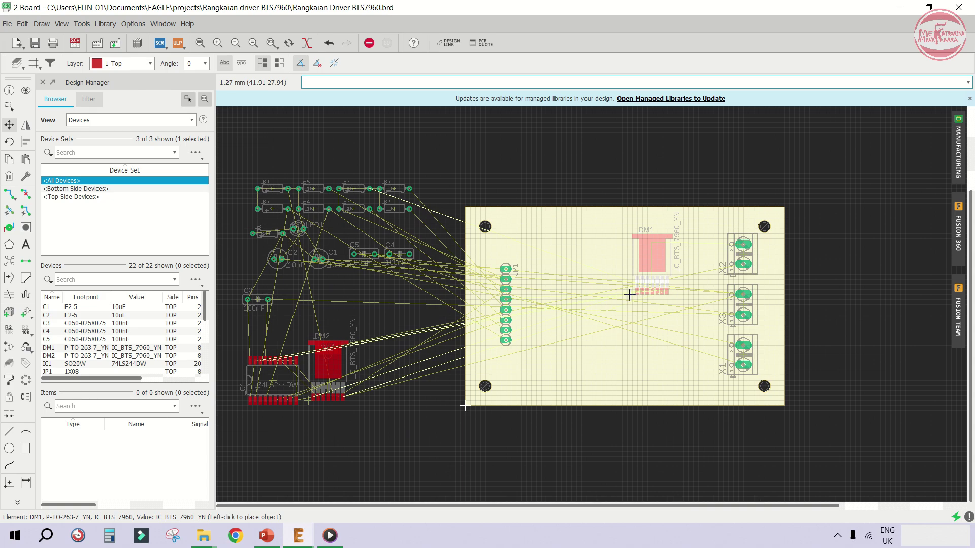
pyautogui.scroll(1, 629, 293)
pyautogui.scroll(1, 629, 293)
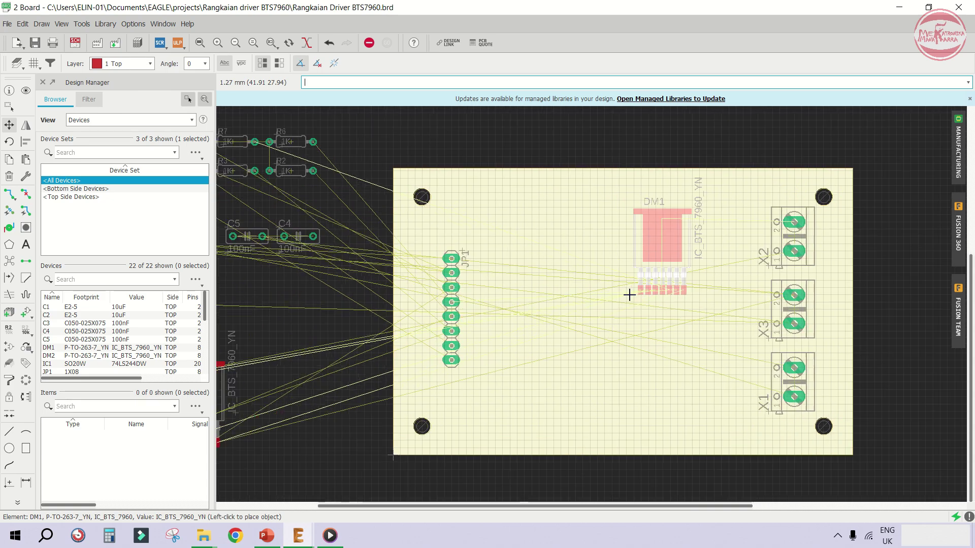
pyautogui.scroll(-1, 629, 293)
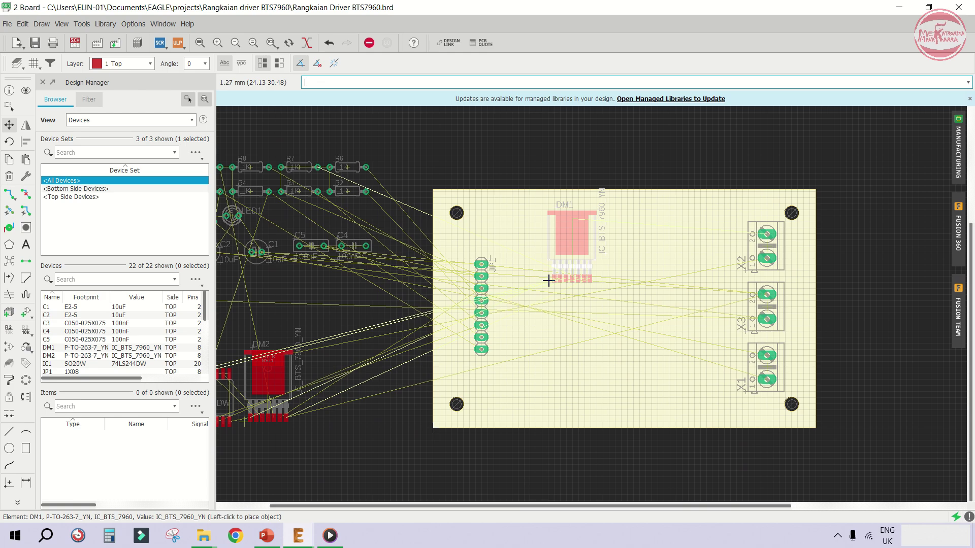
pyautogui.click(549, 273)
# Move driver DM2 onto the board and place it beside DM1 at the same height, at about (42, 32) mm
pyautogui.scroll(-1, 528, 287)
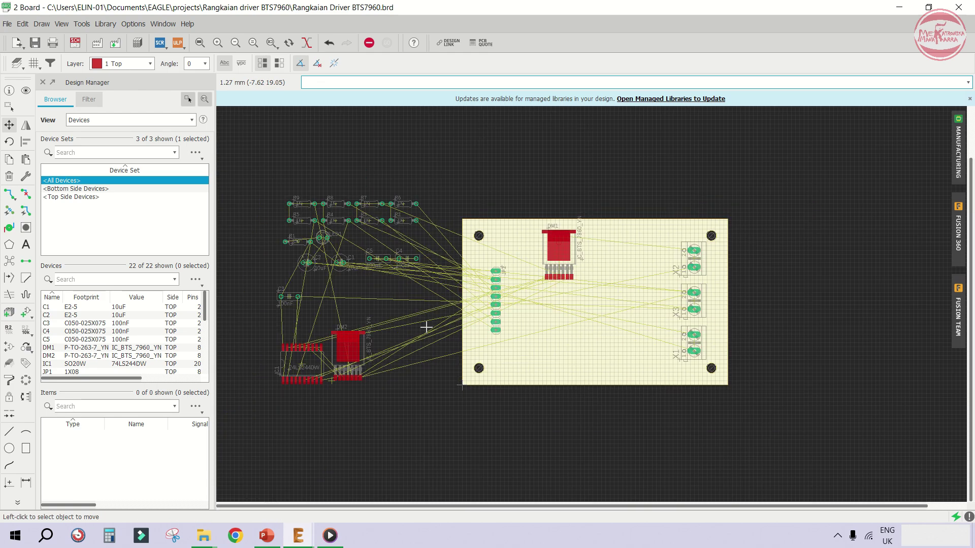
pyautogui.click(338, 379)
pyautogui.scroll(4, 609, 264)
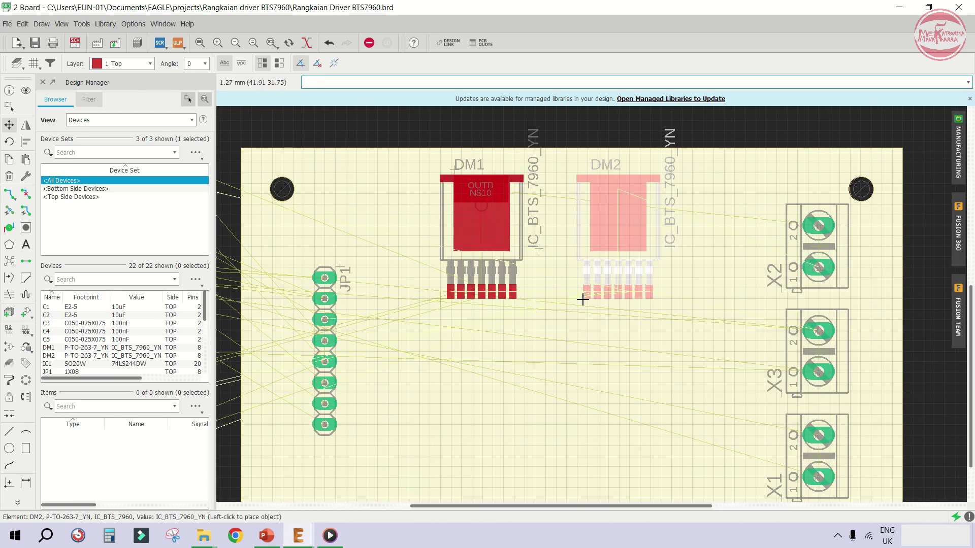
pyautogui.click(582, 300)
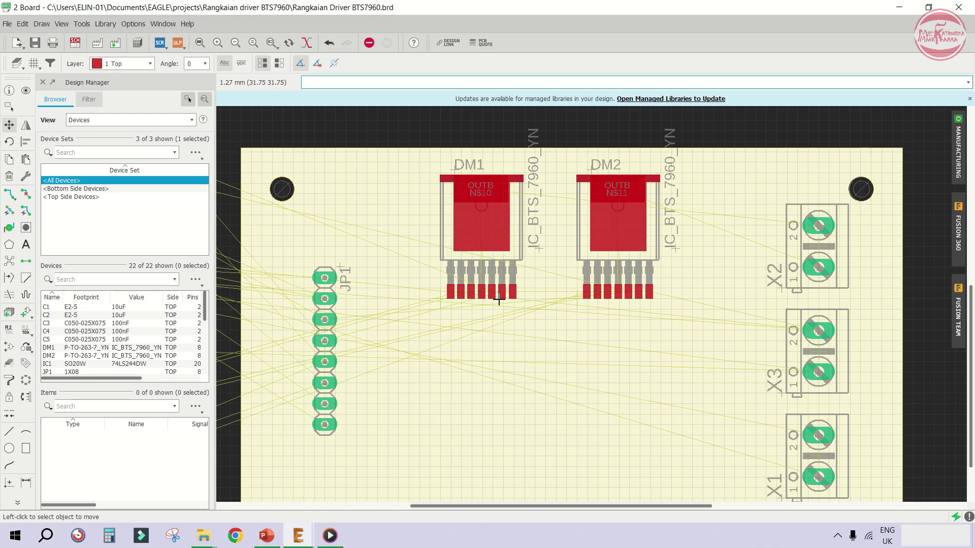
# Move IC1 (74LS244DW) onto the board, rotate it vertical and place it below DM1 and DM2, centred at about (39, 15) mm
pyautogui.scroll(-2, 586, 277)
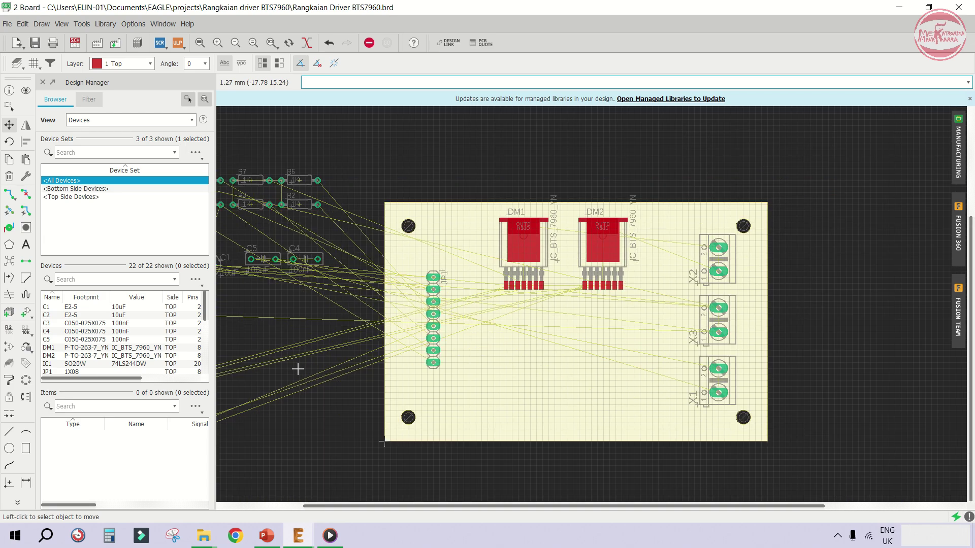
pyautogui.scroll(-2, 343, 370)
pyautogui.click(251, 388)
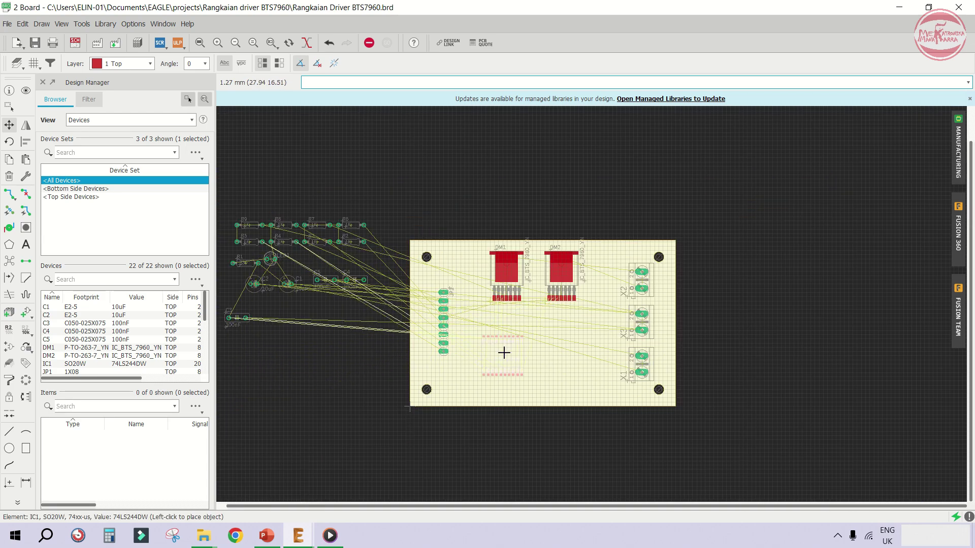
pyautogui.scroll(2, 502, 351)
pyautogui.rightClick(518, 354)
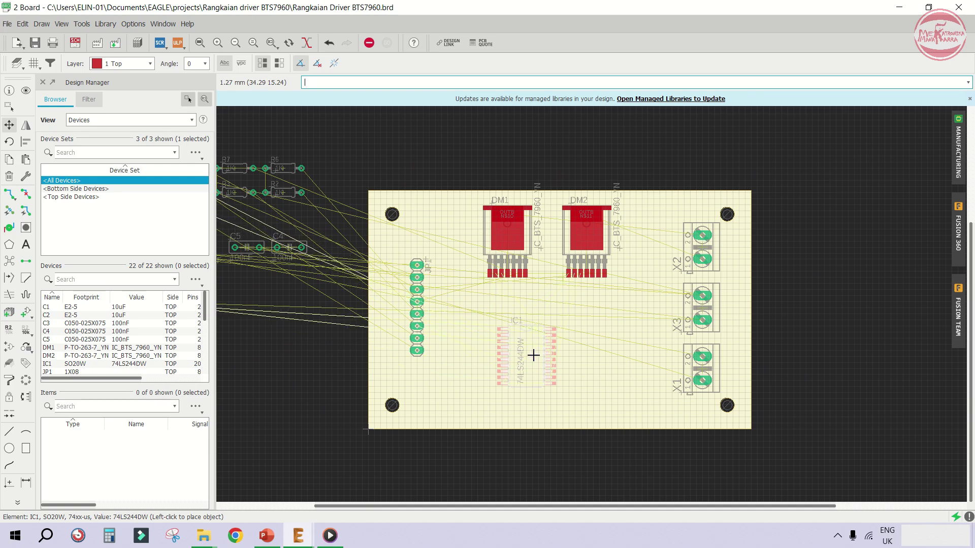
pyautogui.scroll(2, 535, 356)
pyautogui.click(576, 355)
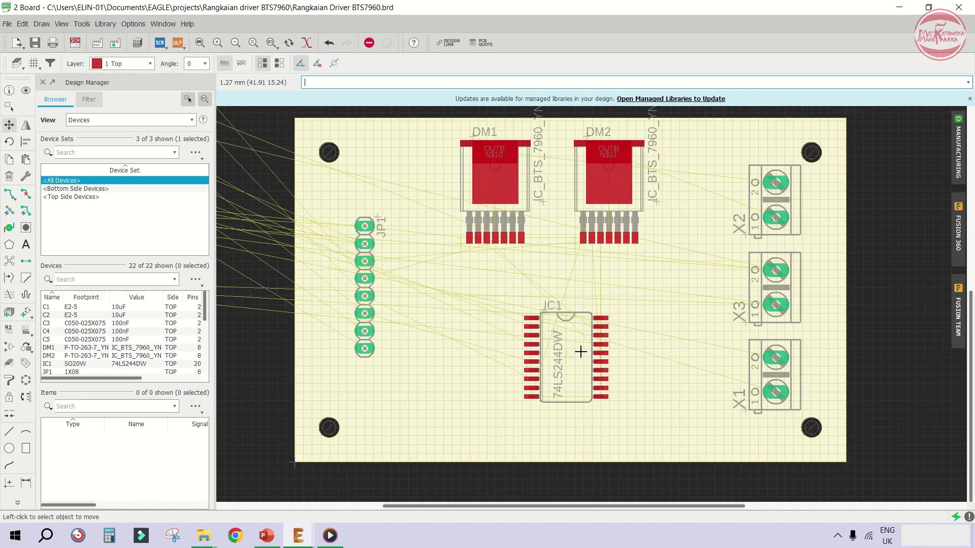
# Move capacitor C1 onto the board, rotate it vertical with the positive pad up and place it beside terminal X1
pyautogui.scroll(-5, 537, 337)
pyautogui.scroll(2, 538, 338)
pyautogui.scroll(-2, 538, 338)
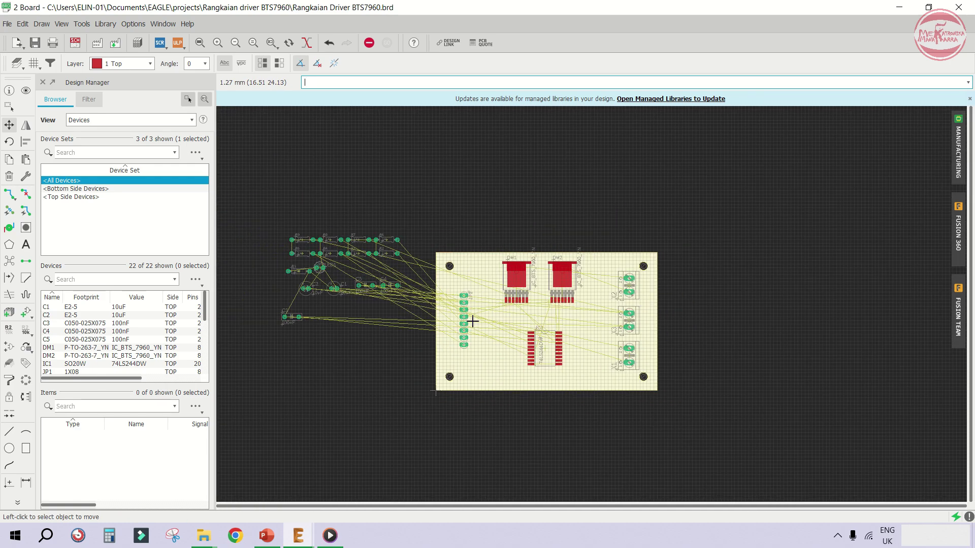
pyautogui.scroll(2, 452, 307)
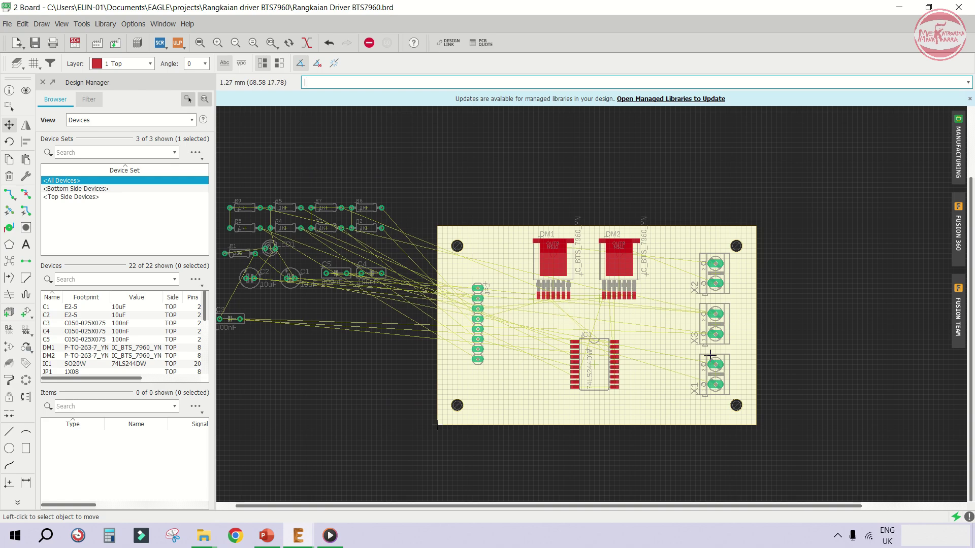
pyautogui.scroll(1, 710, 355)
pyautogui.scroll(-1, 709, 354)
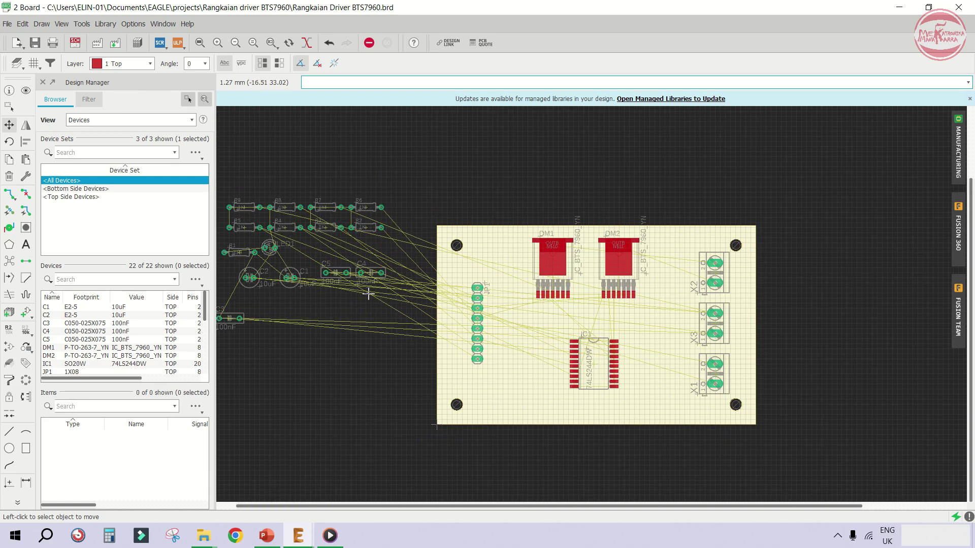
pyautogui.click(287, 276)
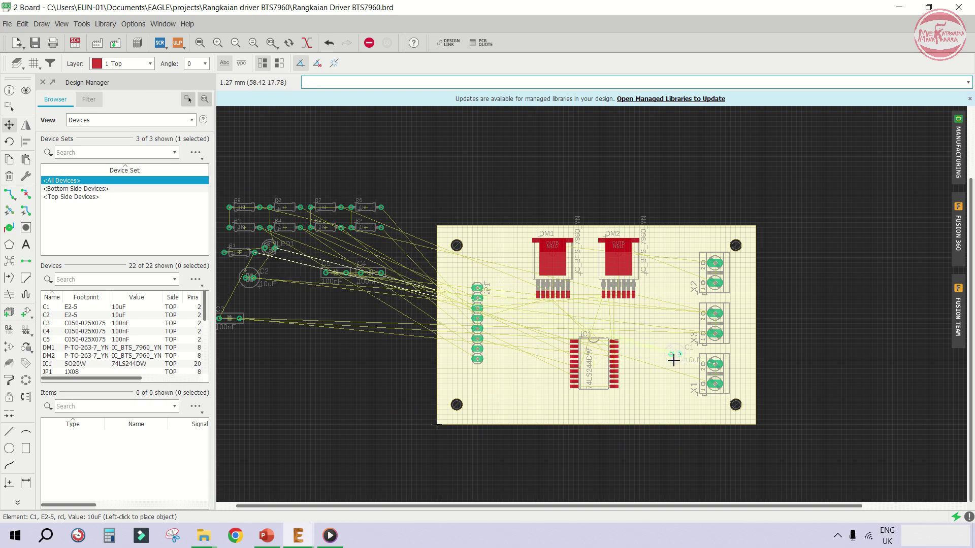
pyautogui.scroll(2, 676, 371)
pyautogui.rightClick(676, 371)
pyautogui.scroll(3, 670, 366)
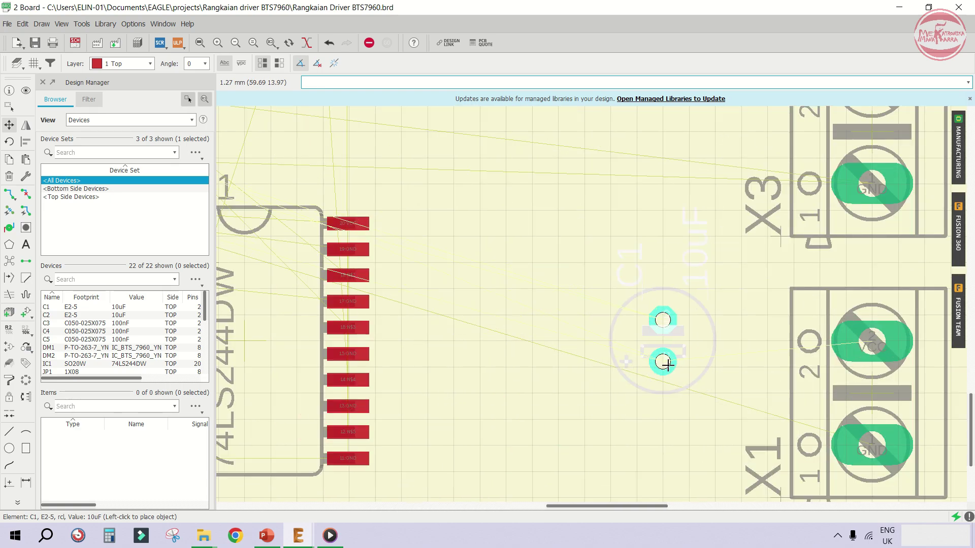
pyautogui.scroll(-1, 664, 360)
pyautogui.scroll(2, 663, 359)
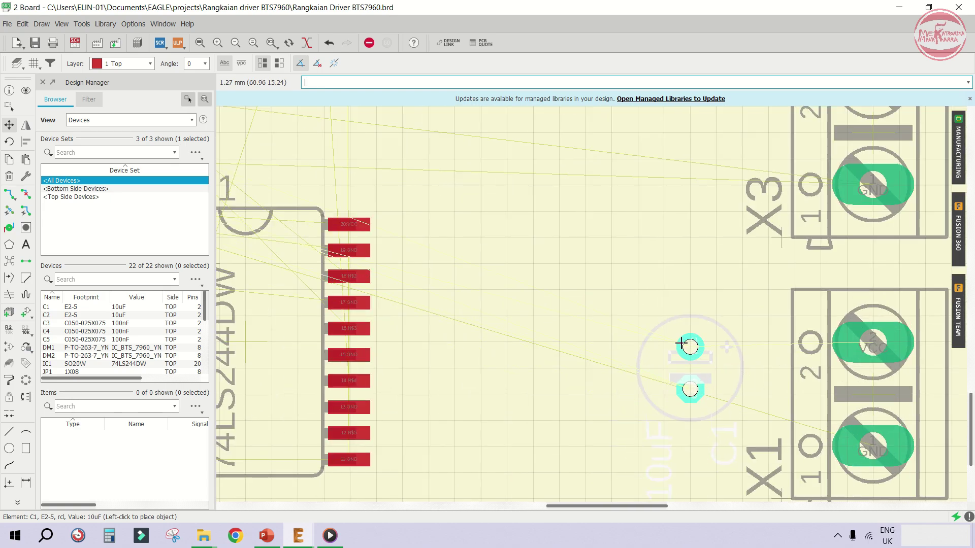
pyautogui.click(683, 344)
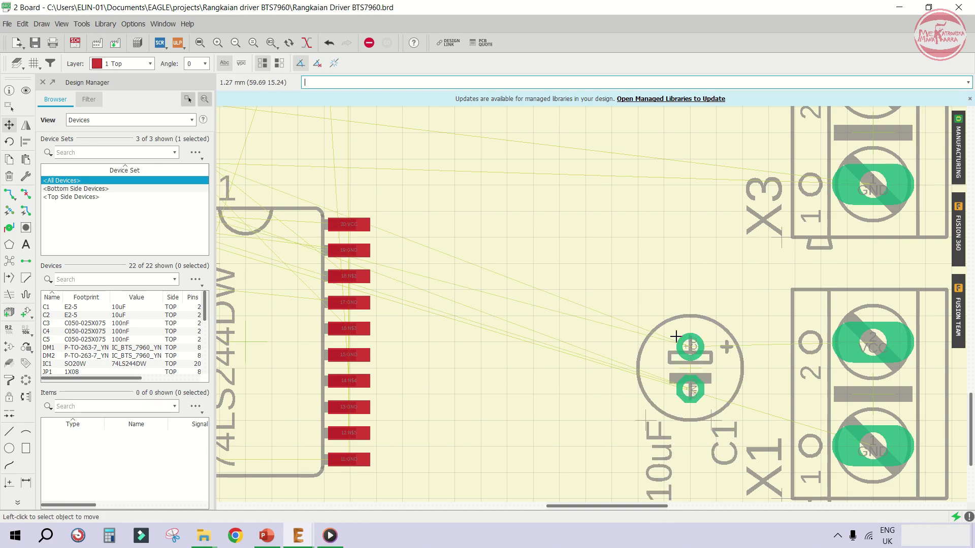
# Move capacitor C2 onto the board, rotate it vertical with the positive pad up and place it beside terminal X3, in line with C1
pyautogui.scroll(-5, 683, 343)
pyautogui.scroll(-2, 409, 234)
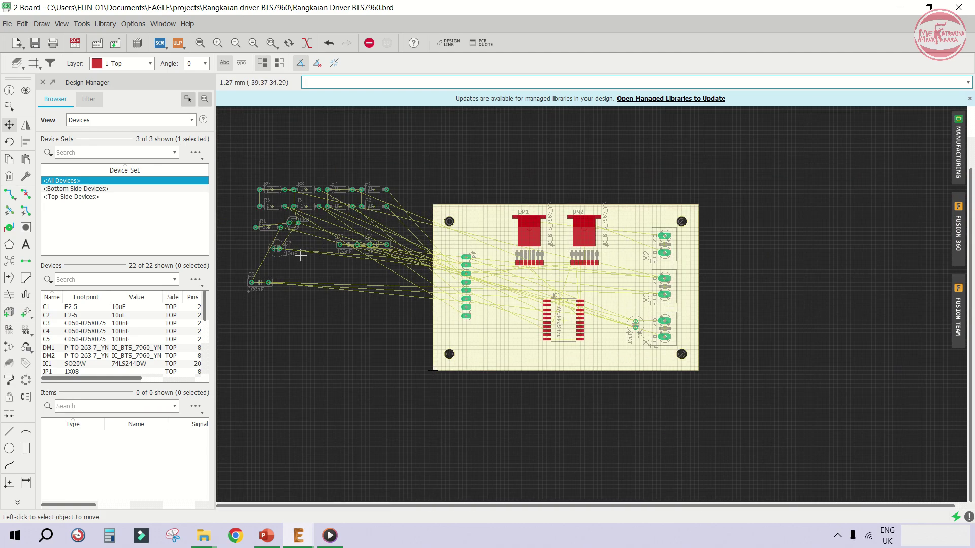
pyautogui.click(285, 248)
pyautogui.scroll(2, 564, 259)
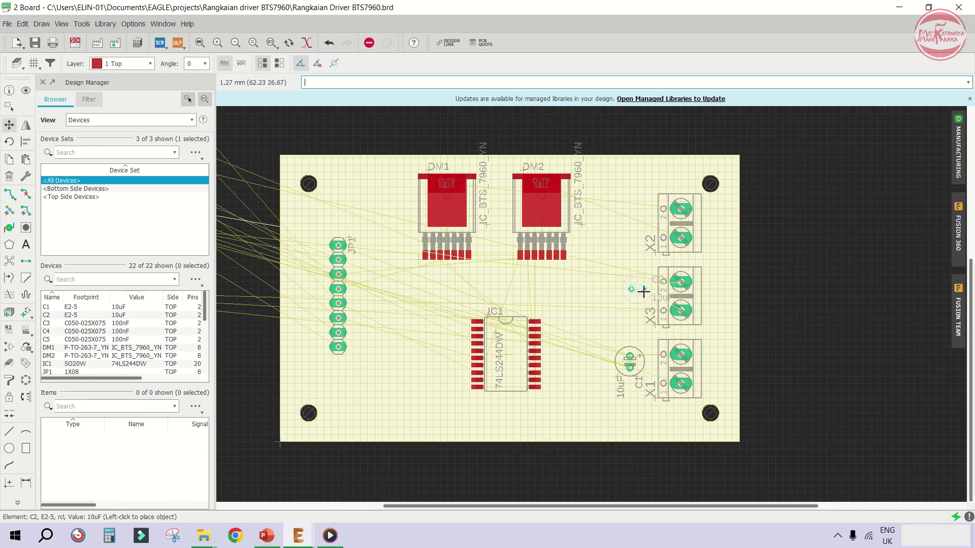
pyautogui.scroll(2, 640, 290)
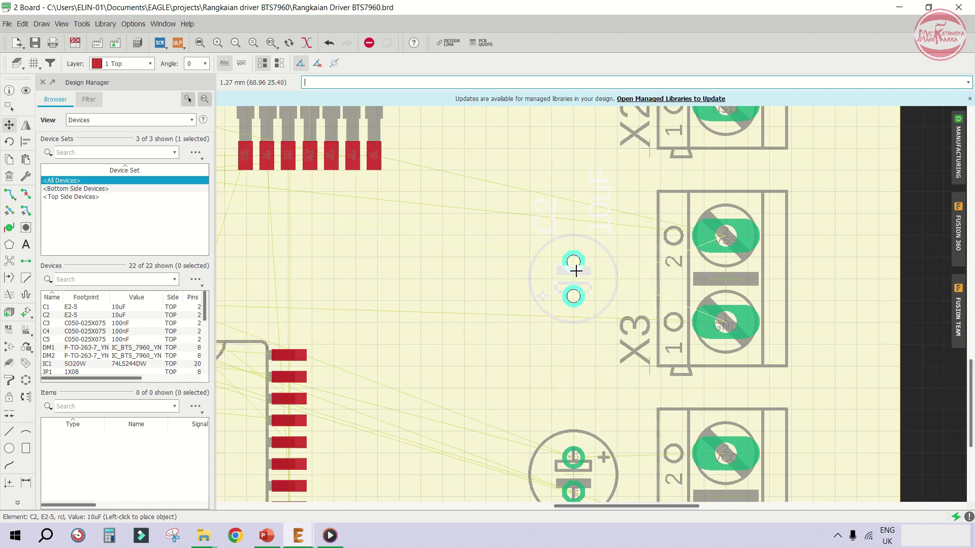
pyautogui.scroll(1, 575, 272)
pyautogui.rightClick(556, 272)
pyautogui.rightClick(561, 281)
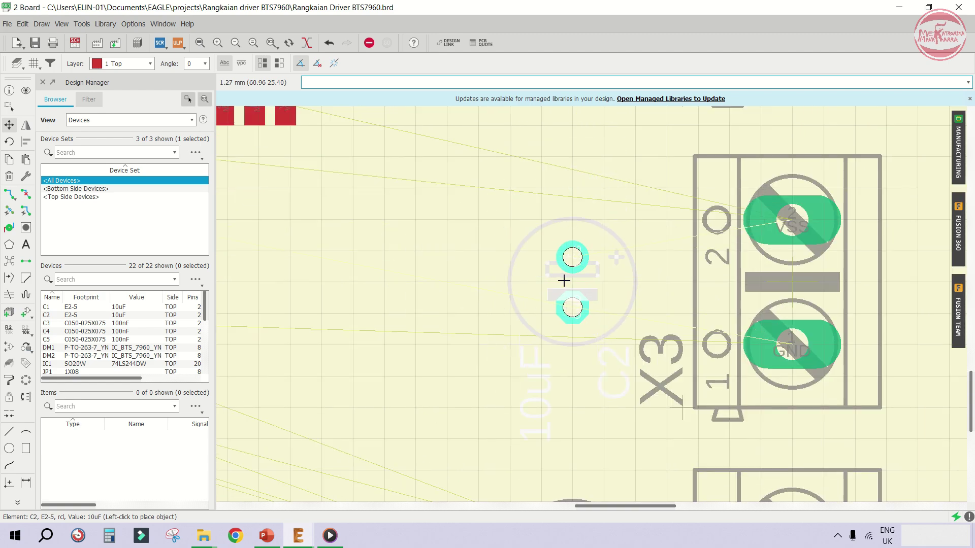
pyautogui.scroll(-1, 566, 280)
pyautogui.click(567, 279)
pyautogui.scroll(-4, 567, 280)
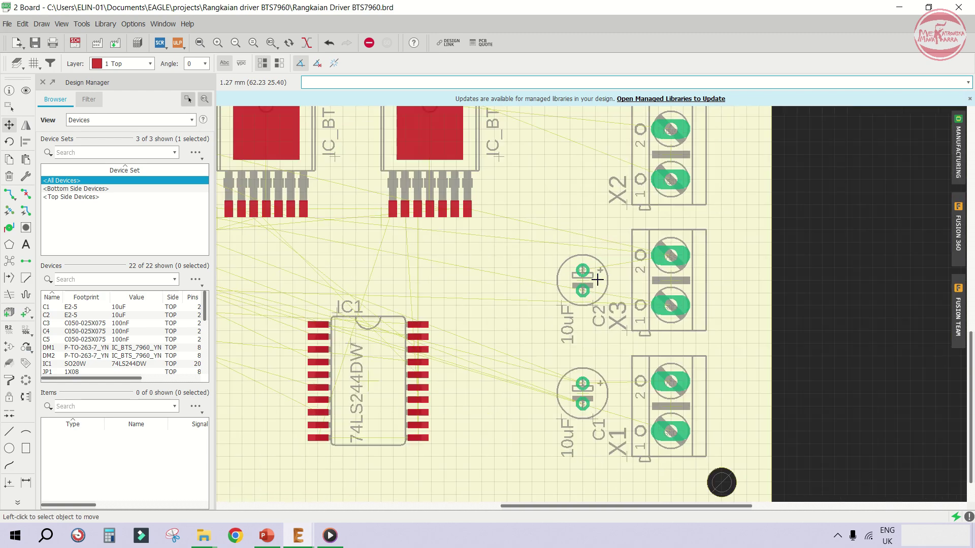
pyautogui.scroll(-1, 611, 256)
pyautogui.scroll(1, 443, 224)
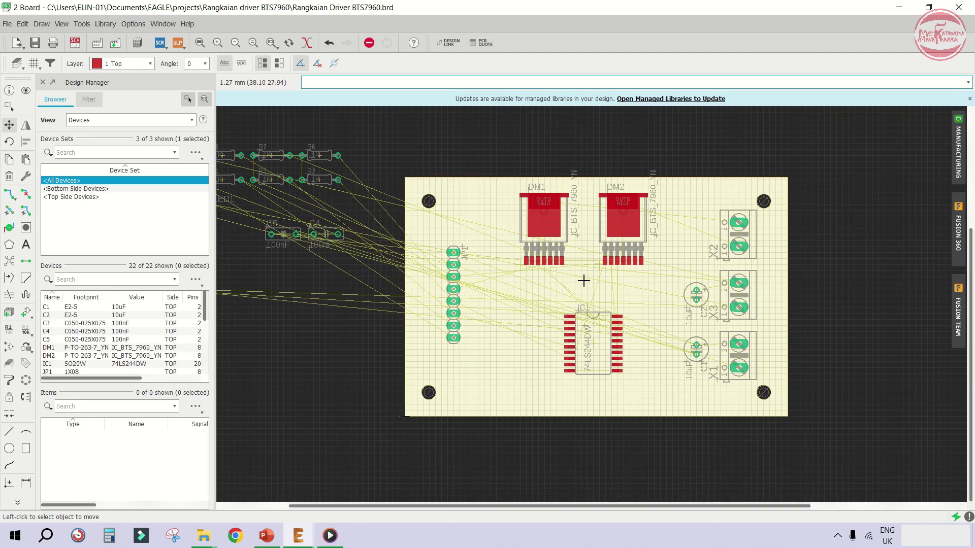
# Switch to the schematic and examine the wiring around buffer IC1, resistors R2 to R5, the decoupling capacitors and drivers DM1 and DM2
pyautogui.click(78, 47)
pyautogui.click(9, 106)
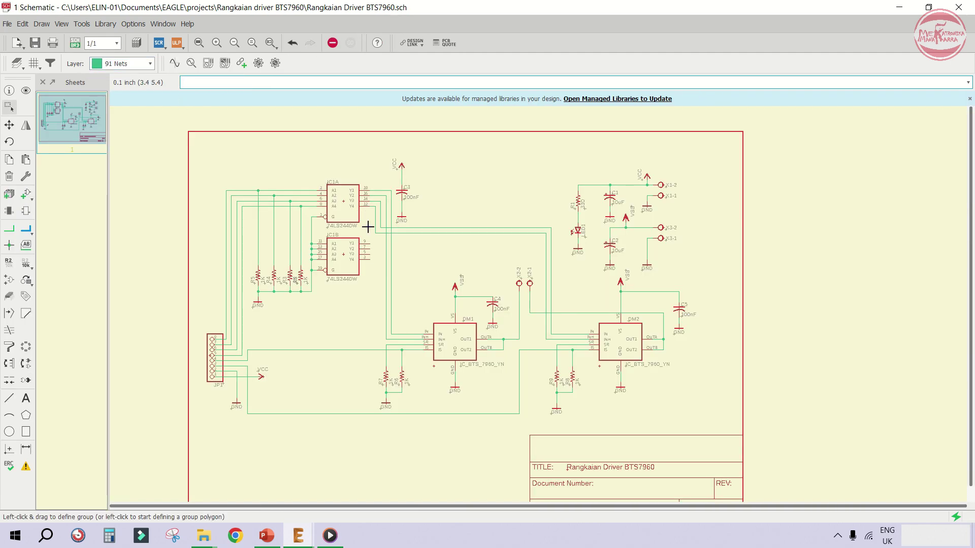
pyautogui.scroll(2, 290, 294)
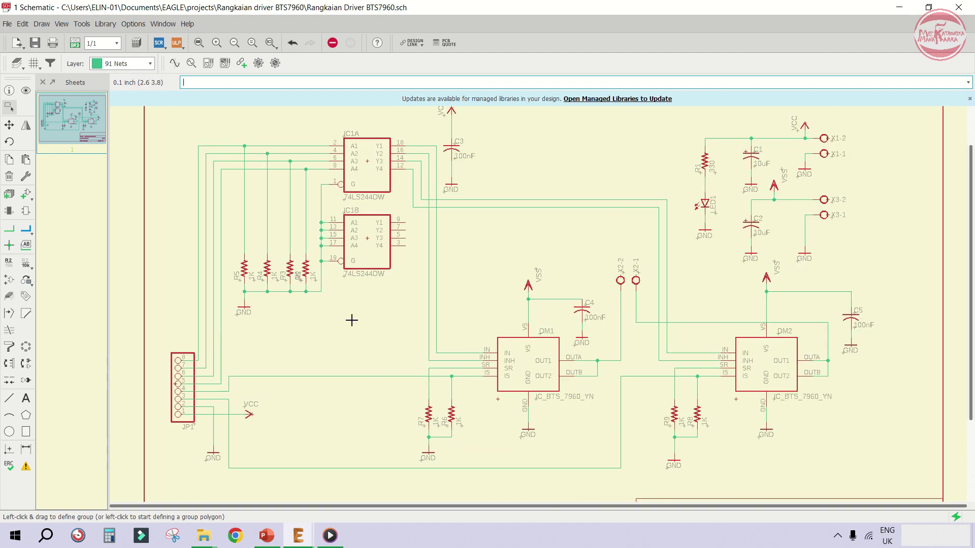
pyautogui.scroll(-1, 351, 320)
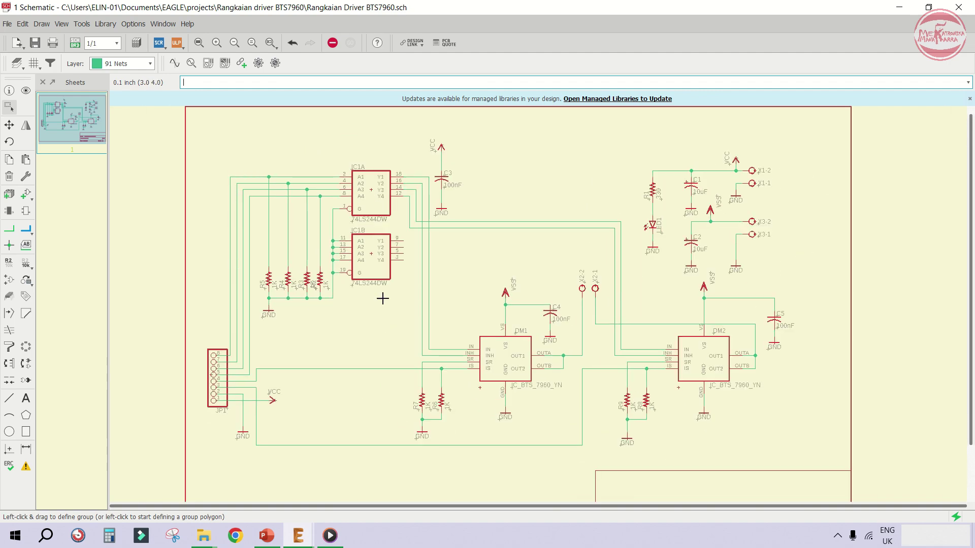
pyautogui.scroll(2, 244, 239)
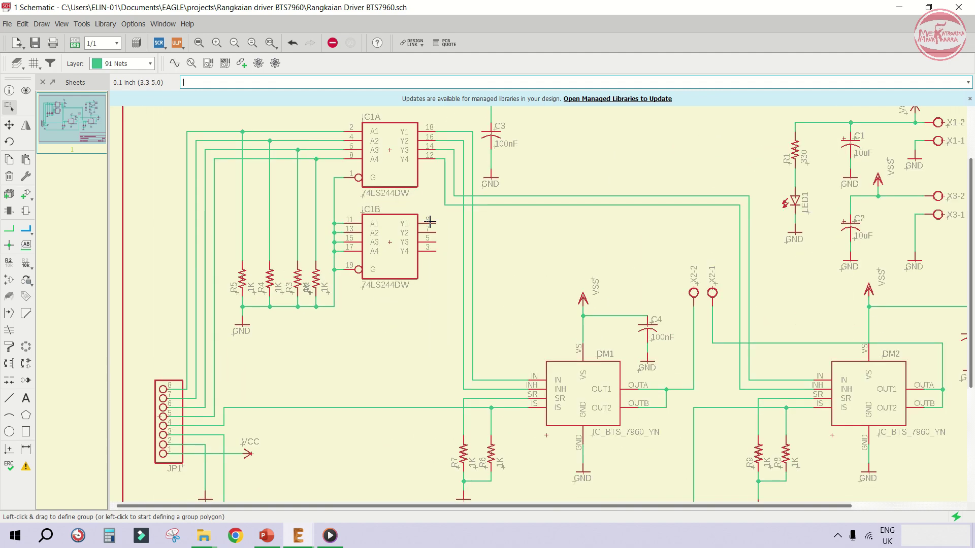
pyautogui.scroll(-1, 432, 194)
pyautogui.scroll(1, 364, 131)
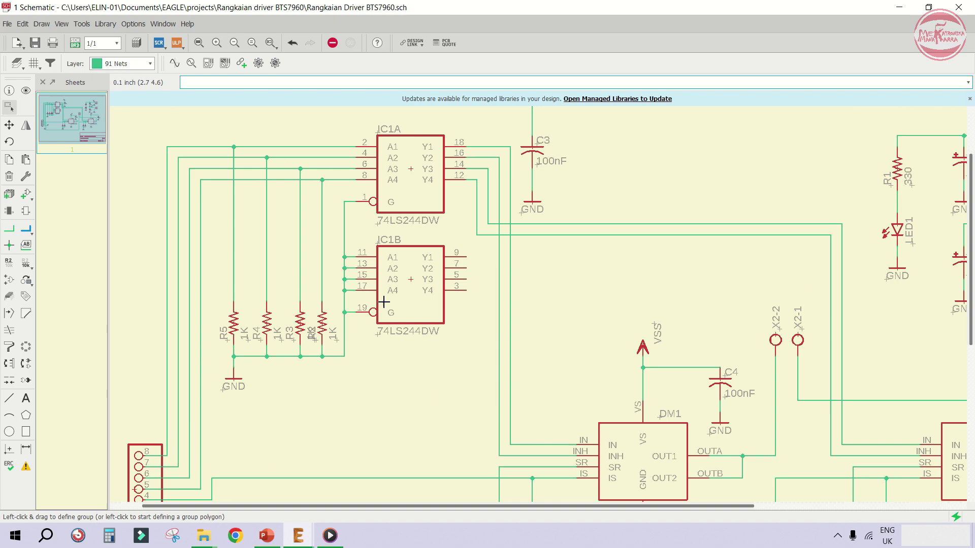
pyautogui.scroll(-1, 384, 302)
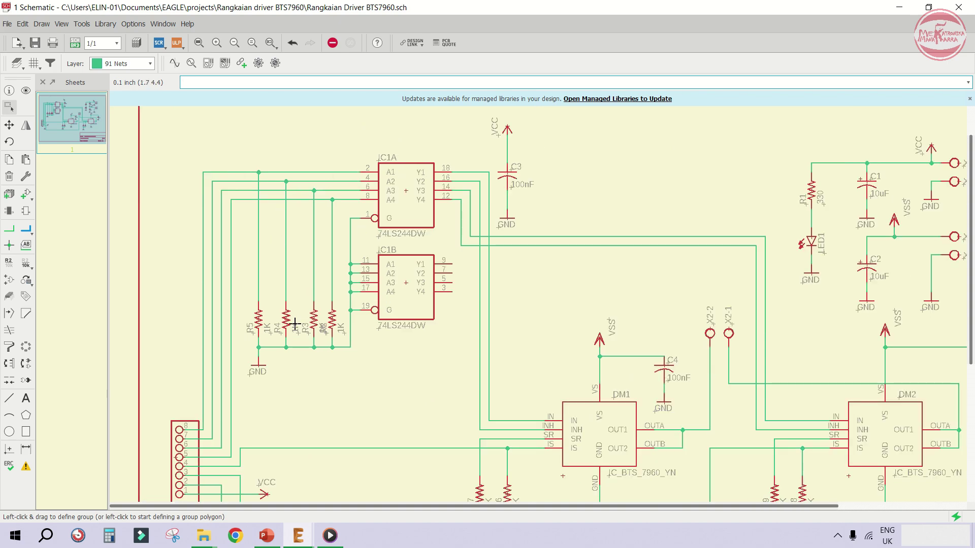
pyautogui.scroll(1, 252, 331)
pyautogui.scroll(1, 290, 336)
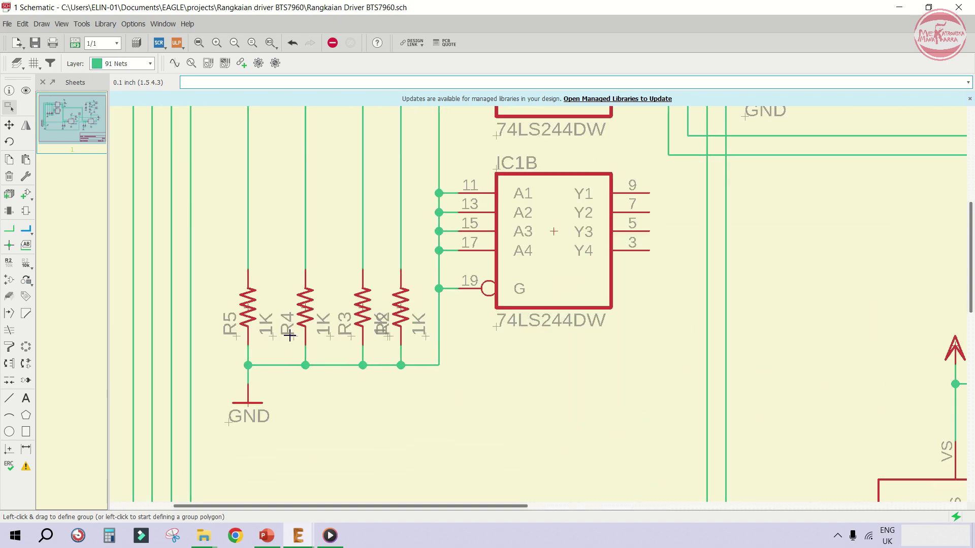
pyautogui.scroll(1, 219, 338)
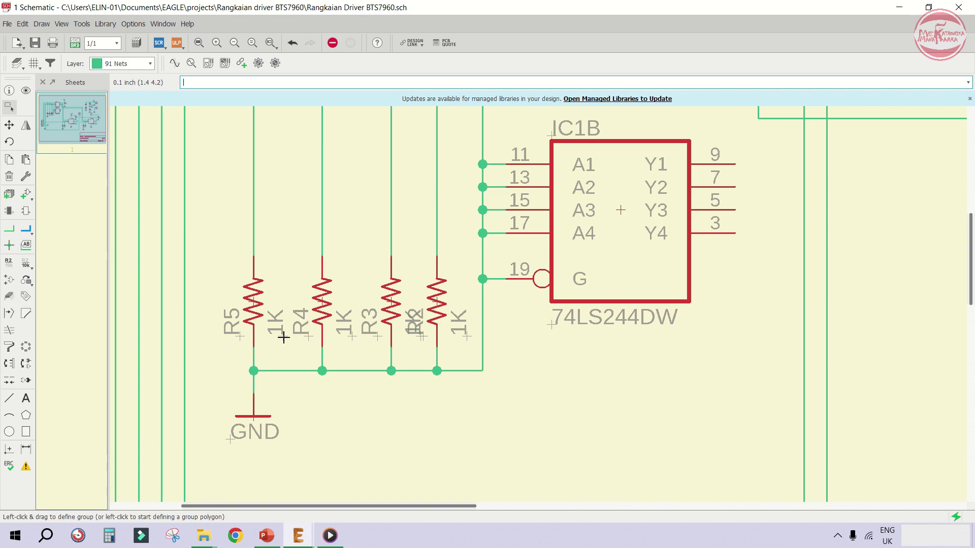
pyautogui.scroll(-1, 405, 336)
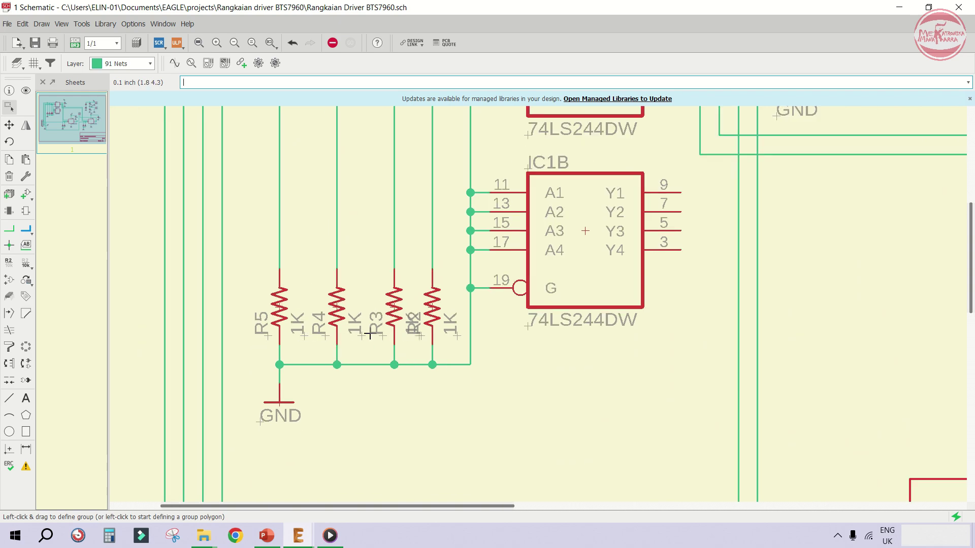
pyautogui.scroll(-5, 370, 336)
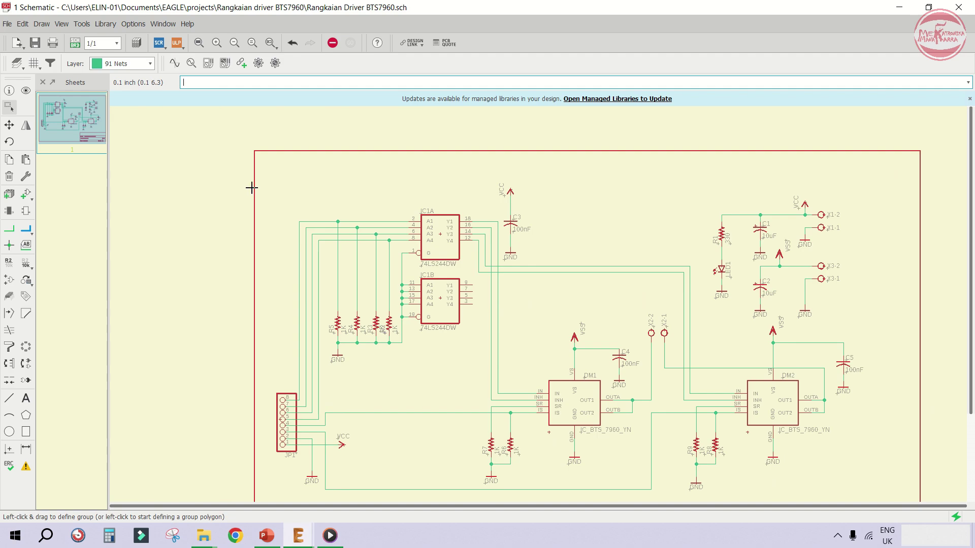
# Return to the board, then rotate capacitor C3 vertical and place it beside IC1's pin row facing C1, at about (50, 18) mm
pyautogui.click(74, 43)
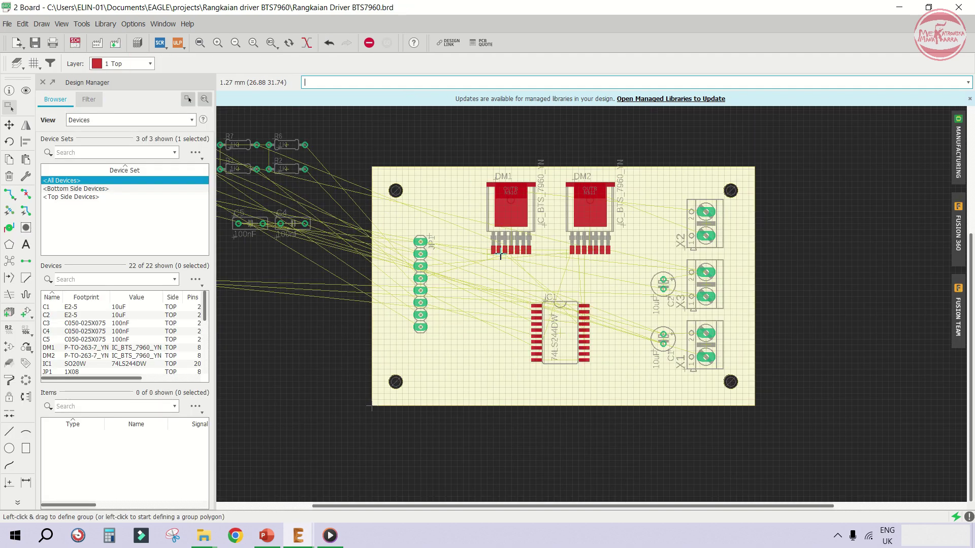
pyautogui.scroll(-2, 665, 290)
pyautogui.scroll(1, 530, 252)
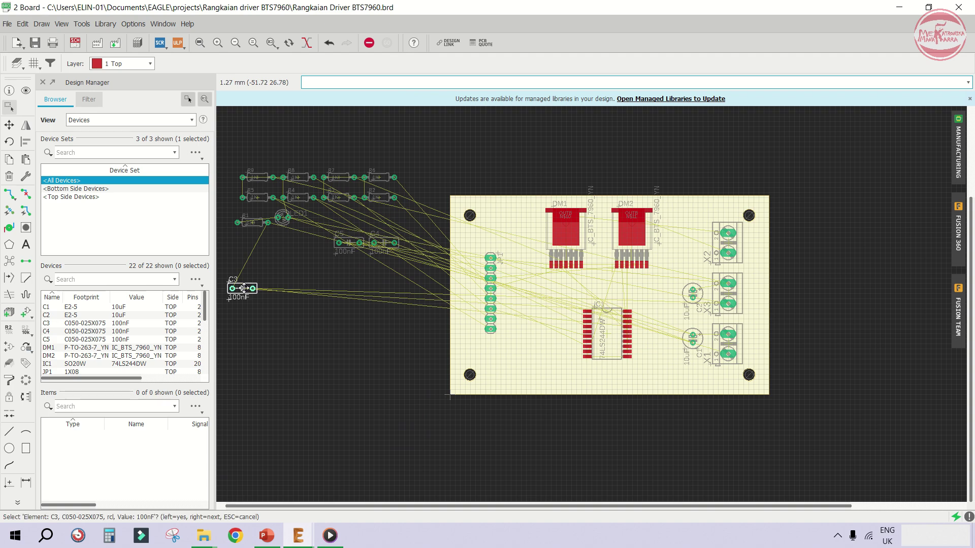
pyautogui.click(396, 264)
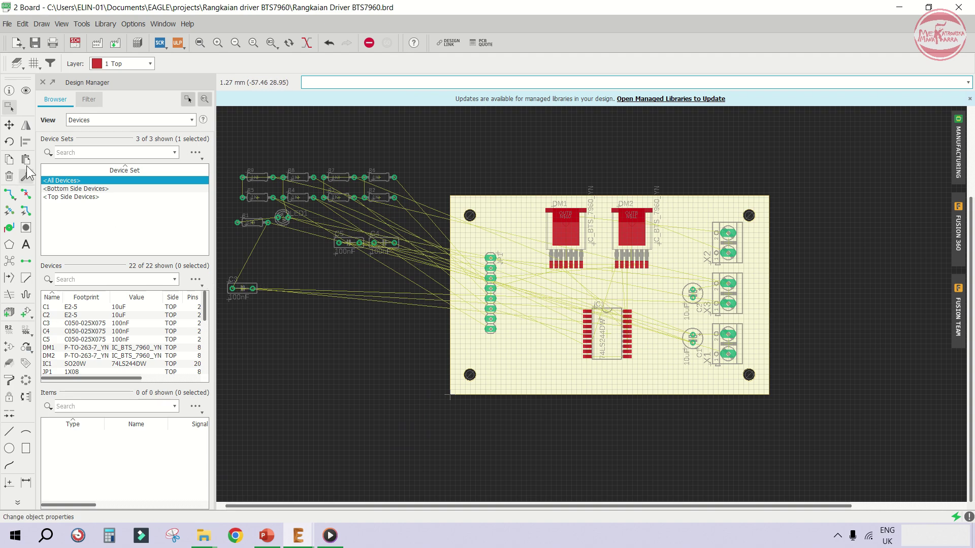
pyautogui.click(10, 126)
pyautogui.click(240, 287)
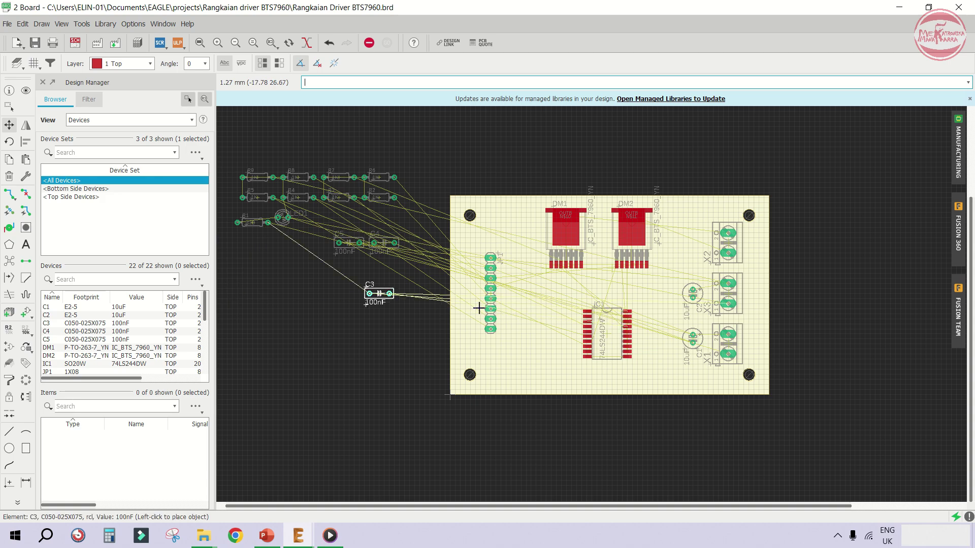
pyautogui.scroll(3, 549, 348)
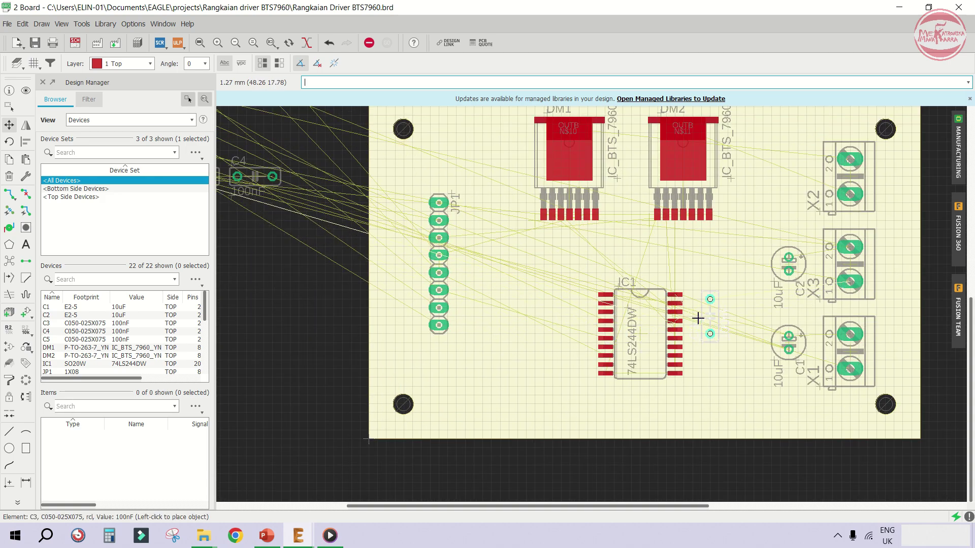
pyautogui.scroll(2, 660, 284)
pyautogui.rightClick(713, 292)
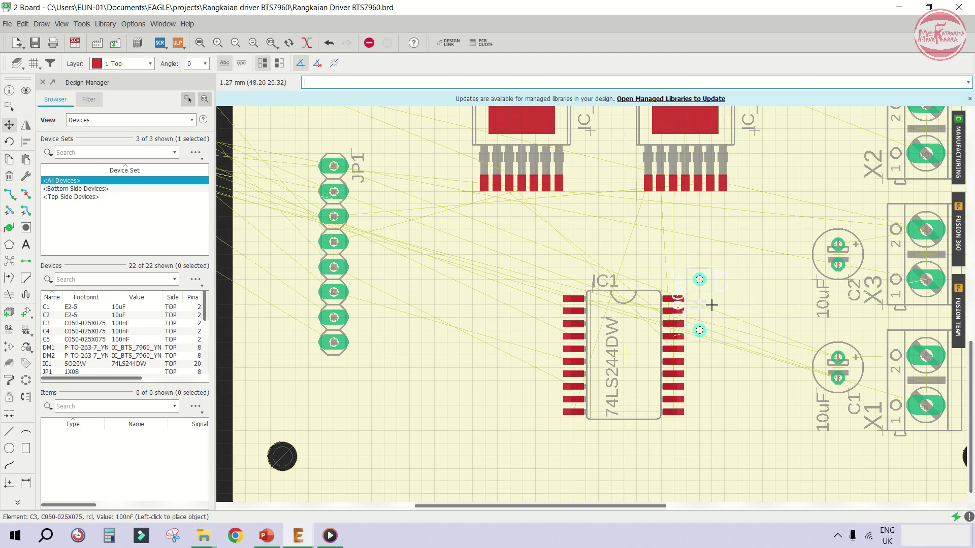
pyautogui.scroll(1, 722, 321)
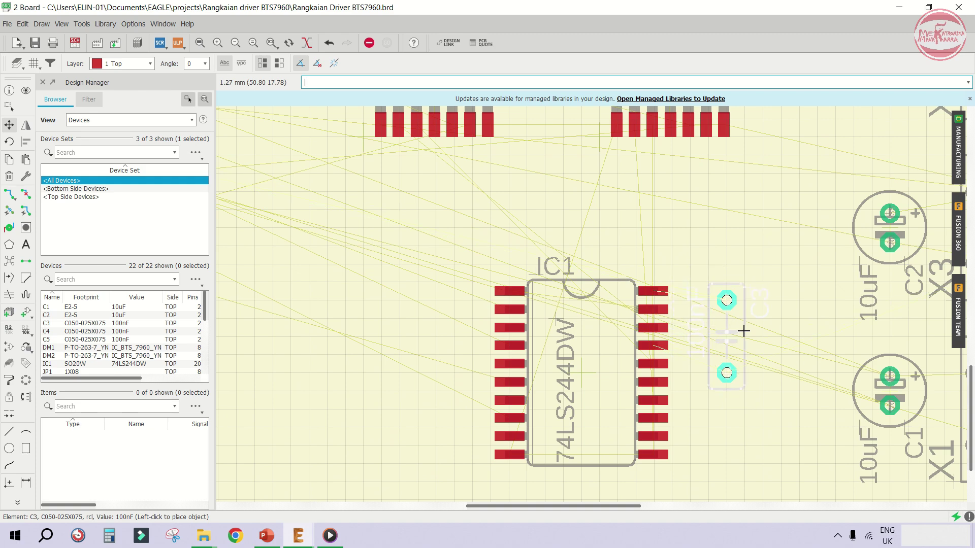
pyautogui.click(744, 331)
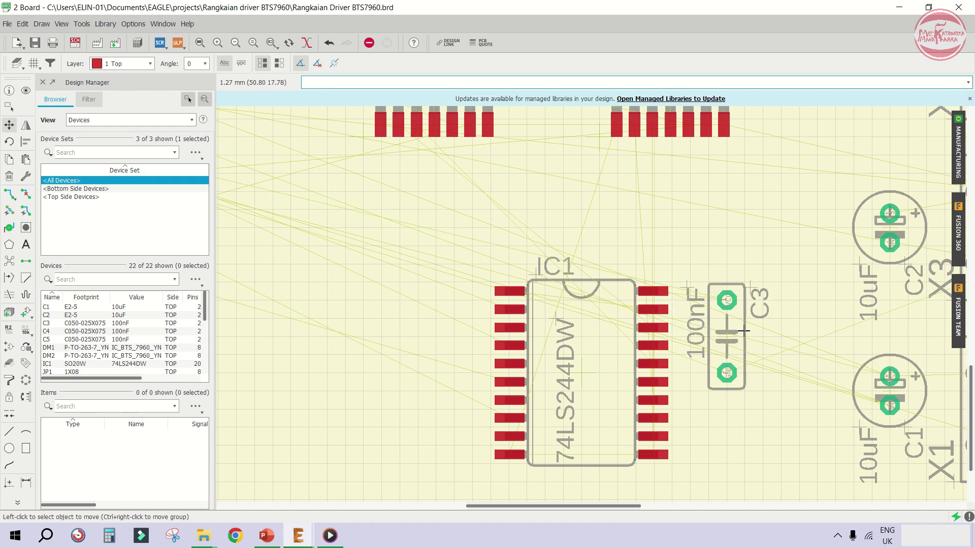
# Move capacitor C4 onto the board, rotate it vertical and place it between DM1 and DM2 at pin level, at about (38, 32) mm
pyautogui.scroll(-4, 571, 290)
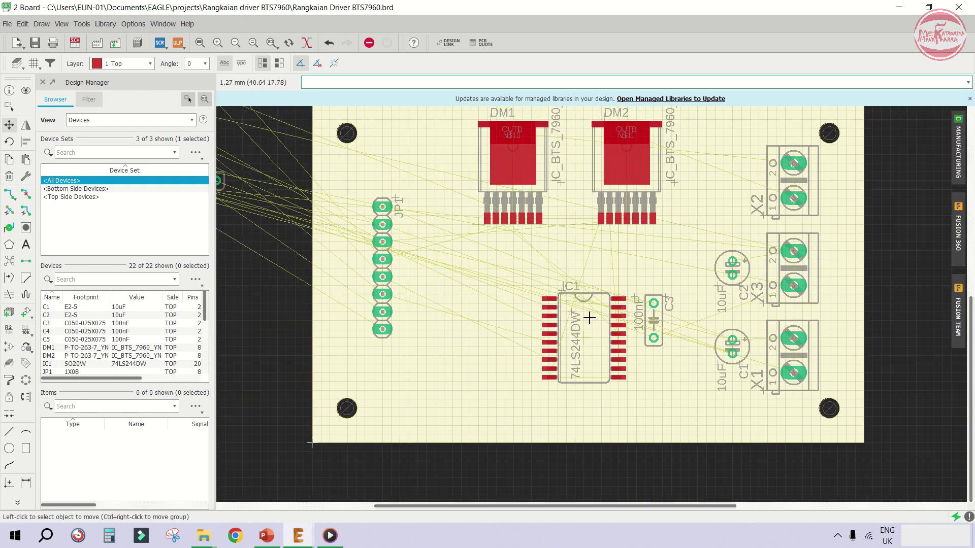
pyautogui.scroll(4, 386, 231)
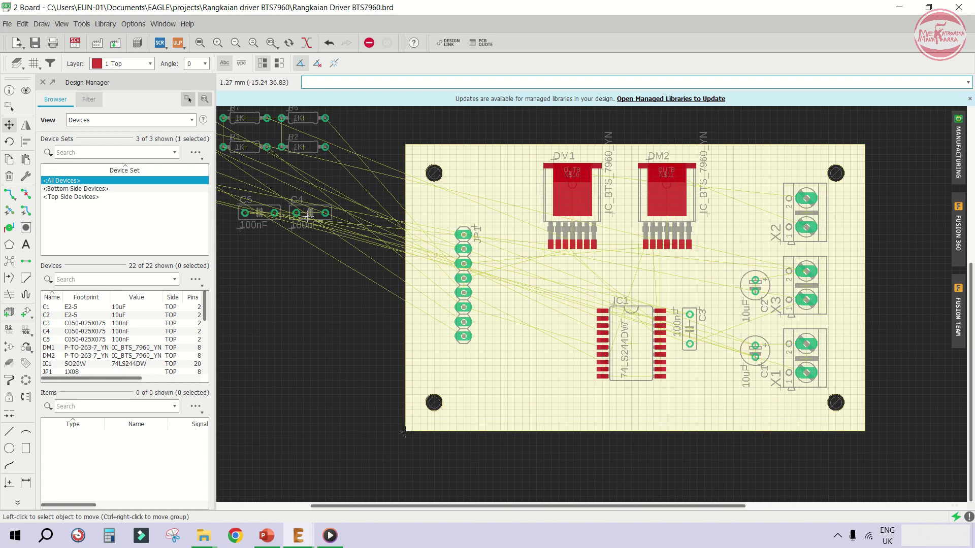
pyautogui.click(287, 235)
pyautogui.scroll(-2, 317, 224)
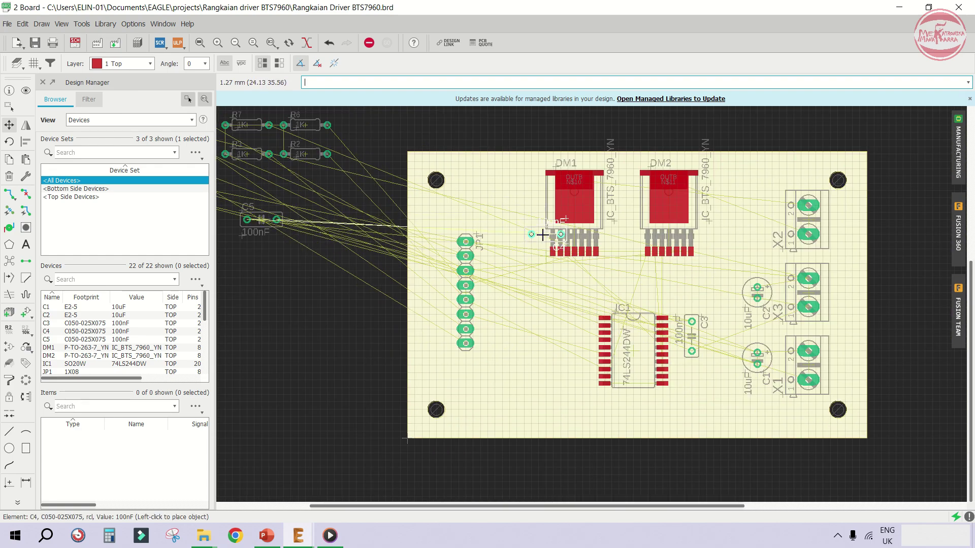
pyautogui.scroll(2, 681, 250)
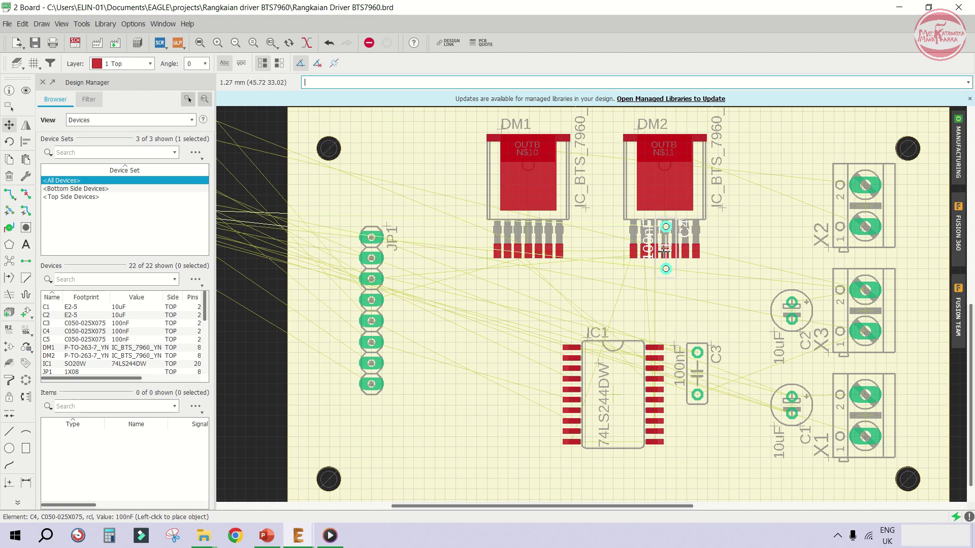
pyautogui.scroll(2, 589, 250)
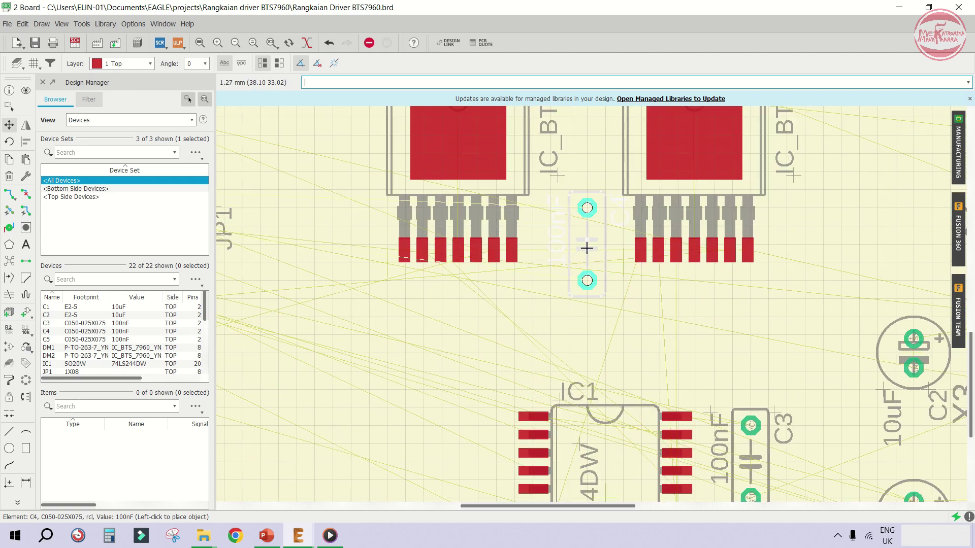
pyautogui.click(587, 258)
# Move capacitor C5 onto the board, rotate it vertical and place it between JP1 and DM1, in line with C4, at about (20, 32) mm
pyautogui.scroll(-2, 587, 259)
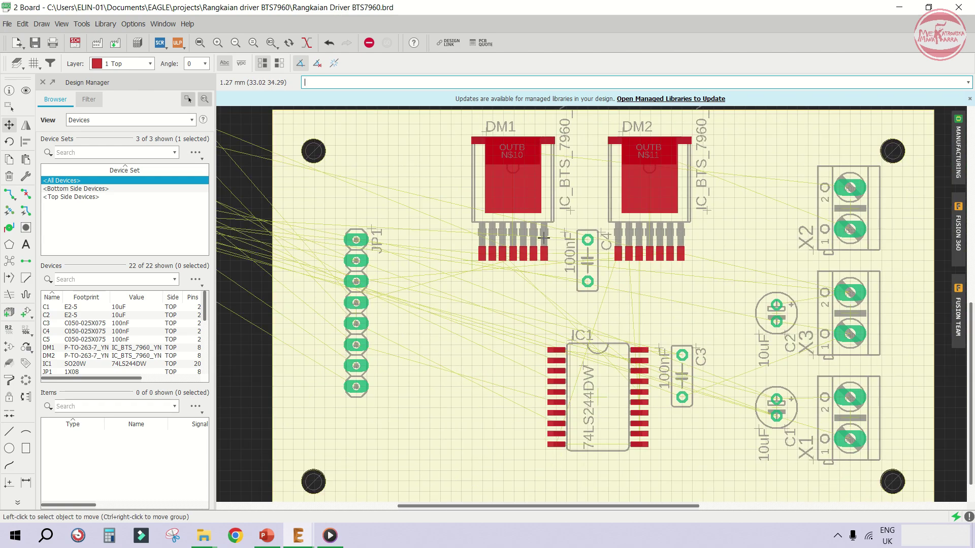
pyautogui.scroll(-3, 584, 212)
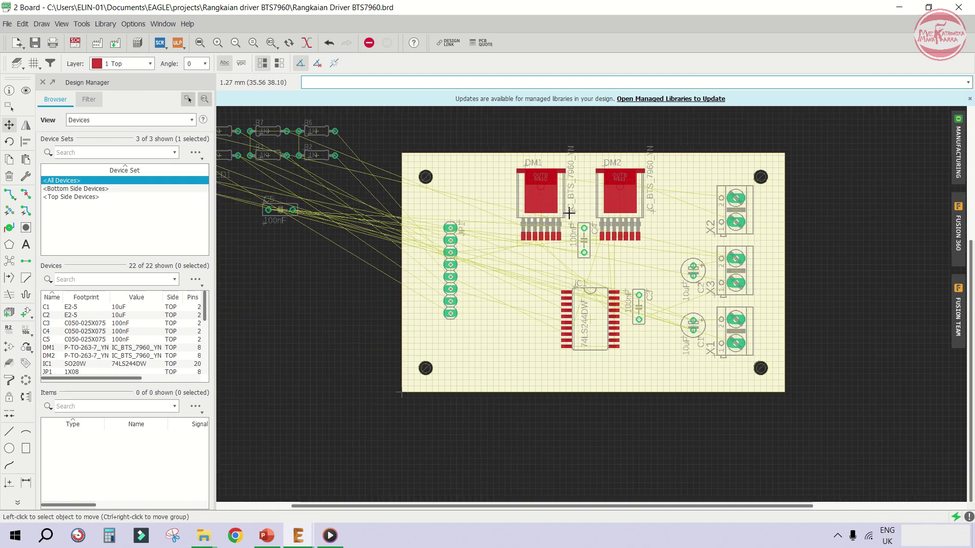
pyautogui.scroll(2, 316, 218)
pyautogui.click(316, 219)
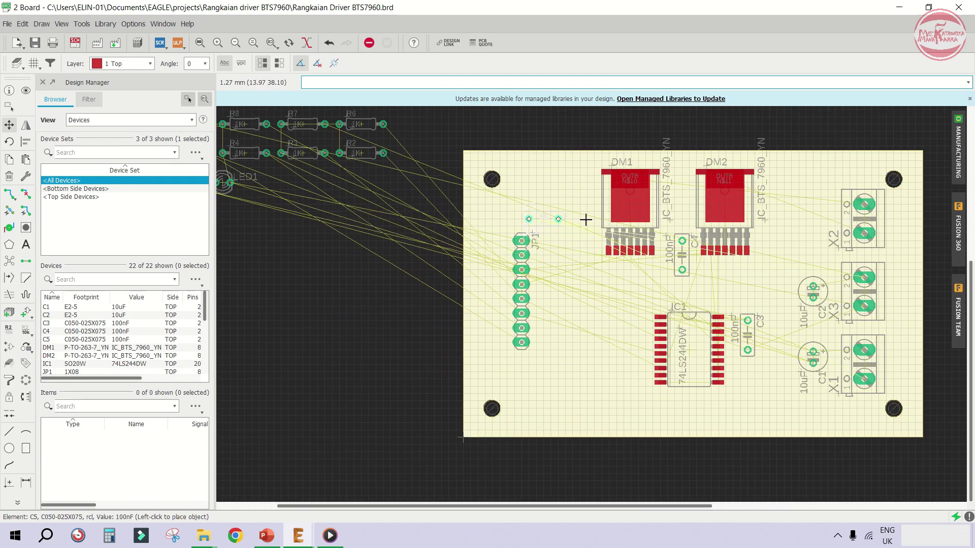
pyautogui.scroll(4, 572, 246)
pyautogui.scroll(1, 583, 253)
pyautogui.rightClick(583, 252)
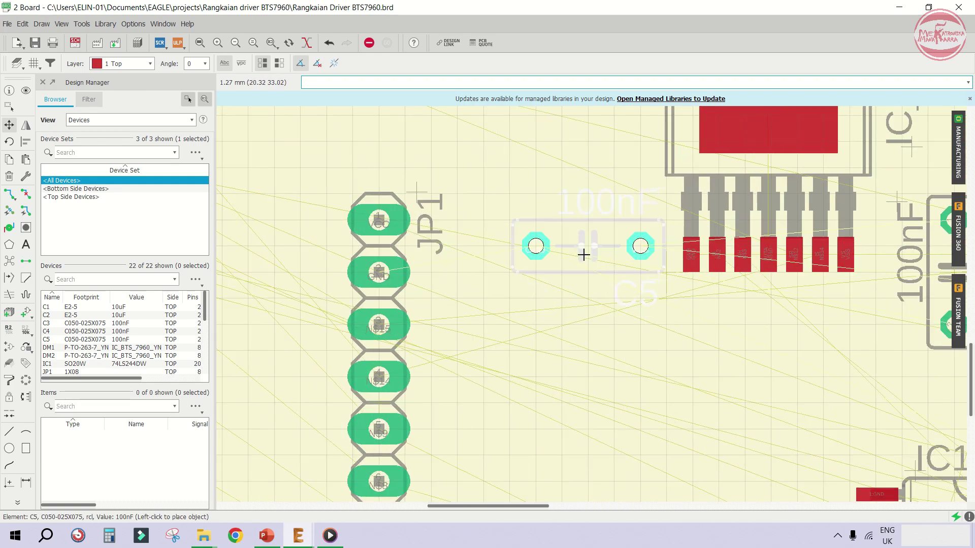
pyautogui.rightClick(586, 257)
pyautogui.scroll(1, 589, 261)
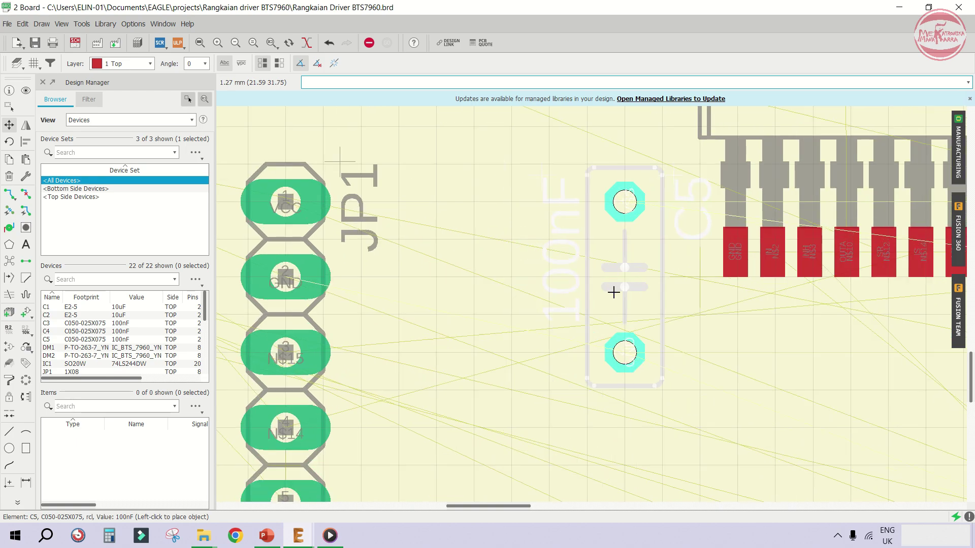
pyautogui.scroll(-3, 615, 293)
pyautogui.click(604, 293)
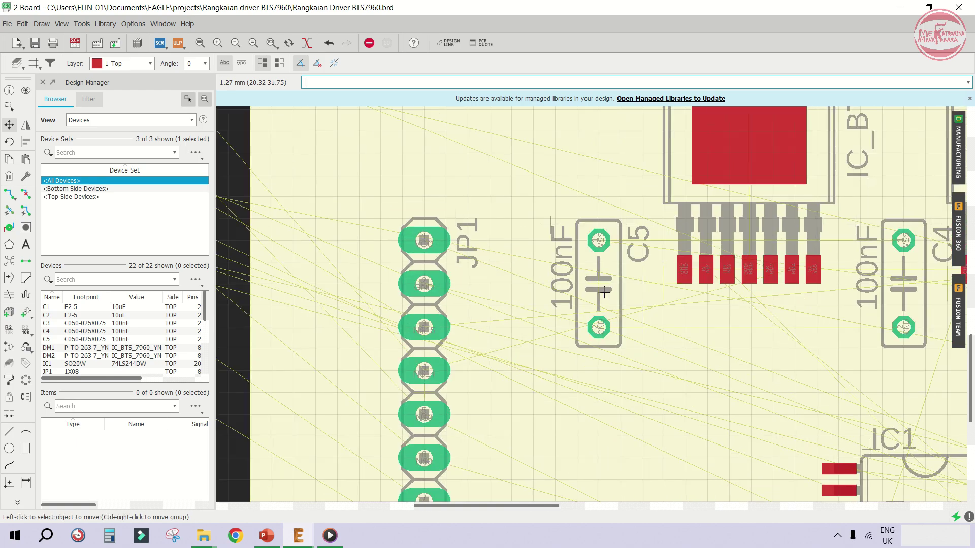
# Shift driver DM2 about 4 mm horizontally toward terminal X2, and move capacitor C4 the same distance toward DM2
pyautogui.scroll(-3, 600, 275)
pyautogui.scroll(-4, 599, 275)
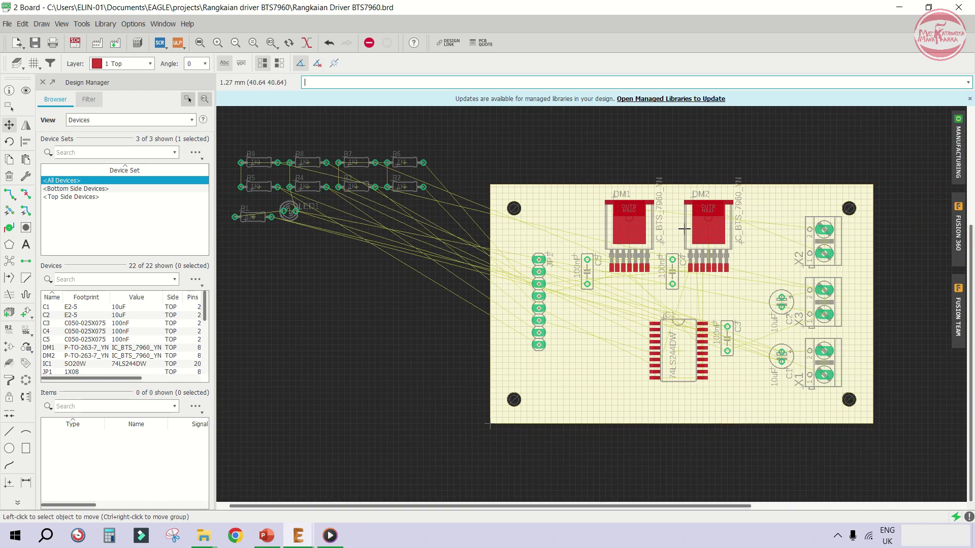
pyautogui.scroll(3, 704, 243)
pyautogui.click(684, 302)
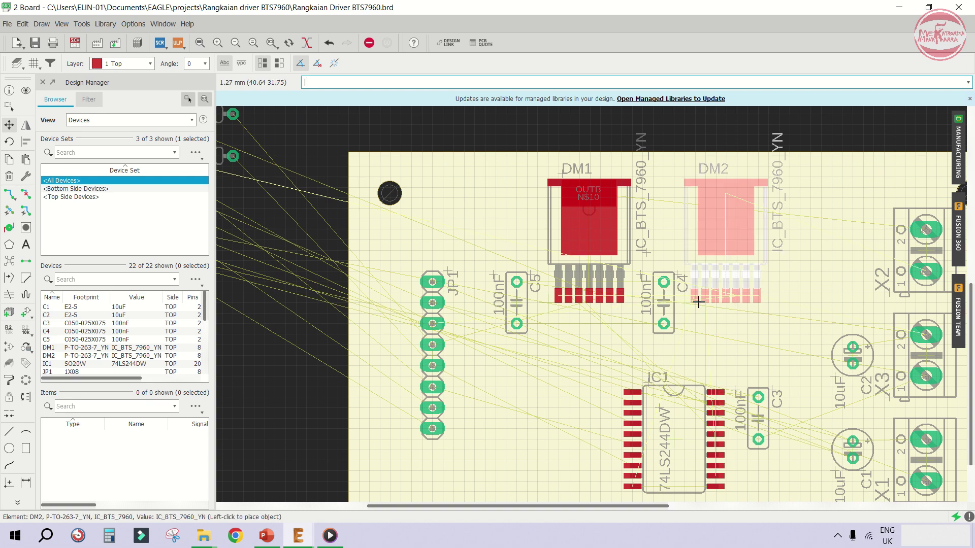
pyautogui.click(715, 298)
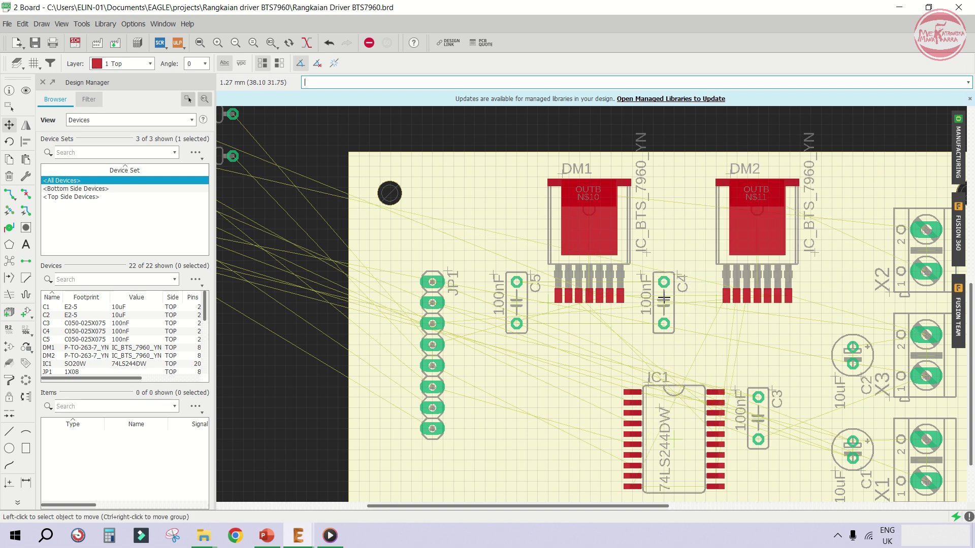
pyautogui.click(664, 298)
pyautogui.click(695, 298)
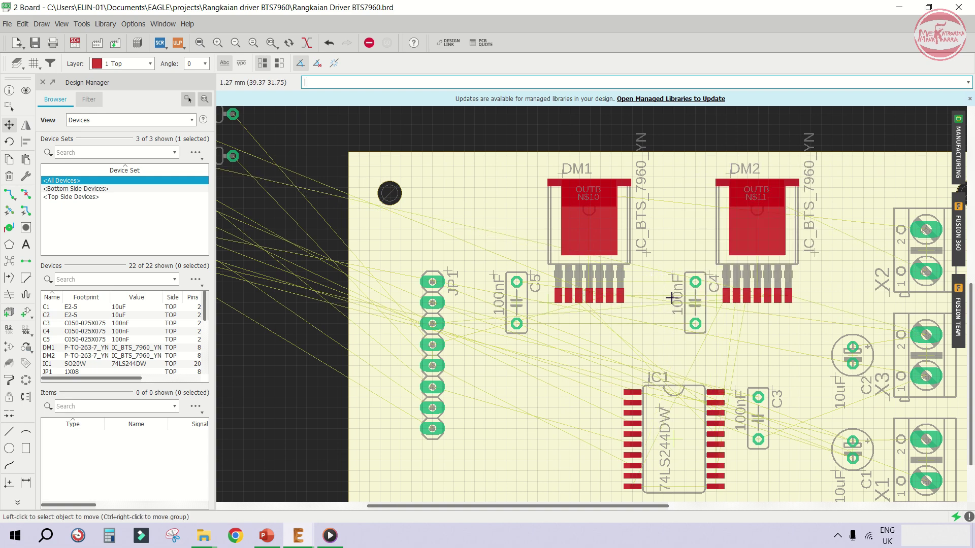
# Shift driver DM1 about 2.5 mm horizontally toward C4, and move capacitor C5 the same distance toward DM1
pyautogui.click(553, 302)
pyautogui.click(574, 300)
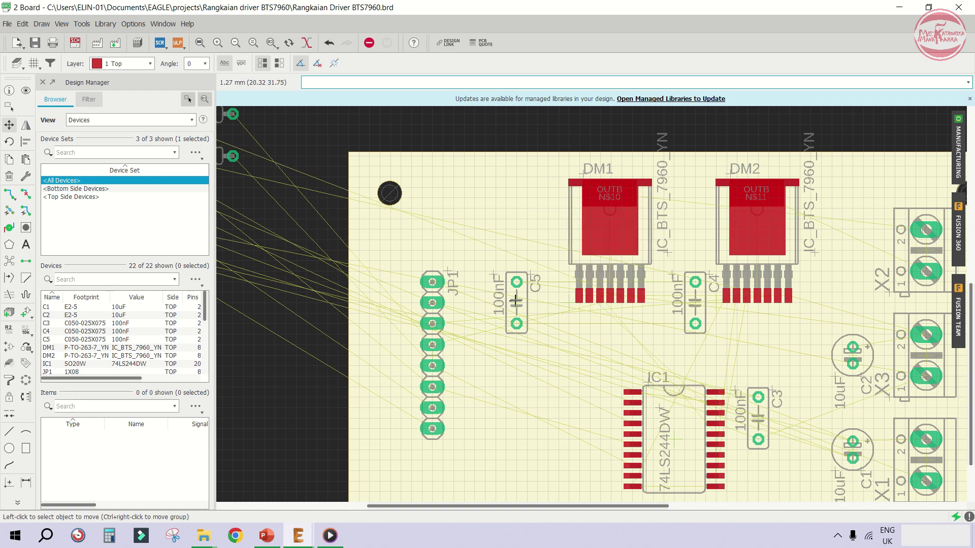
pyautogui.click(516, 301)
pyautogui.click(536, 301)
pyautogui.scroll(-3, 496, 266)
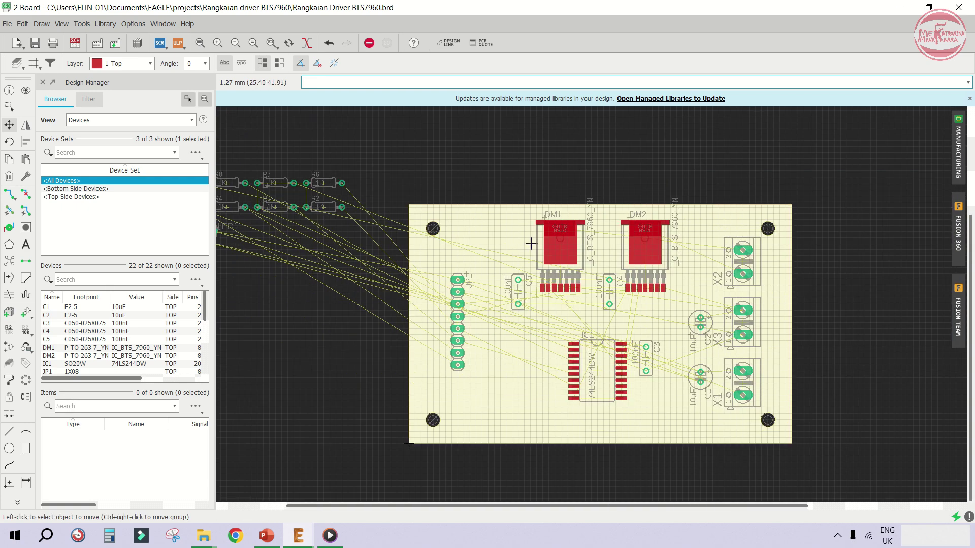
# Move IC1 about 2.5 mm toward JP1 and 4 mm down, and place capacitor C3 beside its upper-right pins at about (47, 15) mm
pyautogui.scroll(2, 610, 373)
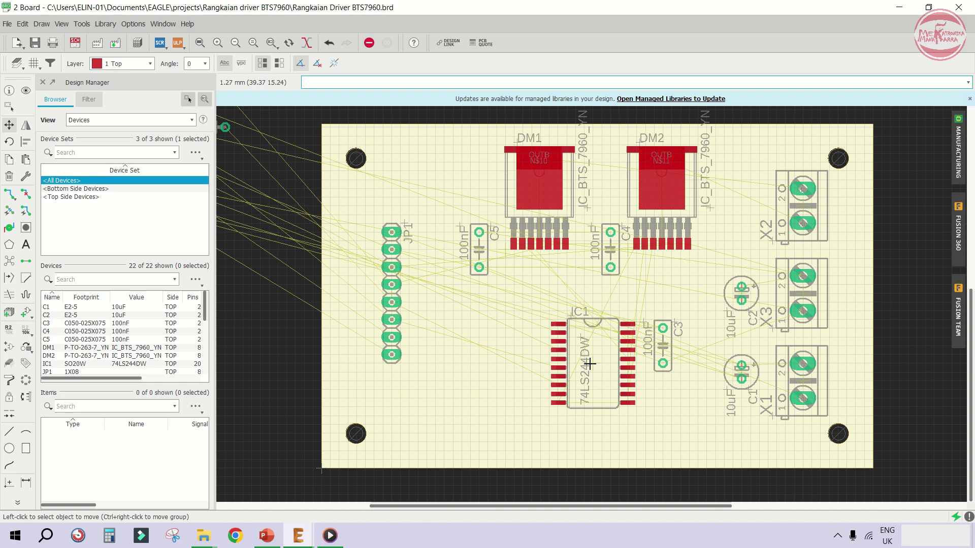
pyautogui.click(589, 364)
pyautogui.click(578, 389)
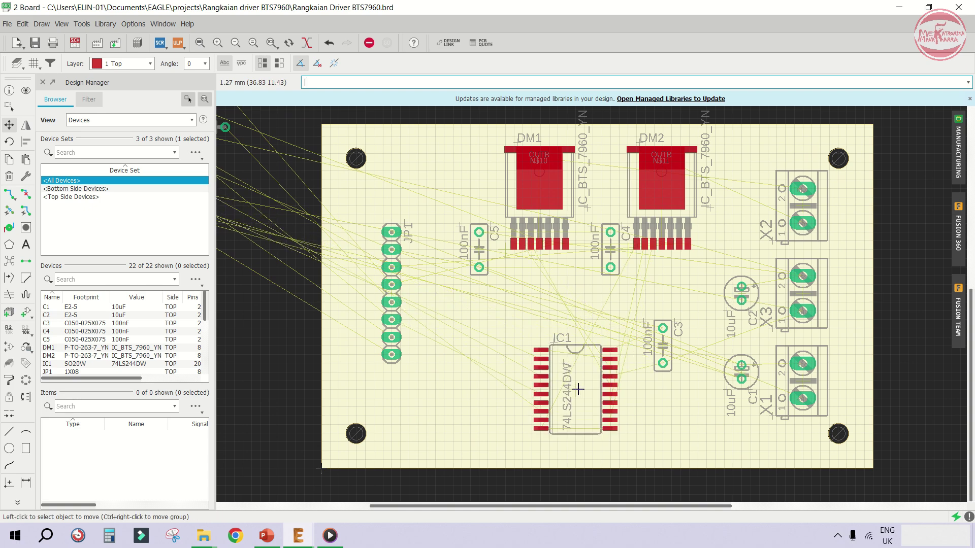
pyautogui.click(661, 358)
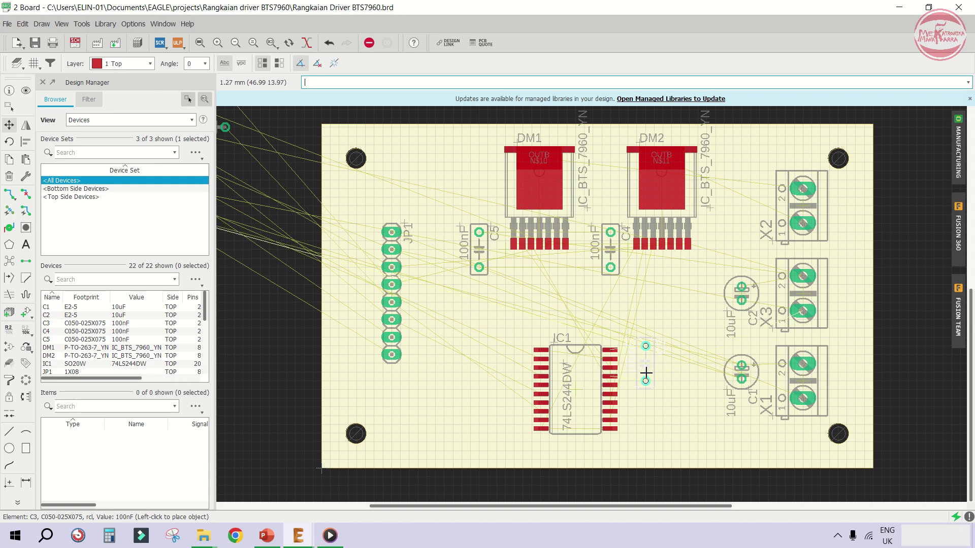
pyautogui.click(646, 368)
# Move resistor R1 onto the board, rotate it vertical and place it beside capacitor C1 at about (56, 11) mm
pyautogui.scroll(-1, 646, 368)
pyautogui.scroll(-2, 575, 327)
pyautogui.scroll(2, 403, 233)
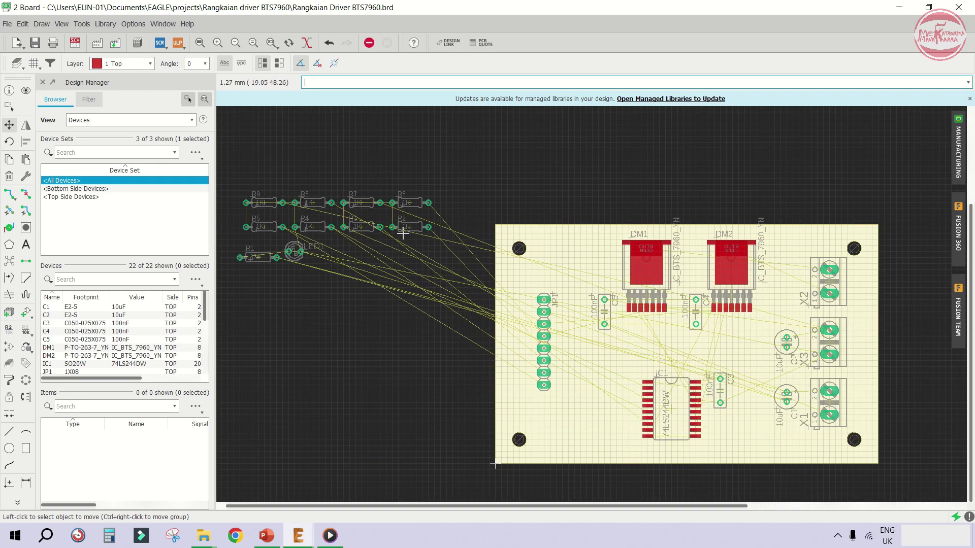
pyautogui.click(264, 259)
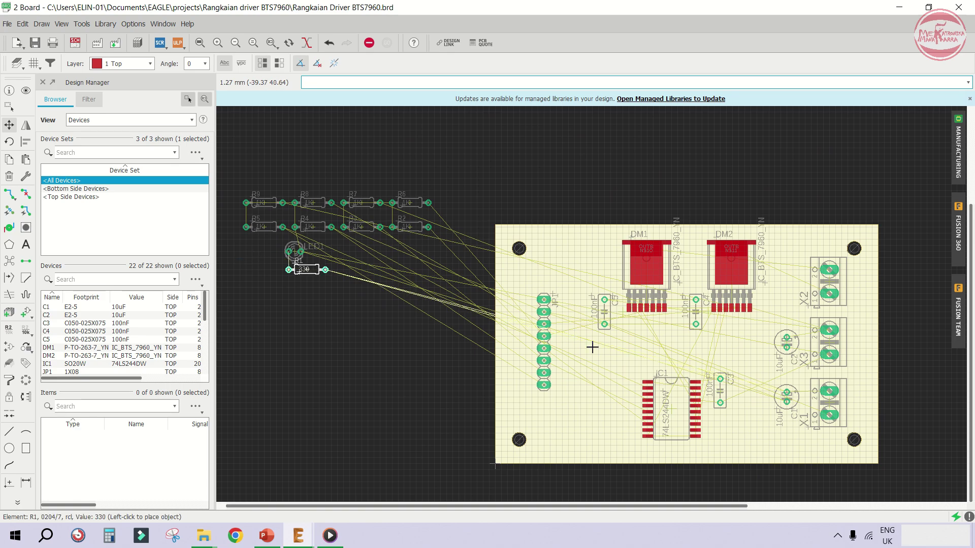
pyautogui.scroll(2, 772, 422)
pyautogui.scroll(1, 772, 432)
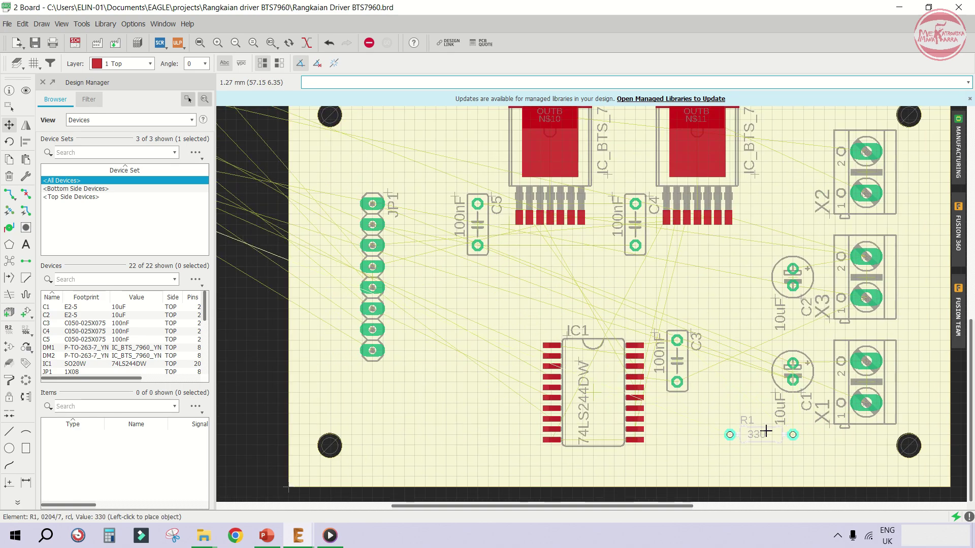
pyautogui.rightClick(760, 422)
pyautogui.click(754, 395)
pyautogui.scroll(-2, 753, 395)
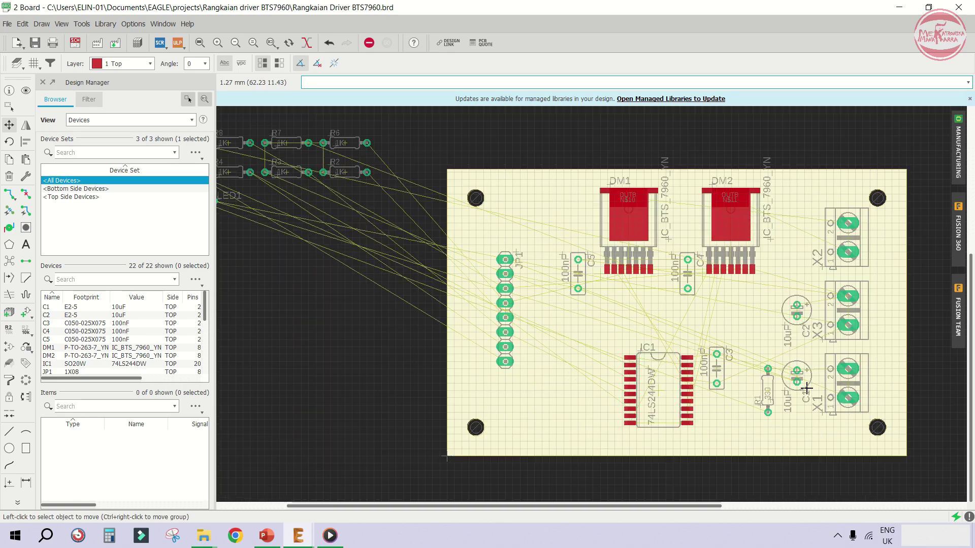
# Move LED1 onto the board, rotate it vertical and place it directly below capacitor C1 at about (61, 9) mm
pyautogui.scroll(-2, 355, 241)
pyautogui.click(348, 223)
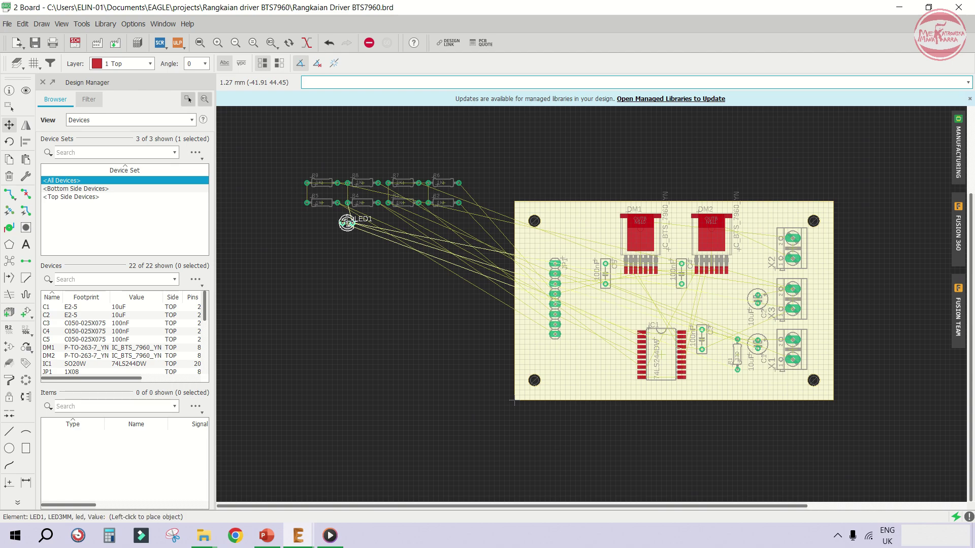
pyautogui.scroll(6, 739, 402)
pyautogui.scroll(1, 672, 341)
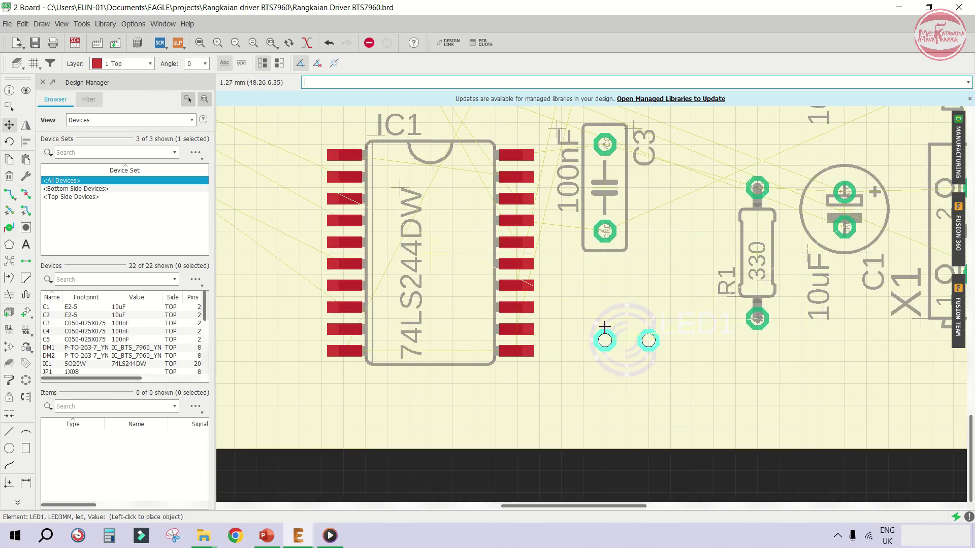
pyautogui.scroll(-2, 604, 328)
pyautogui.scroll(2, 770, 323)
pyautogui.rightClick(771, 322)
pyautogui.scroll(3, 771, 322)
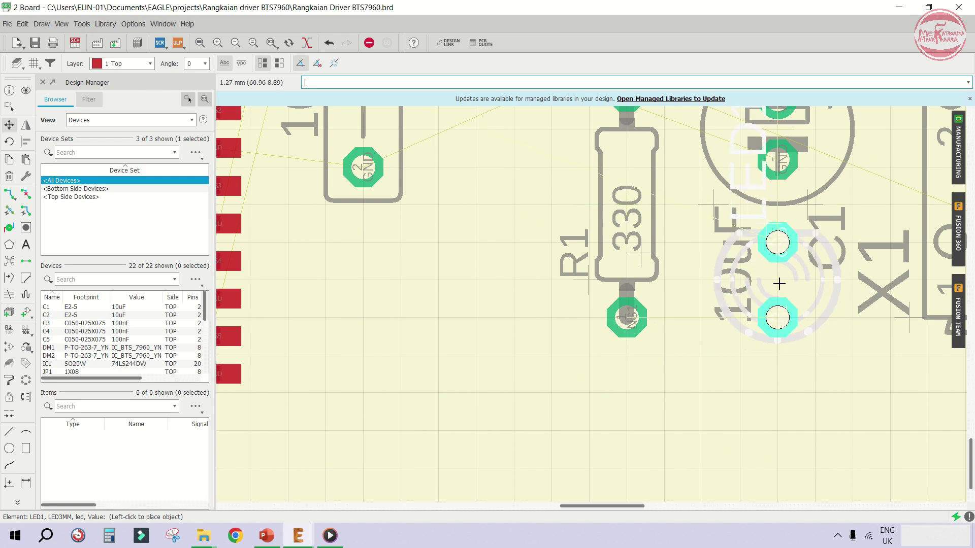
pyautogui.click(779, 284)
pyautogui.scroll(-4, 780, 284)
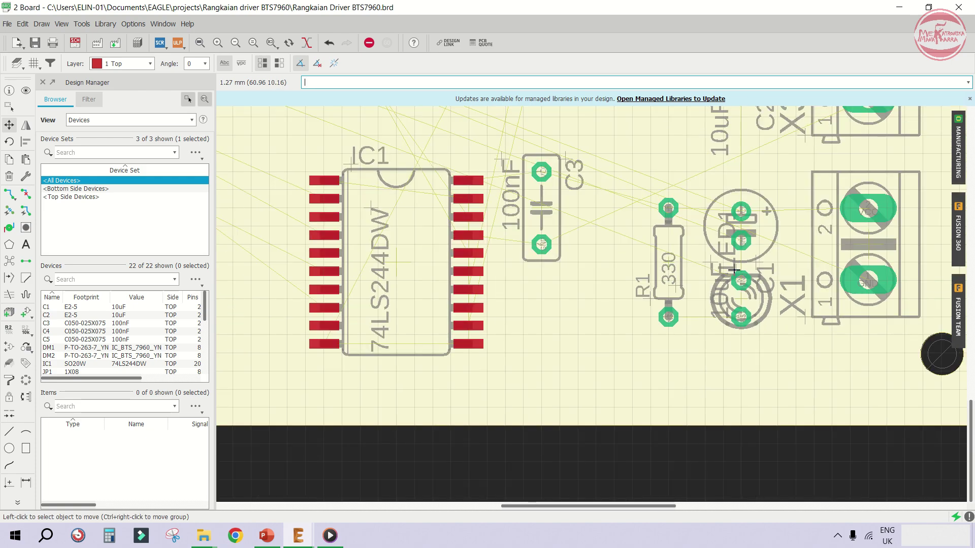
# Lower LED1 to about (61, 5) mm, clear of C1, and lower resistor R1 about 4 mm beside it
pyautogui.scroll(-2, 733, 224)
pyautogui.scroll(2, 733, 280)
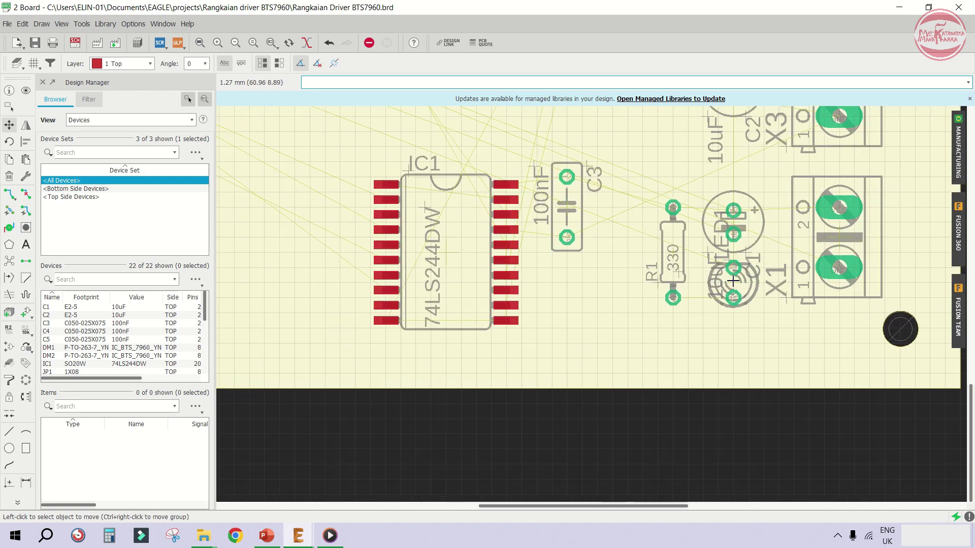
pyautogui.click(732, 283)
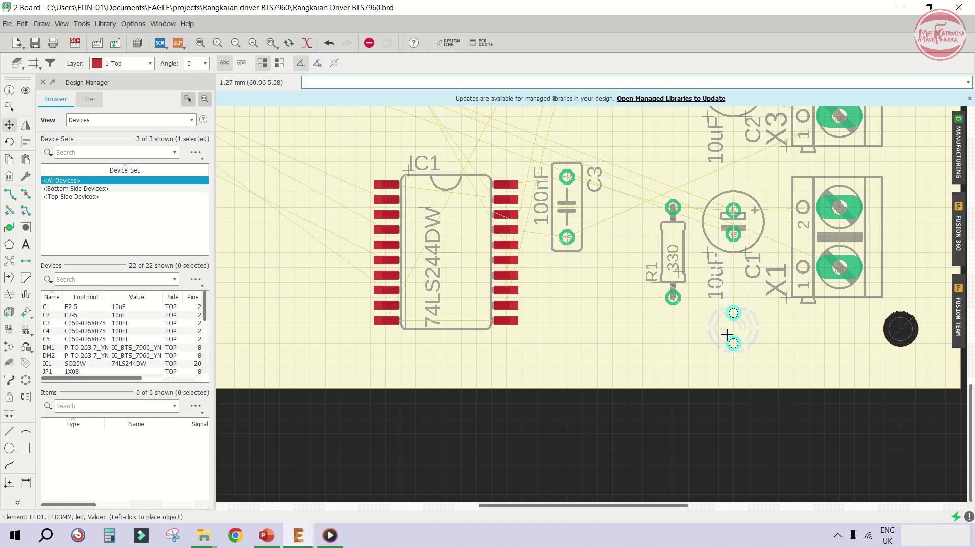
pyautogui.click(728, 333)
pyautogui.click(673, 256)
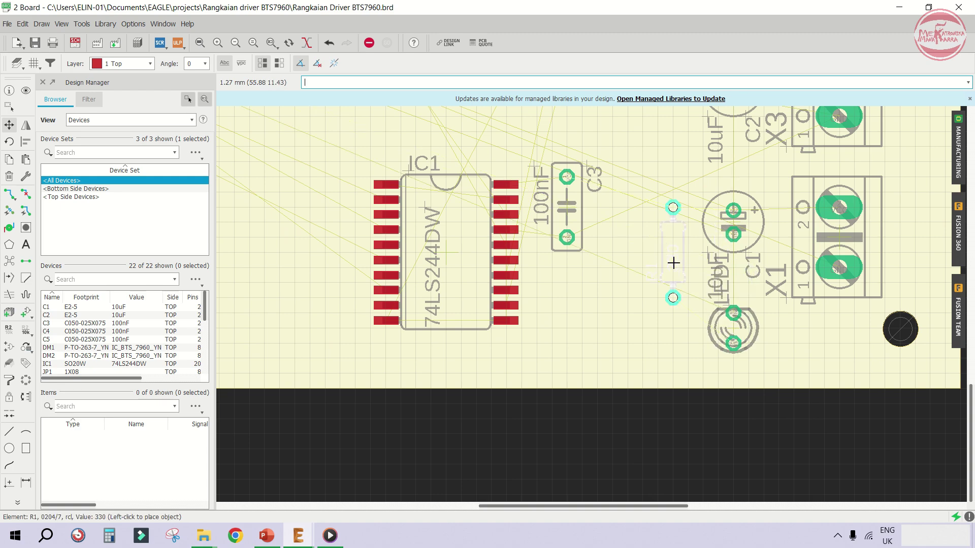
pyautogui.click(673, 292)
# Move resistor R2 onto the board, rotate it vertical and place it between JP1 and IC1 at about (25, 10) mm
pyautogui.scroll(-5, 620, 294)
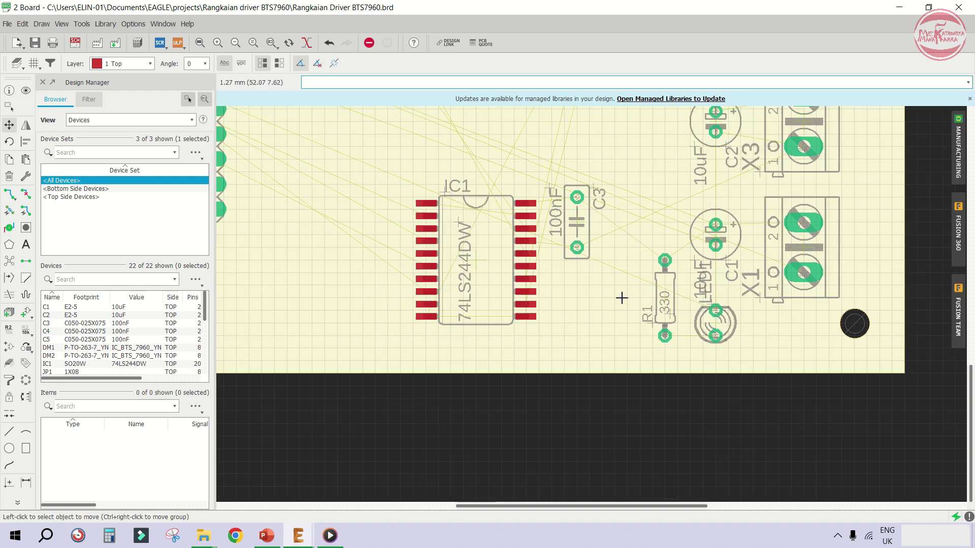
pyautogui.scroll(4, 478, 188)
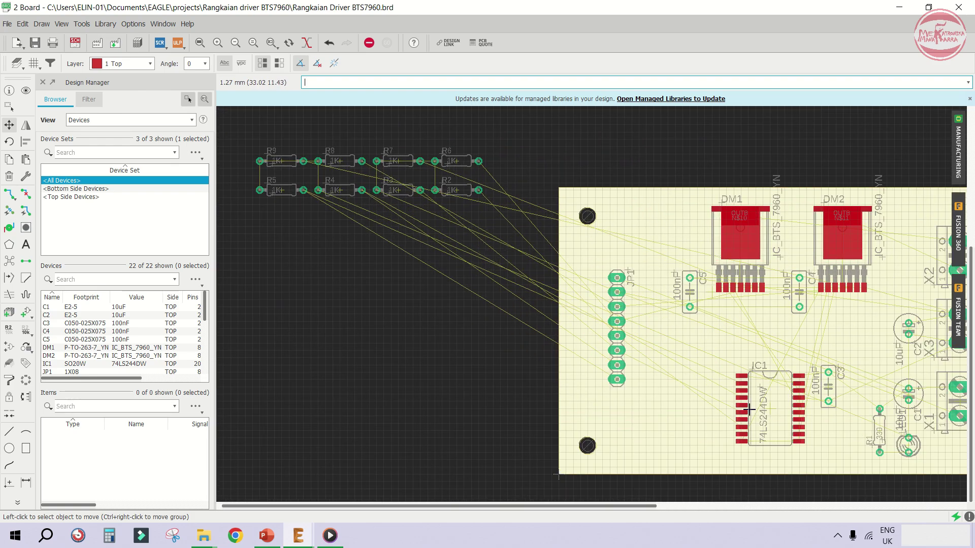
pyautogui.click(457, 190)
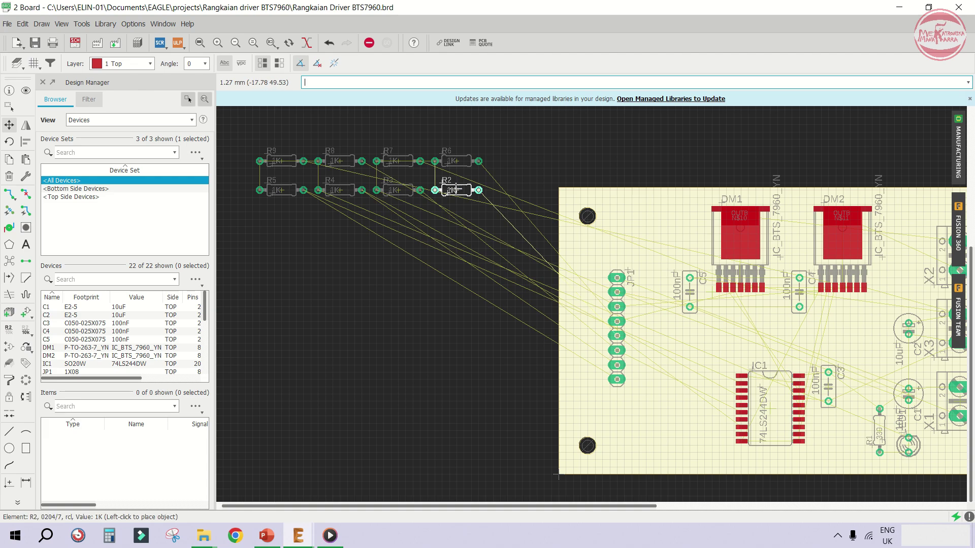
pyautogui.rightClick(686, 421)
pyautogui.scroll(3, 690, 420)
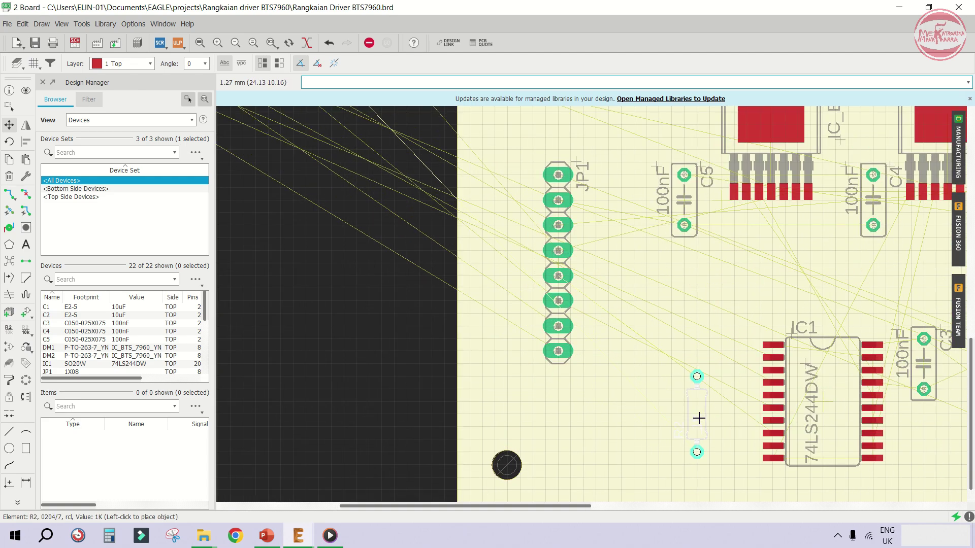
pyautogui.scroll(-2, 701, 411)
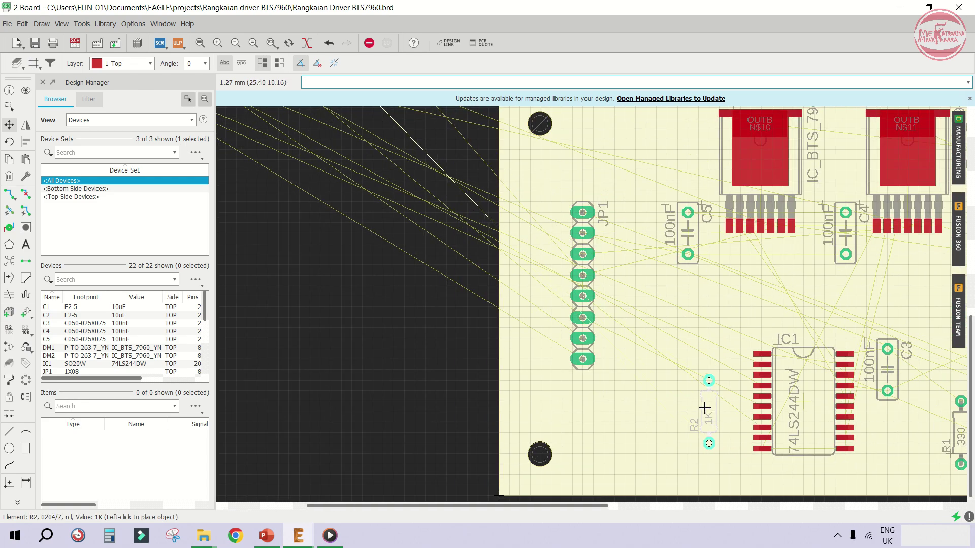
pyautogui.click(708, 409)
# Move resistor R3 onto the board, rotate it vertical and place it in line with R2 at about (22, 10) mm
pyautogui.scroll(-2, 707, 409)
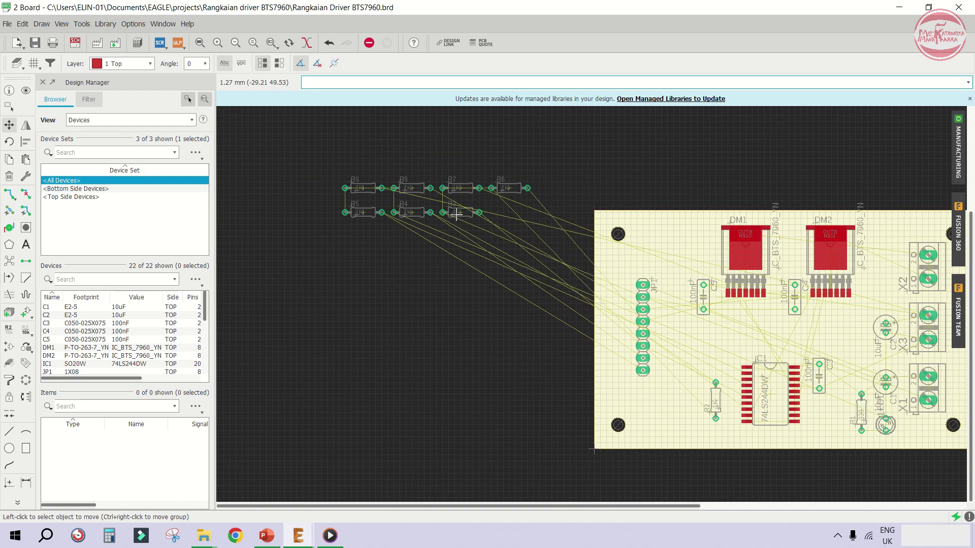
pyautogui.click(460, 212)
pyautogui.rightClick(693, 393)
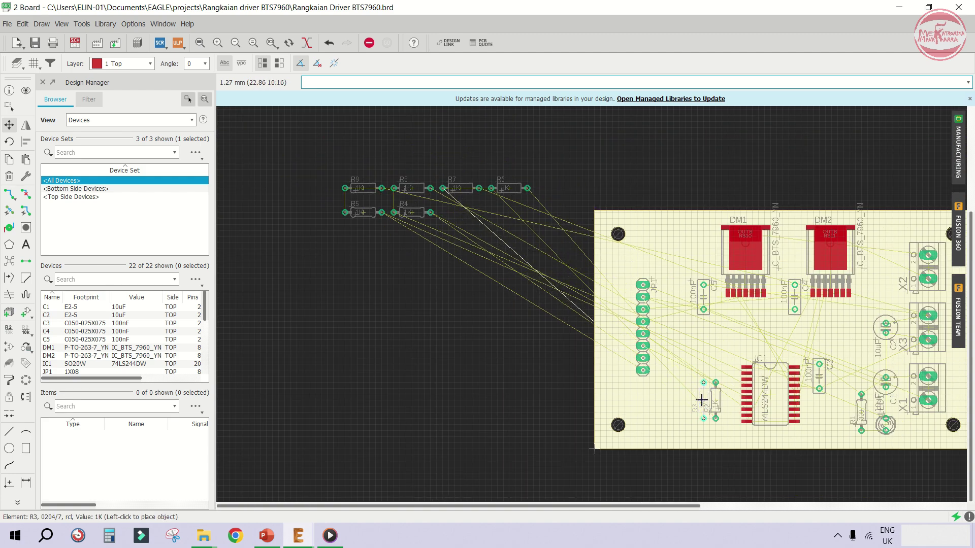
pyautogui.click(696, 400)
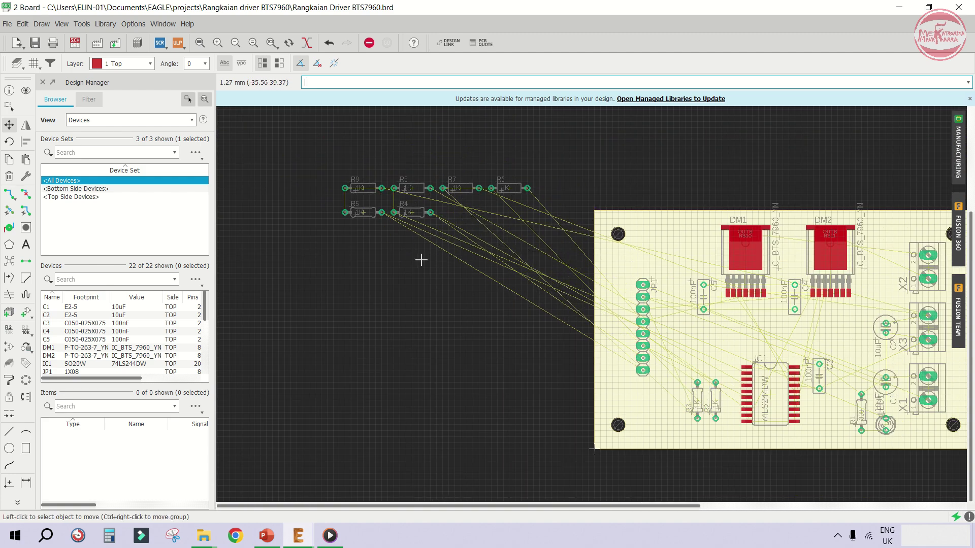
# Move resistors R4 and R5 onto the board as vertical parts, continuing the row beside R3 at about (18, 10) and (14, 10) mm
pyautogui.click(409, 214)
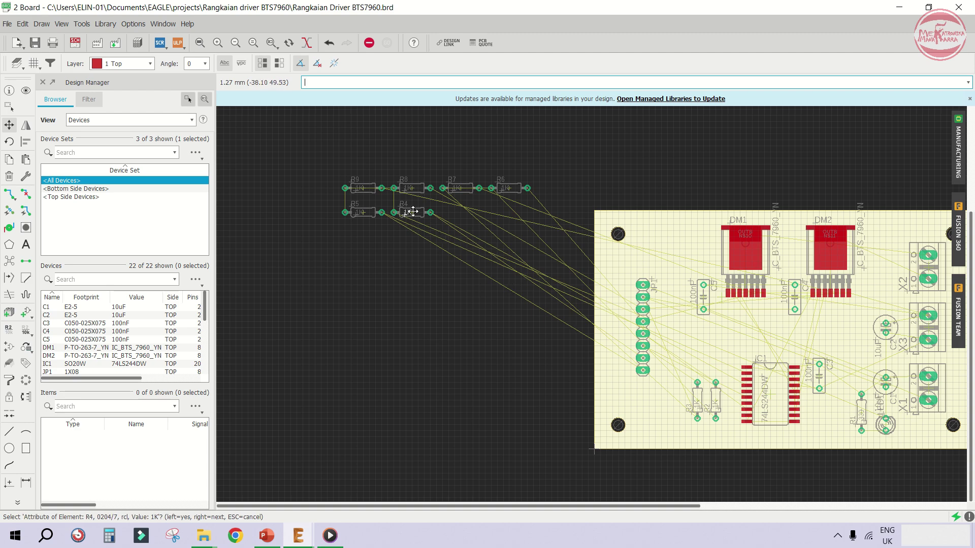
pyautogui.click(412, 212)
pyautogui.click(407, 212)
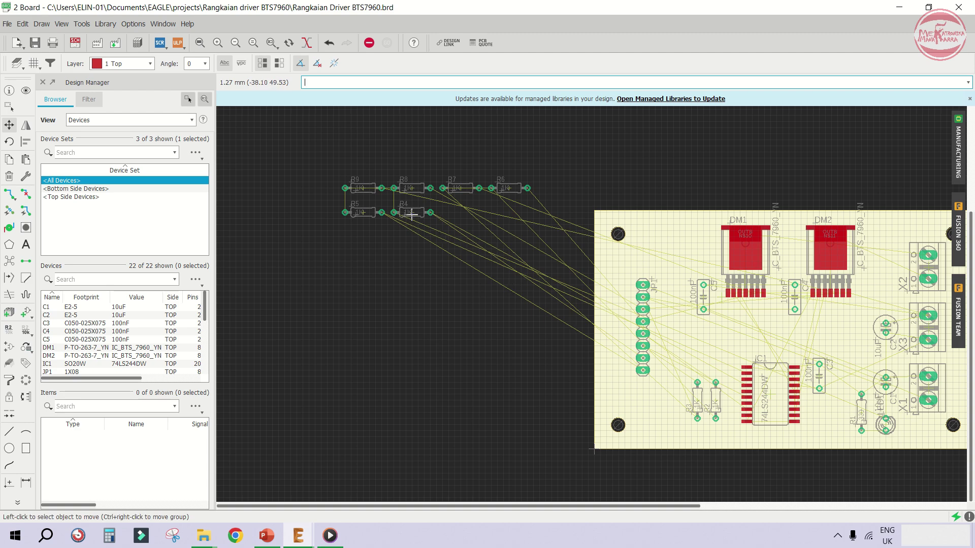
pyautogui.click(413, 214)
pyautogui.rightClick(676, 400)
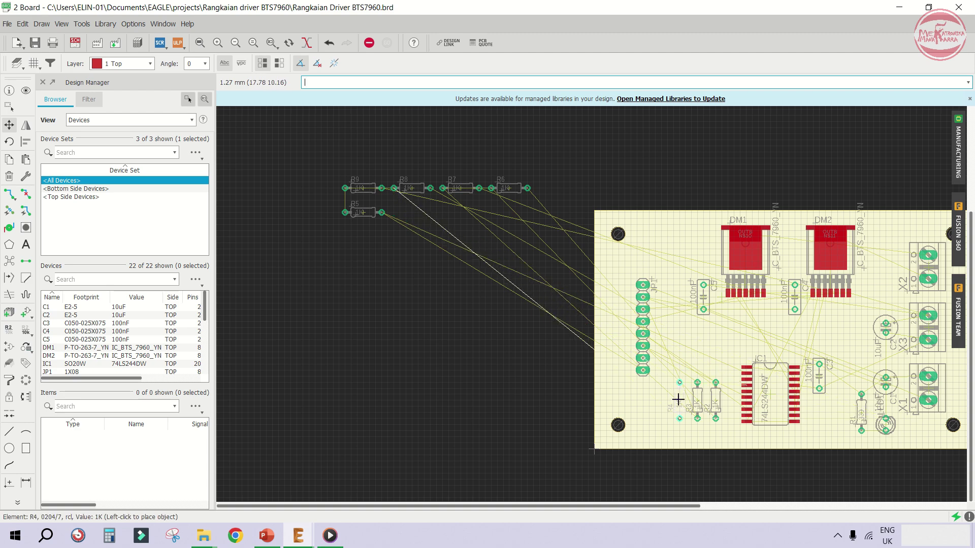
pyautogui.click(679, 400)
pyautogui.click(359, 210)
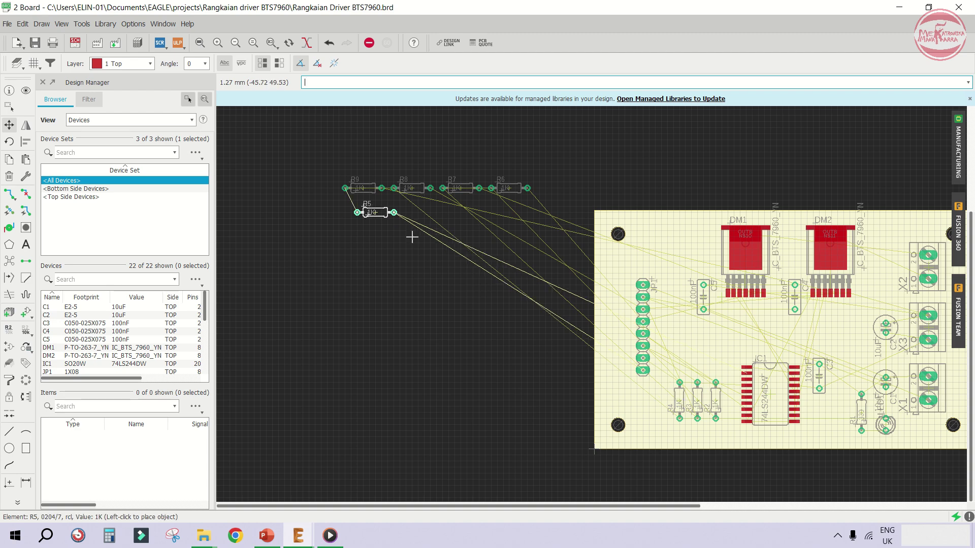
pyautogui.scroll(1, 664, 404)
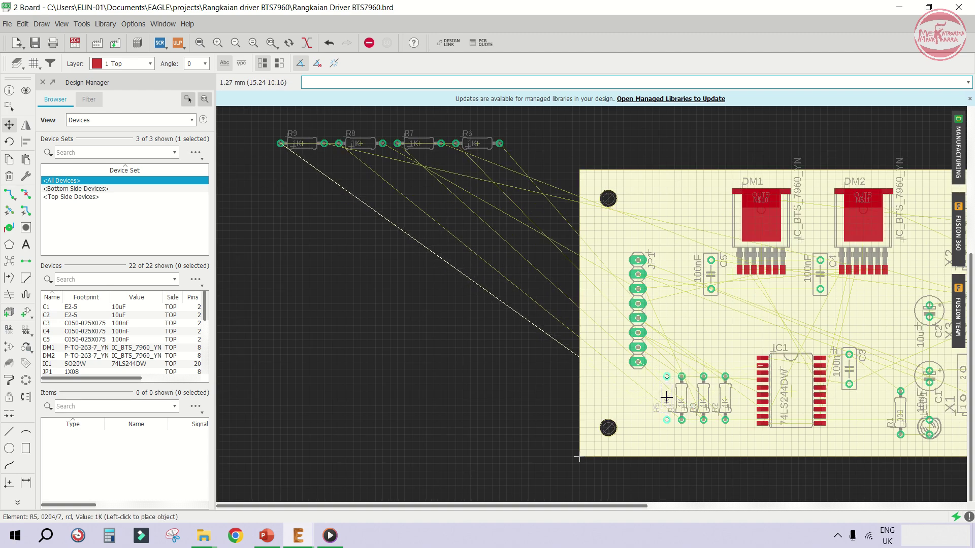
pyautogui.click(663, 398)
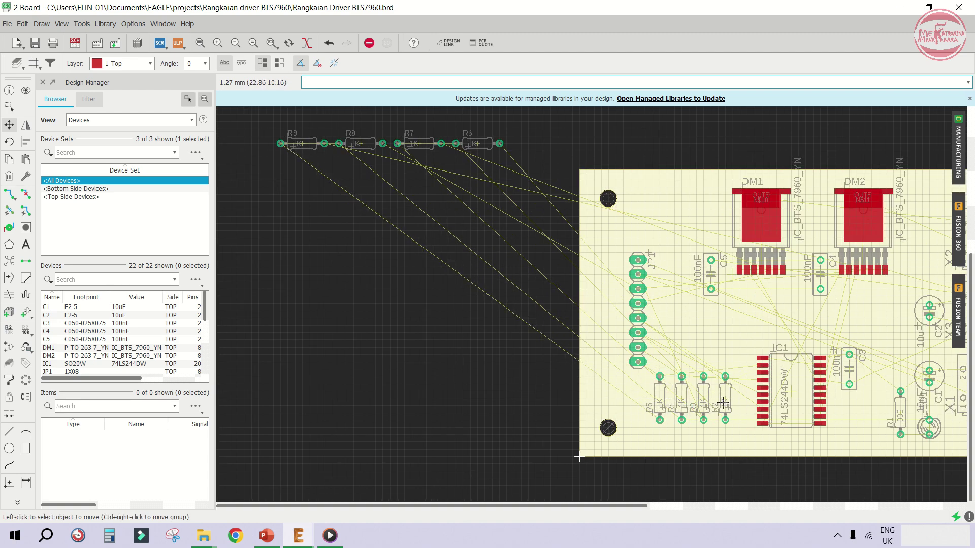
# Shift resistors R2, R3, R4 and R5 each one 1.27 mm grid step toward IC1
pyautogui.scroll(2, 720, 399)
pyautogui.click(721, 399)
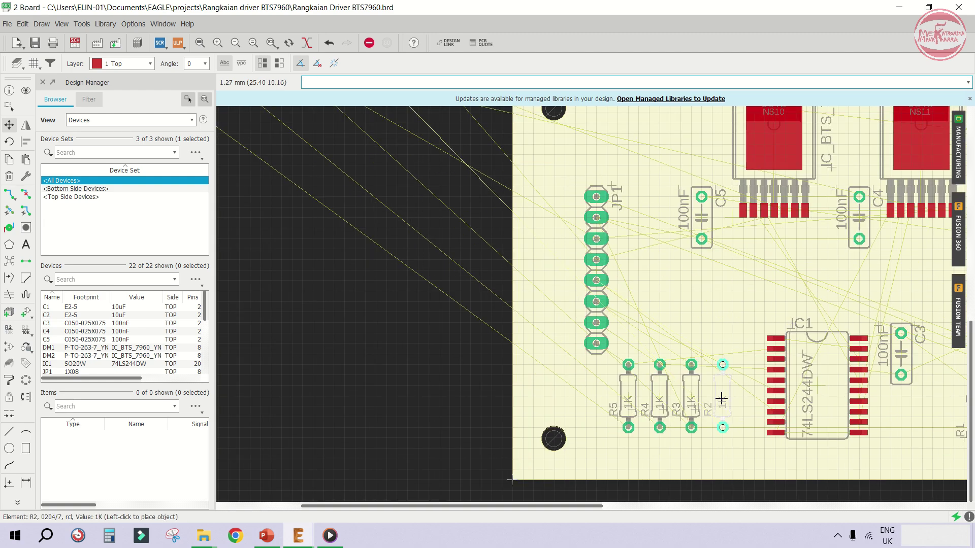
pyautogui.click(731, 398)
pyautogui.click(697, 396)
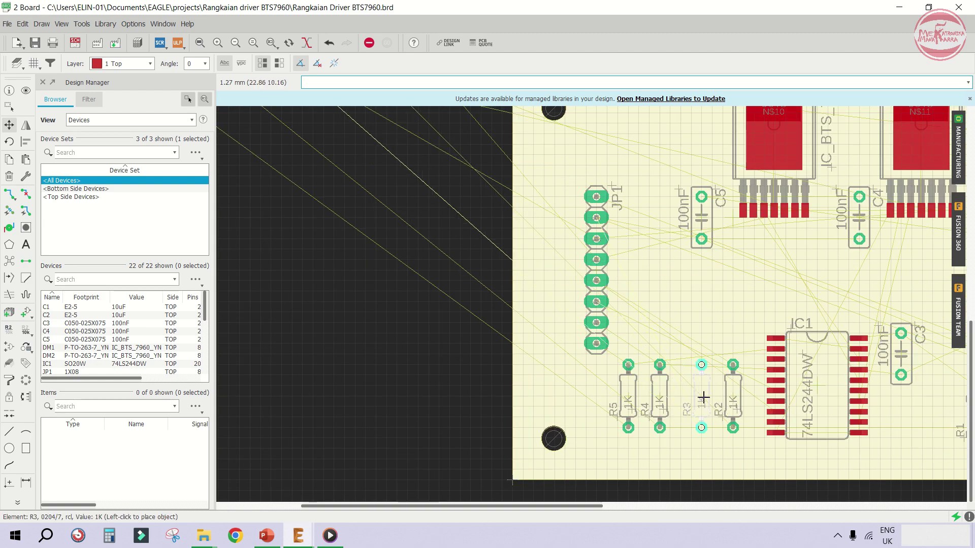
pyautogui.click(704, 397)
pyautogui.click(660, 397)
pyautogui.click(668, 396)
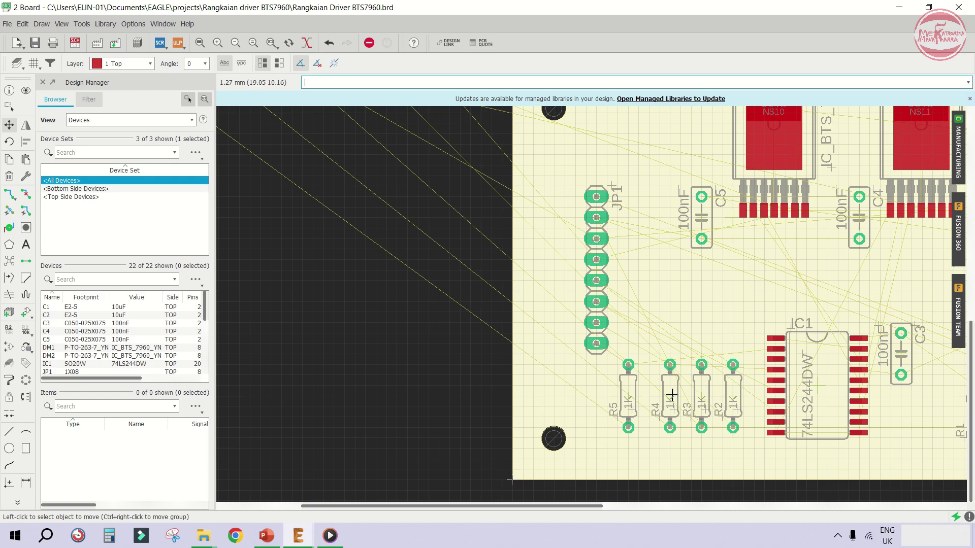
pyautogui.click(628, 396)
pyautogui.click(637, 395)
# Move resistor R6 onto the board horizontally, placing it just below DM1's pins at about (32, 29) mm
pyautogui.scroll(-5, 588, 333)
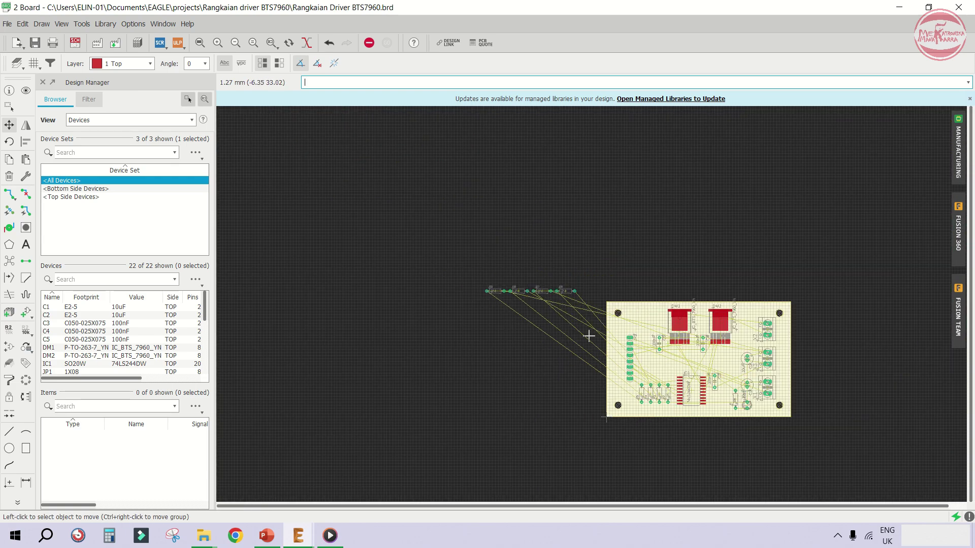
pyautogui.scroll(4, 557, 278)
pyautogui.click(561, 270)
pyautogui.scroll(-2, 465, 254)
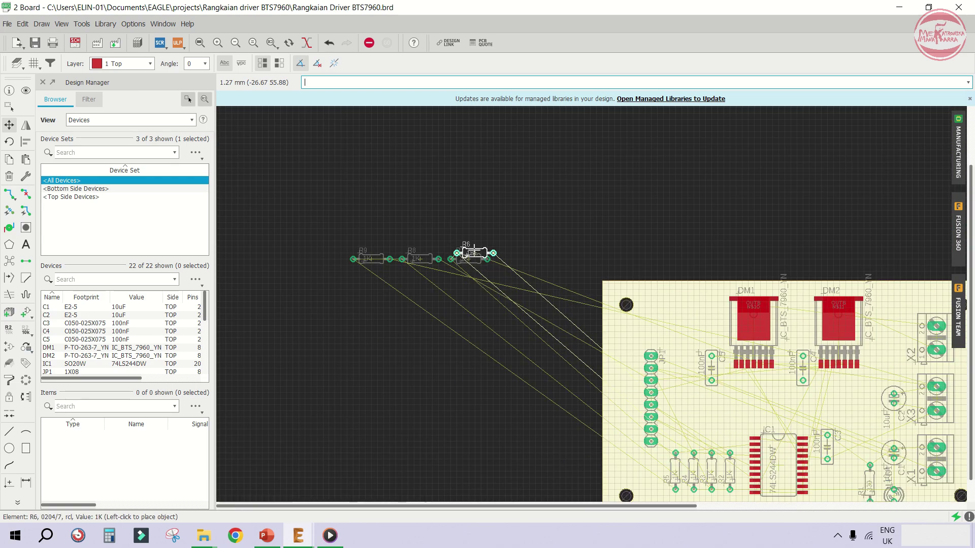
pyautogui.scroll(-2, 490, 211)
pyautogui.scroll(1, 597, 280)
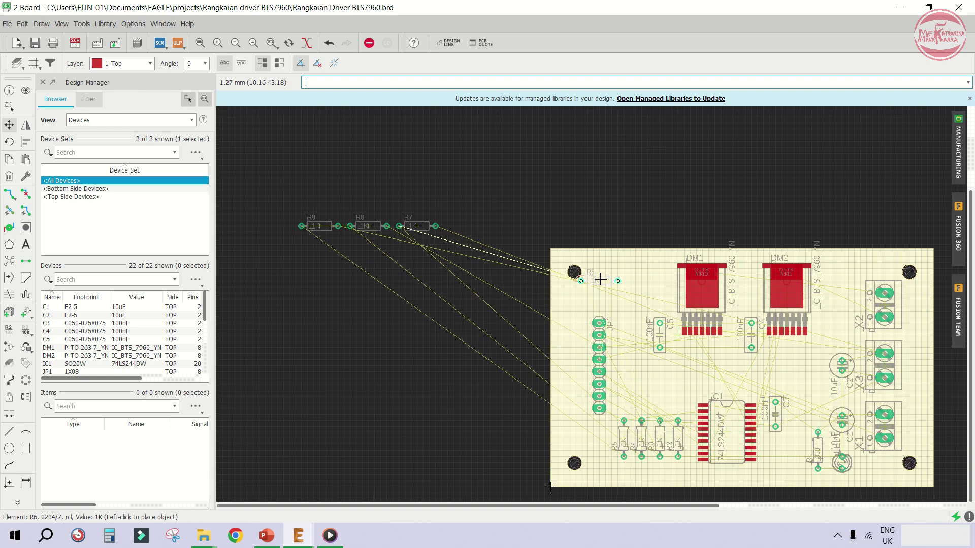
pyautogui.scroll(2, 695, 330)
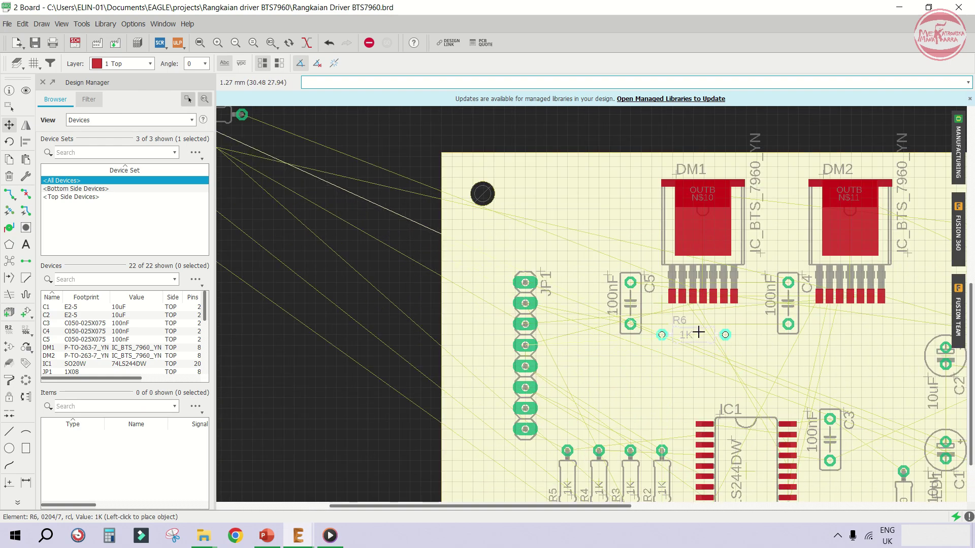
pyautogui.click(703, 329)
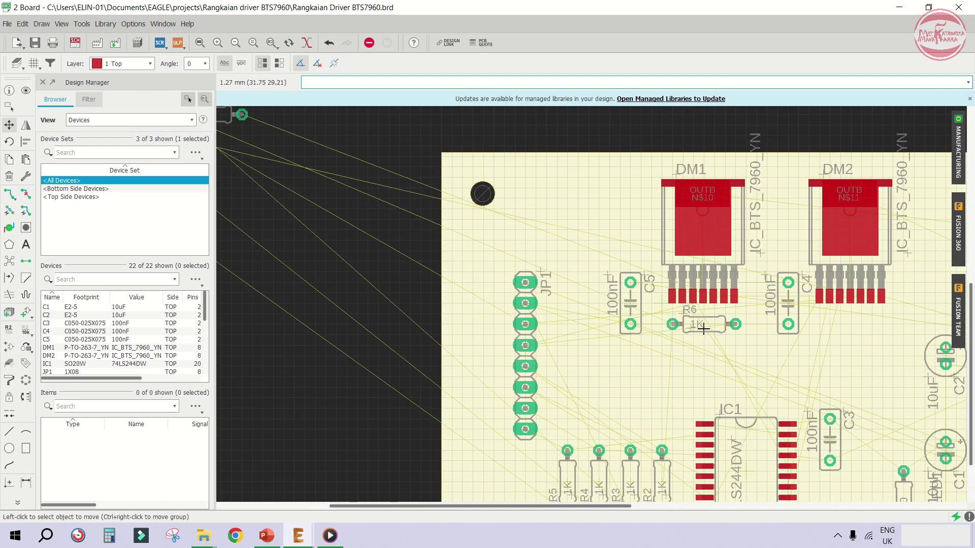
# Move resistor R7 onto the board horizontally, directly below R6 at about (32, 27) mm
pyautogui.scroll(-2, 703, 329)
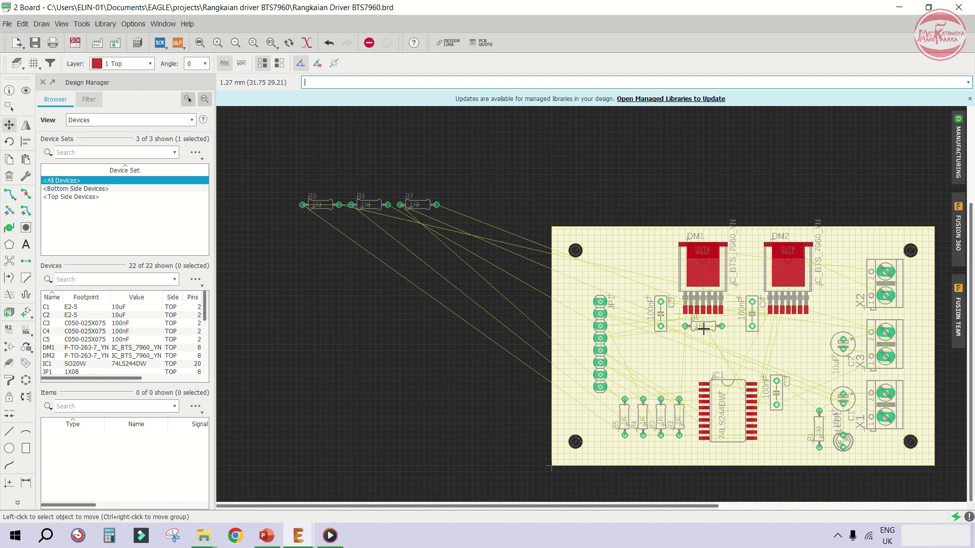
pyautogui.click(417, 204)
pyautogui.scroll(4, 683, 335)
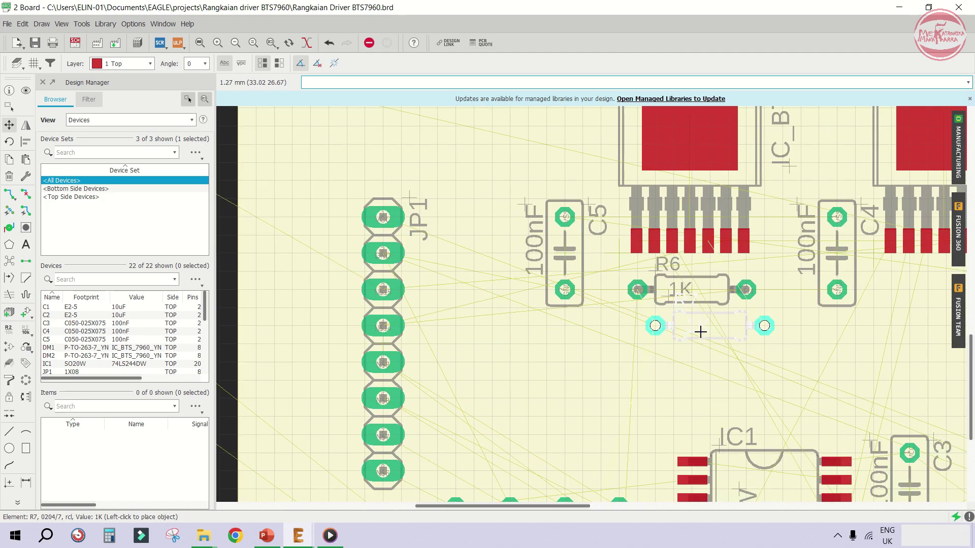
pyautogui.scroll(-3, 688, 332)
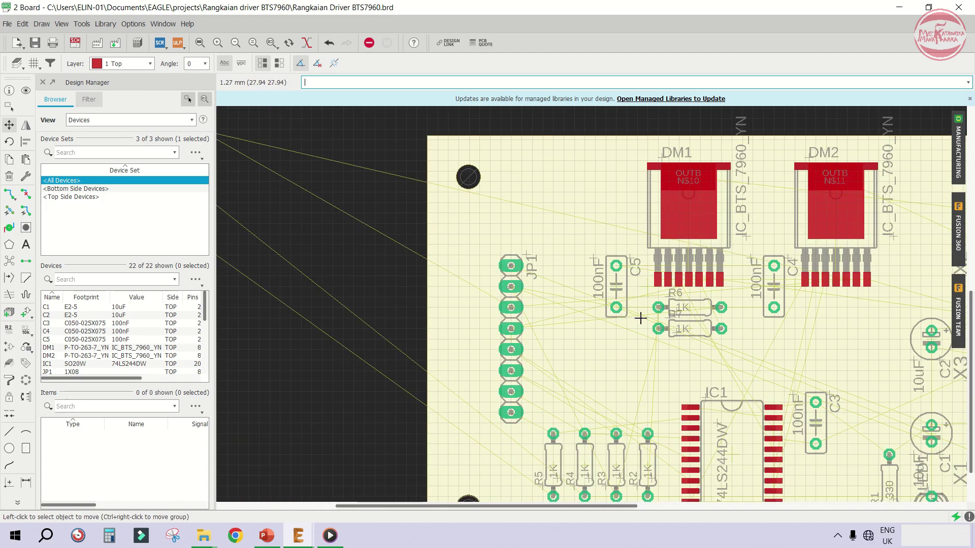
# Move resistor R8 onto the board horizontally, placing it just below DM2's pins at about (50, 29) mm
pyautogui.scroll(-2, 432, 231)
pyautogui.hscroll(-1, 289, 168)
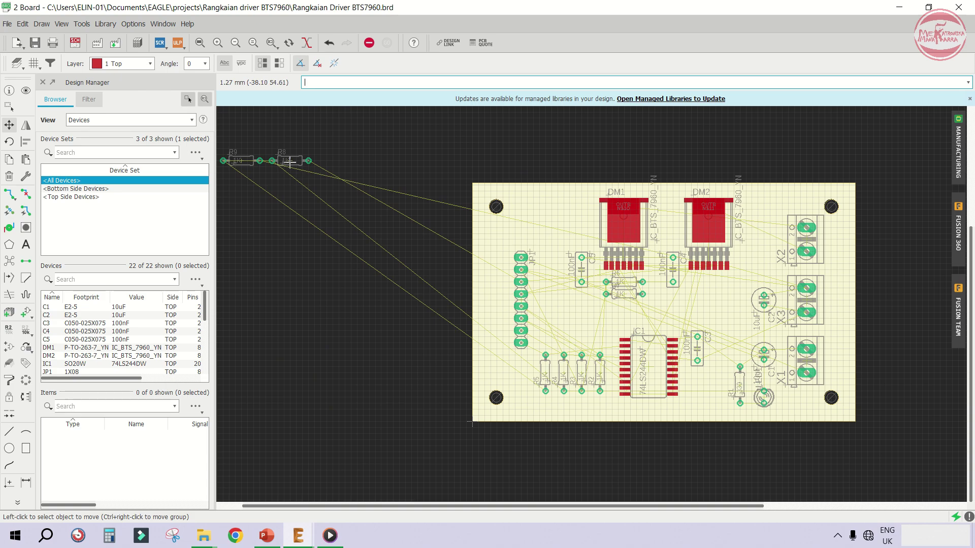
pyautogui.click(289, 162)
pyautogui.scroll(4, 729, 305)
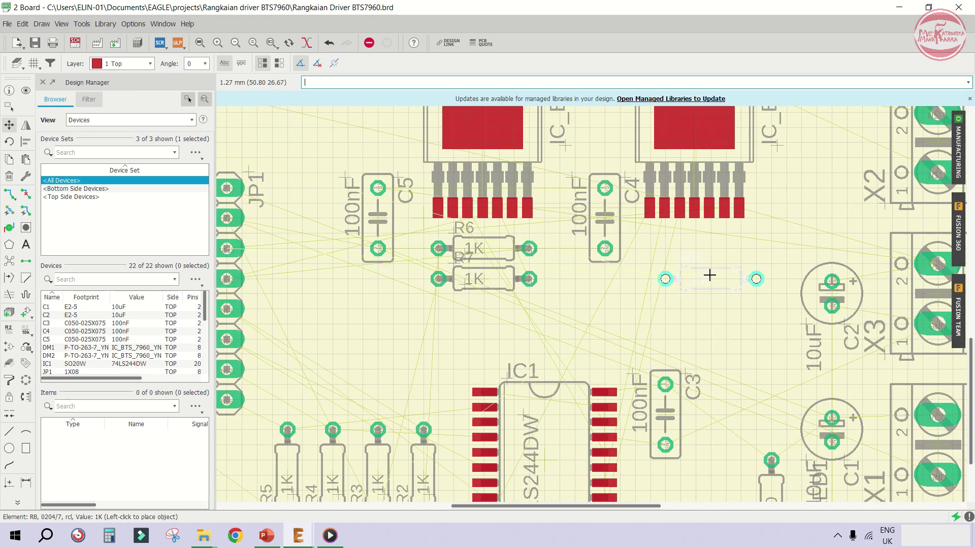
pyautogui.click(699, 249)
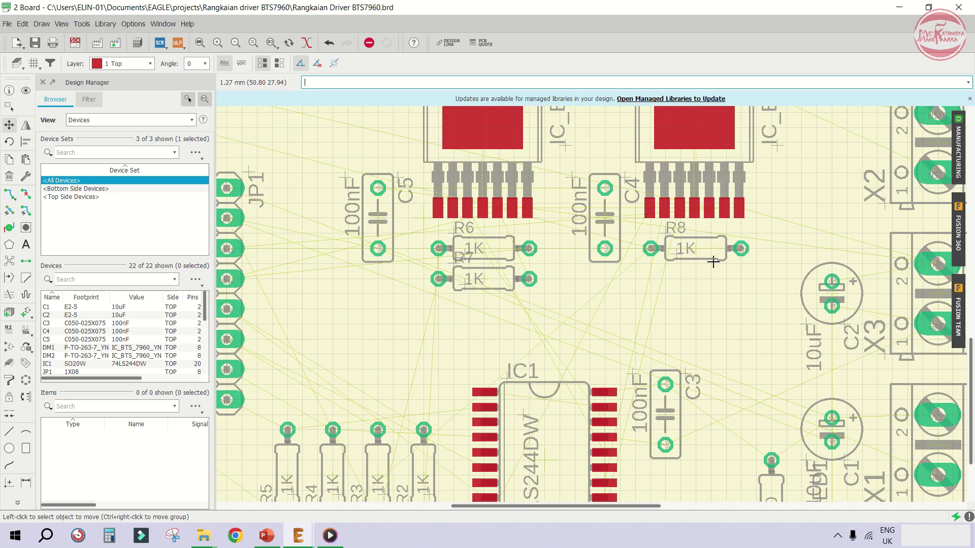
# Move resistor R9 onto the board horizontally, directly below R8 at about (50, 27) mm
pyautogui.scroll(-4, 711, 260)
pyautogui.scroll(-2, 534, 221)
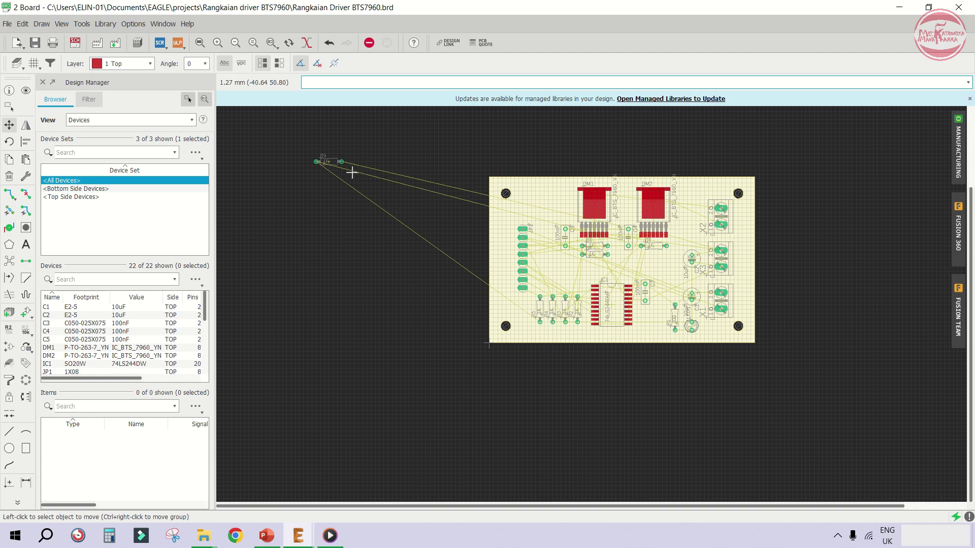
pyautogui.click(328, 160)
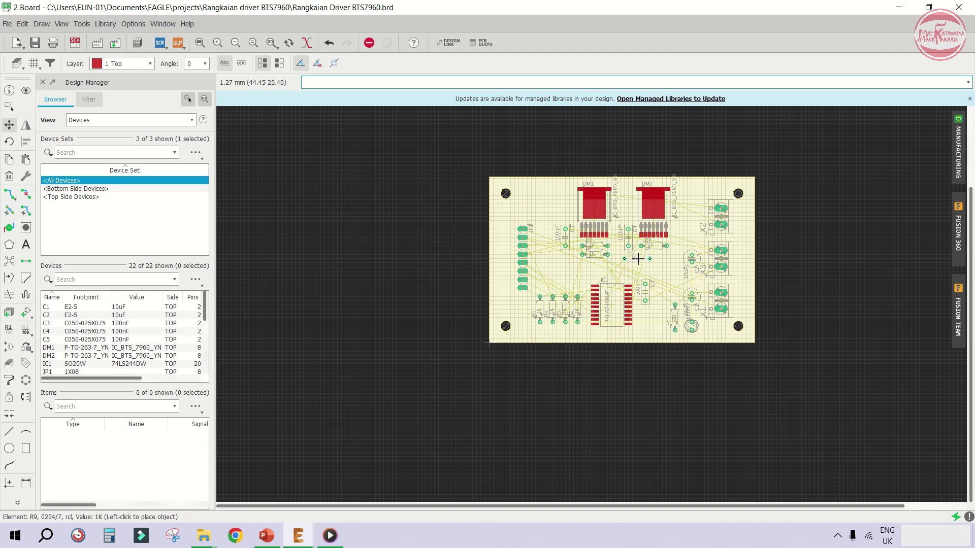
pyautogui.scroll(5, 658, 259)
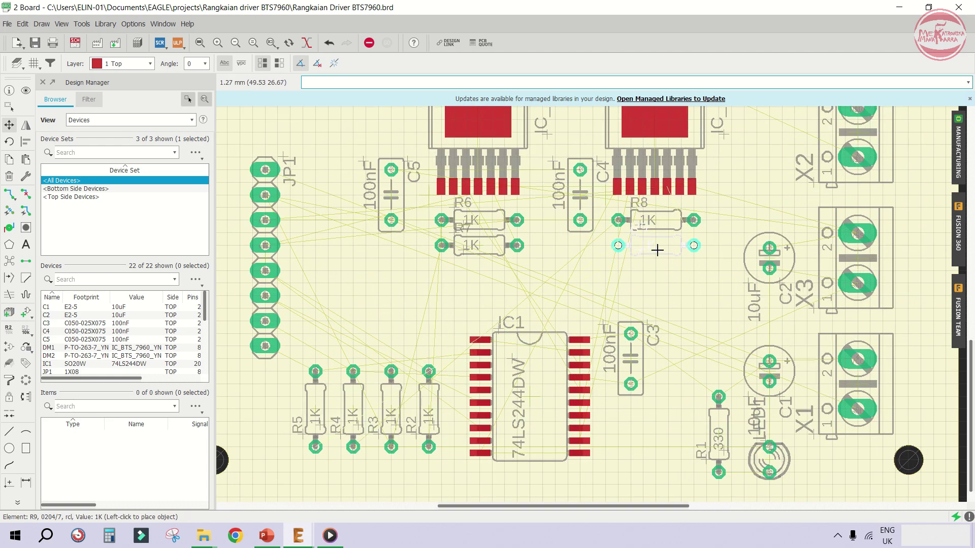
pyautogui.click(657, 256)
pyautogui.scroll(-2, 365, 240)
# Shift resistors R9, R8, R7 and R6 each one 1.27 mm grid step away from the DM1 and DM2 pins
pyautogui.scroll(4, 568, 269)
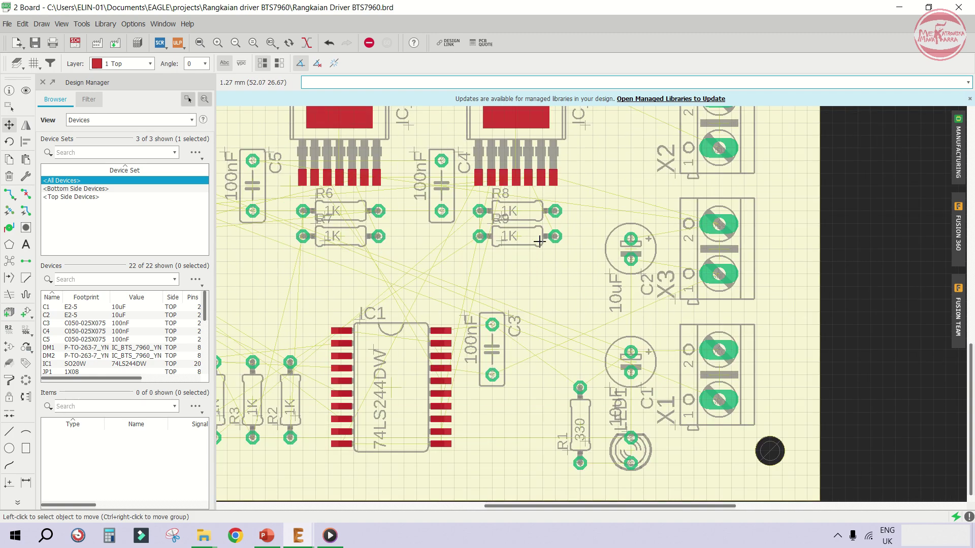
pyautogui.click(507, 235)
pyautogui.click(508, 246)
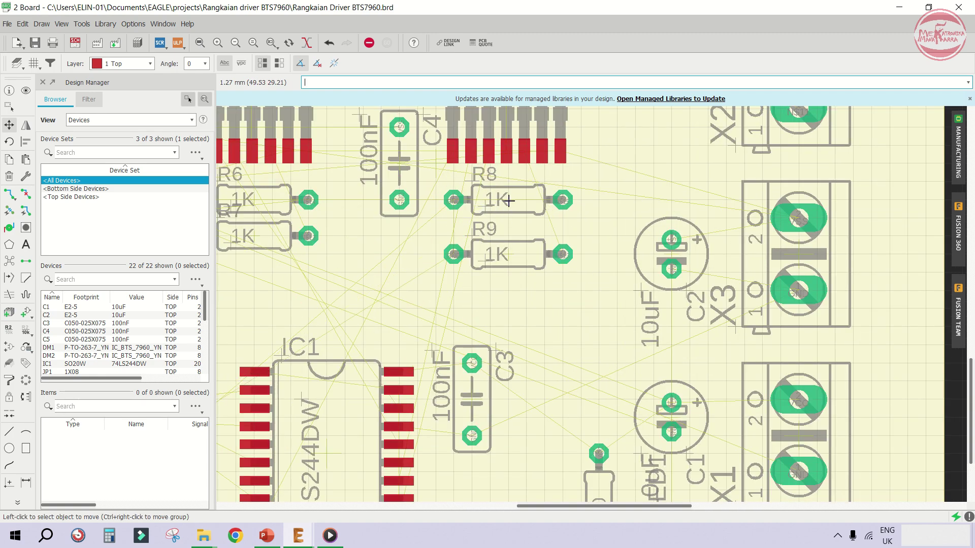
pyautogui.click(535, 201)
pyautogui.click(536, 218)
pyautogui.scroll(-2, 535, 220)
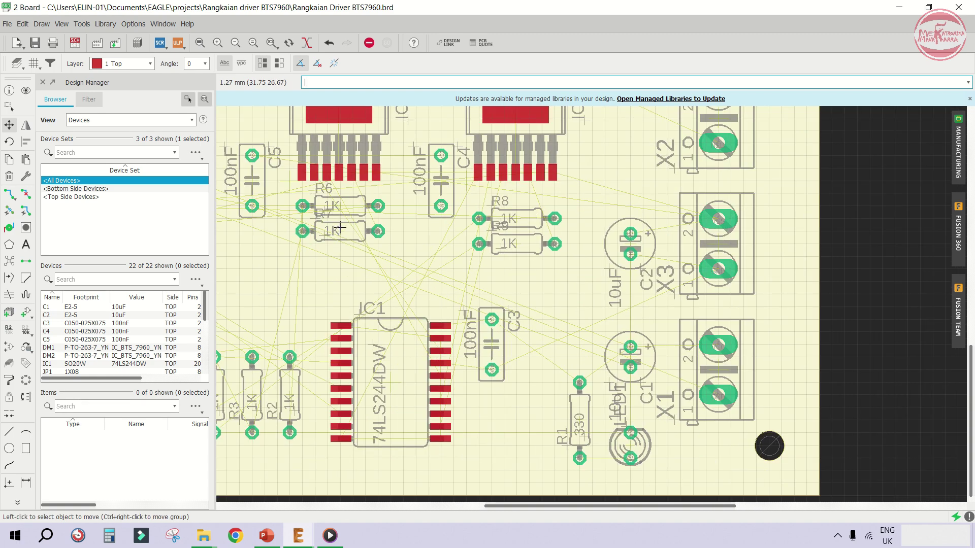
pyautogui.click(337, 229)
pyautogui.click(337, 242)
pyautogui.click(337, 205)
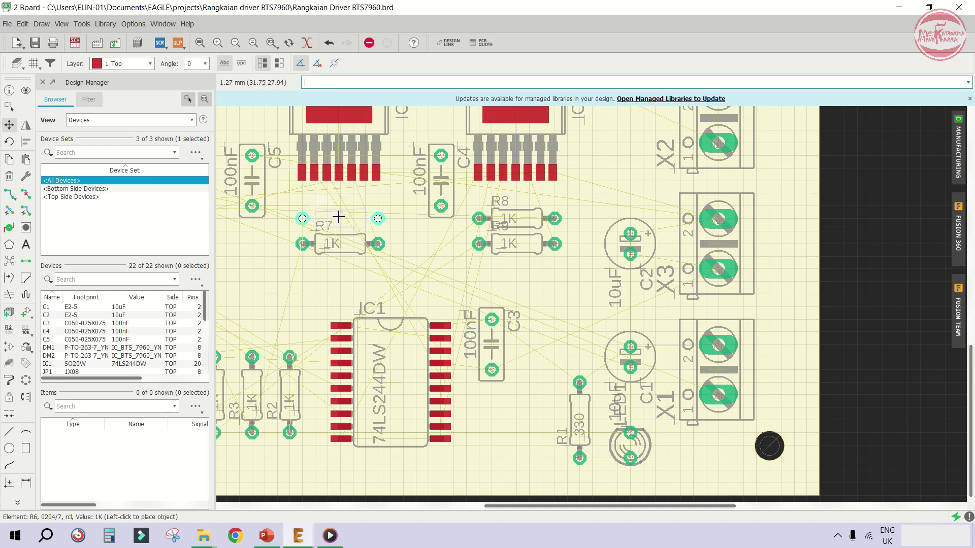
pyautogui.click(338, 218)
# Move the IC_BTS_7960_YN value labels of DM1 and DM2 down about 2.5 mm so they lie within the board outline
pyautogui.scroll(-2, 457, 245)
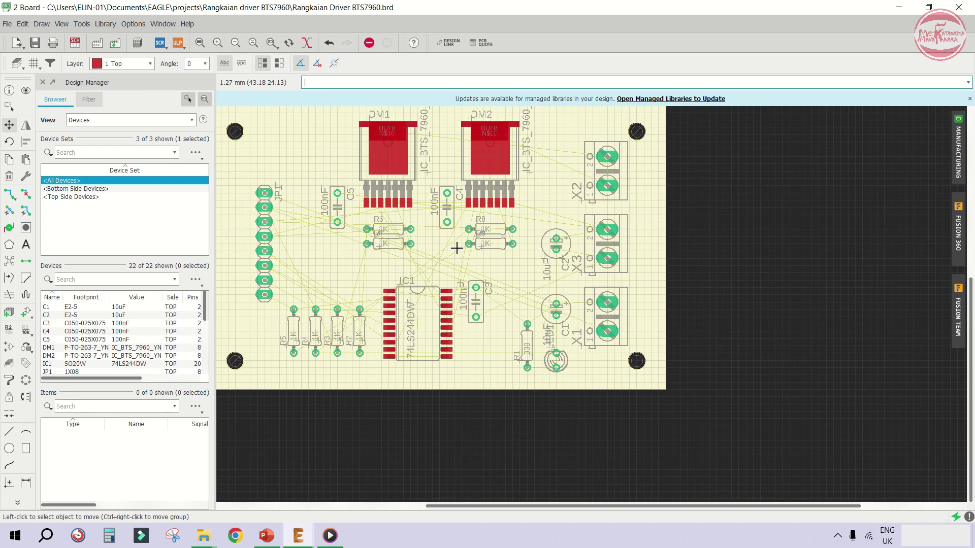
pyautogui.scroll(-1, 454, 248)
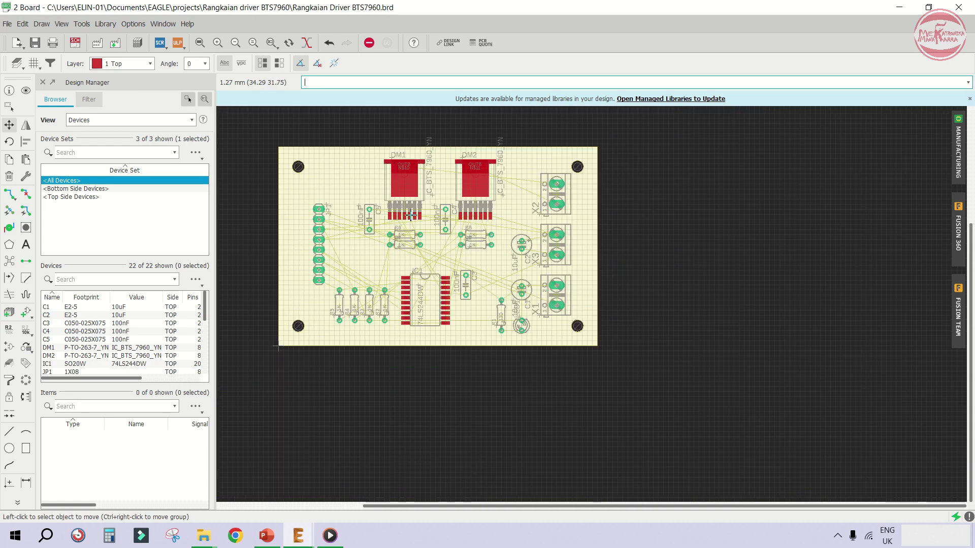
pyautogui.click(200, 43)
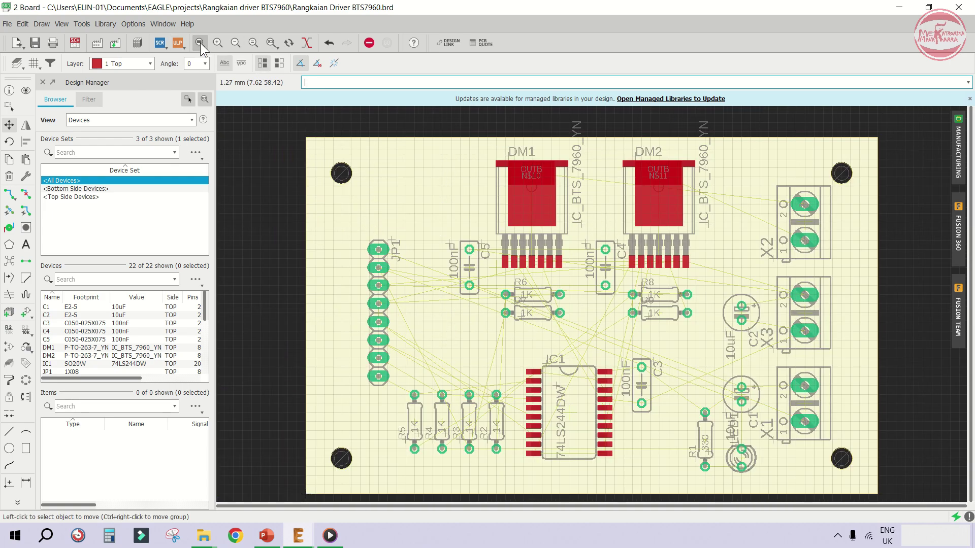
pyautogui.click(582, 222)
pyautogui.click(584, 238)
pyautogui.click(709, 230)
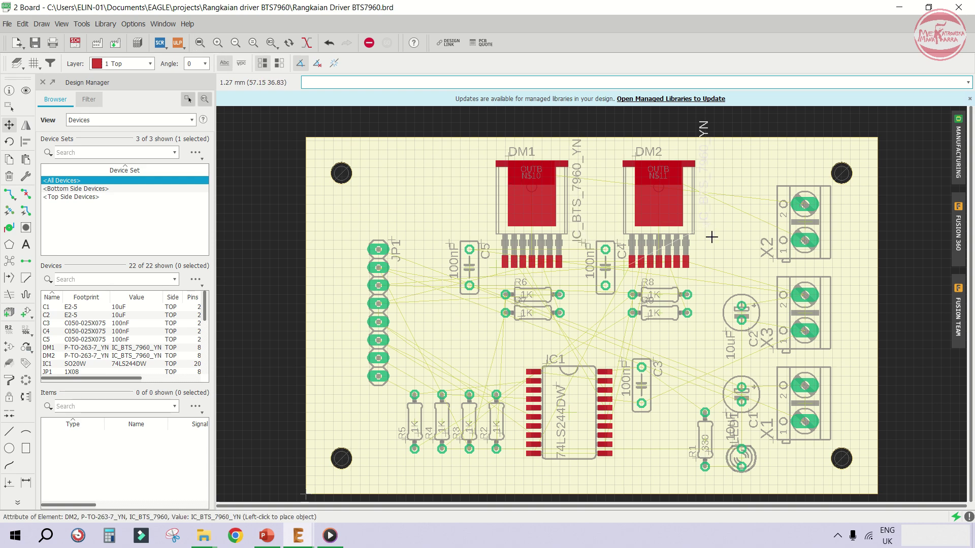
pyautogui.click(713, 250)
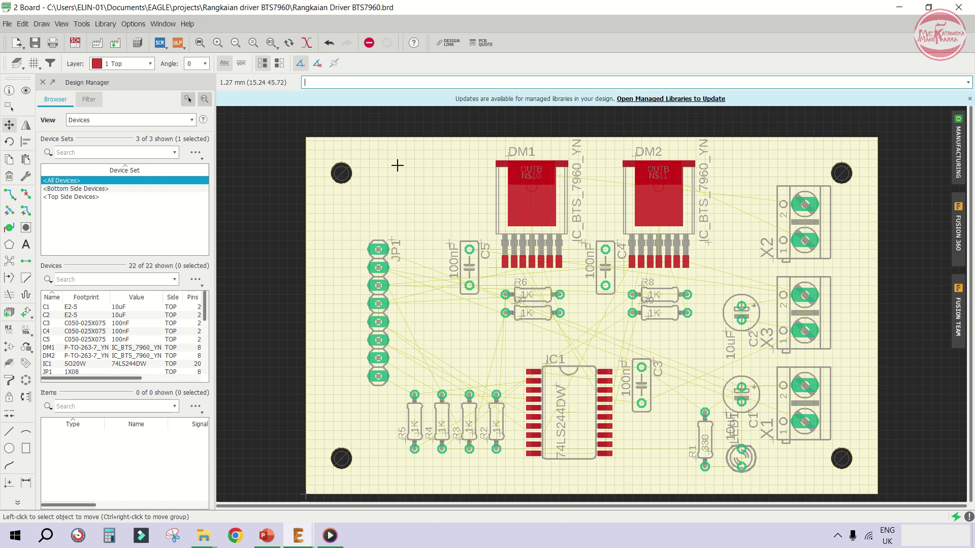
# Highlight the nets at the X1, X3 and X2 terminal pins with Show to examine which components they connect
pyautogui.click(200, 43)
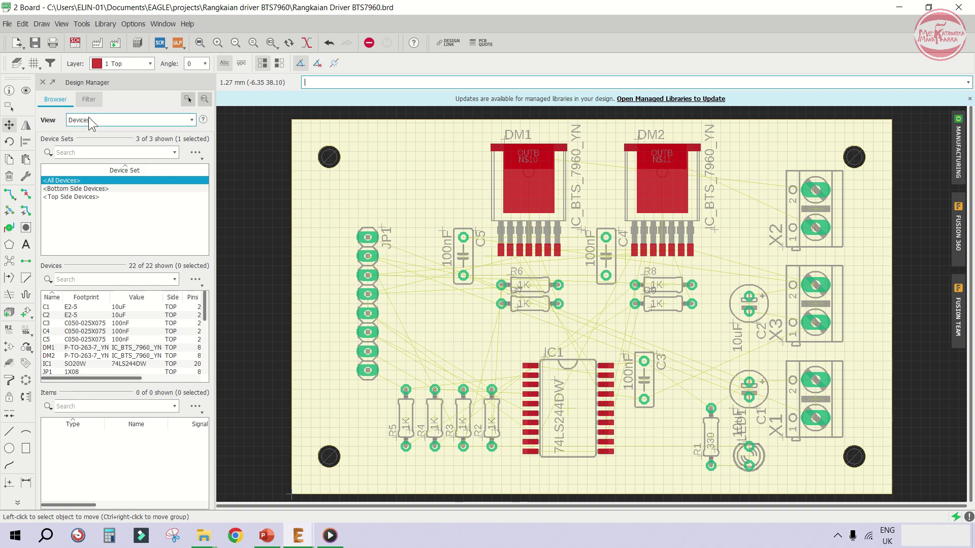
pyautogui.click(26, 91)
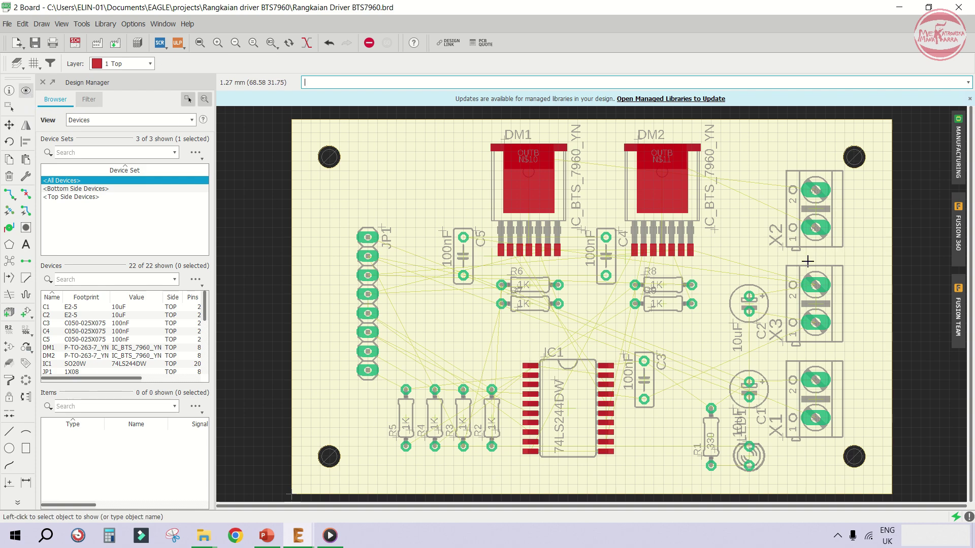
pyautogui.click(784, 402)
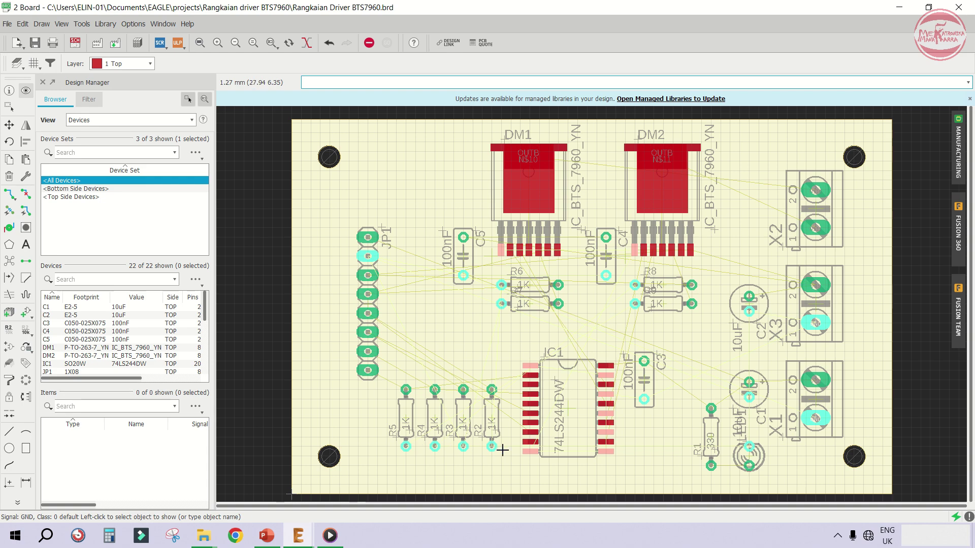
pyautogui.click(780, 381)
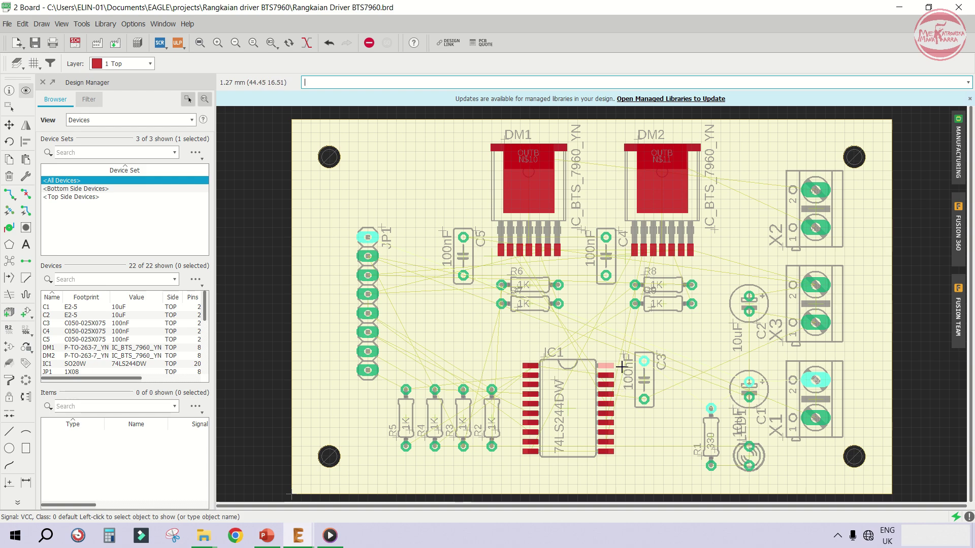
pyautogui.click(775, 341)
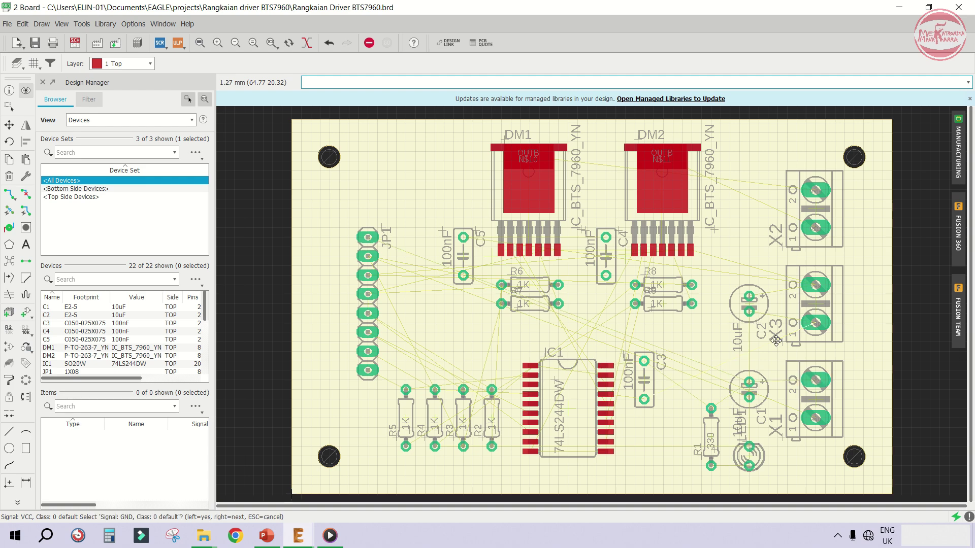
pyautogui.click(781, 291)
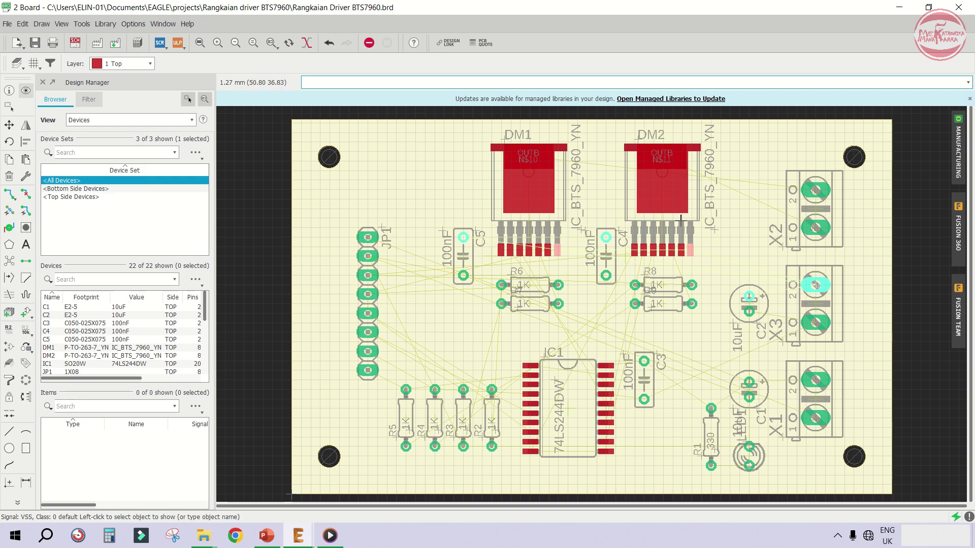
pyautogui.click(745, 200)
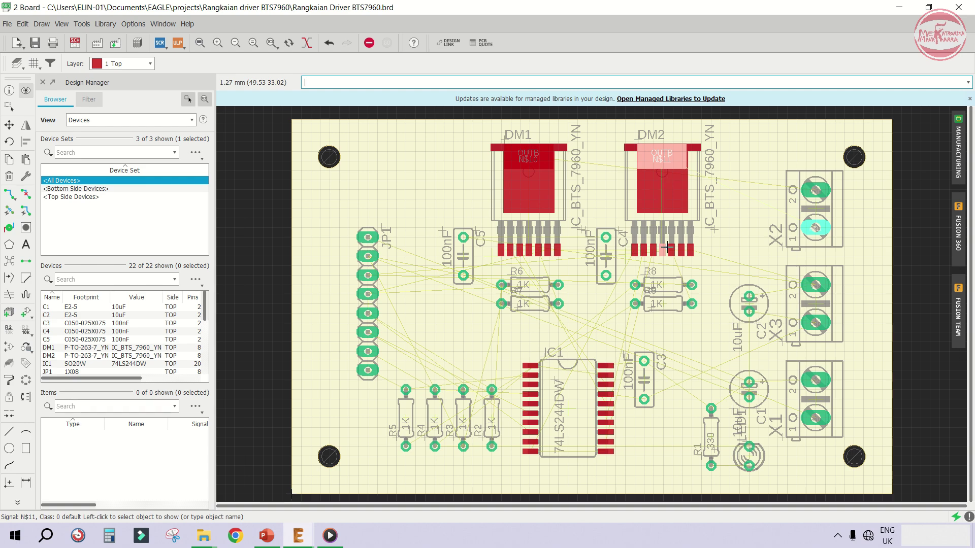
pyautogui.click(764, 185)
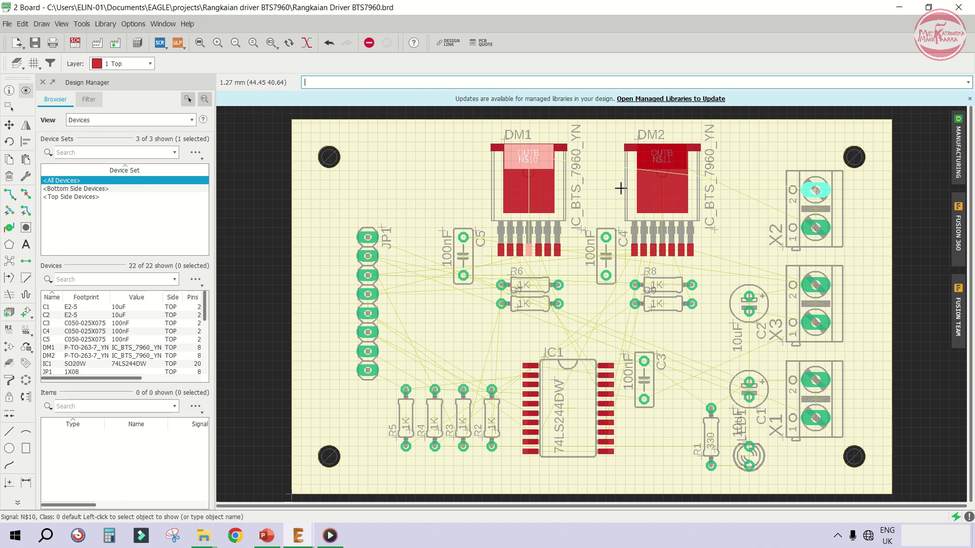
pyautogui.click(765, 209)
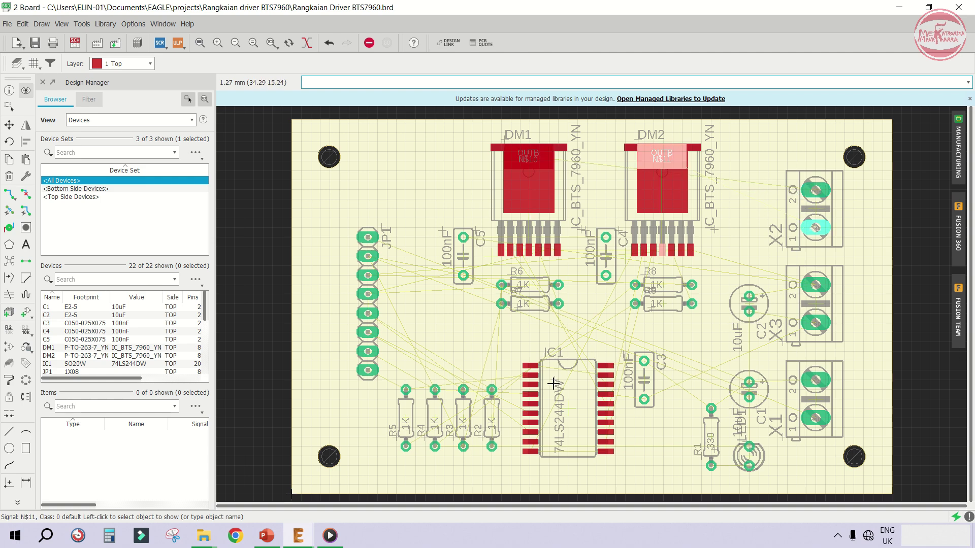
# Save the board and inspect the component placement in an enlarged top-side manufacturing preview, then close it
pyautogui.click(32, 46)
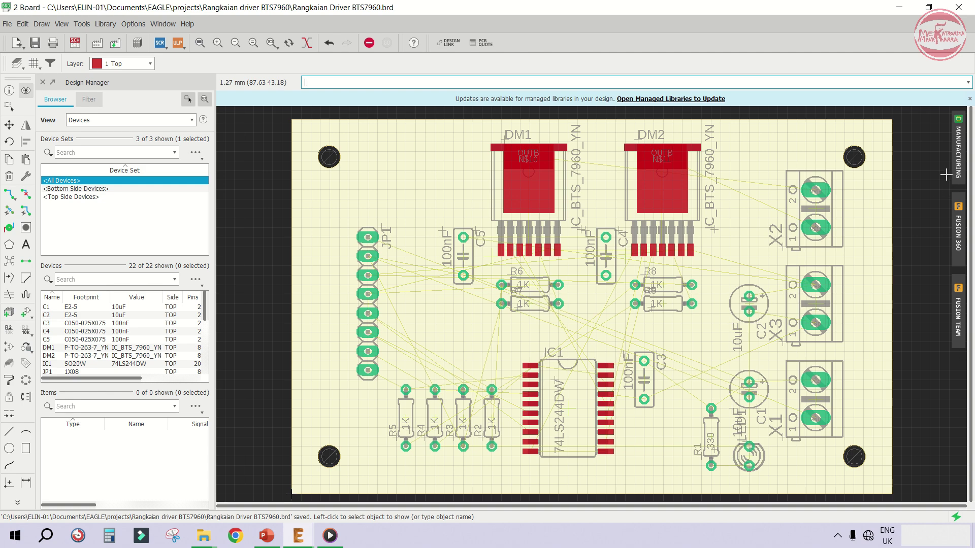
pyautogui.click(959, 153)
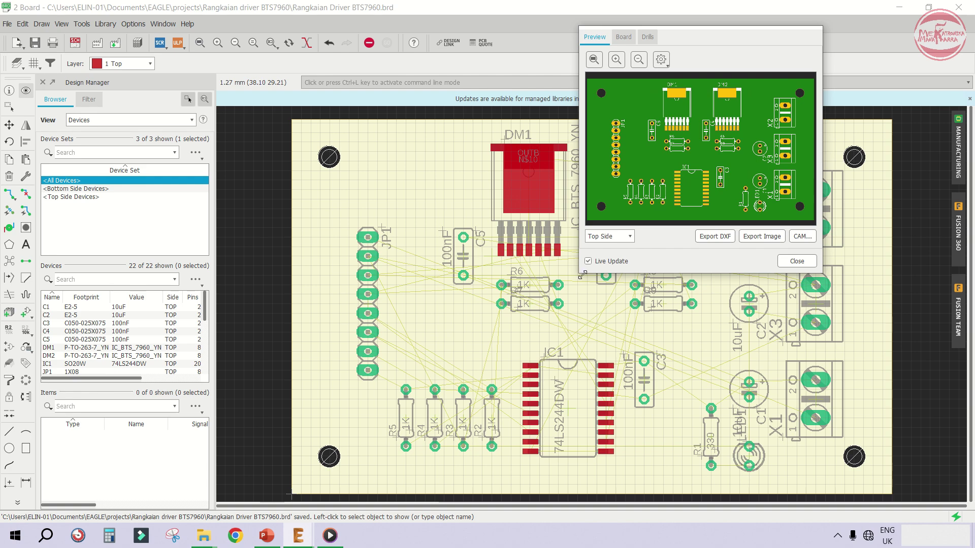
pyautogui.moveTo(582, 275); pyautogui.dragTo(162, 512)
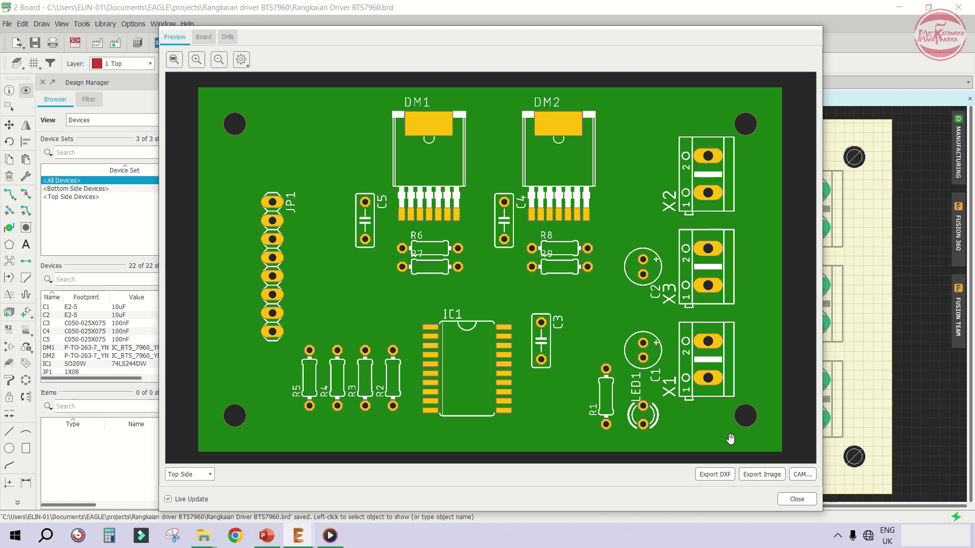
pyautogui.click(796, 499)
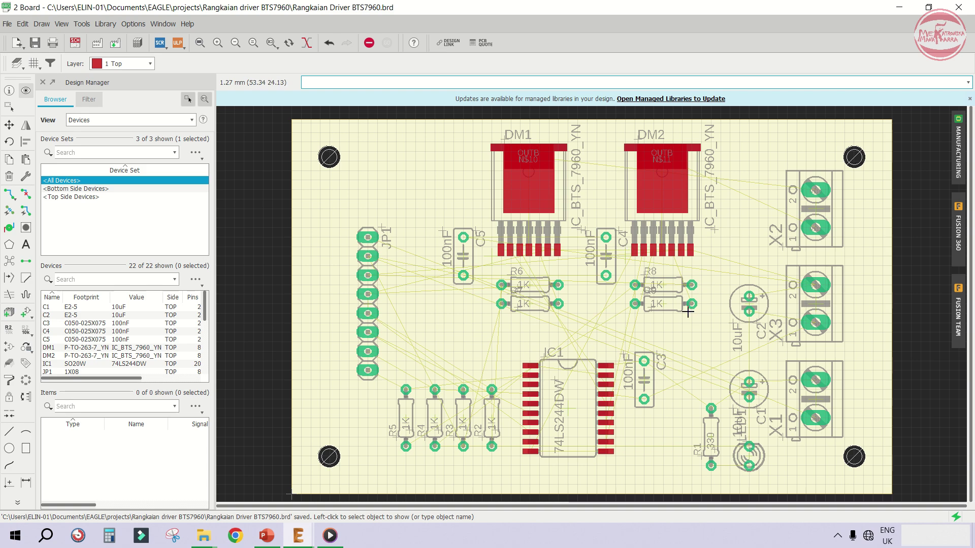
# Open the list of layers for choosing the active layer
pyautogui.click(127, 64)
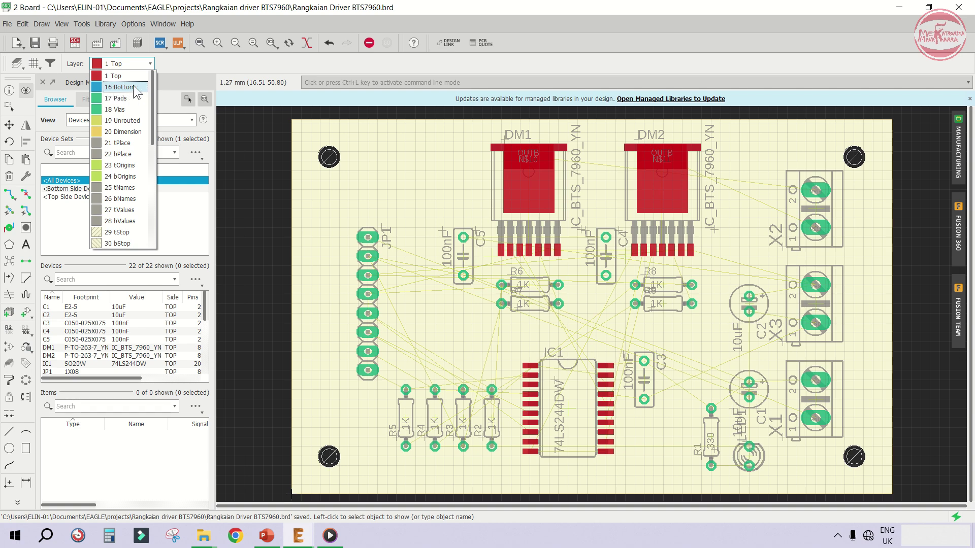
# Open the design rules of the board
pyautogui.click(417, 156)
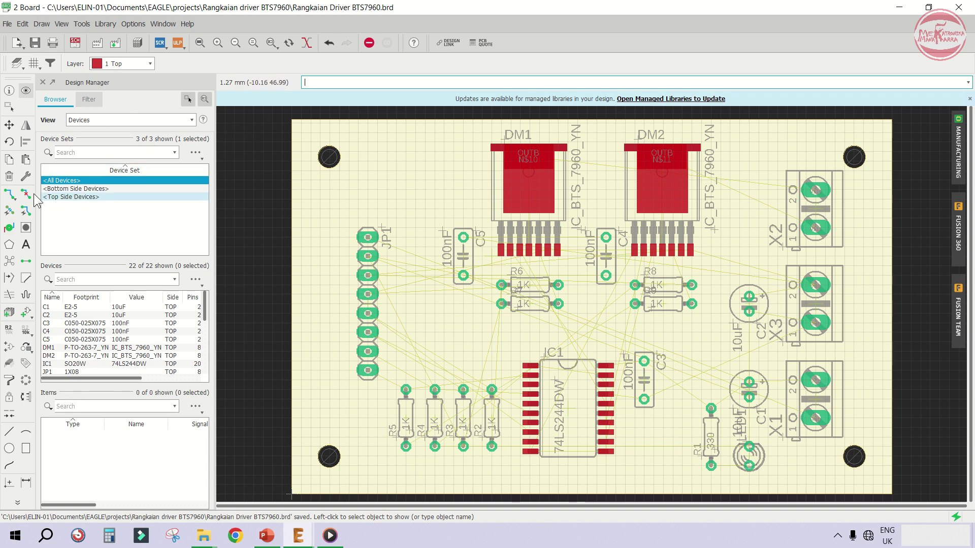
pyautogui.click(8, 195)
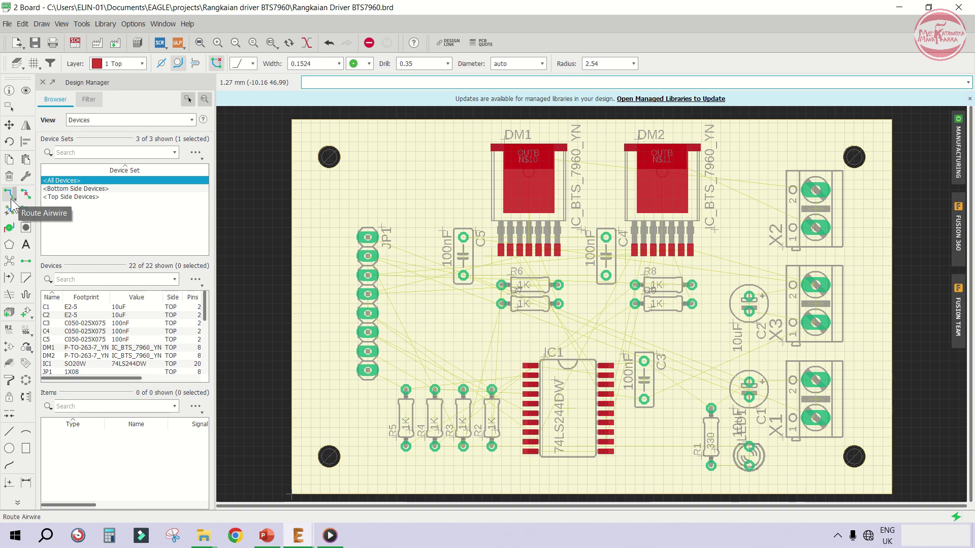
pyautogui.click(22, 27)
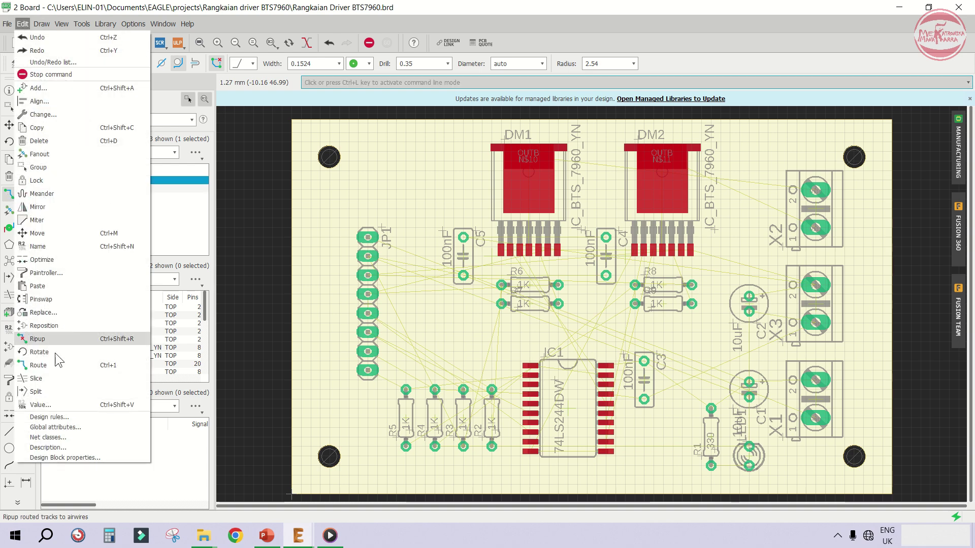
pyautogui.click(65, 418)
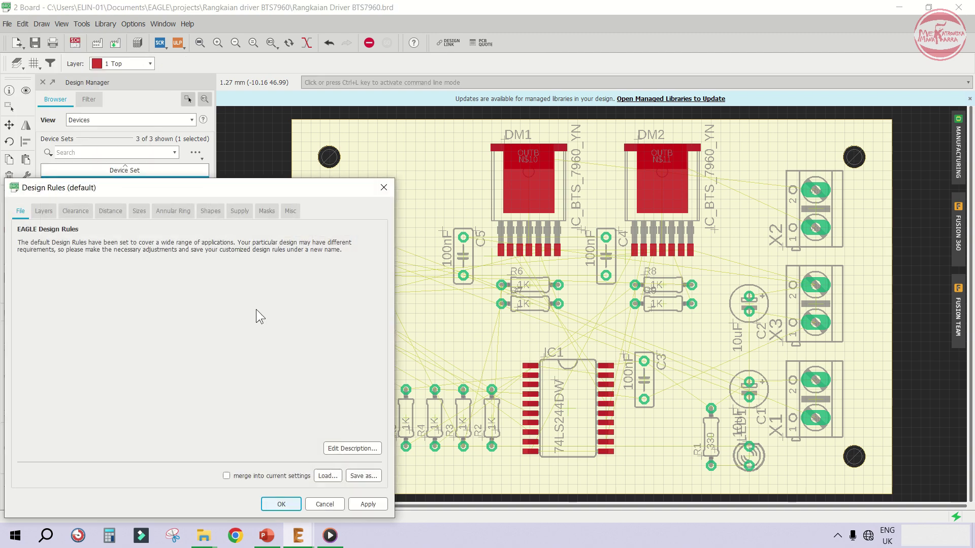
# Examine the layer setup and the minimum clearances between wires, pads and vias of different signals
pyautogui.click(48, 211)
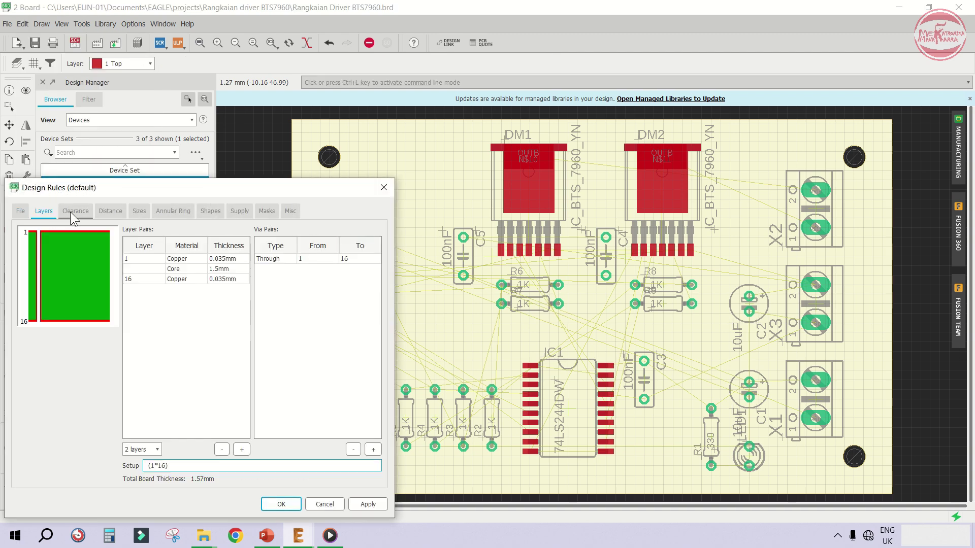
pyautogui.click(84, 215)
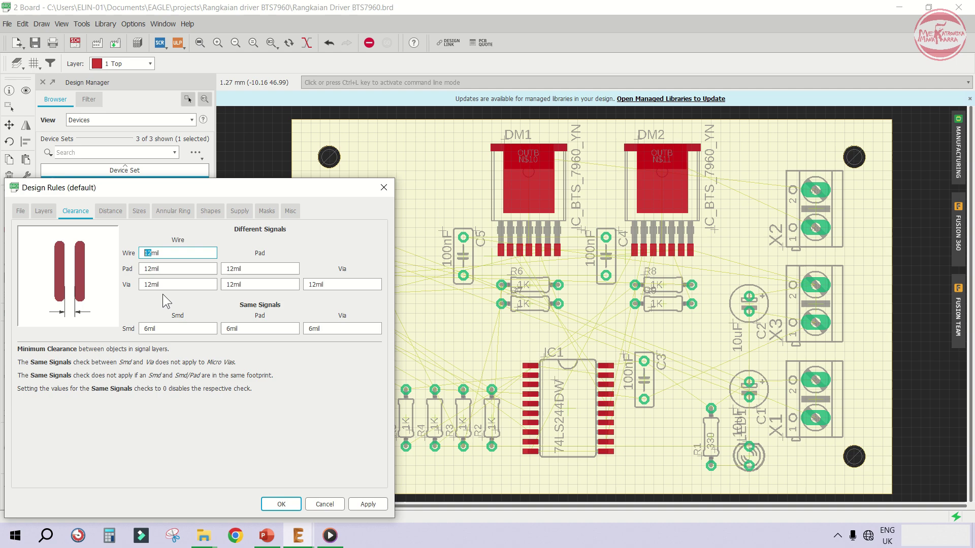
pyautogui.click(149, 269)
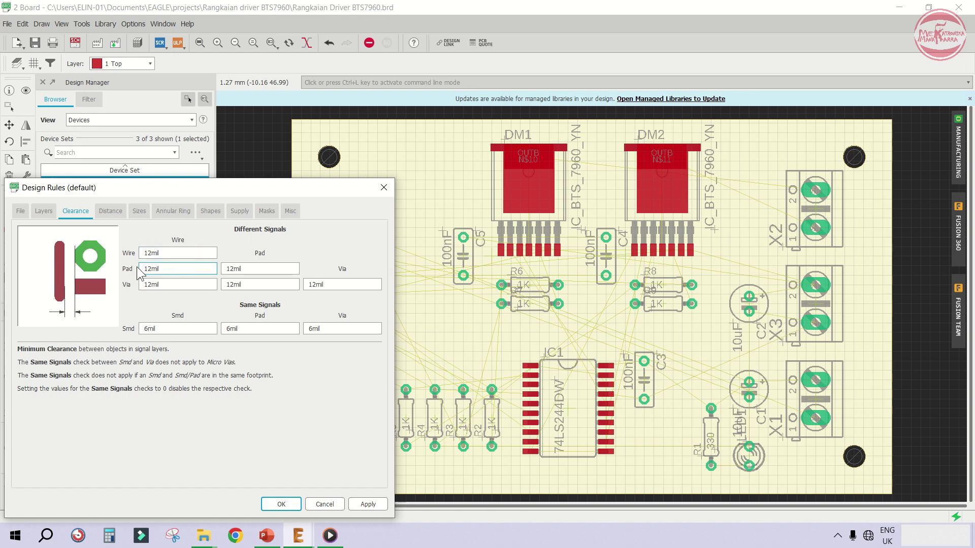
pyautogui.click(150, 284)
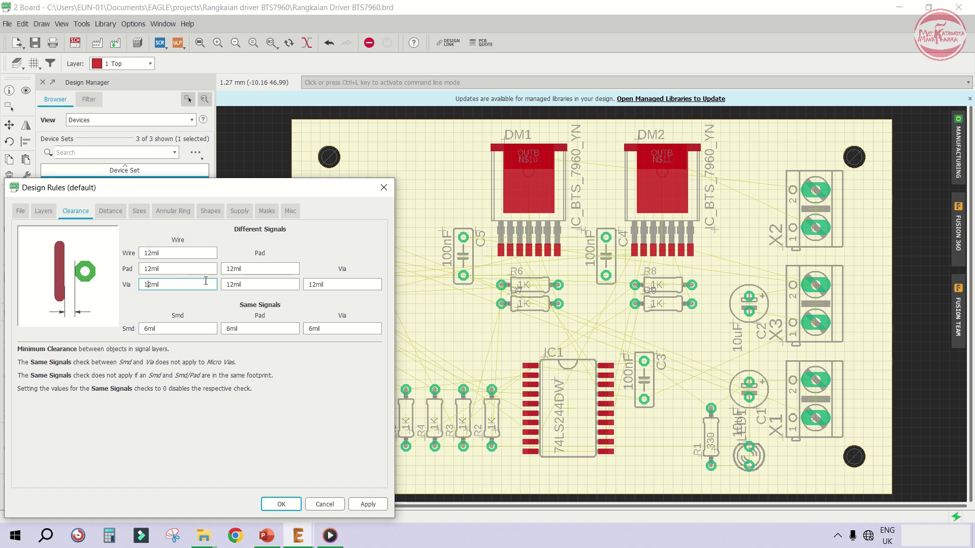
pyautogui.click(249, 269)
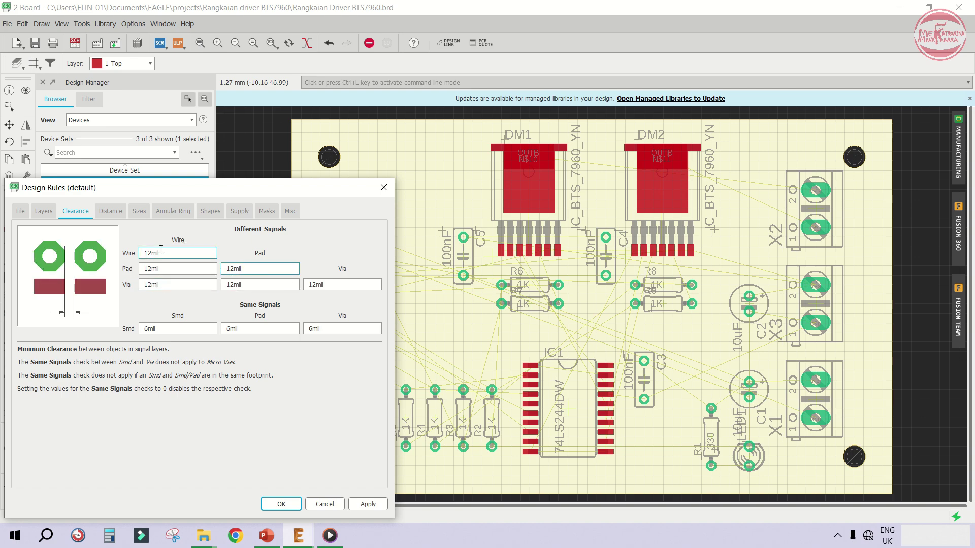
pyautogui.click(233, 284)
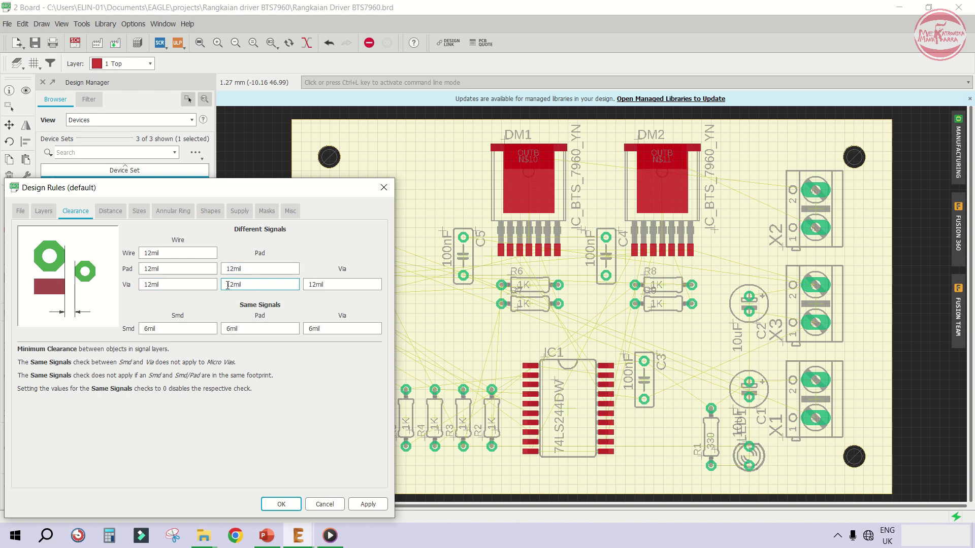
pyautogui.click(248, 270)
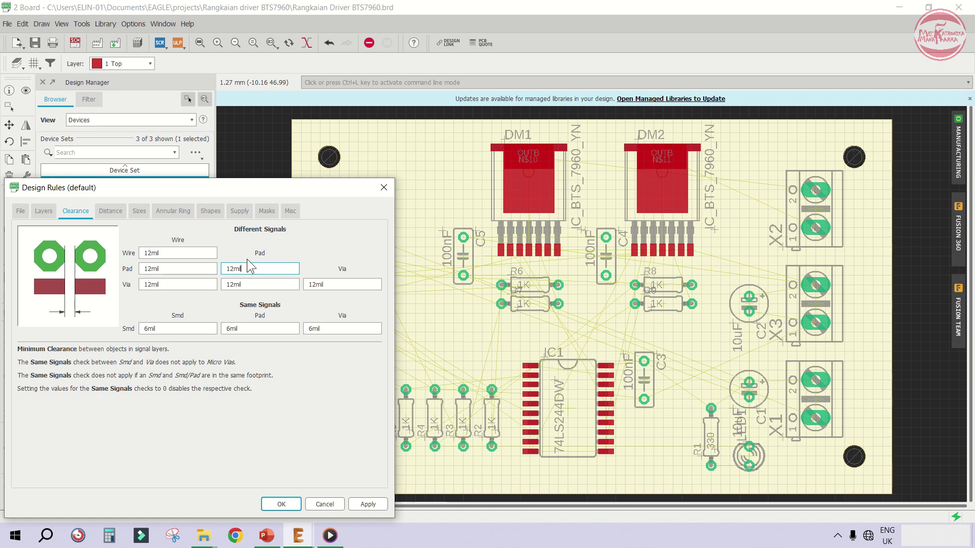
pyautogui.click(243, 284)
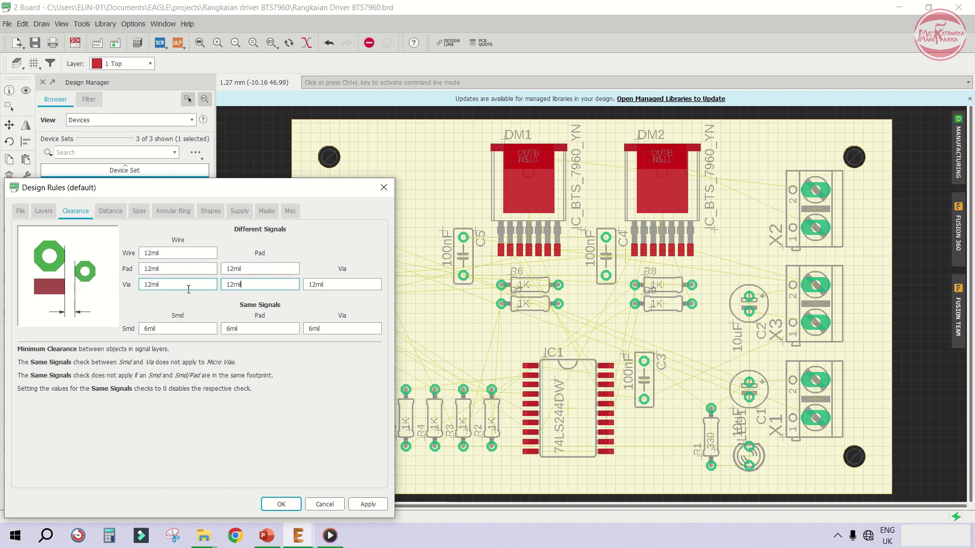
pyautogui.press('Tab')
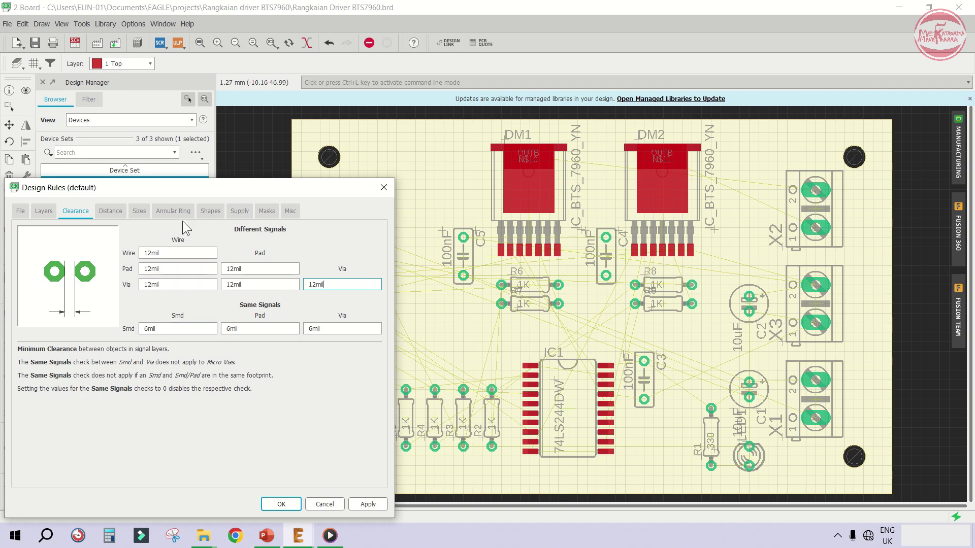
# Set the minimum width in the size rules to 24mil, then apply and accept the design rules
pyautogui.click(114, 215)
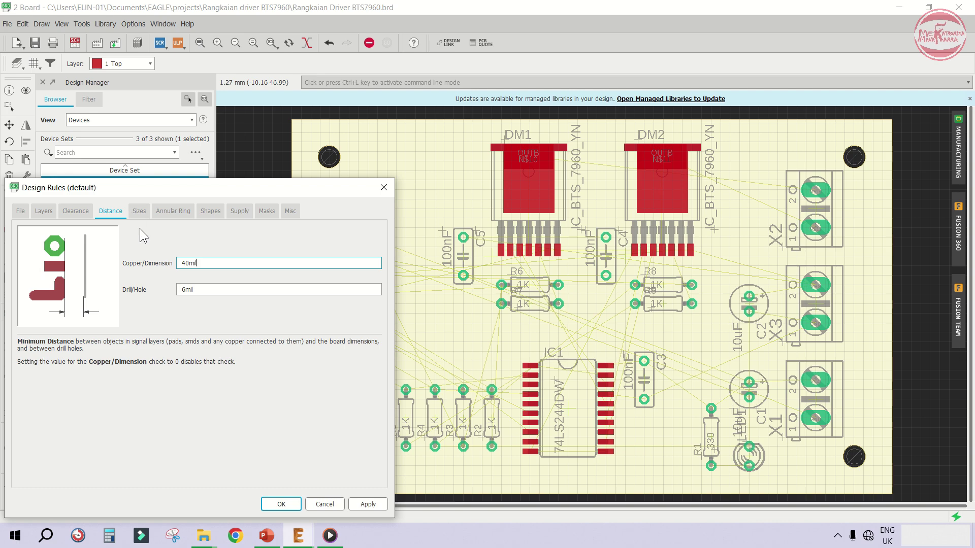
pyautogui.click(141, 211)
pyautogui.click(192, 254)
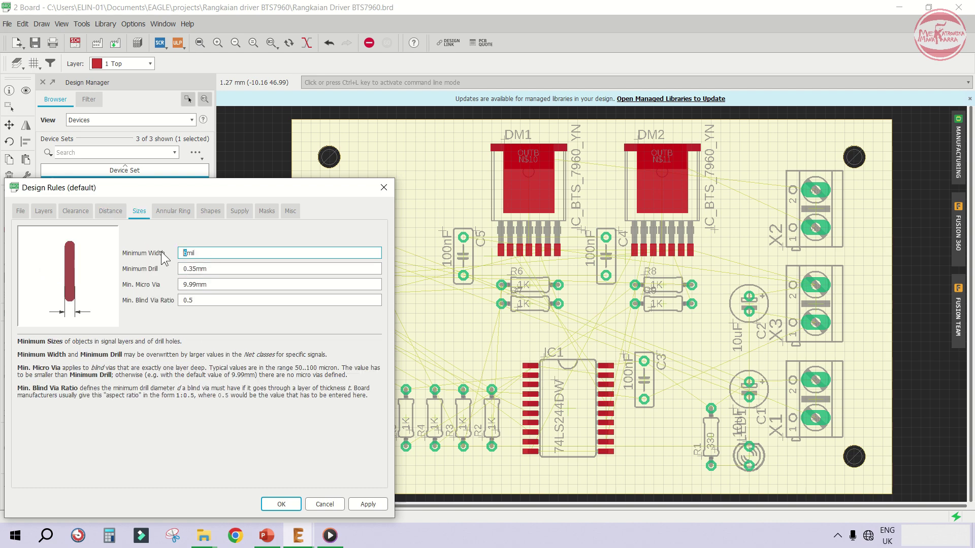
pyautogui.write('24')
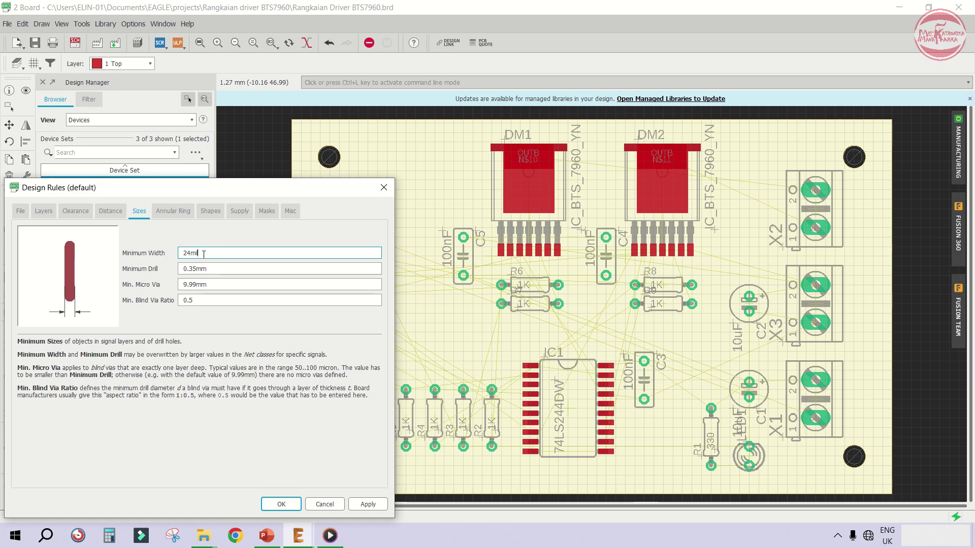
pyautogui.click(112, 212)
pyautogui.click(75, 212)
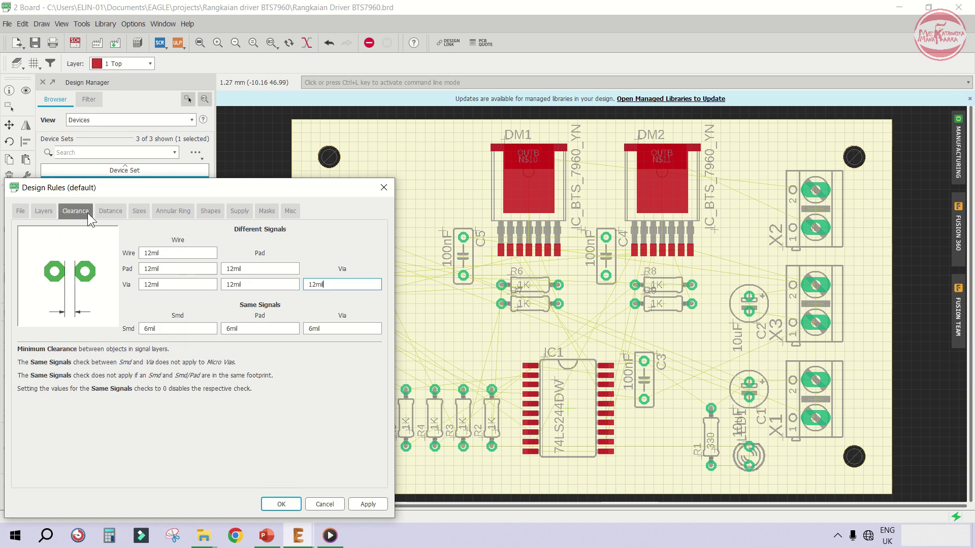
pyautogui.click(135, 212)
pyautogui.click(76, 211)
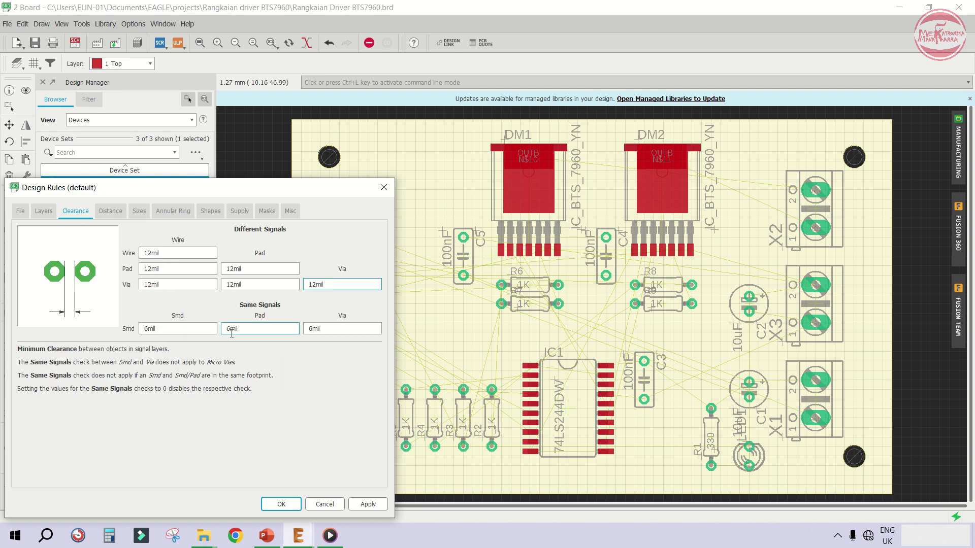
pyautogui.click(359, 505)
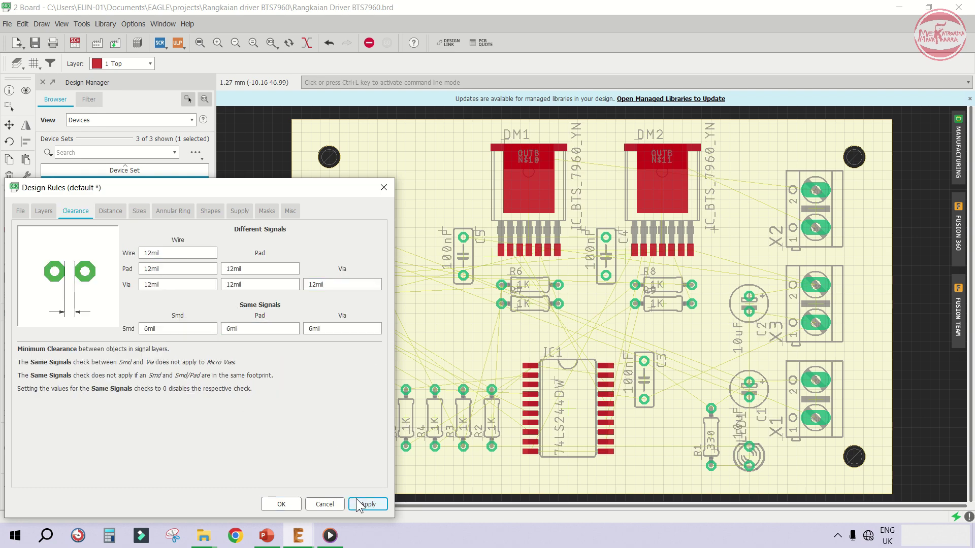
pyautogui.click(281, 504)
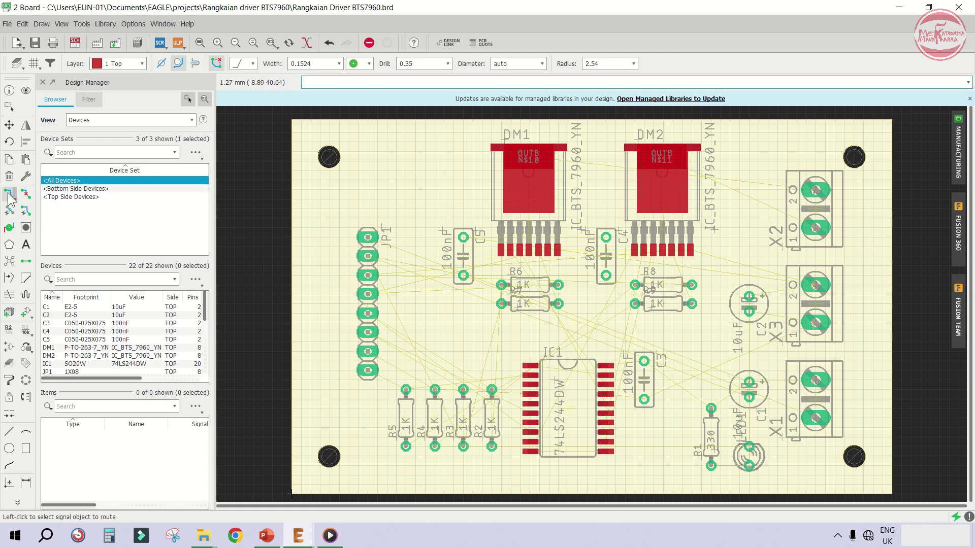
# Route signal N$10 on the 1 Top layer from DM1's middle pin straight up to its OUTB tab pad
pyautogui.scroll(3, 824, 192)
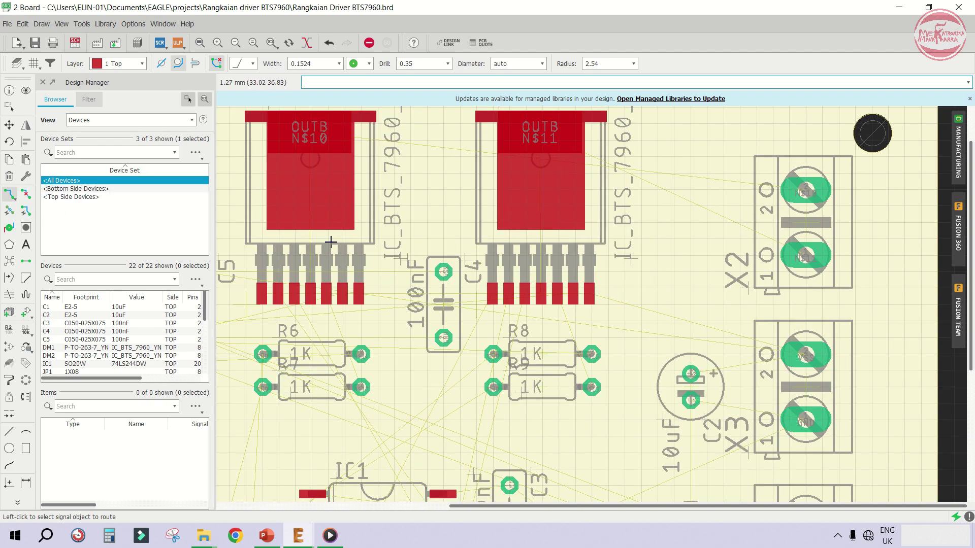
pyautogui.scroll(-2, 344, 264)
pyautogui.scroll(2, 350, 198)
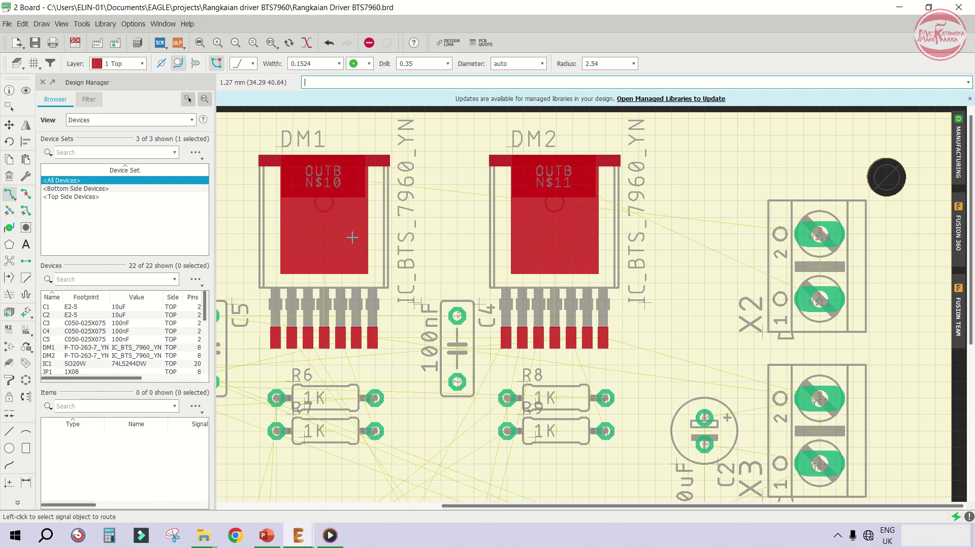
pyautogui.click(115, 64)
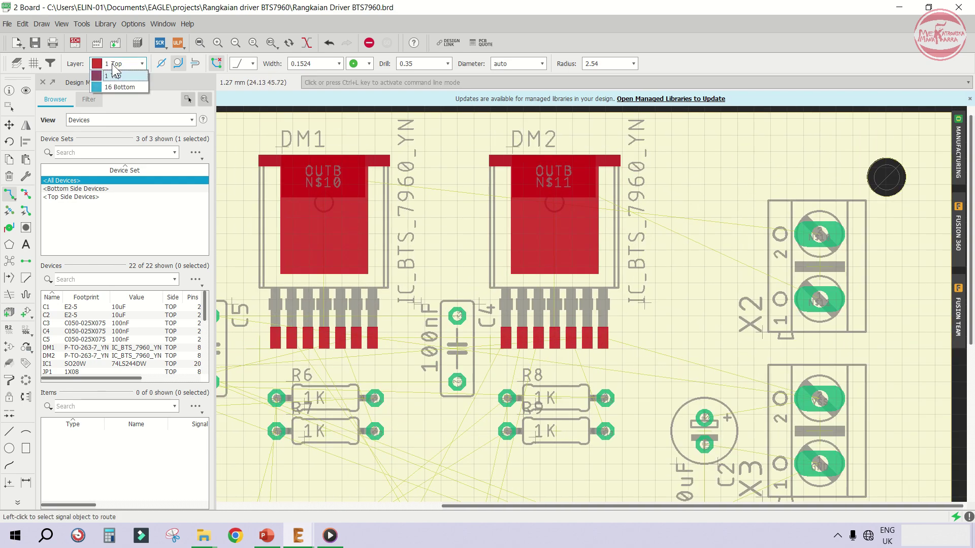
pyautogui.click(116, 75)
pyautogui.scroll(1, 309, 318)
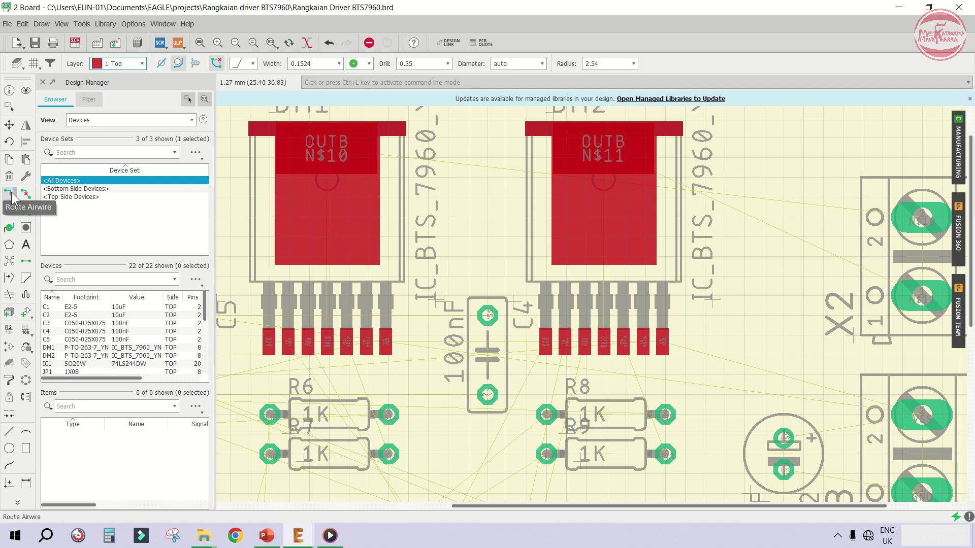
pyautogui.click(10, 193)
pyautogui.click(327, 339)
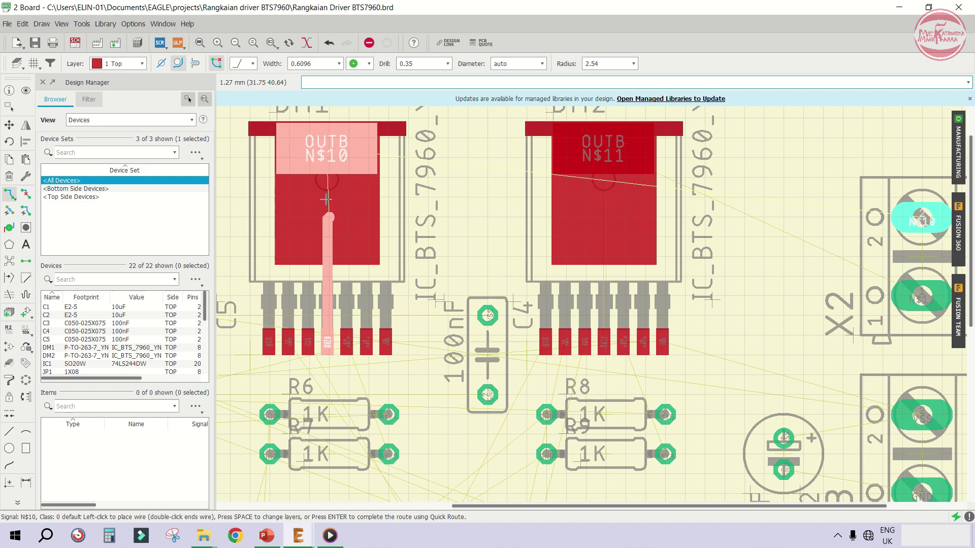
pyautogui.scroll(2, 325, 151)
pyautogui.click(325, 151)
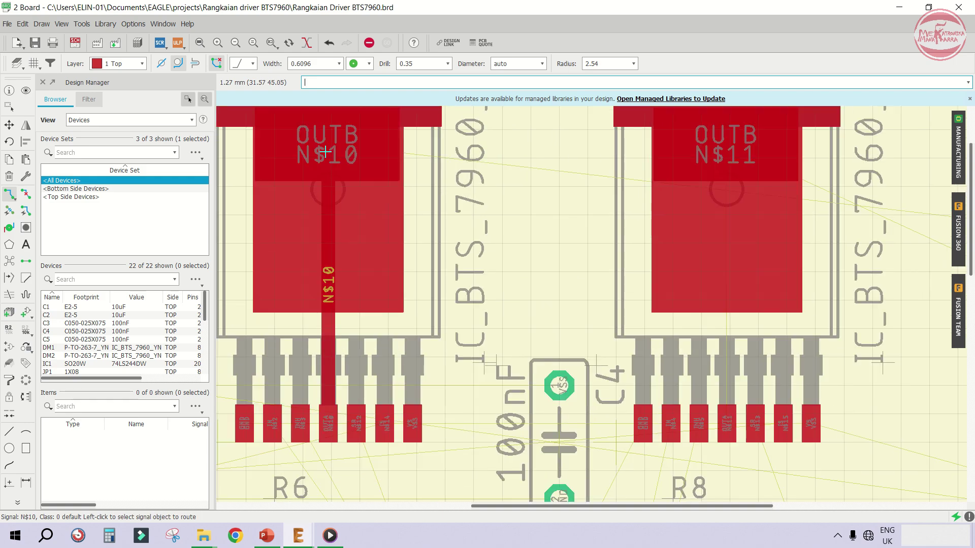
# Route signal N$11 on the top layer from DM2's middle pin straight up to its OUTB tab pad
pyautogui.click(731, 409)
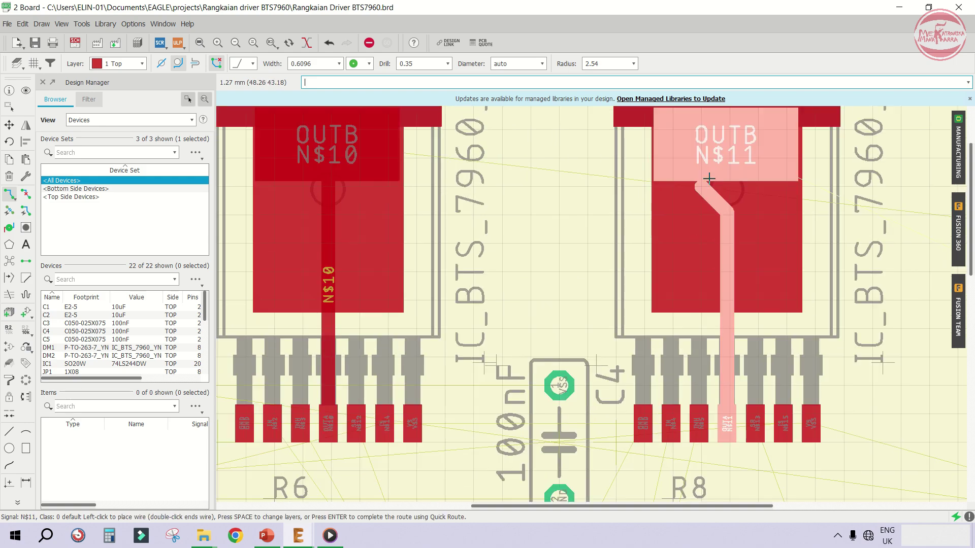
pyautogui.scroll(-2, 596, 204)
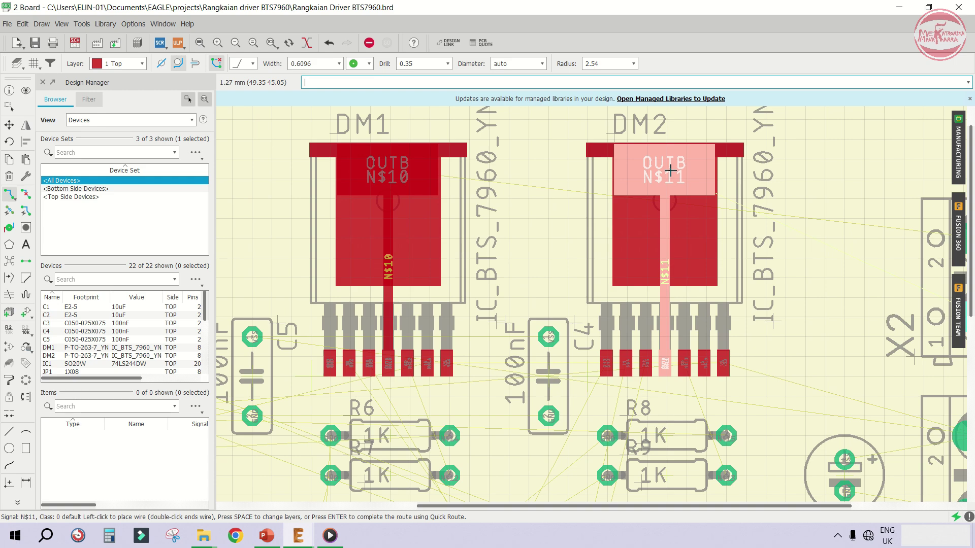
pyautogui.click(670, 171)
# Route signal N$11 from pad 1 of terminal X2 to the vertical trace on DM2's tab
pyautogui.scroll(-2, 635, 203)
pyautogui.scroll(2, 638, 300)
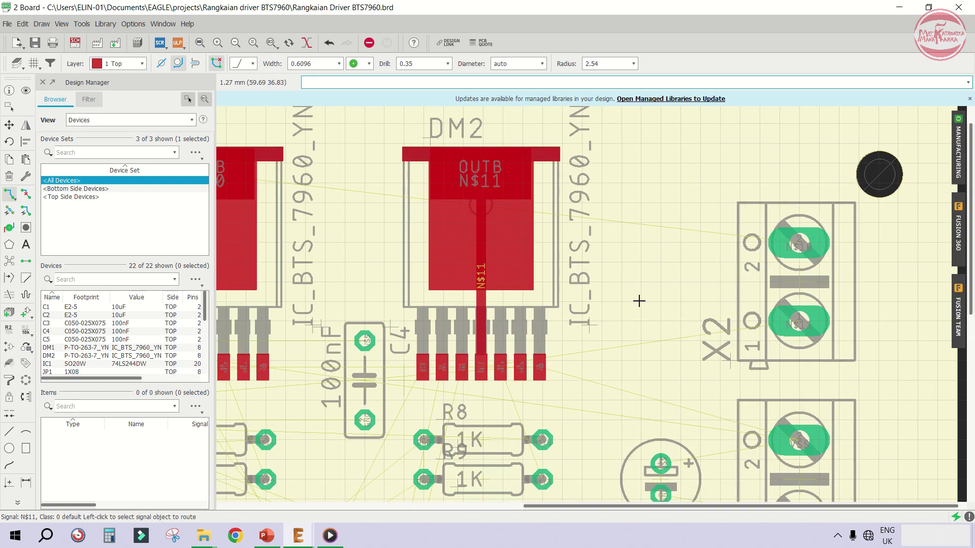
pyautogui.click(778, 317)
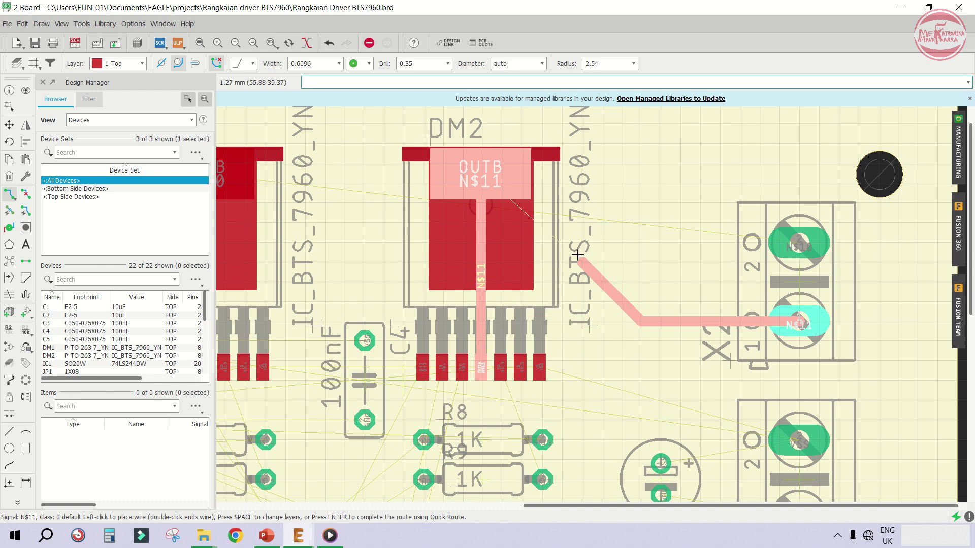
pyautogui.click(576, 301)
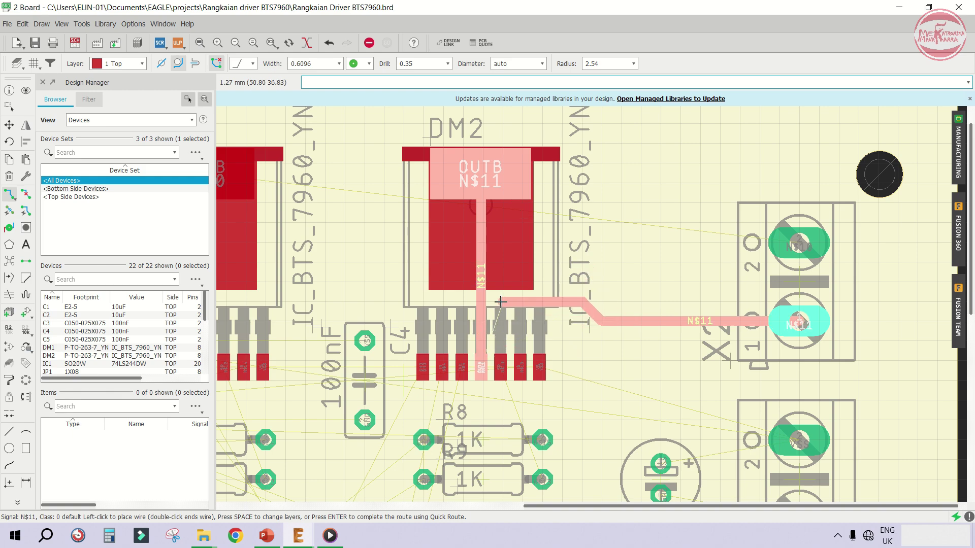
pyautogui.click(494, 234)
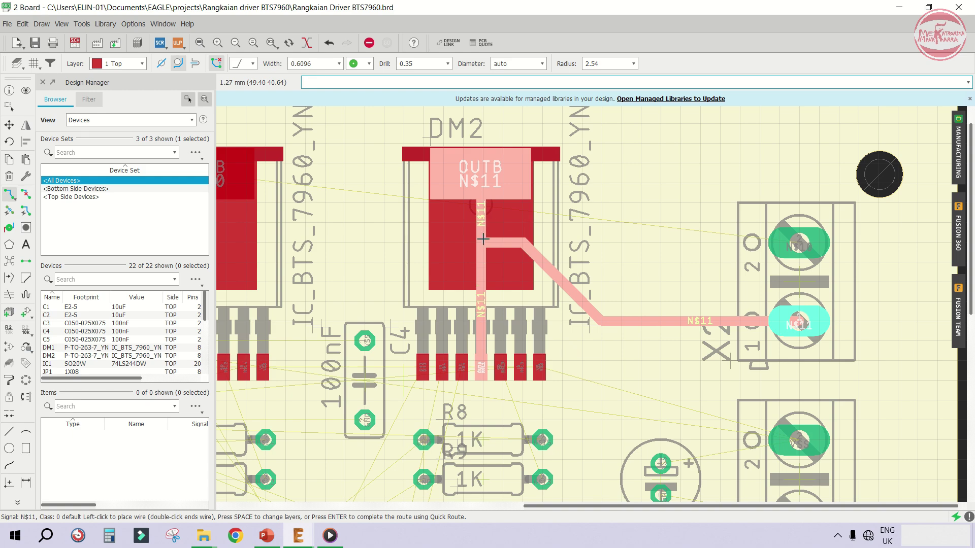
# Route signal N$10 on the top layer from pad 2 of terminal X2, over the top of DM2, to DM1's OUTB tab
pyautogui.click(784, 240)
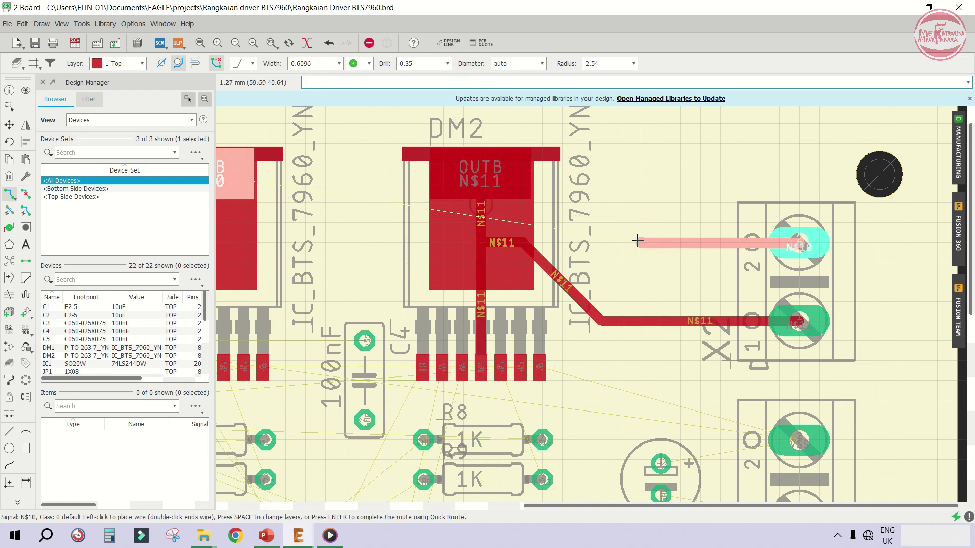
pyautogui.click(671, 240)
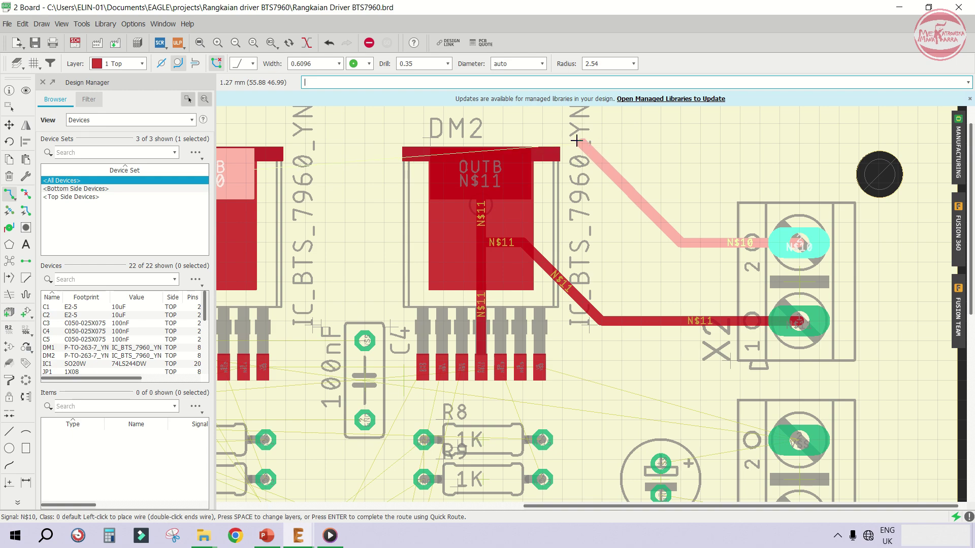
pyautogui.click(622, 143)
pyautogui.scroll(-3, 630, 147)
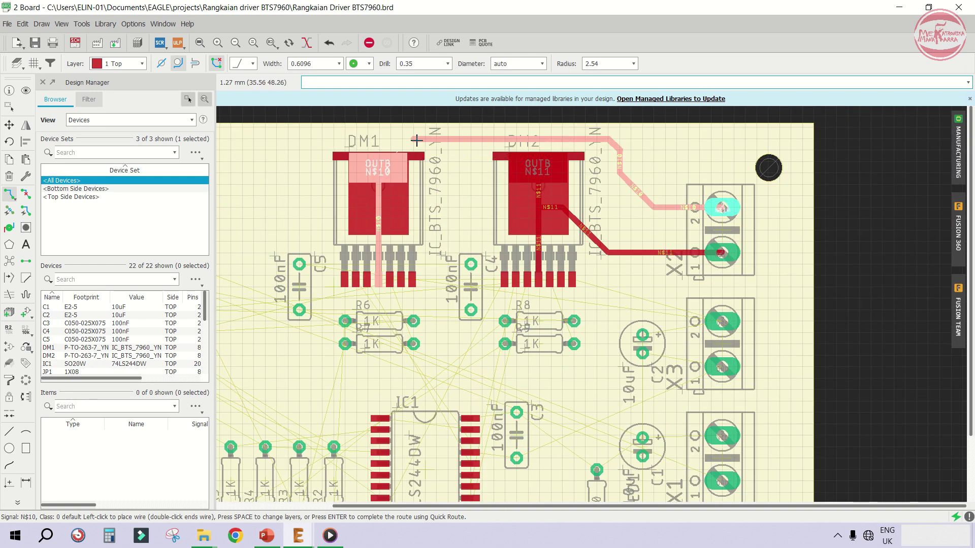
pyautogui.click(416, 140)
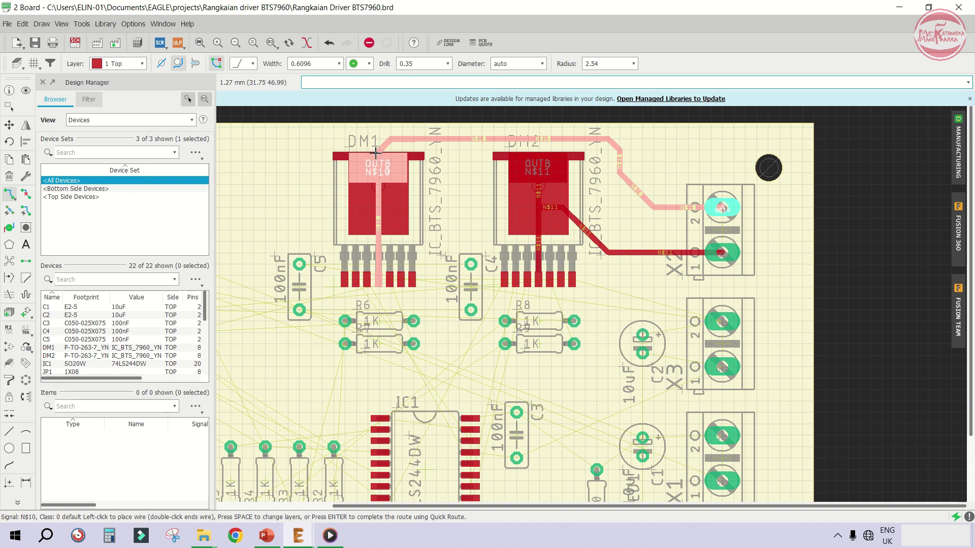
pyautogui.click(377, 187)
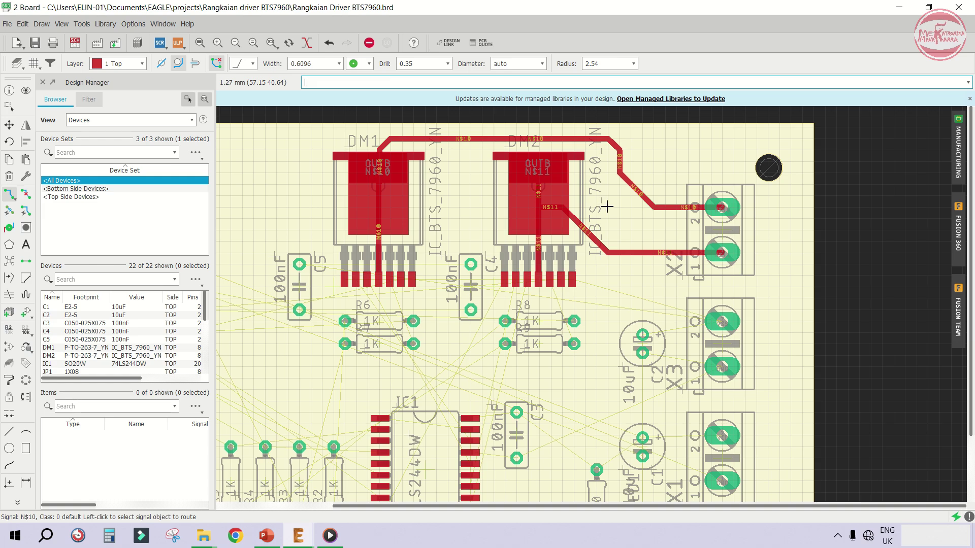
pyautogui.scroll(-3, 522, 262)
pyautogui.scroll(3, 504, 285)
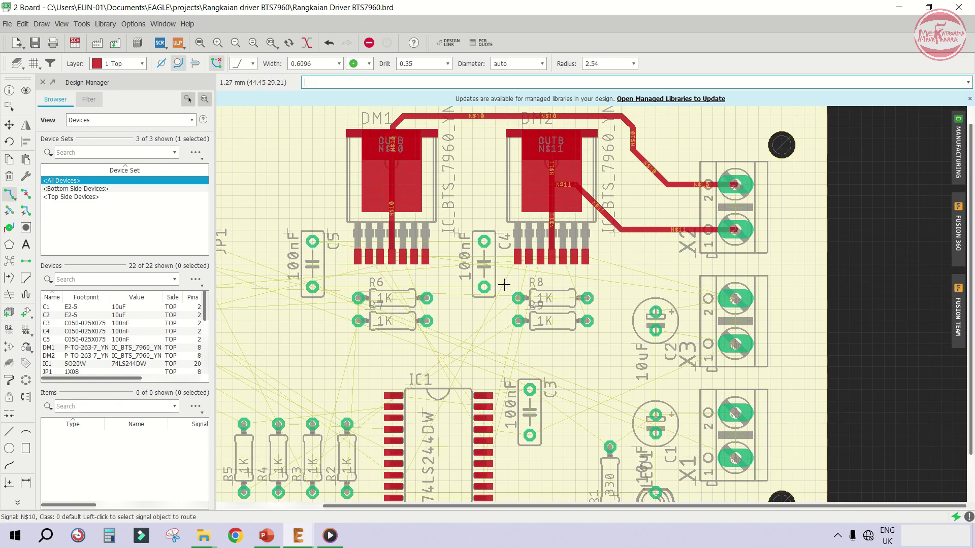
pyautogui.scroll(-2, 401, 234)
pyautogui.scroll(2, 510, 234)
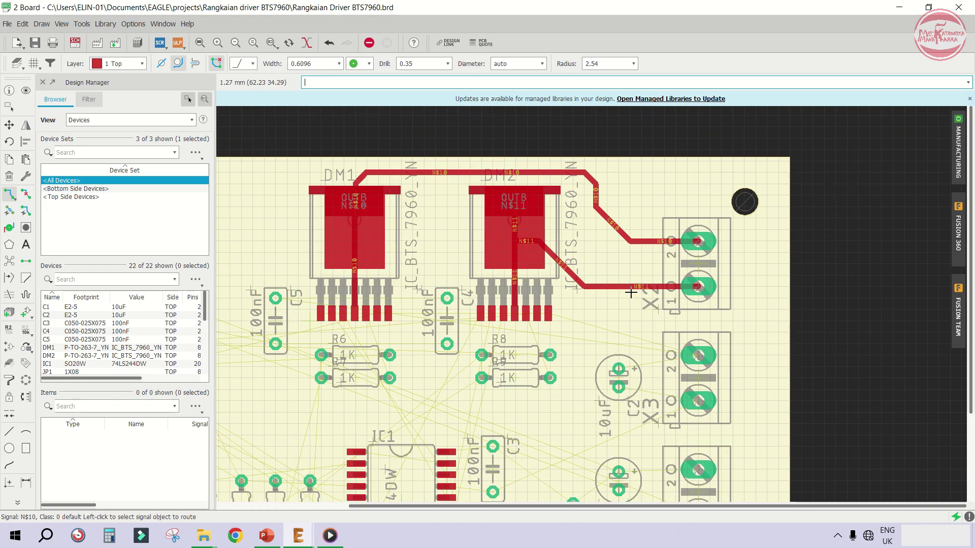
pyautogui.scroll(1, 513, 248)
pyautogui.scroll(-2, 513, 248)
pyautogui.scroll(3, 592, 336)
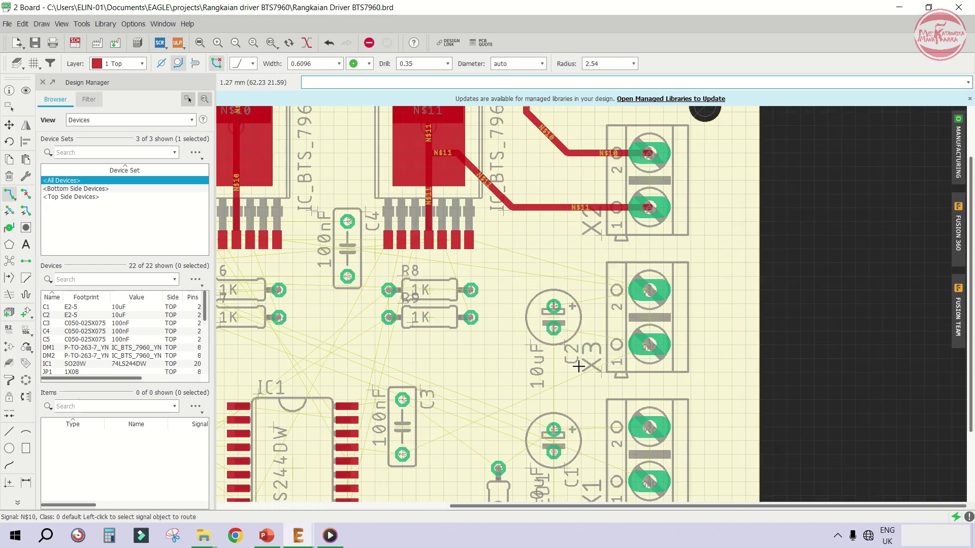
pyautogui.scroll(1, 602, 283)
pyautogui.click(692, 219)
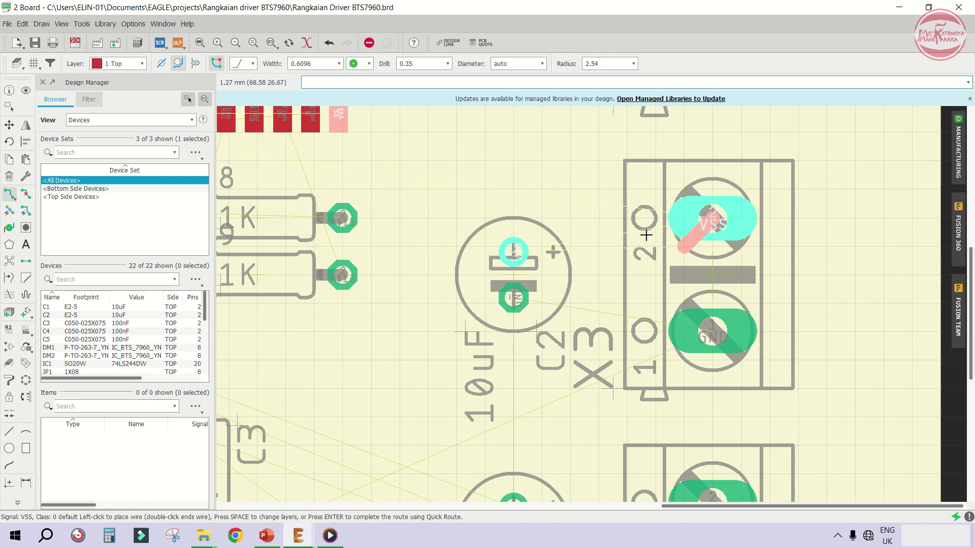
pyautogui.press('Escape')
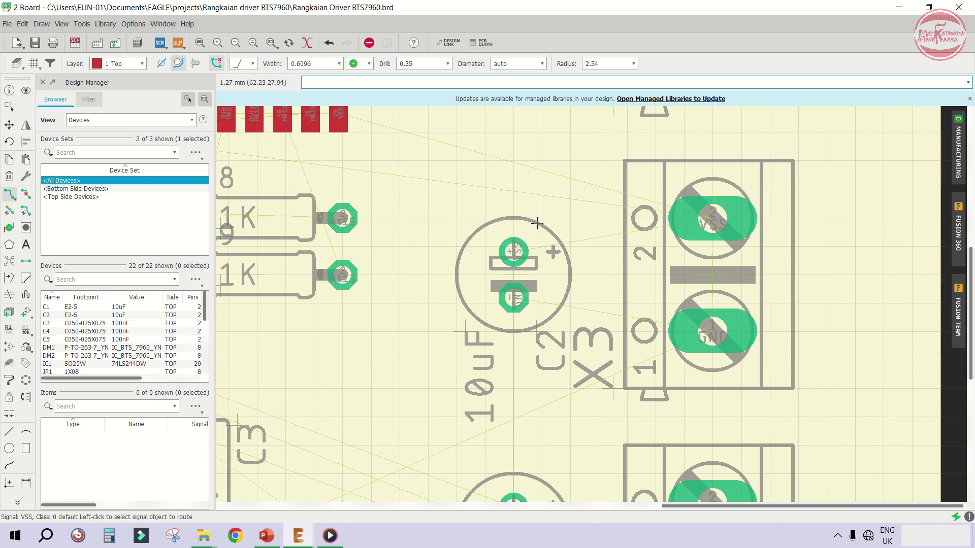
# On the 16 Bottom layer, route VSS from pad 2 of X3 to C2's positive pad and GND from pad 1 to its negative pad
pyautogui.click(114, 65)
pyautogui.click(118, 86)
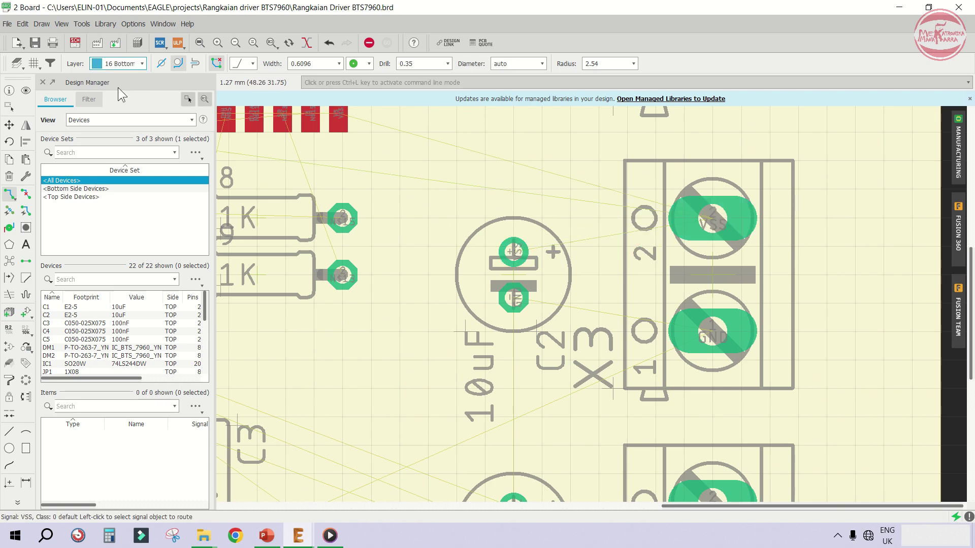
pyautogui.click(692, 213)
pyautogui.scroll(2, 585, 216)
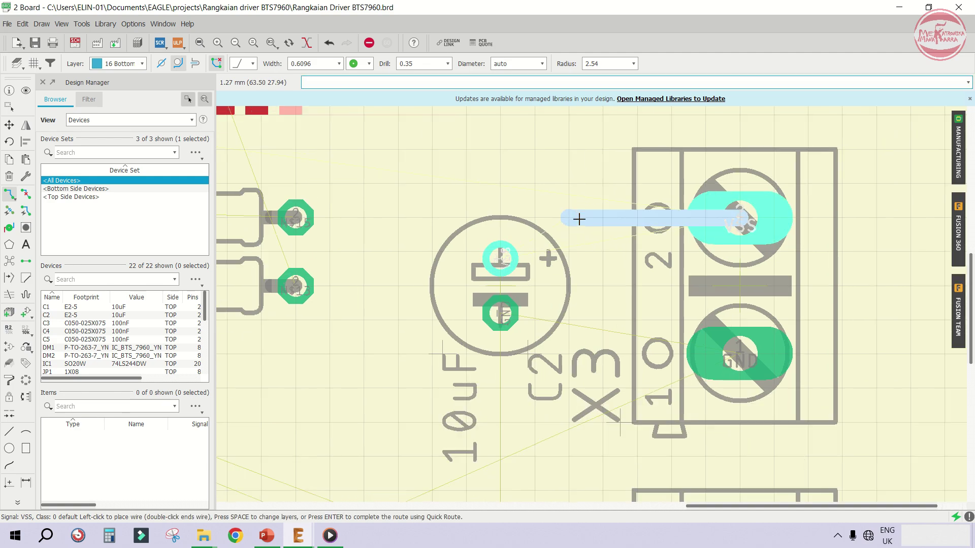
pyautogui.click(499, 255)
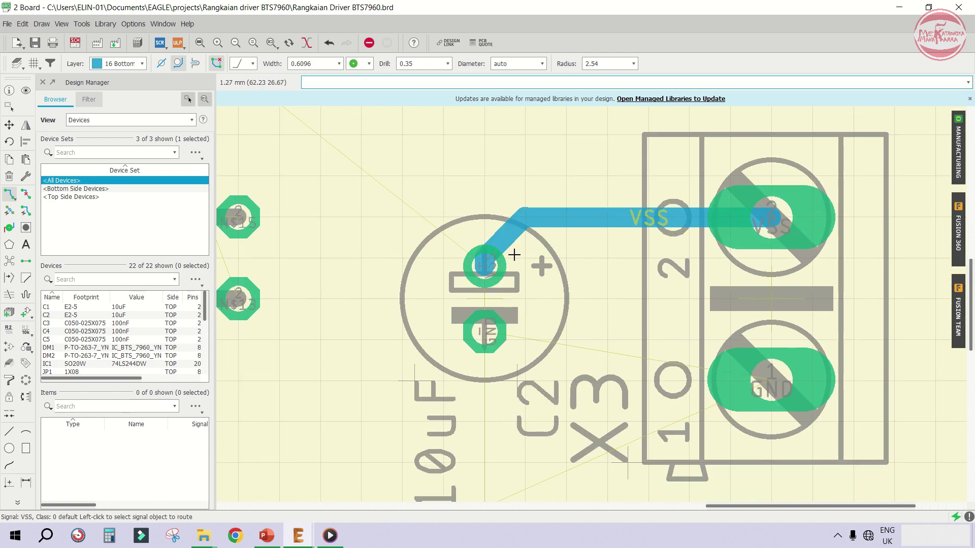
pyautogui.click(771, 380)
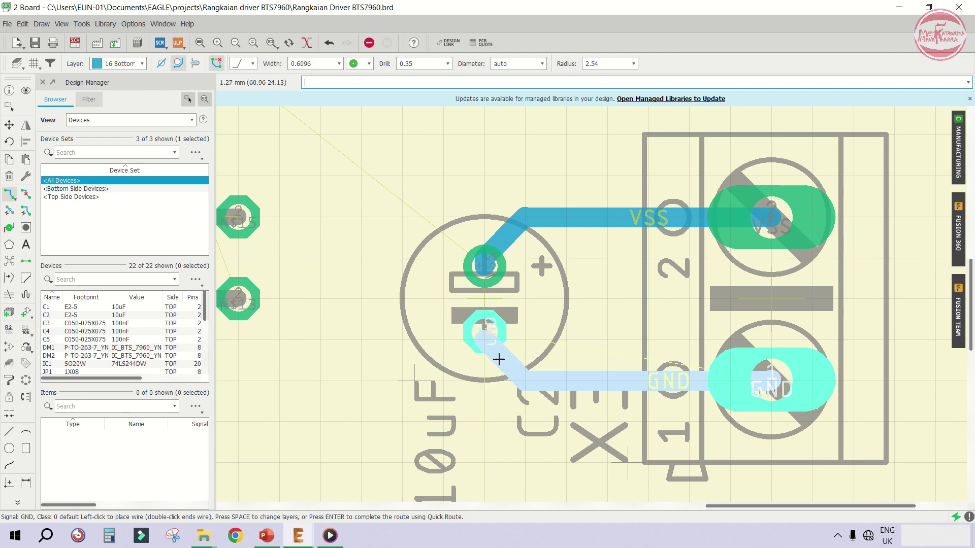
pyautogui.click(488, 333)
# Route VCC on the bottom layer from pad 2 of terminal X1 through C1's positive pad to the upper pad of R1
pyautogui.scroll(-2, 573, 418)
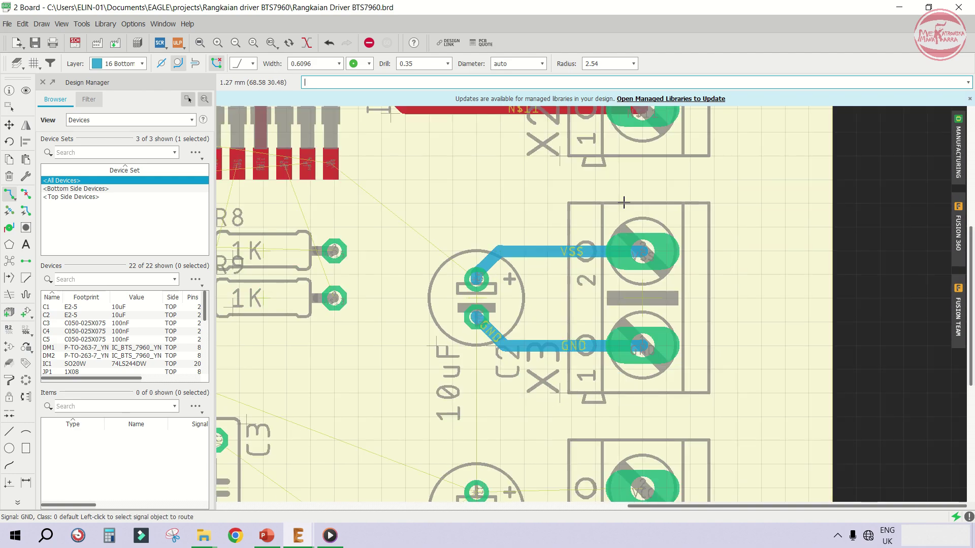
pyautogui.scroll(1, 572, 418)
pyautogui.click(701, 322)
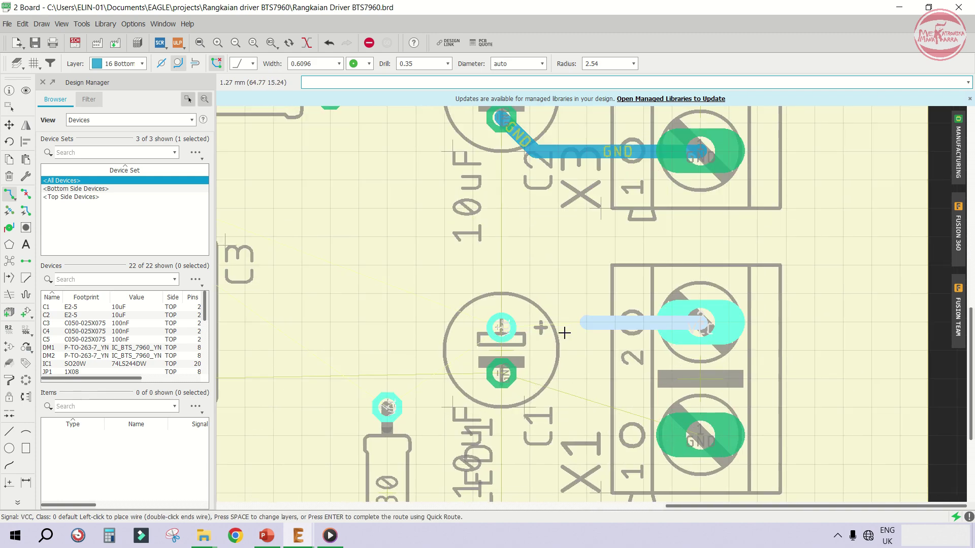
pyautogui.click(502, 328)
pyautogui.click(498, 326)
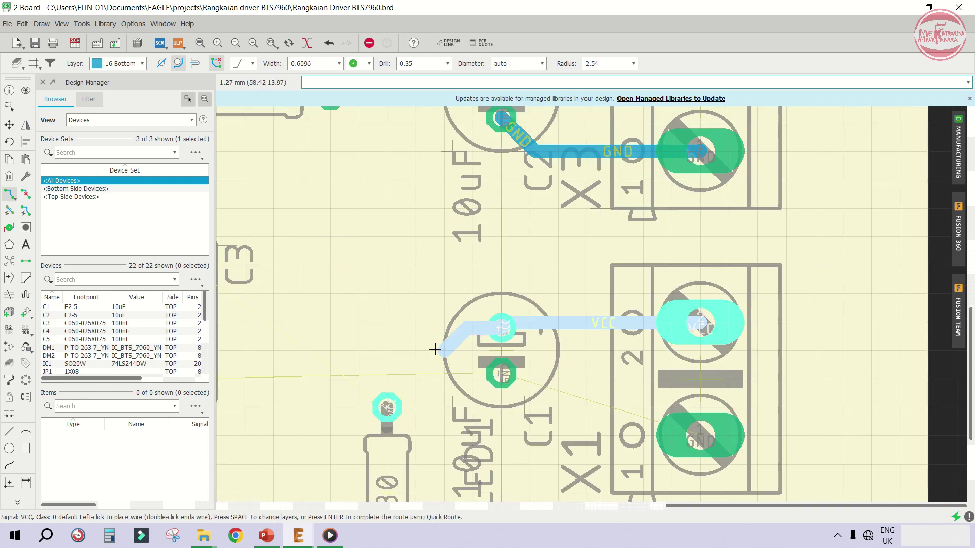
pyautogui.click(387, 410)
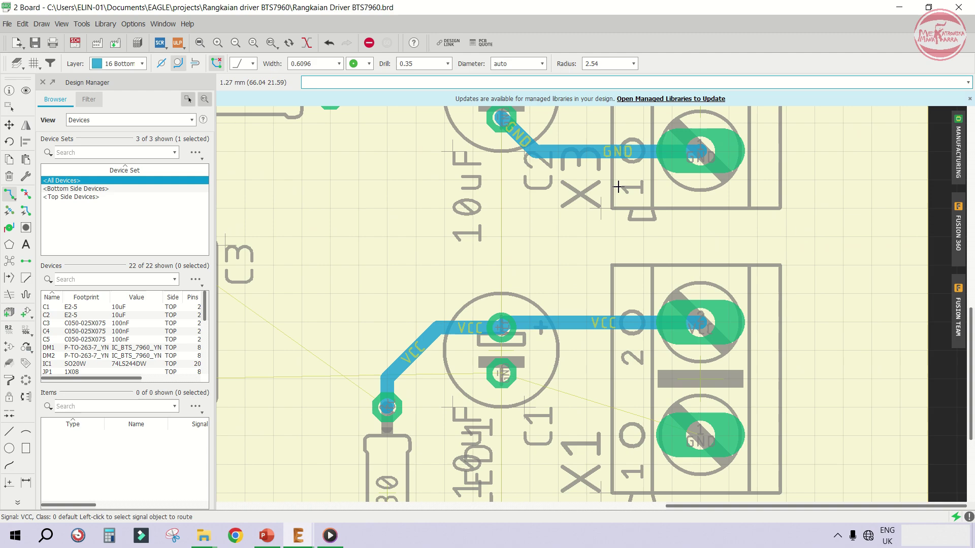
# Route GND from pad 1 of terminal X1 to C1's negative pad, with a branch straight down to LED1's upper pad
pyautogui.scroll(1, 610, 330)
pyautogui.click(721, 331)
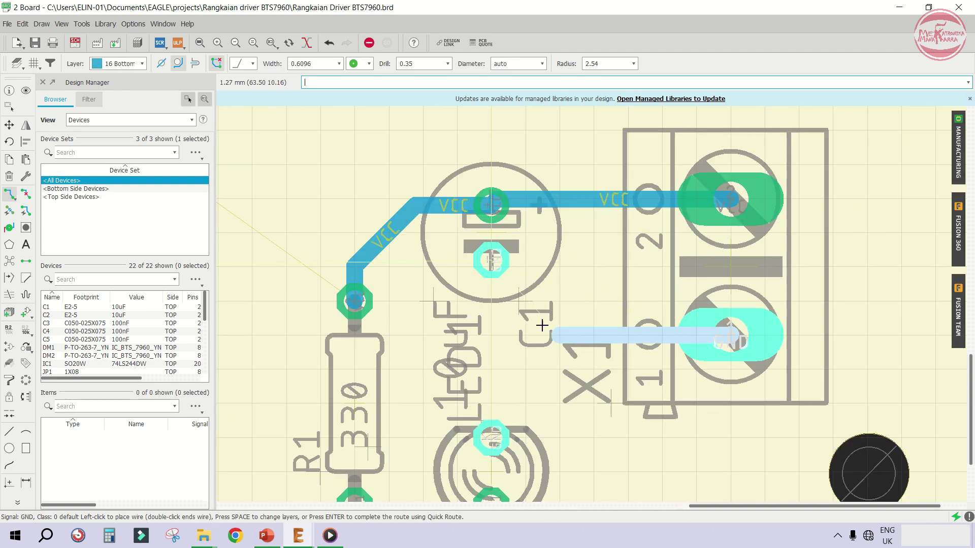
pyautogui.click(492, 334)
pyautogui.click(494, 270)
pyautogui.click(492, 438)
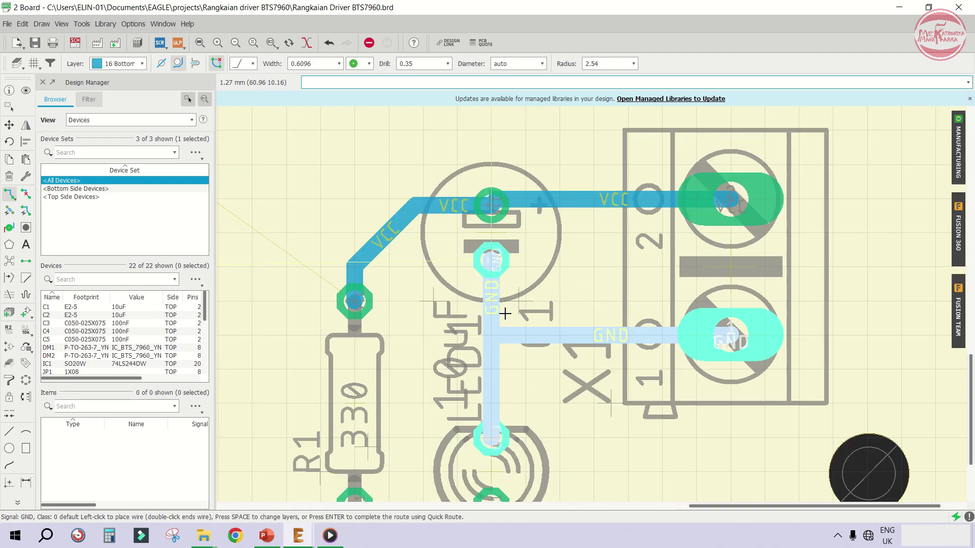
pyautogui.click(492, 335)
# Route signal N$1 on the bottom layer from R1's lower pad straight across to LED1's lower pad
pyautogui.scroll(-1, 600, 252)
pyautogui.scroll(1, 512, 377)
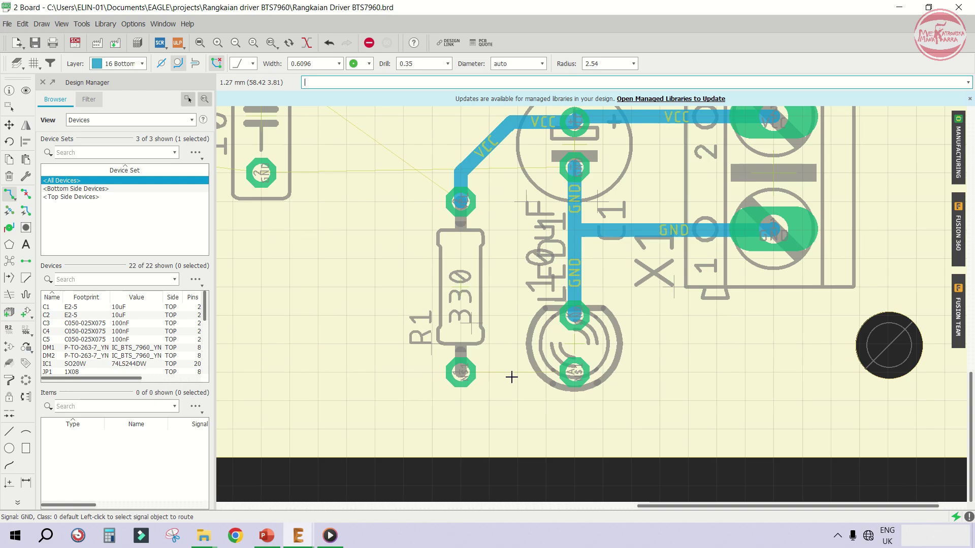
pyautogui.click(466, 376)
pyautogui.click(575, 373)
# Route VCC on the bottom layer from C3's upper pad to C1's positive pad
pyautogui.scroll(-3, 638, 415)
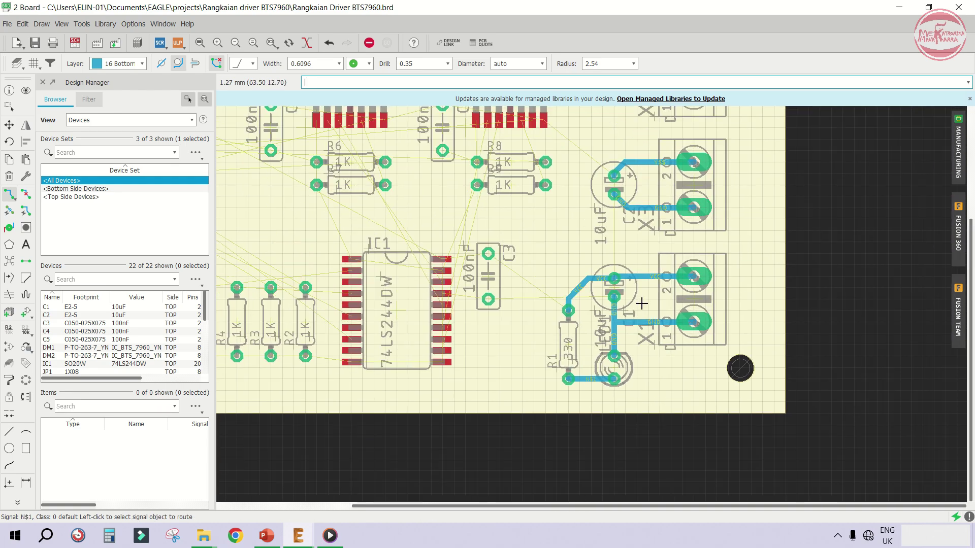
pyautogui.scroll(2, 574, 160)
pyautogui.scroll(1, 574, 160)
pyautogui.scroll(-1, 654, 410)
pyautogui.scroll(1, 552, 350)
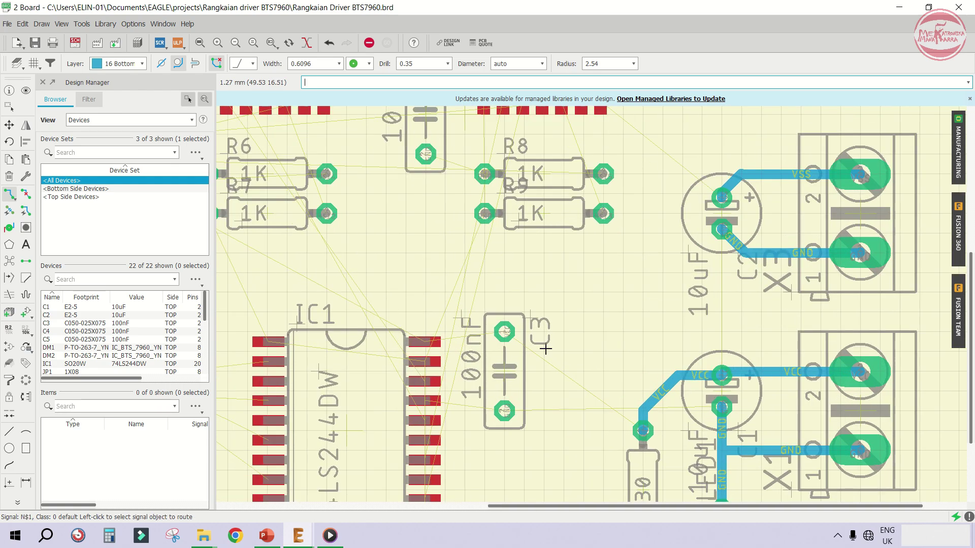
pyautogui.click(518, 337)
pyautogui.scroll(2, 601, 343)
pyautogui.scroll(-2, 618, 377)
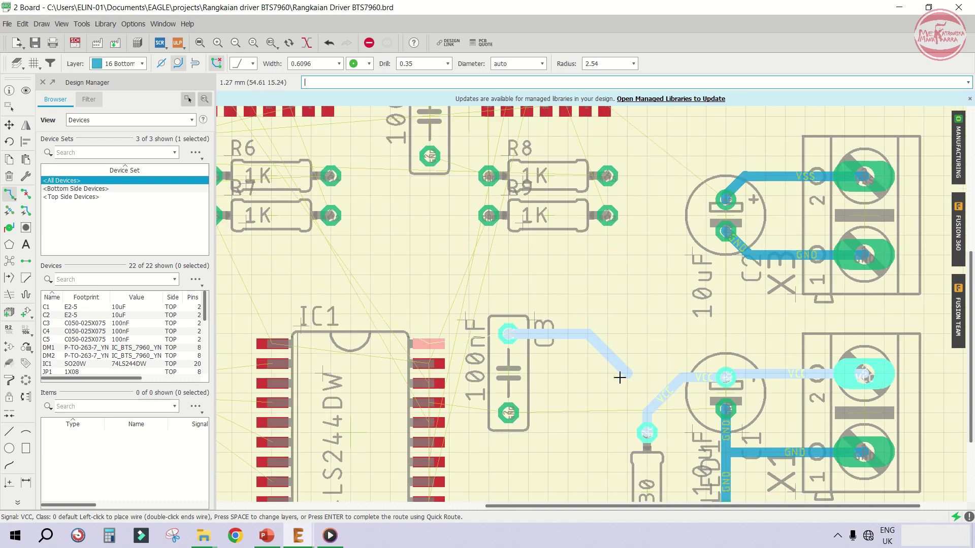
pyautogui.scroll(2, 638, 377)
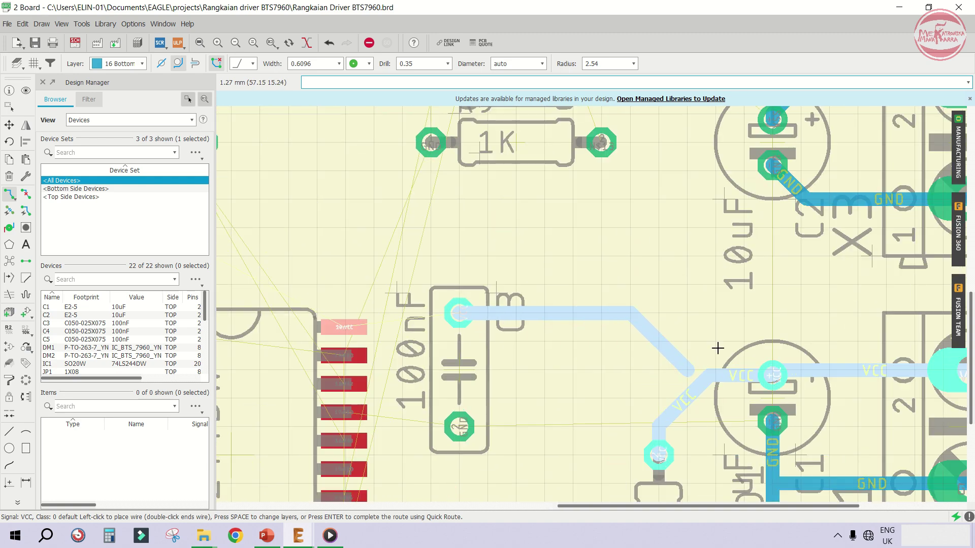
pyautogui.click(773, 373)
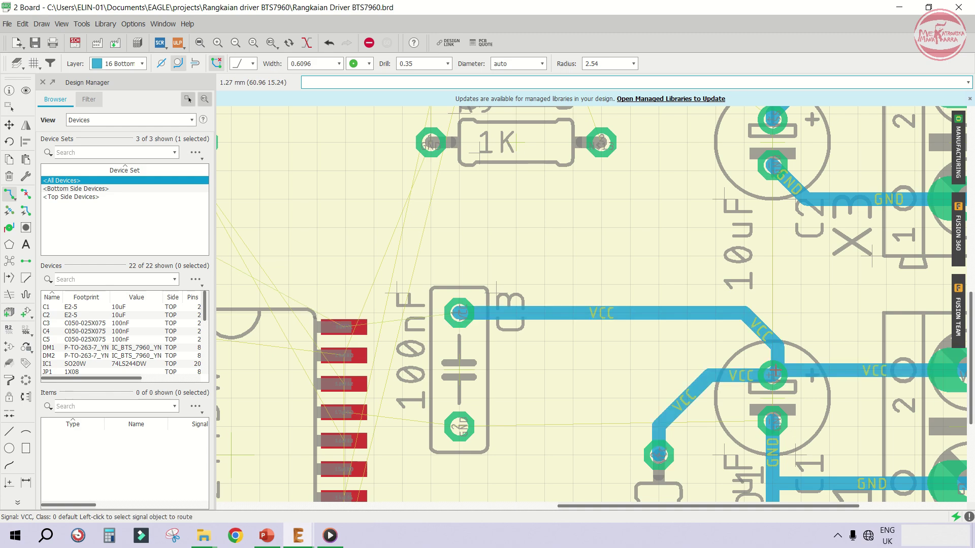
# Undo the last segment of the C3 VCC trace and route it again straight down into C1's positive pad
pyautogui.scroll(2, 774, 372)
pyautogui.hotkey('ctrl', 'z')
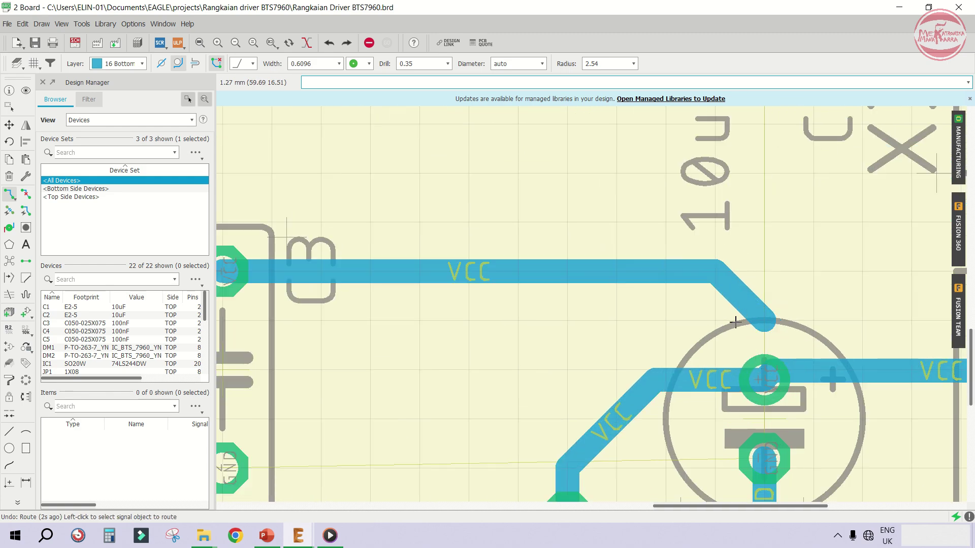
pyautogui.click(763, 325)
pyautogui.click(761, 386)
# Set the routing layer to 1 Top for the VCC connection between C3's upper pad and IC1's pin 20
pyautogui.scroll(-3, 799, 343)
pyautogui.scroll(-2, 799, 343)
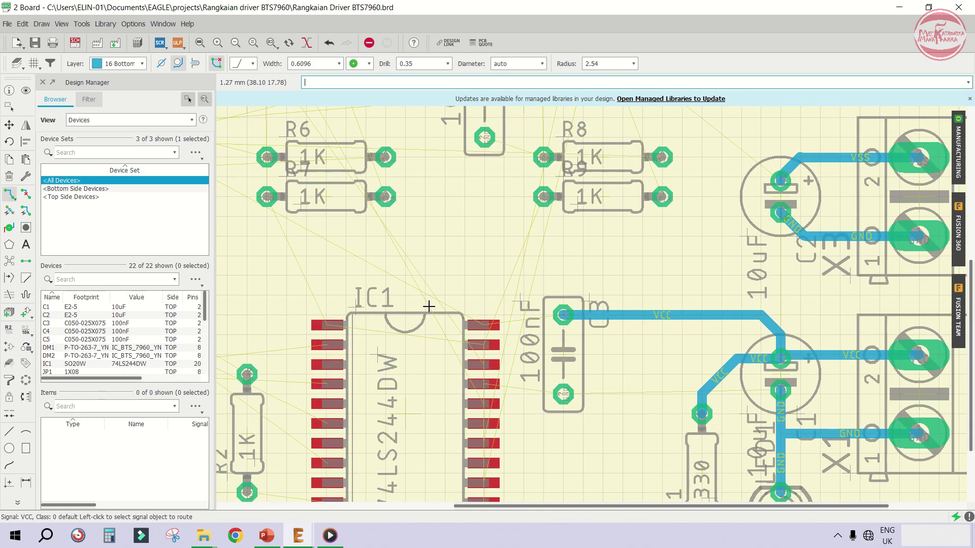
pyautogui.scroll(4, 690, 318)
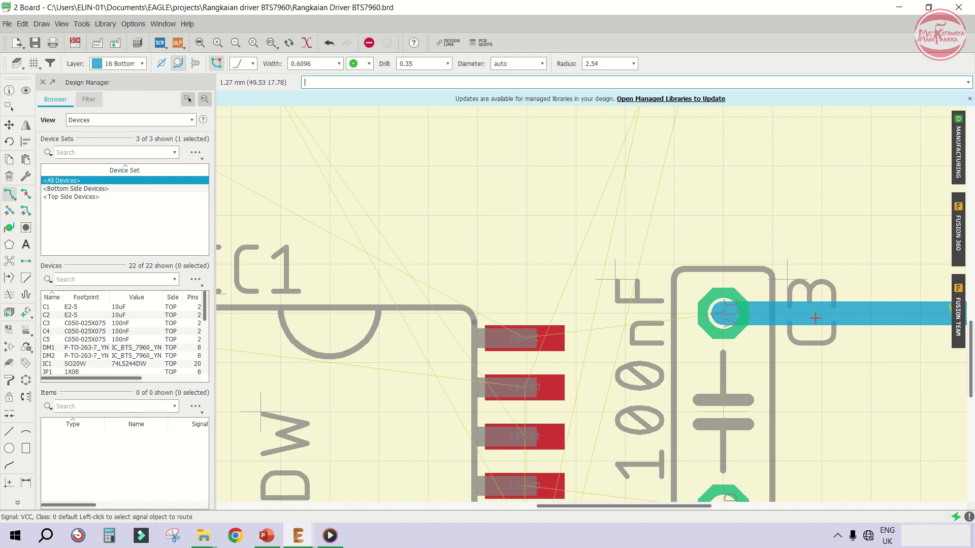
pyautogui.scroll(2, 862, 314)
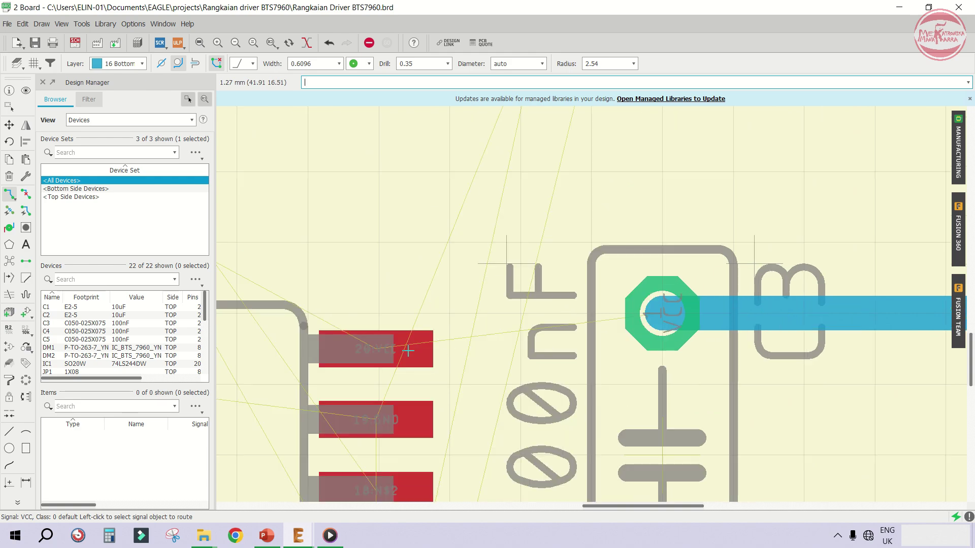
pyautogui.scroll(-2, 371, 351)
pyautogui.scroll(2, 647, 298)
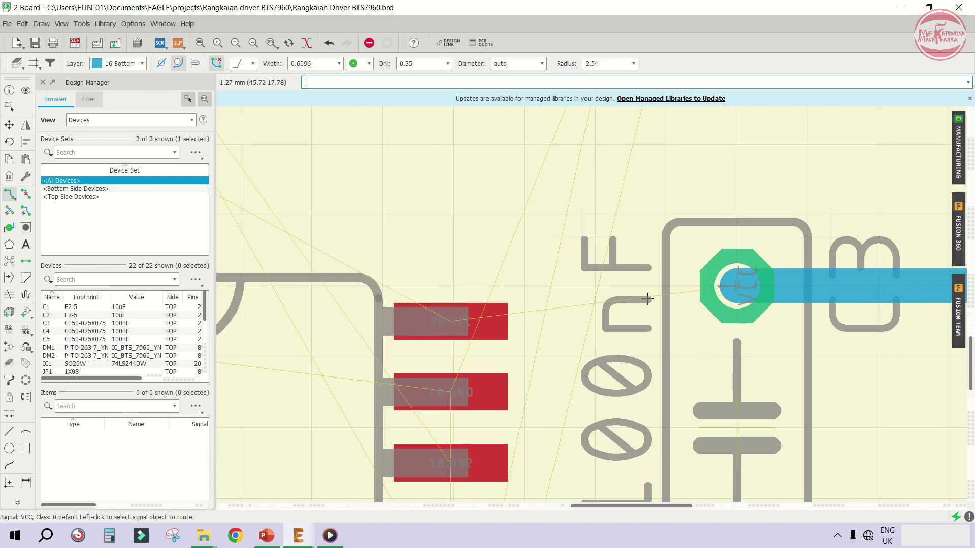
pyautogui.scroll(-2, 739, 274)
pyautogui.scroll(3, 608, 302)
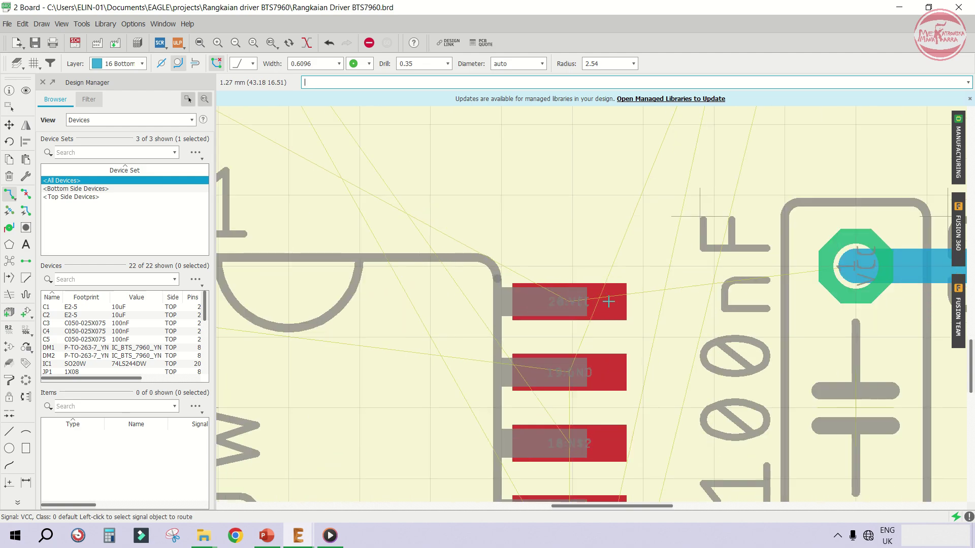
pyautogui.scroll(-2, 390, 280)
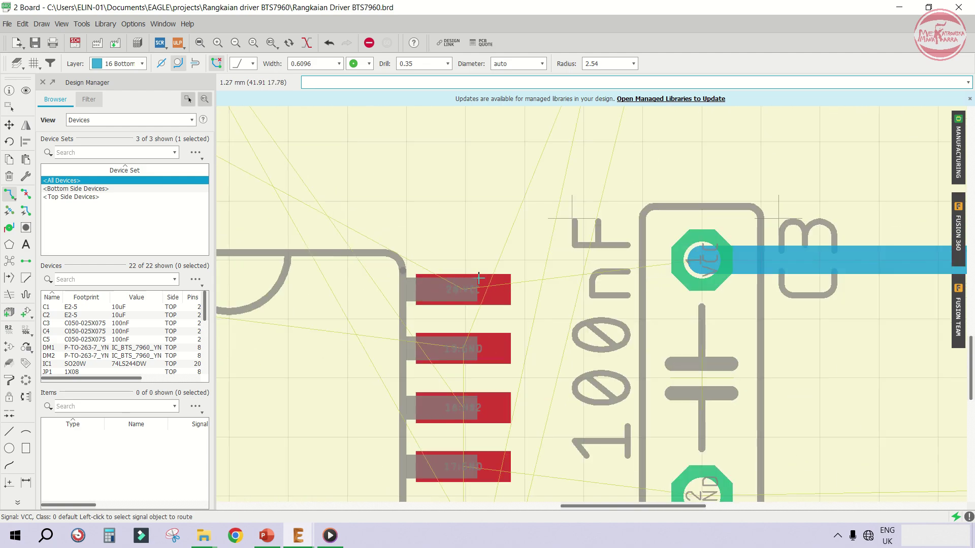
pyautogui.scroll(-2, 479, 278)
pyautogui.scroll(2, 468, 278)
pyautogui.scroll(2, 516, 288)
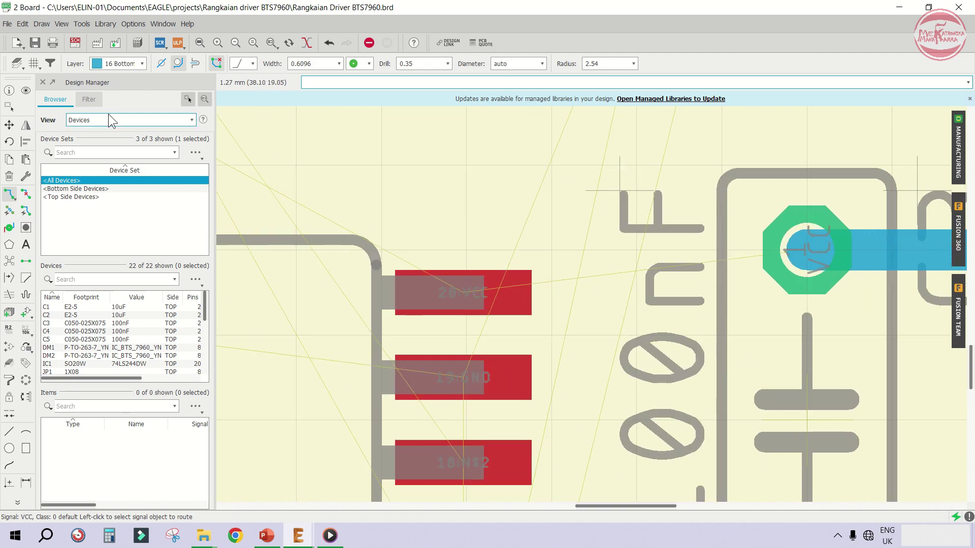
pyautogui.click(123, 65)
pyautogui.click(116, 75)
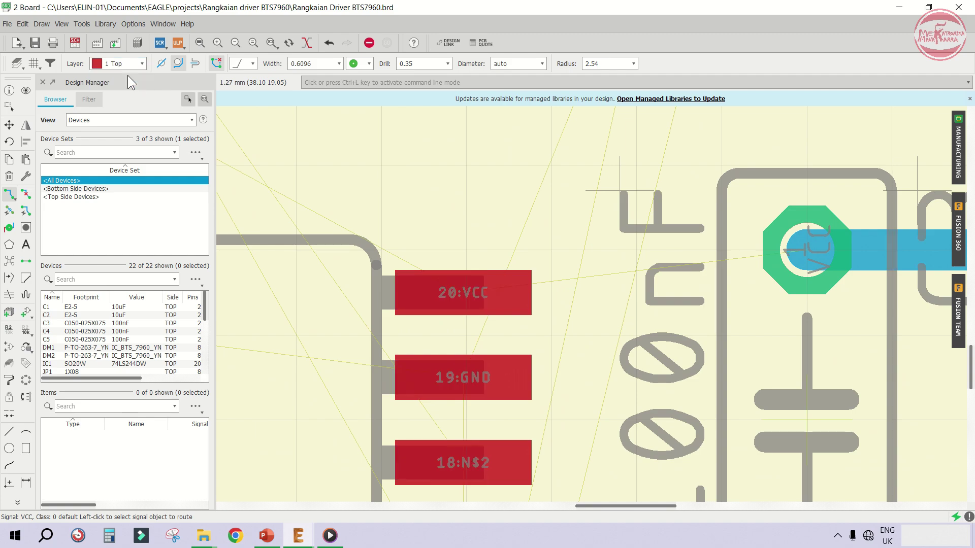
pyautogui.click(761, 250)
pyautogui.scroll(1, 629, 250)
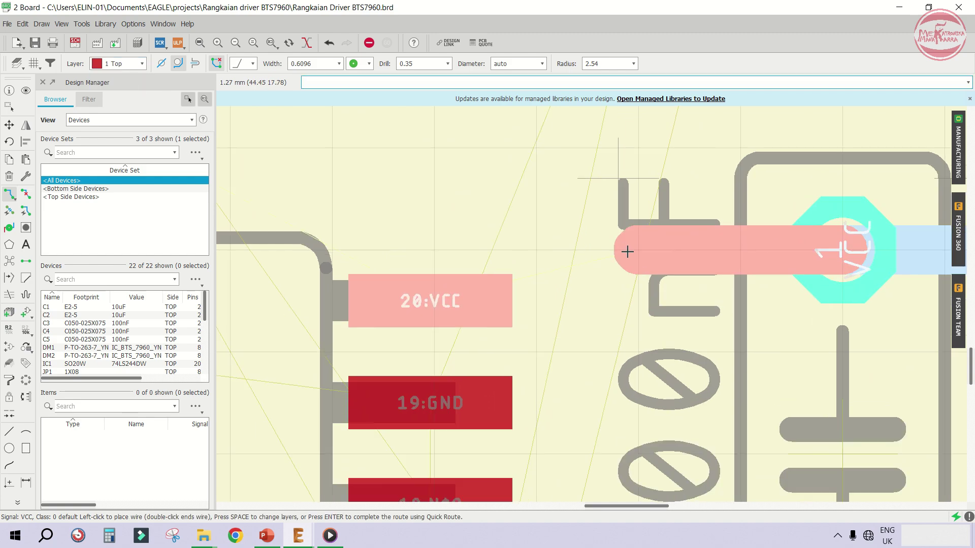
pyautogui.press('Escape')
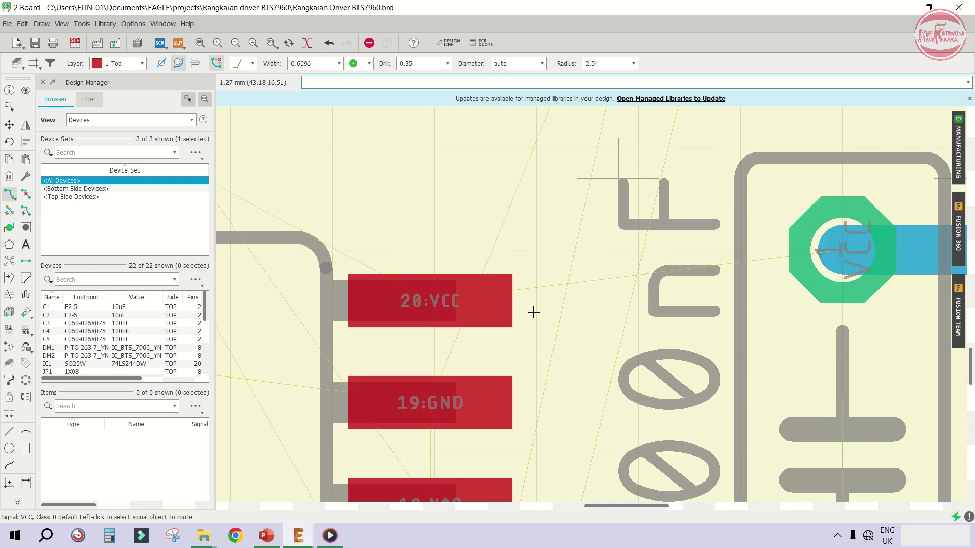
# Route VCC on the top layer from IC1's pin 20 to C3's upper pad
pyautogui.scroll(1, 432, 306)
pyautogui.click(432, 305)
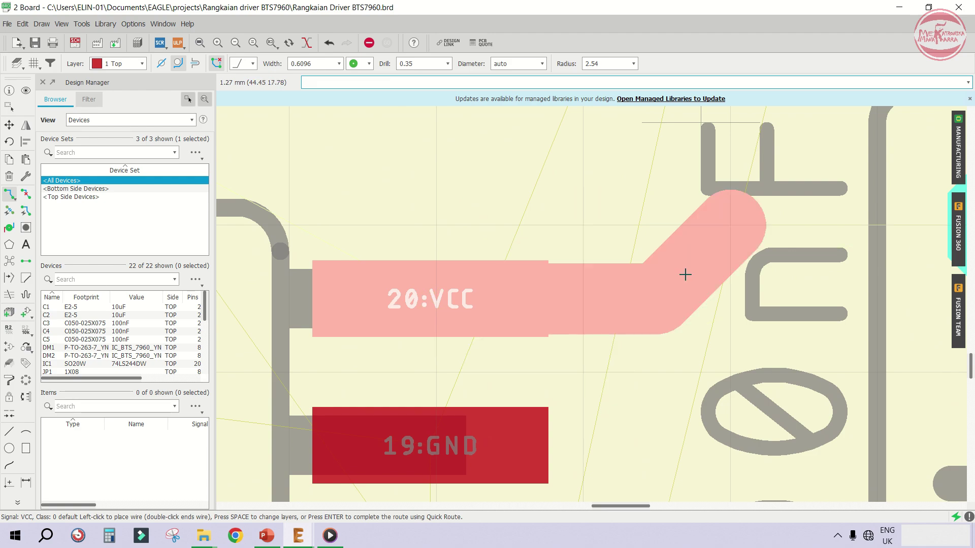
pyautogui.scroll(-3, 695, 275)
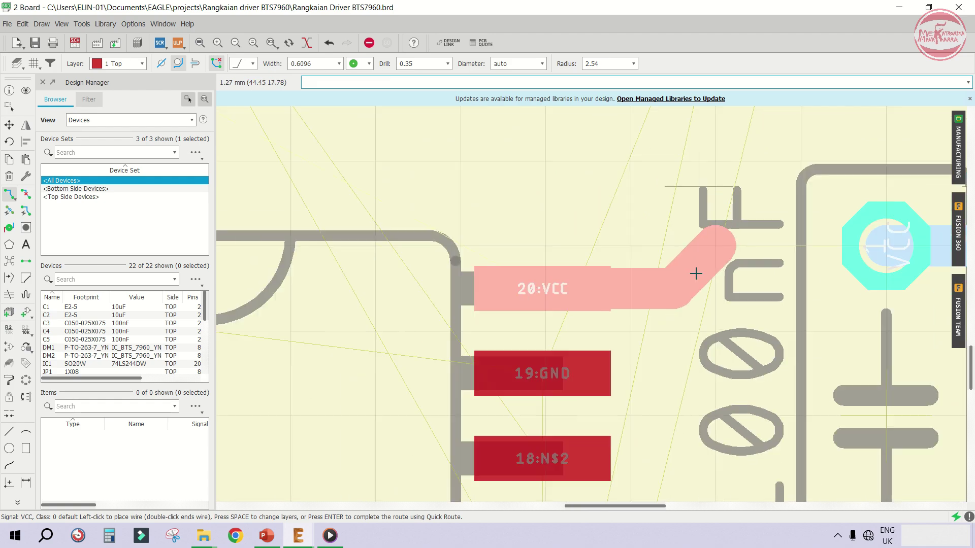
pyautogui.click(871, 257)
pyautogui.scroll(-4, 556, 215)
pyautogui.scroll(2, 556, 215)
pyautogui.scroll(-3, 731, 305)
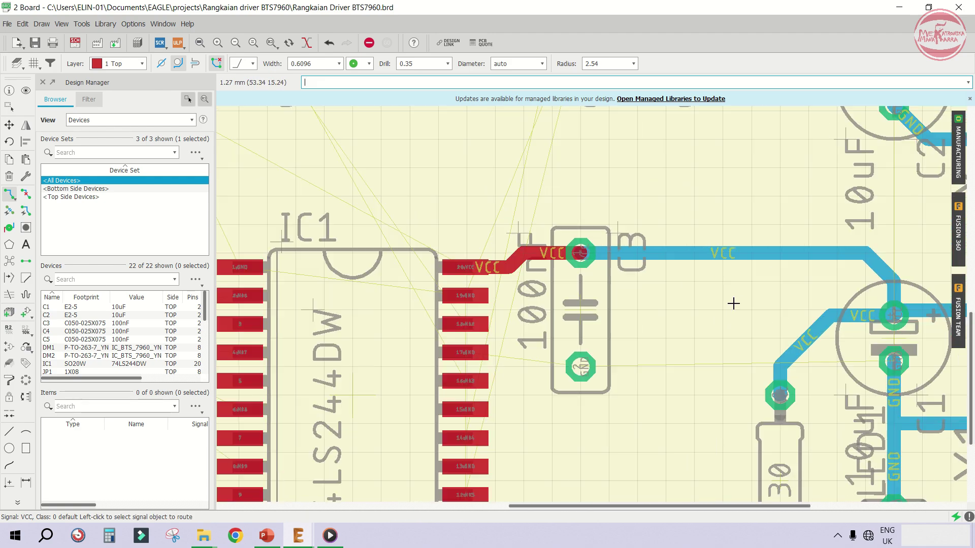
pyautogui.scroll(-1, 506, 259)
pyautogui.scroll(-3, 649, 323)
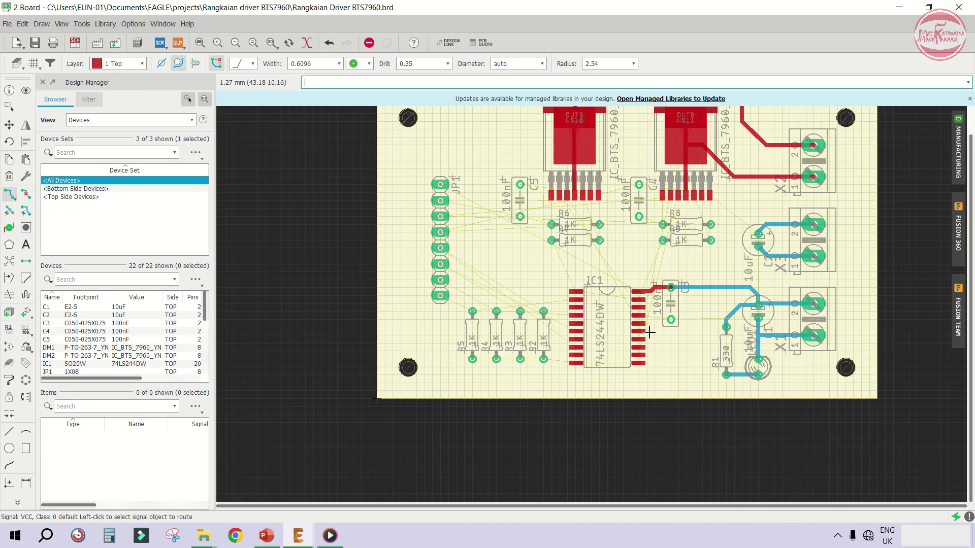
pyautogui.scroll(-1, 695, 274)
pyautogui.scroll(4, 690, 255)
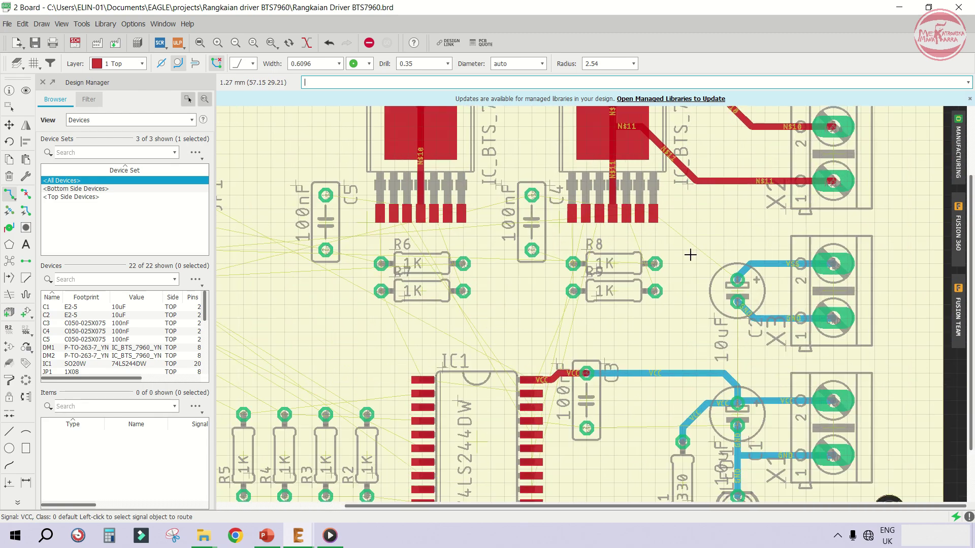
pyautogui.scroll(2, 690, 254)
pyautogui.scroll(2, 750, 282)
pyautogui.click(718, 291)
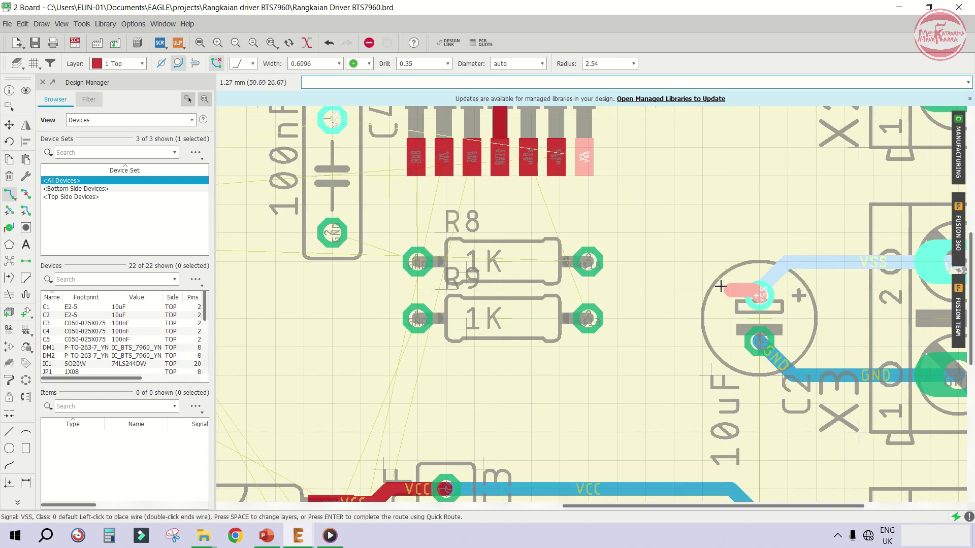
pyautogui.scroll(-2, 718, 288)
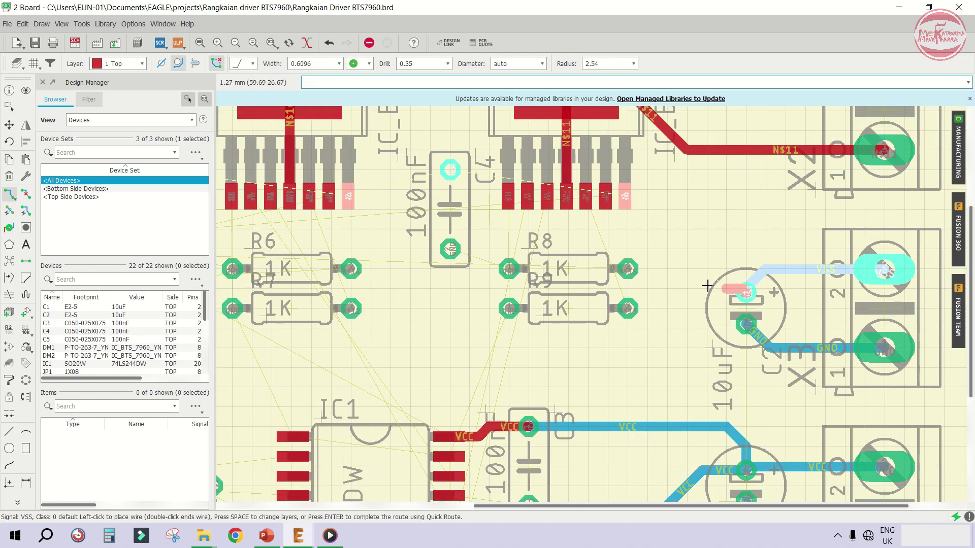
pyautogui.scroll(1, 699, 243)
pyautogui.scroll(-1, 624, 189)
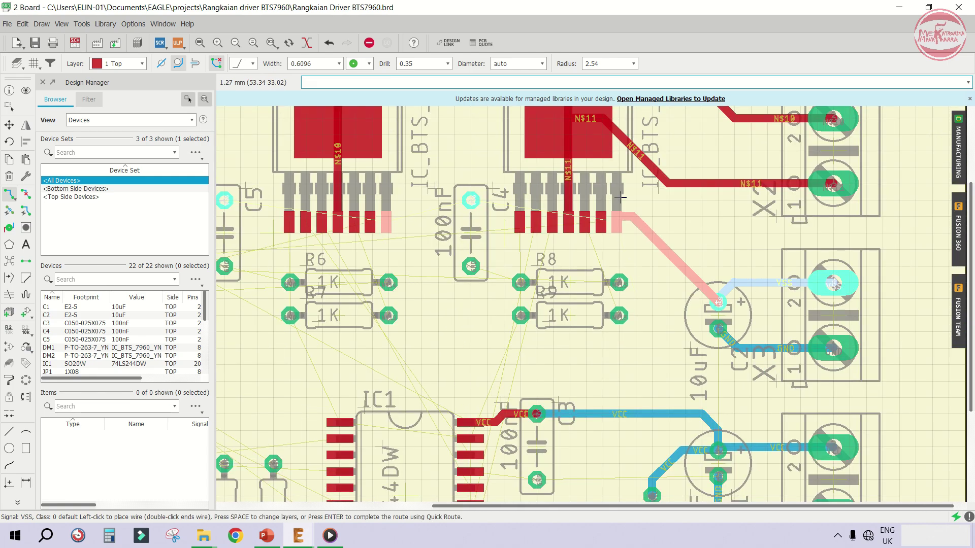
pyautogui.scroll(1, 621, 221)
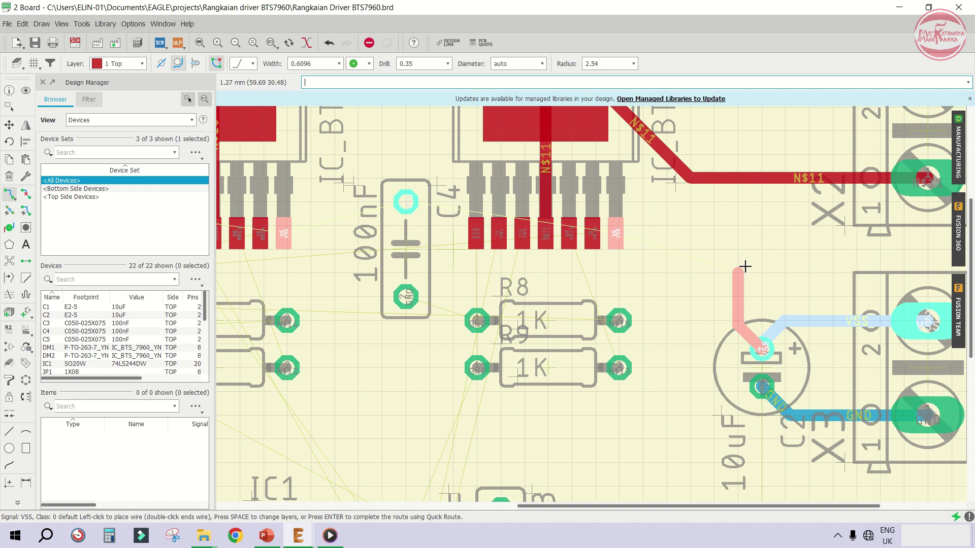
pyautogui.scroll(1, 744, 266)
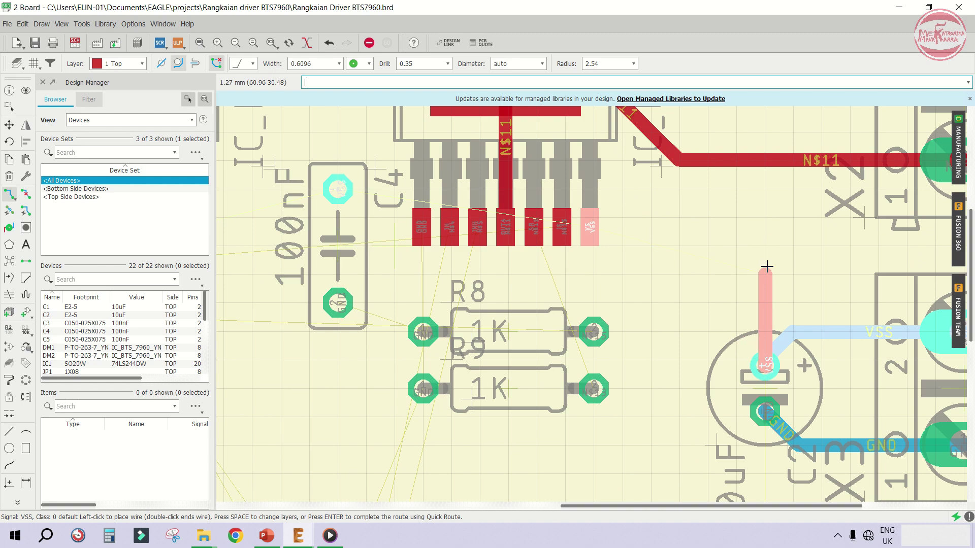
pyautogui.scroll(-3, 766, 266)
pyautogui.scroll(1, 767, 266)
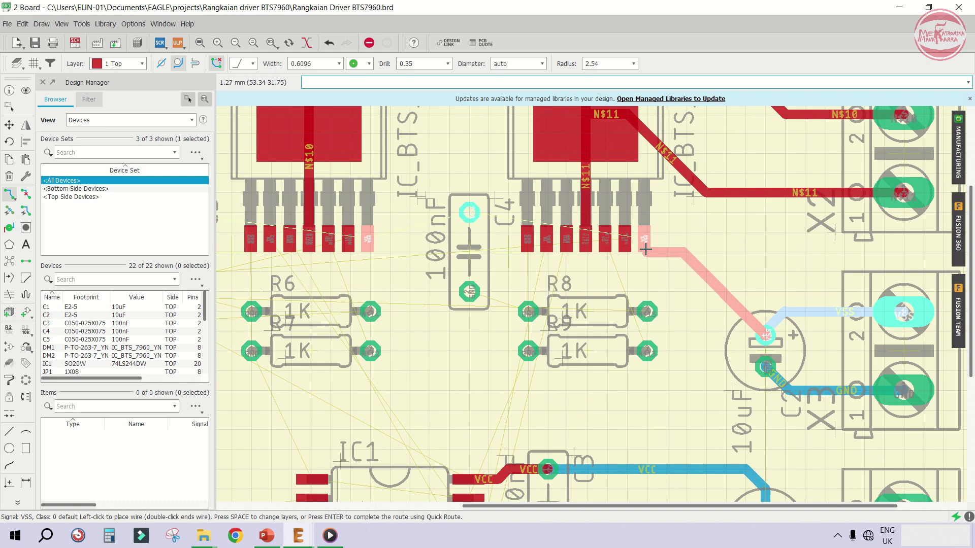
# Move capacitor C4 to the space between the right-hand BTS7960 driver's VS pin and terminal X2, centred at about (57.15, 31.75) mm
pyautogui.click(9, 125)
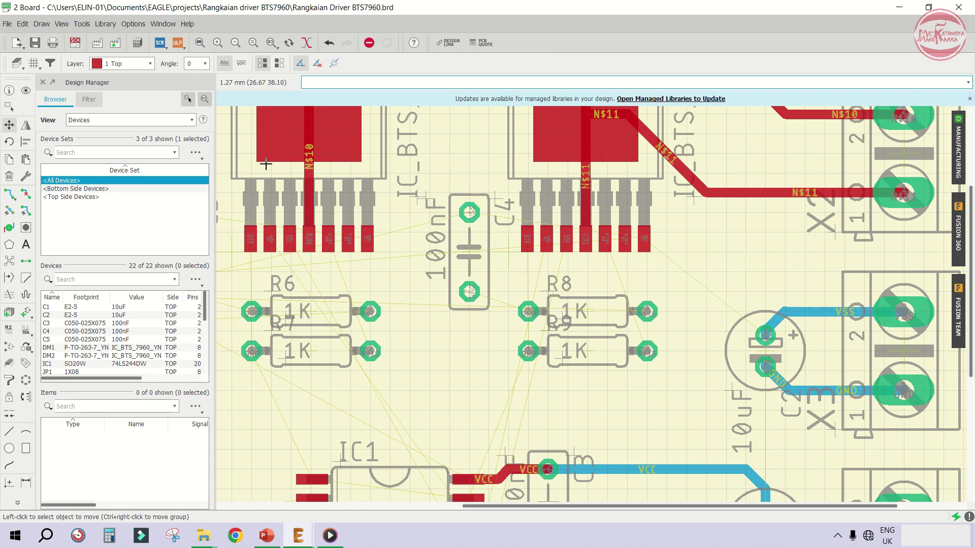
pyautogui.click(466, 246)
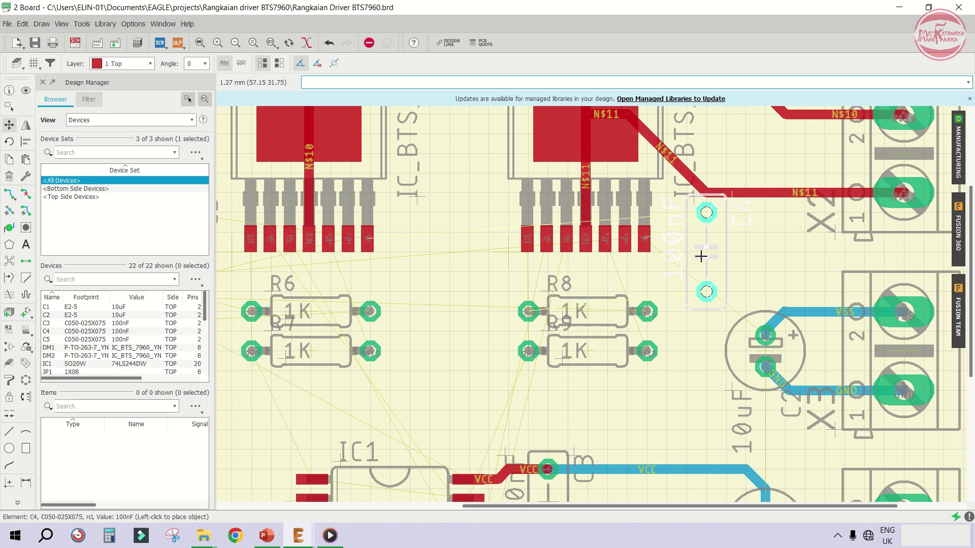
pyautogui.click(701, 257)
pyautogui.scroll(1, 652, 128)
pyautogui.click(658, 141)
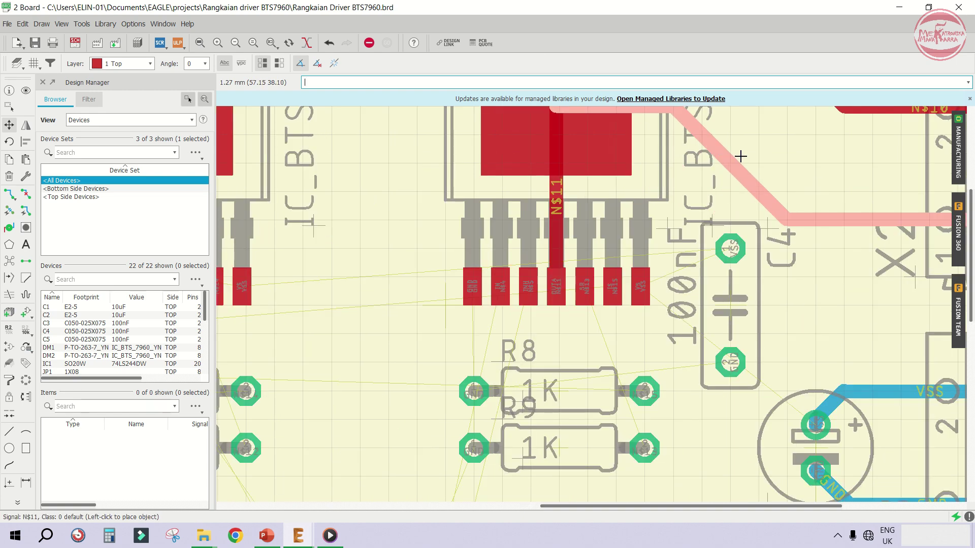
pyautogui.click(741, 157)
pyautogui.click(729, 305)
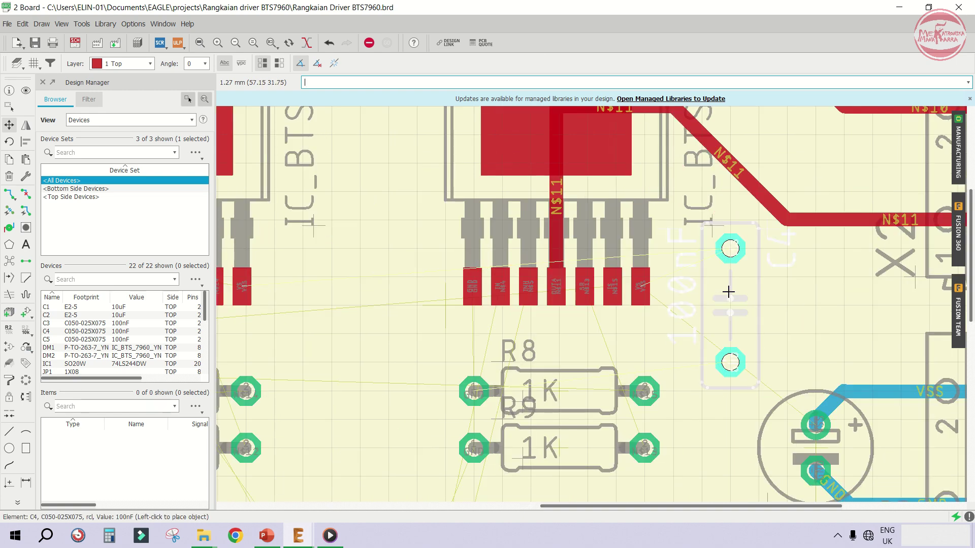
pyautogui.click(729, 305)
pyautogui.scroll(3, 739, 280)
pyautogui.scroll(-2, 739, 280)
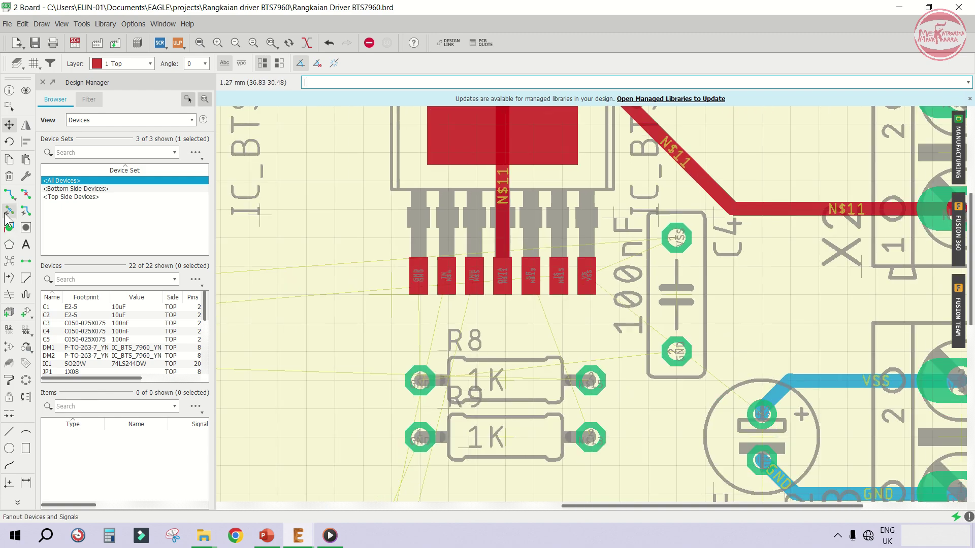
# Route VSS on the top layer from C2's positive pad to C4's upper pad and on to the right-hand BTS7960 driver's VS pin
pyautogui.click(9, 194)
pyautogui.click(755, 407)
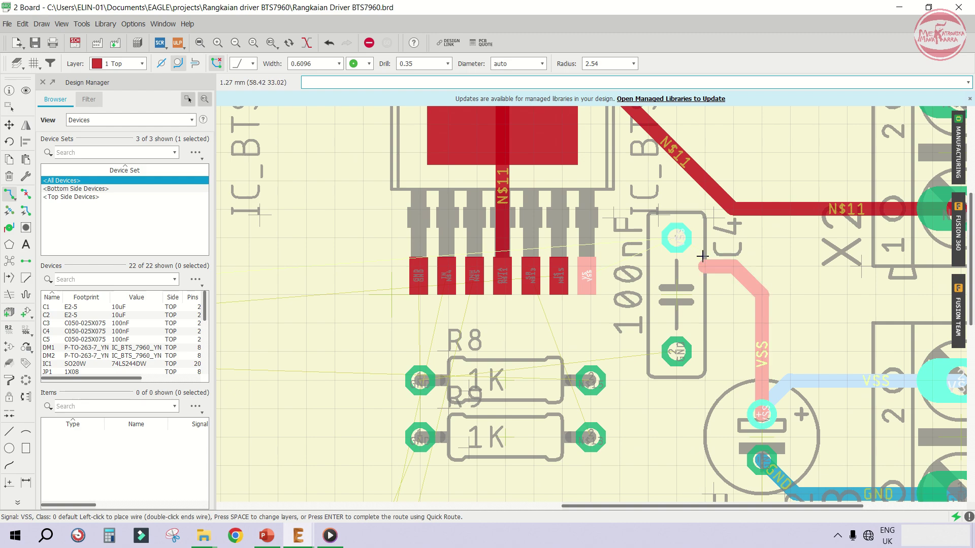
pyautogui.click(677, 237)
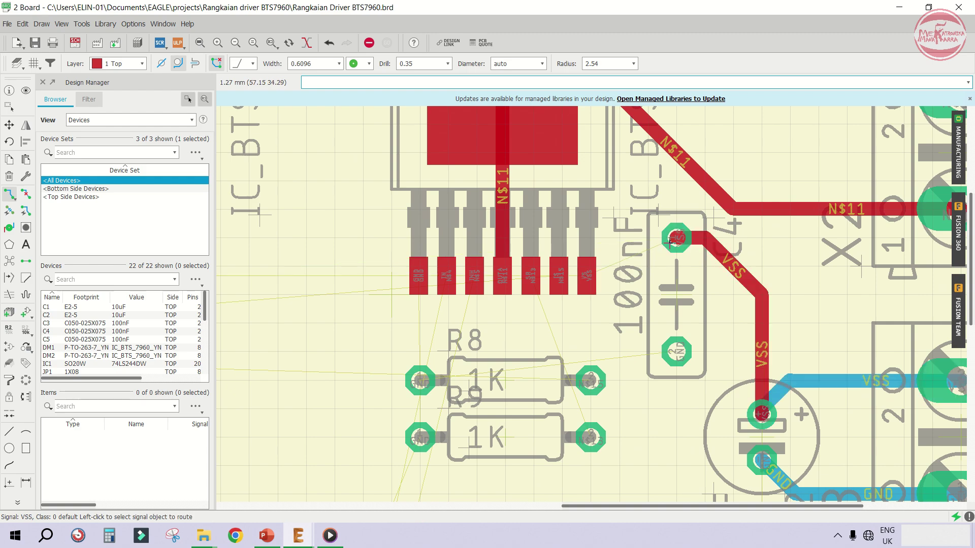
pyautogui.click(671, 242)
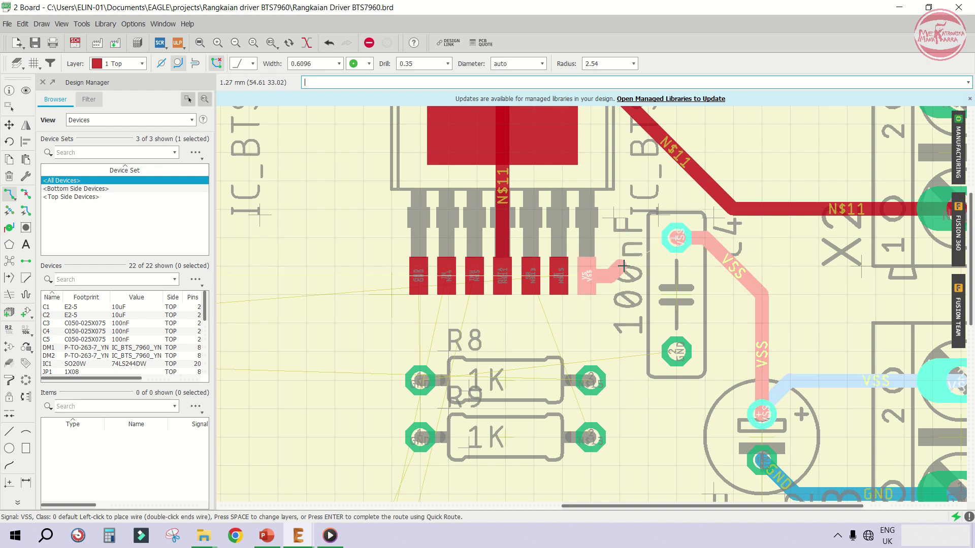
pyautogui.click(676, 237)
pyautogui.scroll(-2, 674, 299)
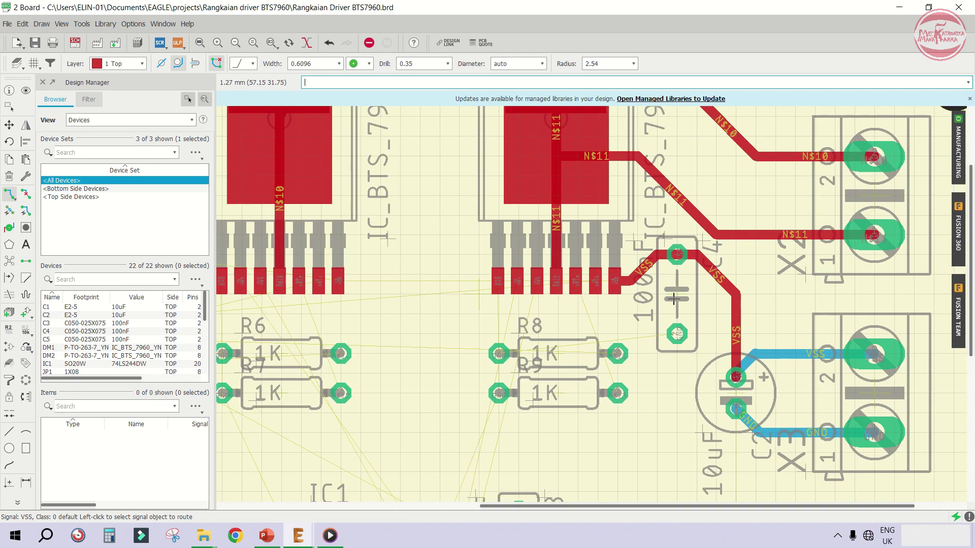
# Move capacitor C5 into the gap between the two BTS7960 drivers, level with C4 and centred at about (39.37, 31.75) mm
pyautogui.scroll(-2, 674, 299)
pyautogui.scroll(1, 523, 300)
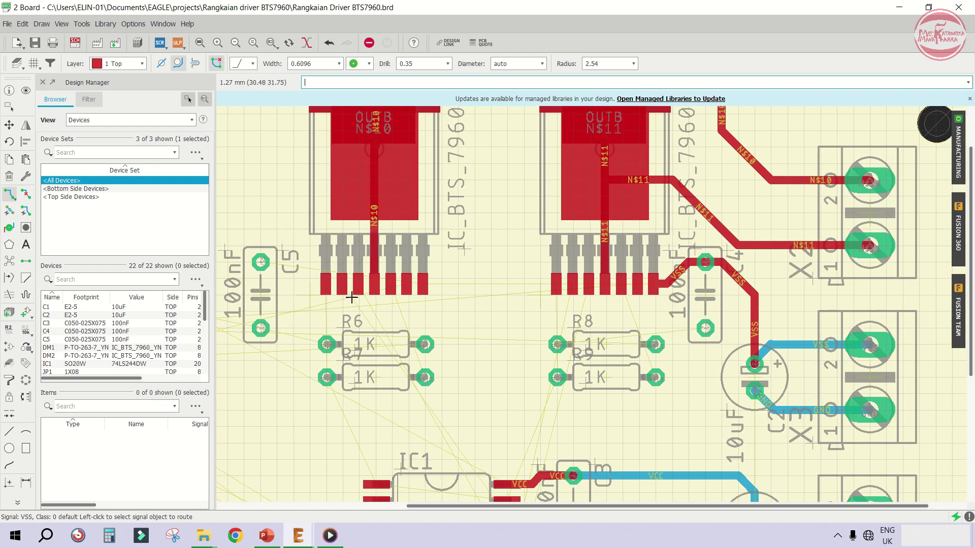
pyautogui.click(10, 124)
pyautogui.click(259, 292)
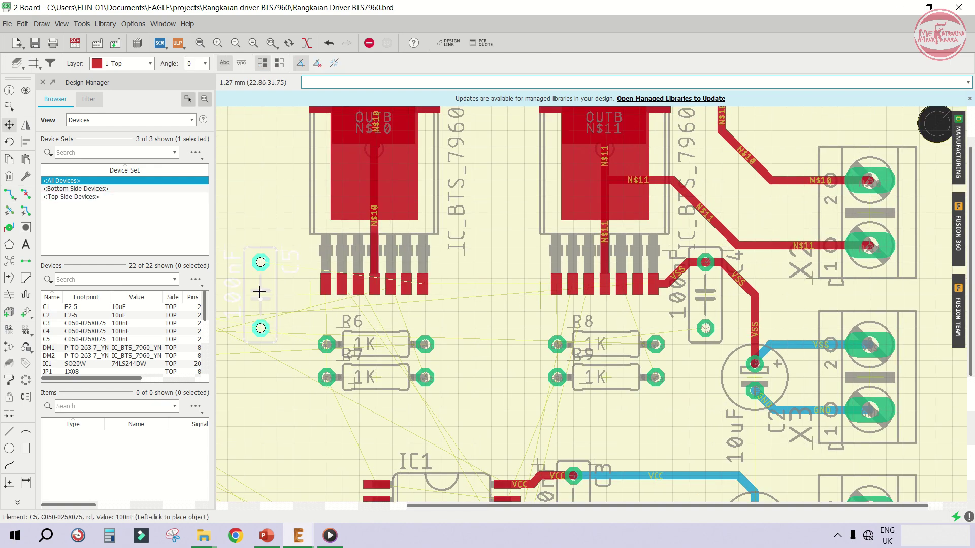
pyautogui.scroll(2, 465, 293)
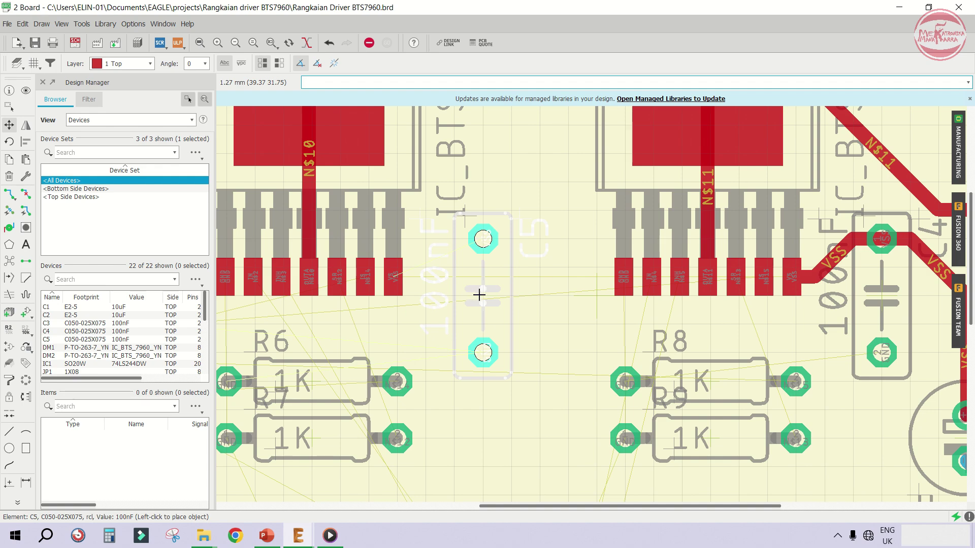
pyautogui.click(479, 295)
pyautogui.scroll(1, 400, 272)
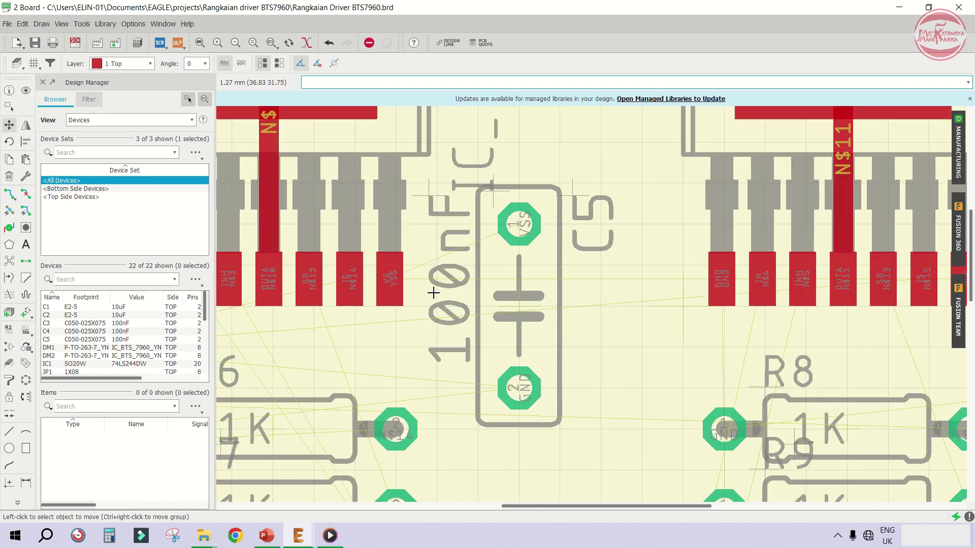
pyautogui.scroll(-3, 433, 293)
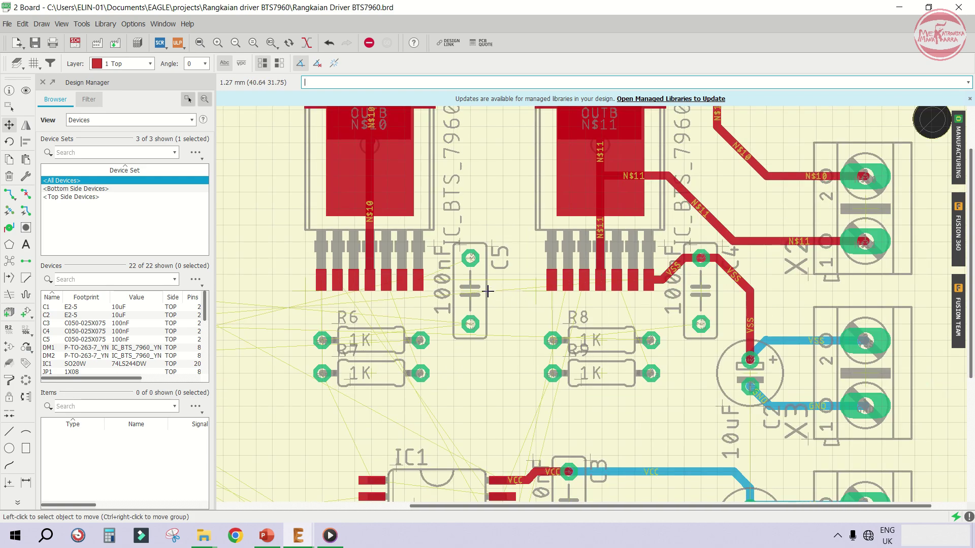
# Route VSS on the bottom layer from C4's upper pad across the right-hand driver's pins to C5's upper pad
pyautogui.scroll(1, 558, 274)
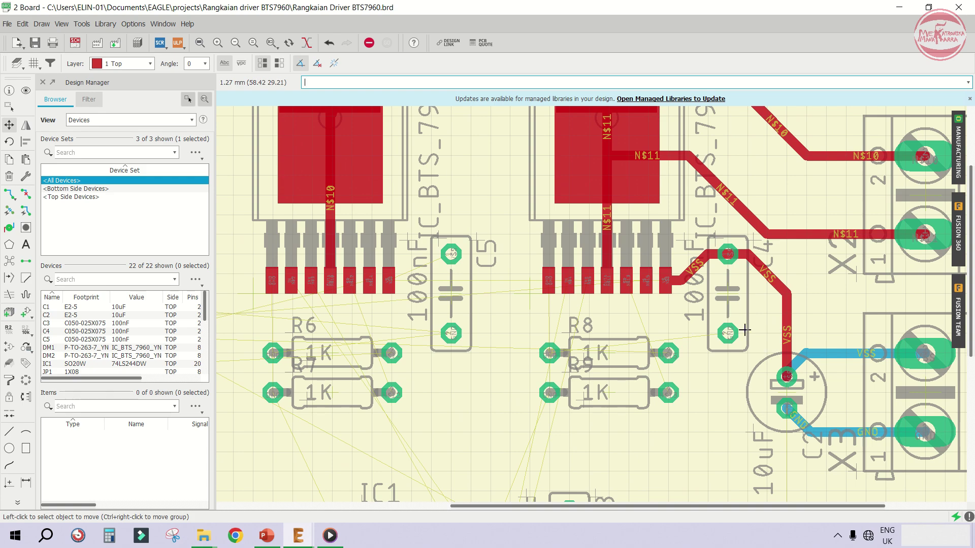
pyautogui.scroll(-1, 631, 328)
pyautogui.scroll(1, 631, 328)
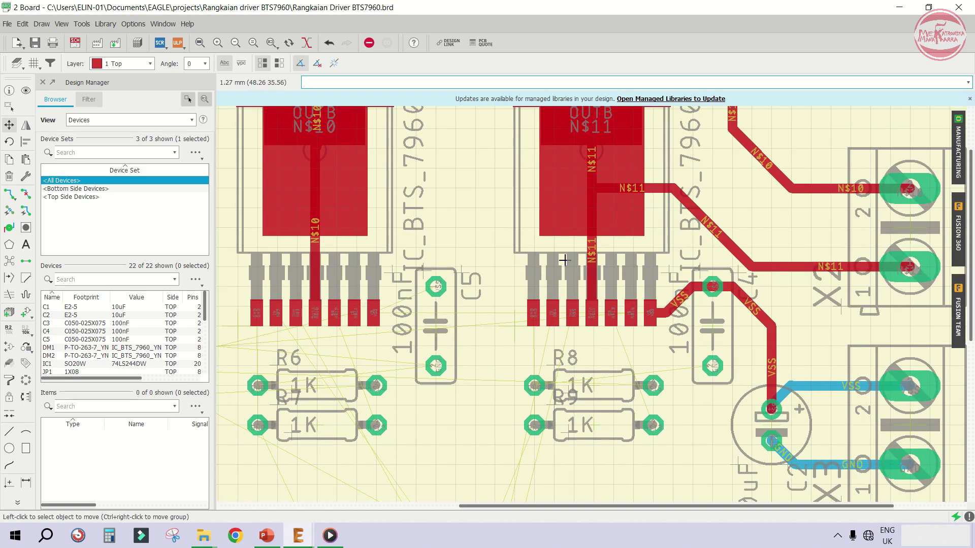
pyautogui.click(8, 196)
pyautogui.click(136, 65)
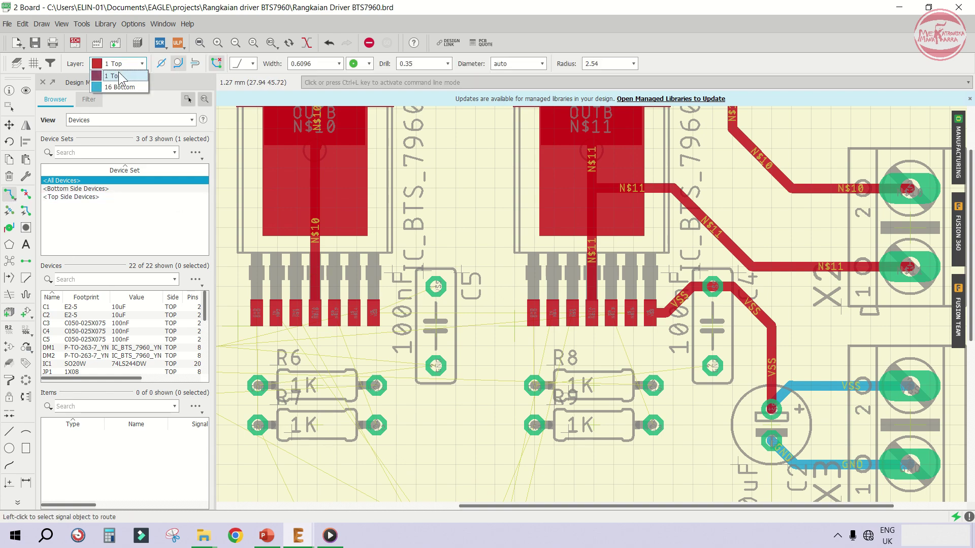
pyautogui.click(117, 87)
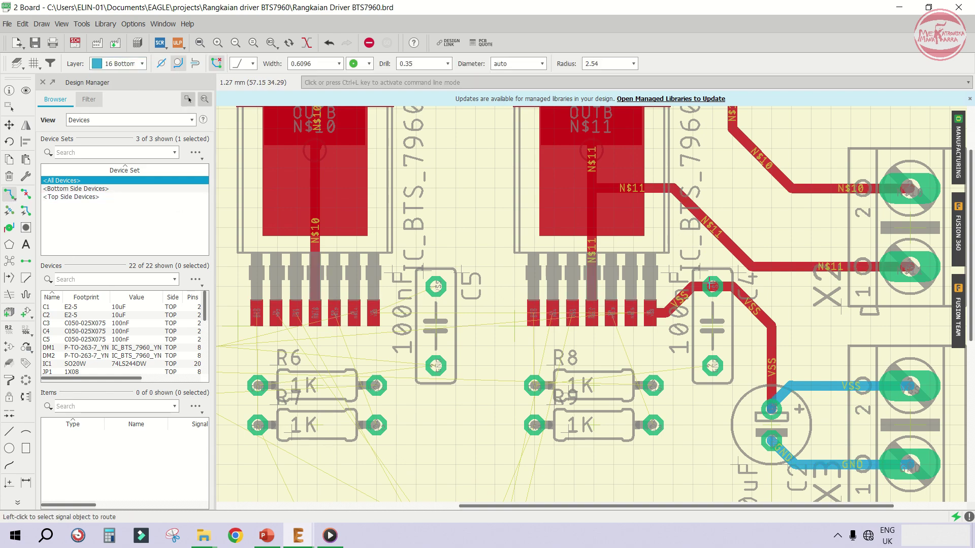
pyautogui.click(712, 287)
pyautogui.scroll(2, 690, 272)
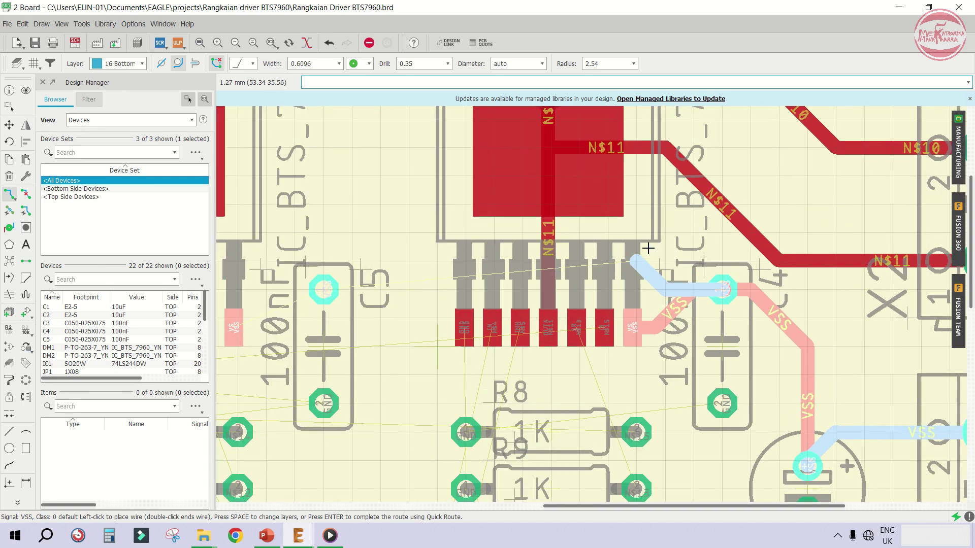
pyautogui.click(662, 260)
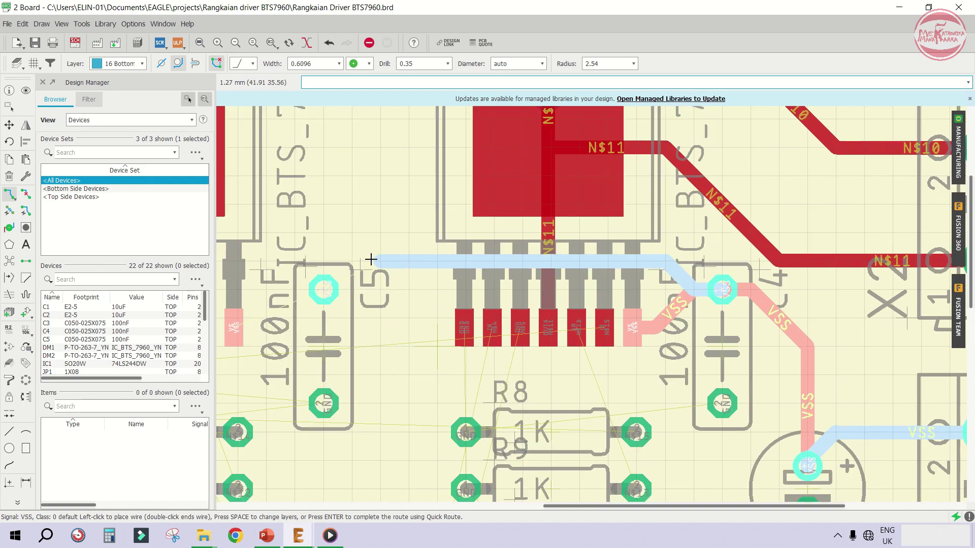
pyautogui.click(324, 289)
pyautogui.scroll(-2, 324, 288)
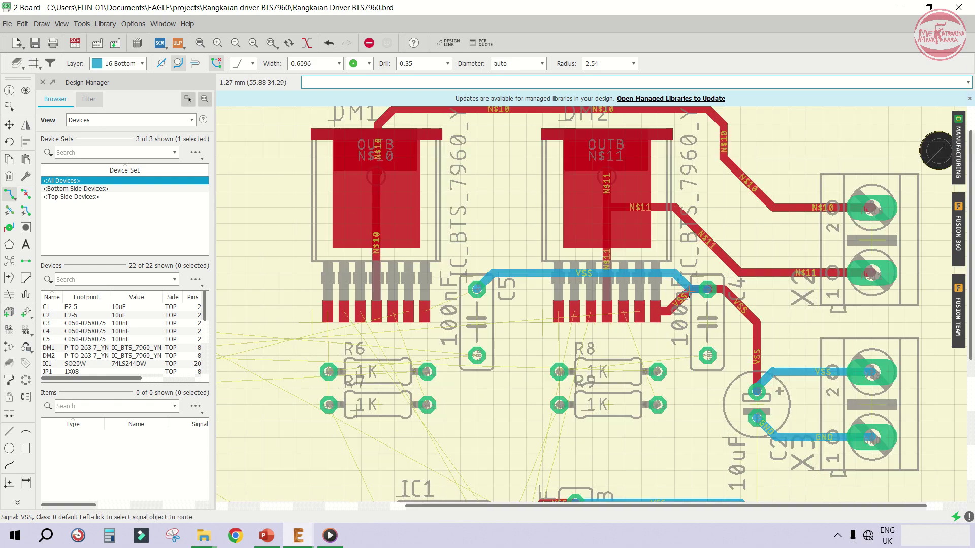
# Route VSS on the top layer from the left-hand BTS7960 driver's VS pin to C5's upper pad
pyautogui.scroll(2, 393, 294)
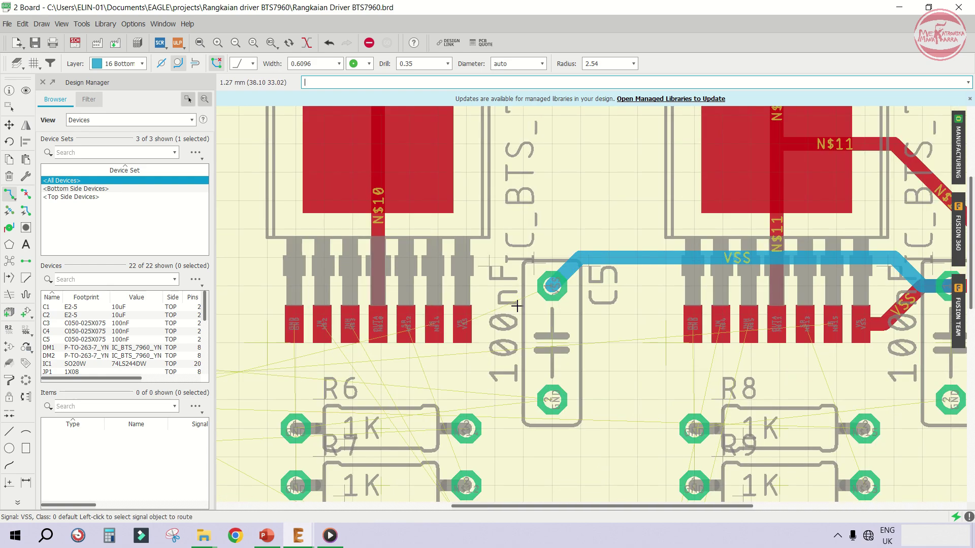
pyautogui.scroll(2, 513, 305)
pyautogui.click(112, 67)
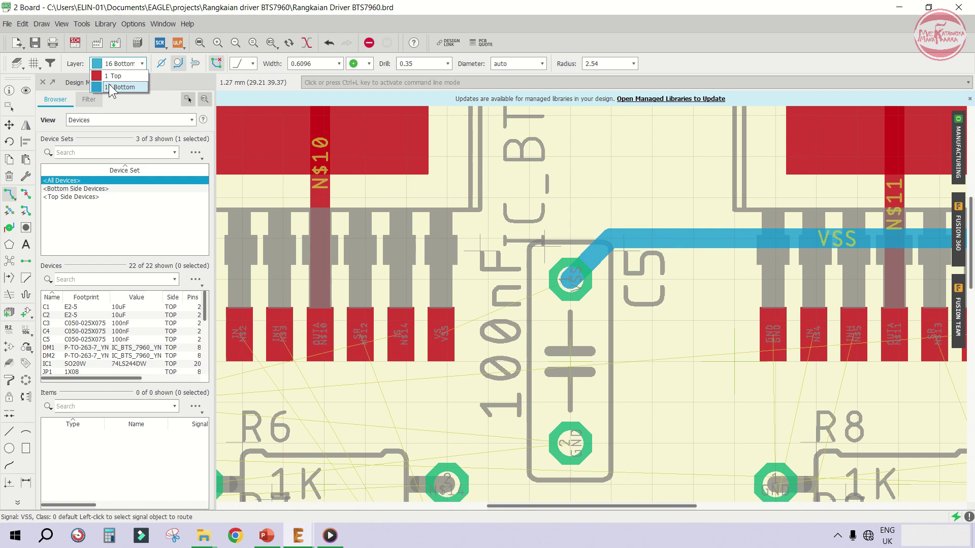
pyautogui.click(113, 77)
pyautogui.click(460, 329)
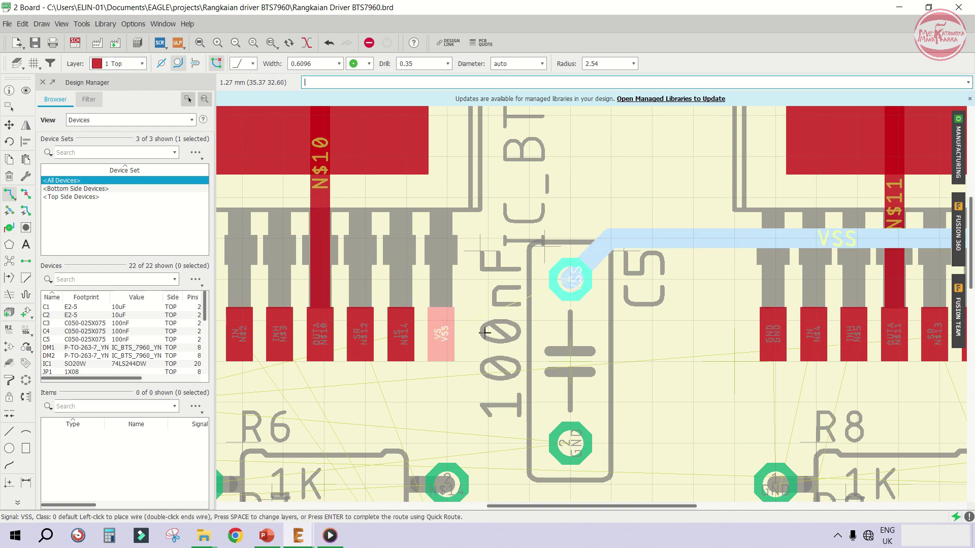
pyautogui.click(570, 288)
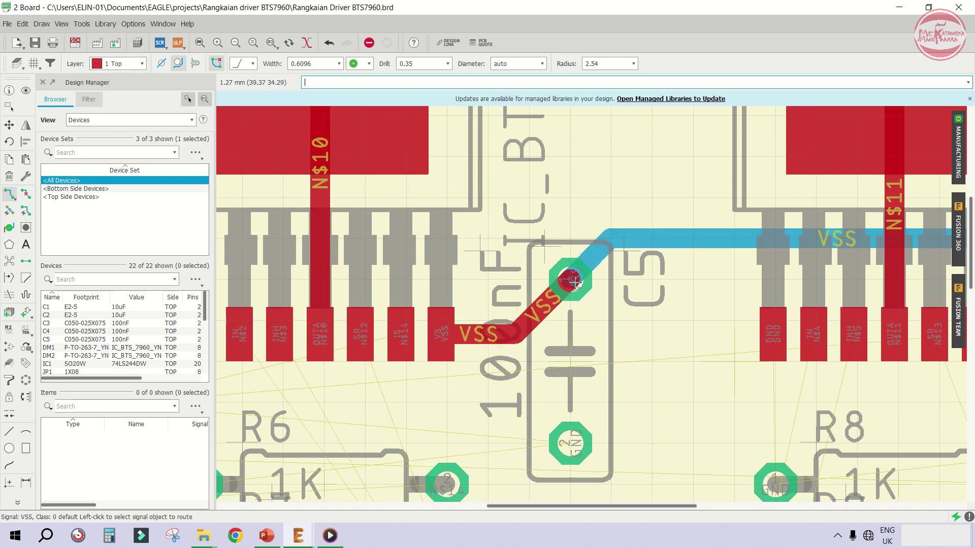
pyautogui.scroll(-3, 569, 287)
pyautogui.scroll(-5, 565, 315)
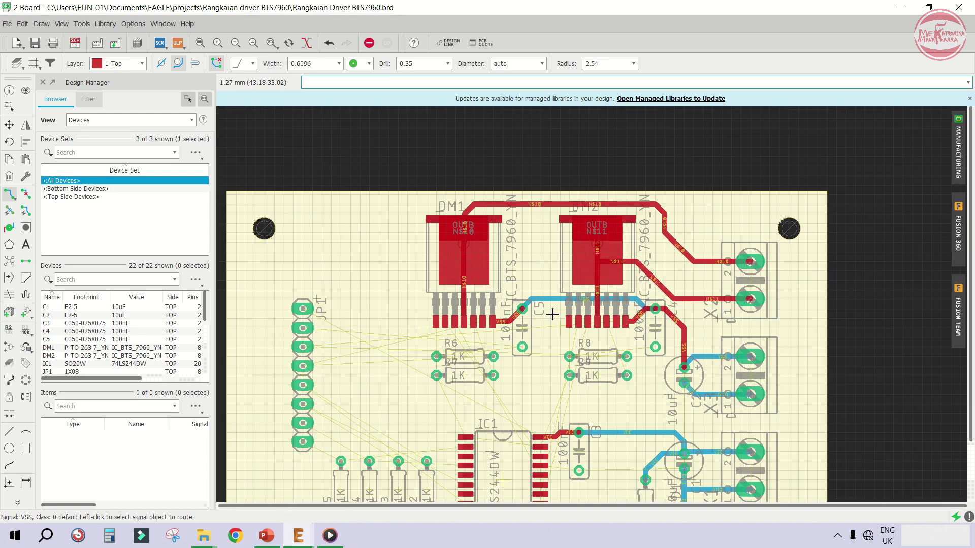
# Move resistors R7 and R9 down by one 1.27 mm grid step, away from R6 and R8
pyautogui.scroll(3, 514, 404)
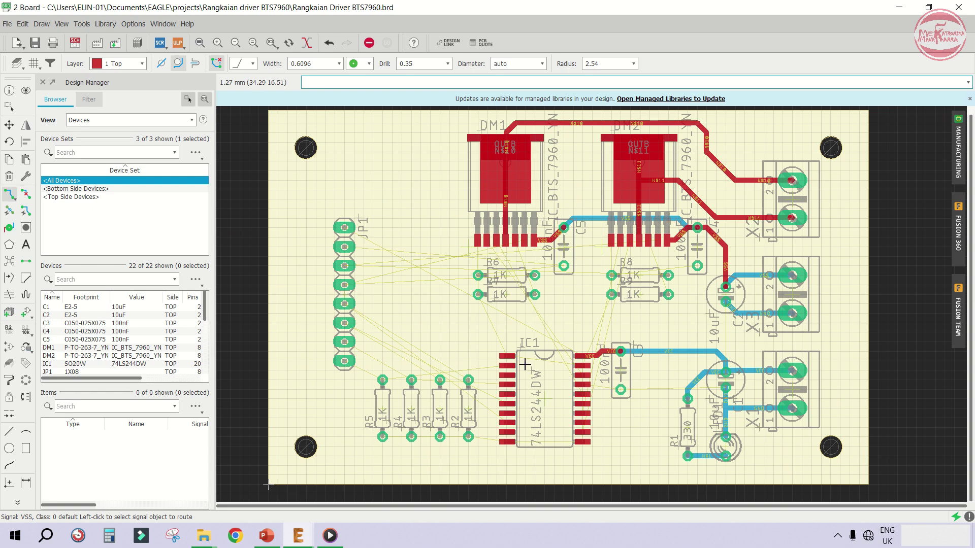
pyautogui.click(9, 126)
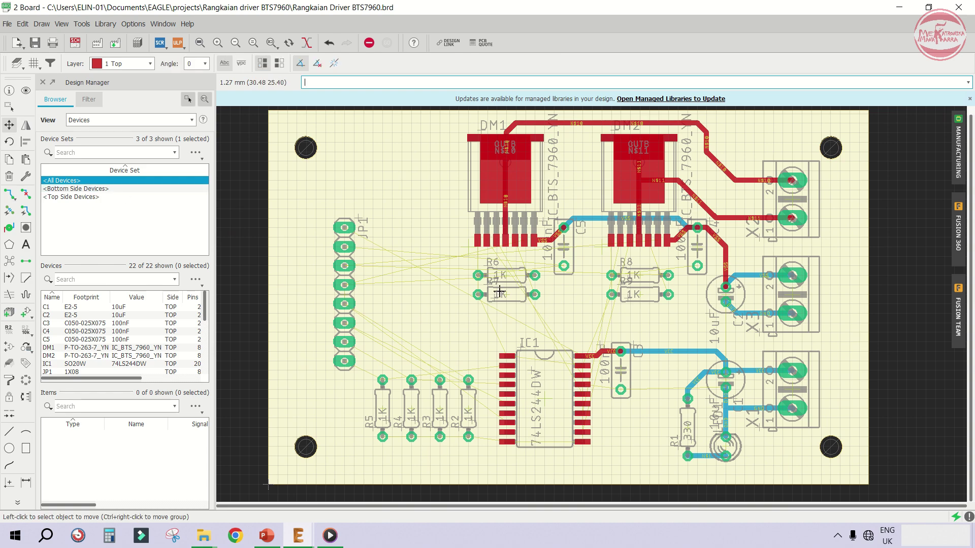
pyautogui.scroll(2, 495, 269)
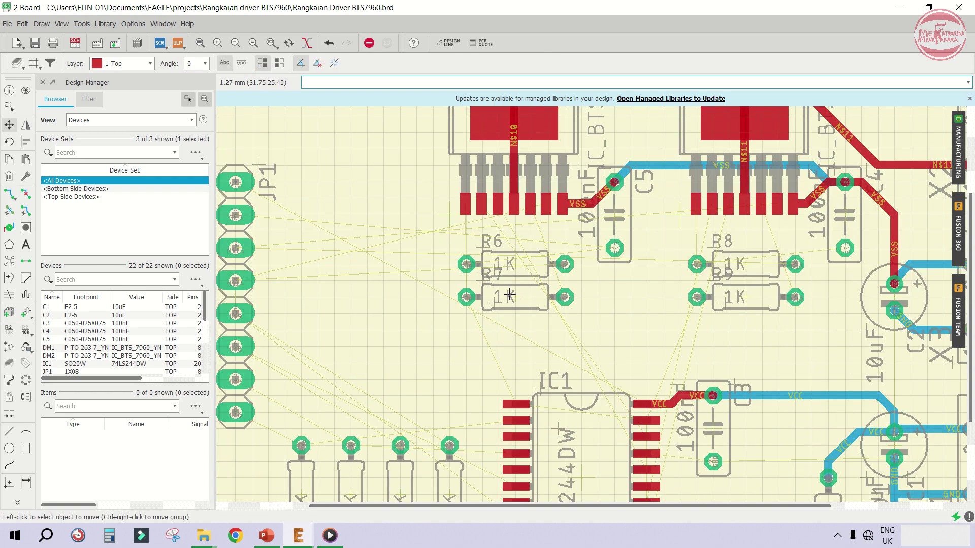
pyautogui.click(745, 299)
pyautogui.click(746, 311)
pyautogui.scroll(-1, 514, 306)
pyautogui.scroll(-2, 514, 305)
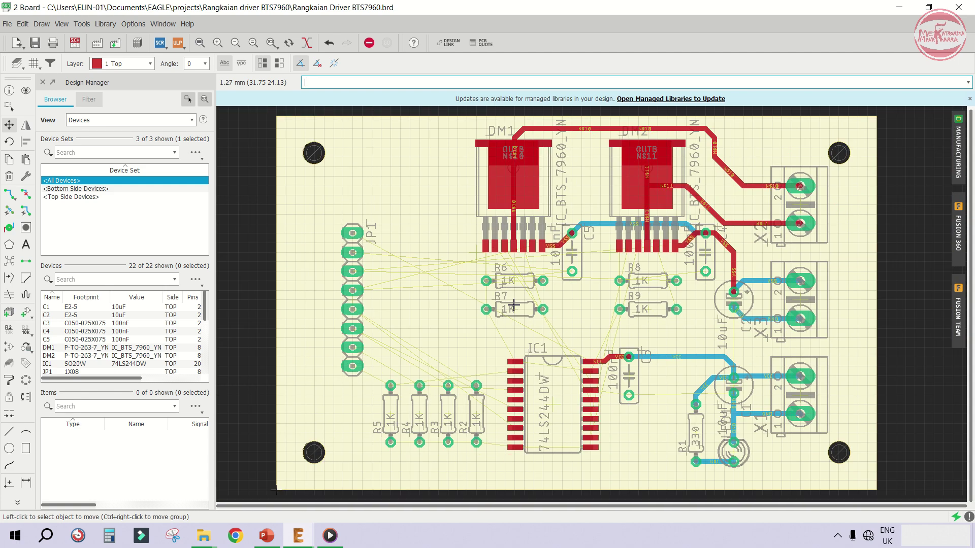
pyautogui.scroll(1, 476, 370)
pyautogui.scroll(-1, 495, 371)
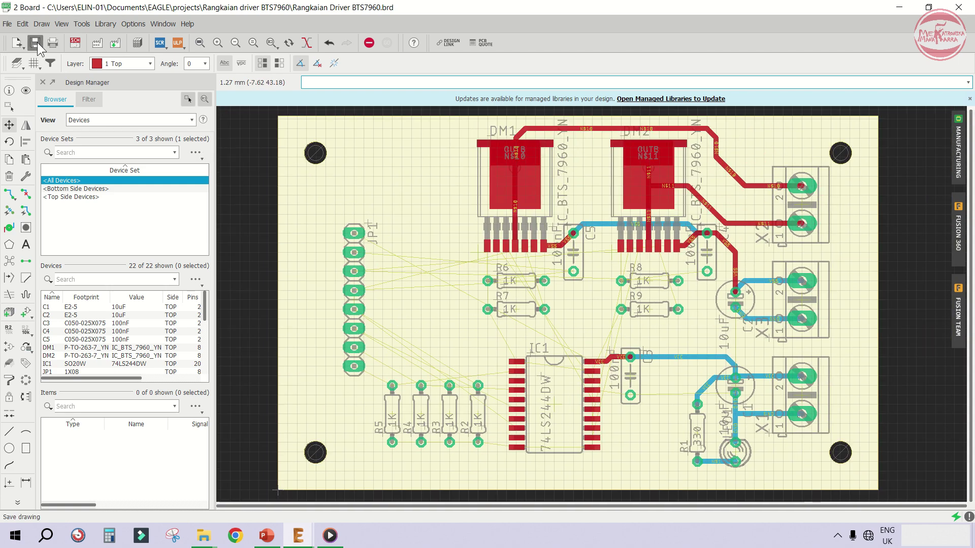
pyautogui.click(199, 42)
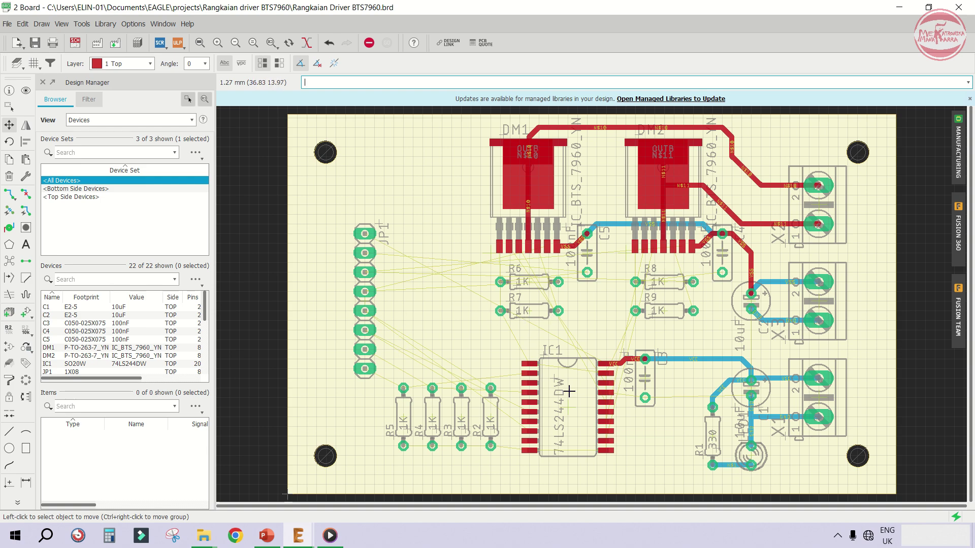
pyautogui.scroll(1, 569, 391)
pyautogui.scroll(1, 568, 391)
pyautogui.scroll(-3, 518, 402)
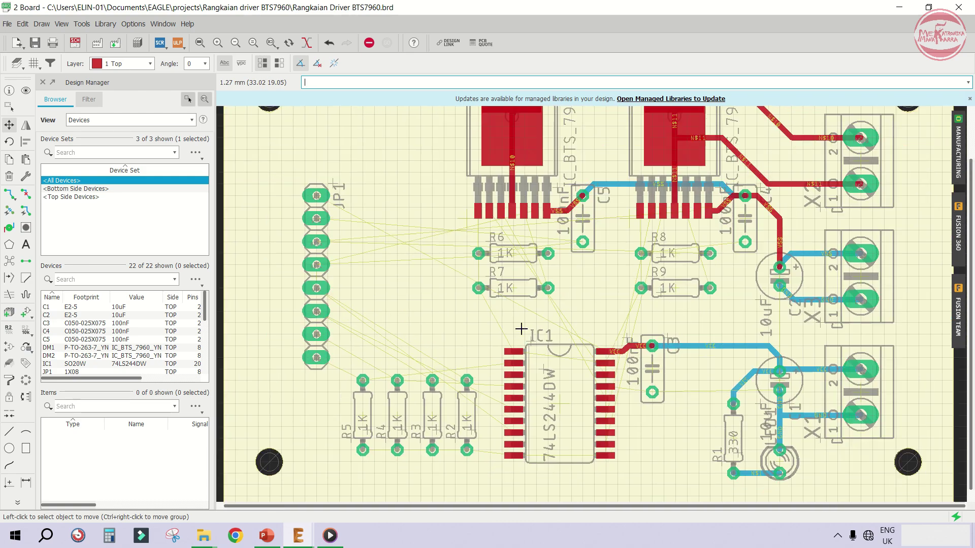
pyautogui.scroll(1, 531, 304)
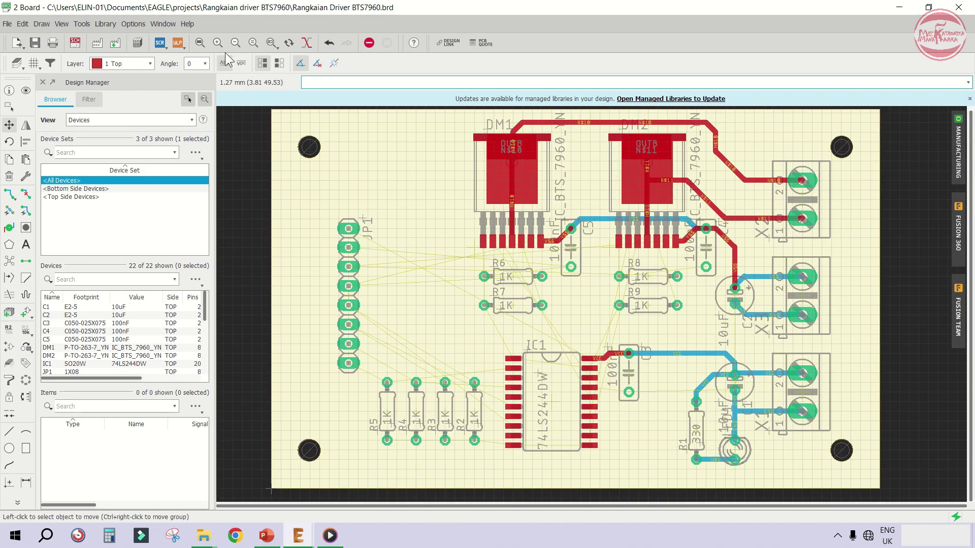
# Change the board's grid unit to mil and set the grid size to 12.5 mil
pyautogui.click(84, 25)
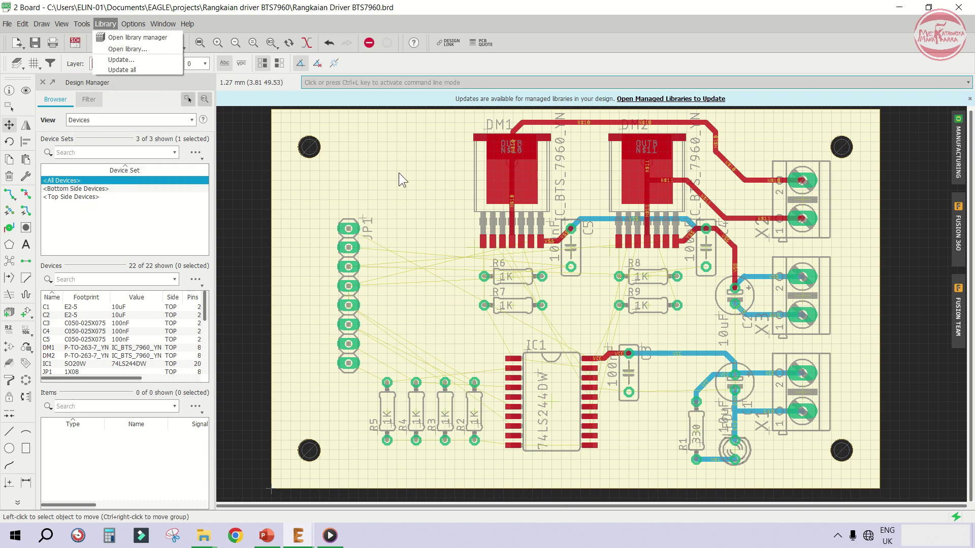
pyautogui.click(32, 64)
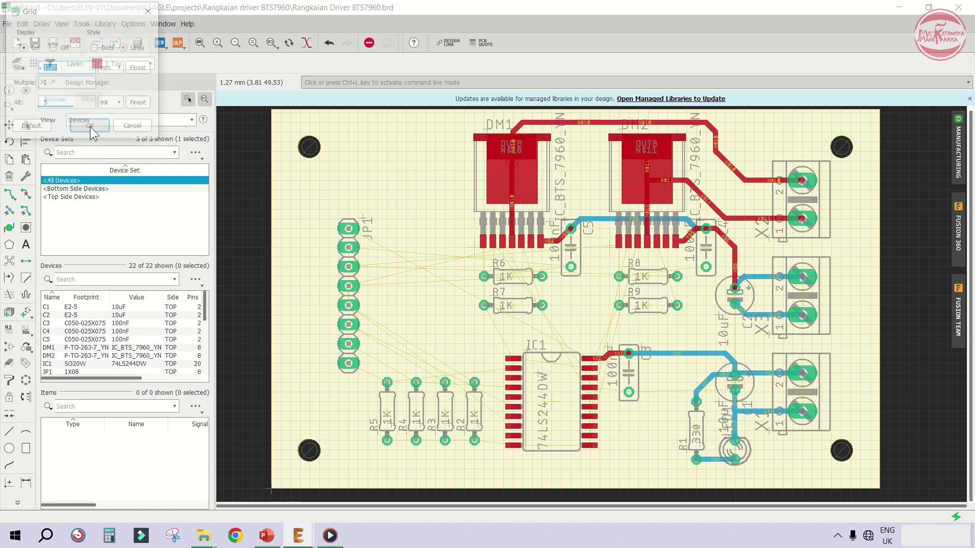
pyautogui.click(111, 68)
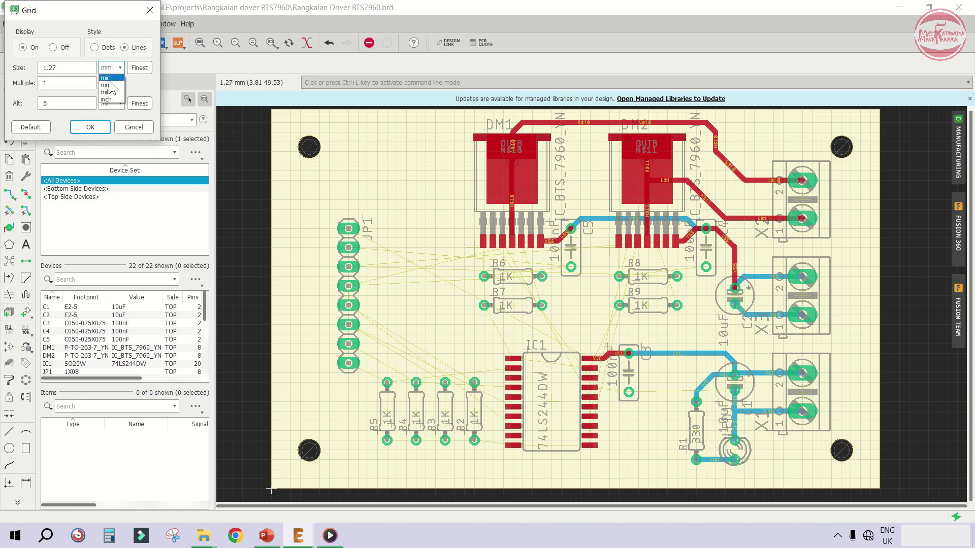
pyautogui.click(112, 92)
pyautogui.moveTo(80, 69); pyautogui.dragTo(10, 71)
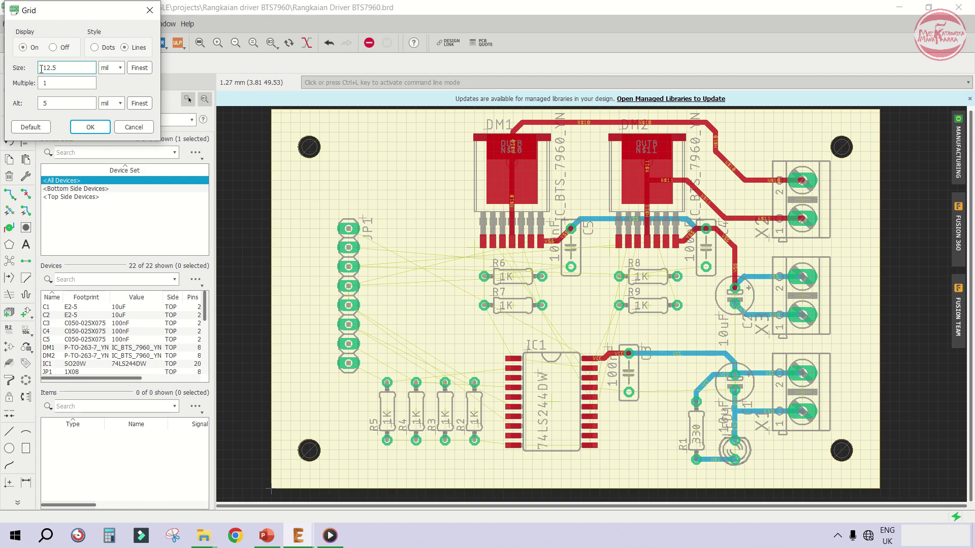
pyautogui.click(91, 127)
pyautogui.scroll(6, 355, 254)
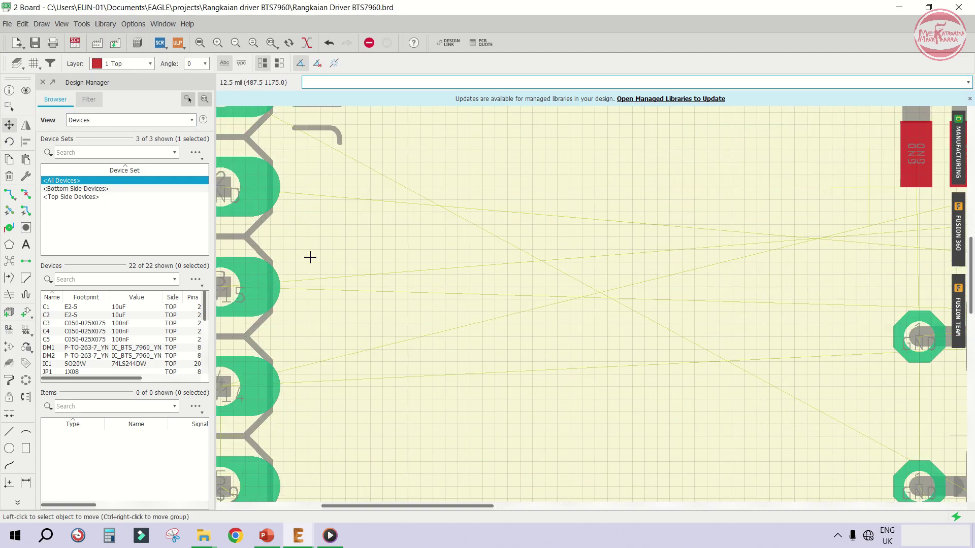
pyautogui.scroll(2, 299, 274)
pyautogui.scroll(-4, 450, 279)
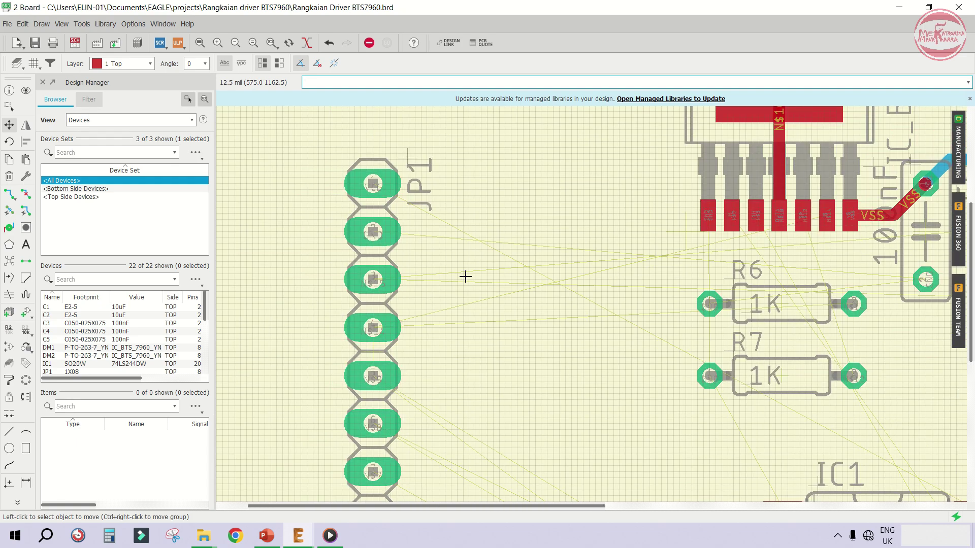
pyautogui.scroll(3, 642, 307)
pyautogui.scroll(-8, 635, 306)
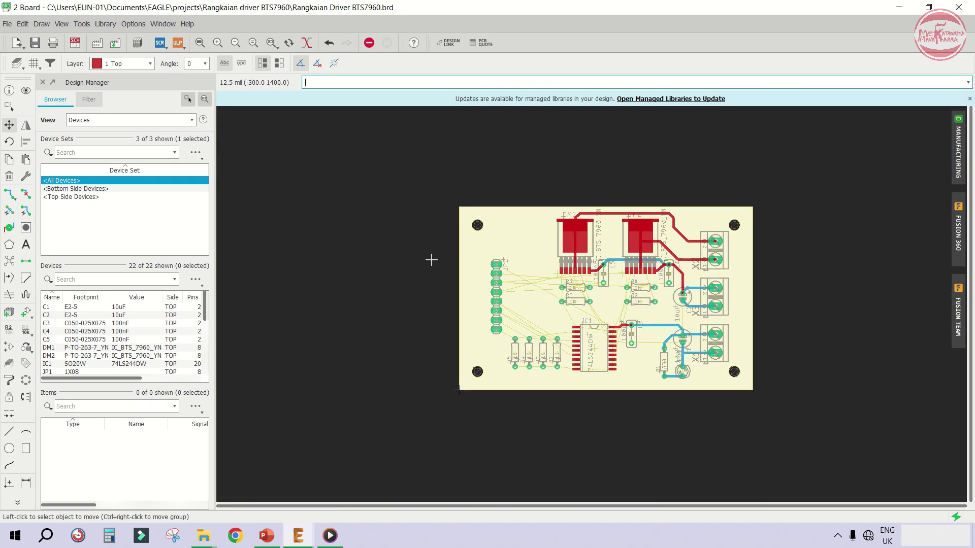
pyautogui.scroll(3, 616, 281)
pyautogui.click(200, 43)
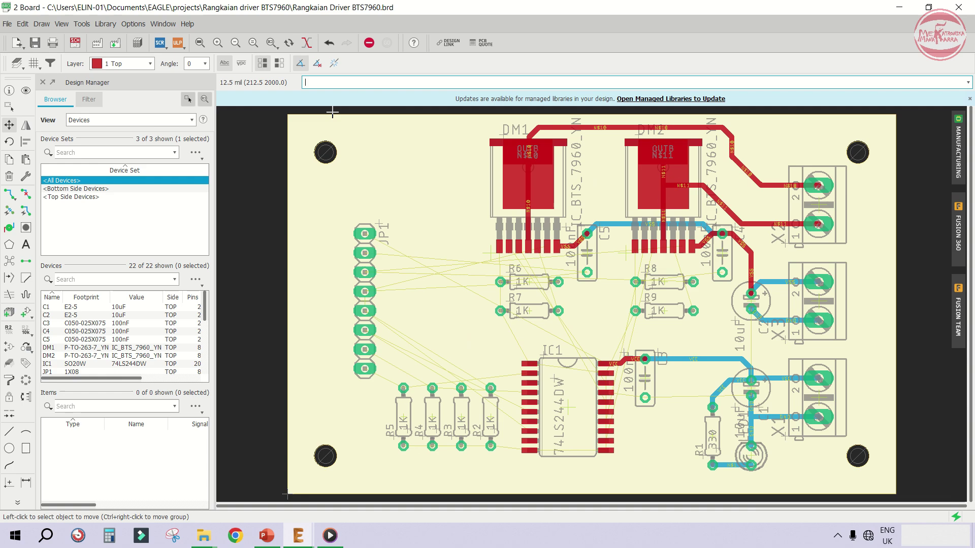
# Set up the Autorouter with preferred direction * for the Top and Bottom layers and Medium effort
pyautogui.click(89, 25)
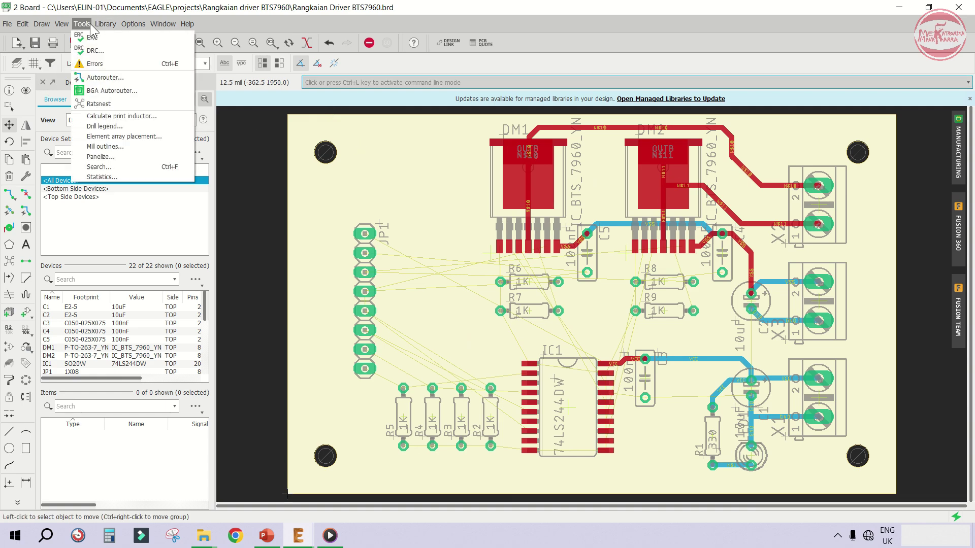
pyautogui.click(125, 77)
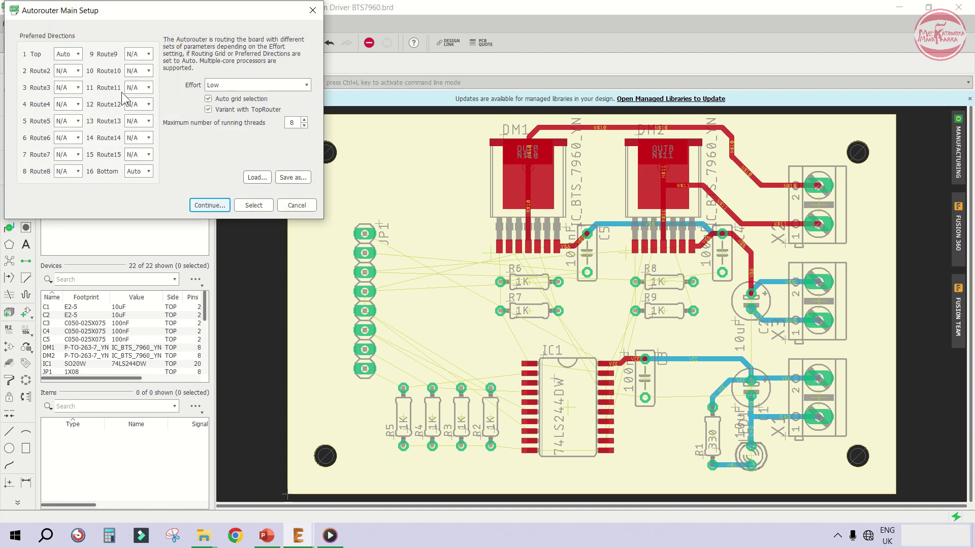
pyautogui.click(64, 58)
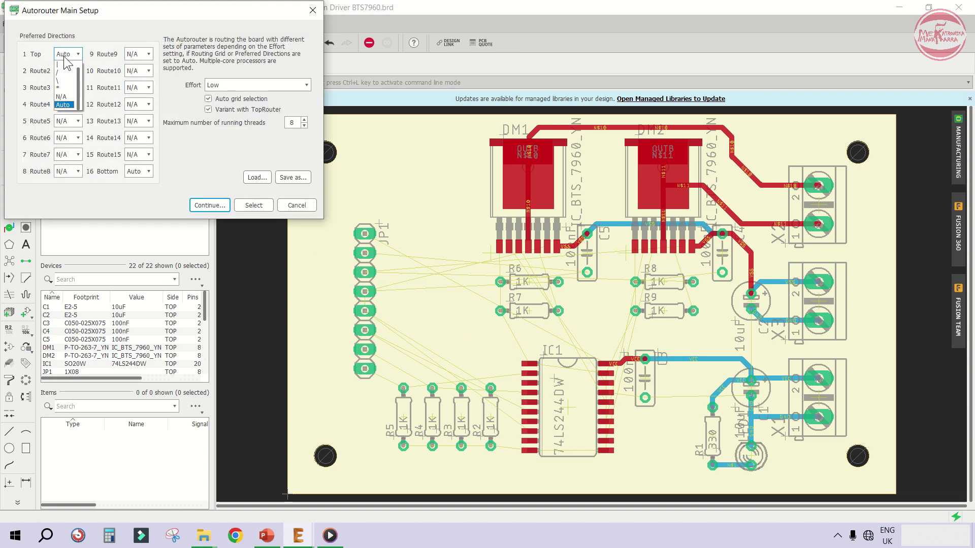
pyautogui.click(63, 87)
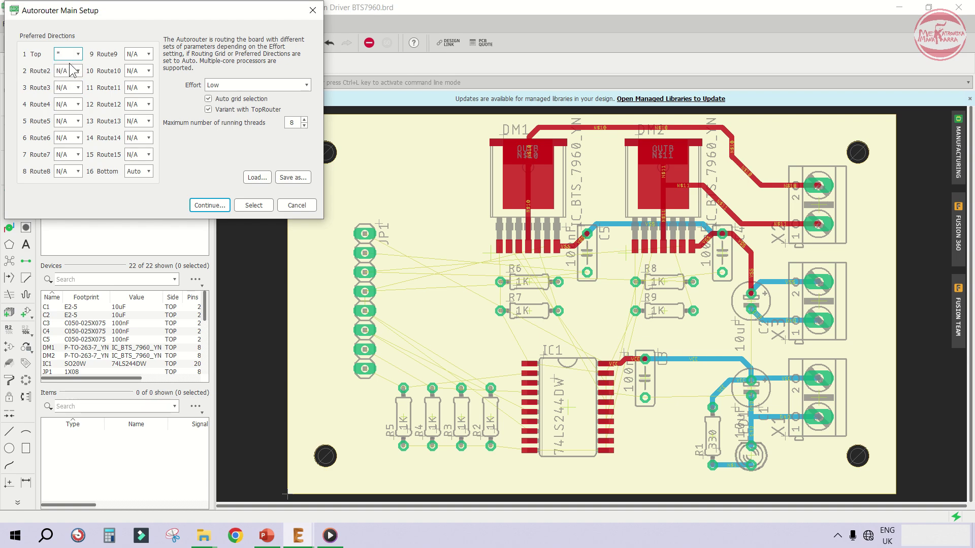
pyautogui.click(139, 174)
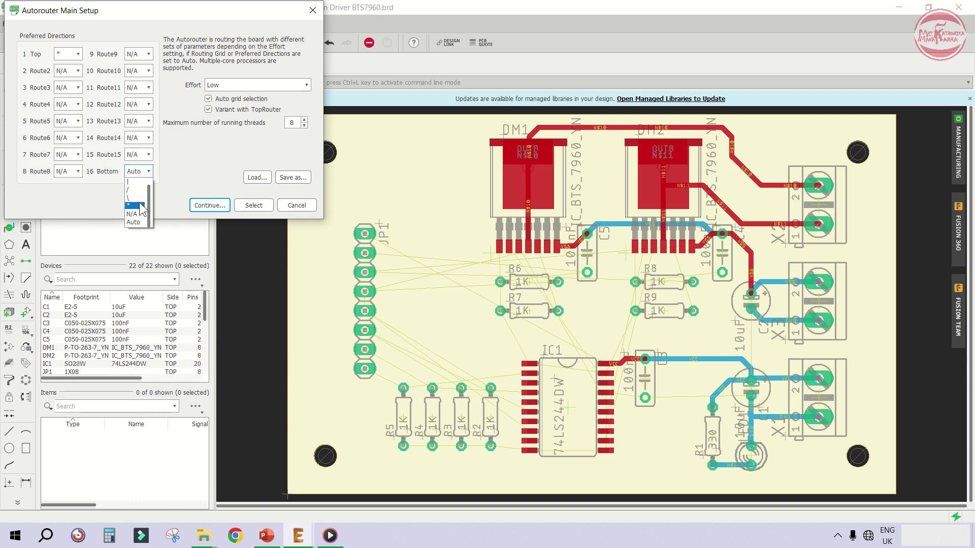
pyautogui.click(230, 84)
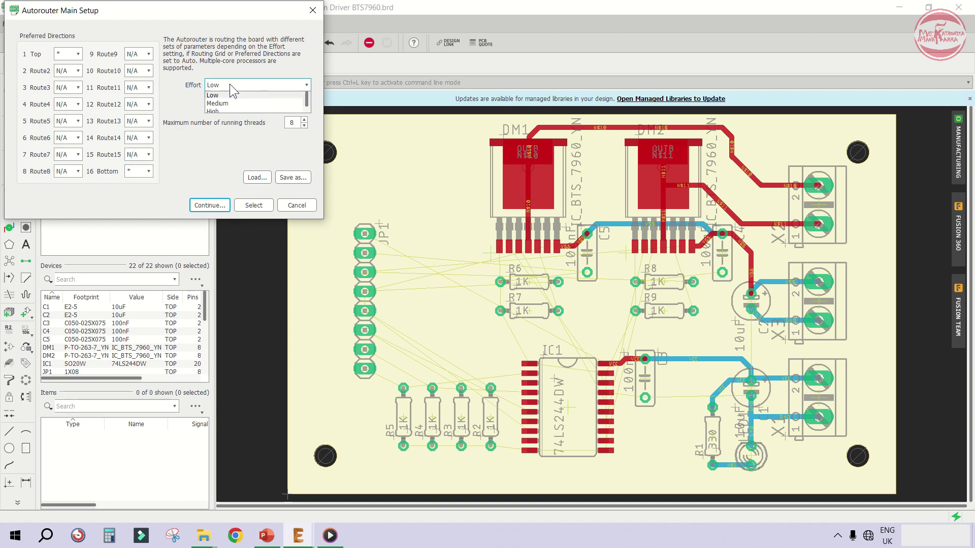
pyautogui.click(233, 103)
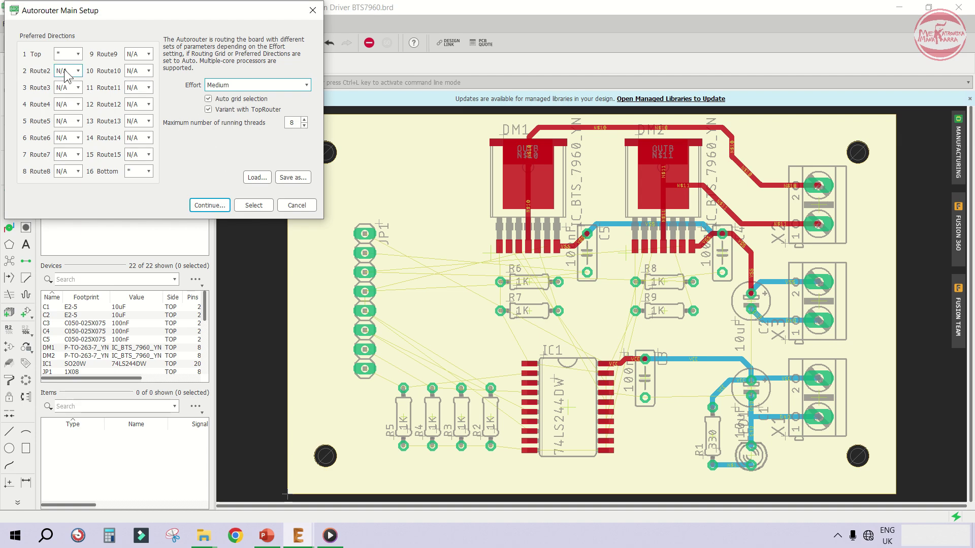
# Run the Autorouter, compare the completed routing variants, and finish the job with variant 1 (TopRouter)
pyautogui.click(218, 206)
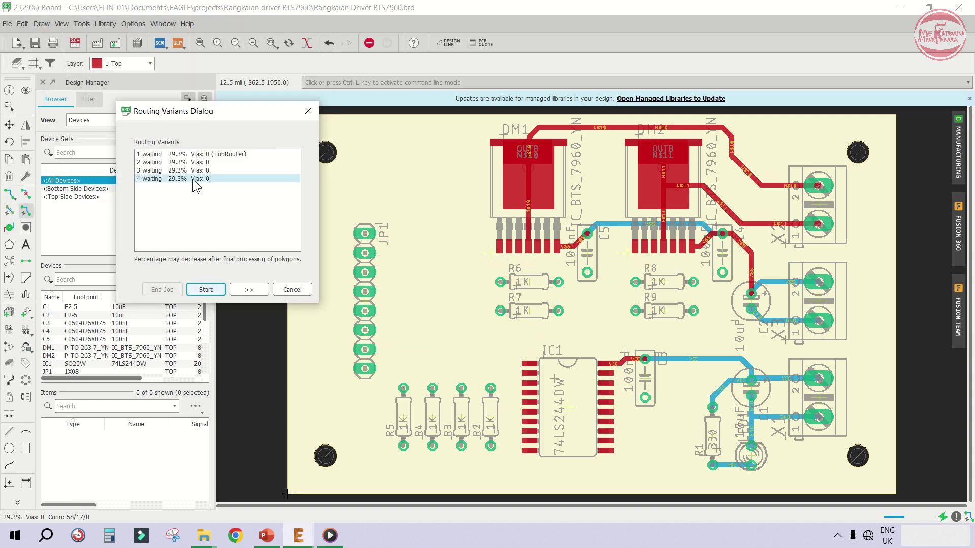
pyautogui.click(207, 289)
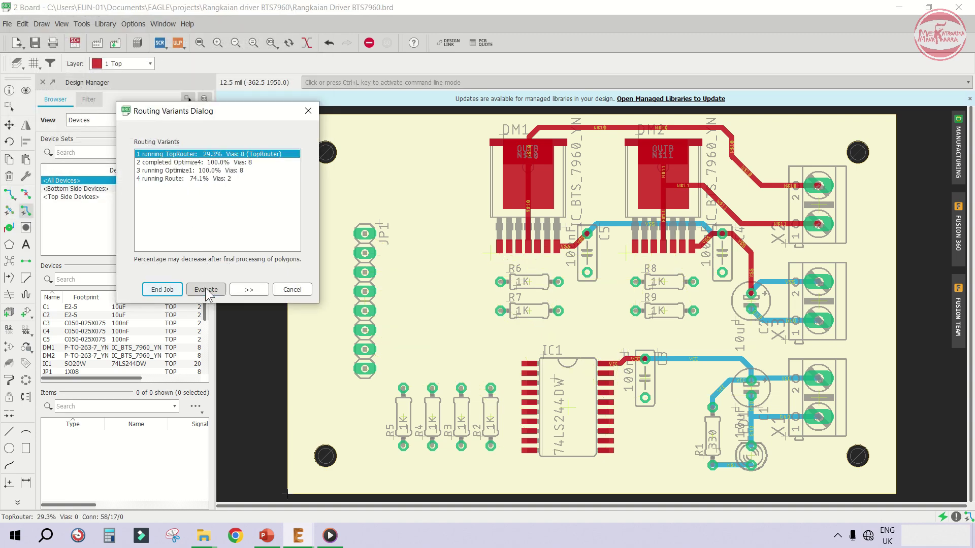
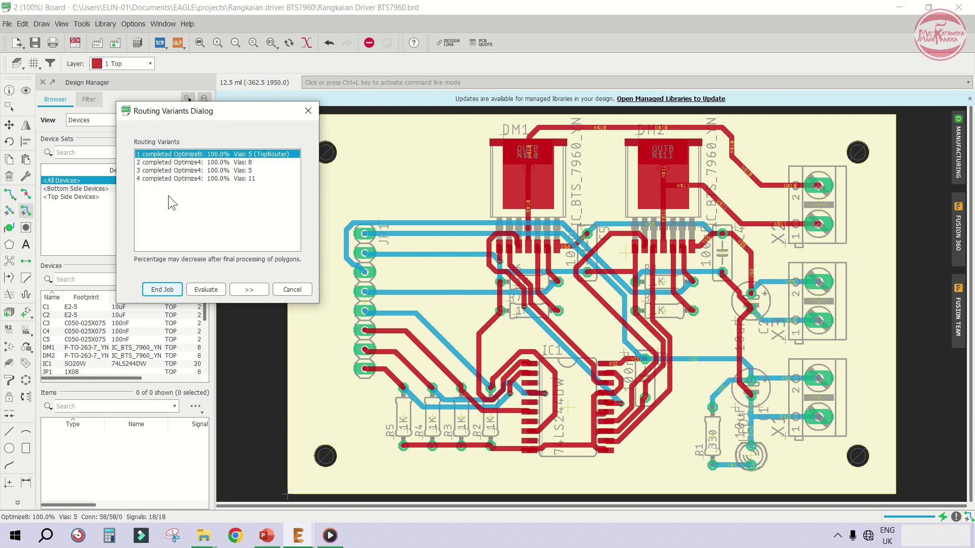
pyautogui.click(169, 178)
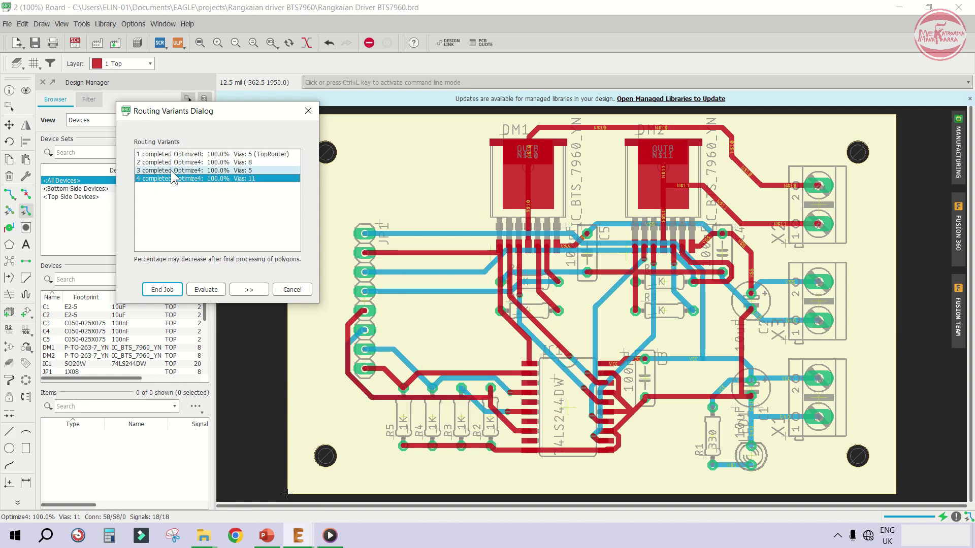
pyautogui.click(171, 170)
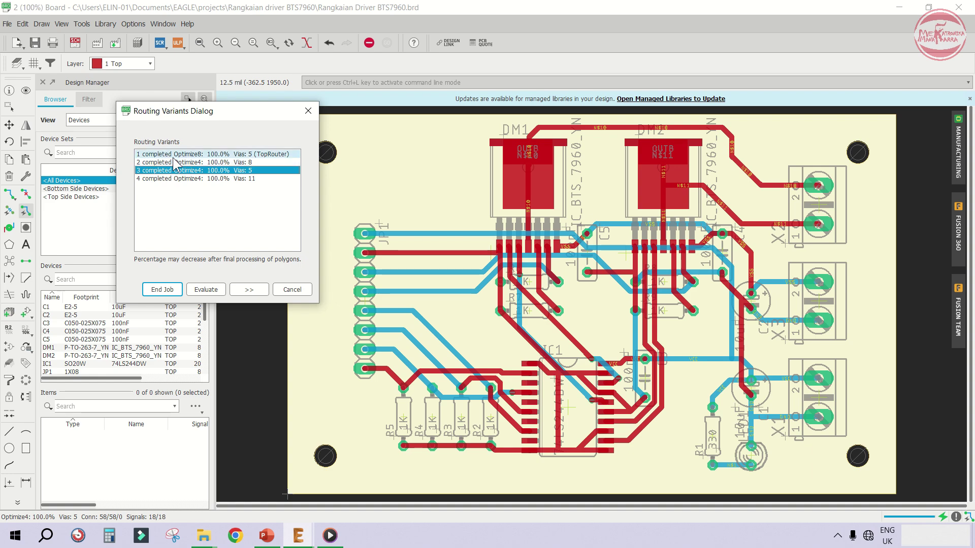
pyautogui.click(175, 155)
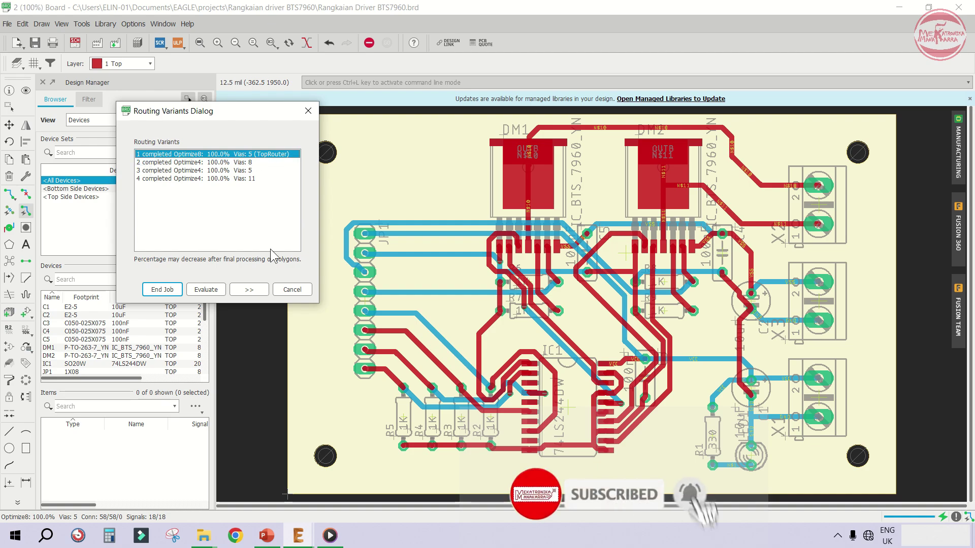
pyautogui.click(161, 290)
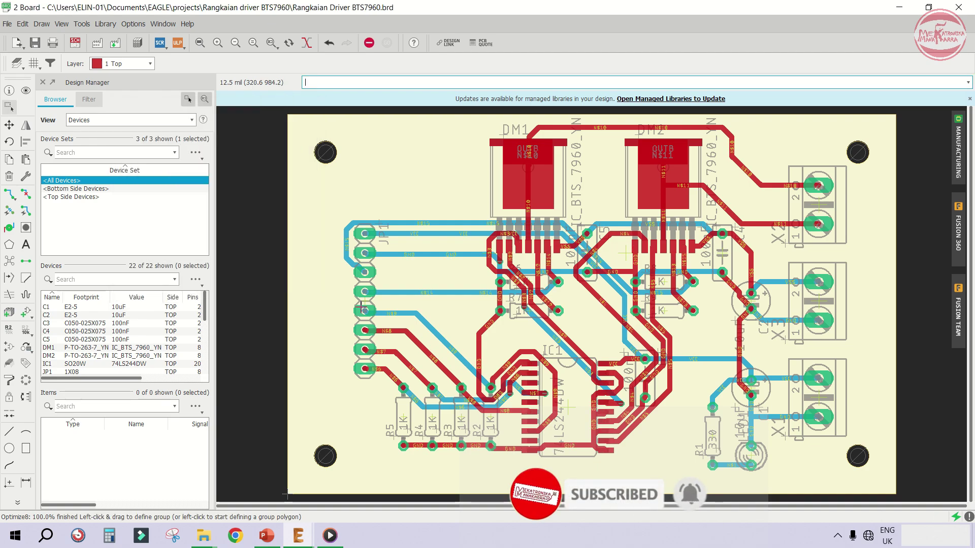
# Examine the autorouted traces around header JP1, the resistors, IC1 and both motor drivers
pyautogui.scroll(2, 494, 434)
pyautogui.scroll(-3, 449, 403)
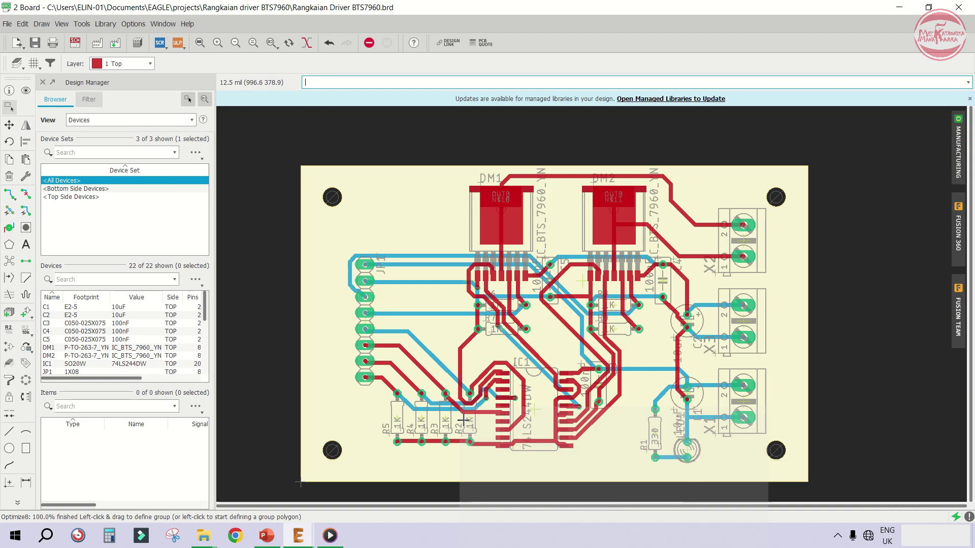
pyautogui.scroll(2, 729, 254)
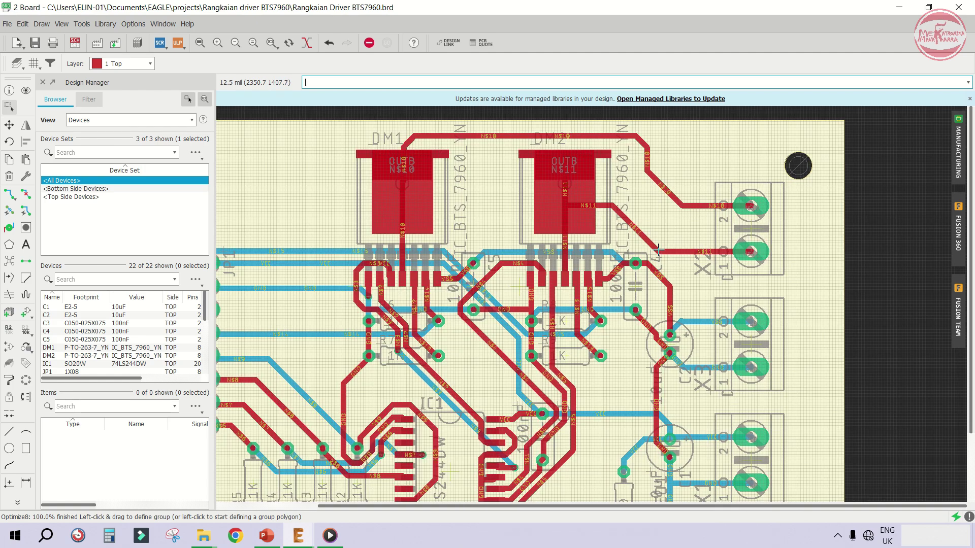
pyautogui.scroll(-1, 670, 300)
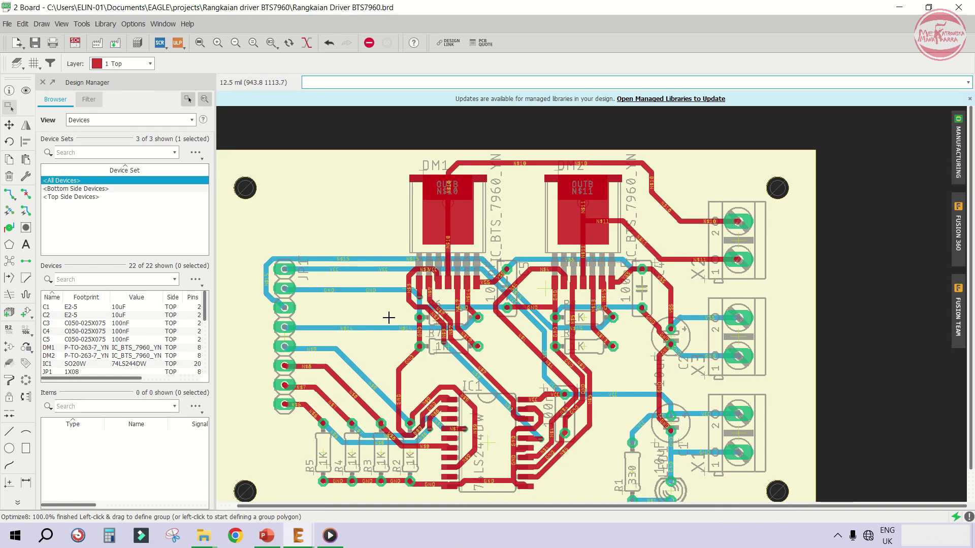
pyautogui.scroll(2, 408, 462)
pyautogui.scroll(2, 409, 451)
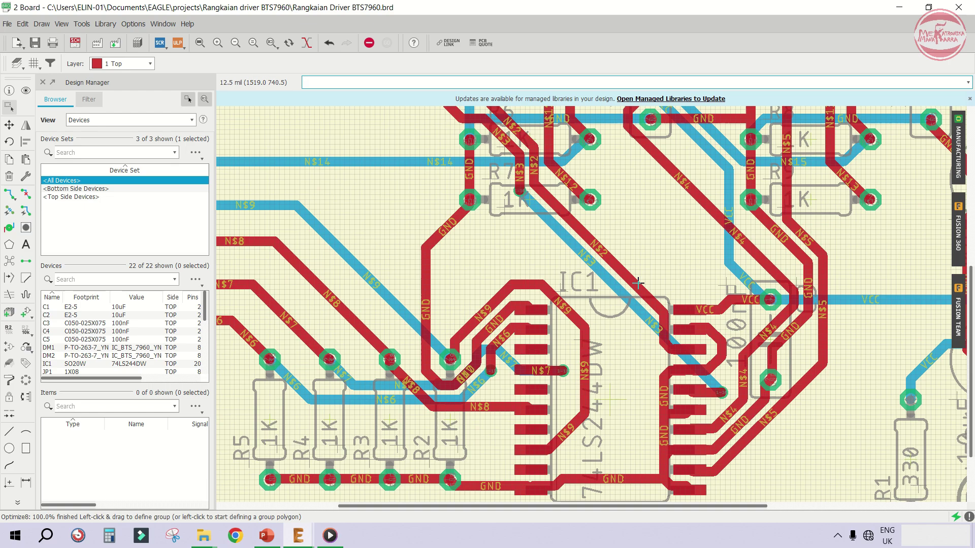
pyautogui.scroll(1, 526, 351)
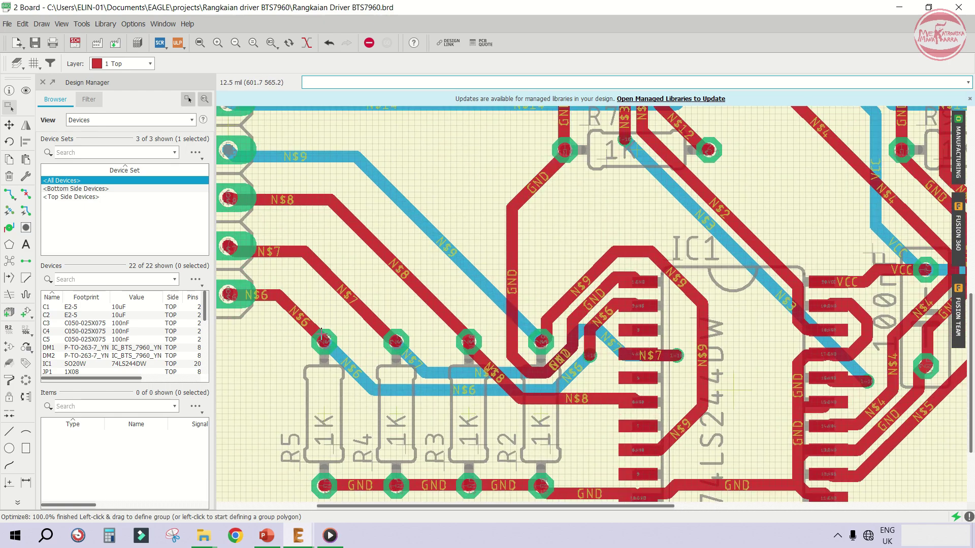
pyautogui.scroll(2, 375, 335)
pyautogui.scroll(2, 395, 343)
pyautogui.scroll(-1, 406, 346)
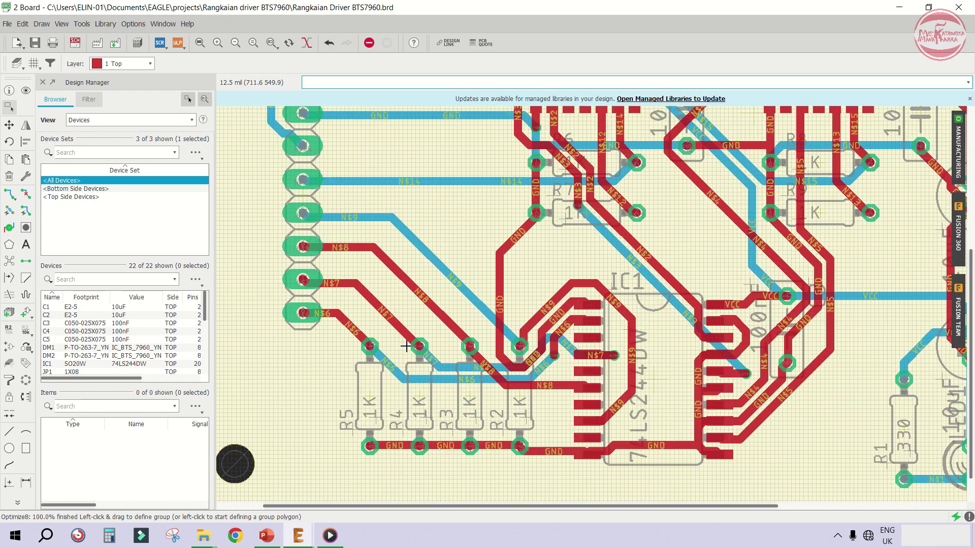
pyautogui.scroll(-2, 455, 205)
pyautogui.scroll(2, 431, 188)
pyautogui.scroll(-2, 331, 137)
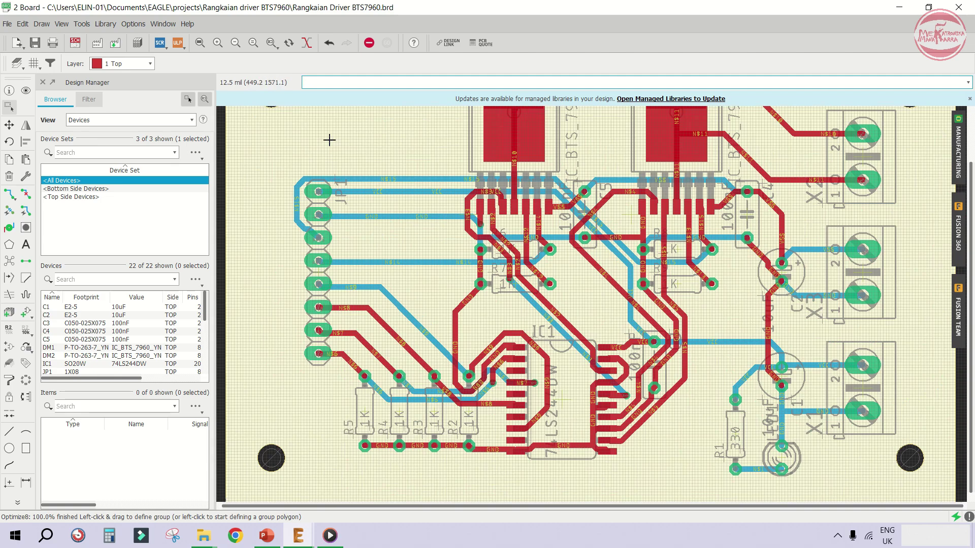
pyautogui.scroll(3, 320, 182)
pyautogui.scroll(1, 319, 181)
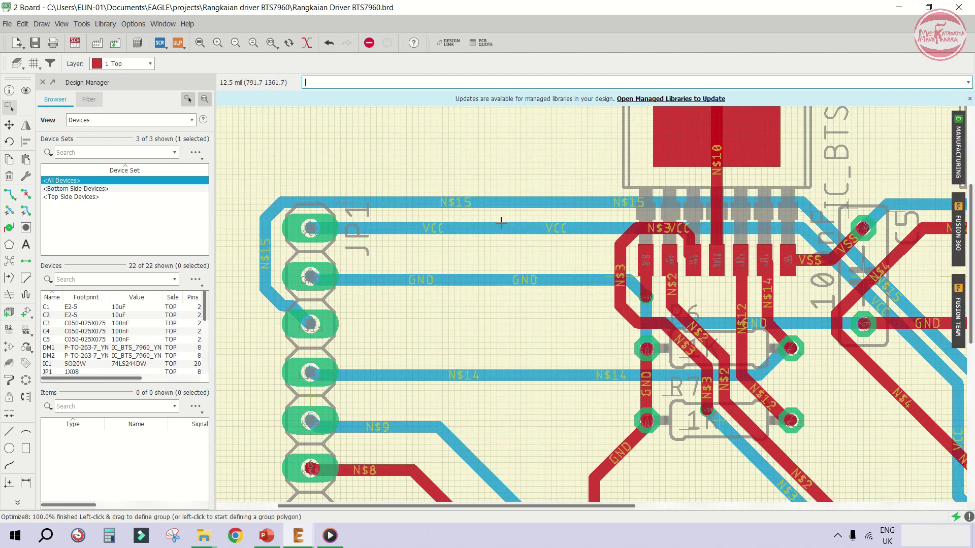
pyautogui.scroll(-1, 276, 253)
pyautogui.scroll(1, 290, 296)
pyautogui.scroll(2, 297, 305)
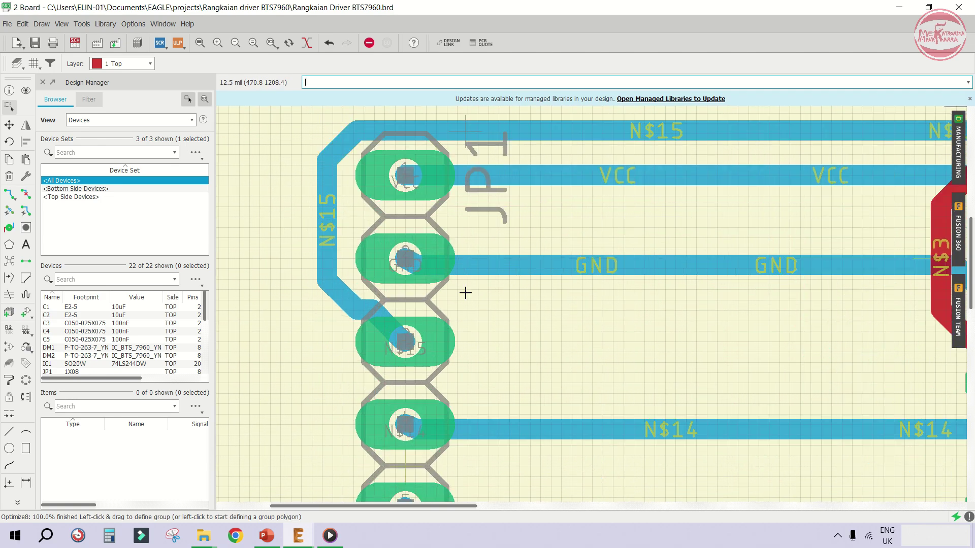
# Reshape the N$15 track beside JP1 so it runs straight down and horizontally into the header's third pad
pyautogui.scroll(3, 298, 314)
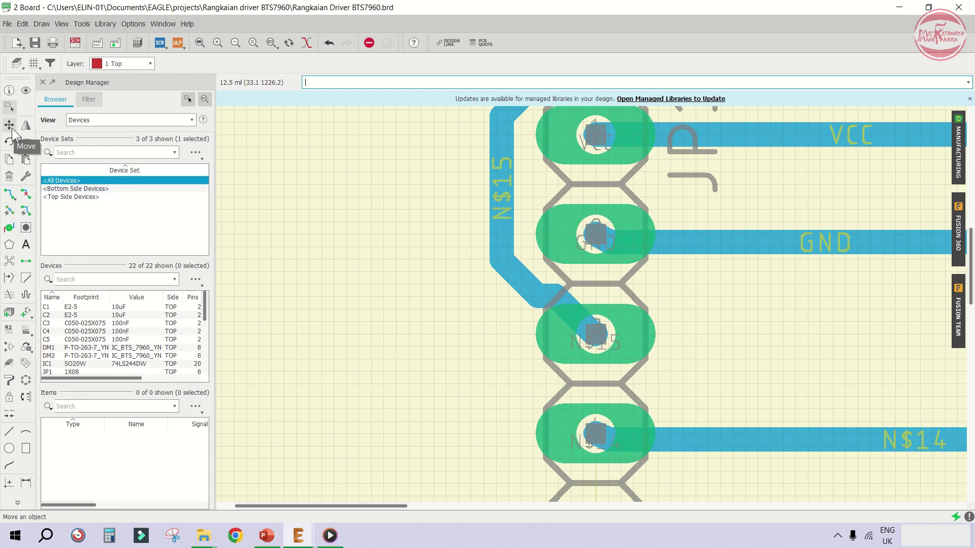
pyautogui.scroll(1, 524, 332)
pyautogui.click(588, 299)
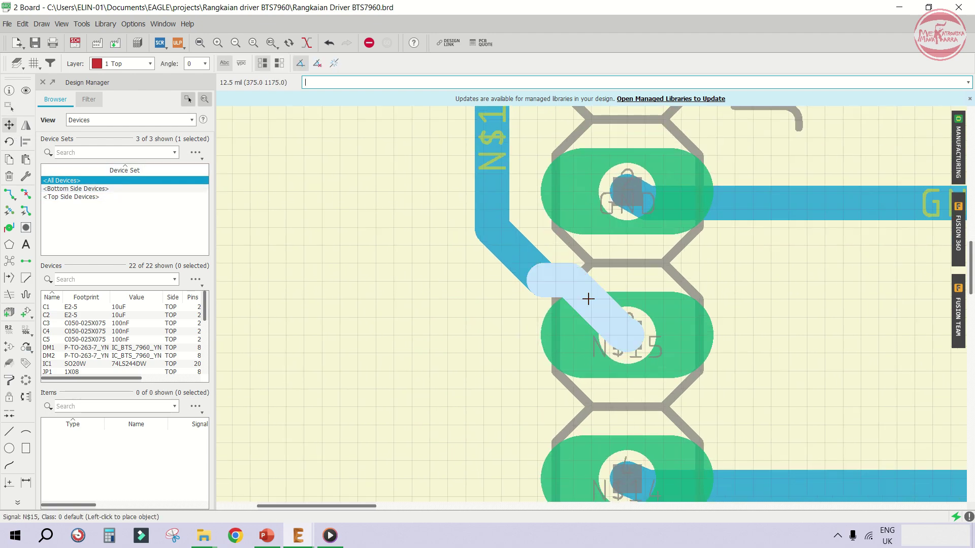
pyautogui.click(538, 327)
pyautogui.click(530, 273)
pyautogui.click(472, 329)
pyautogui.click(539, 291)
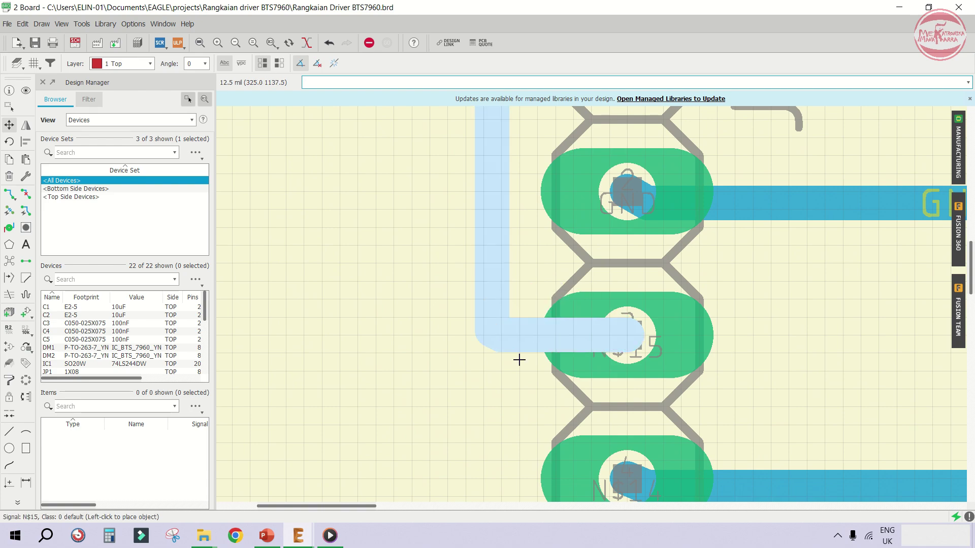
pyautogui.click(535, 347)
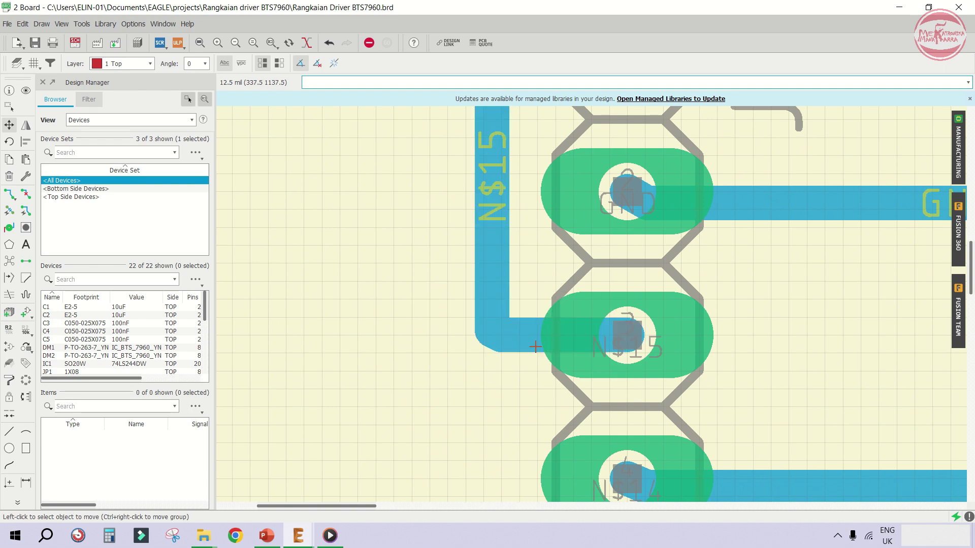
pyautogui.click(491, 340)
pyautogui.click(487, 353)
pyautogui.scroll(-2, 435, 374)
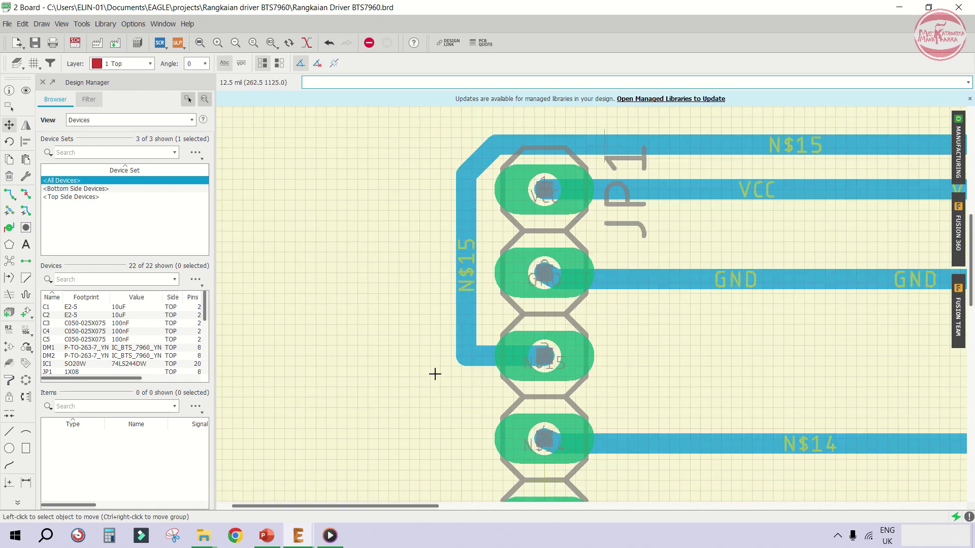
# Miter the lower-left corner of the N$15 track beside JP1 with radius 45
pyautogui.scroll(-2, 429, 244)
pyautogui.scroll(2, 304, 344)
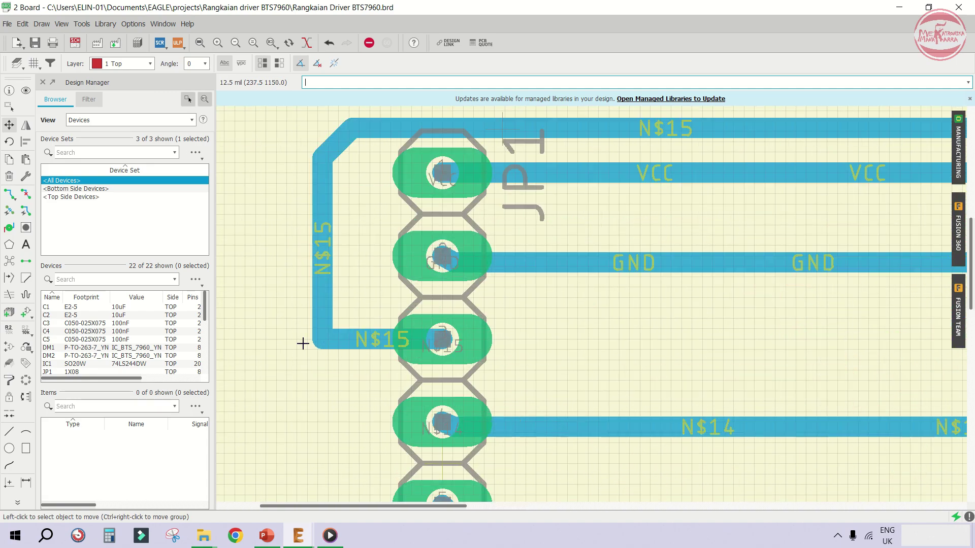
pyautogui.click(26, 278)
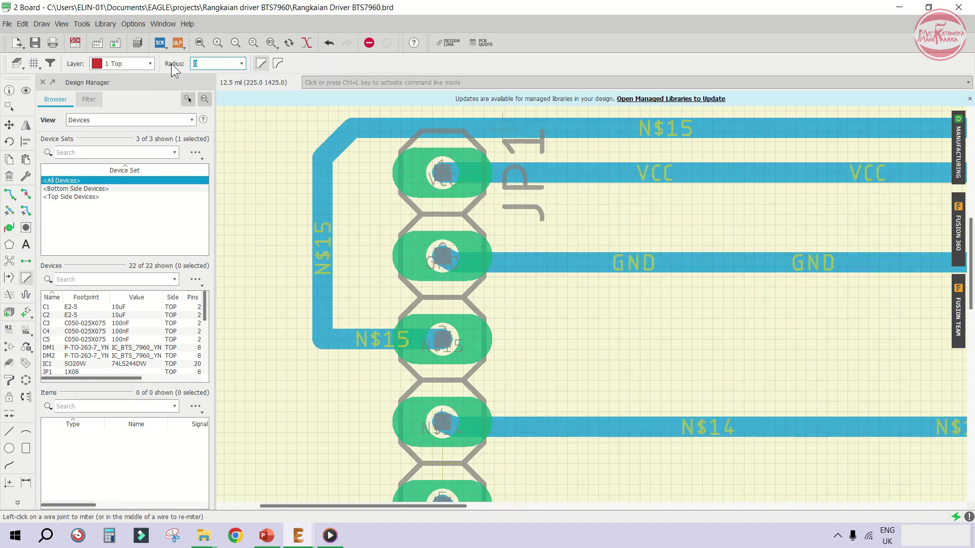
pyautogui.scroll(-2, 336, 325)
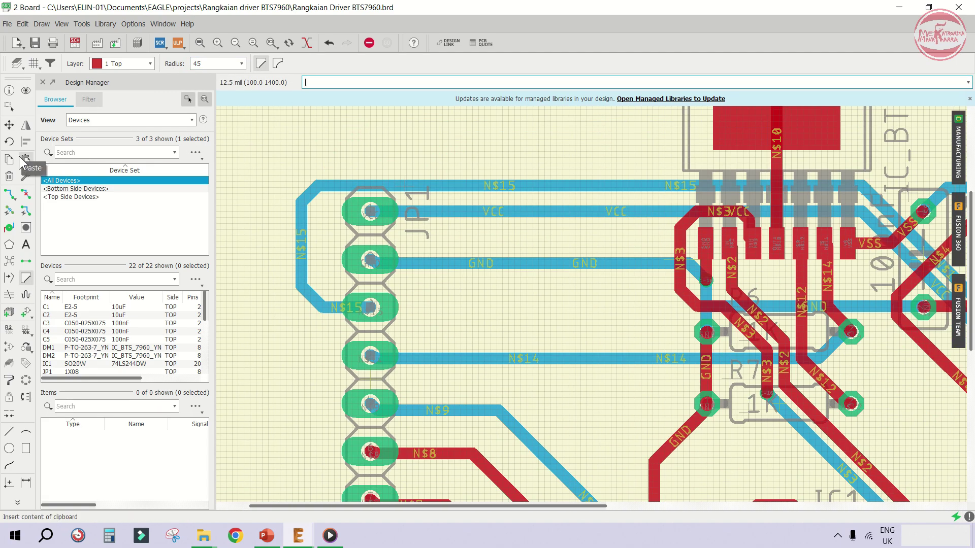
# Move the bends and end segments of the top-layer N$3 track so it enters DM1's INH pad centrally
pyautogui.click(9, 125)
pyautogui.scroll(-1, 414, 216)
pyautogui.scroll(4, 653, 279)
pyautogui.scroll(-1, 653, 278)
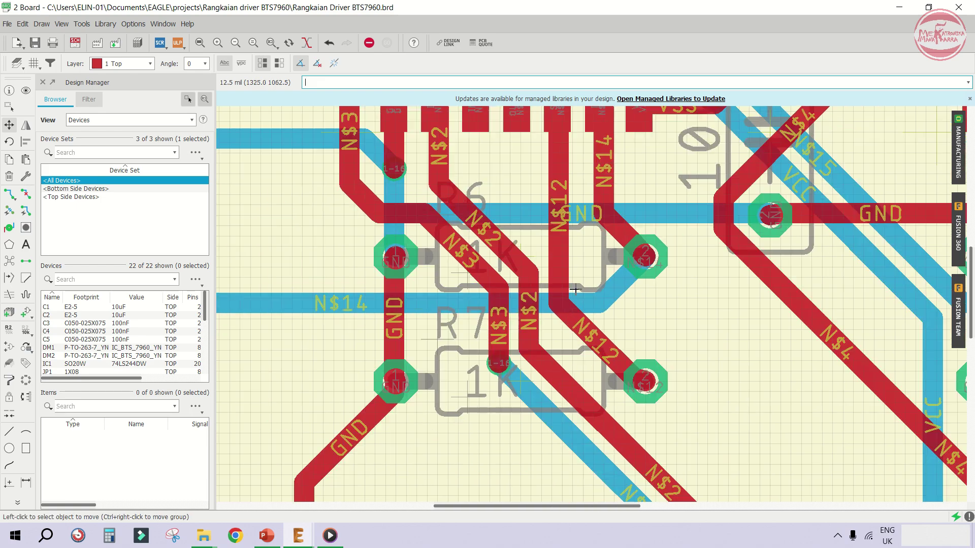
pyautogui.scroll(1, 454, 277)
pyautogui.scroll(-2, 454, 277)
pyautogui.scroll(9, 460, 136)
pyautogui.click(478, 245)
pyautogui.click(500, 253)
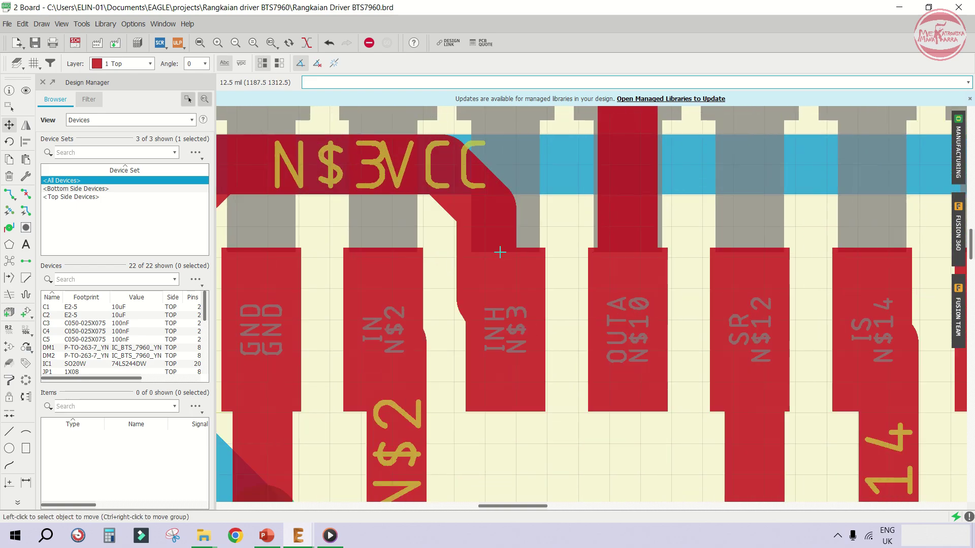
pyautogui.scroll(-3, 513, 267)
pyautogui.click(329, 241)
pyautogui.click(330, 242)
pyautogui.click(416, 214)
pyautogui.click(418, 196)
pyautogui.click(505, 267)
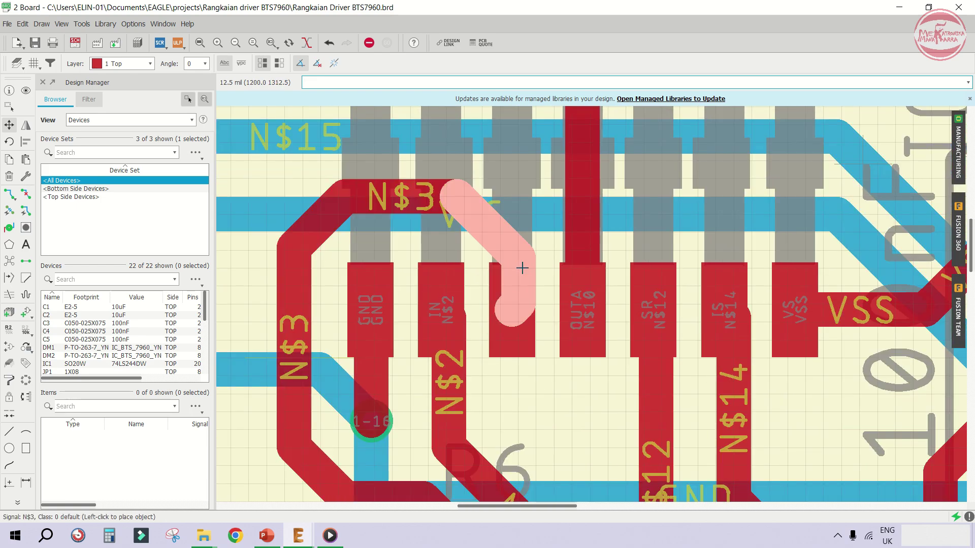
pyautogui.click(522, 268)
# Reroute N$2 straight down from the centre of DM1's IN pad to its diagonal segment, using width 24
pyautogui.click(9, 194)
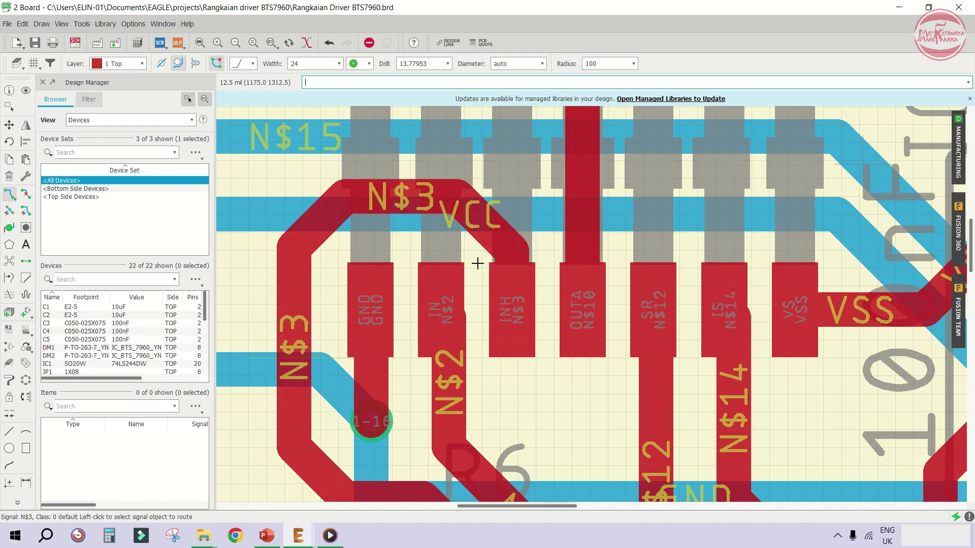
pyautogui.scroll(-1, 406, 322)
pyautogui.scroll(-2, 407, 322)
pyautogui.scroll(3, 416, 335)
pyautogui.click(427, 354)
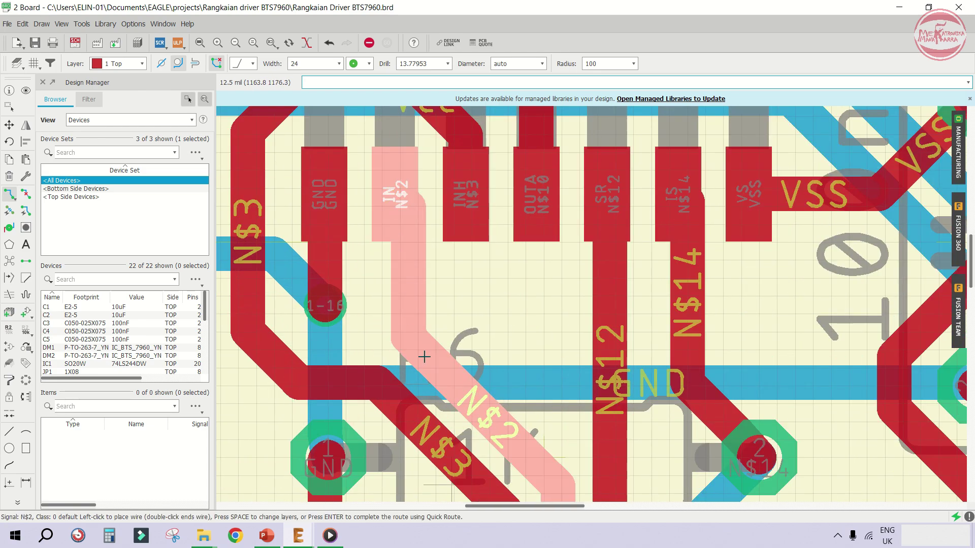
pyautogui.click(415, 354)
# Reroute N$14 on the top layer from the centre of DM1's IS pad to R6's right-hand pad
pyautogui.scroll(-3, 463, 309)
pyautogui.scroll(1, 532, 292)
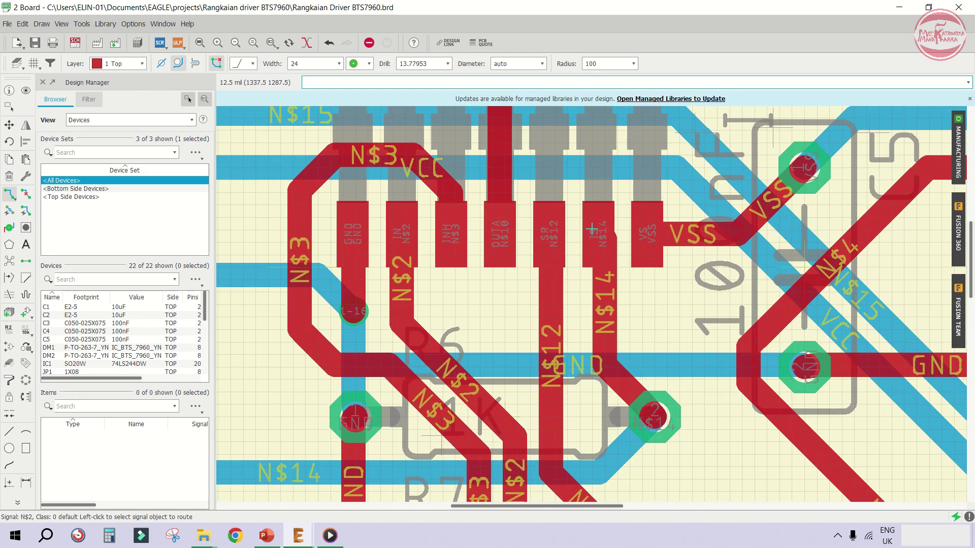
pyautogui.click(600, 236)
pyautogui.click(649, 401)
pyautogui.scroll(-2, 508, 355)
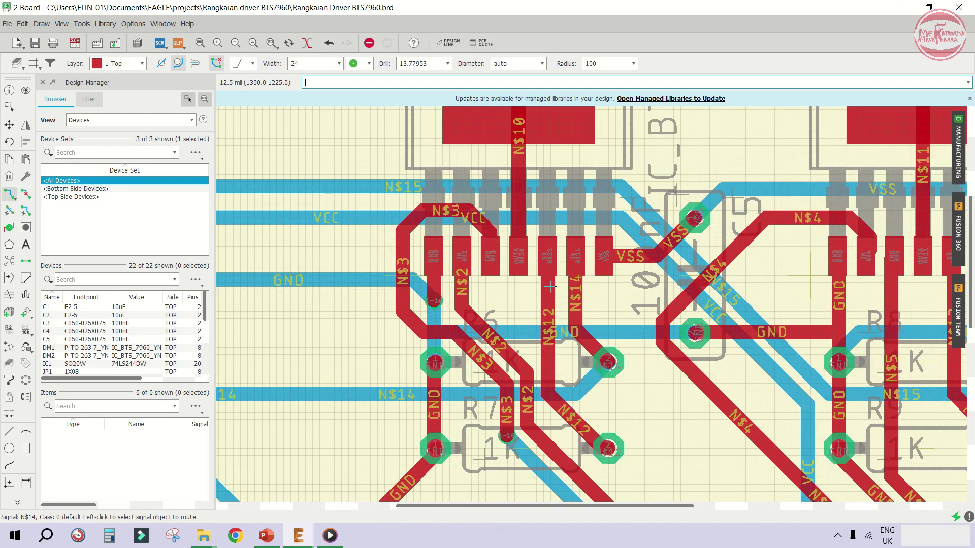
# Move the N$3 via out of R7's body to just below the resistor
pyautogui.scroll(1, 482, 346)
pyautogui.scroll(-1, 452, 335)
pyautogui.scroll(1, 453, 335)
pyautogui.scroll(-3, 376, 224)
pyautogui.scroll(4, 401, 289)
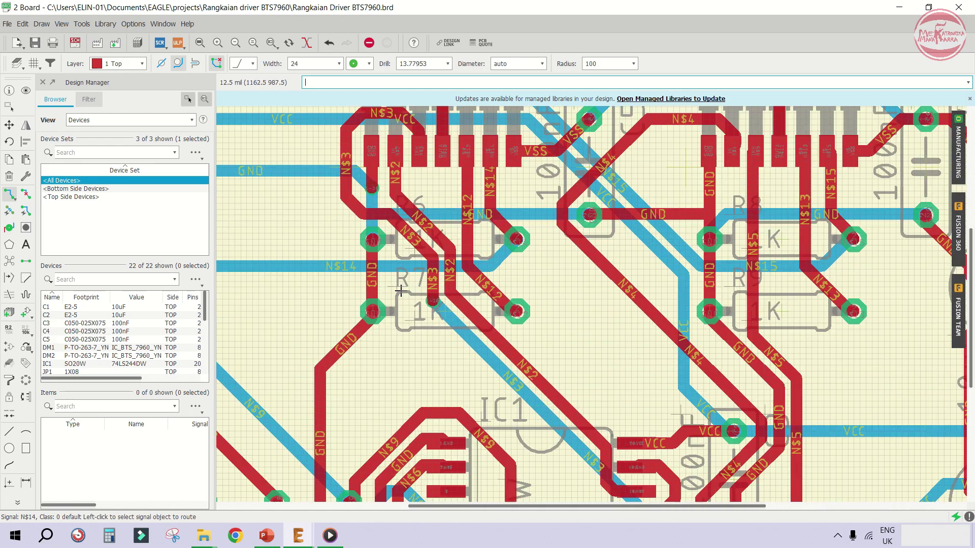
pyautogui.scroll(-5, 297, 246)
pyautogui.scroll(2, 411, 329)
pyautogui.scroll(2, 356, 294)
pyautogui.click(9, 125)
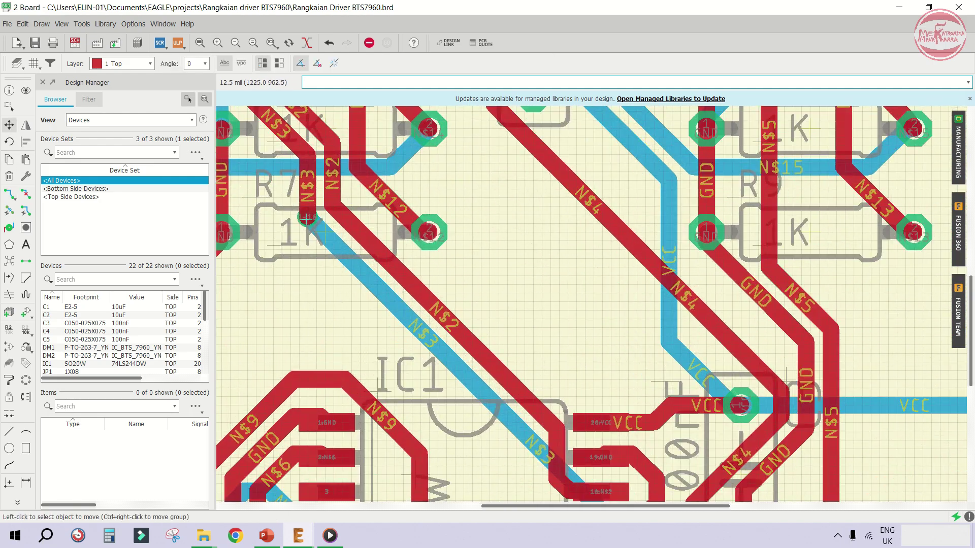
pyautogui.click(305, 219)
pyautogui.click(286, 294)
# Rip up the top-layer N$3 segment between IC1's pad 16 and its via
pyautogui.scroll(-3, 305, 266)
pyautogui.scroll(12, 457, 420)
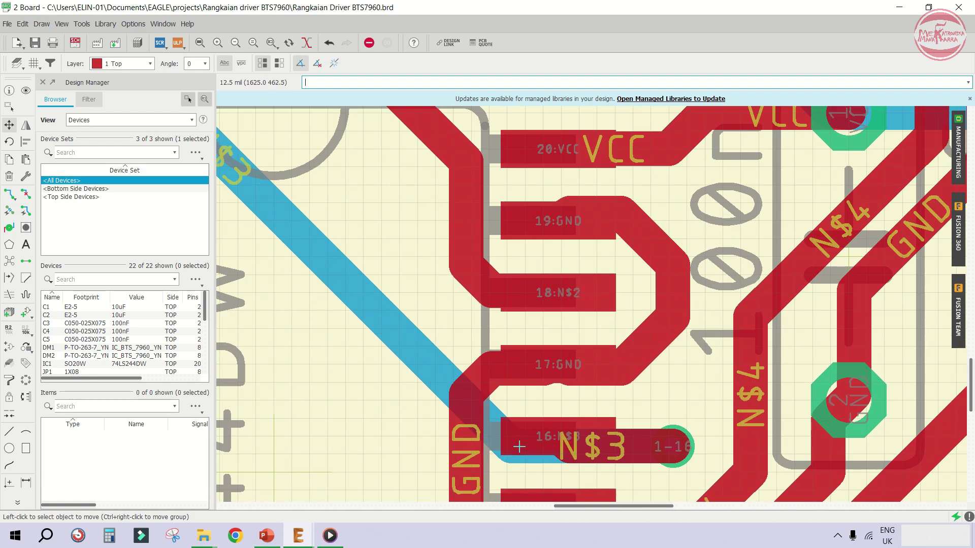
pyautogui.scroll(-4, 472, 335)
pyautogui.click(473, 335)
pyautogui.scroll(-5, 489, 322)
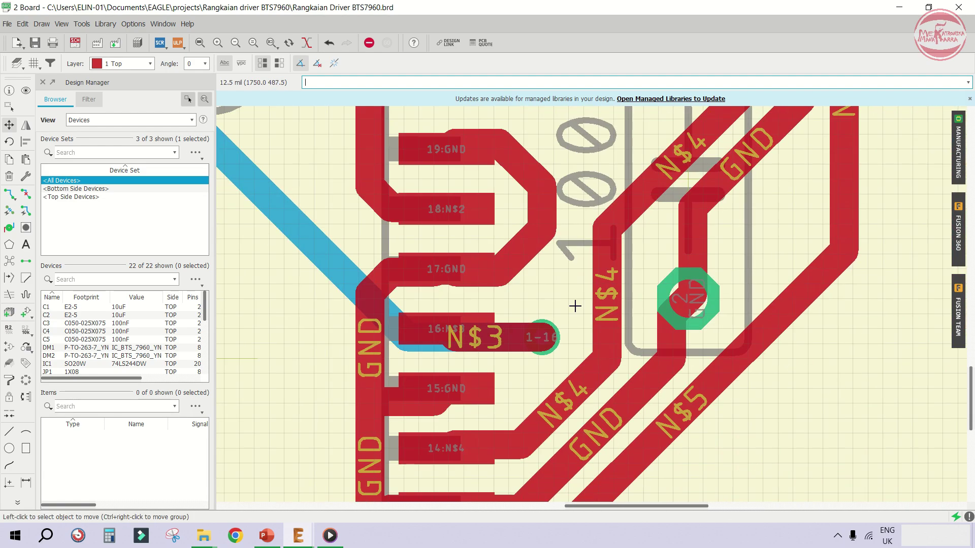
pyautogui.scroll(2, 577, 305)
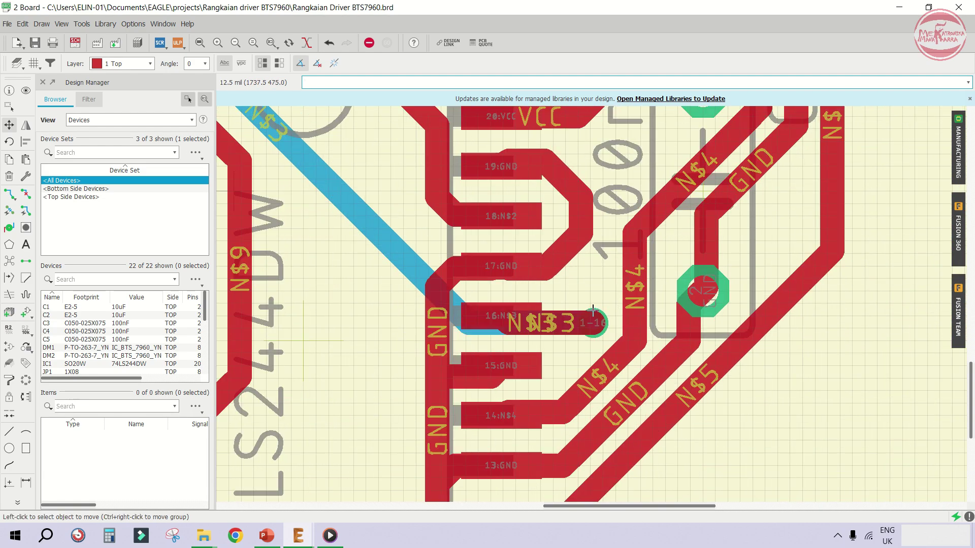
pyautogui.click(600, 313)
pyautogui.scroll(2, 542, 327)
pyautogui.click(26, 194)
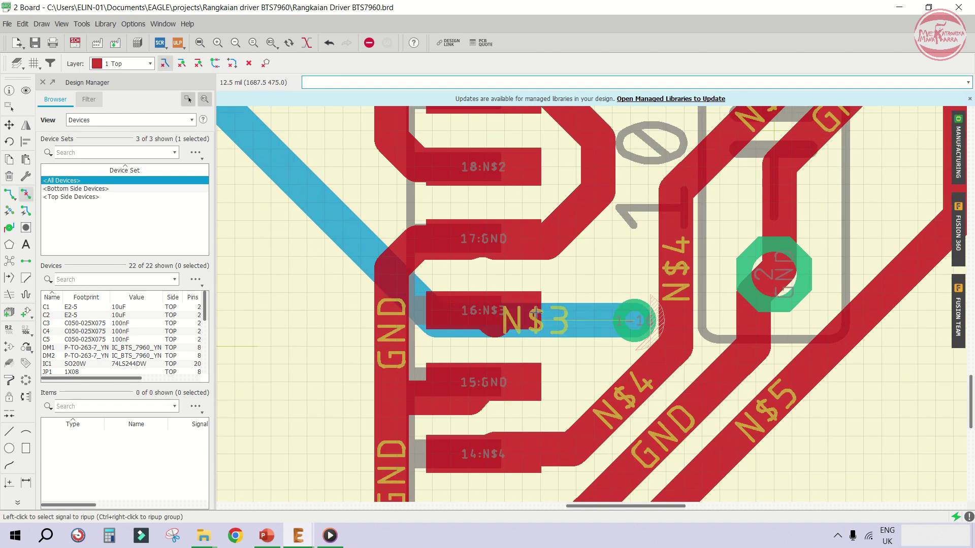
# Move the N$3 via closer to IC1's pad 16 and slightly lower, and reroute N$3 from the pad's centre to it with width 24
pyautogui.click(9, 196)
pyautogui.click(597, 308)
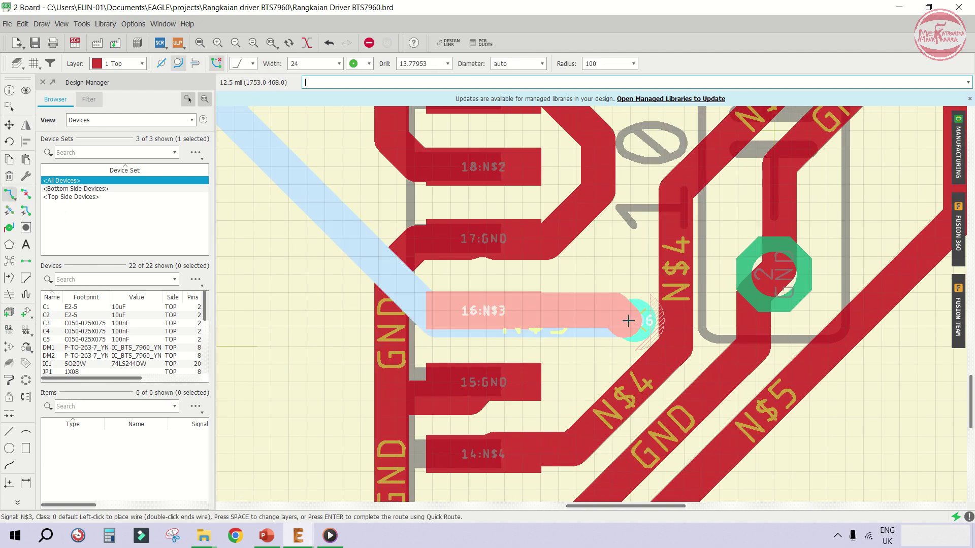
pyautogui.press('F7')
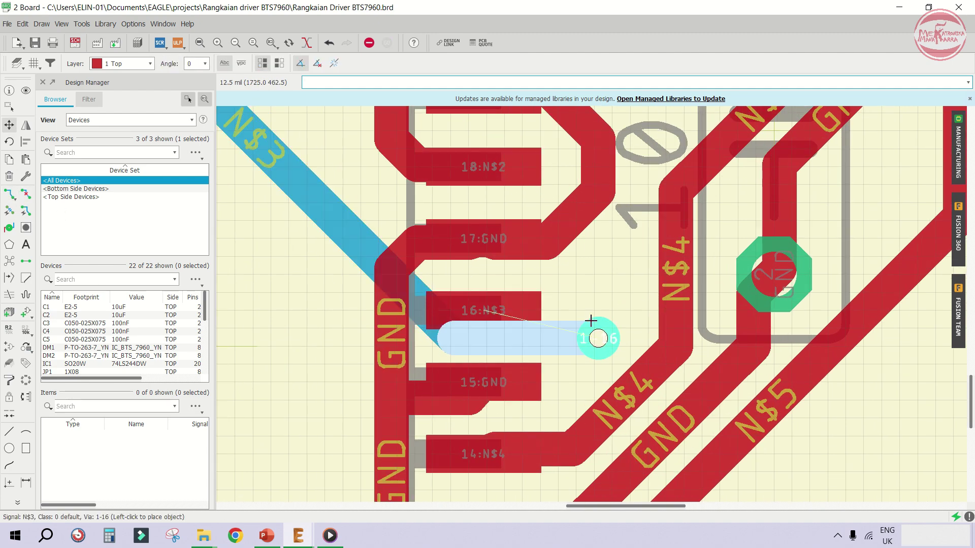
pyautogui.click(9, 195)
pyautogui.click(485, 310)
pyautogui.click(596, 335)
# Route a top-layer GND track from IC1's pad 13 horizontally, diagonally and straight up to the 100nF capacitor's lower pad
pyautogui.scroll(-6, 564, 303)
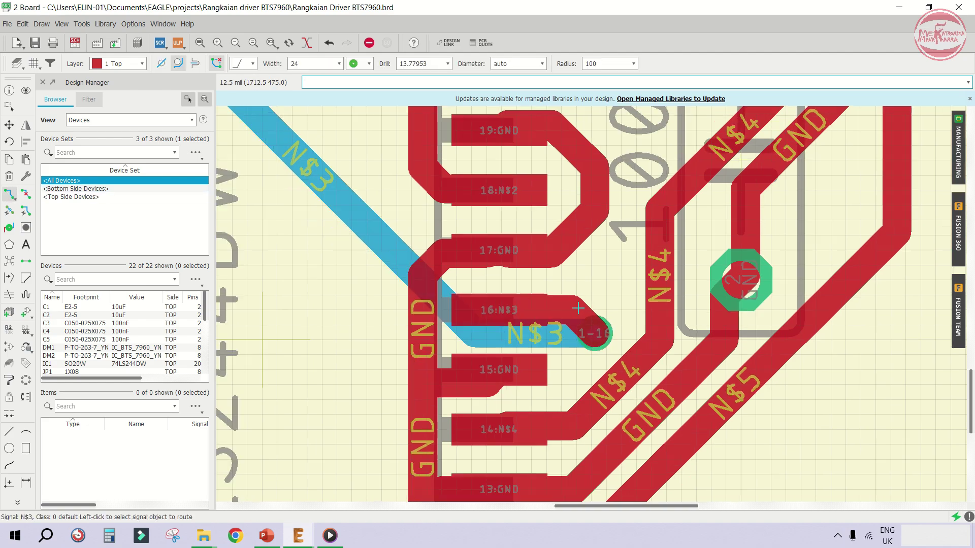
pyautogui.scroll(3, 640, 405)
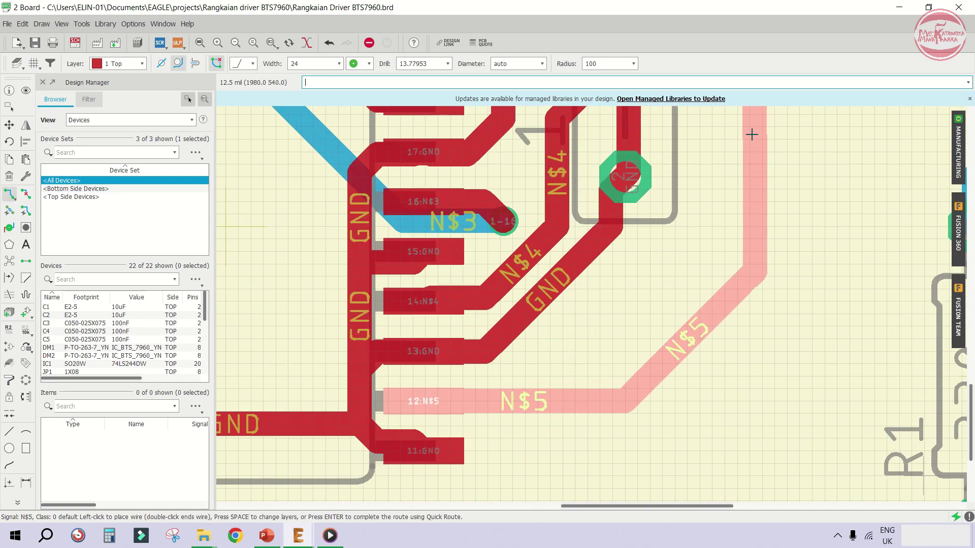
pyautogui.scroll(1, 482, 356)
pyautogui.click(440, 345)
pyautogui.click(653, 313)
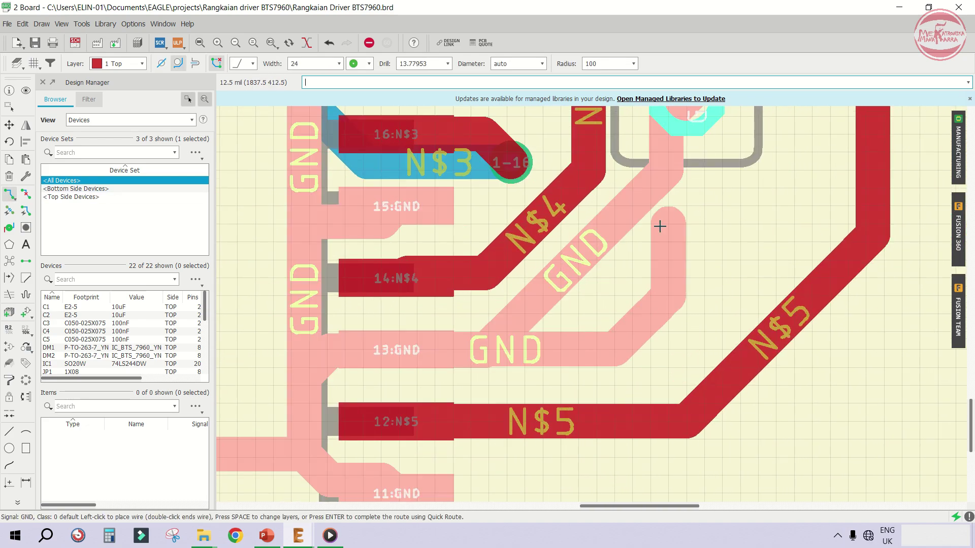
pyautogui.scroll(-1, 661, 221)
pyautogui.moveTo(679, 138); pyautogui.dragTo(664, 193, button='middle')
pyautogui.click(664, 193)
pyautogui.scroll(1, 663, 193)
# Rip up the old diagonal GND track and its leftover stub below the 100nF capacitor's lower pad
pyautogui.click(26, 194)
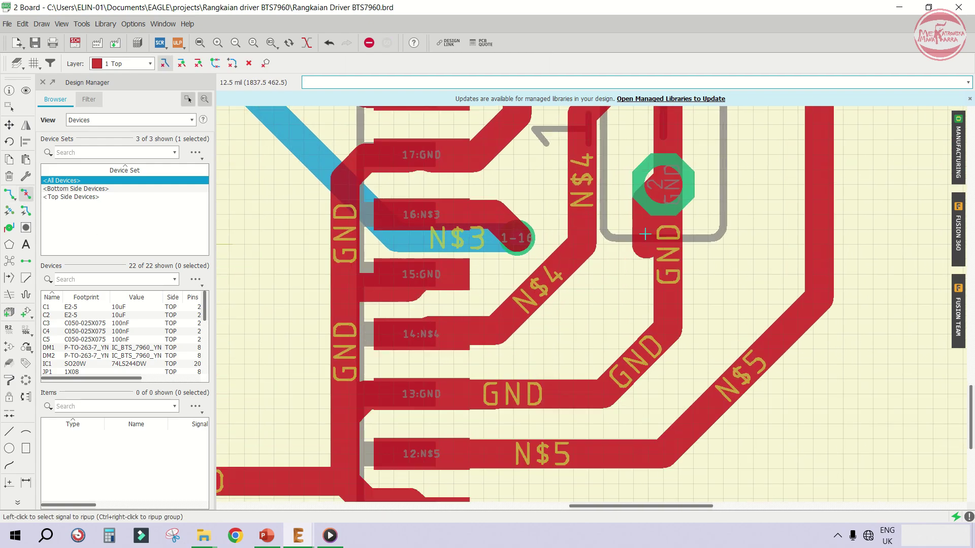
pyautogui.scroll(-6, 598, 325)
pyautogui.scroll(6, 625, 269)
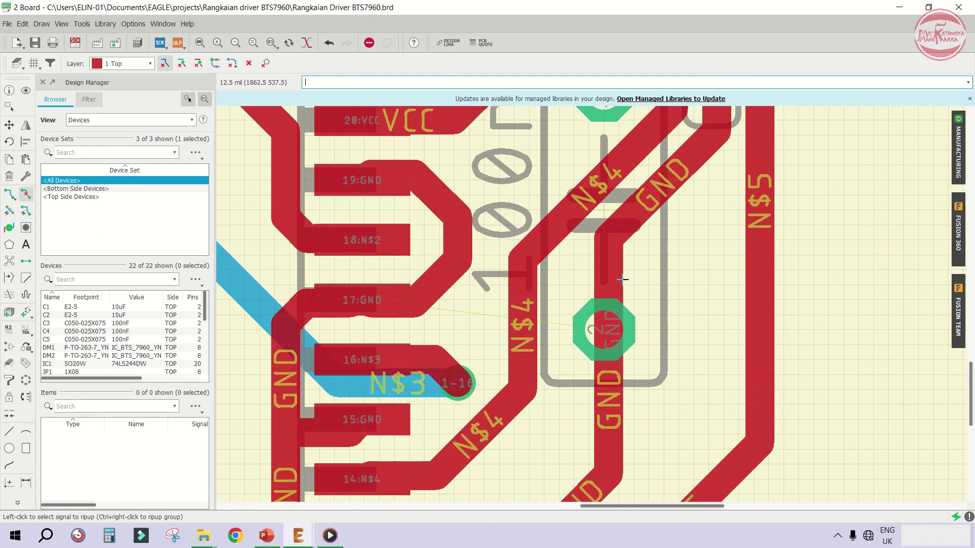
pyautogui.hotkey('ctrl', 'z')
pyautogui.scroll(5, 615, 331)
pyautogui.scroll(-2, 551, 334)
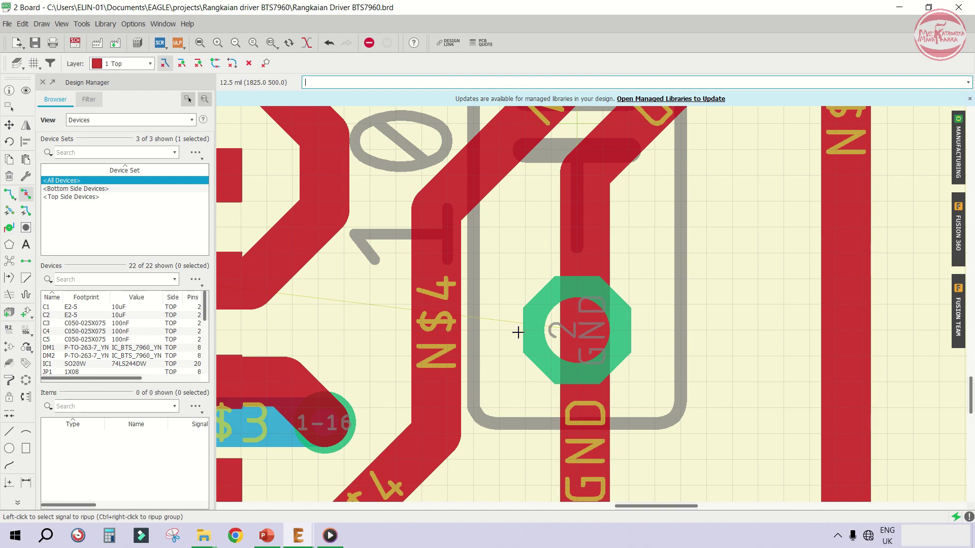
# Try to reroute GND from the 100nF capacitor's lower pad to the vertical track, and undo back through the rip-up
pyautogui.click(9, 195)
pyautogui.click(579, 251)
pyautogui.scroll(-2, 587, 295)
pyautogui.scroll(-4, 584, 376)
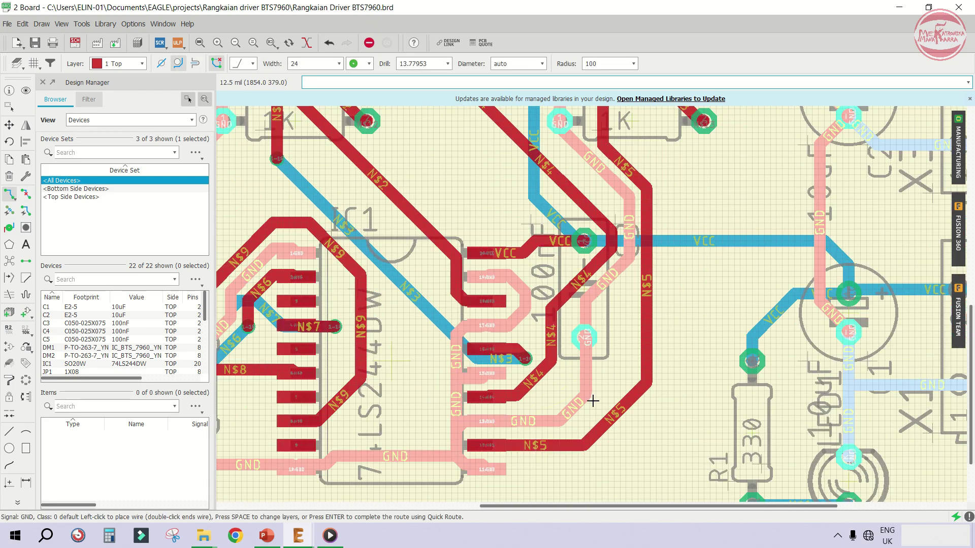
pyautogui.scroll(3, 579, 401)
pyautogui.click(585, 273)
pyautogui.scroll(3, 548, 281)
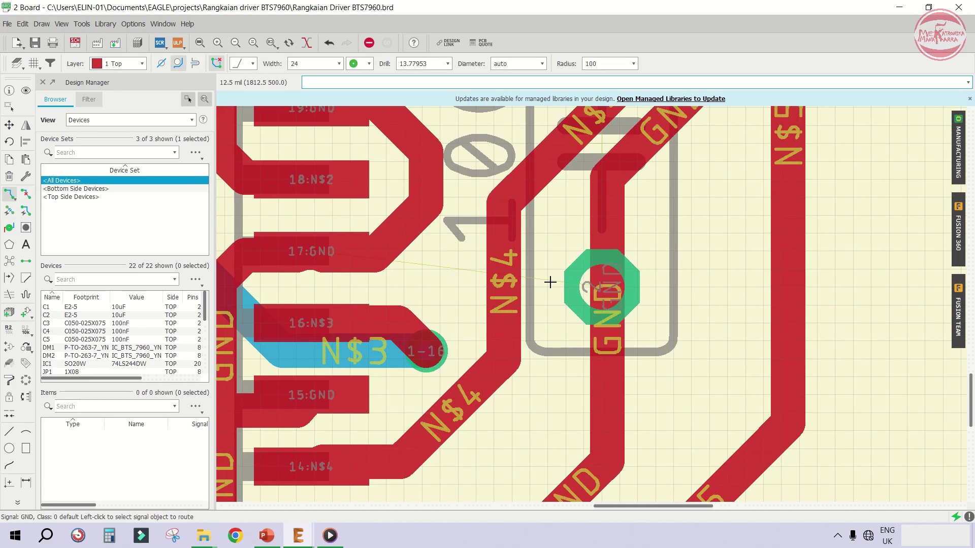
pyautogui.scroll(-5, 546, 284)
pyautogui.scroll(7, 536, 298)
pyautogui.scroll(-3, 440, 283)
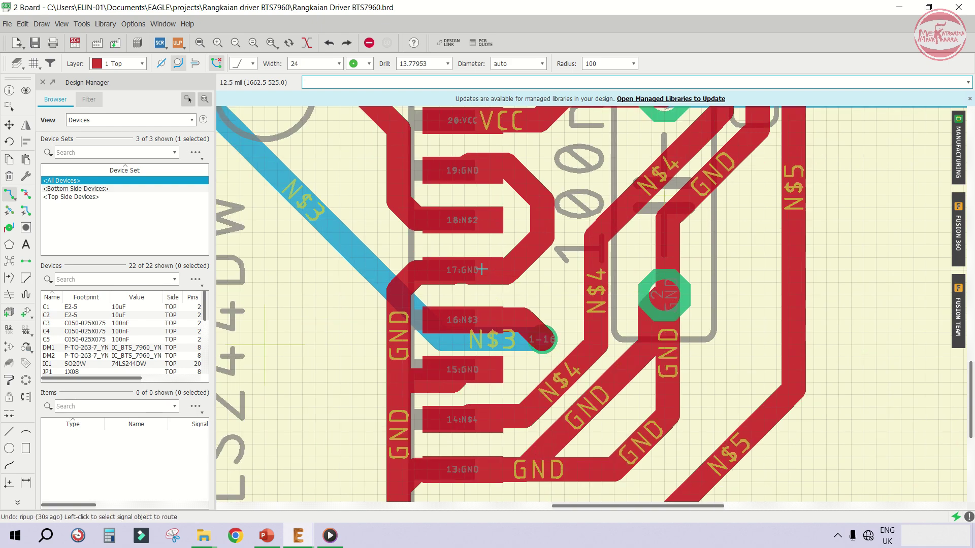
# Rip up the old diagonal and the vertical GND segments below the 100nF capacitor's lower pad, and reroute the vertical one from the remaining bend
pyautogui.click(26, 194)
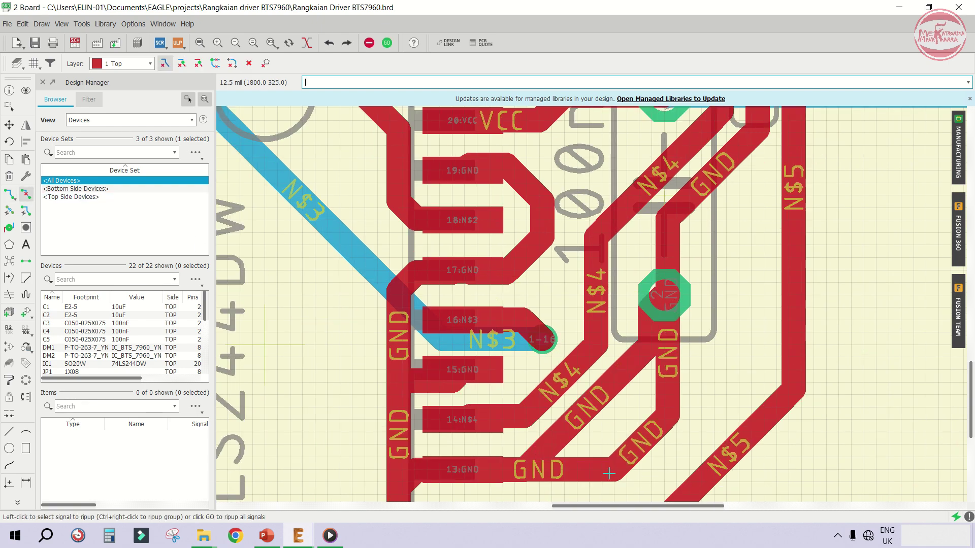
pyautogui.click(654, 301)
pyautogui.click(620, 374)
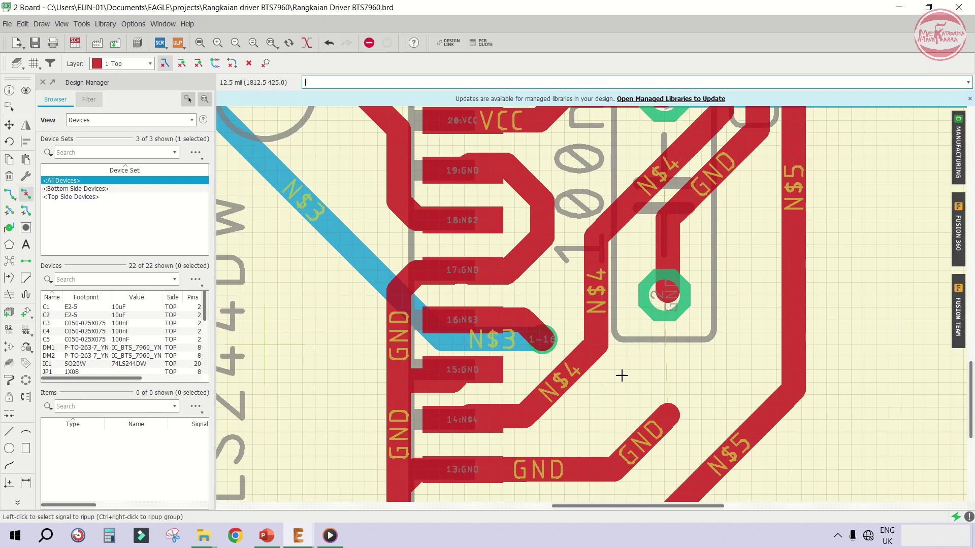
pyautogui.click(9, 194)
pyautogui.click(668, 413)
pyautogui.click(675, 297)
# Route GND from IC1's pad 17 inward and down to the horizontal GND track, and rip up the old vertical GND track beside the pads
pyautogui.click(434, 268)
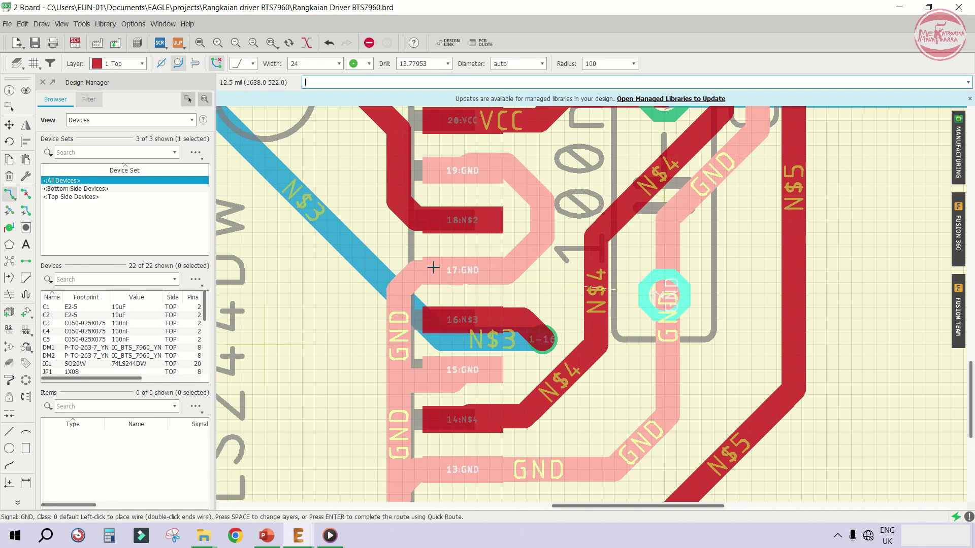
pyautogui.scroll(-2, 462, 264)
pyautogui.click(387, 466)
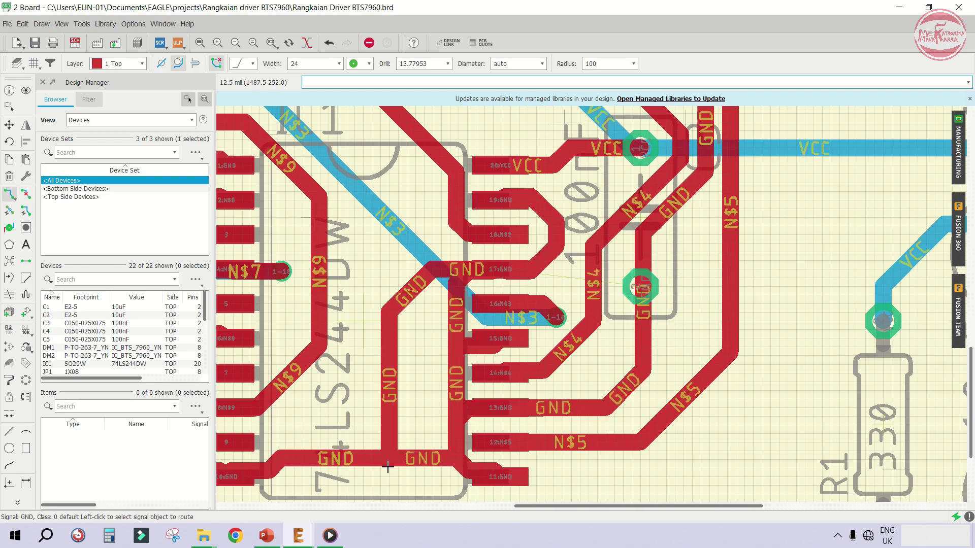
pyautogui.click(26, 194)
pyautogui.click(464, 346)
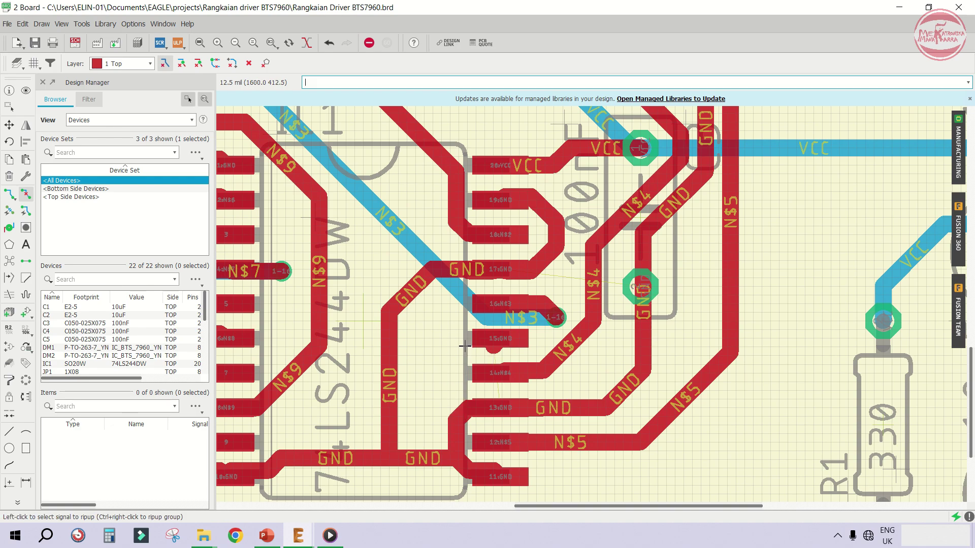
# Route GND from the centre of IC1's pad 15 straight to the new vertical GND track, and rip up the stub below the pad
pyautogui.scroll(1, 459, 412)
pyautogui.click(9, 195)
pyautogui.click(513, 355)
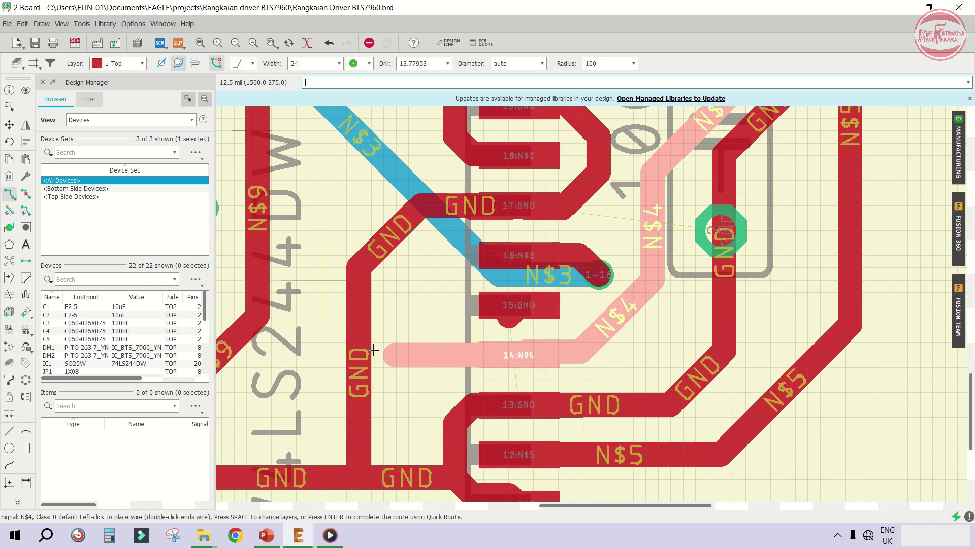
pyautogui.press('Escape')
pyautogui.scroll(1, 490, 322)
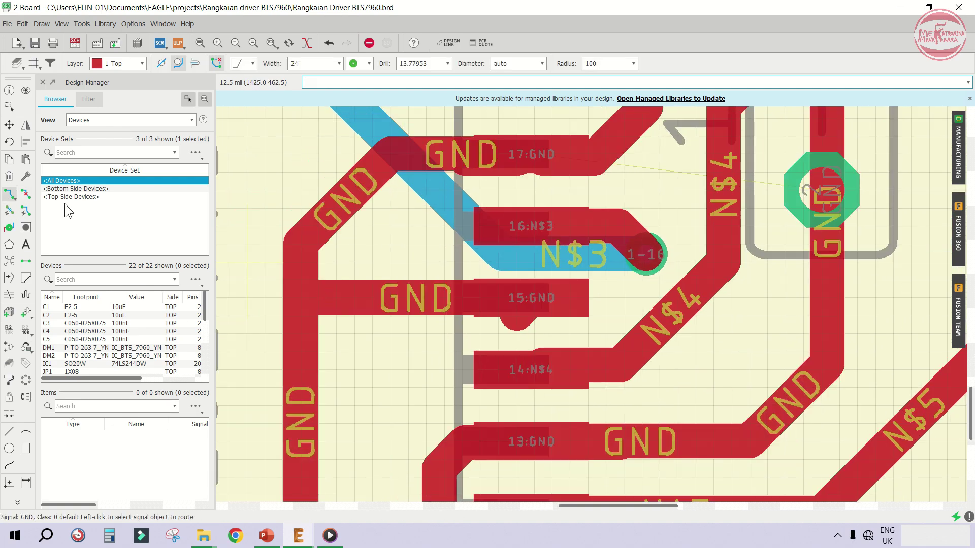
pyautogui.click(26, 194)
pyautogui.scroll(1, 494, 169)
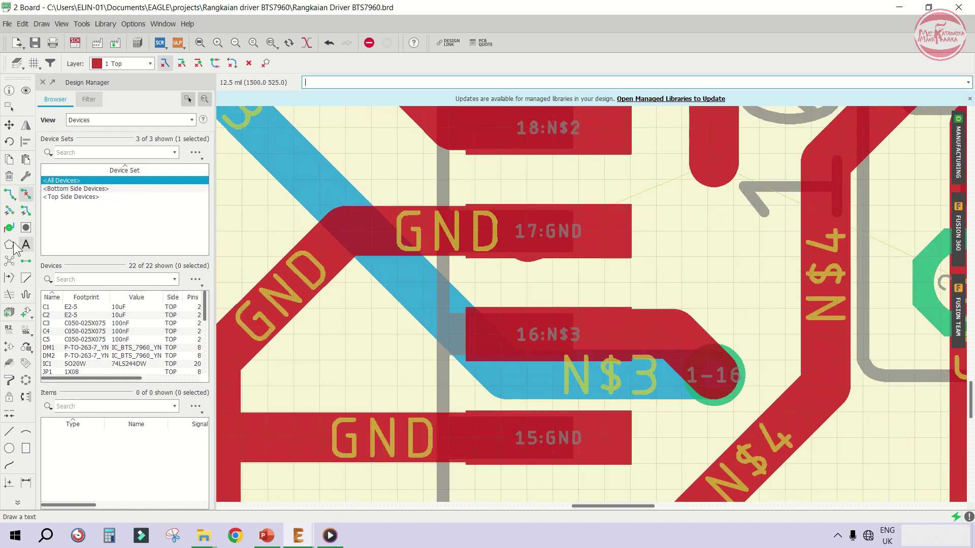
# Rip up the lower part of the GND loop joining IC1's pads 19 and 17, including the stub under pad 17
pyautogui.click(10, 194)
pyautogui.click(586, 235)
pyautogui.press('Escape')
pyautogui.click(26, 194)
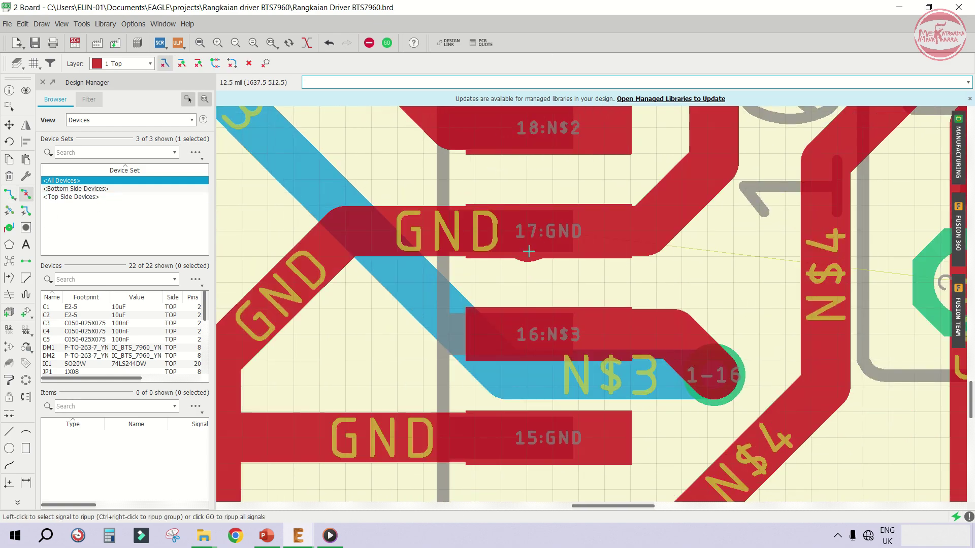
pyautogui.scroll(-3, 553, 230)
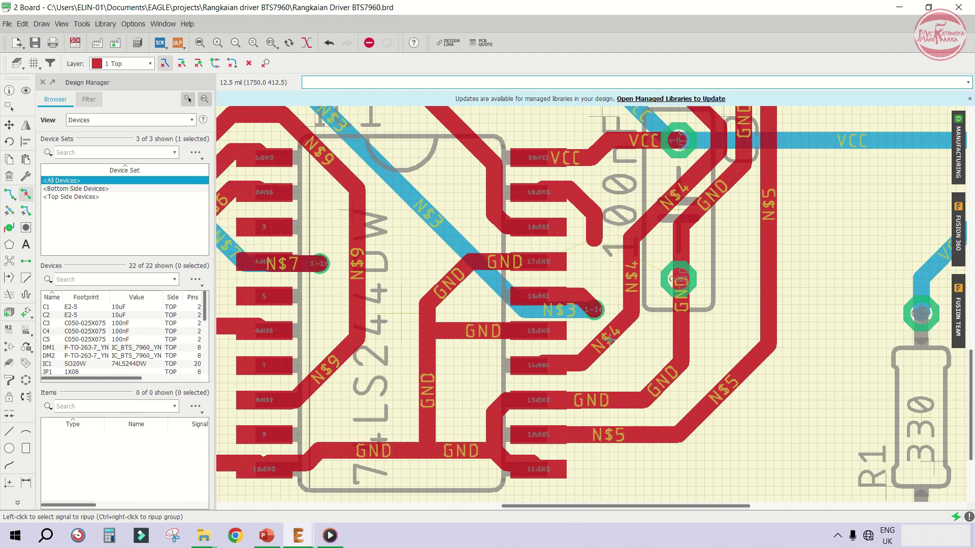
pyautogui.scroll(3, 683, 273)
pyautogui.scroll(-3, 683, 273)
pyautogui.scroll(3, 547, 339)
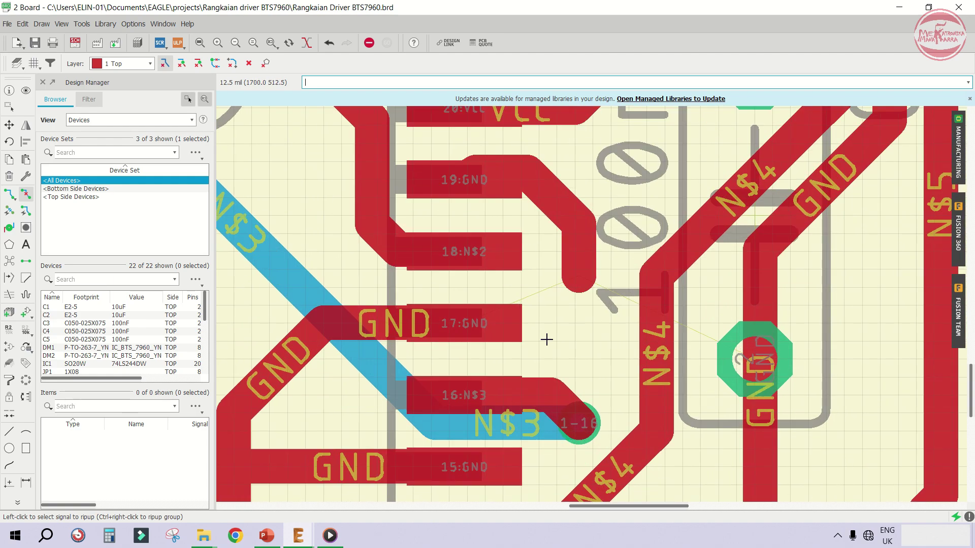
# Reroute the GND loop into the centres of IC1's pads 17 and 19 with width 24, and save the board
pyautogui.click(8, 195)
pyautogui.click(578, 277)
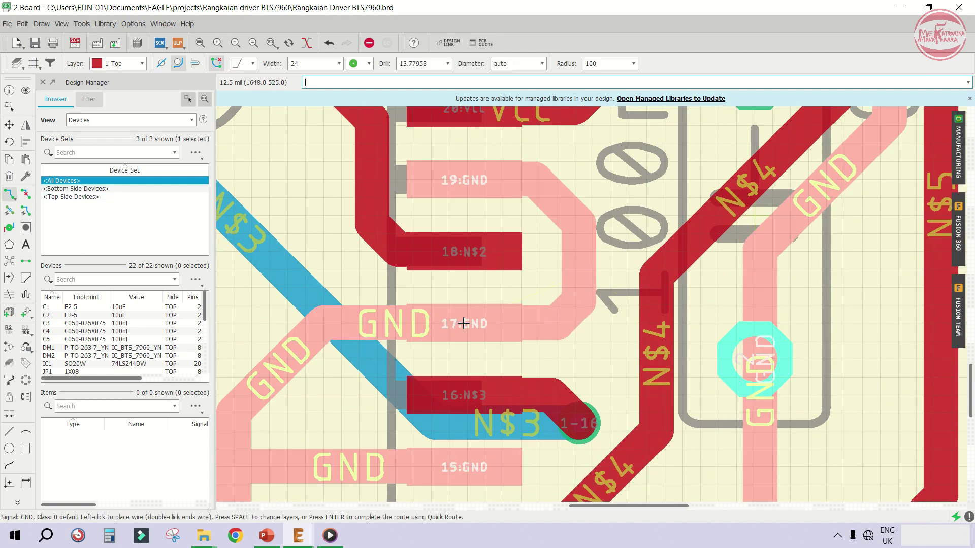
pyautogui.scroll(-3, 725, 341)
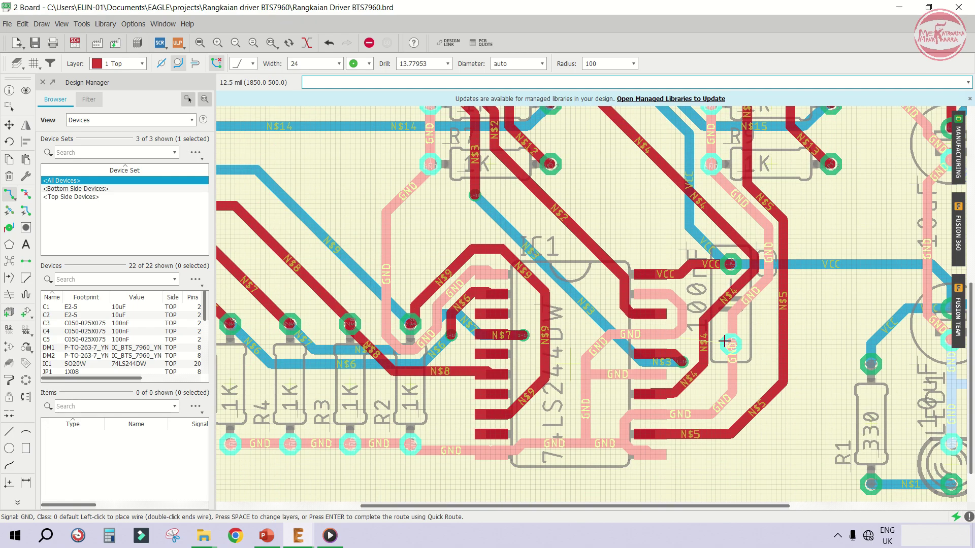
pyautogui.click(724, 341)
pyautogui.scroll(-3, 725, 341)
pyautogui.scroll(5, 706, 355)
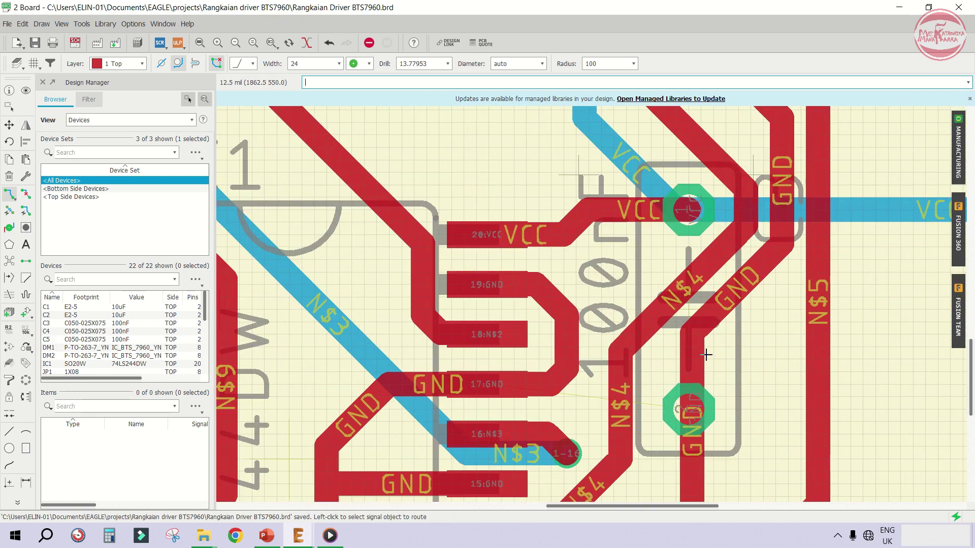
pyautogui.scroll(-2, 639, 259)
pyautogui.scroll(3, 472, 259)
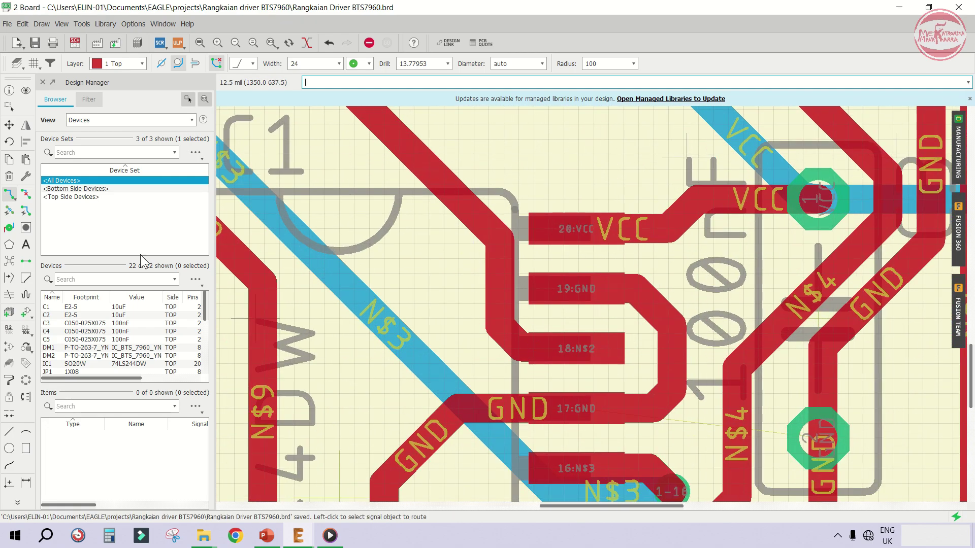
# Reroute N$2 from the centre of IC1's pad 18 horizontally inward, then up to its existing diagonal segment
pyautogui.click(8, 196)
pyautogui.click(434, 341)
pyautogui.press('Escape')
pyautogui.scroll(-3, 472, 295)
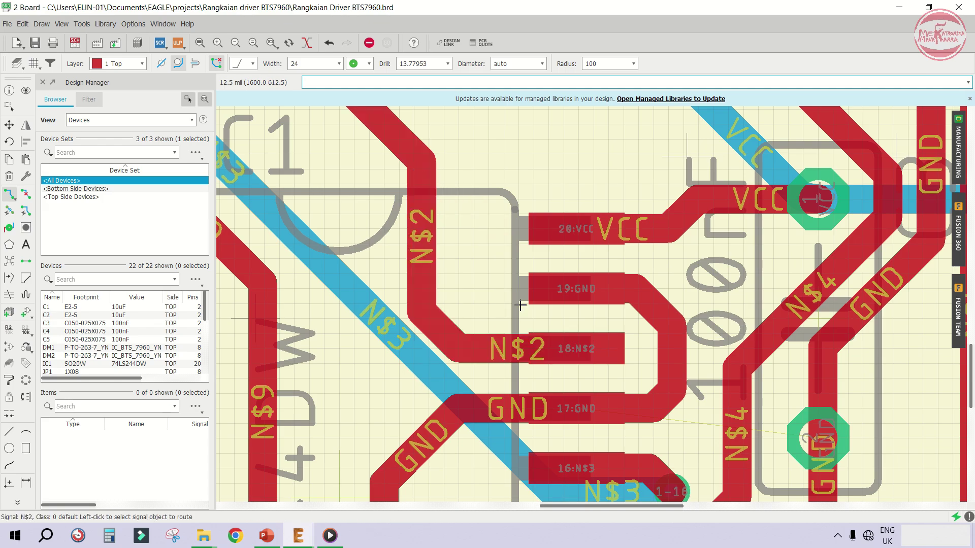
# Route a short GND segment from the centre of the 100nF capacitor's lower pad onto the vertical GND track below it
pyautogui.scroll(5, 560, 389)
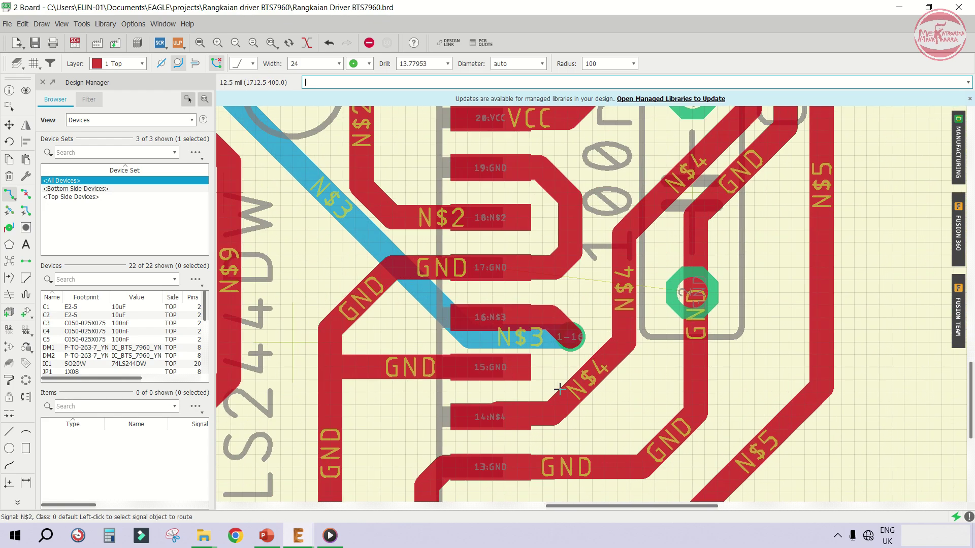
pyautogui.click(691, 294)
pyautogui.scroll(-3, 692, 348)
pyautogui.scroll(5, 674, 413)
pyautogui.click(674, 414)
pyautogui.scroll(-3, 675, 414)
pyautogui.scroll(5, 670, 251)
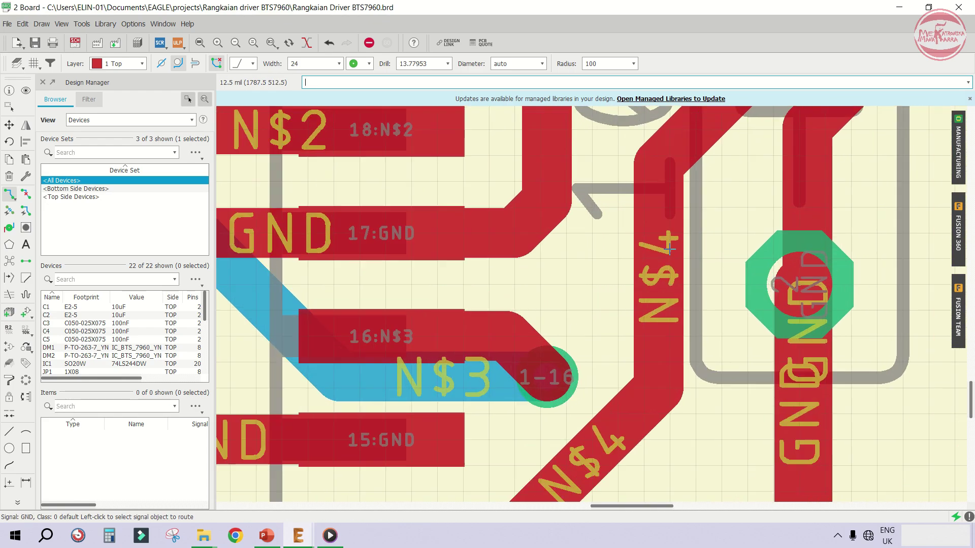
# Route GND from the centre of IC1's pad 11 inward and diagonally up to the horizontal GND track
pyautogui.scroll(-3, 670, 249)
pyautogui.scroll(3, 653, 360)
pyautogui.scroll(2, 592, 444)
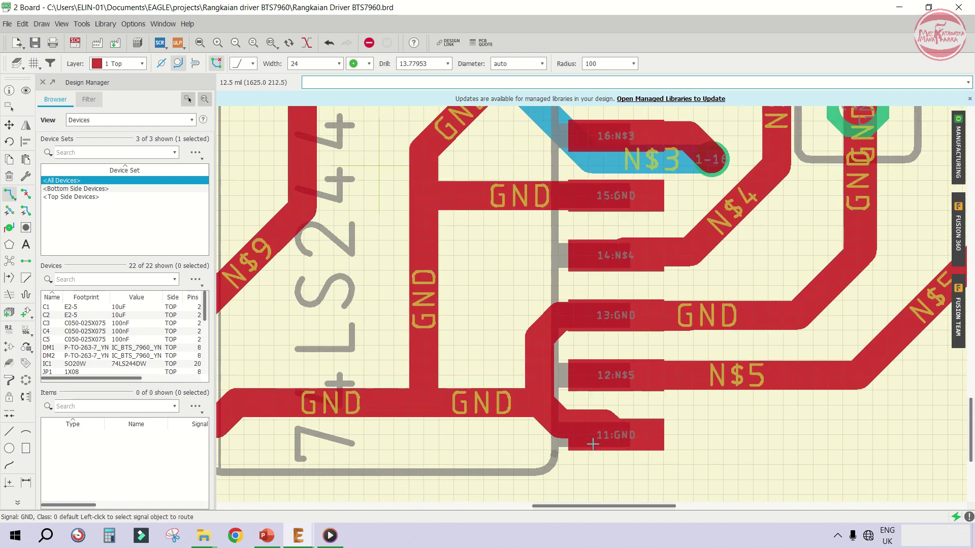
pyautogui.click(593, 445)
pyautogui.click(495, 422)
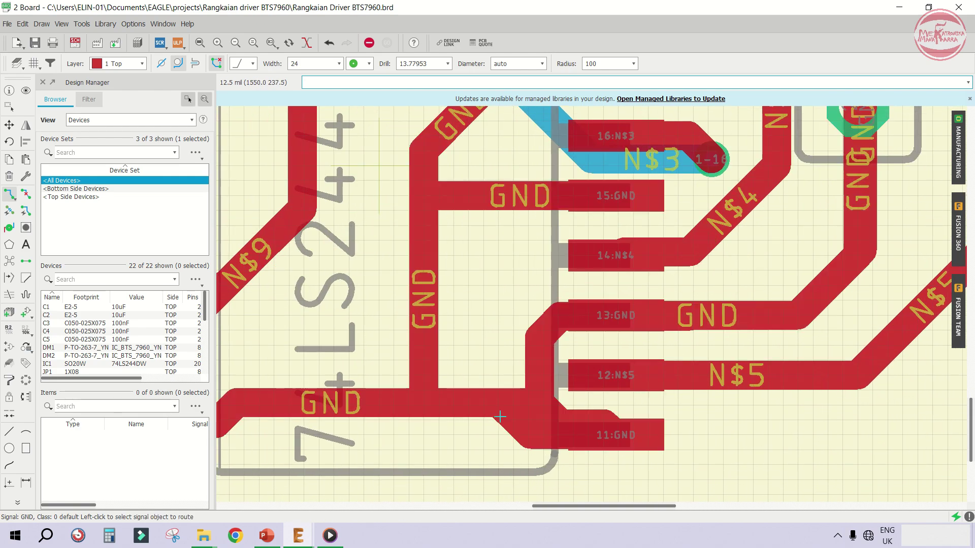
# Reroute GND from IC1's pad 13 inward and straight down to the horizontal GND track, and rip up the leftover segments towards pad 11
pyautogui.click(500, 412)
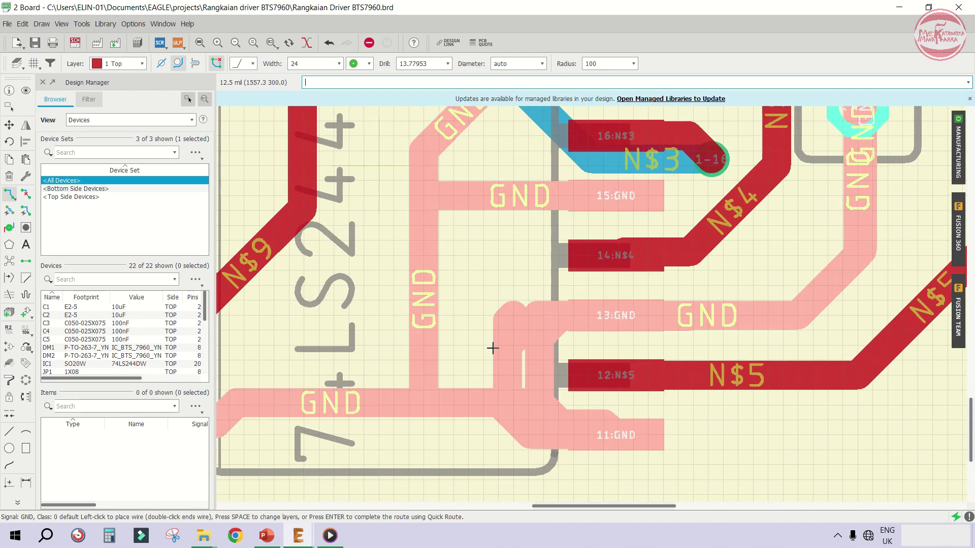
pyautogui.press('Escape')
pyautogui.click(26, 195)
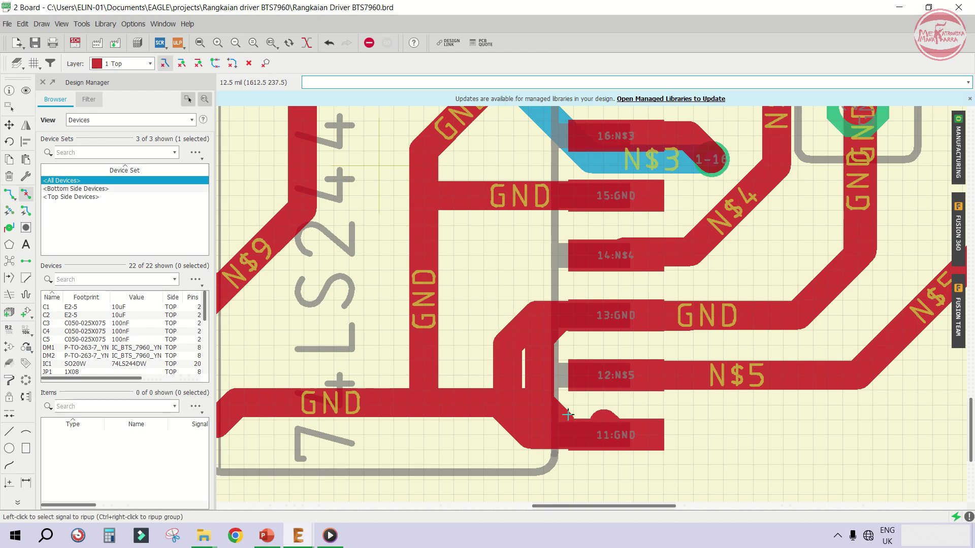
pyautogui.click(600, 417)
pyautogui.scroll(-2, 568, 315)
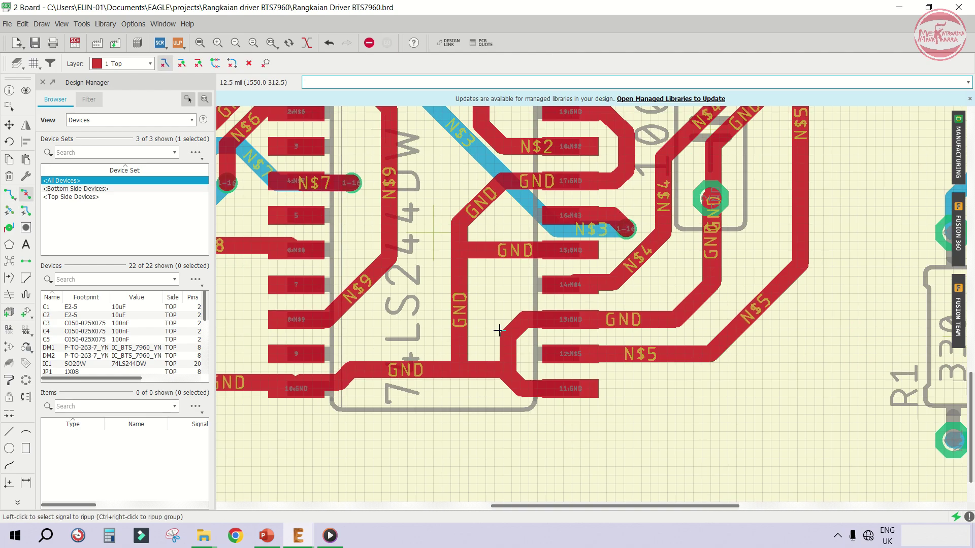
pyautogui.scroll(-5, 676, 370)
# Rip up the off-centre GND segments at IC1's pad 10 and reroute GND through the pad's centre to R2's lower pad
pyautogui.scroll(8, 488, 376)
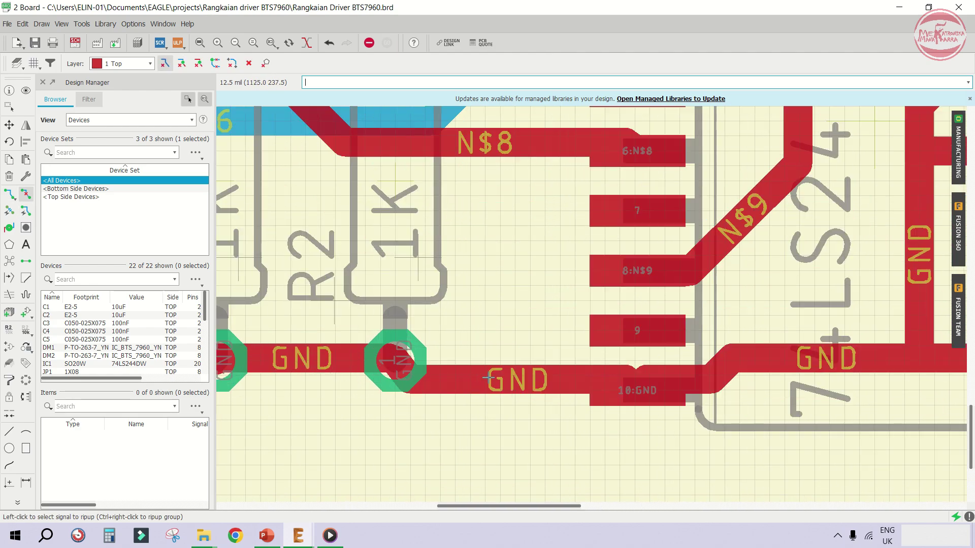
pyautogui.click(22, 194)
pyautogui.click(600, 375)
pyautogui.click(654, 379)
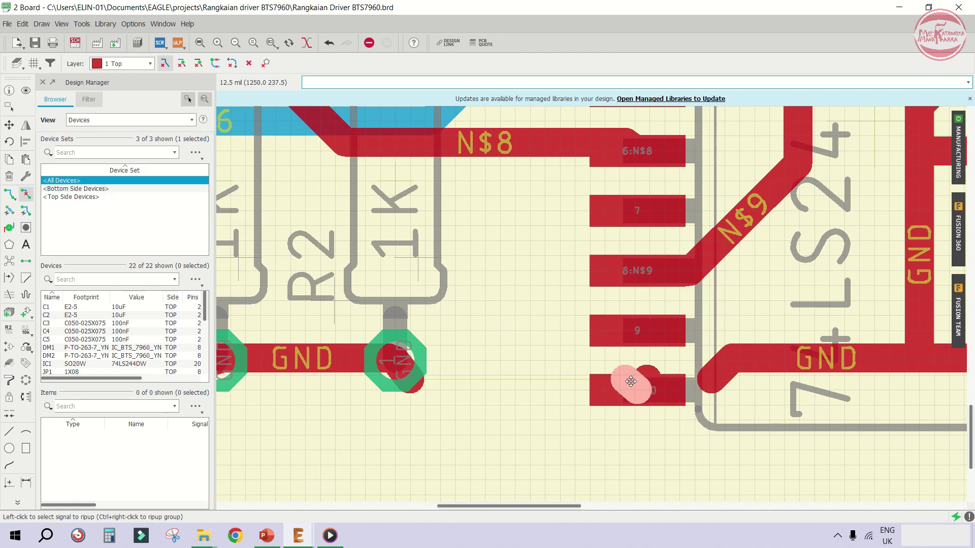
pyautogui.click(7, 193)
pyautogui.click(609, 394)
pyautogui.click(611, 395)
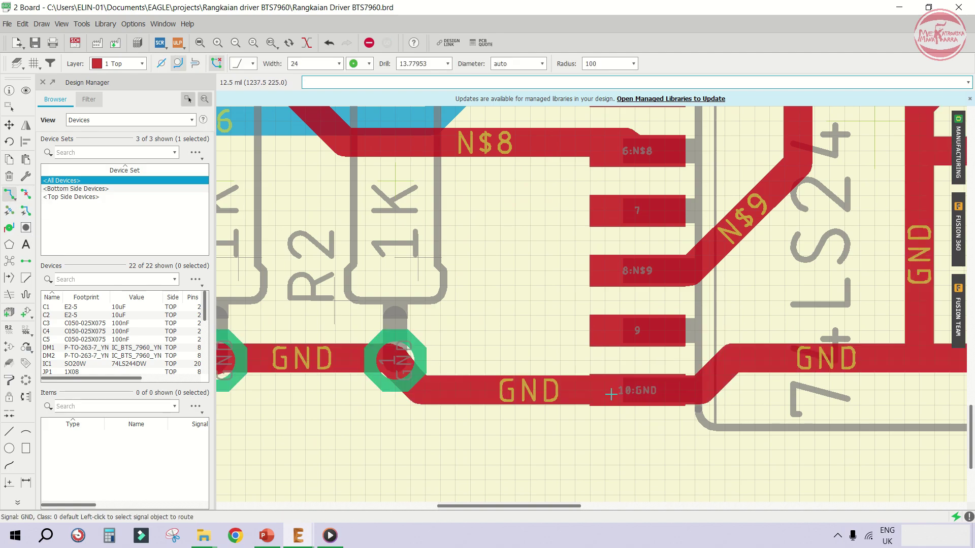
# Reroute N$9 straight up from R2's upper pad and diagonally into its horizontal segment above IC1's pad 1
pyautogui.scroll(-5, 611, 394)
pyautogui.scroll(5, 345, 320)
pyautogui.click(332, 414)
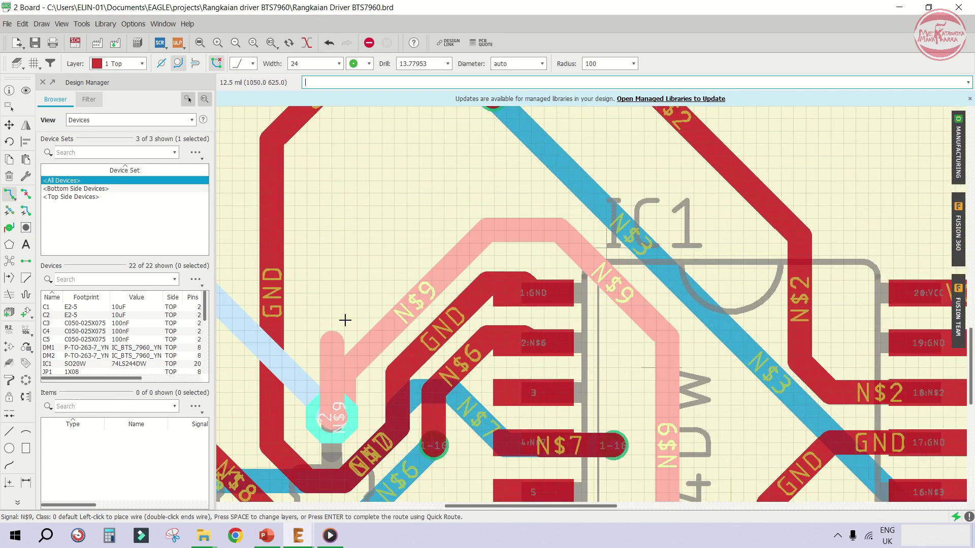
pyautogui.click(504, 230)
# Reroute GND horizontally into the centre of IC1's pad 1, rip up the old segment, and centre N$6 on pad 2
pyautogui.click(401, 370)
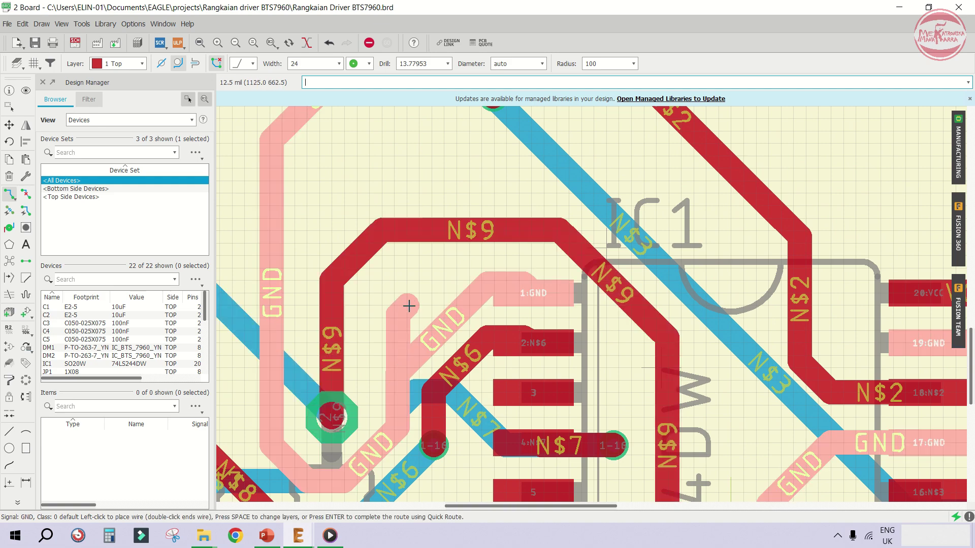
pyautogui.click(532, 293)
pyautogui.click(26, 194)
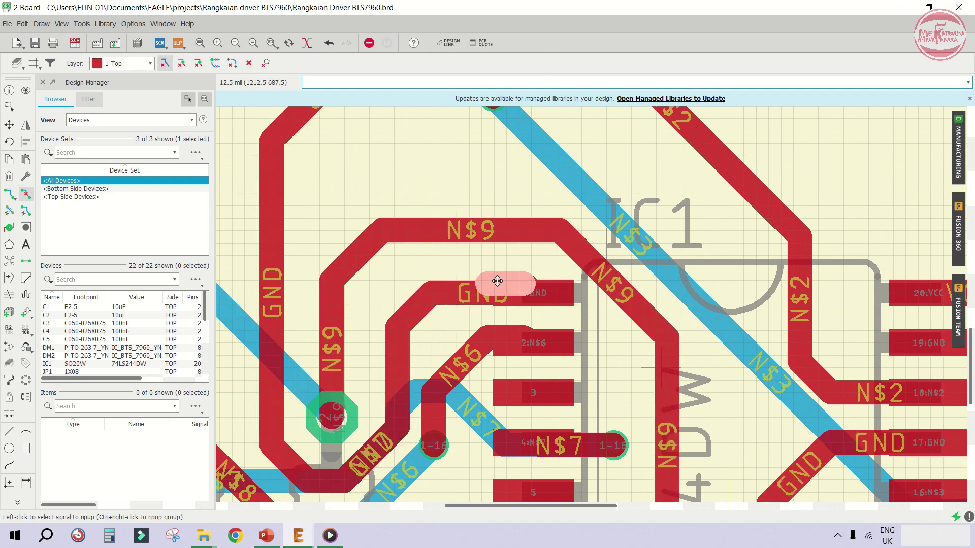
pyautogui.click(9, 195)
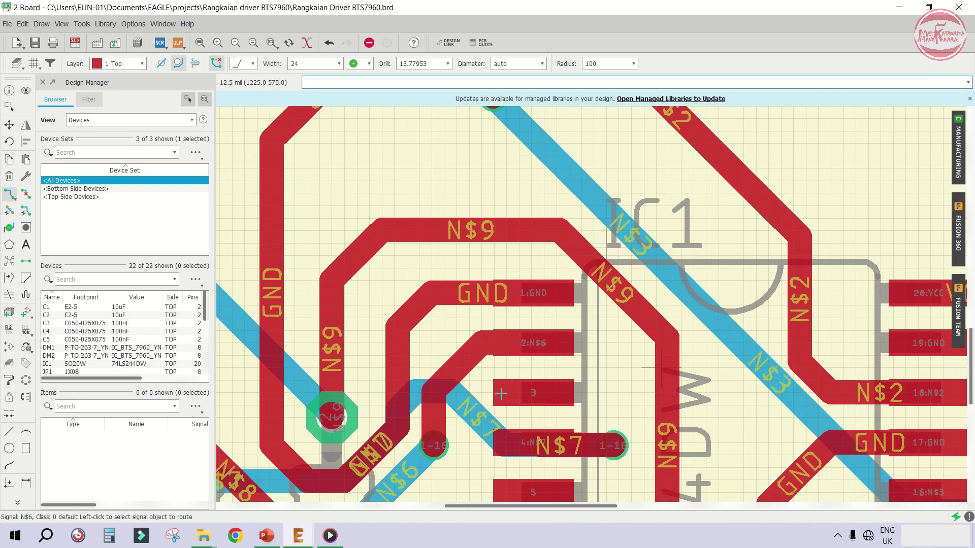
# Reroute N$7 along the centre line of IC1's pad 4 to the via beside it
pyautogui.scroll(3, 547, 418)
pyautogui.scroll(3, 547, 417)
pyautogui.click(460, 352)
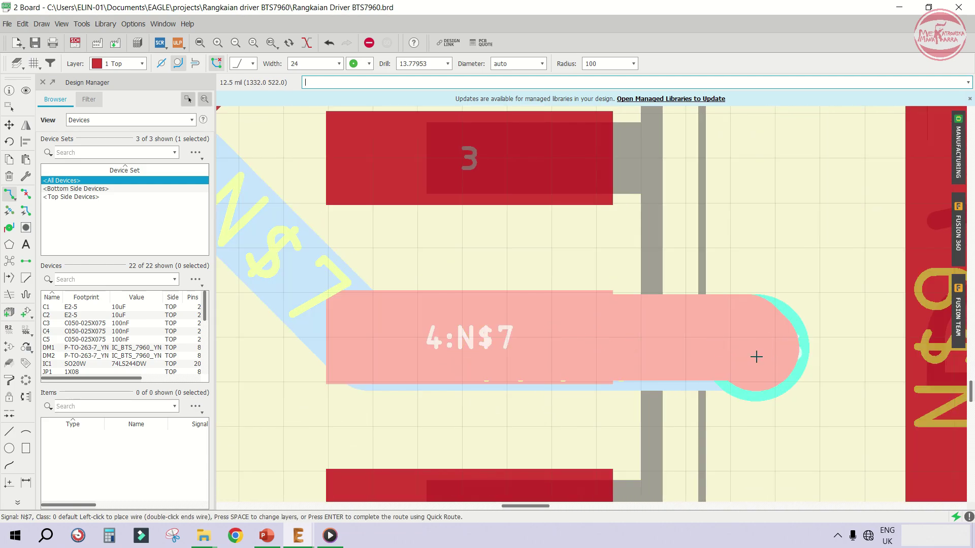
pyautogui.click(755, 355)
pyautogui.scroll(-7, 632, 324)
pyautogui.click(26, 194)
pyautogui.scroll(3, 675, 330)
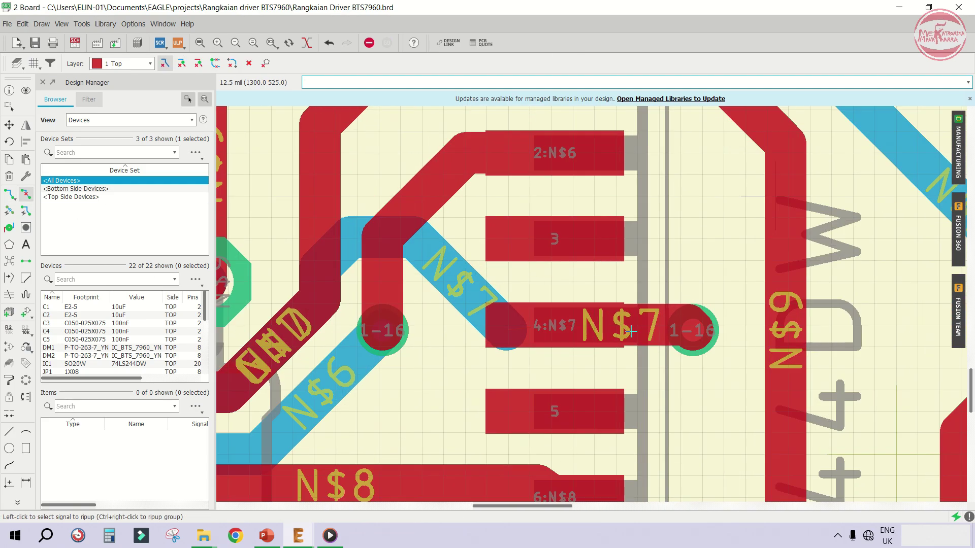
# Rip up the off-centre N$8 segment at IC1's pad 6 and reroute N$8 from the pad's centre to its diagonal segment
pyautogui.scroll(-5, 464, 278)
pyautogui.scroll(1, 473, 351)
pyautogui.click(437, 323)
pyautogui.click(9, 196)
pyautogui.click(480, 327)
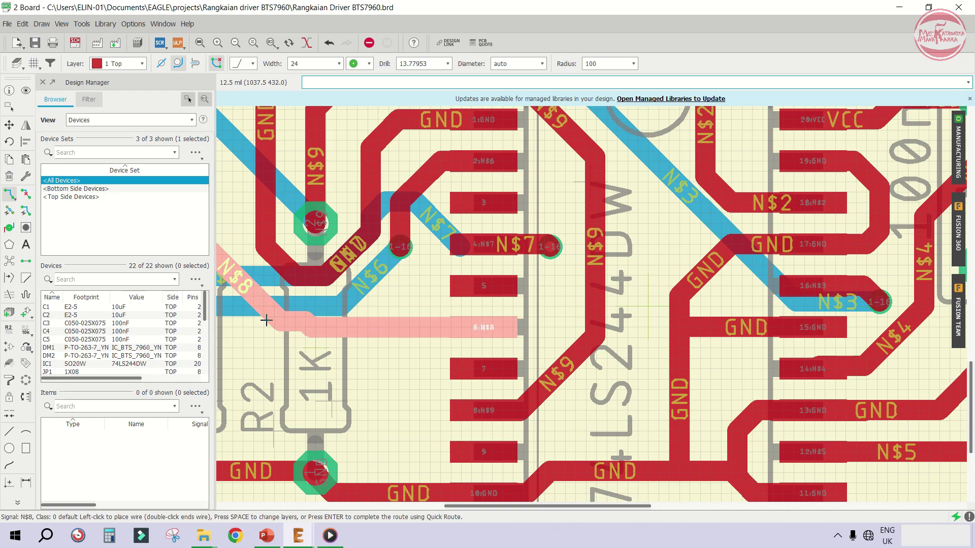
pyautogui.click(280, 323)
# Reroute N$4 from the centre of IC1's pad 14 onto its diagonal segment
pyautogui.scroll(-3, 443, 359)
pyautogui.scroll(-3, 444, 359)
pyautogui.scroll(5, 501, 375)
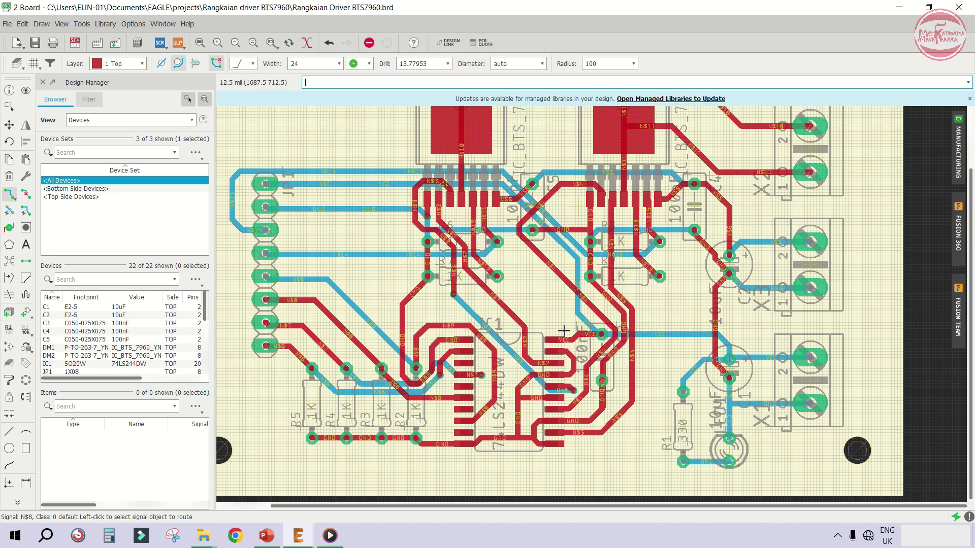
pyautogui.scroll(3, 609, 373)
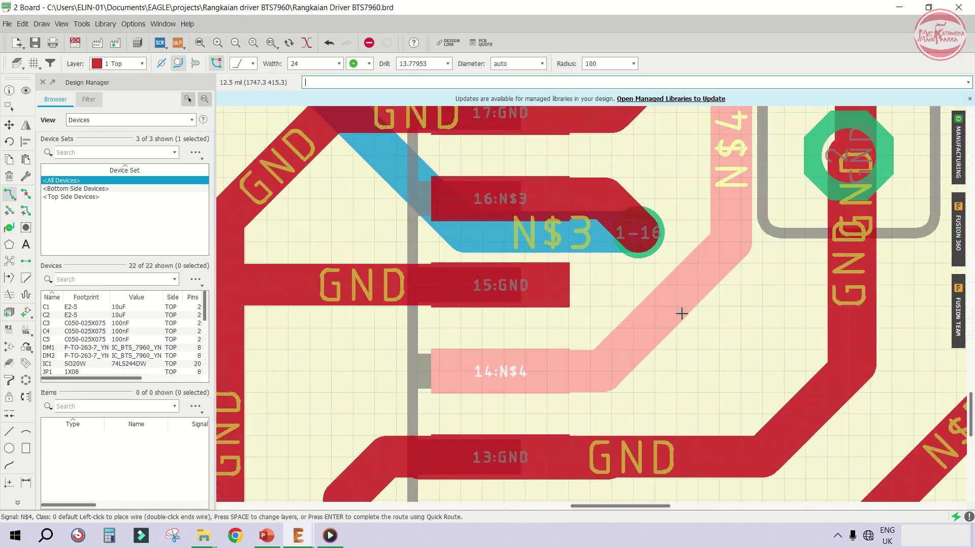
pyautogui.scroll(-2, 730, 310)
pyautogui.scroll(-4, 729, 318)
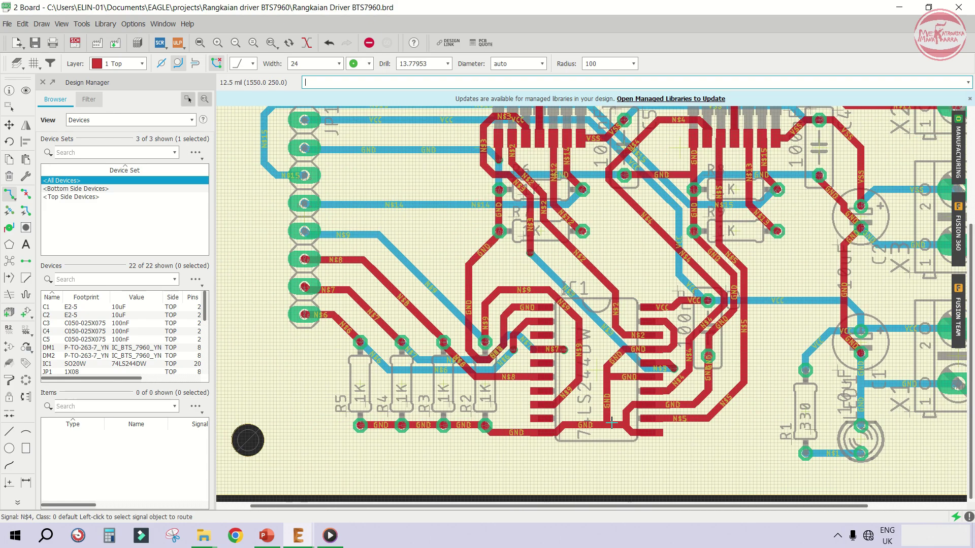
# Reroute N$7, N$6 and N$8 on the top layer from their JP1 pads to the upper pads of R4, R5 and R3
pyautogui.scroll(3, 316, 298)
pyautogui.click(376, 357)
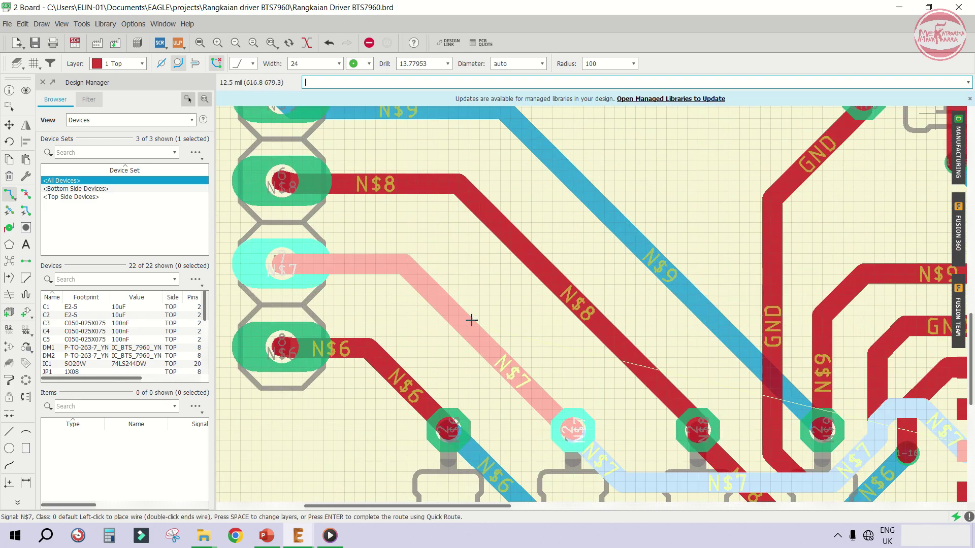
pyautogui.click(450, 427)
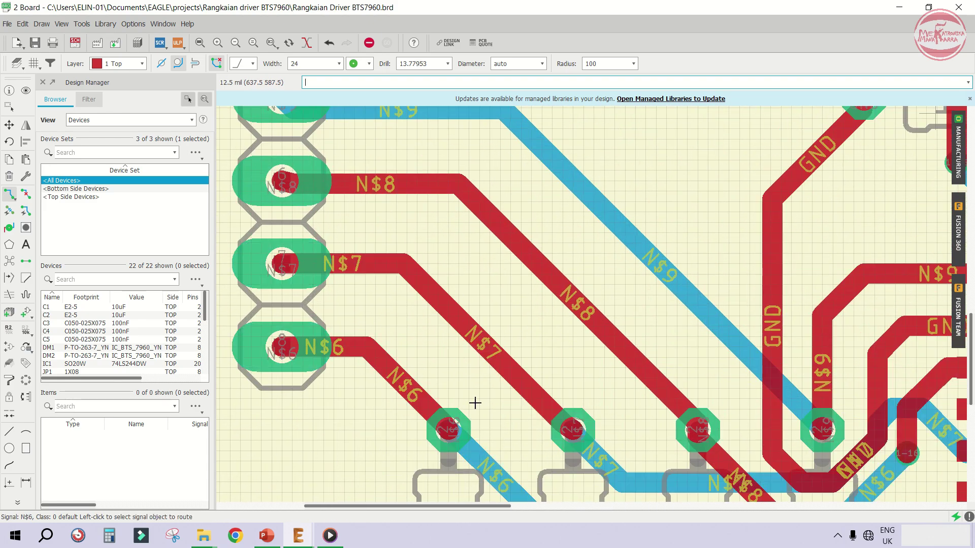
pyautogui.scroll(-1, 392, 262)
pyautogui.click(310, 217)
pyautogui.click(655, 424)
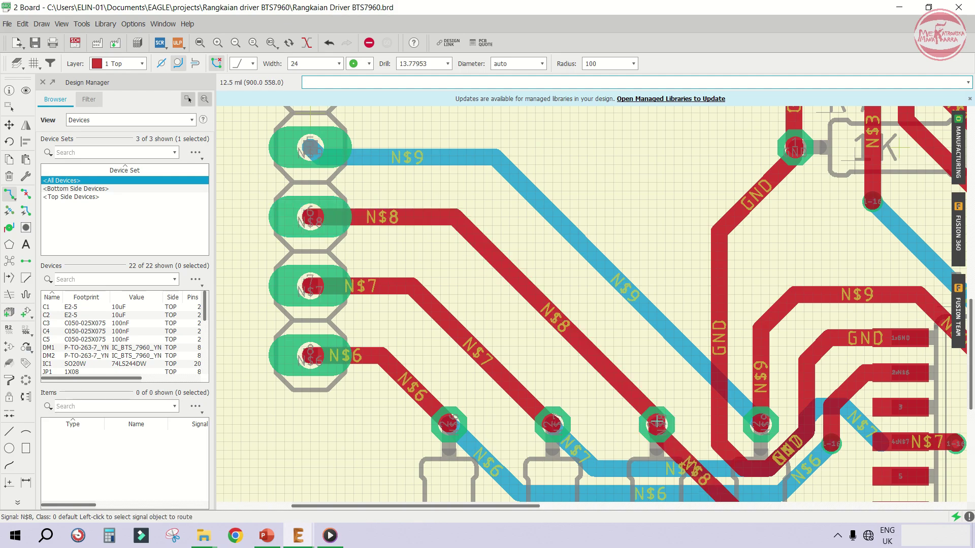
# Reroute N$9 on layer 16 Bottom from the centre of JP1's pad 5 onto its diagonal segment
pyautogui.scroll(-3, 352, 224)
pyautogui.scroll(5, 311, 195)
pyautogui.click(312, 195)
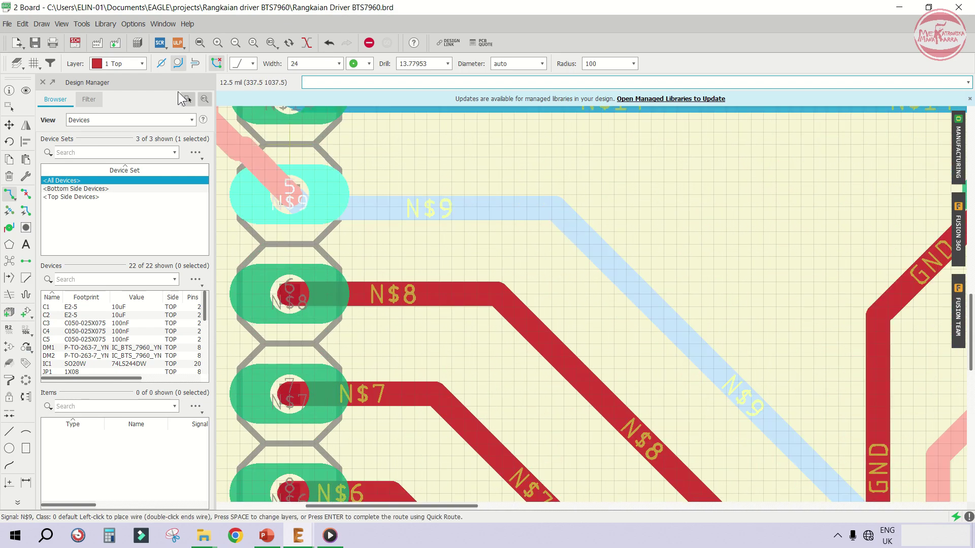
pyautogui.click(124, 63)
pyautogui.click(120, 84)
pyautogui.click(619, 276)
pyautogui.scroll(-6, 442, 280)
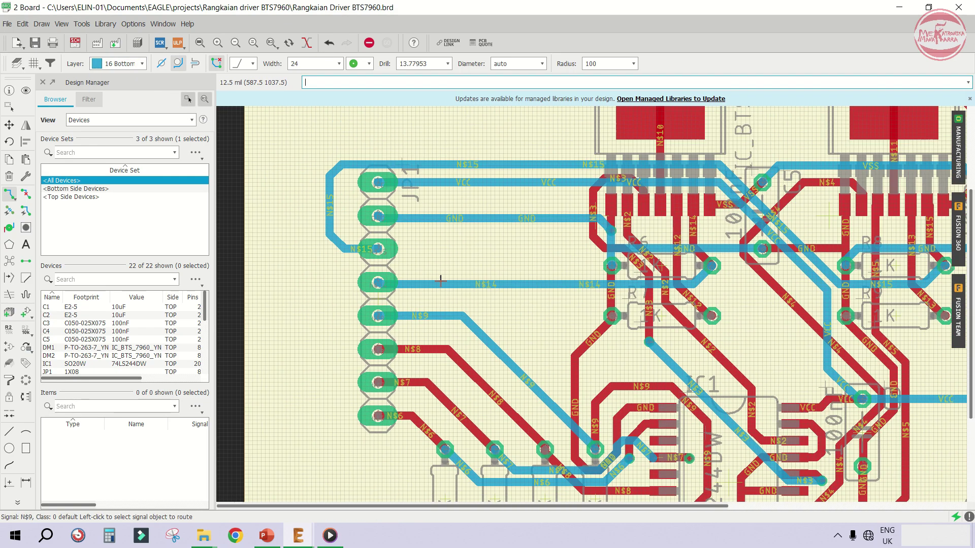
# Reroute N$14 on the bottom layer from its JP1 pad, stepping down to run between R6 and R7, then up into R6's pad 2
pyautogui.scroll(2, 440, 269)
pyautogui.click(590, 286)
pyautogui.scroll(2, 589, 286)
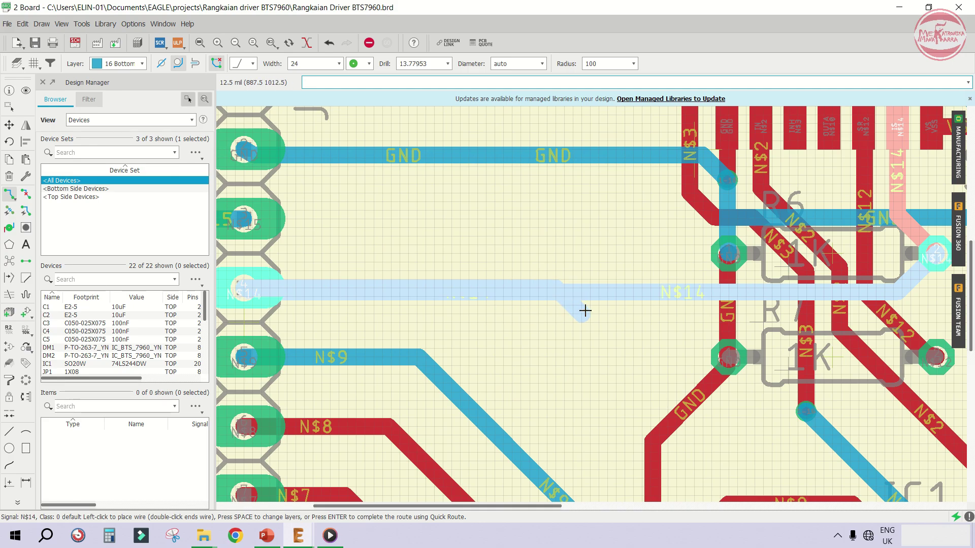
pyautogui.click(563, 313)
pyautogui.scroll(-2, 564, 311)
pyautogui.scroll(4, 811, 296)
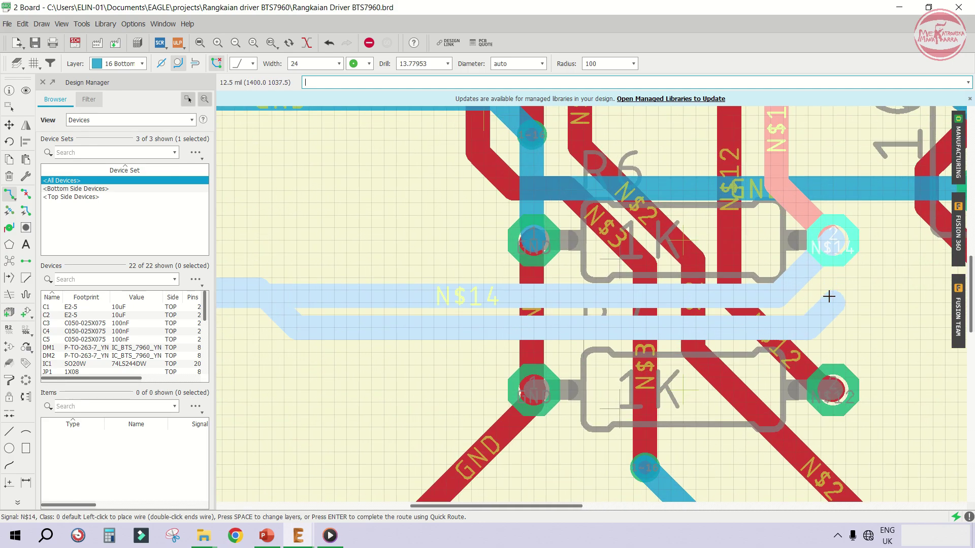
pyautogui.click(829, 298)
pyautogui.click(830, 242)
pyautogui.scroll(-3, 803, 276)
pyautogui.scroll(-3, 565, 313)
pyautogui.scroll(2, 671, 153)
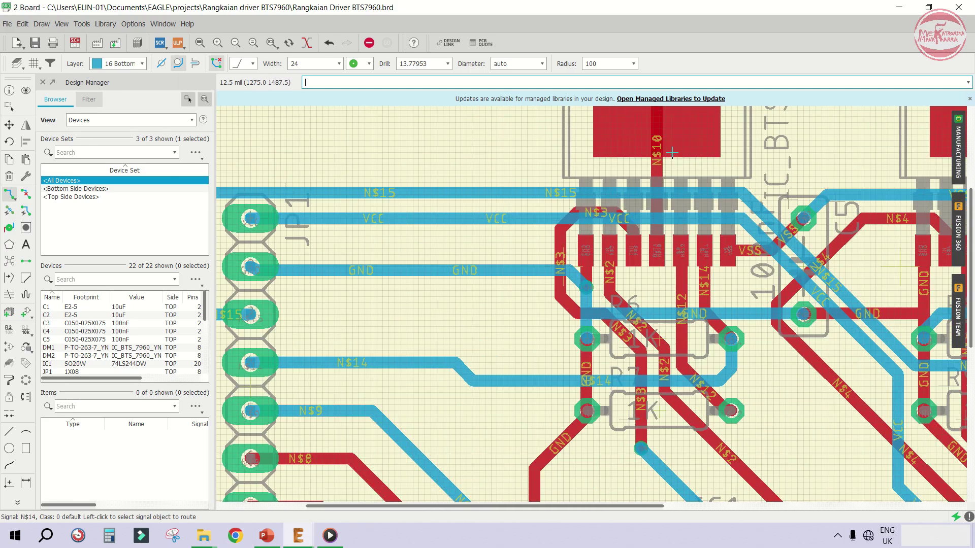
# Reroute the N$15 loop around JP1 with its horizontal run farther above the VCC track
pyautogui.click(672, 190)
pyautogui.scroll(-2, 650, 156)
pyautogui.click(323, 168)
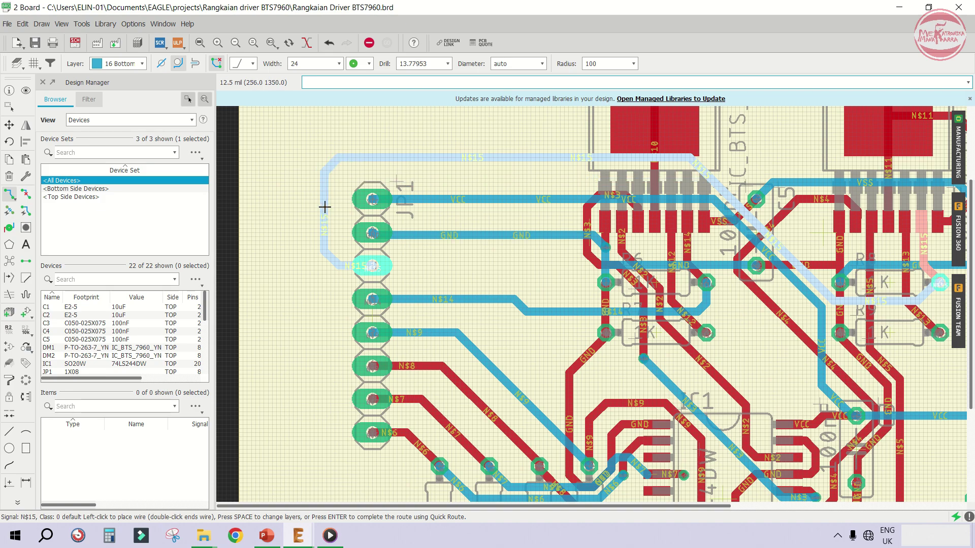
pyautogui.click(325, 215)
# Reroute N$15 and N$13 on the top layer from the centres of the second BTS7960's IS and SR pads to pad 2 of R8 and R9
pyautogui.scroll(-4, 365, 195)
pyautogui.scroll(4, 487, 202)
pyautogui.scroll(-2, 488, 202)
pyautogui.scroll(2, 689, 234)
pyautogui.scroll(-2, 544, 227)
pyautogui.scroll(3, 591, 435)
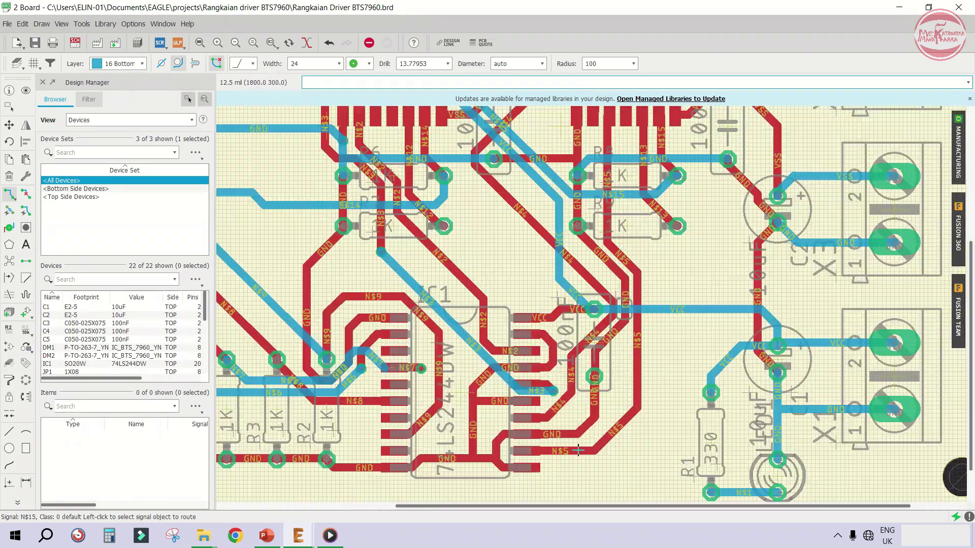
pyautogui.scroll(-1, 590, 436)
pyautogui.scroll(5, 675, 214)
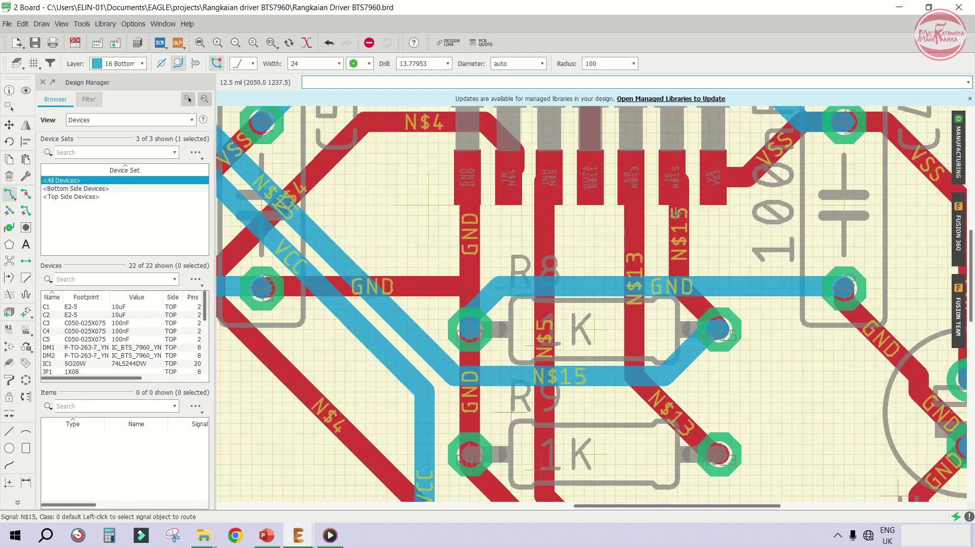
pyautogui.click(676, 214)
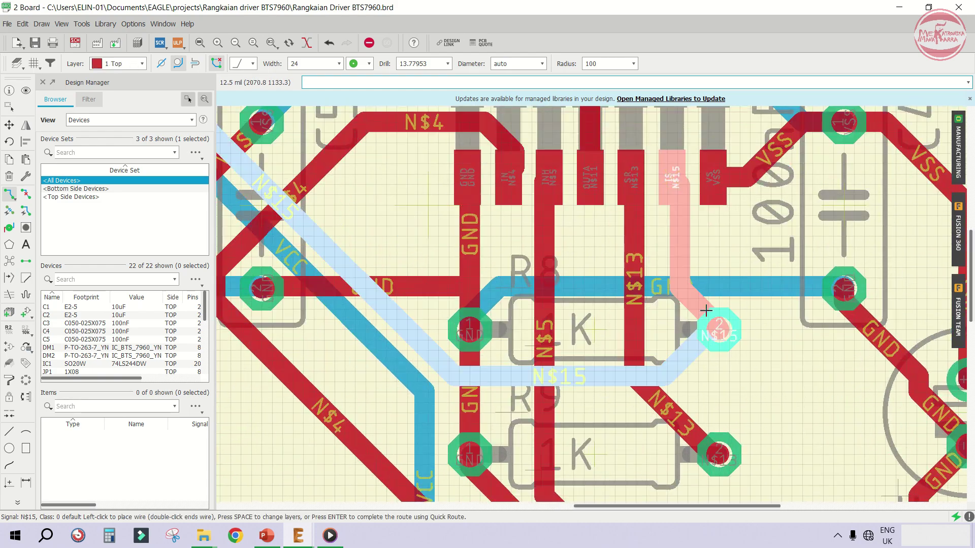
pyautogui.click(718, 331)
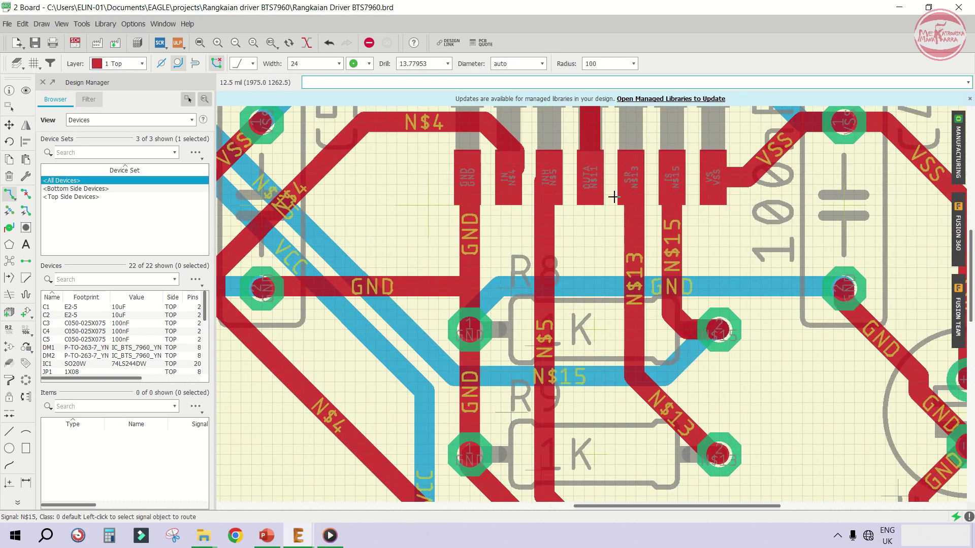
pyautogui.click(624, 197)
pyautogui.click(715, 454)
# Reroute N$5 from the centre of the second BTS7960's INH pad straight down and diagonally into its vertical segment
pyautogui.scroll(-2, 554, 127)
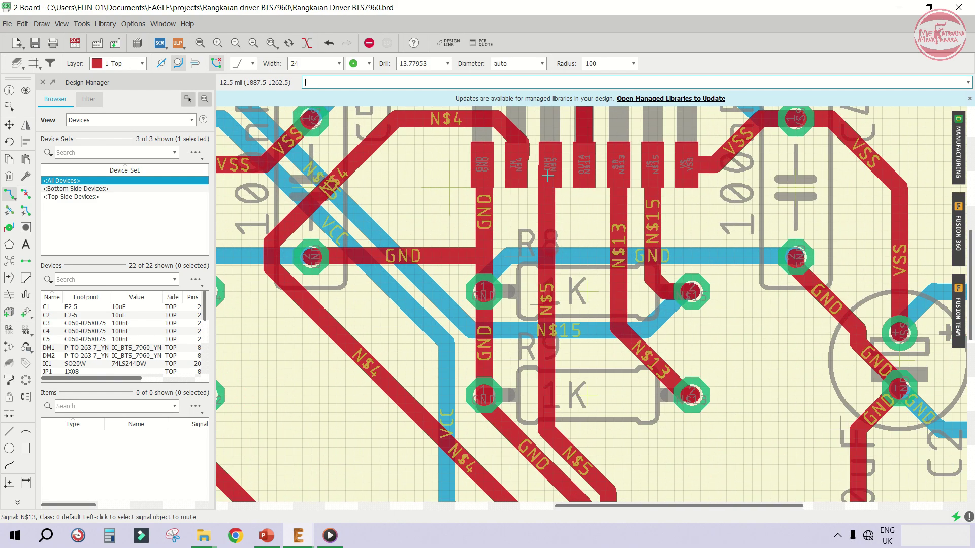
pyautogui.click(550, 176)
pyautogui.scroll(-4, 557, 209)
pyautogui.scroll(3, 577, 350)
pyautogui.click(581, 406)
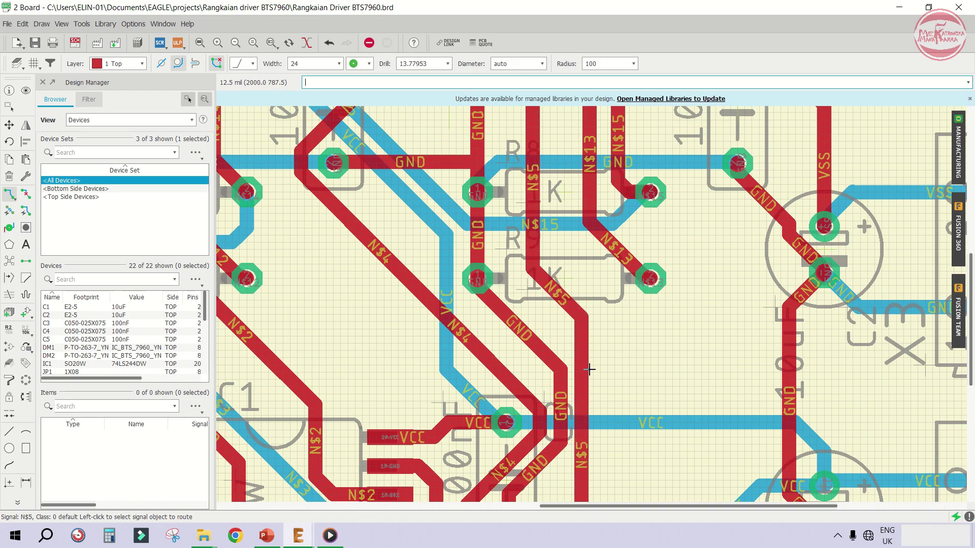
# Reroute N$4 straight up from the second BTS7960's IN pad, over the GND pad, and onto its diagonal segment
pyautogui.scroll(-3, 587, 370)
pyautogui.scroll(5, 542, 213)
pyautogui.scroll(-3, 477, 244)
pyautogui.scroll(3, 422, 190)
pyautogui.click(423, 190)
pyautogui.press('Escape')
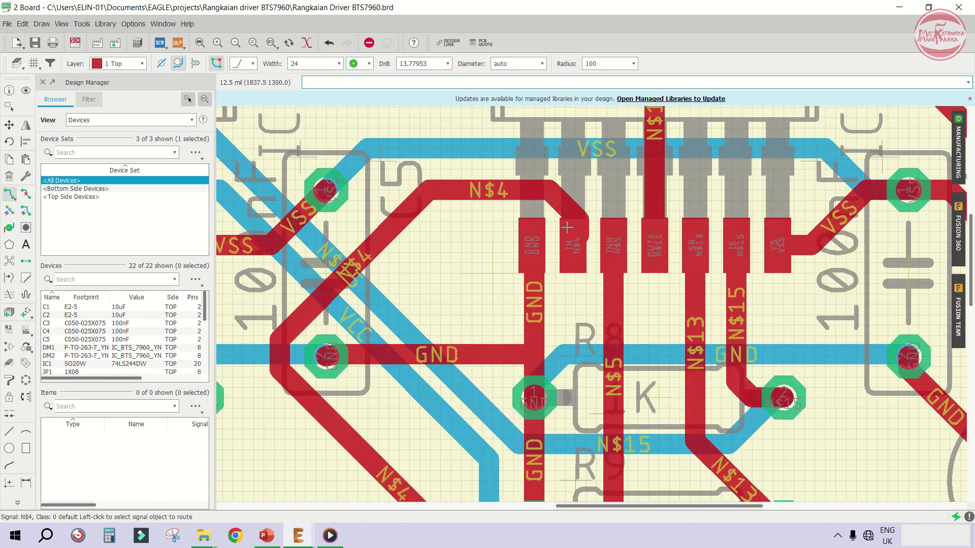
pyautogui.click(571, 229)
pyautogui.click(546, 169)
pyautogui.click(397, 210)
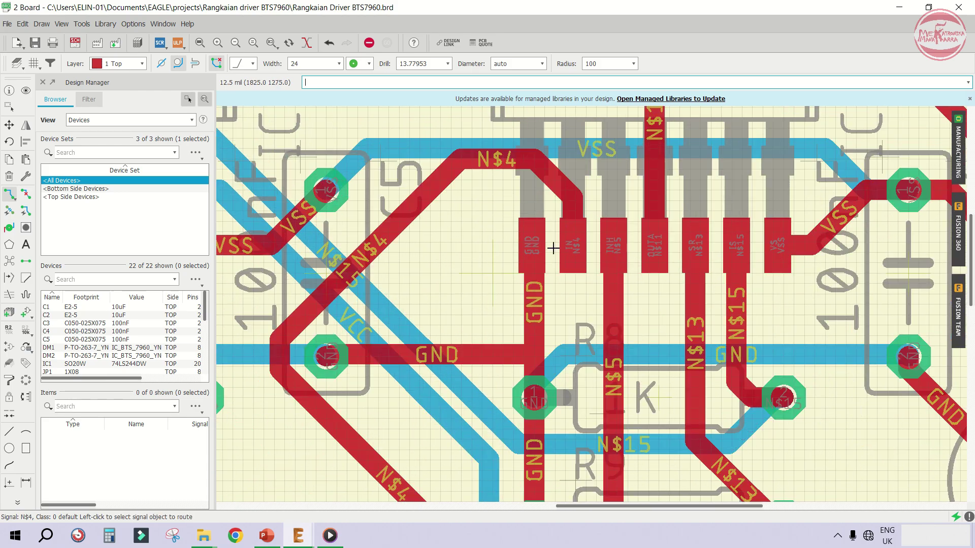
# Reroute GND from the centre of the second BTS7960's GND pad straight down to R8's pad 1
pyautogui.scroll(-4, 513, 244)
pyautogui.click(520, 247)
pyautogui.scroll(3, 516, 370)
pyautogui.scroll(2, 522, 241)
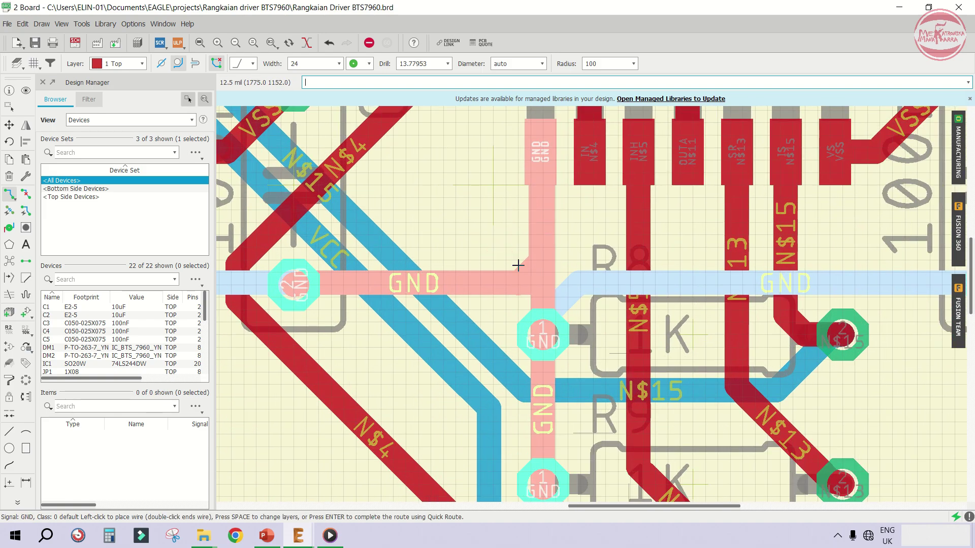
pyautogui.click(542, 333)
pyautogui.scroll(2, 539, 274)
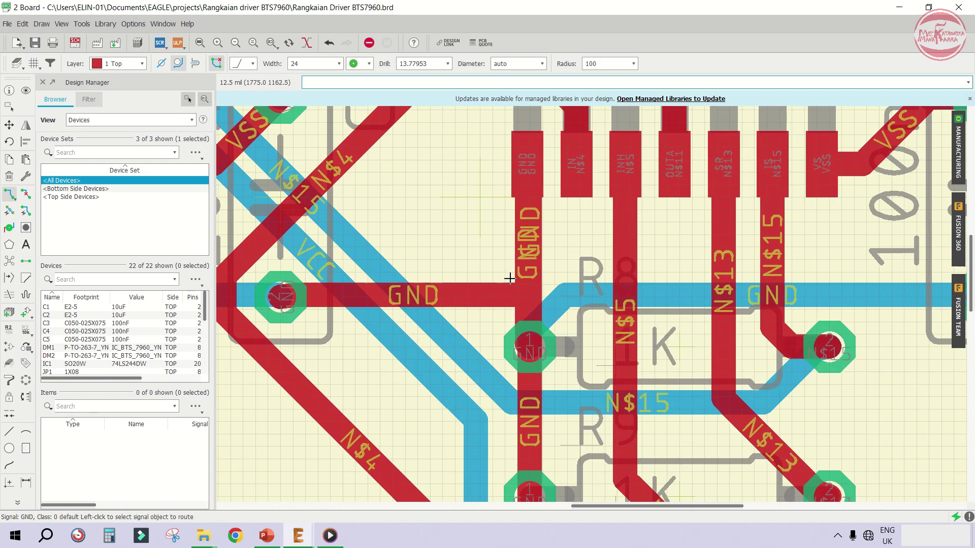
# Rip up the GND segment above R8's pad 1, reroute GND straight from C5's pad 2 to the vertical GND track, and save the board
pyautogui.click(26, 194)
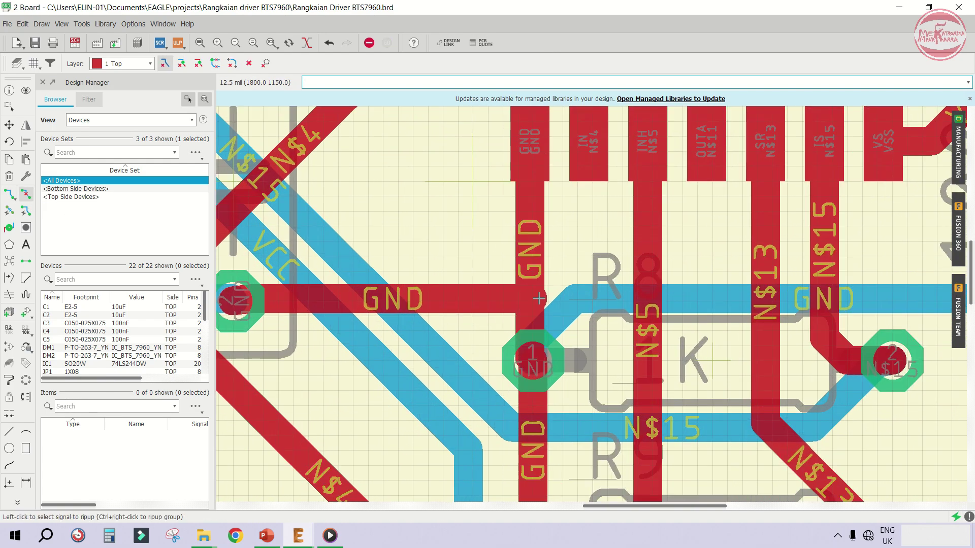
pyautogui.scroll(2, 533, 279)
pyautogui.click(533, 280)
pyautogui.scroll(-3, 533, 279)
pyautogui.click(9, 194)
pyautogui.click(305, 285)
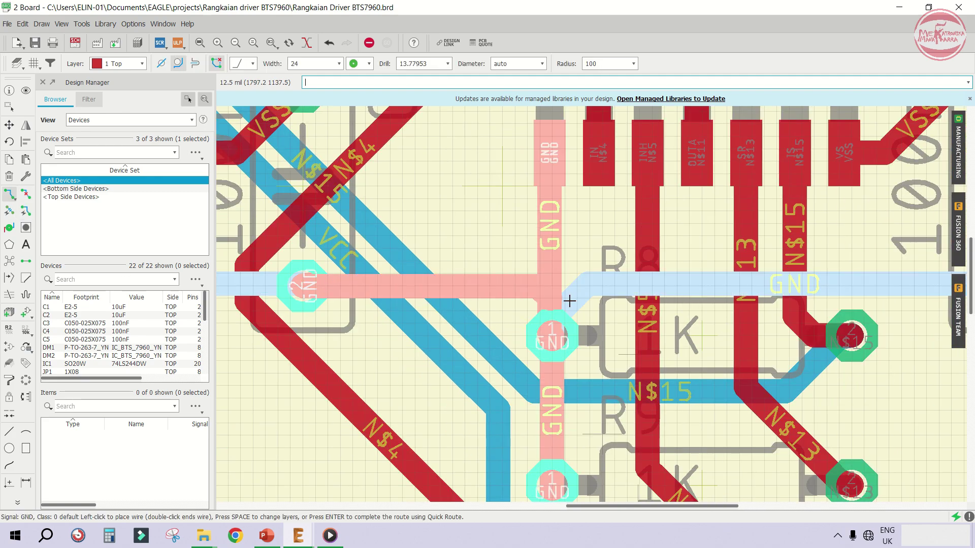
pyautogui.click(546, 284)
pyautogui.scroll(-2, 520, 298)
pyautogui.click(35, 44)
pyautogui.scroll(-2, 480, 318)
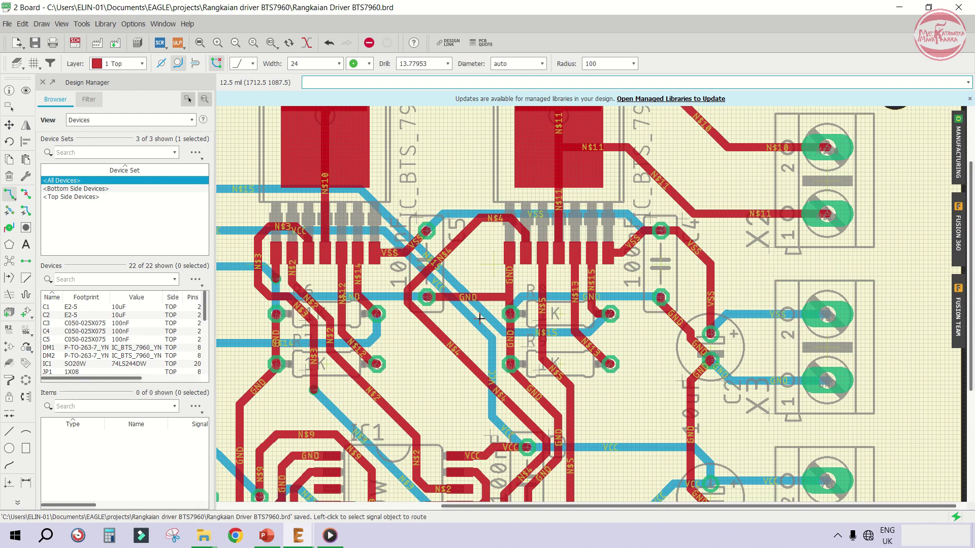
# Route GND on the top layer from C4's pad 2 down to the bend below C2 and rip up the old direct C4–C2 segment
pyautogui.scroll(5, 661, 372)
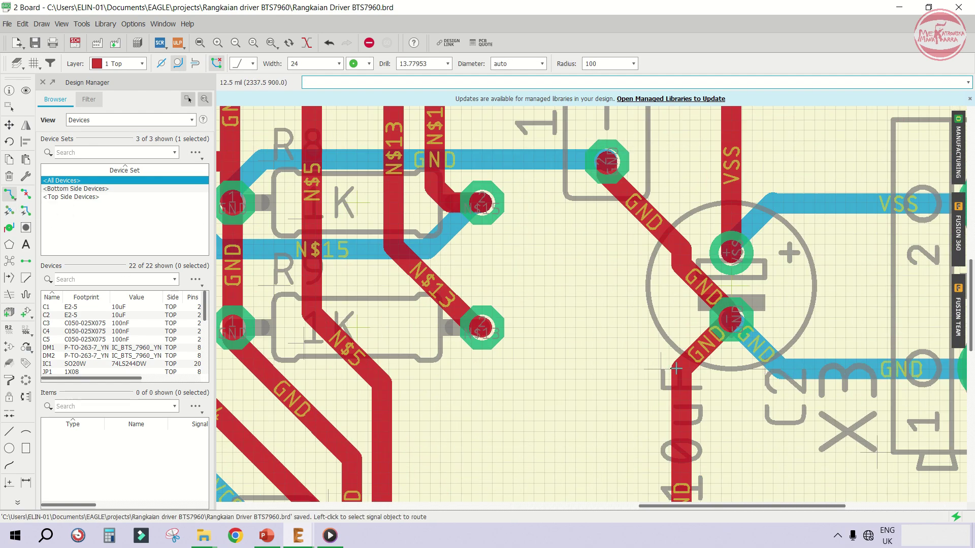
pyautogui.click(681, 354)
pyautogui.click(606, 161)
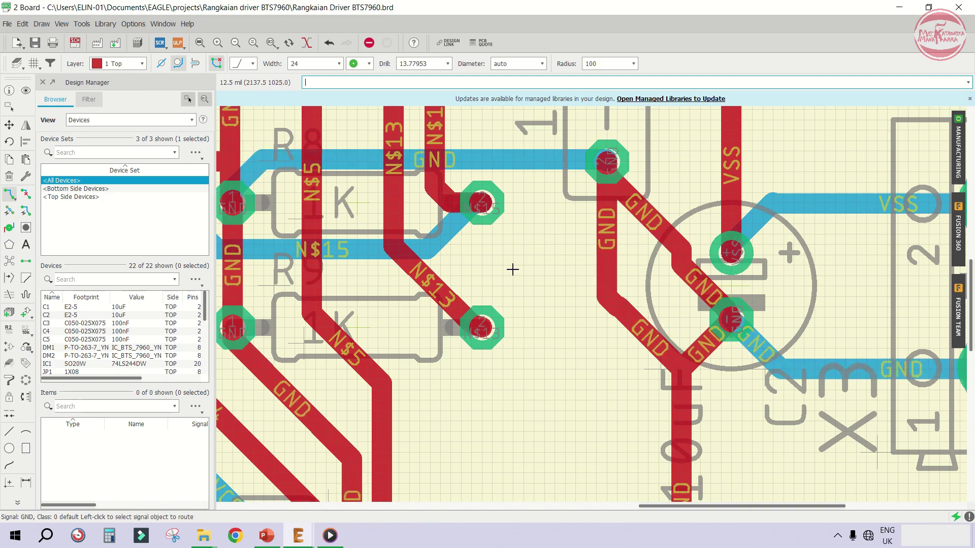
pyautogui.click(26, 193)
pyautogui.click(681, 263)
pyautogui.scroll(-4, 603, 279)
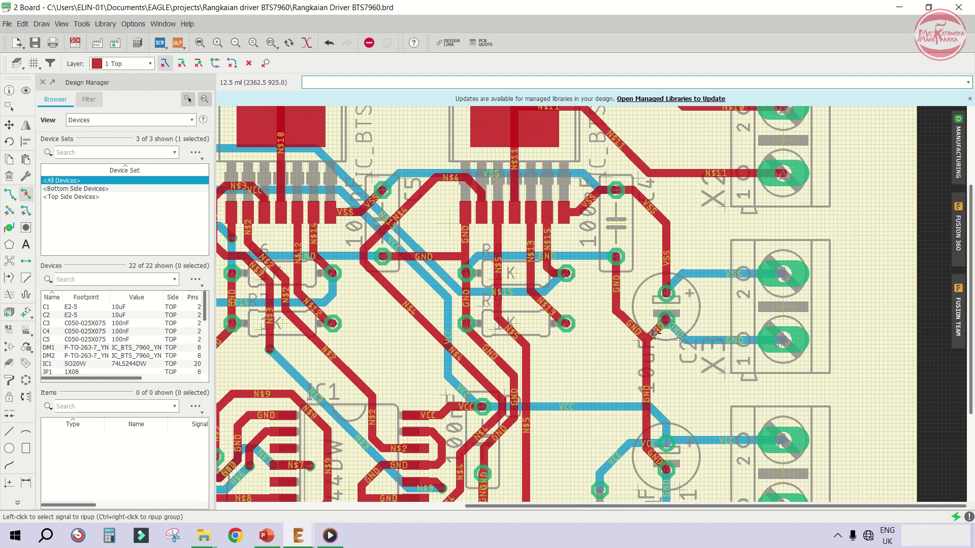
# Extend N$7 on the bottom layer from its end under IC1's pad 4 horizontally to the N$7 via, and save the board
pyautogui.scroll(-2, 751, 448)
pyautogui.scroll(2, 565, 254)
pyautogui.scroll(-3, 607, 253)
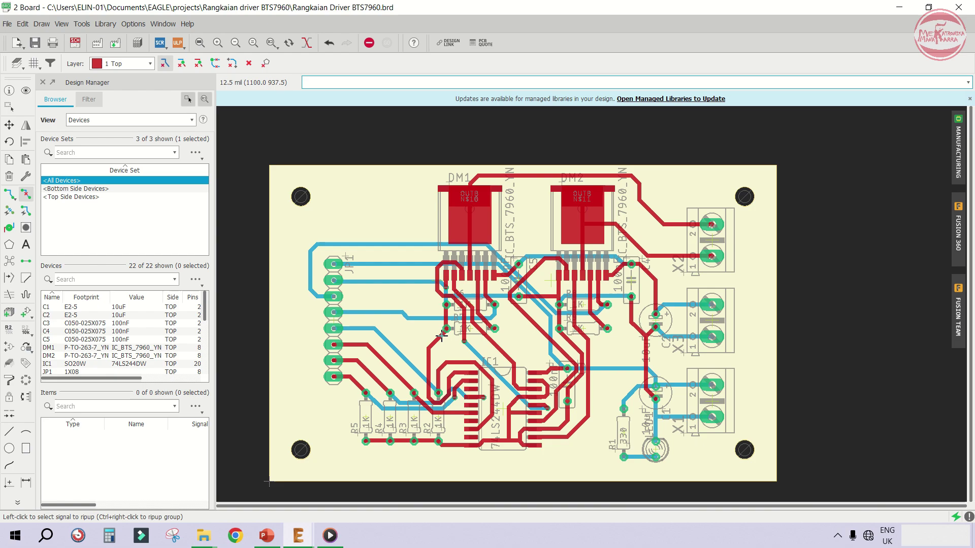
pyautogui.scroll(4, 415, 446)
pyautogui.scroll(10, 533, 409)
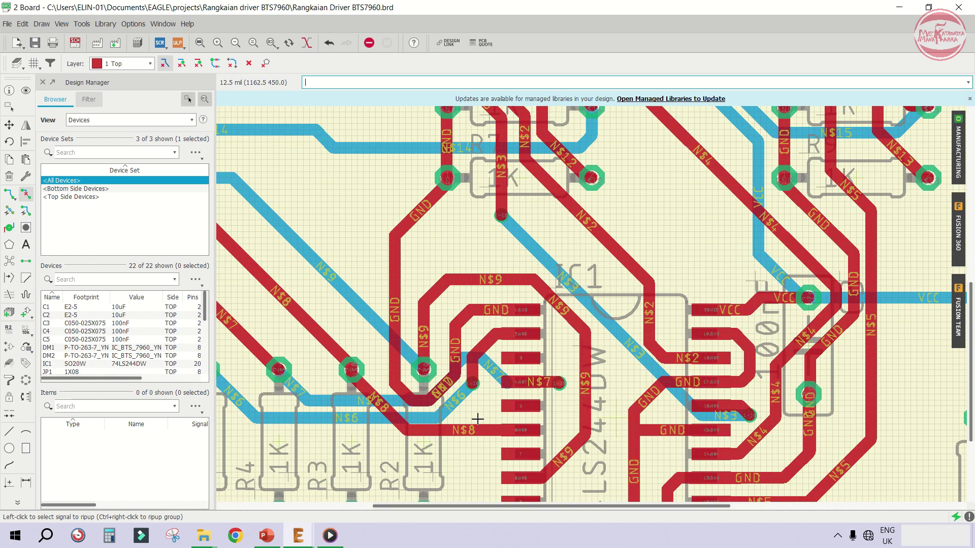
pyautogui.scroll(-2, 565, 351)
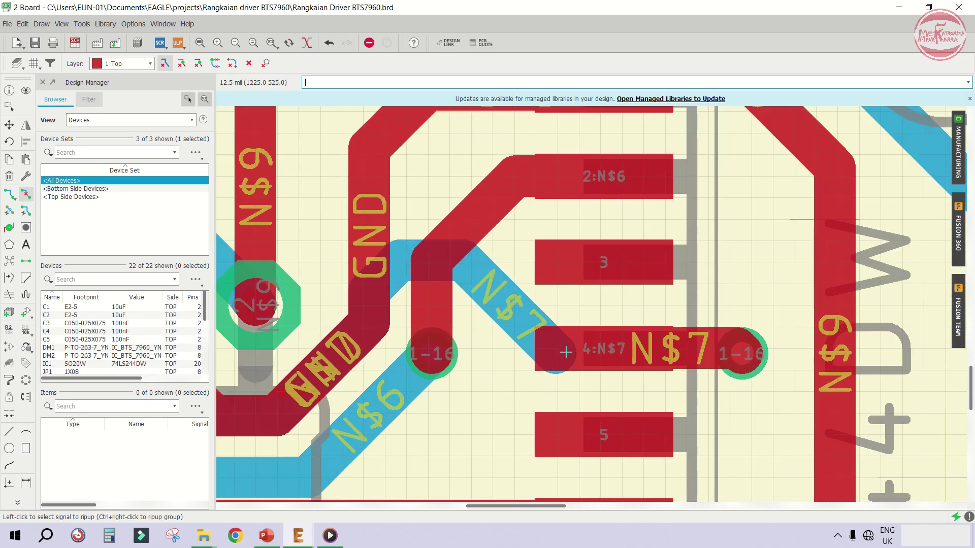
pyautogui.scroll(1, 558, 348)
pyautogui.press('F3')
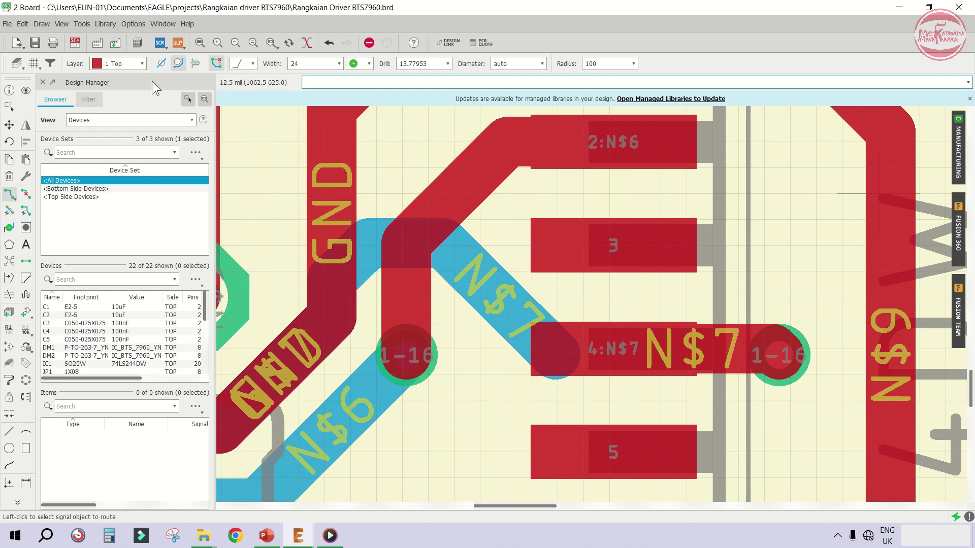
pyautogui.click(122, 64)
pyautogui.click(106, 86)
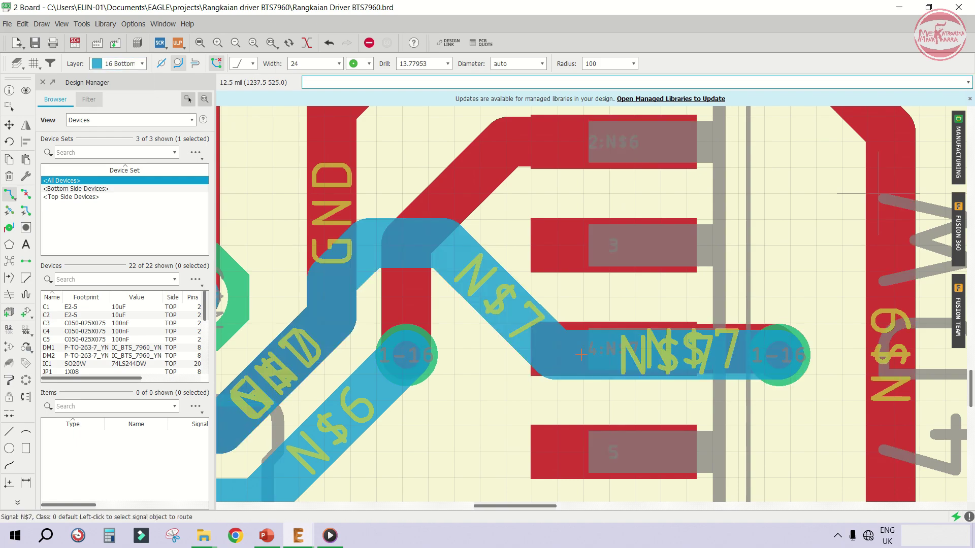
pyautogui.scroll(-3, 578, 354)
pyautogui.hotkey('ctrl', 's')
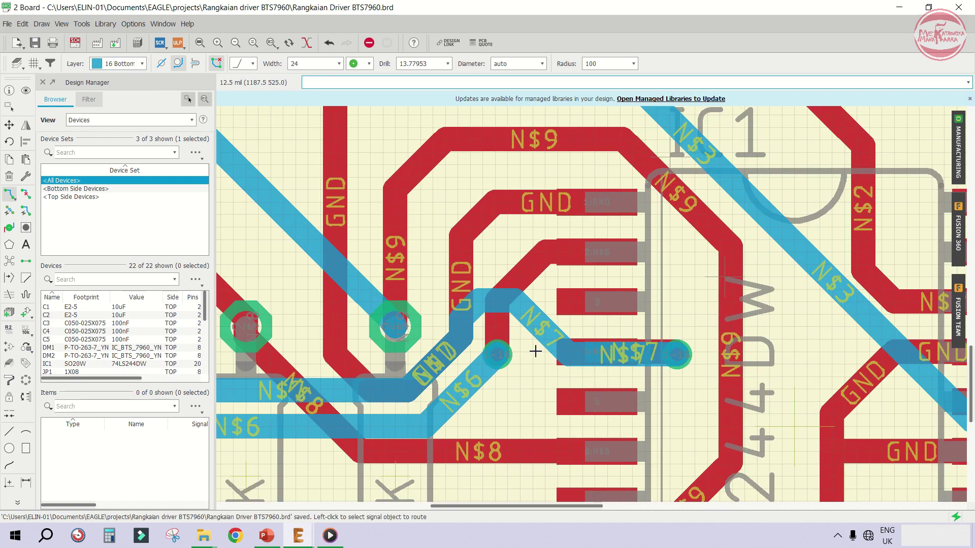
# Move the N$6 via beside IC1 slightly down, away from the N$7 track
pyautogui.scroll(-1, 535, 352)
pyautogui.scroll(1, 491, 379)
pyautogui.scroll(-1, 585, 346)
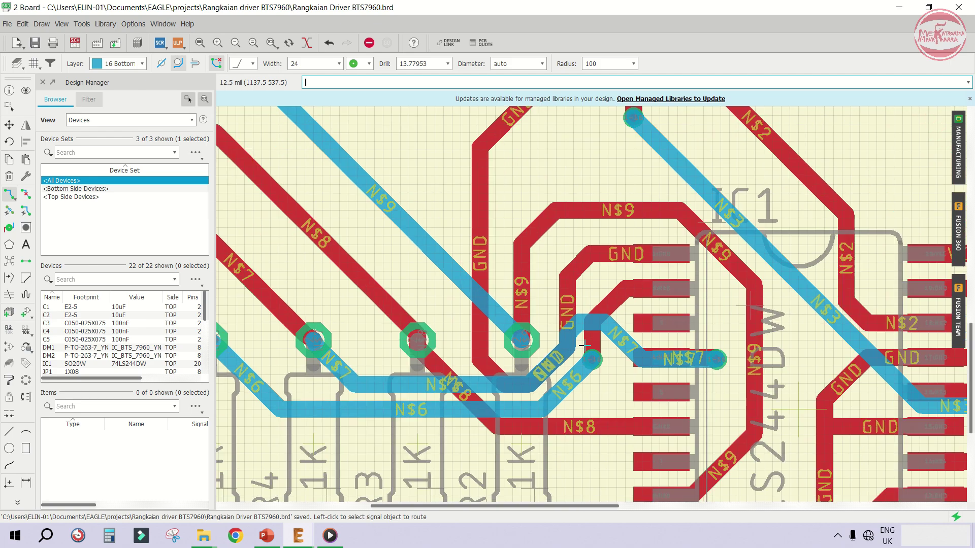
pyautogui.scroll(-1, 584, 346)
pyautogui.scroll(1, 585, 346)
pyautogui.press('F7')
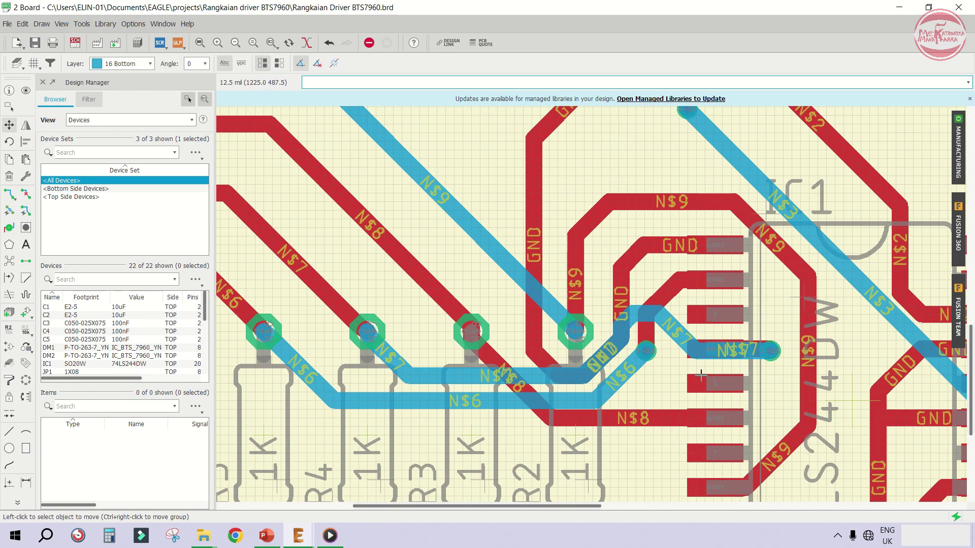
pyautogui.scroll(1, 610, 366)
pyautogui.click(652, 368)
pyautogui.click(641, 377)
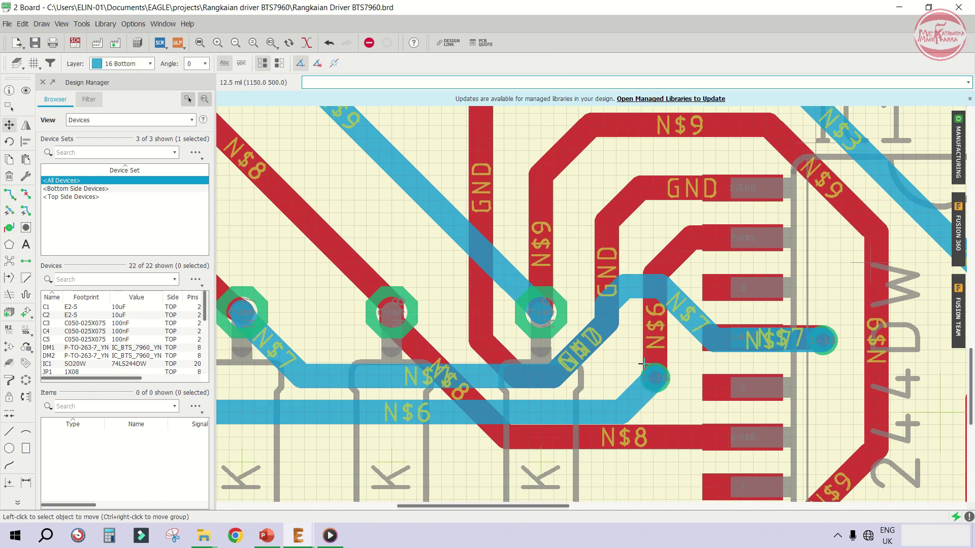
# Lower the bottom-layer N$7 segment into line with IC1's pad 4 and shift the horizontal N$6 segment further down from N$7
pyautogui.scroll(1, 642, 364)
pyautogui.click(627, 328)
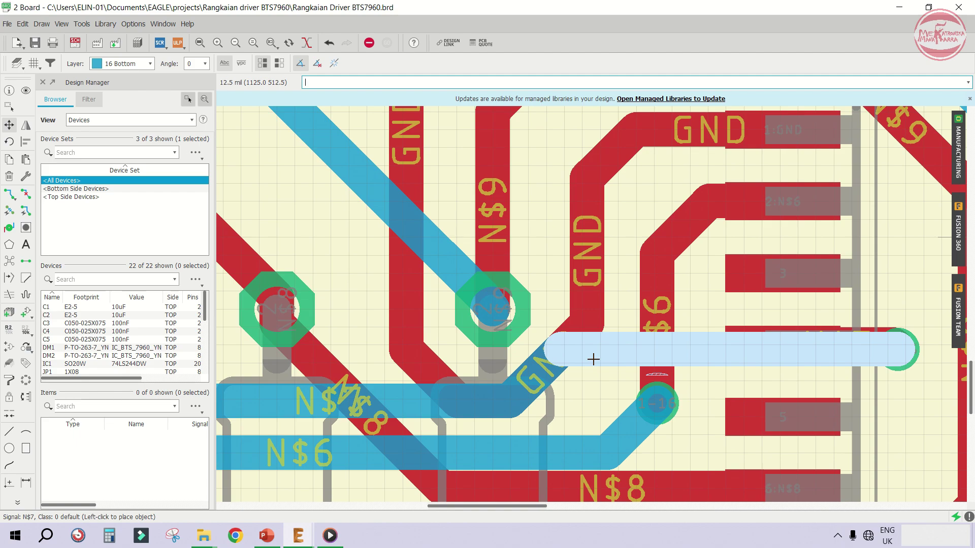
pyautogui.click(593, 360)
pyautogui.click(655, 389)
pyautogui.press('Escape')
pyautogui.scroll(-2, 476, 398)
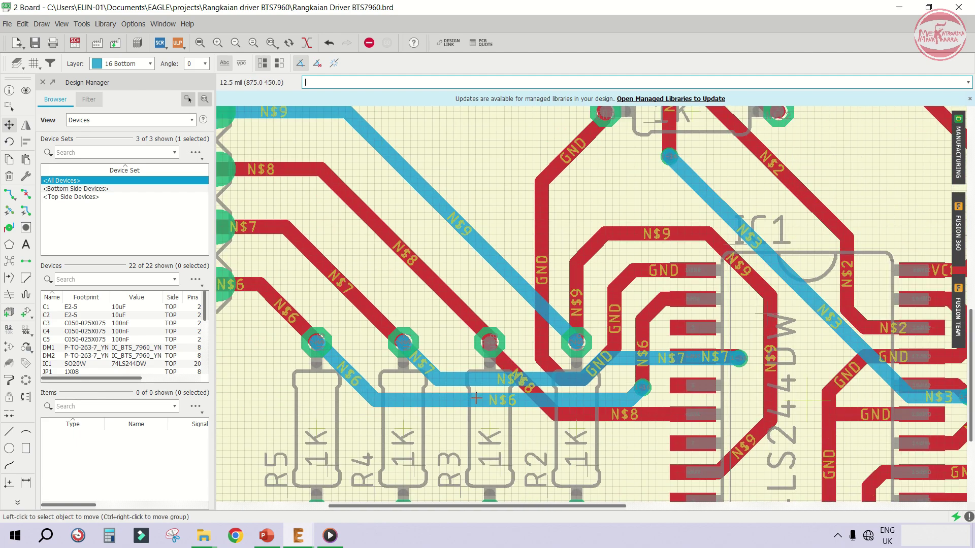
pyautogui.click(476, 397)
pyautogui.click(501, 395)
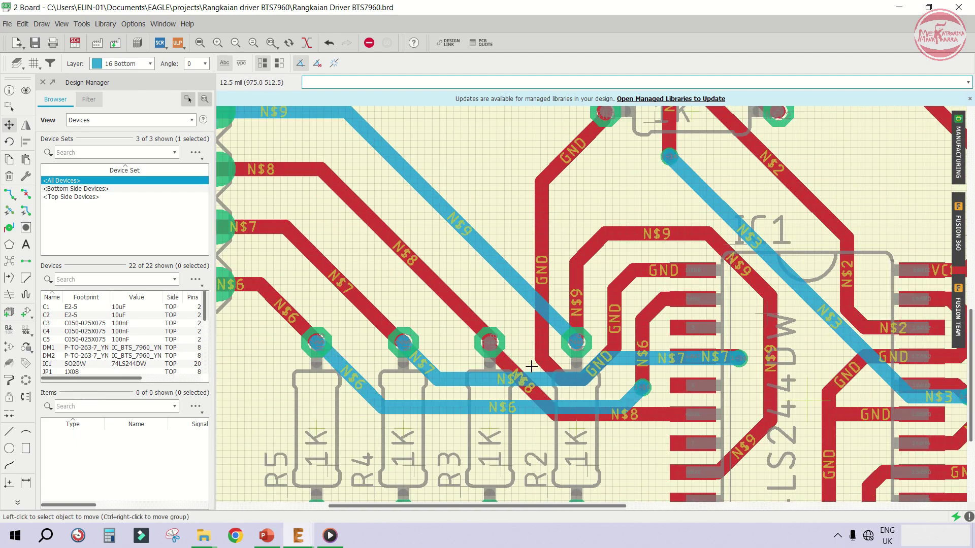
# Fit the whole board in view and open the layer visibility settings
pyautogui.scroll(-1, 531, 366)
pyautogui.scroll(-1, 531, 365)
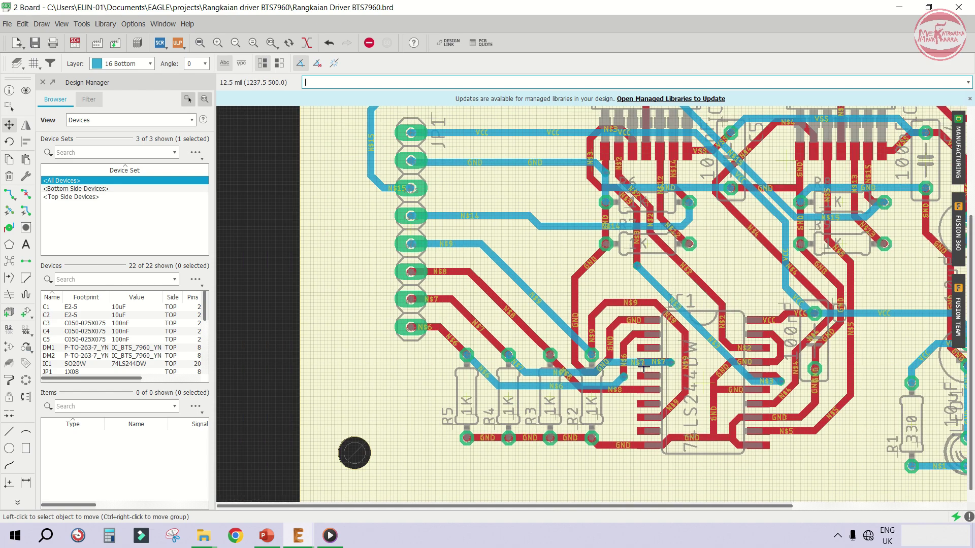
pyautogui.scroll(-1, 511, 353)
pyautogui.click(199, 43)
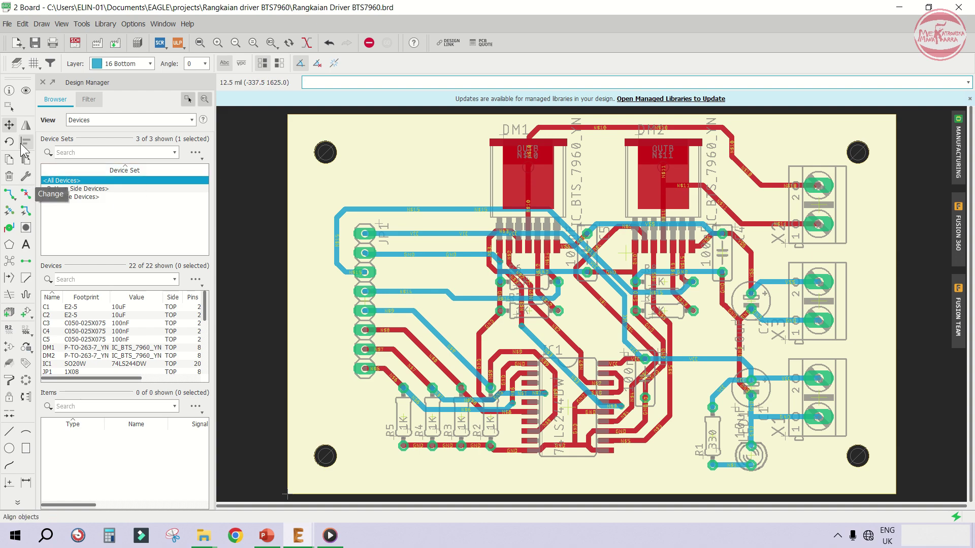
pyautogui.click(17, 67)
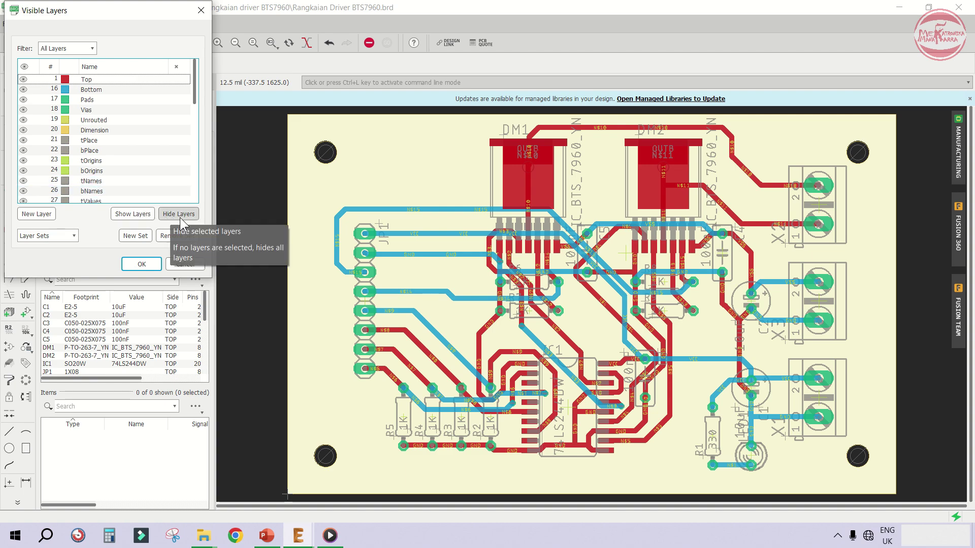
# Hide all layers and show only tPlace and tNames
pyautogui.click(184, 217)
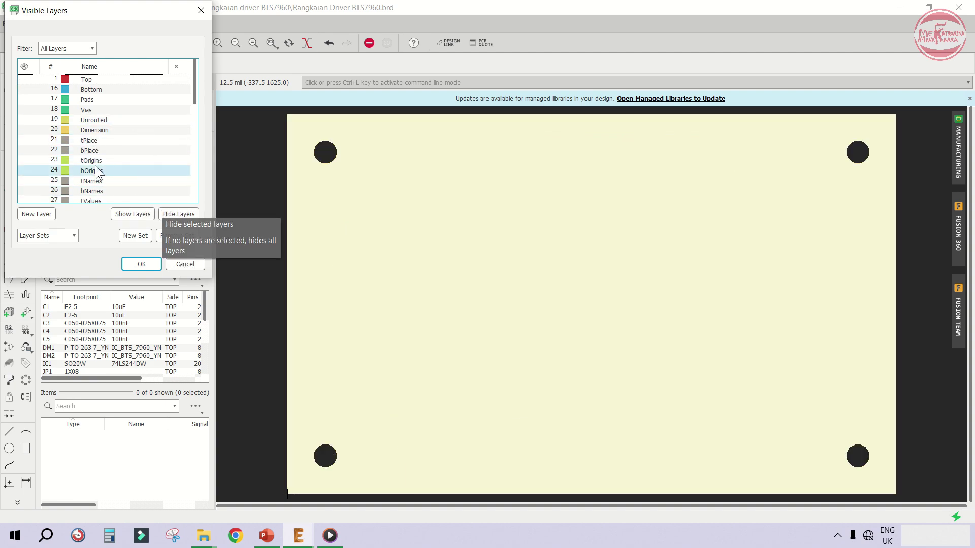
pyautogui.click(32, 141)
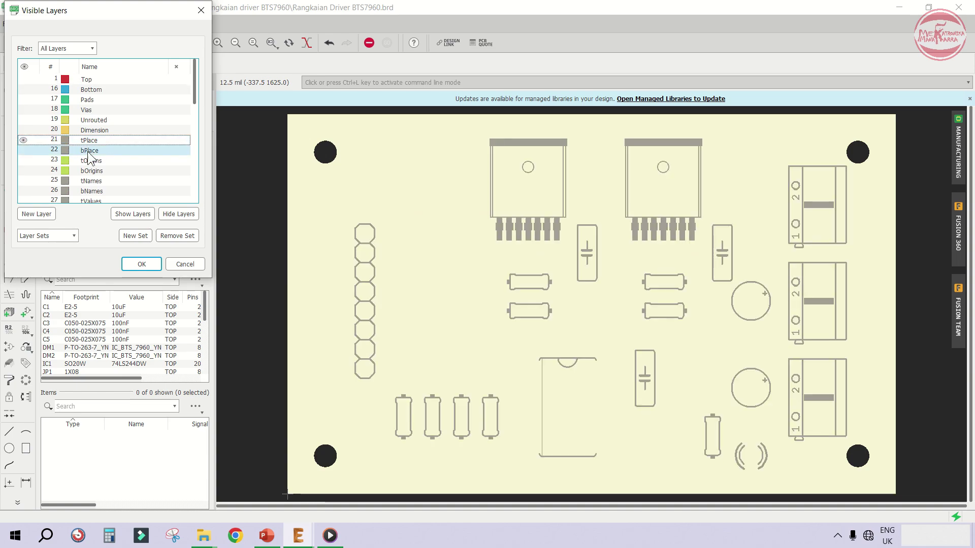
pyautogui.click(24, 181)
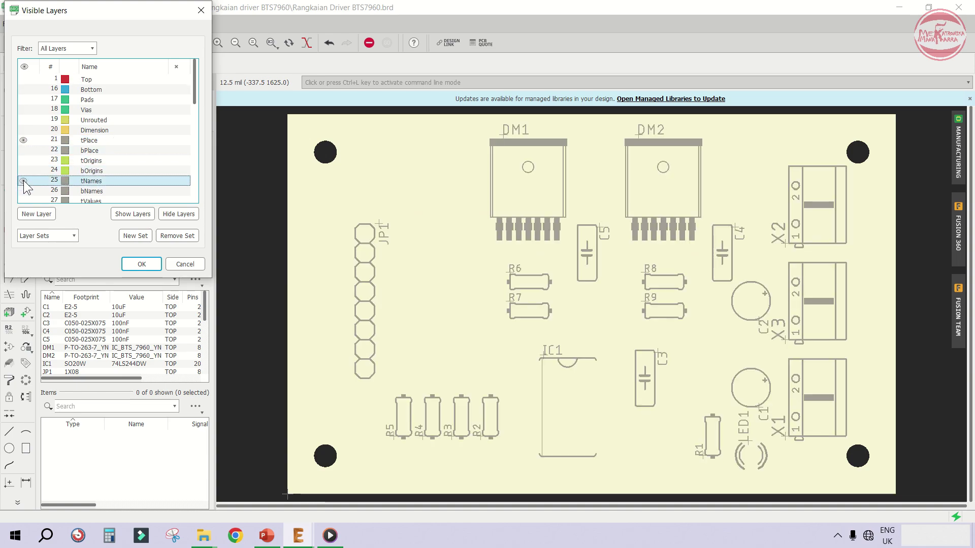
# Apply the Preset_Top layer set with the Top layer hidden and tValues shown
pyautogui.click(40, 237)
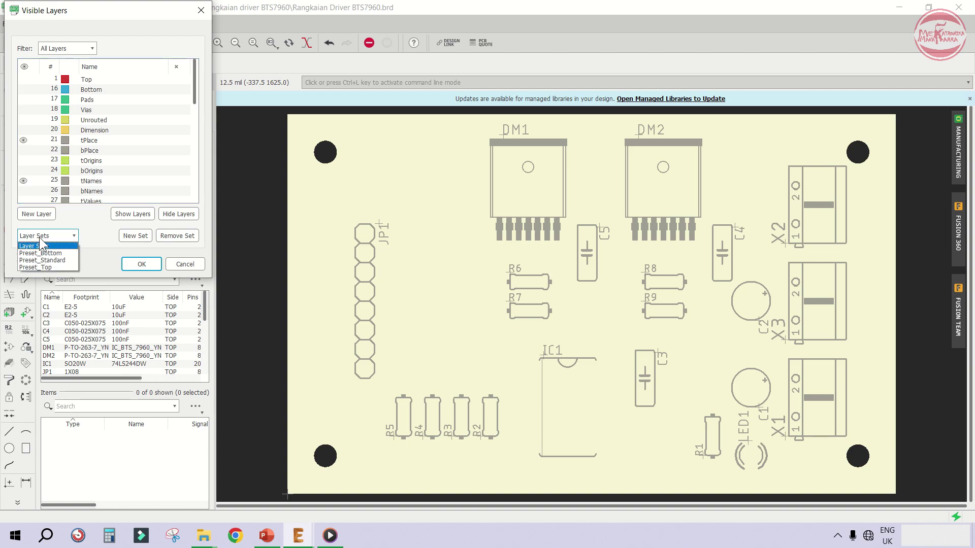
pyautogui.click(50, 266)
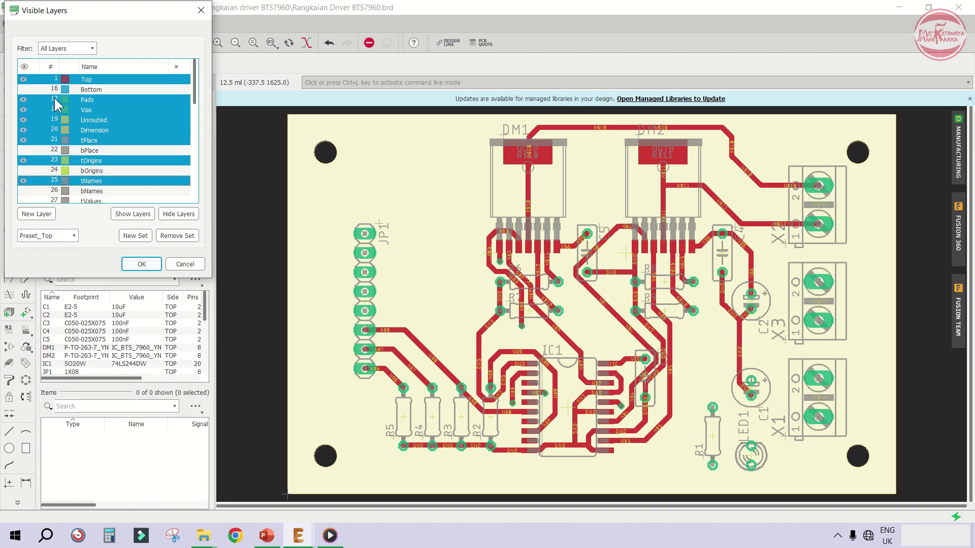
pyautogui.click(23, 79)
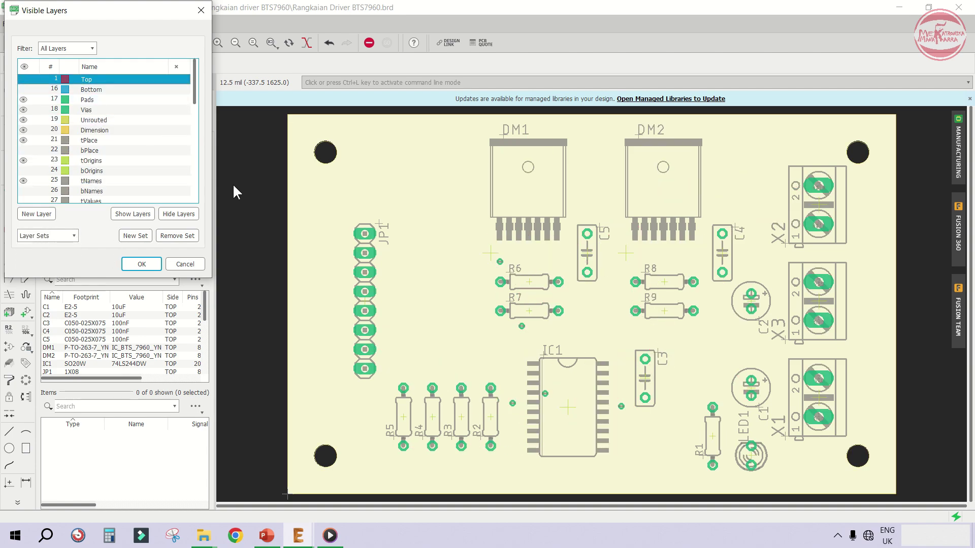
pyautogui.scroll(-10, 70, 150)
pyautogui.scroll(10, 71, 150)
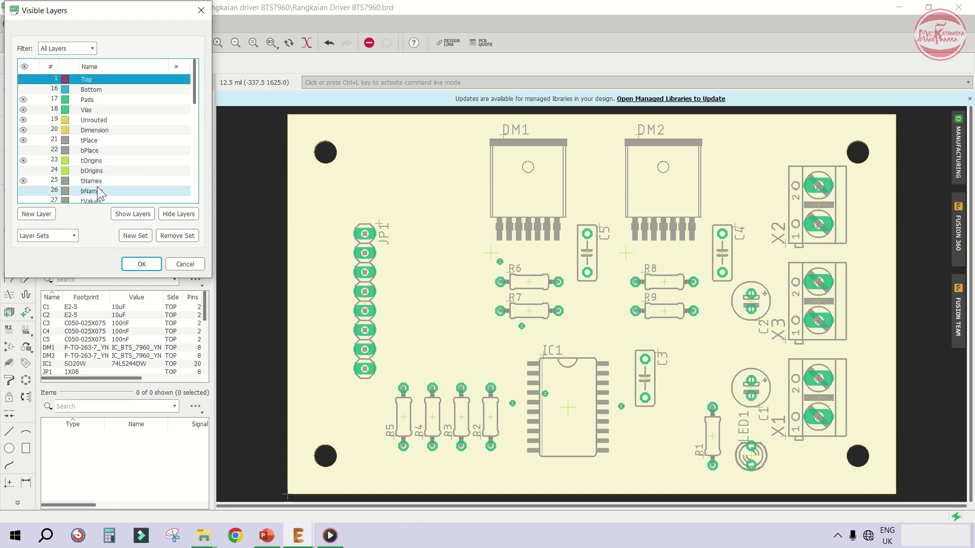
pyautogui.scroll(-2, 70, 169)
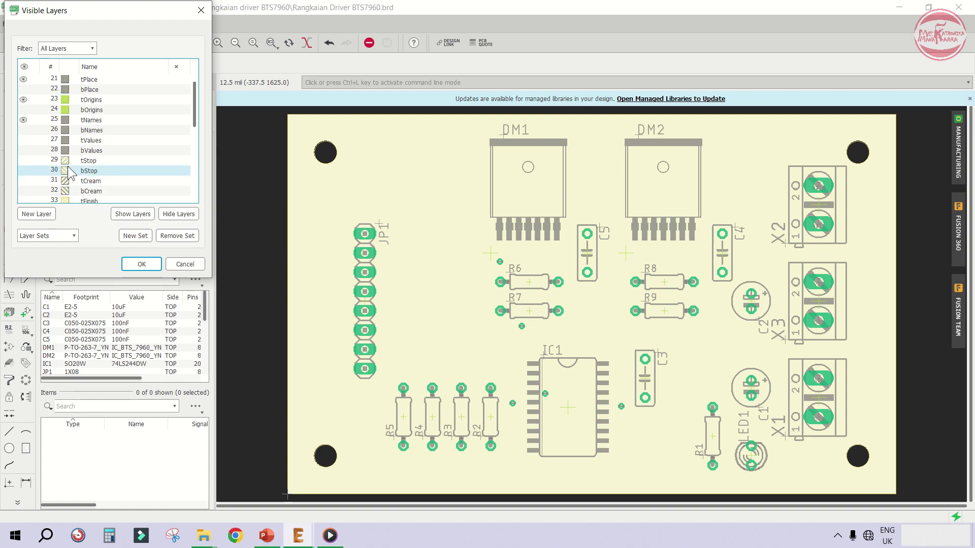
pyautogui.click(24, 141)
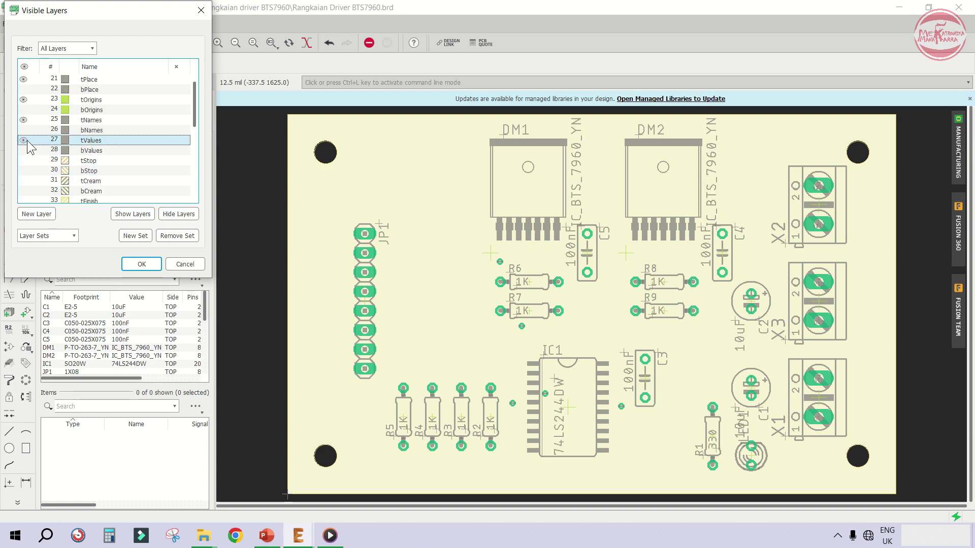
pyautogui.click(139, 264)
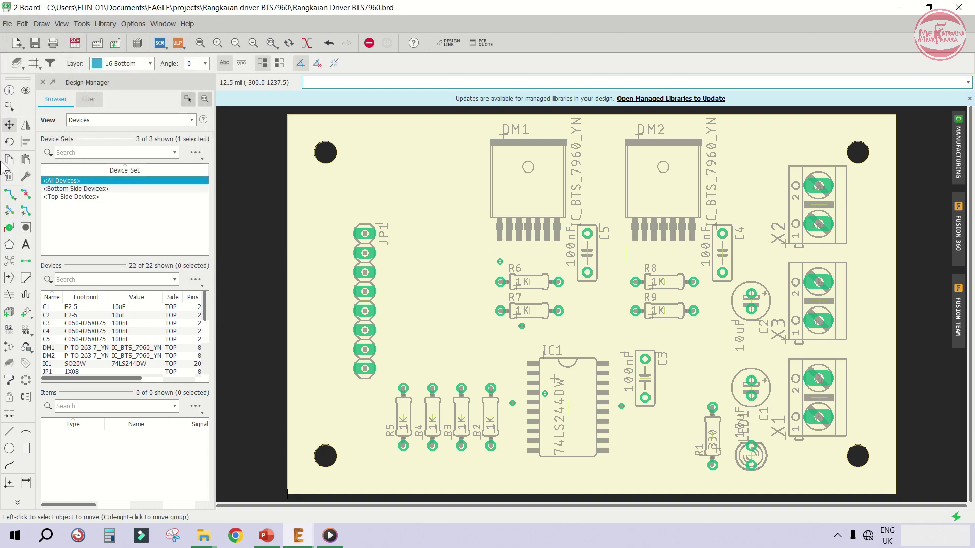
# Move the R7 and R6 name labels left so each sits above its resistor's pad 1
pyautogui.scroll(3, 407, 243)
pyautogui.scroll(-3, 406, 220)
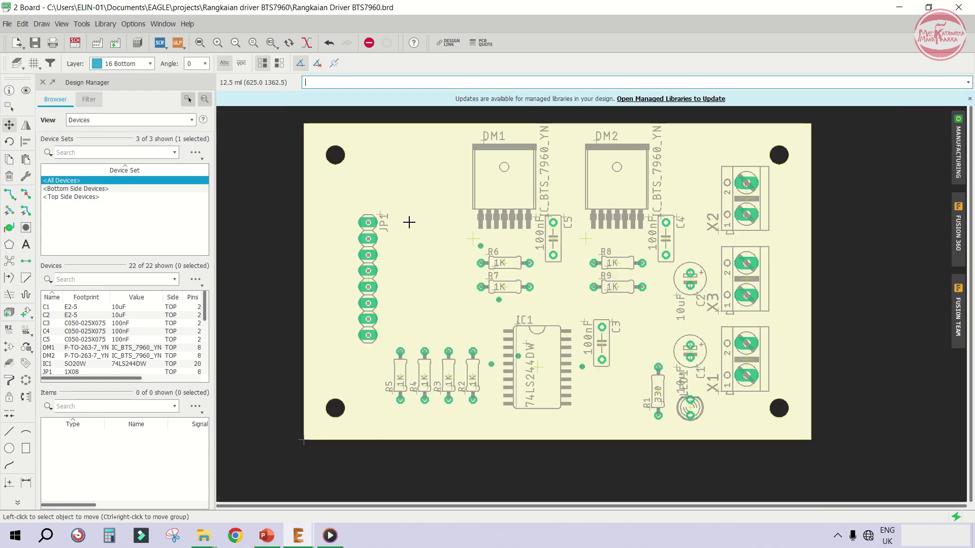
pyautogui.scroll(7, 524, 273)
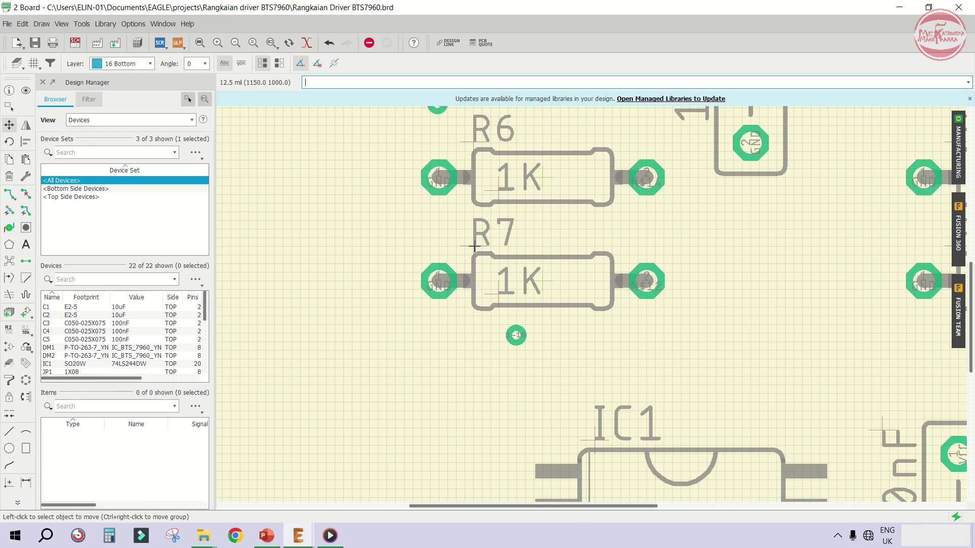
pyautogui.click(474, 247)
pyautogui.click(421, 248)
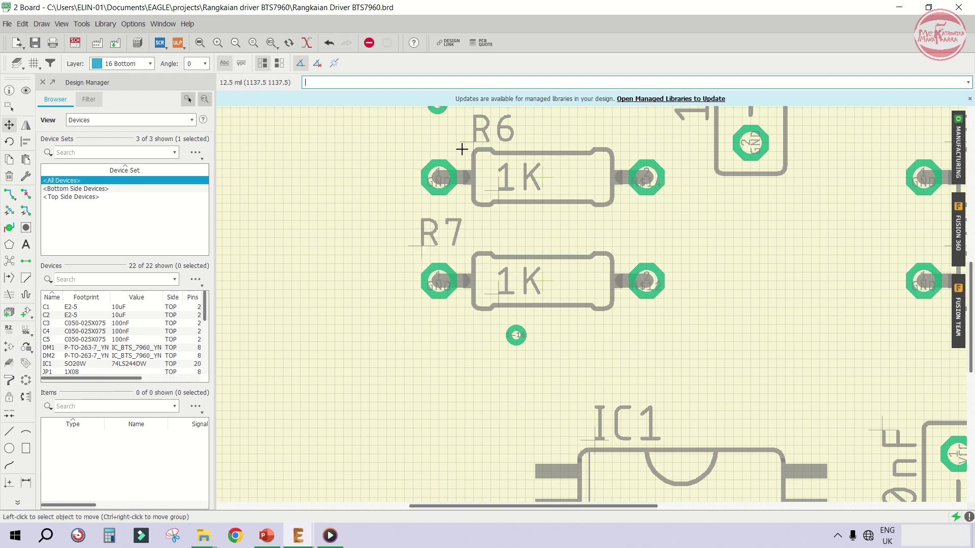
pyautogui.click(460, 146)
pyautogui.click(424, 152)
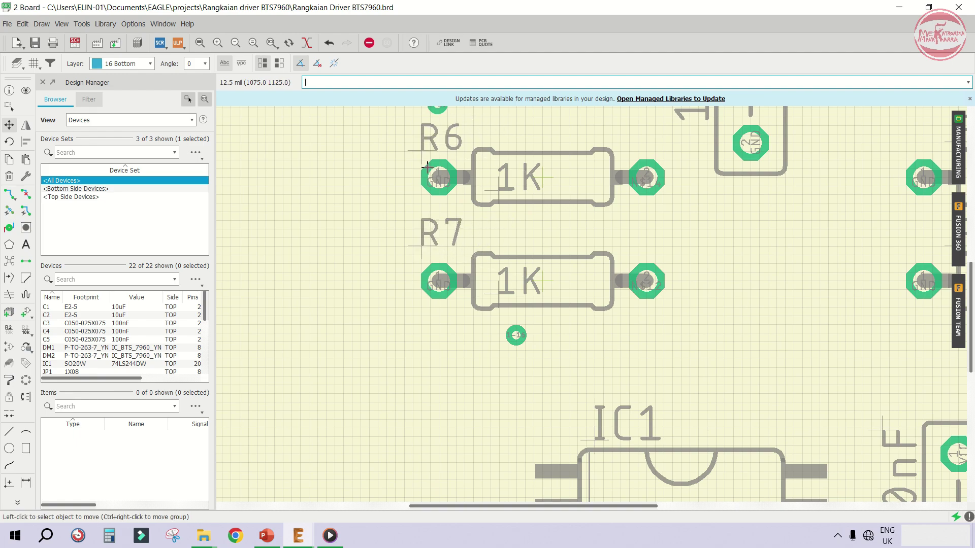
# Swap capacitor C5's labels, moving the 100nF value to its right side and the C5 name to its left side
pyautogui.scroll(-3, 424, 153)
pyautogui.scroll(3, 457, 247)
pyautogui.scroll(-4, 357, 236)
pyautogui.scroll(2, 442, 356)
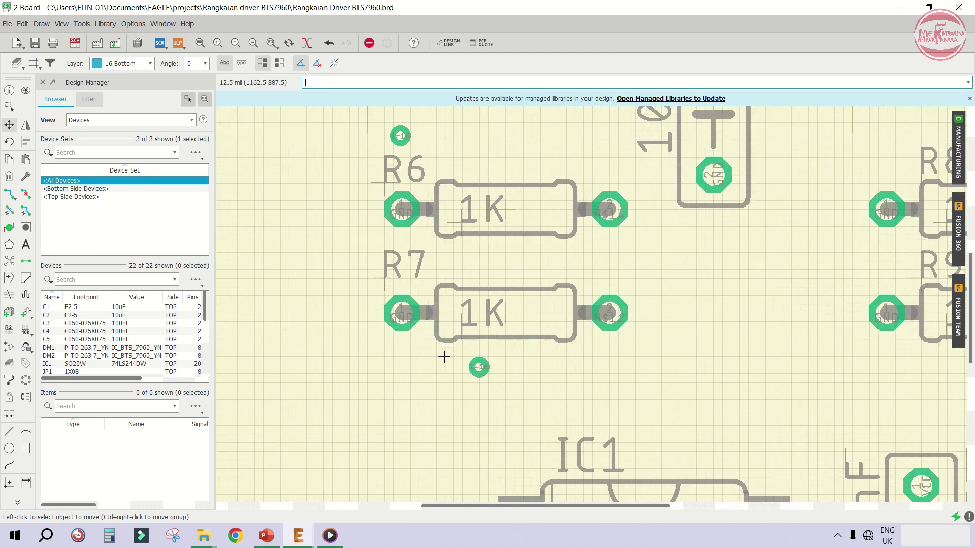
pyautogui.scroll(-2, 294, 261)
pyautogui.scroll(1, 480, 234)
pyautogui.scroll(-2, 457, 283)
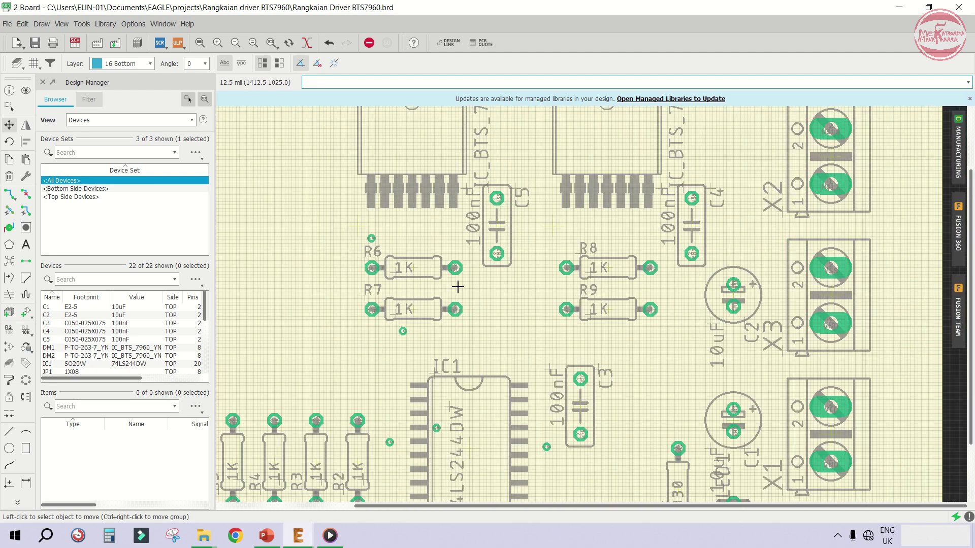
pyautogui.scroll(1, 456, 208)
pyautogui.scroll(1, 457, 203)
pyautogui.click(457, 202)
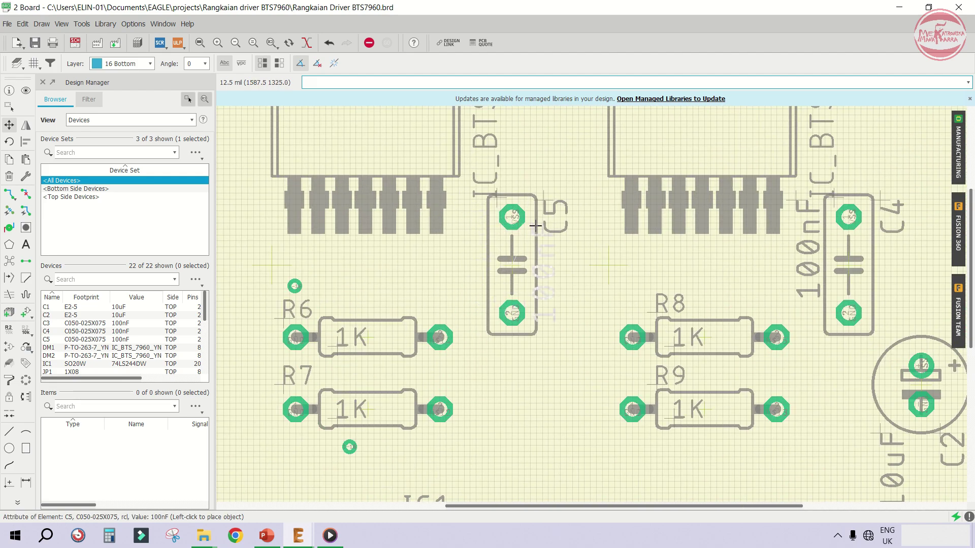
pyautogui.click(542, 204)
pyautogui.click(542, 204)
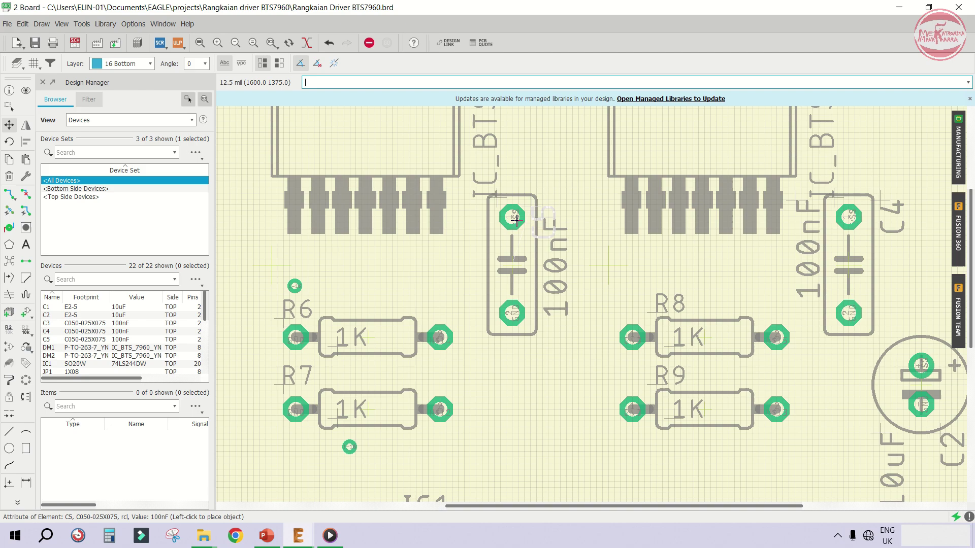
pyautogui.click(457, 253)
pyautogui.scroll(-1, 457, 254)
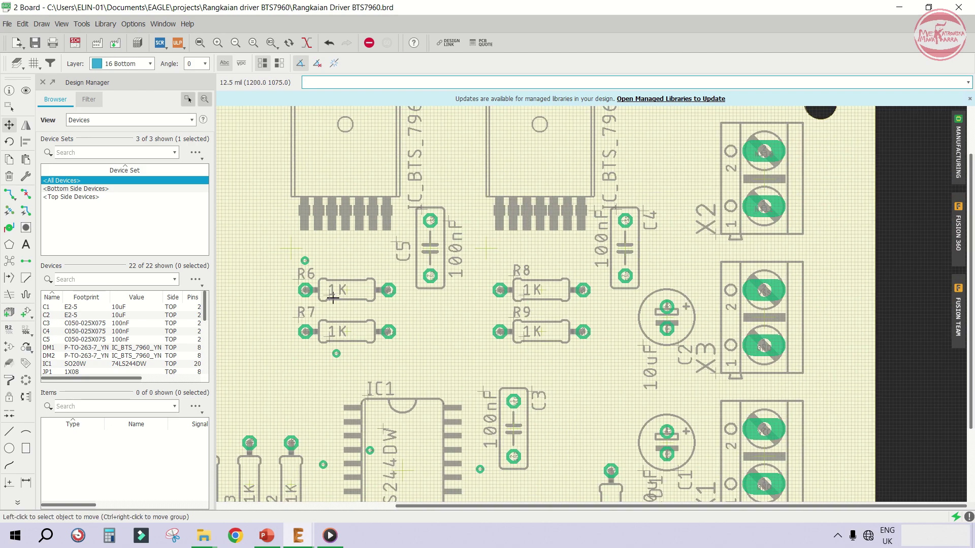
pyautogui.scroll(1, 332, 298)
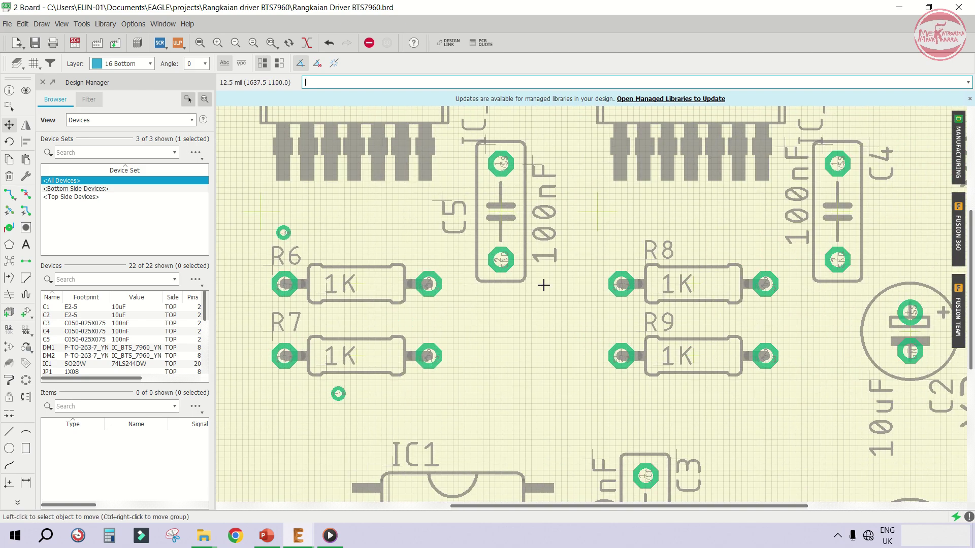
pyautogui.scroll(-2, 607, 288)
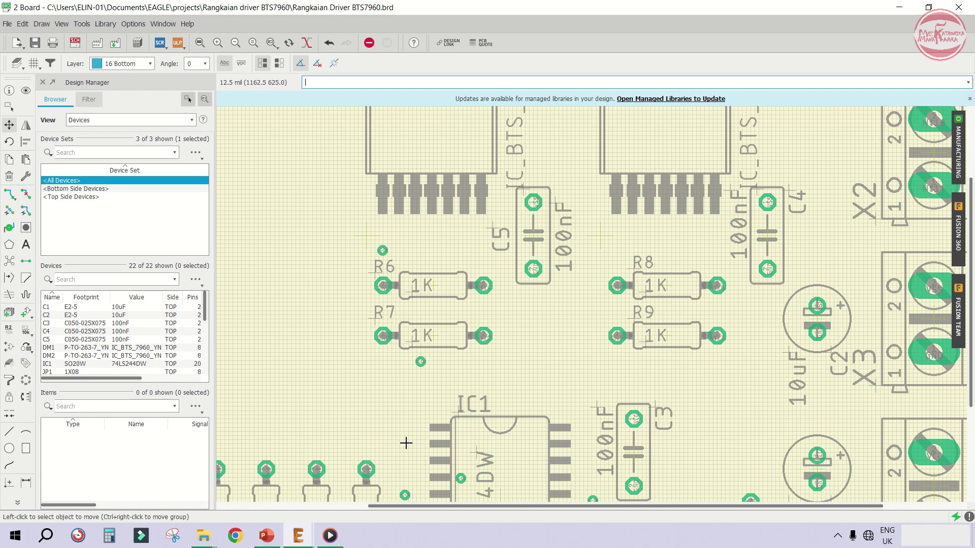
pyautogui.scroll(-5, 527, 242)
pyautogui.scroll(6, 466, 361)
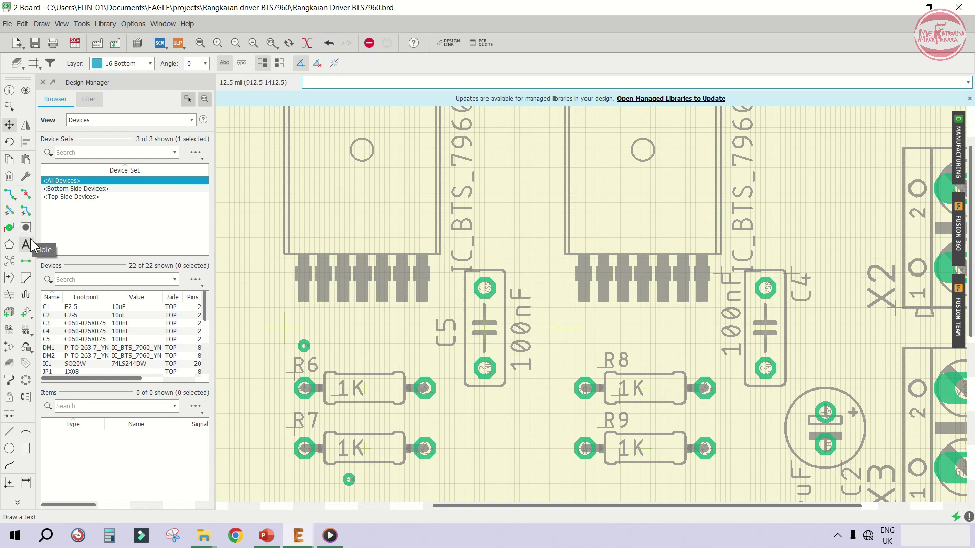
pyautogui.rightClick(472, 271)
pyautogui.click(495, 380)
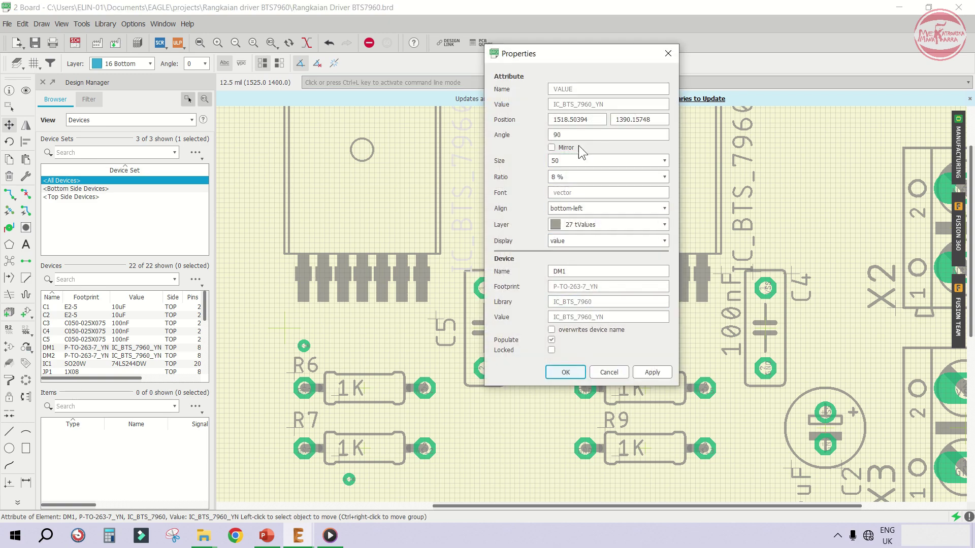
pyautogui.click(566, 118)
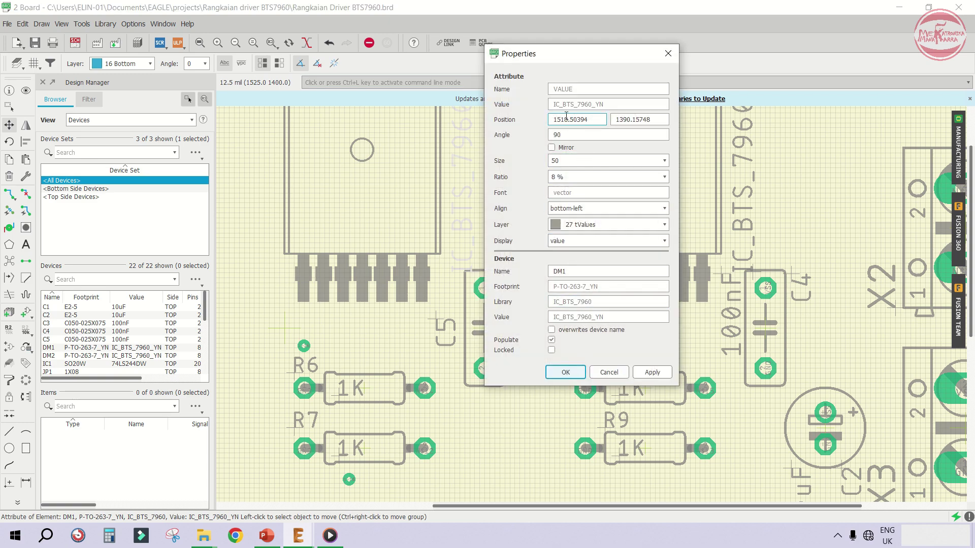
pyautogui.click(612, 373)
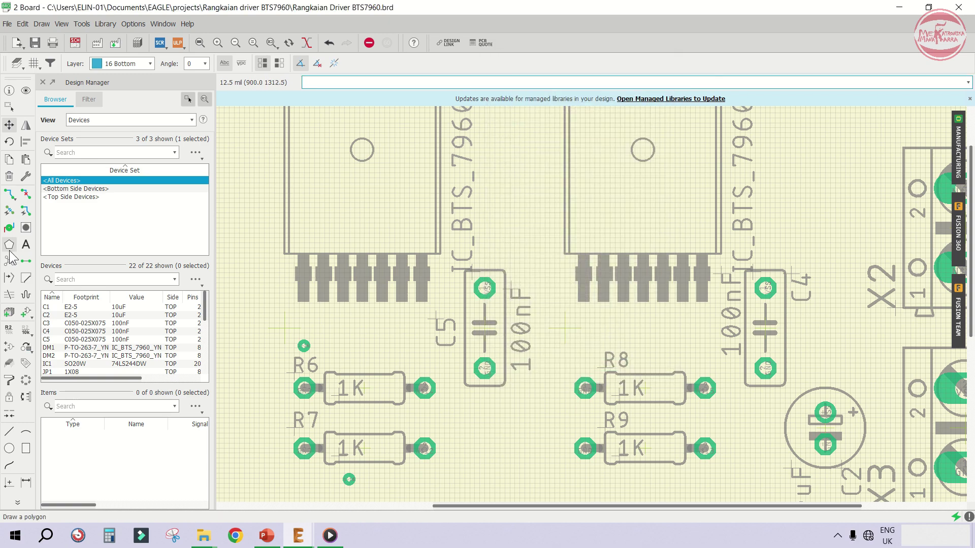
# Change the value of part DM1 to IC BTS7960, overriding its non-user-definable value
pyautogui.click(25, 332)
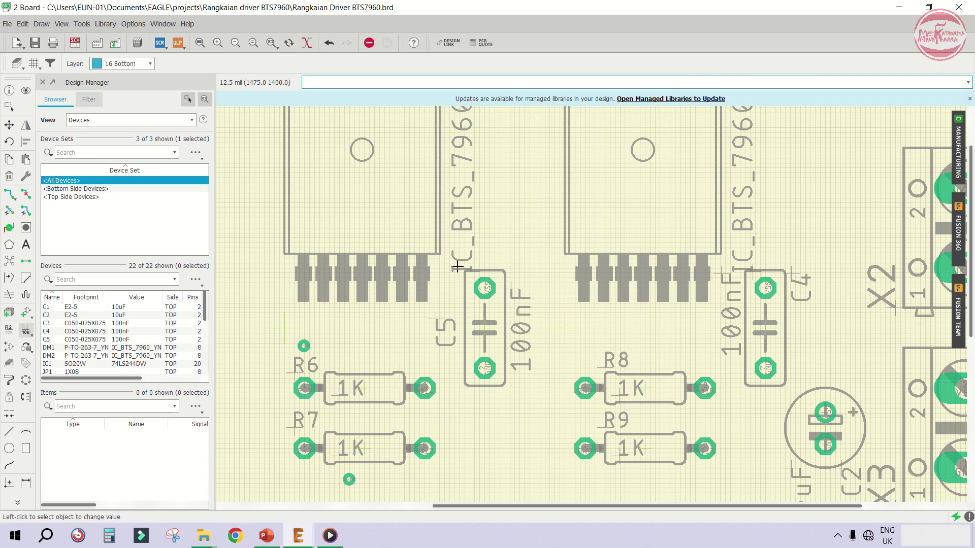
pyautogui.click(285, 327)
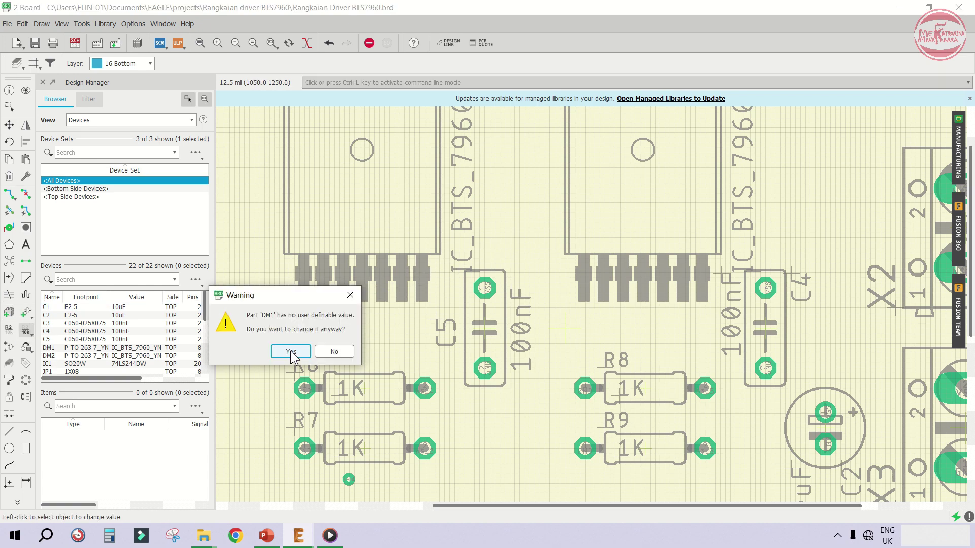
pyautogui.click(292, 349)
pyautogui.click(542, 227)
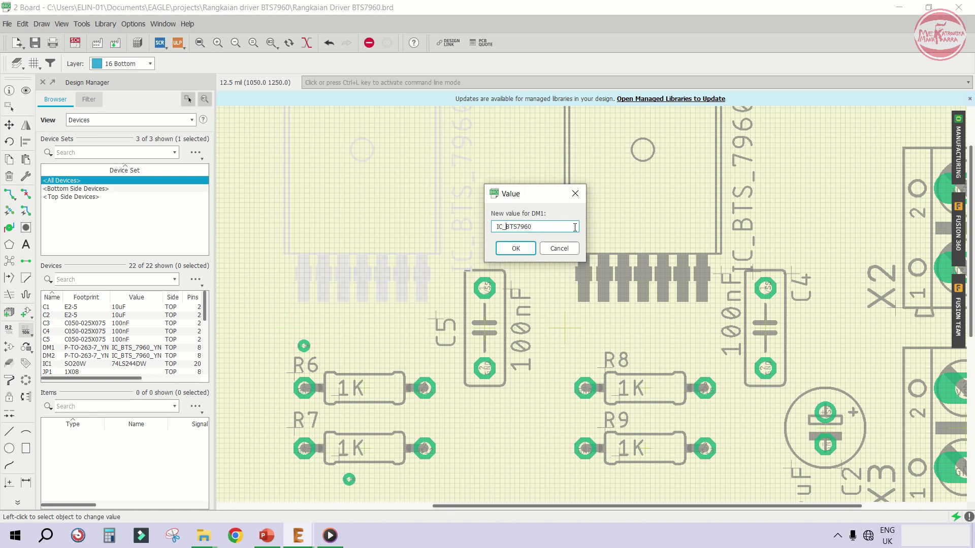
pyautogui.press('Return')
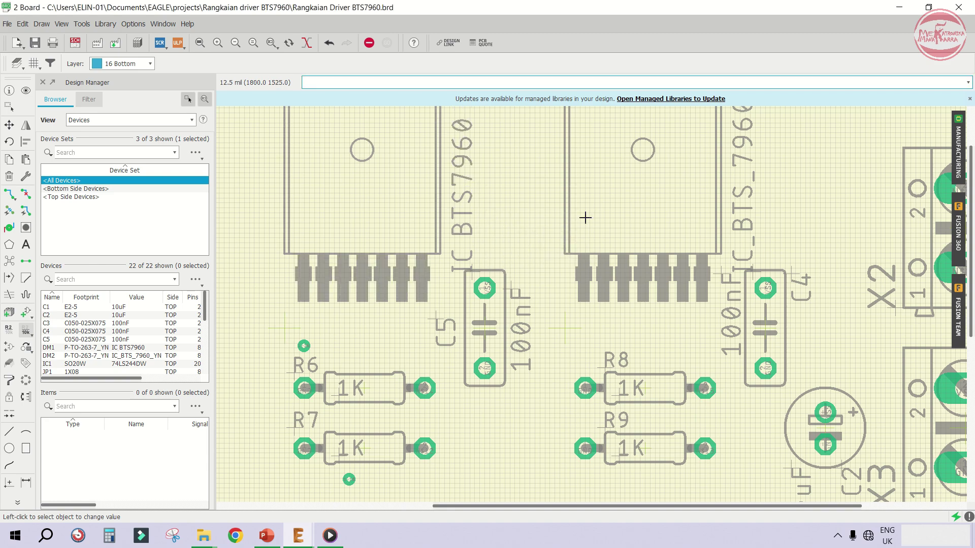
# Move DM1's value label slightly up, away from the outline of capacitor C5
pyautogui.click(10, 124)
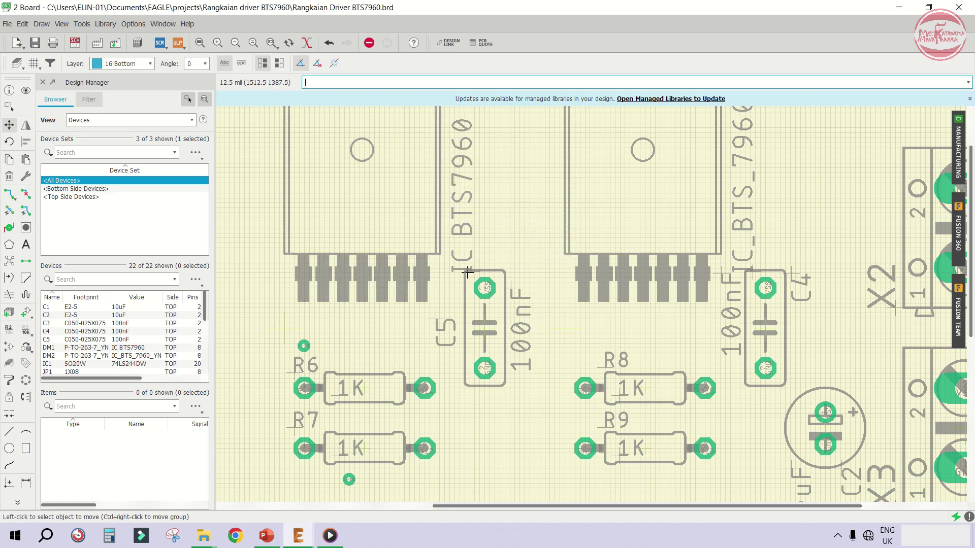
pyautogui.click(473, 261)
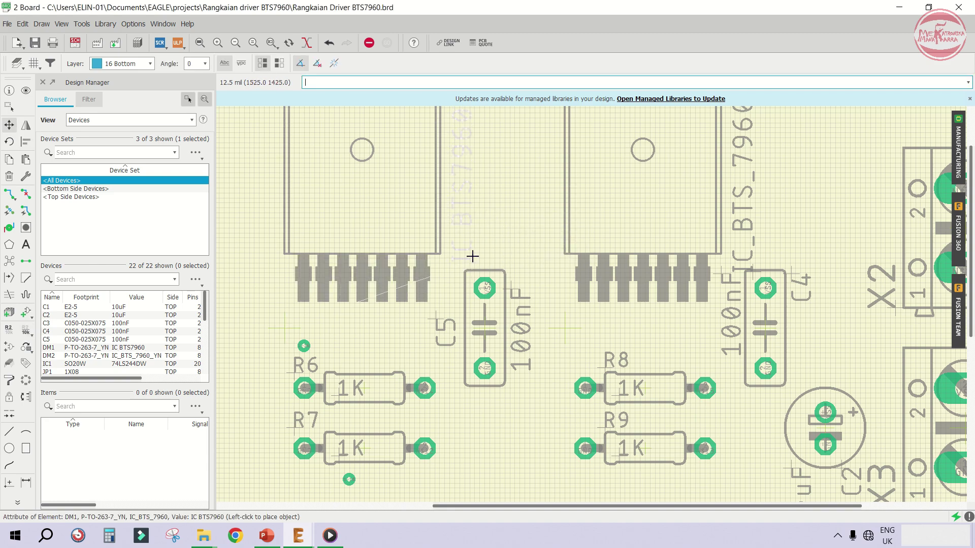
pyautogui.click(472, 256)
pyautogui.scroll(-3, 495, 262)
pyautogui.scroll(2, 496, 260)
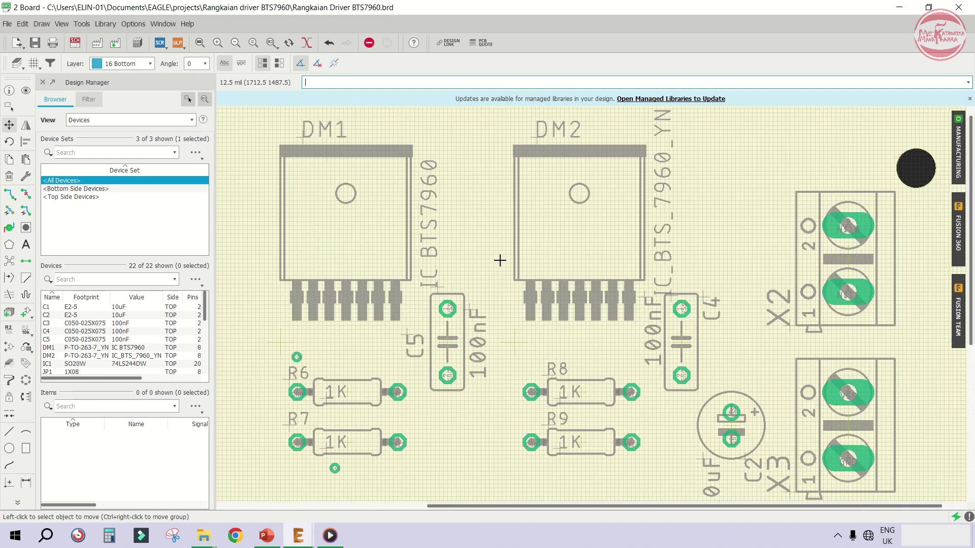
pyautogui.rightClick(670, 298)
pyautogui.click(684, 400)
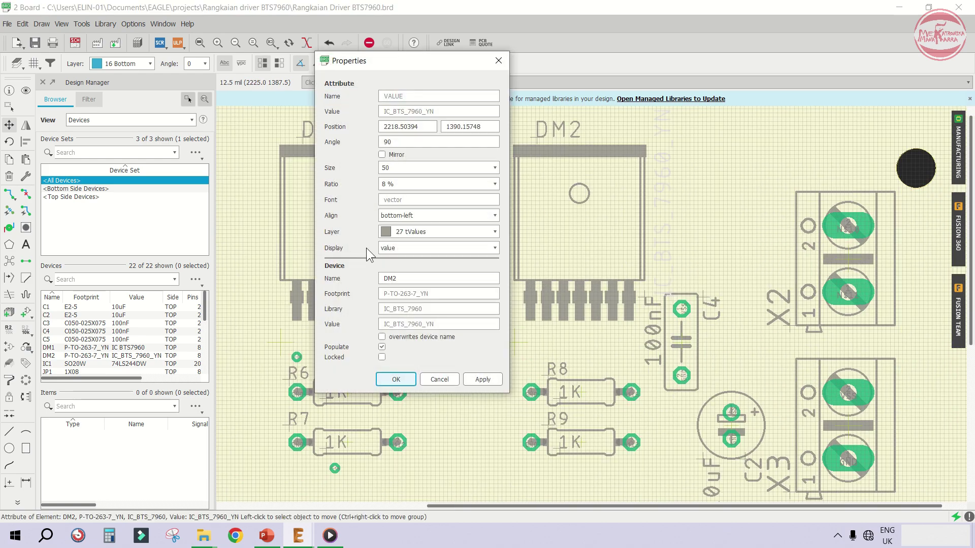
pyautogui.click(436, 380)
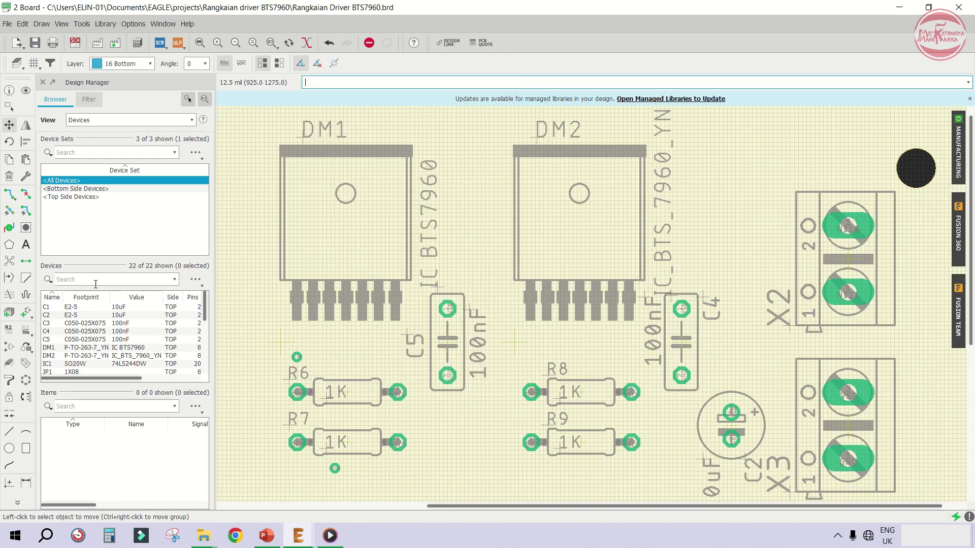
pyautogui.click(32, 330)
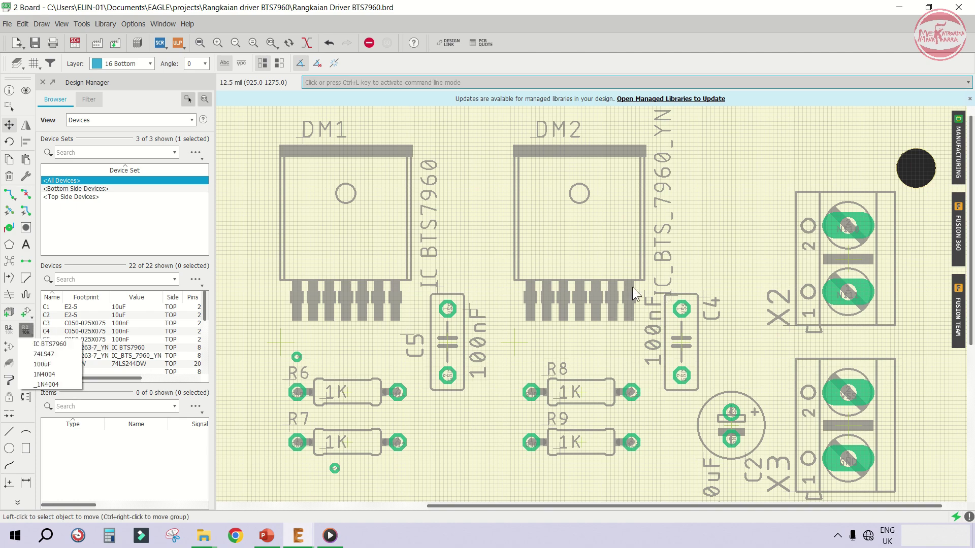
pyautogui.click(512, 323)
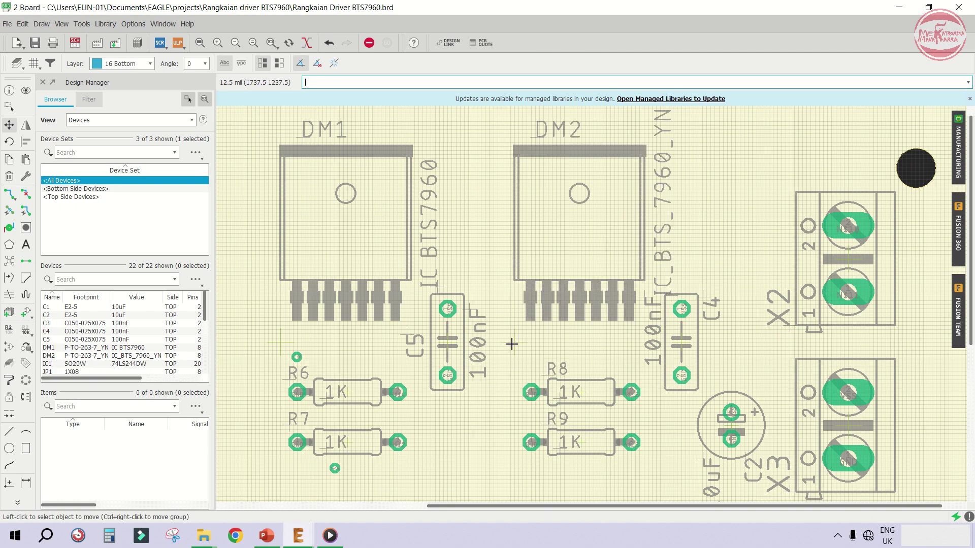
# Change the value of part DM2 to IC BTS7960, overriding its non-user-definable value
pyautogui.click(26, 331)
pyautogui.click(520, 365)
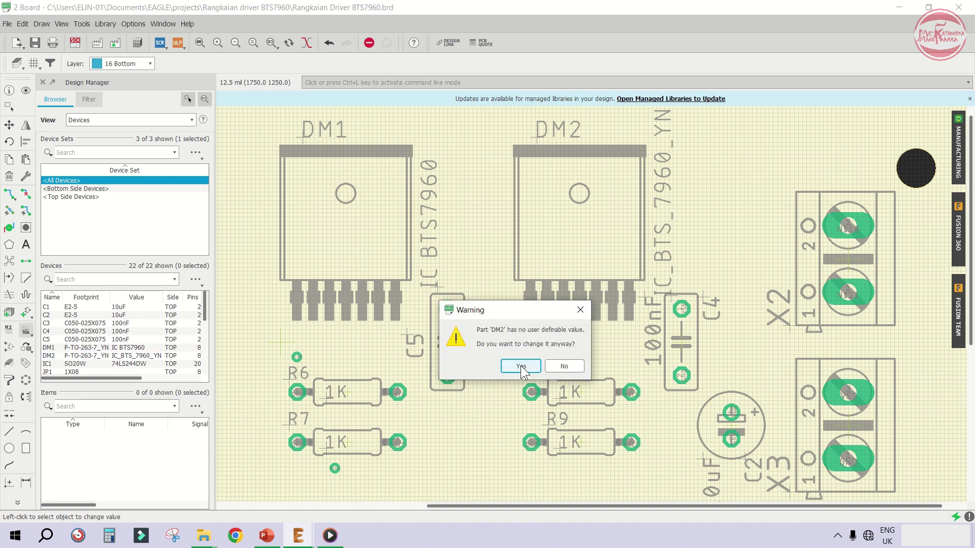
pyautogui.click(523, 365)
pyautogui.click(446, 233)
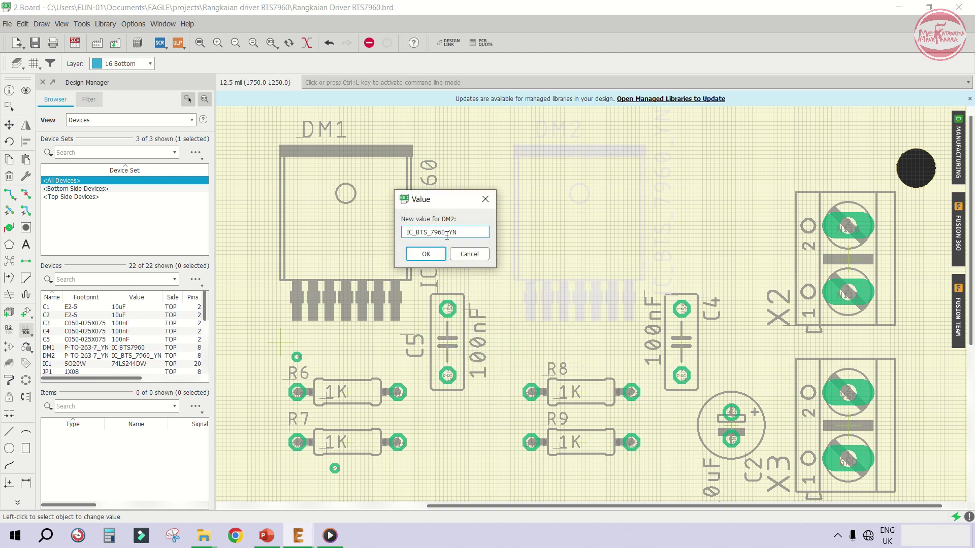
pyautogui.press('BackSpace')
pyautogui.press('Return')
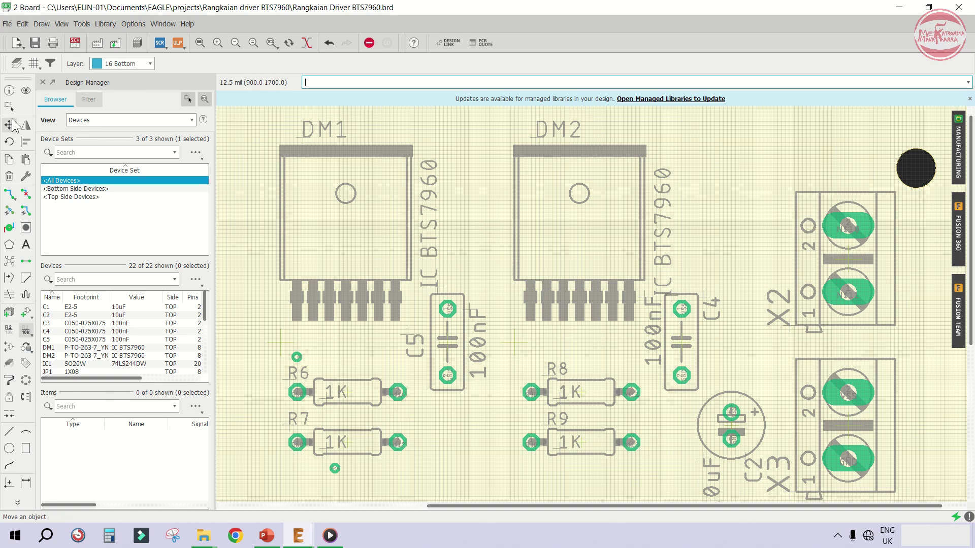
# Move DM2's value label up clear of capacitor C4 and nudge DM1's value label up level with it
pyautogui.click(10, 125)
pyautogui.scroll(2, 617, 286)
pyautogui.click(695, 300)
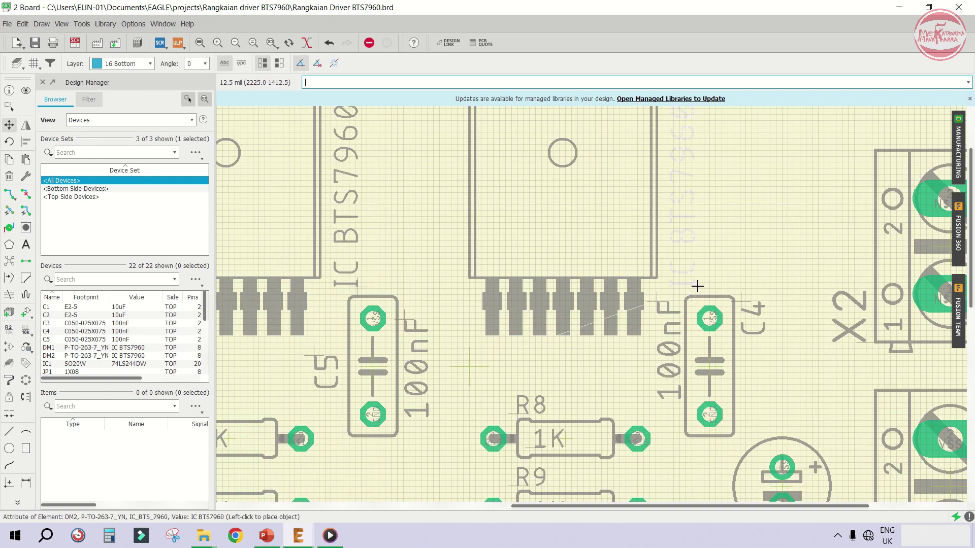
pyautogui.click(697, 285)
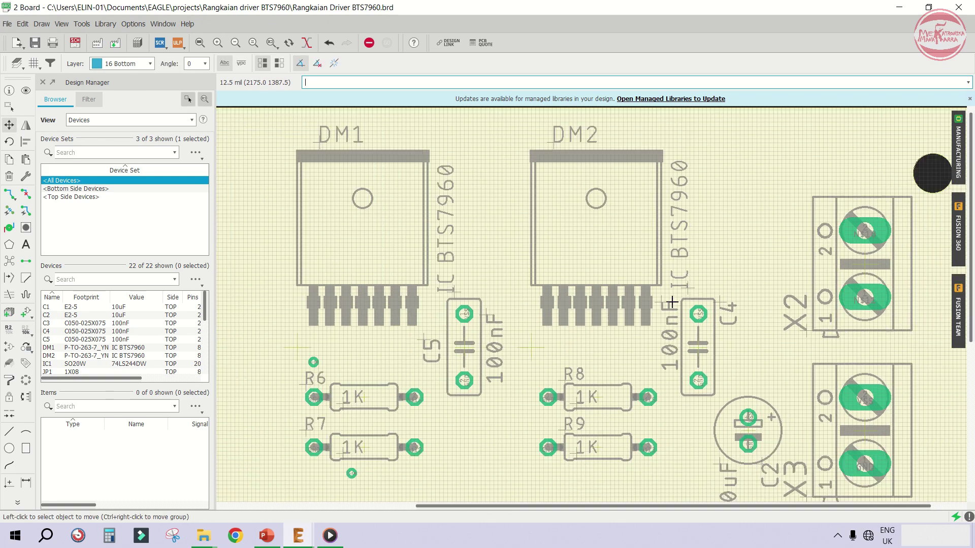
pyautogui.scroll(-2, 653, 290)
pyautogui.click(452, 289)
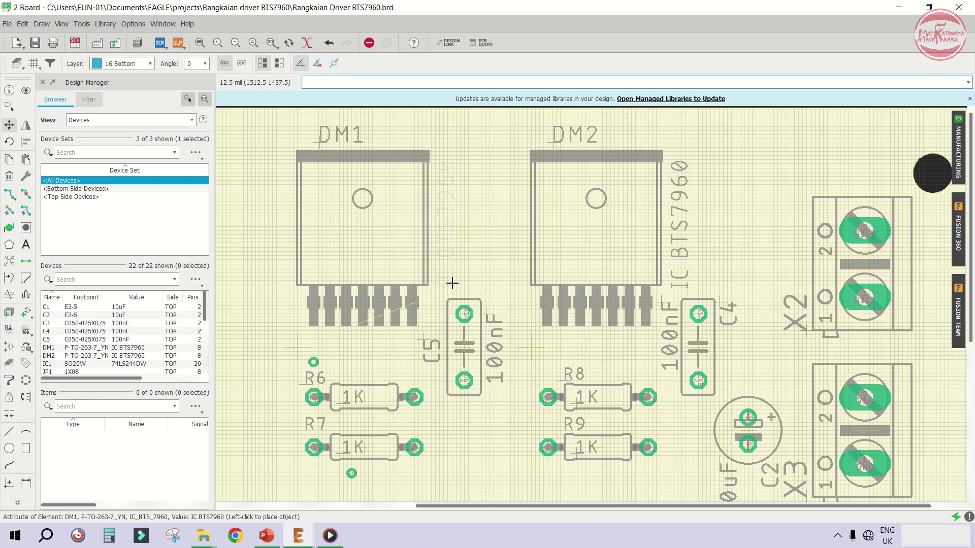
pyautogui.click(452, 284)
# Swap capacitor C4's labels, moving the 100nF value to its right side and the C4 name to its left side
pyautogui.scroll(-2, 533, 166)
pyautogui.scroll(2, 597, 277)
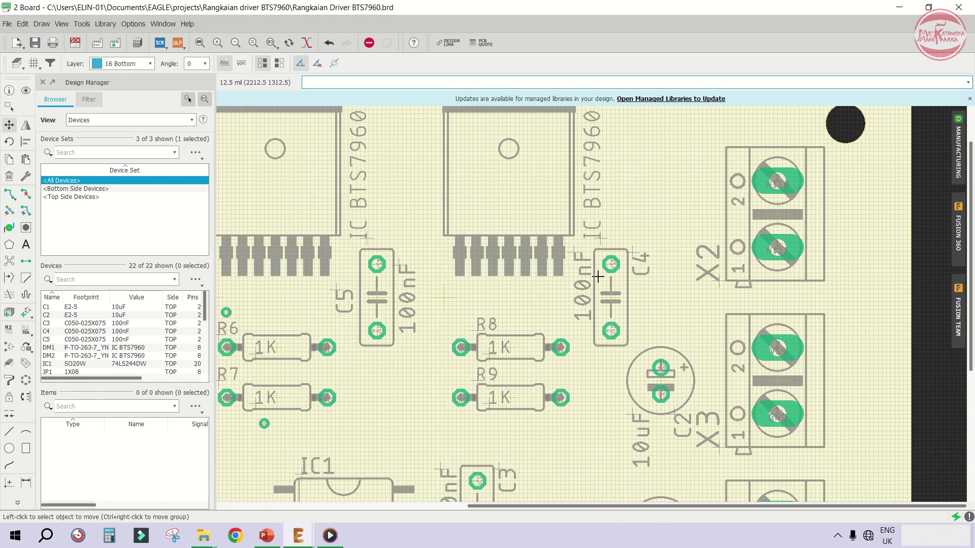
pyautogui.scroll(2, 634, 284)
pyautogui.click(555, 251)
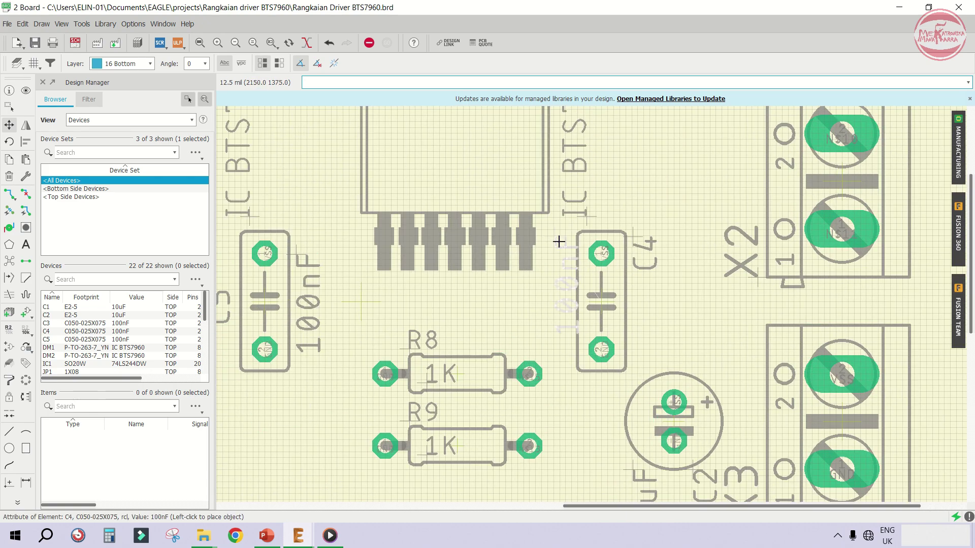
pyautogui.click(635, 248)
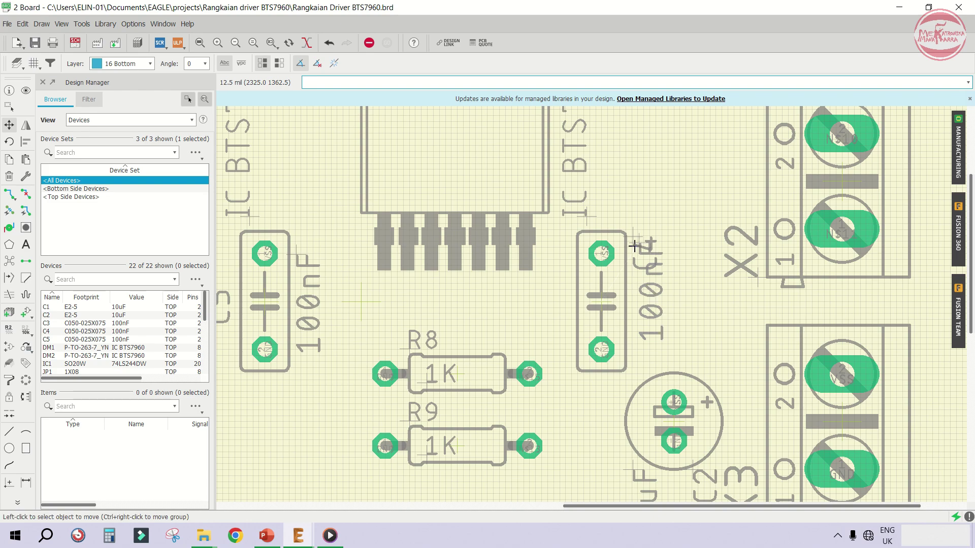
pyautogui.click(626, 237)
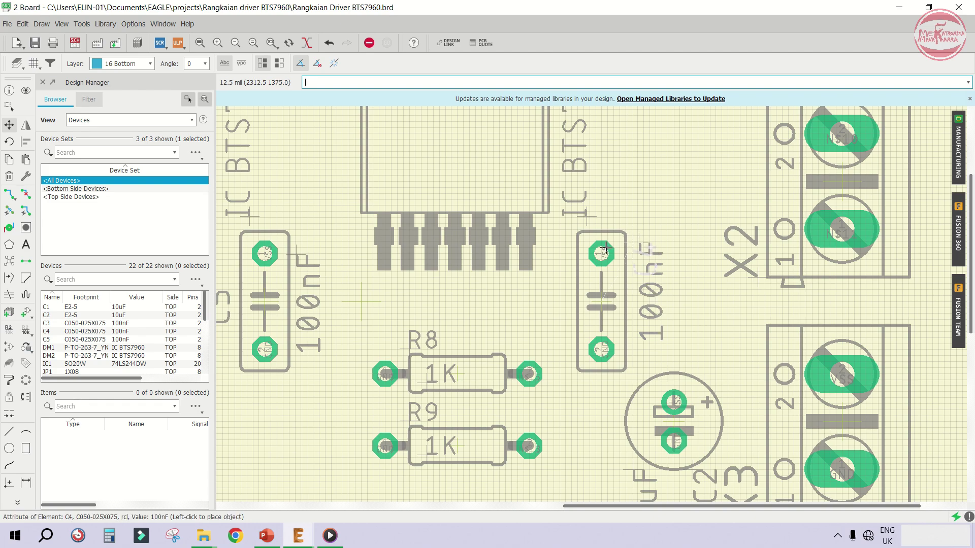
pyautogui.click(538, 285)
pyautogui.scroll(-4, 631, 290)
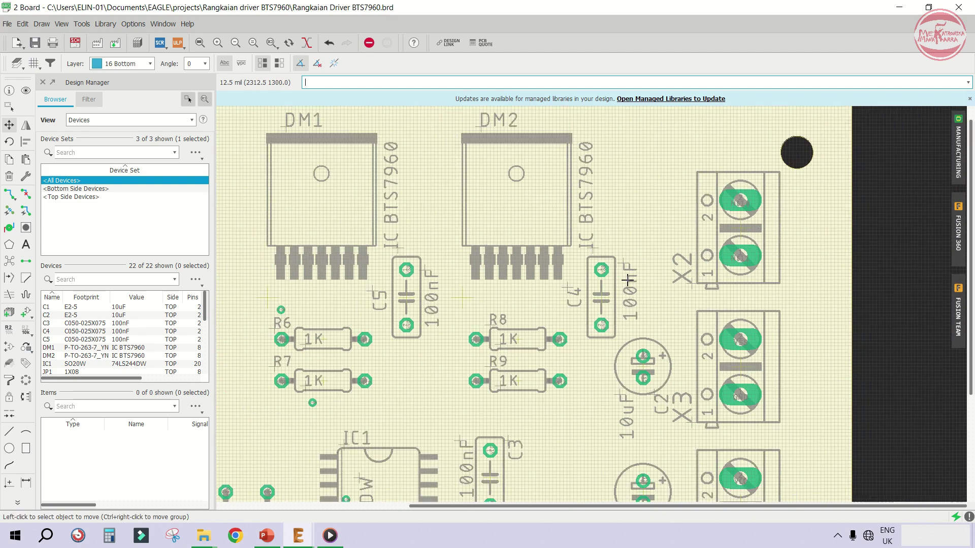
pyautogui.scroll(4, 642, 325)
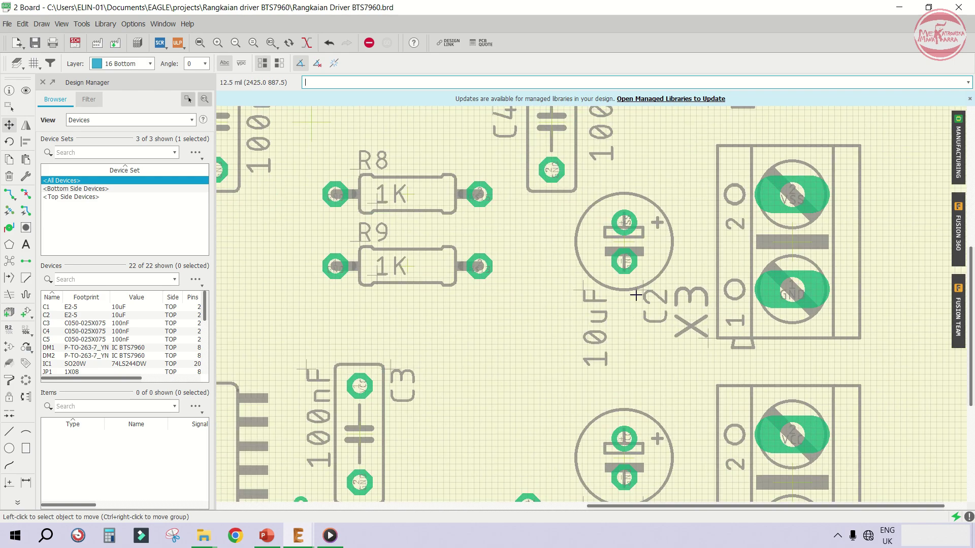
# Move C2's name beside the capacitor on the side facing R8 and R9, and place its 10uF value horizontally below the outline
pyautogui.click(636, 295)
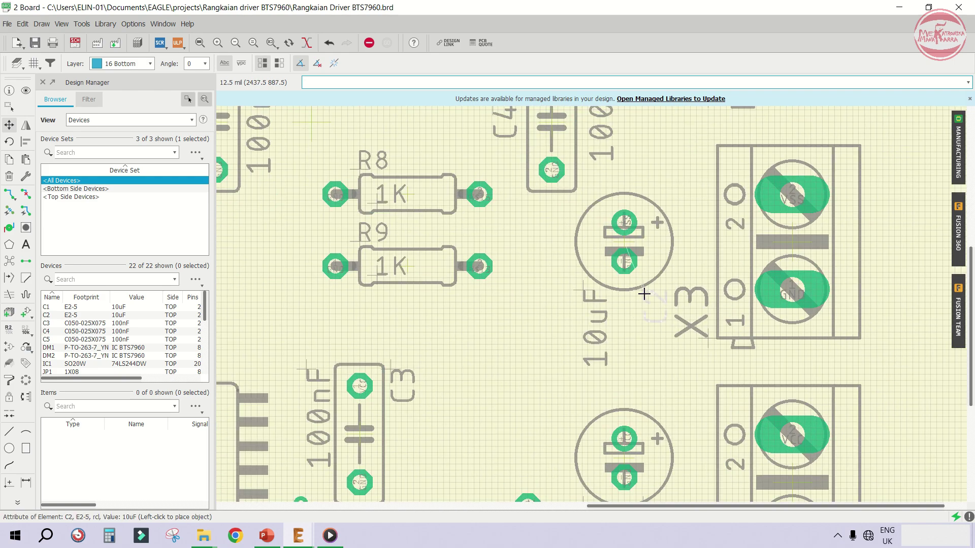
pyautogui.click(540, 229)
pyautogui.click(578, 291)
pyautogui.rightClick(559, 292)
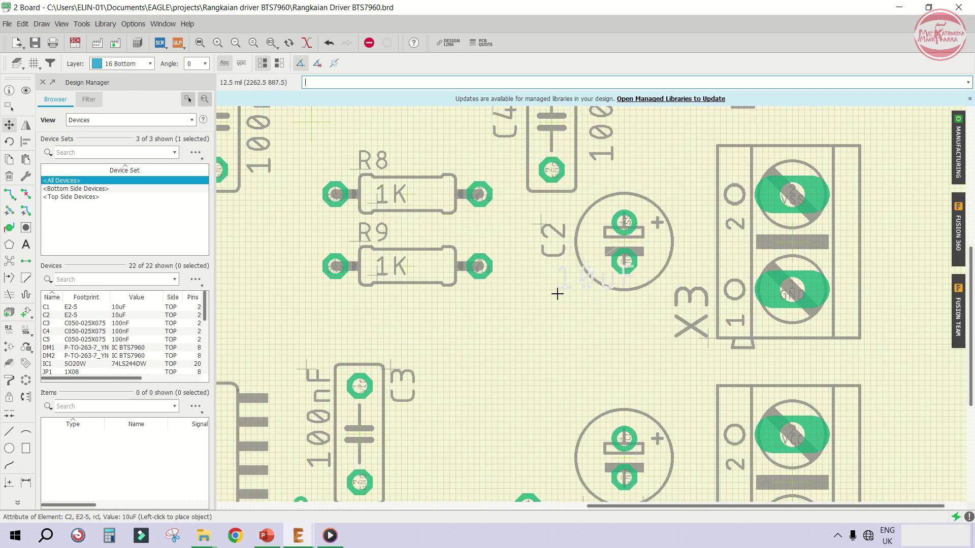
pyautogui.click(580, 330)
# Turn C2's name to read upward beside the capacitor and nudge its 10uF value closer beneath the outline
pyautogui.click(545, 232)
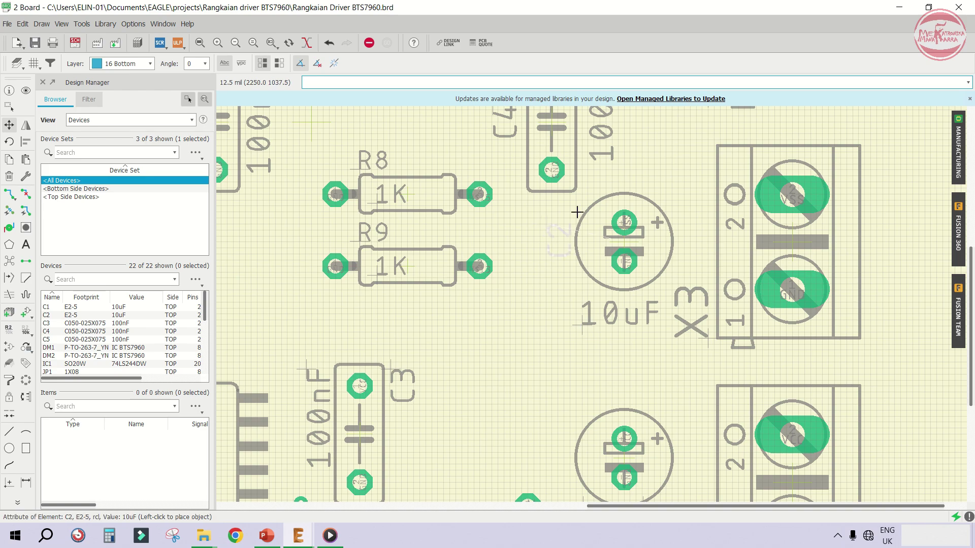
pyautogui.scroll(2, 610, 183)
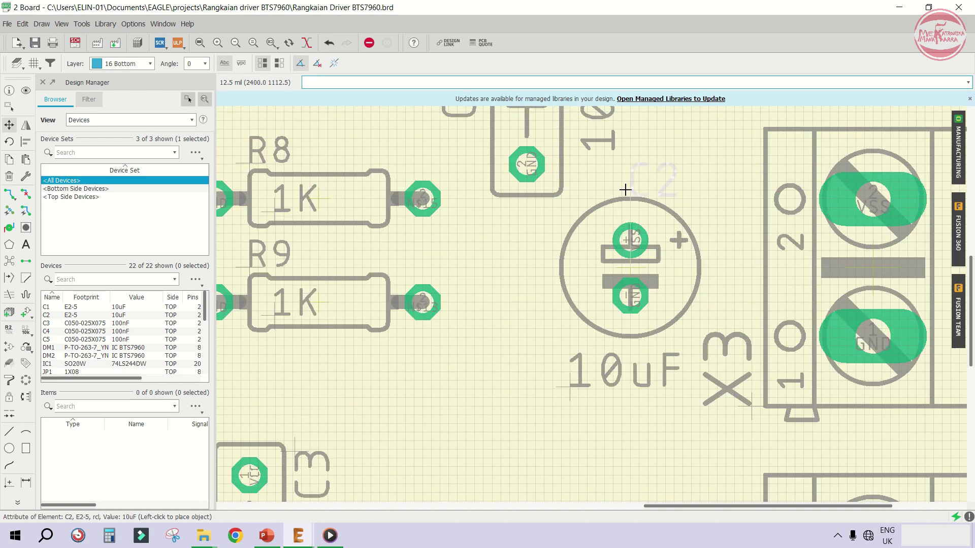
pyautogui.rightClick(506, 267)
pyautogui.click(545, 291)
pyautogui.scroll(-2, 545, 291)
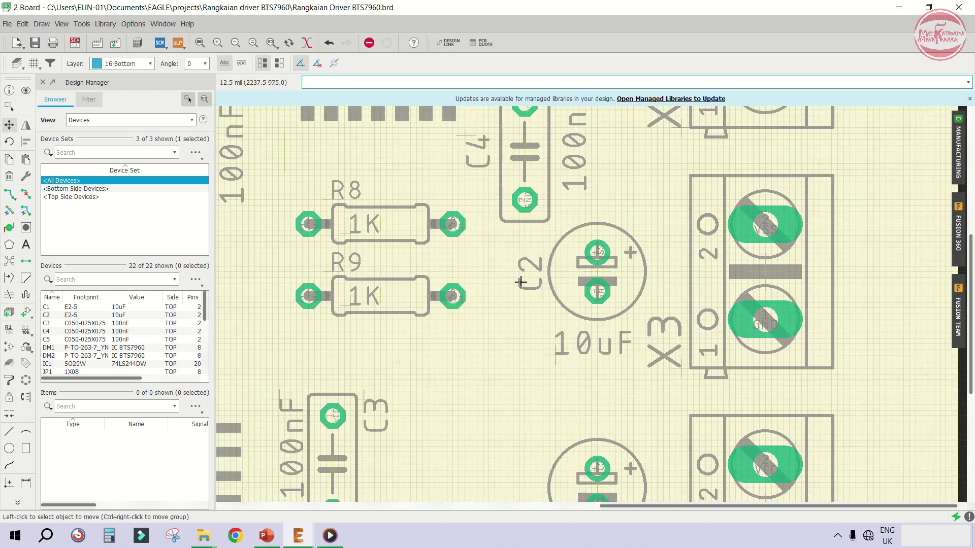
pyautogui.scroll(2, 569, 341)
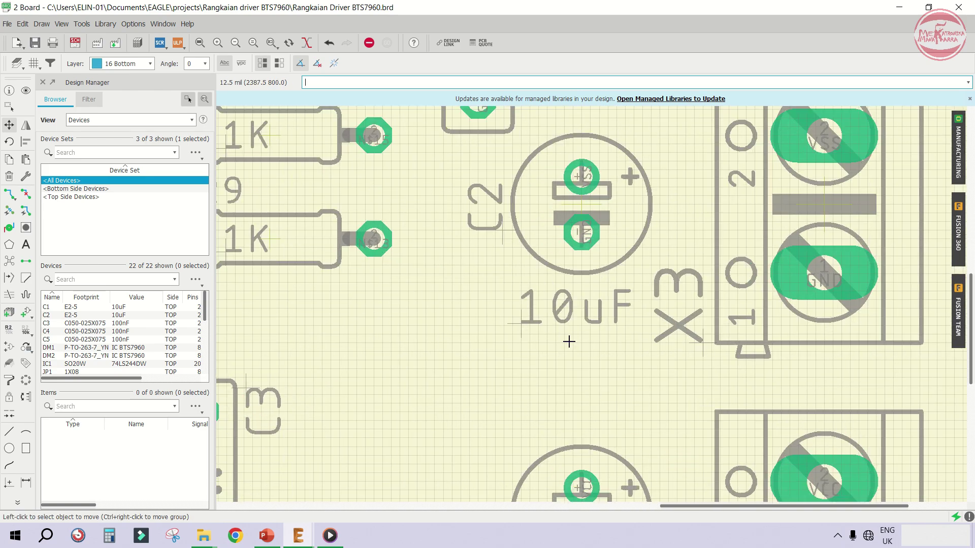
pyautogui.click(527, 319)
# Move C1's name to the capacitor's left side and place its 10uF value horizontally just below the outline
pyautogui.scroll(-4, 508, 282)
pyautogui.scroll(4, 498, 429)
pyautogui.scroll(-1, 500, 326)
pyautogui.scroll(1, 499, 324)
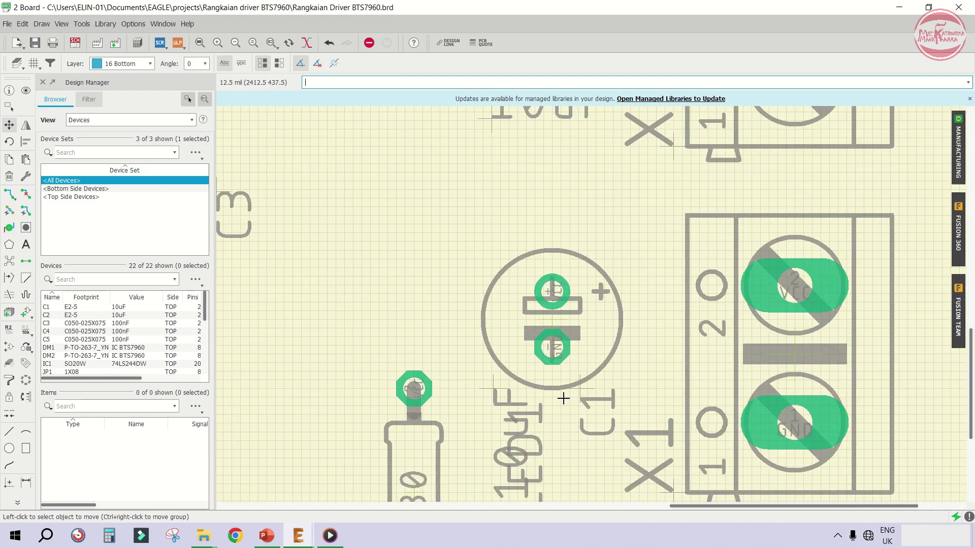
pyautogui.click(590, 393)
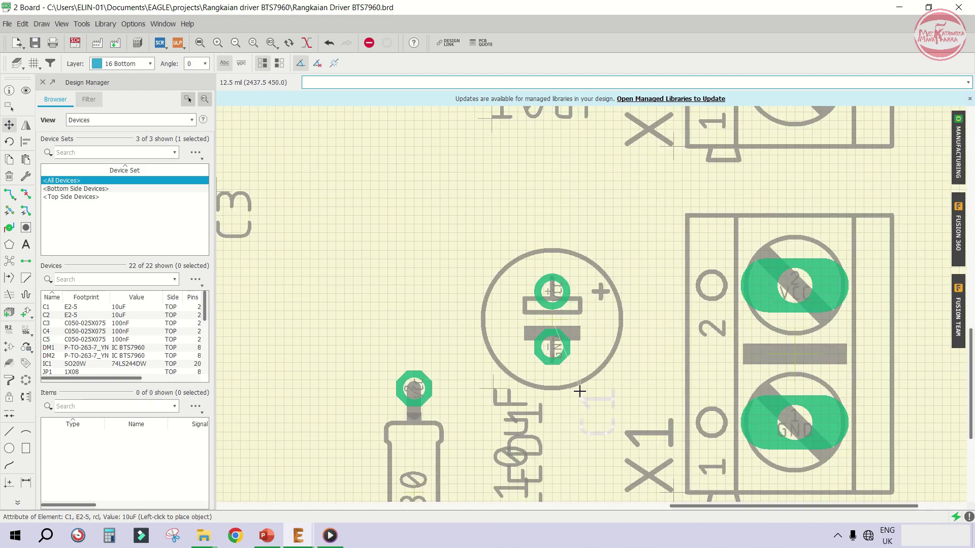
pyautogui.click(464, 336)
pyautogui.click(504, 383)
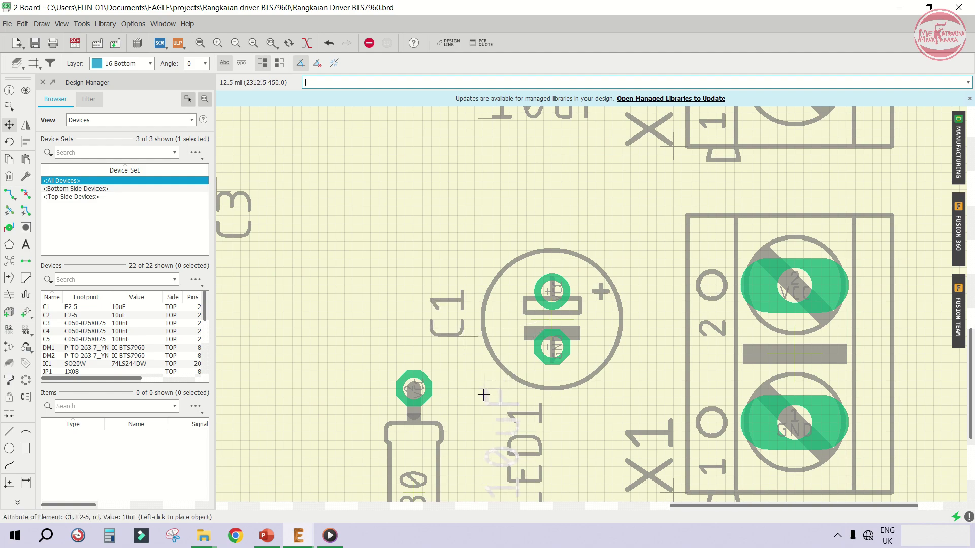
pyautogui.scroll(-1, 496, 335)
pyautogui.scroll(-2, 500, 356)
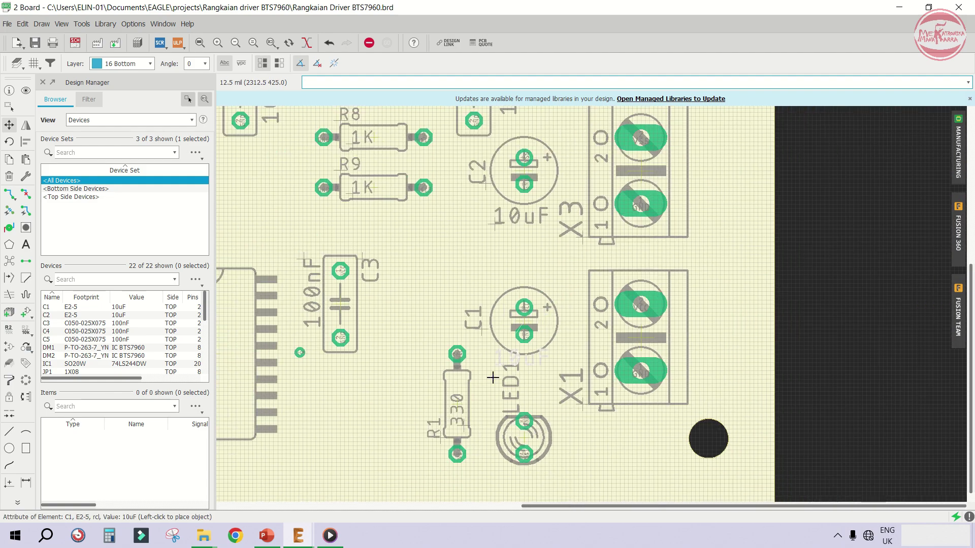
pyautogui.scroll(2, 502, 356)
pyautogui.click(508, 356)
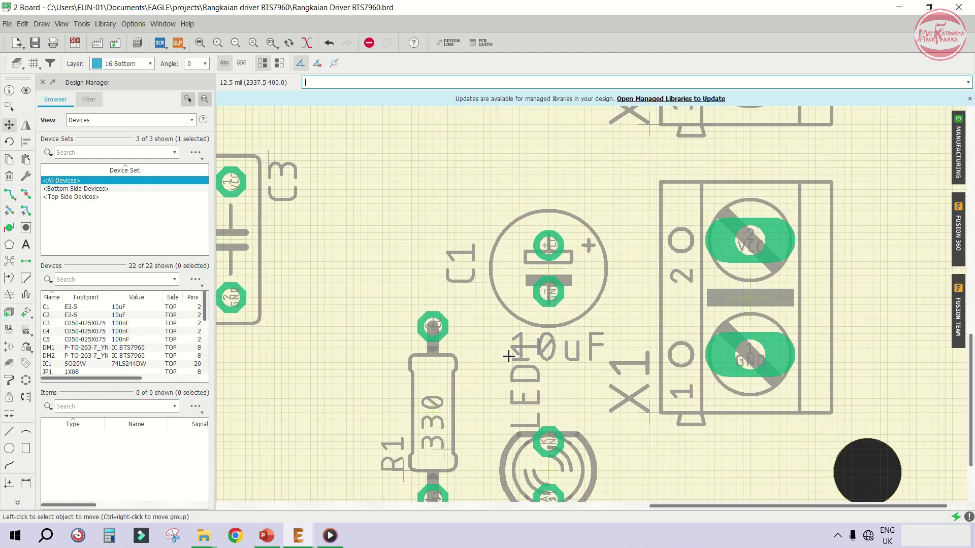
# Turn the LED1 name horizontal and place it directly above the LED outline, below C1's value
pyautogui.click(534, 426)
pyautogui.scroll(-3, 529, 446)
pyautogui.scroll(2, 559, 464)
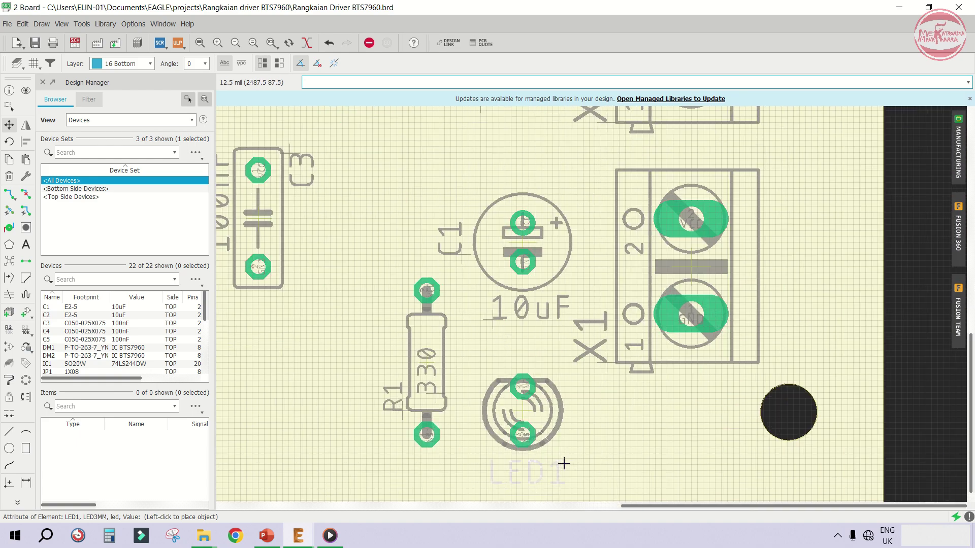
pyautogui.click(557, 347)
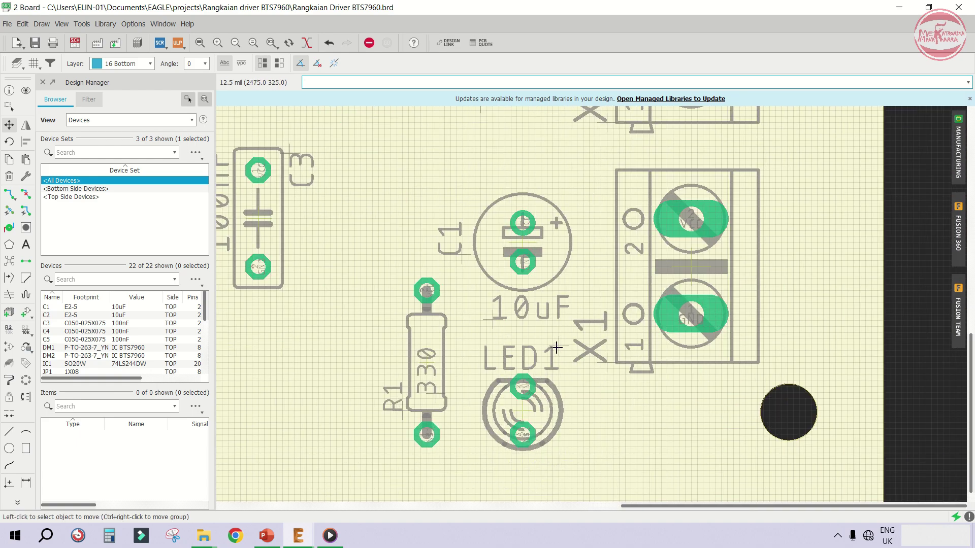
# Swap C3's labels so the 100nF value stands right of the capacitor and the name stands left of it
pyautogui.scroll(-2, 574, 366)
pyautogui.scroll(2, 508, 315)
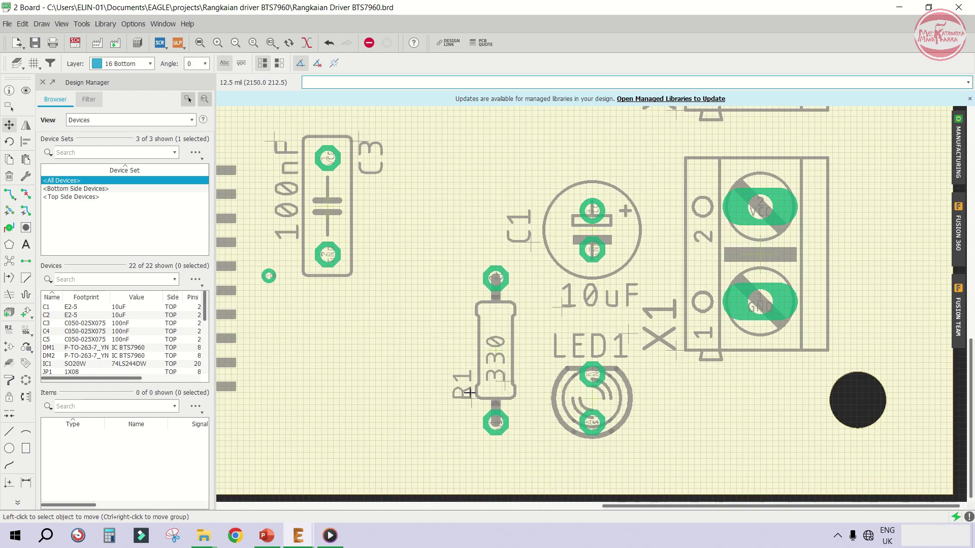
pyautogui.scroll(-2, 406, 264)
pyautogui.scroll(2, 389, 244)
pyautogui.click(344, 218)
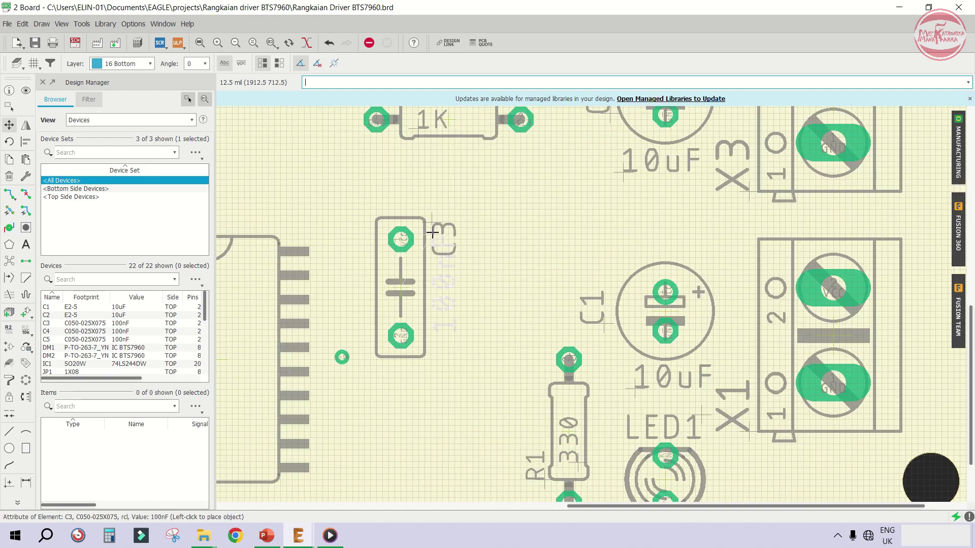
pyautogui.click(428, 218)
pyautogui.click(436, 221)
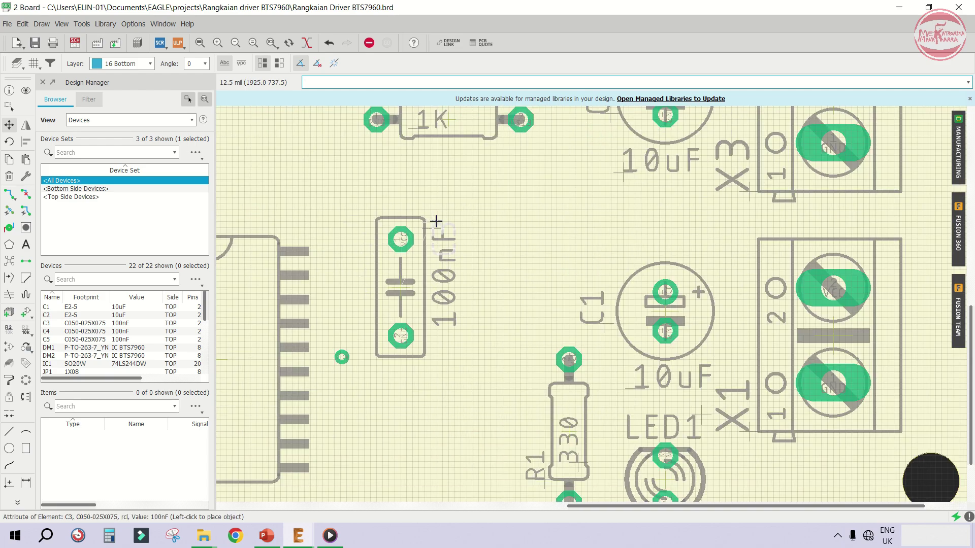
pyautogui.click(349, 268)
# Center the vertical 74LS244DW value inside IC1's outline
pyautogui.scroll(-3, 349, 269)
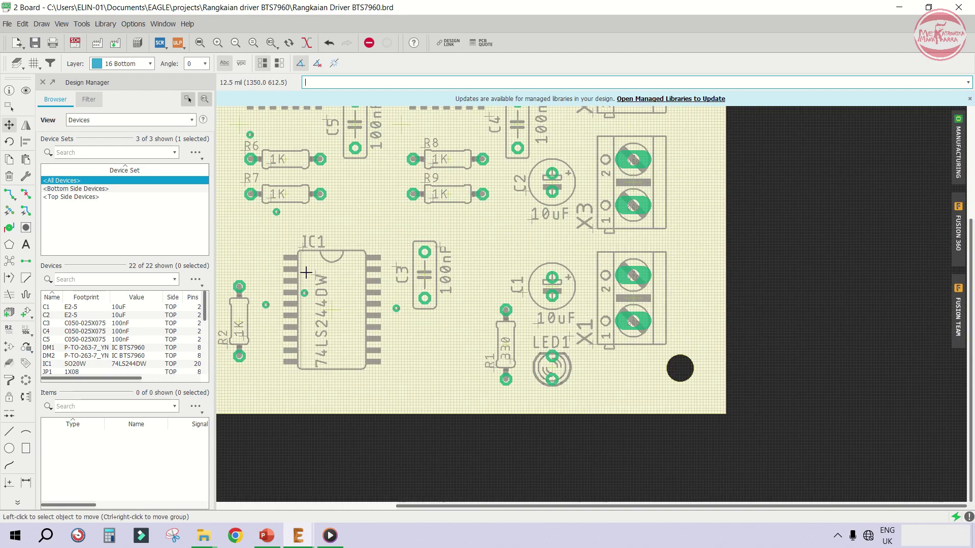
pyautogui.scroll(3, 329, 259)
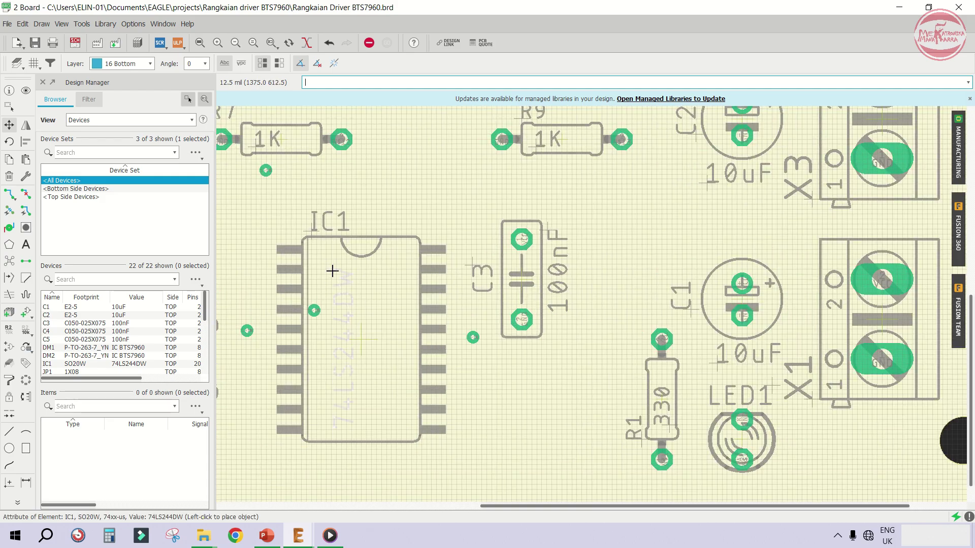
pyautogui.scroll(-1, 523, 325)
pyautogui.scroll(-4, 524, 325)
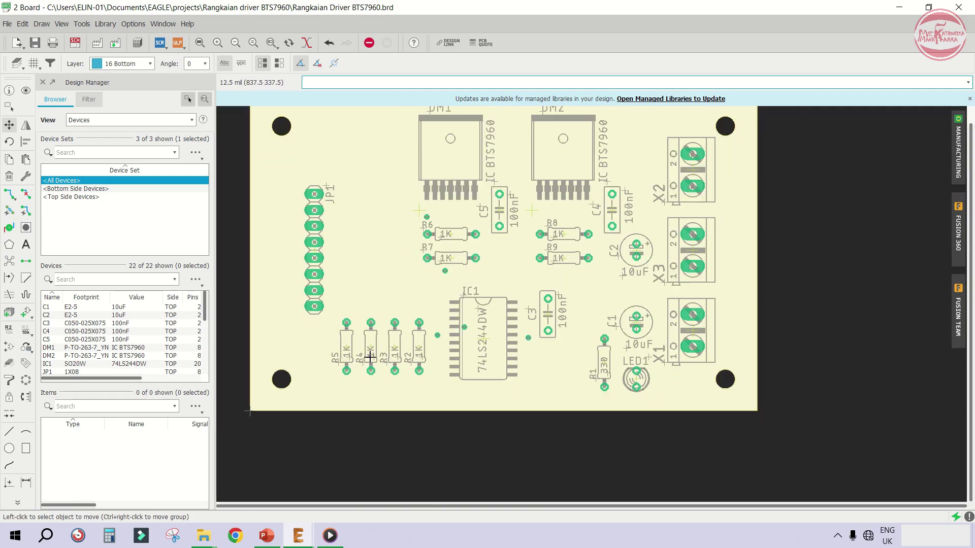
# Turn the names R5 and R4 horizontal and place each above the upper pad of its resistor
pyautogui.scroll(3, 388, 348)
pyautogui.scroll(2, 409, 347)
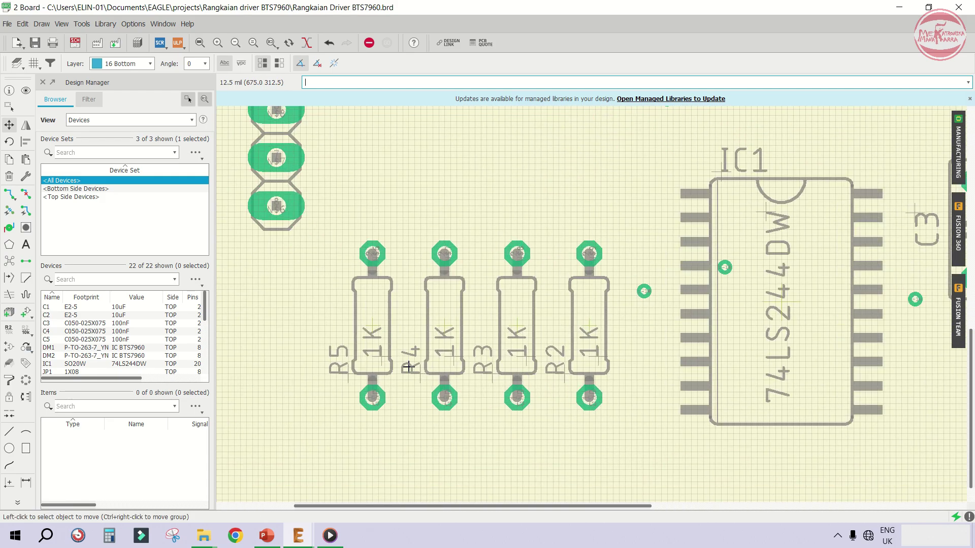
pyautogui.click(359, 369)
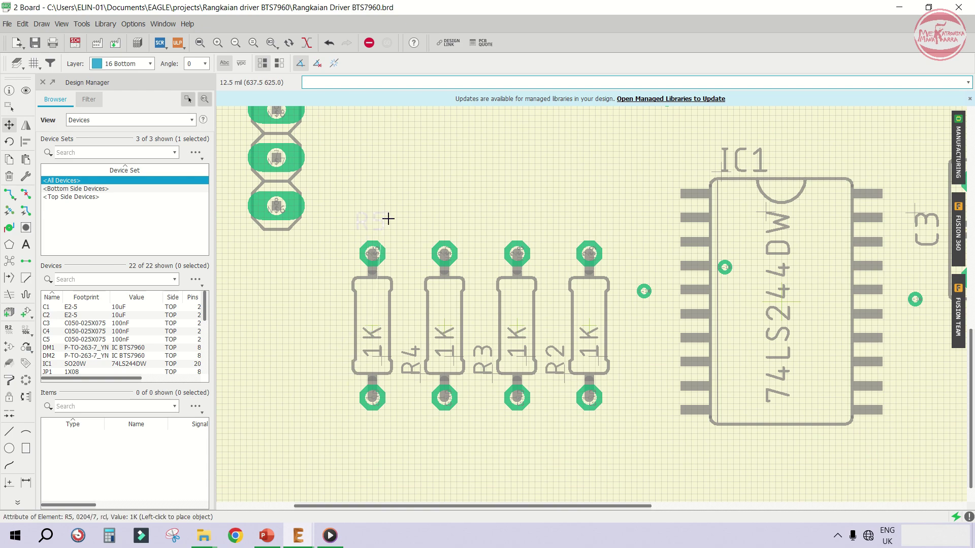
pyautogui.click(388, 219)
pyautogui.click(416, 369)
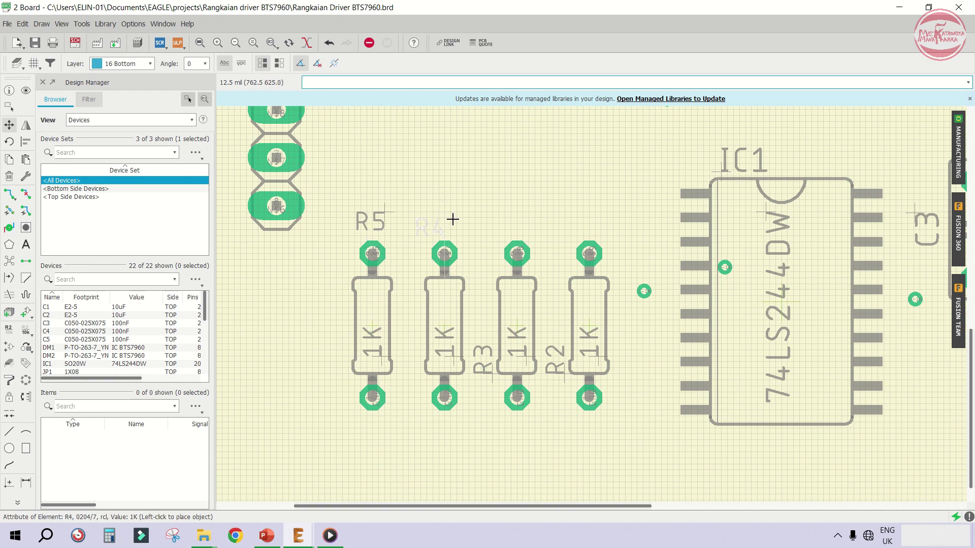
pyautogui.click(428, 227)
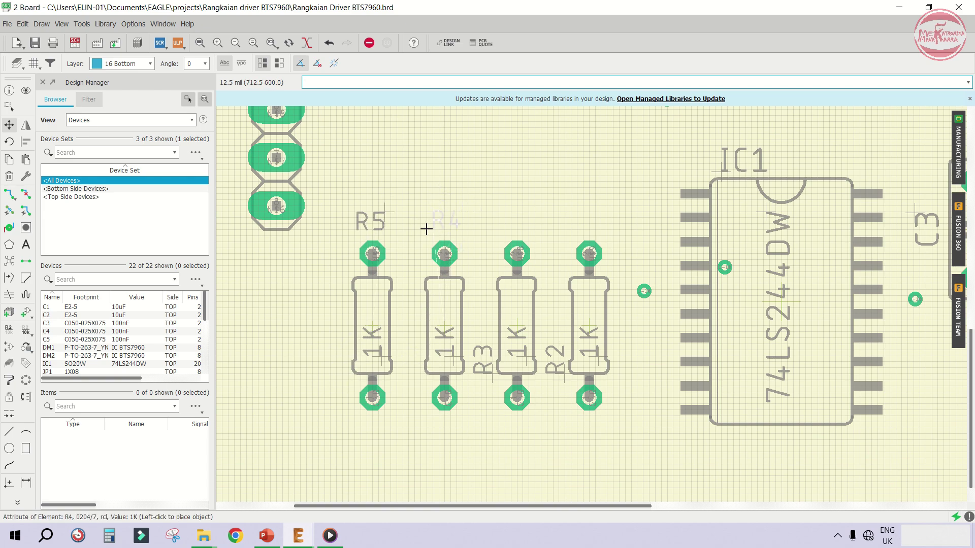
# Turn the names R3 and R2 horizontal and place each above its resistor, in line with R5 and R4
pyautogui.click(489, 372)
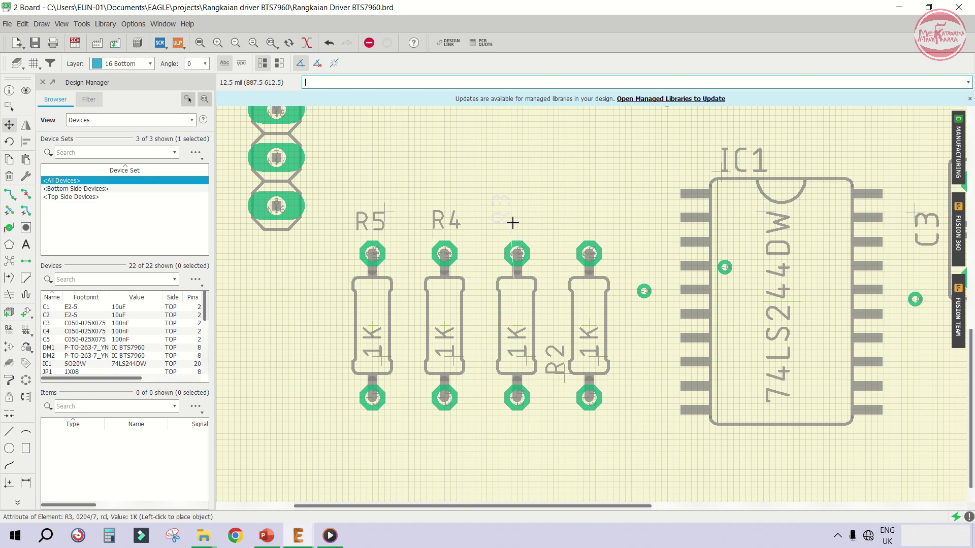
pyautogui.rightClick(512, 223)
pyautogui.rightClick(511, 224)
pyautogui.click(497, 228)
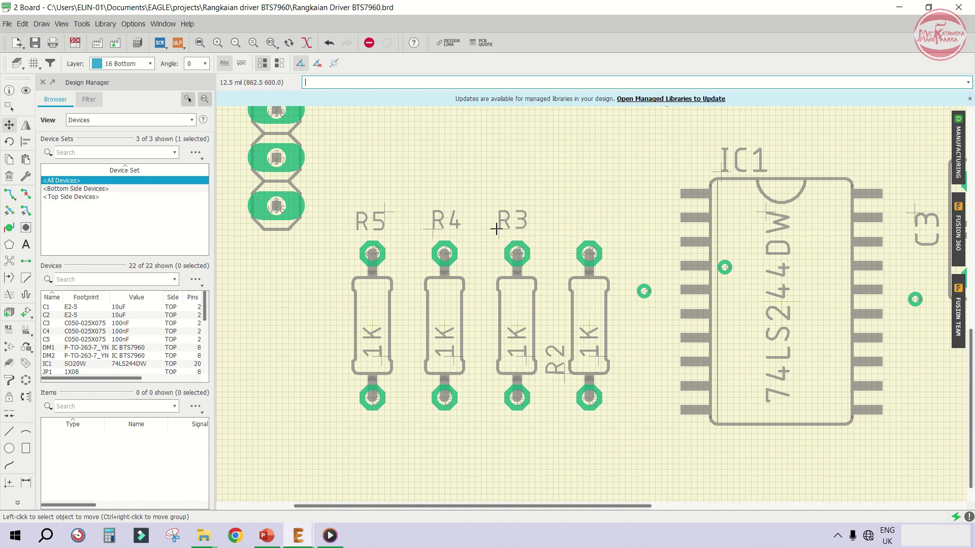
pyautogui.click(557, 374)
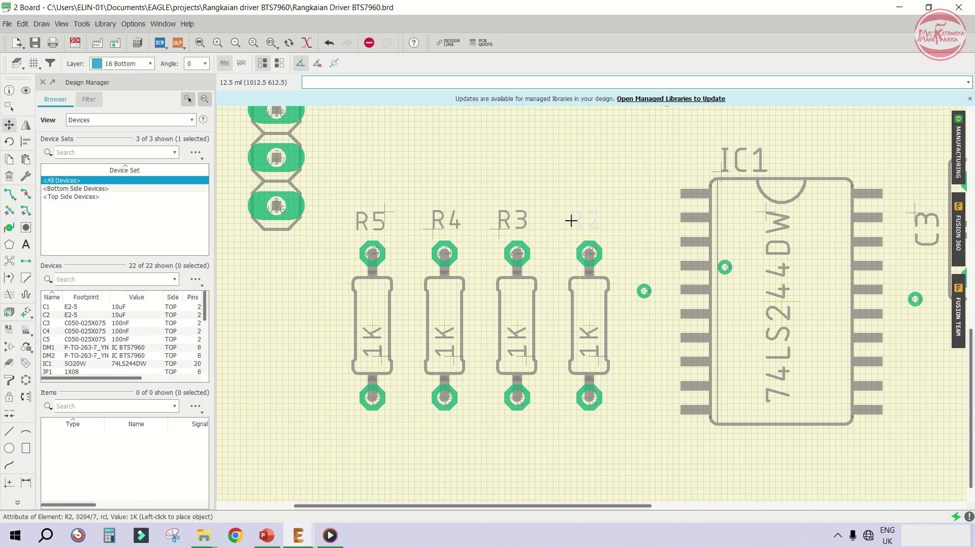
pyautogui.click(571, 220)
# Check the label layout across the board and save the design
pyautogui.scroll(-3, 398, 348)
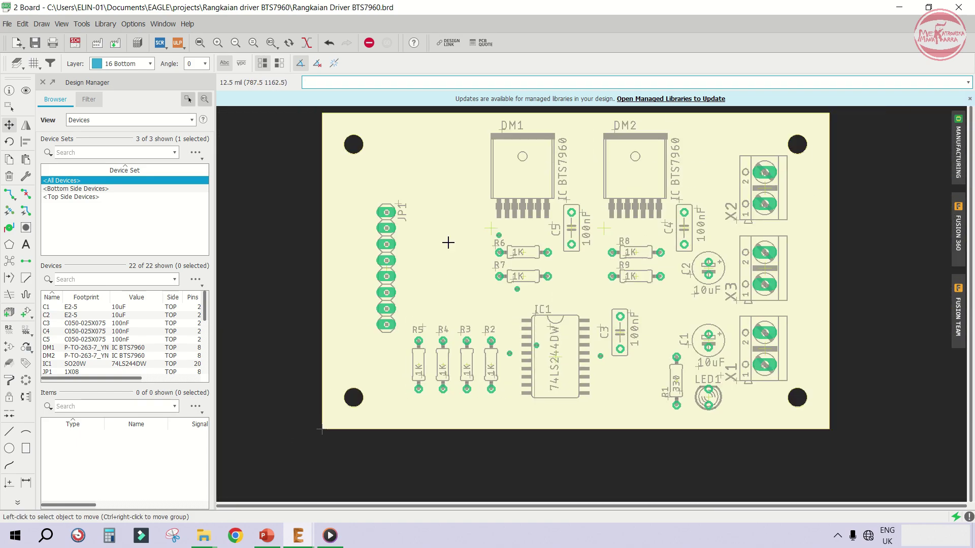
pyautogui.scroll(5, 500, 252)
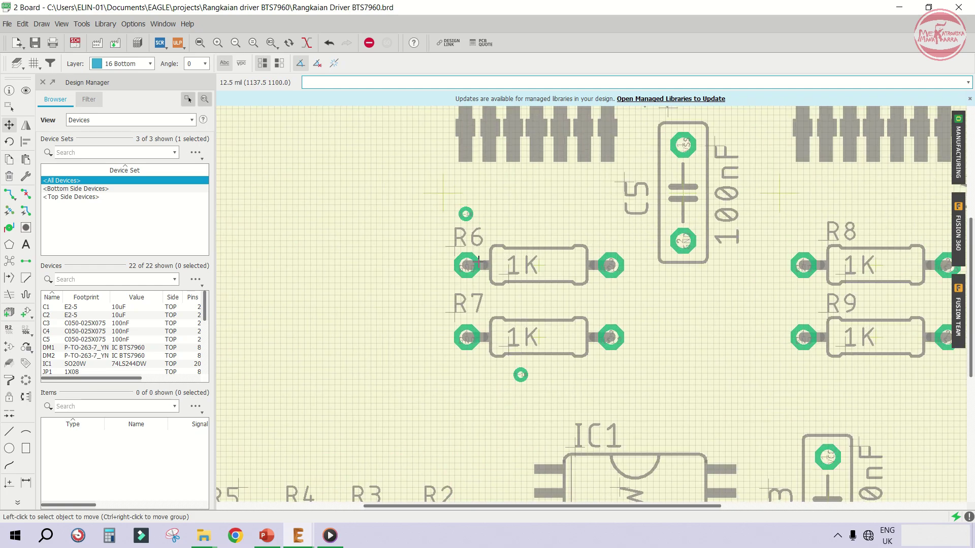
pyautogui.scroll(-5, 398, 270)
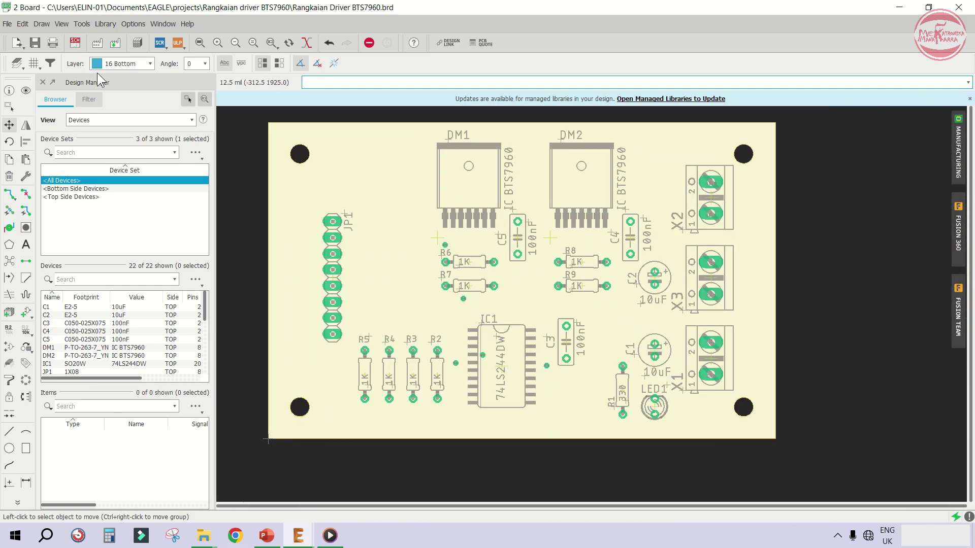
pyautogui.click(35, 41)
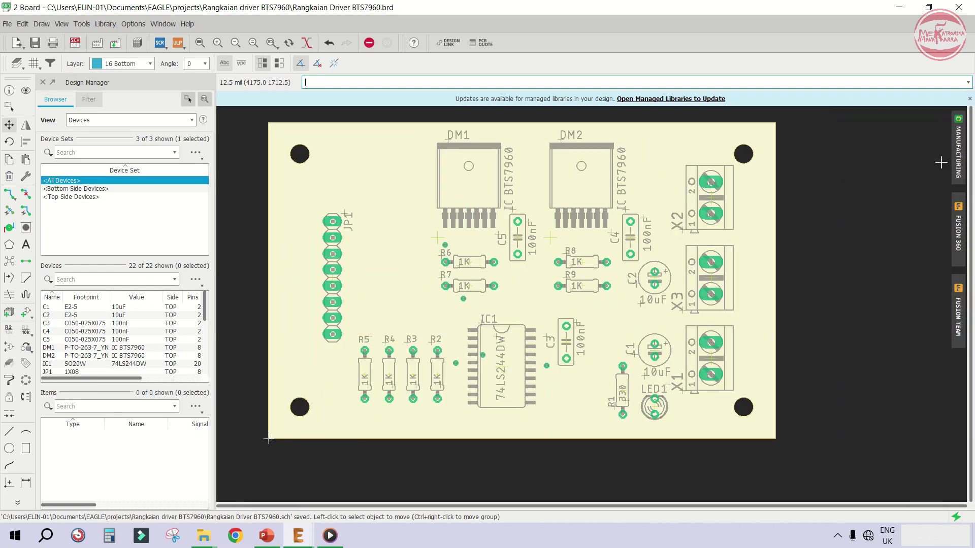
# Examine the top side of the board in the manufacturing preview, and close the preview
pyautogui.click(958, 152)
pyautogui.moveTo(702, 136); pyautogui.dragTo(709, 74)
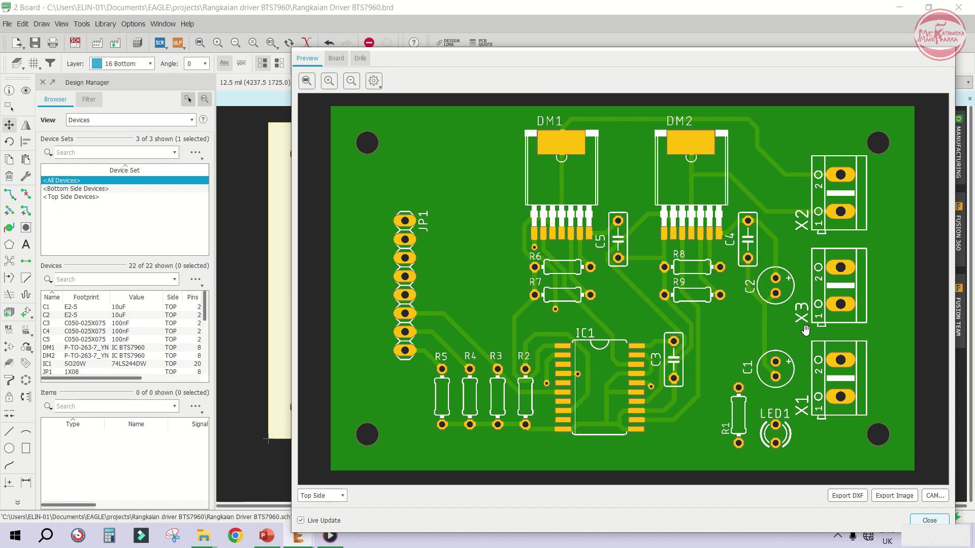
pyautogui.click(921, 519)
pyautogui.scroll(3, 348, 283)
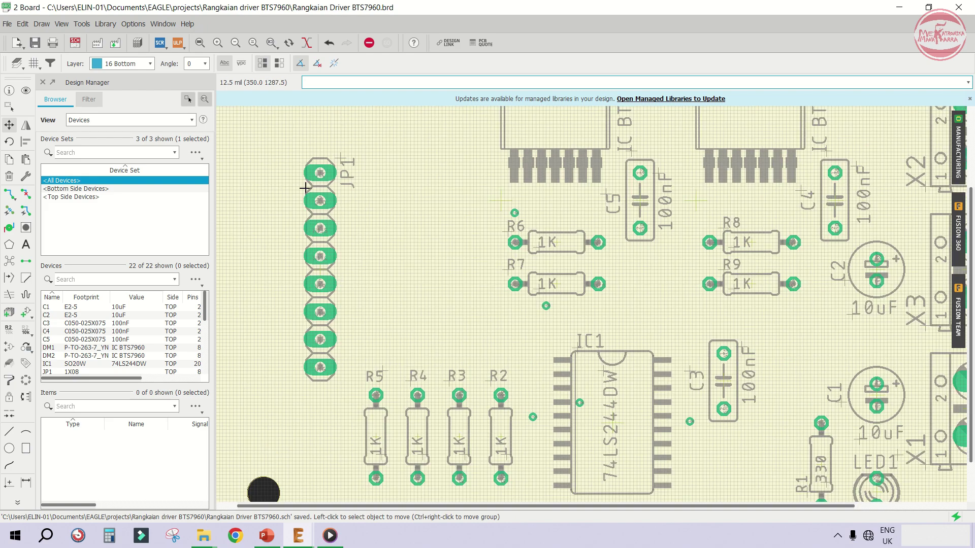
pyautogui.scroll(-2, 370, 192)
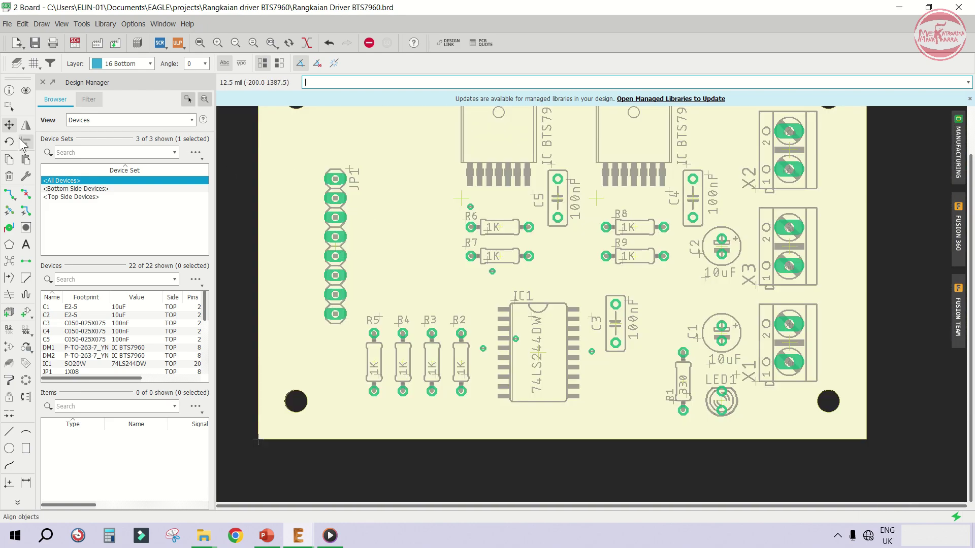
pyautogui.scroll(2, 348, 169)
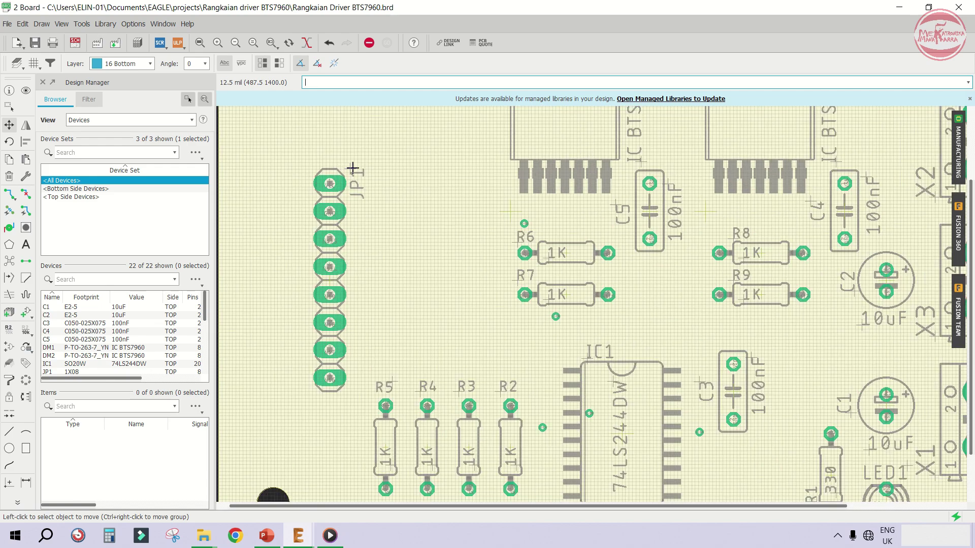
pyautogui.scroll(3, 352, 168)
pyautogui.scroll(-4, 352, 168)
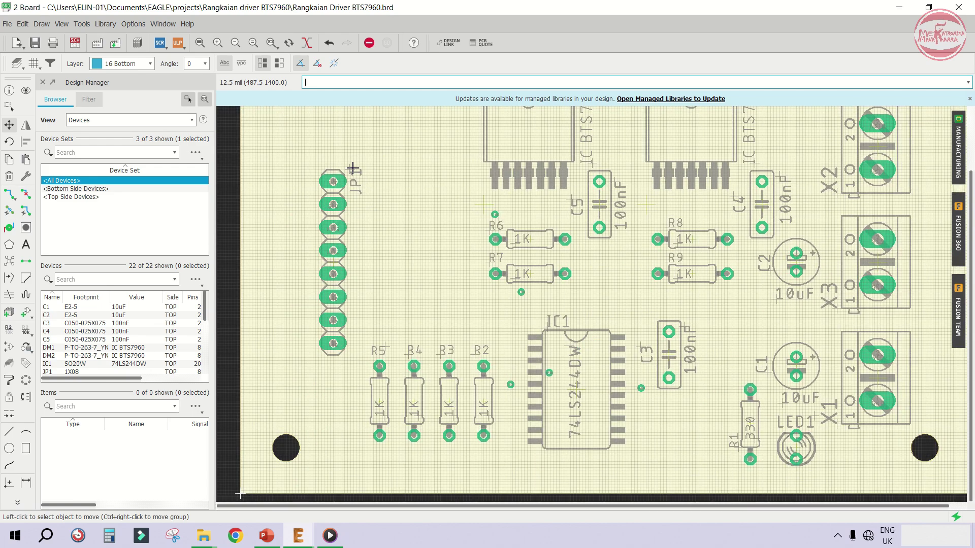
# Move the name JP1 to the left side of the pin header and open its attribute properties without changing them
pyautogui.click(352, 168)
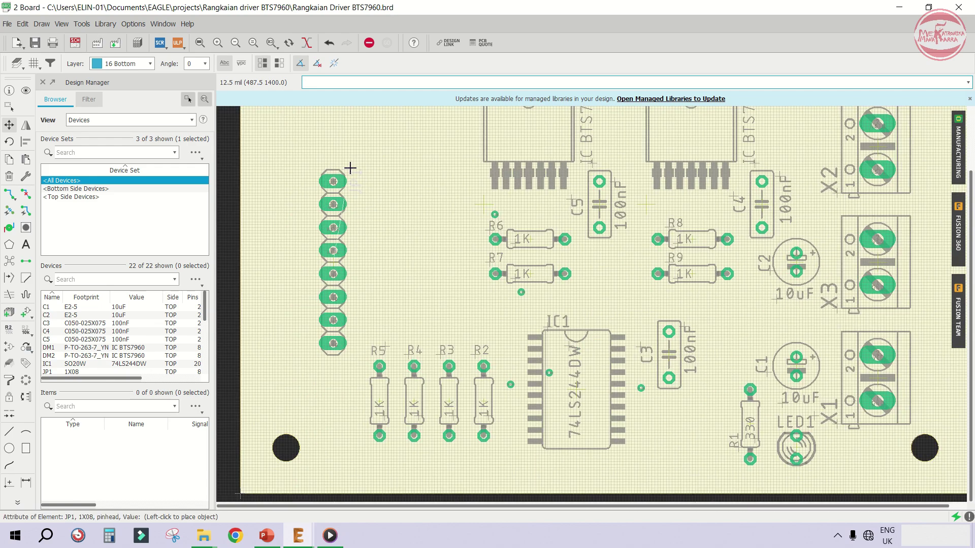
pyautogui.click(300, 173)
pyautogui.rightClick(300, 172)
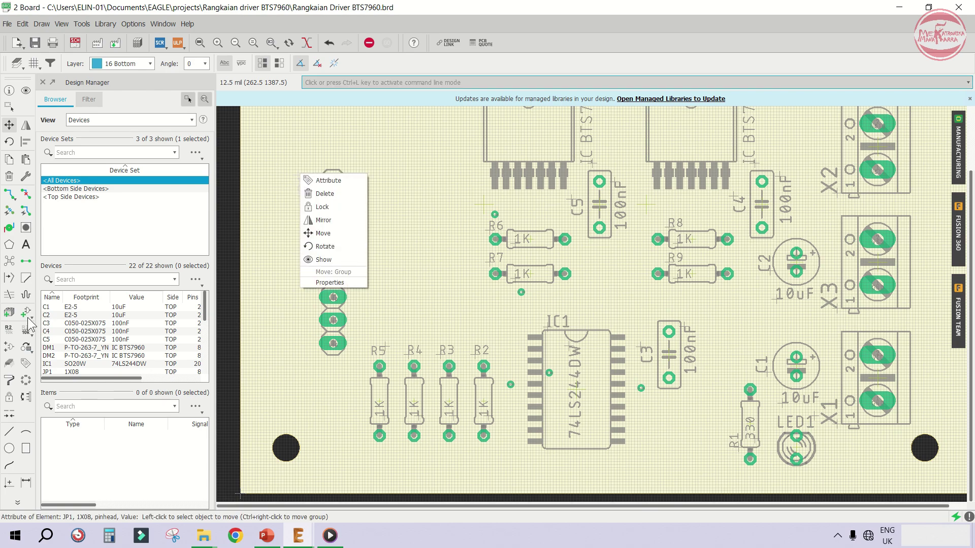
pyautogui.click(318, 285)
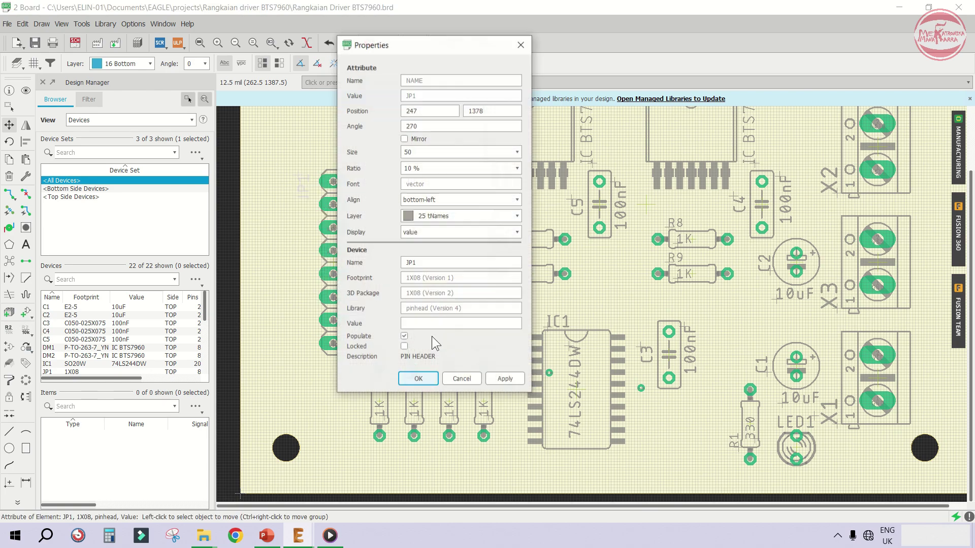
pyautogui.click(476, 381)
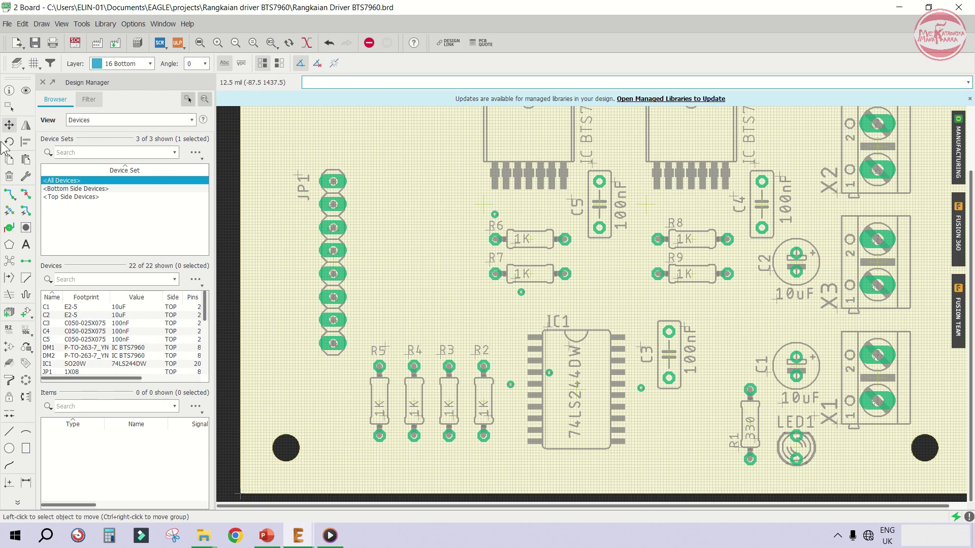
# Turn the name JP1 horizontal and place it centred above the first pad of the pin header
pyautogui.click(299, 176)
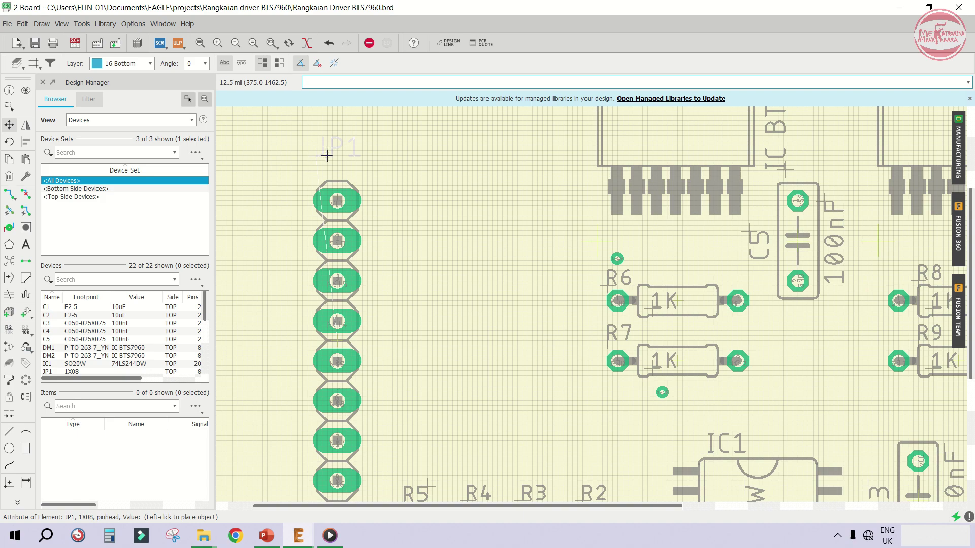
pyautogui.scroll(3, 326, 155)
pyautogui.click(327, 175)
pyautogui.scroll(-3, 335, 183)
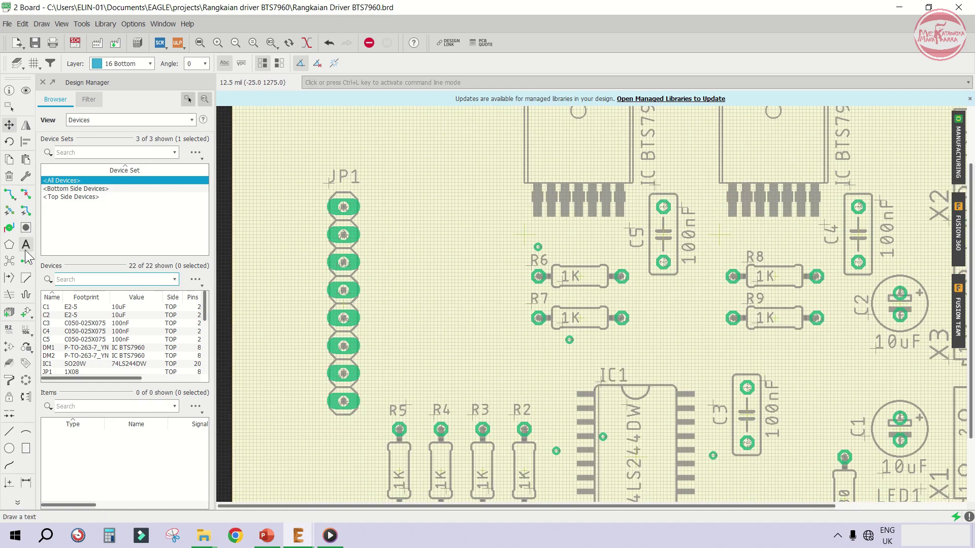
# Start a new text reading VCC and set its layer to 25 tNames
pyautogui.click(26, 245)
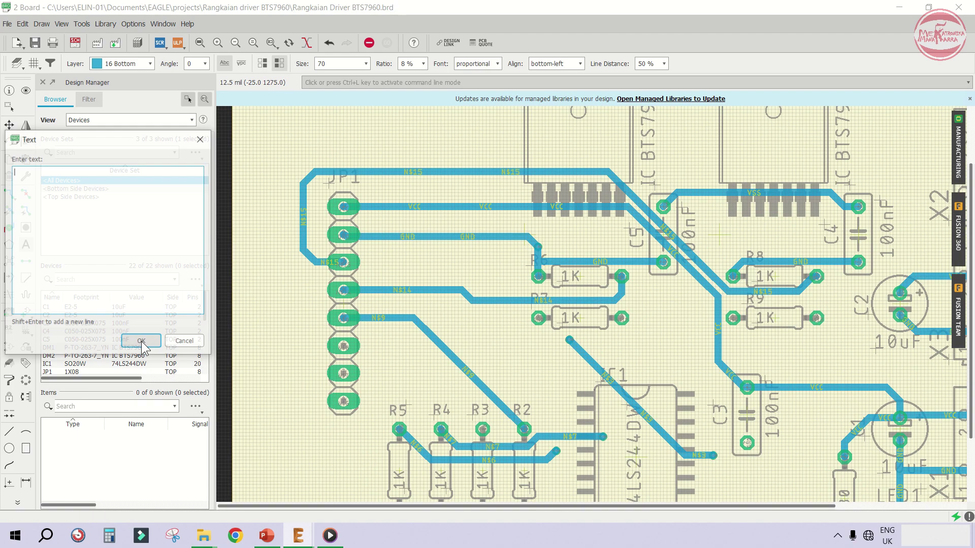
pyautogui.click(184, 342)
pyautogui.click(26, 245)
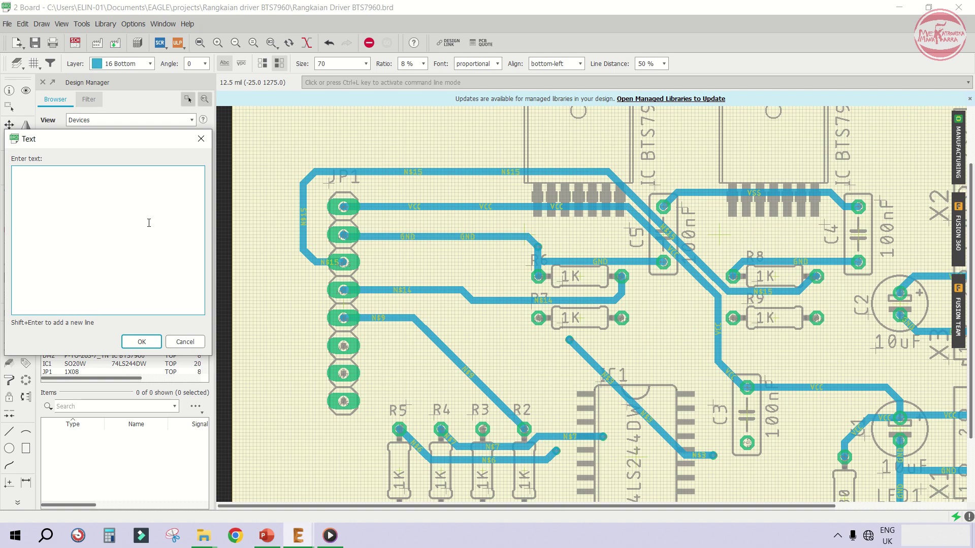
pyautogui.moveTo(141, 141); pyautogui.dragTo(230, 146)
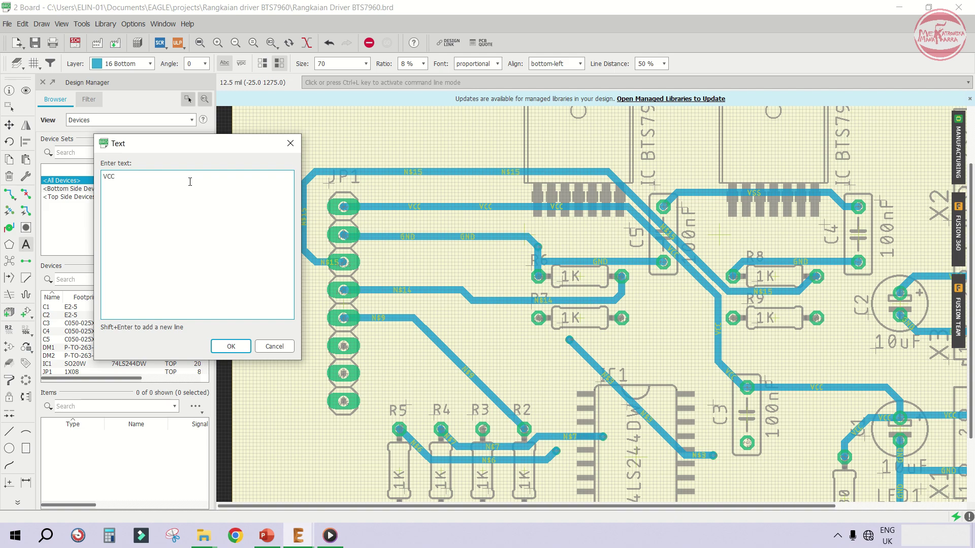
pyautogui.press('Return')
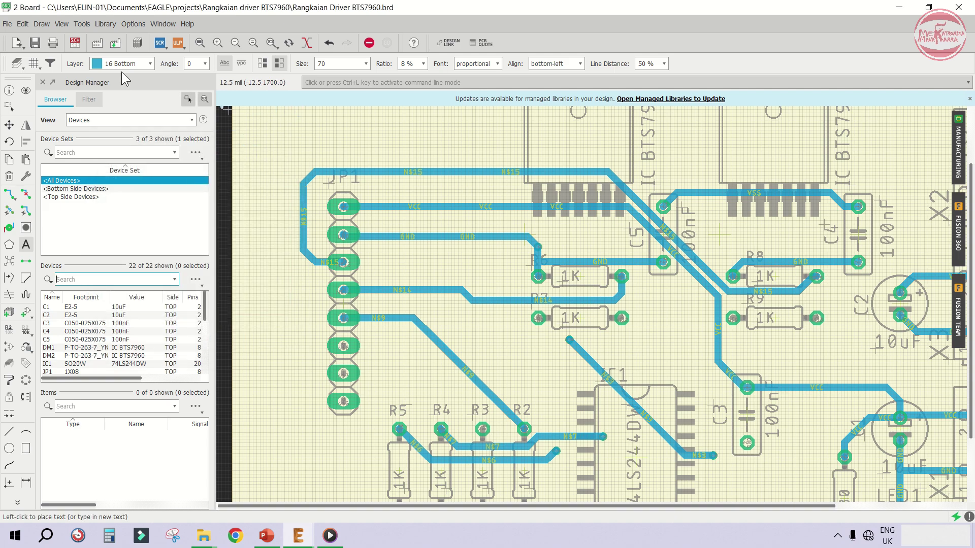
pyautogui.click(125, 63)
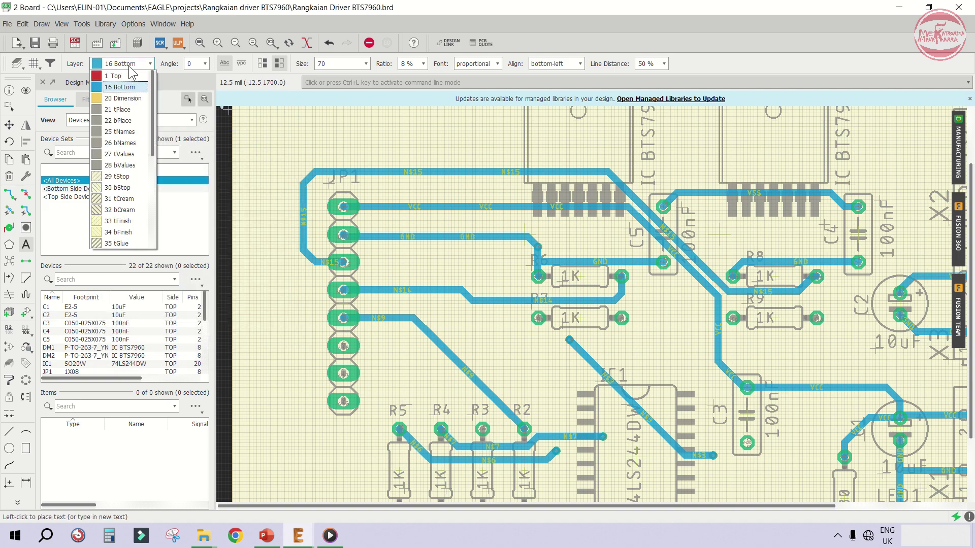
pyautogui.click(120, 132)
# Set the text to vector font, 15 % ratio and size 86, and place VCC beside the first pad of JP1
pyautogui.scroll(2, 364, 213)
pyautogui.scroll(2, 364, 214)
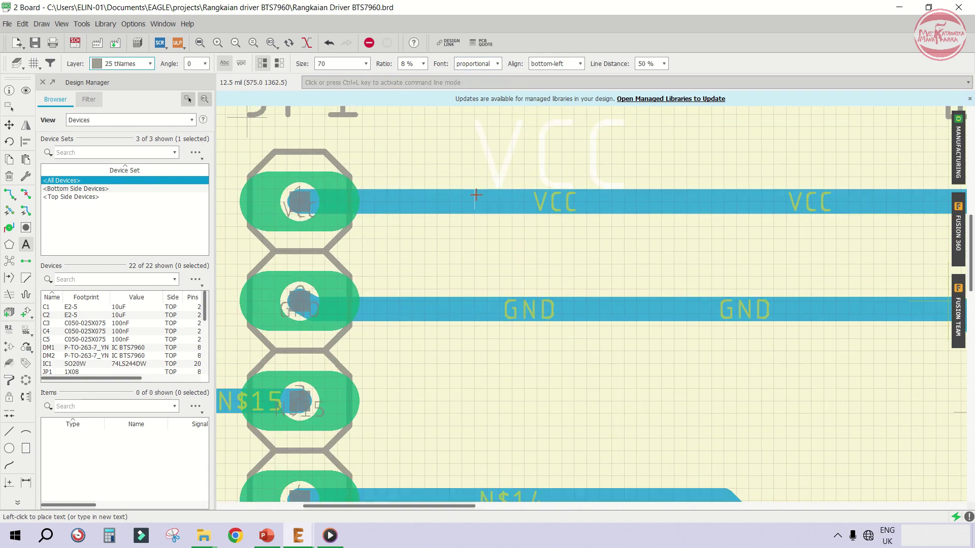
pyautogui.click(477, 65)
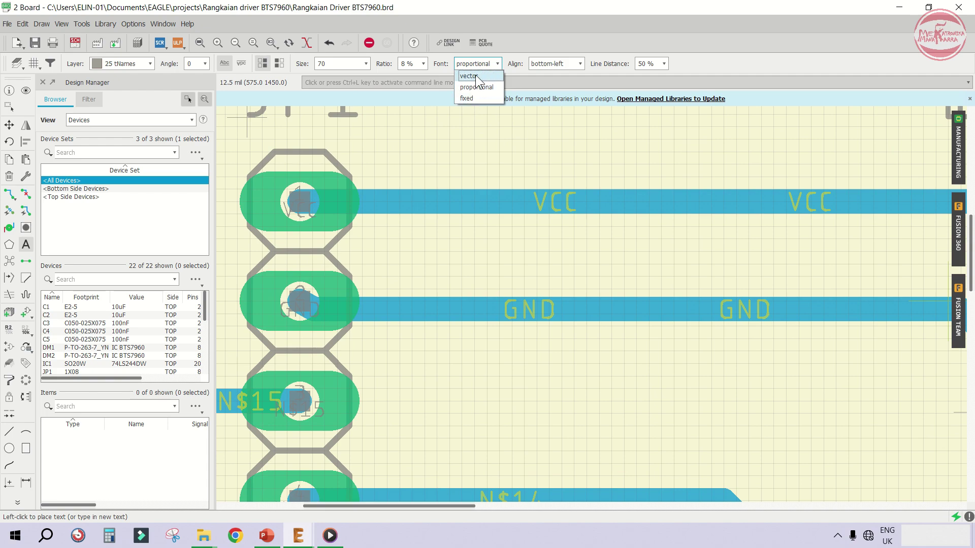
pyautogui.click(476, 76)
pyautogui.scroll(-1, 413, 64)
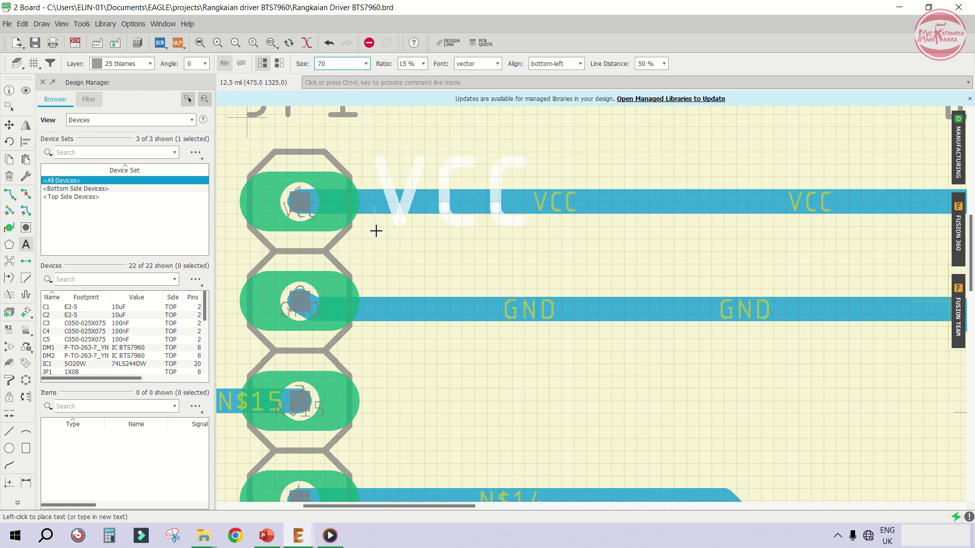
pyautogui.scroll(-3, 340, 64)
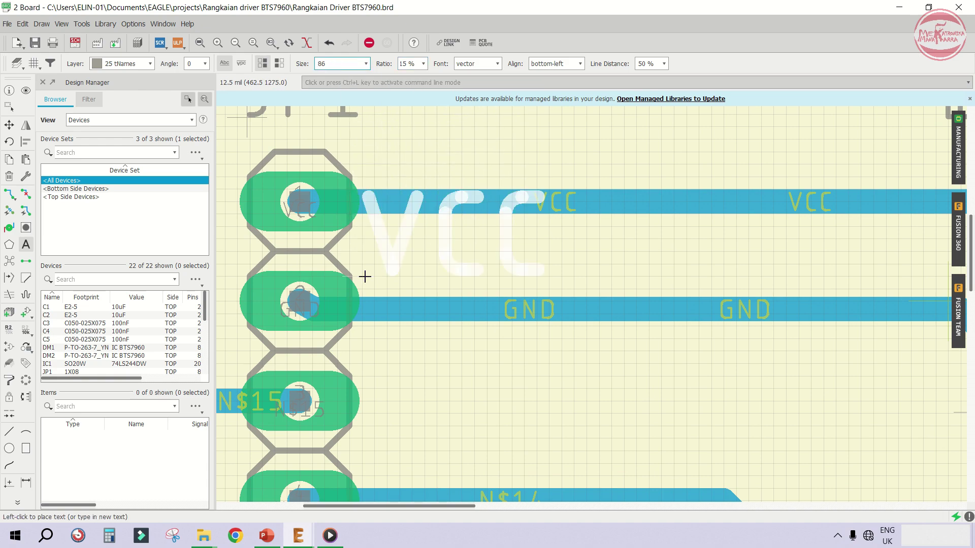
pyautogui.scroll(-3, 359, 238)
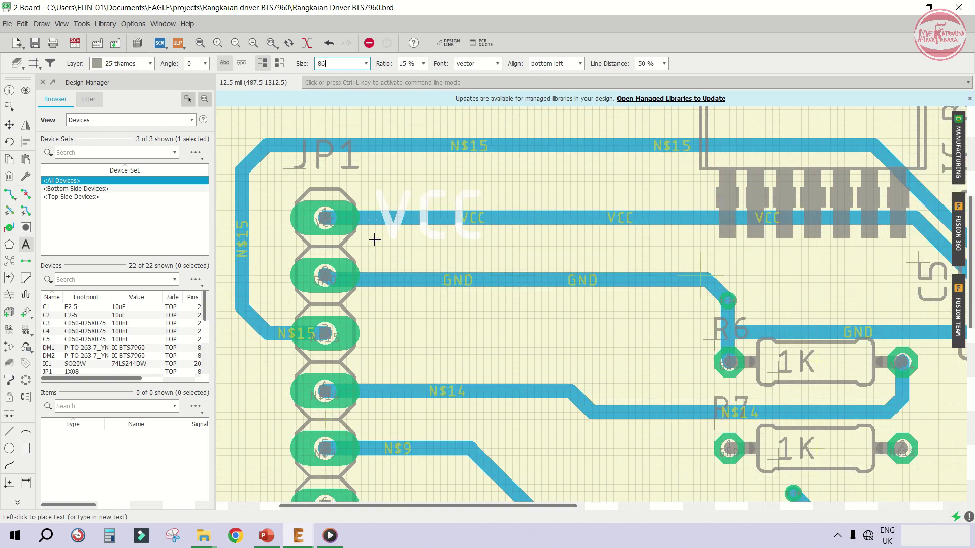
pyautogui.scroll(3, 366, 240)
pyautogui.click(375, 240)
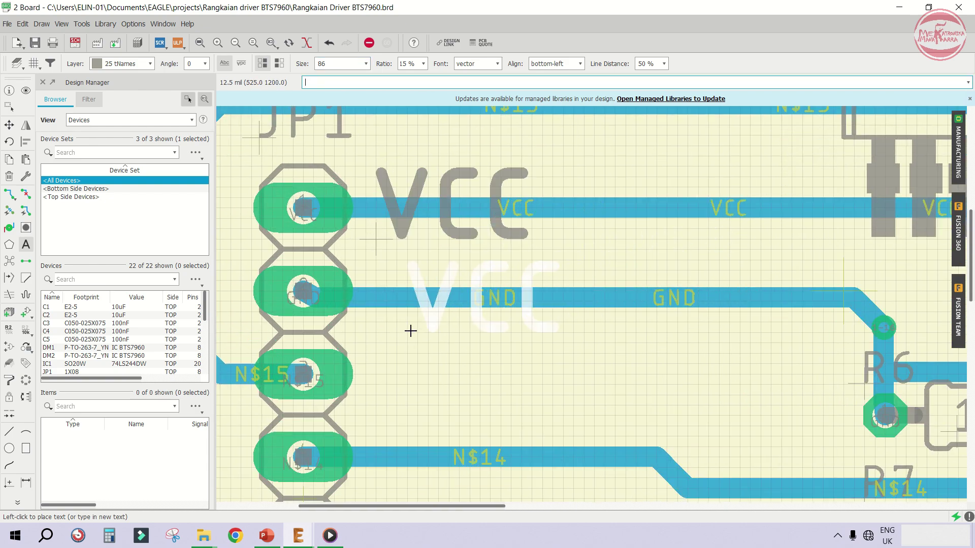
# Change the text to GND and place it beside the second pad of JP1, aligned under VCC
pyautogui.press('Escape')
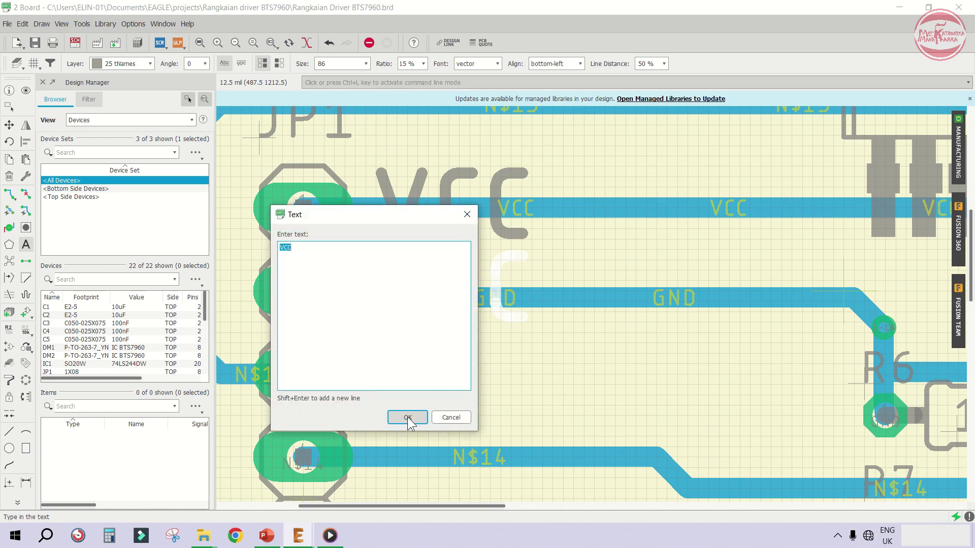
pyautogui.write('GND')
pyautogui.click(407, 416)
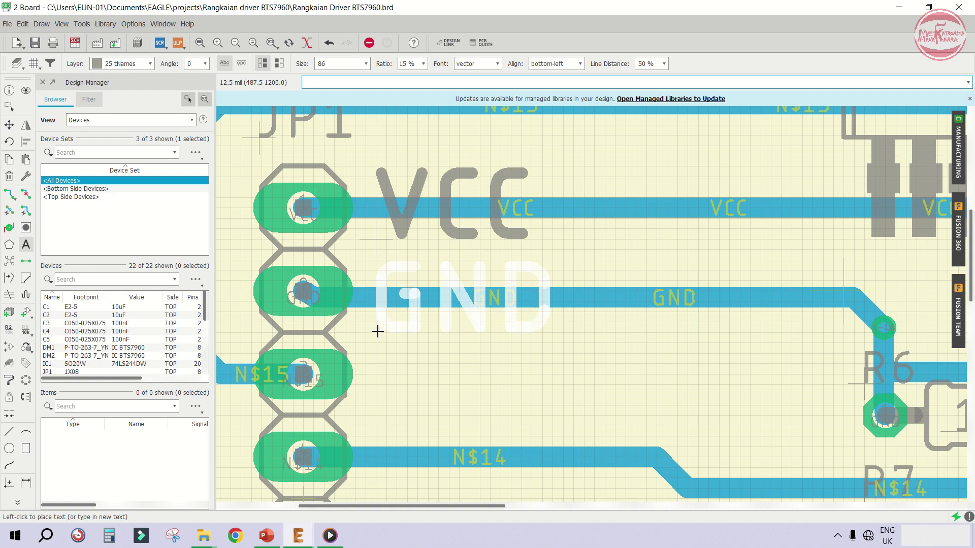
pyautogui.click(377, 326)
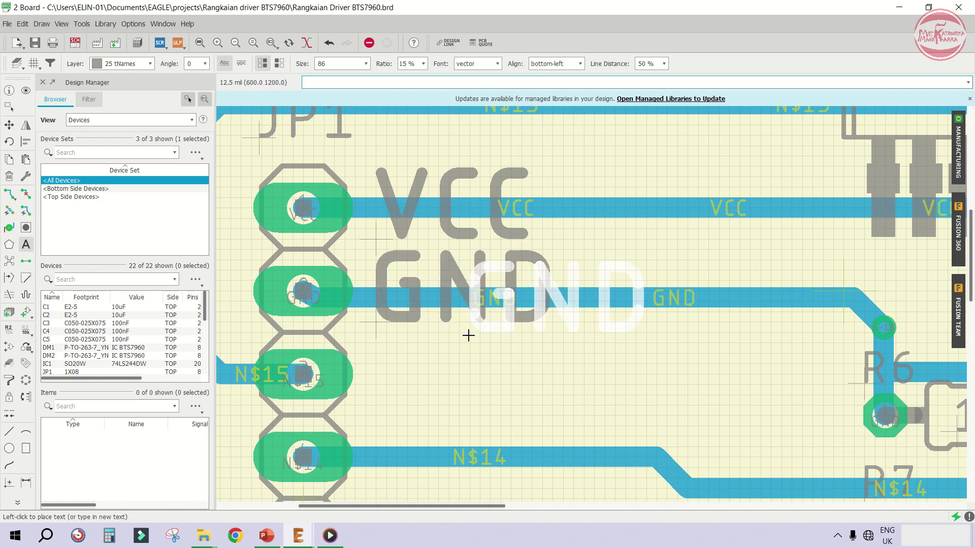
# Create the text RPWM and place it beside the third pad of JP1, aligned under GND
pyautogui.scroll(-2, 460, 325)
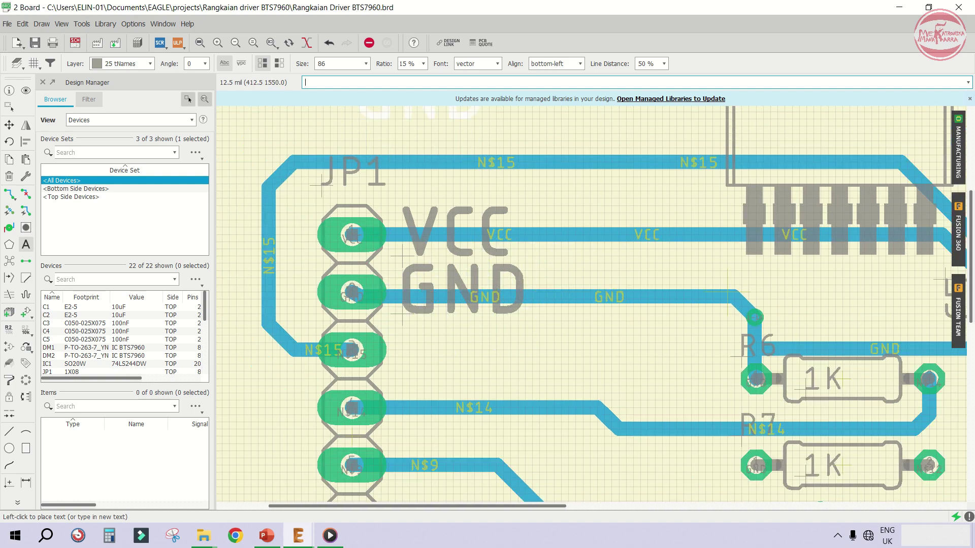
pyautogui.hotkey('alt', 'Tab')
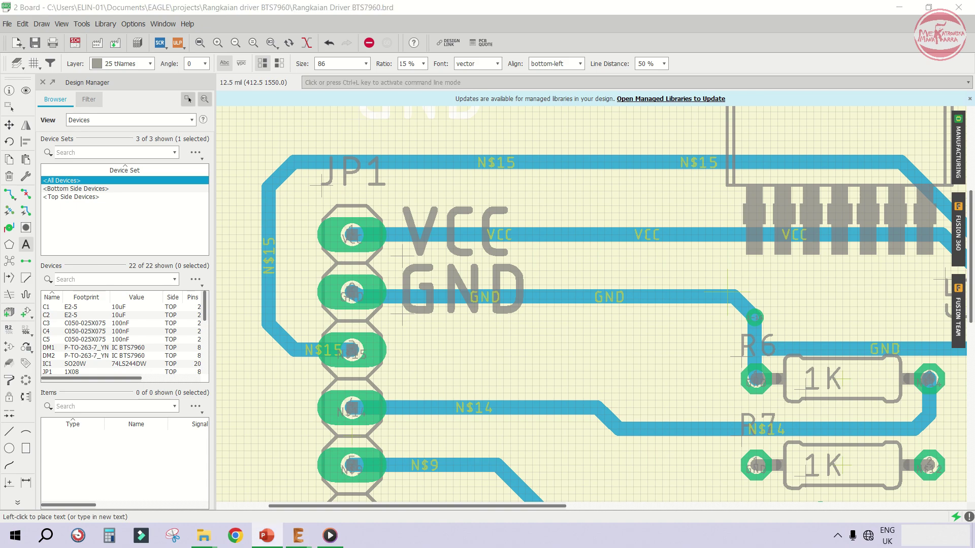
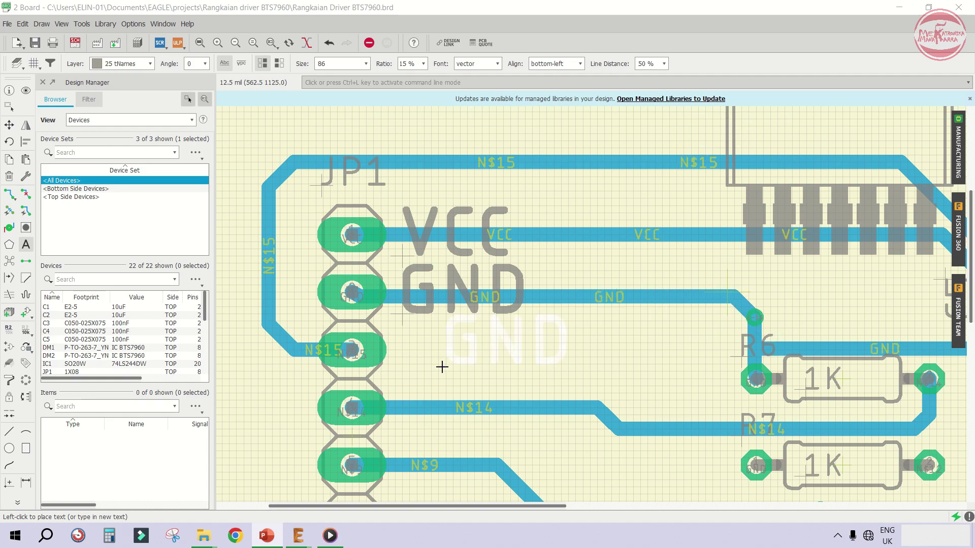
pyautogui.scroll(-3, 370, 331)
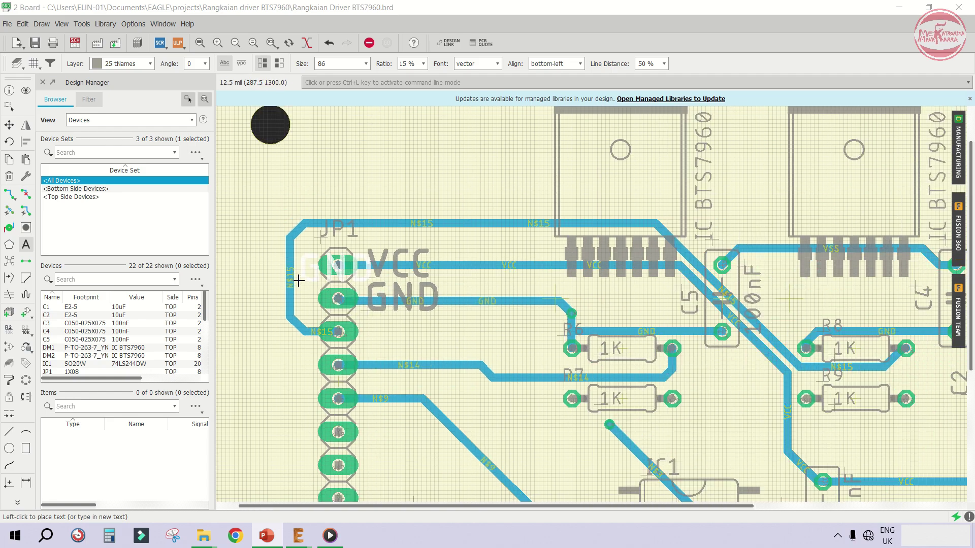
pyautogui.scroll(3, 361, 331)
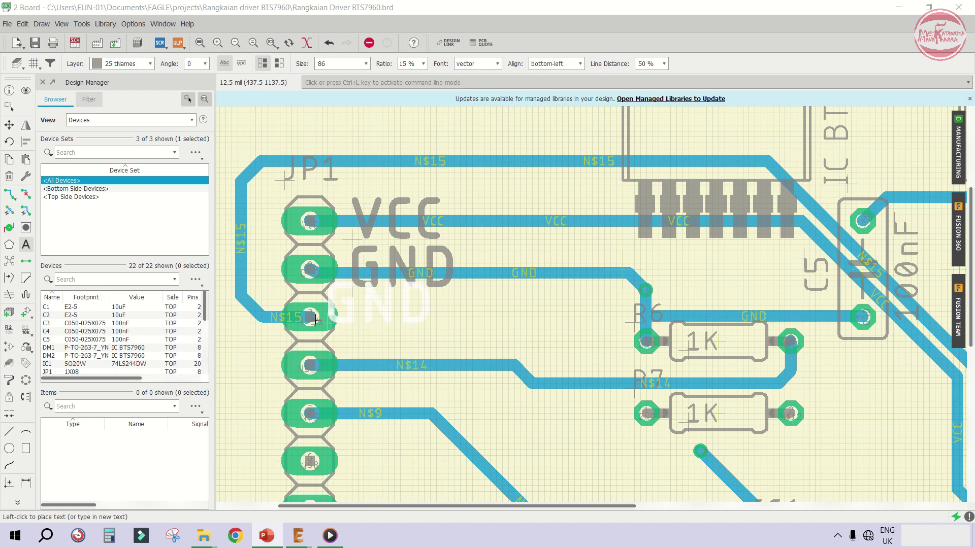
pyautogui.click(26, 244)
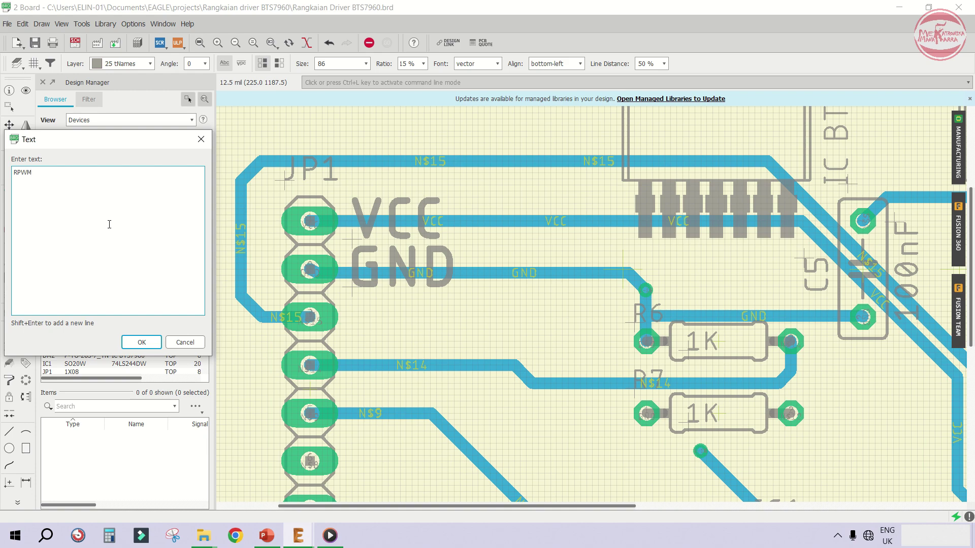
pyautogui.press('Return')
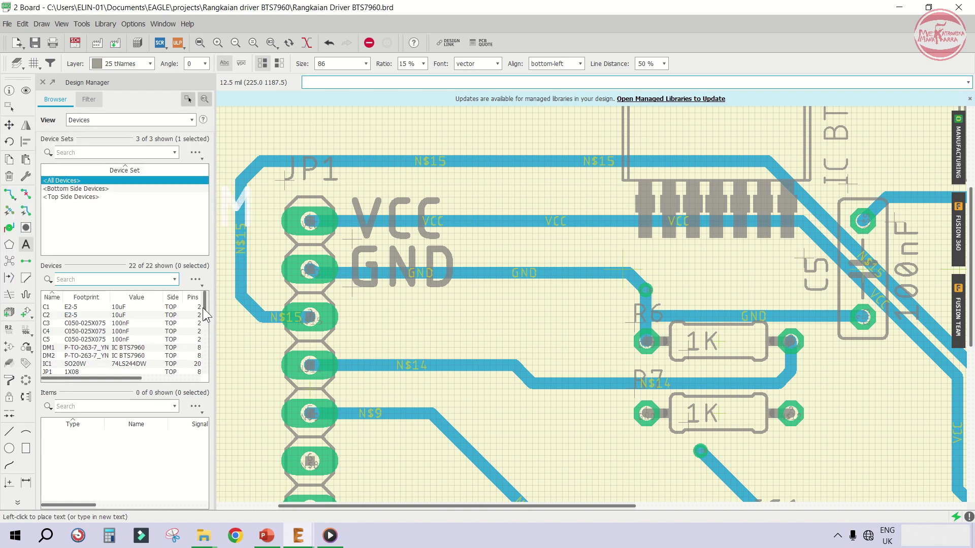
pyautogui.scroll(1, 362, 340)
pyautogui.scroll(2, 353, 333)
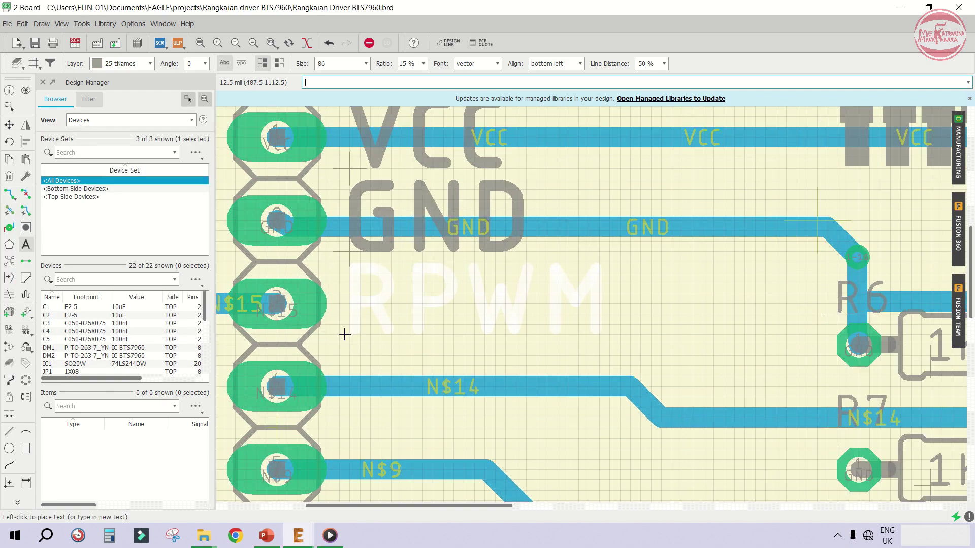
pyautogui.click(344, 335)
pyautogui.scroll(-2, 428, 323)
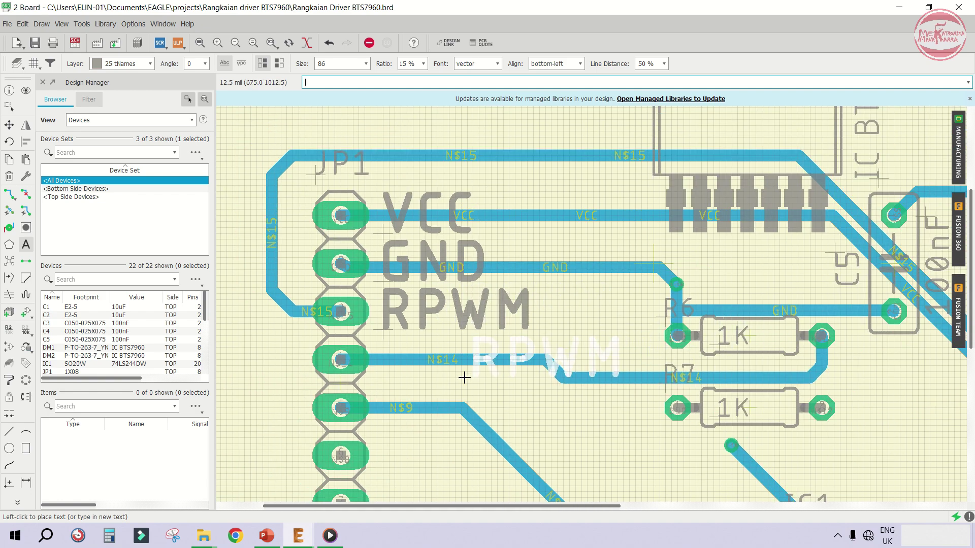
# Change the text to R.EN and place it beside the fourth pad of JP1, aligned under RPWM
pyautogui.press('Escape')
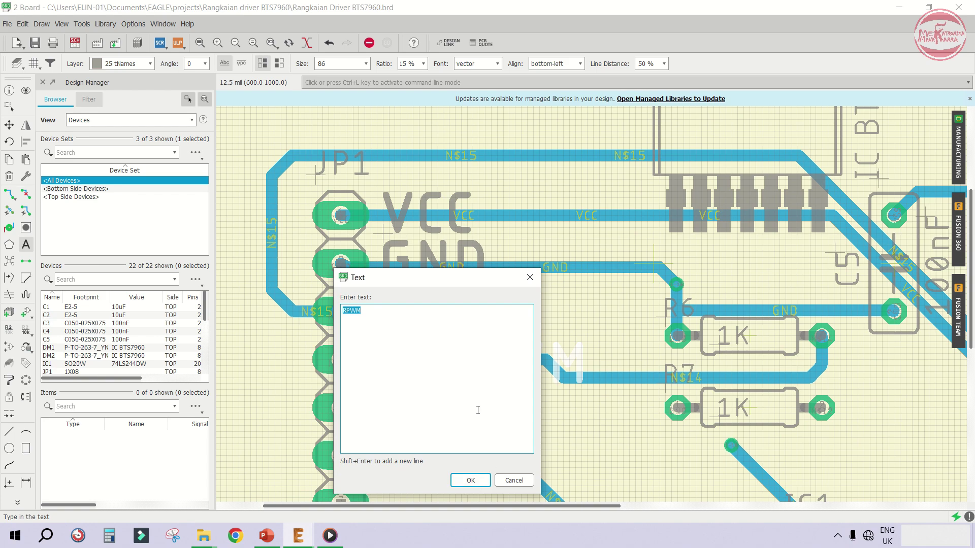
pyautogui.write('R.EN')
pyautogui.press('Return')
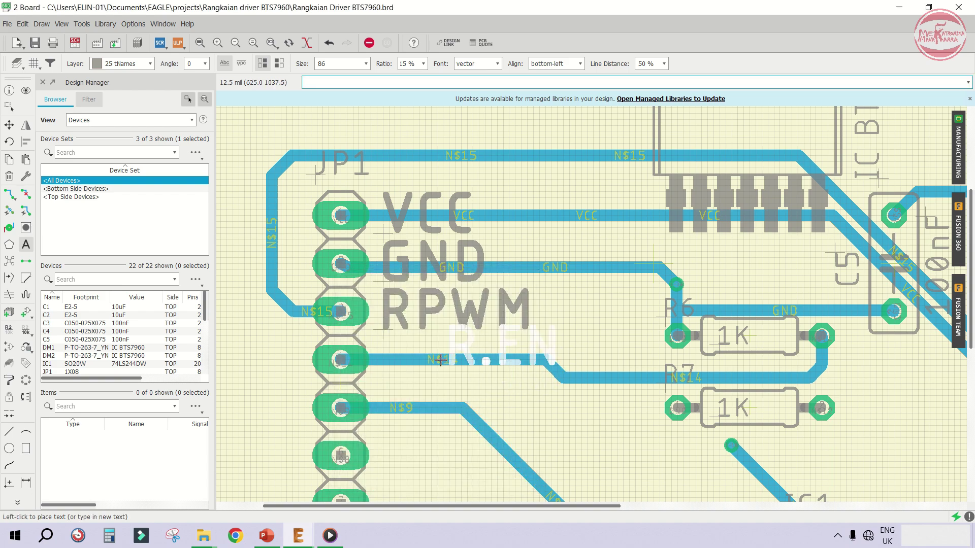
pyautogui.scroll(1, 385, 375)
pyautogui.scroll(1, 384, 374)
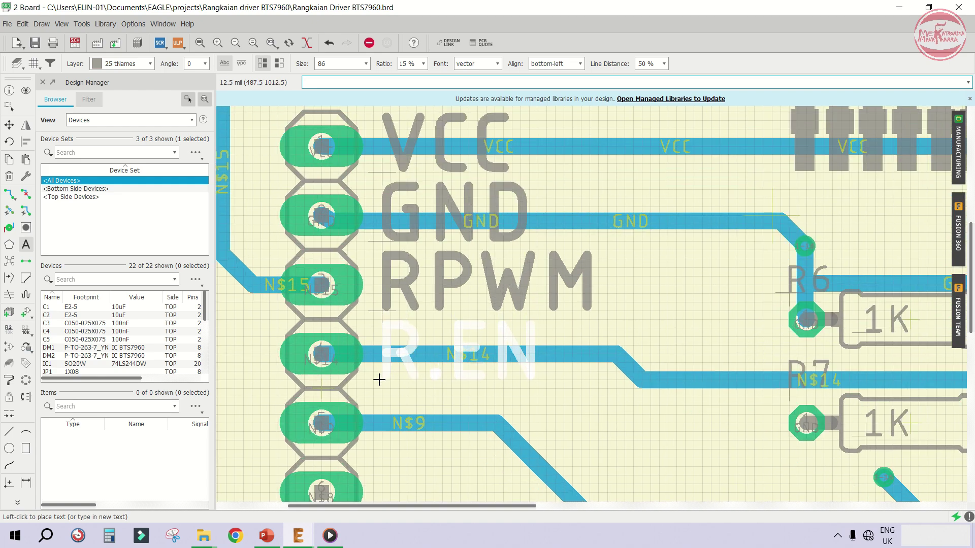
pyautogui.click(379, 379)
pyautogui.scroll(-1, 480, 293)
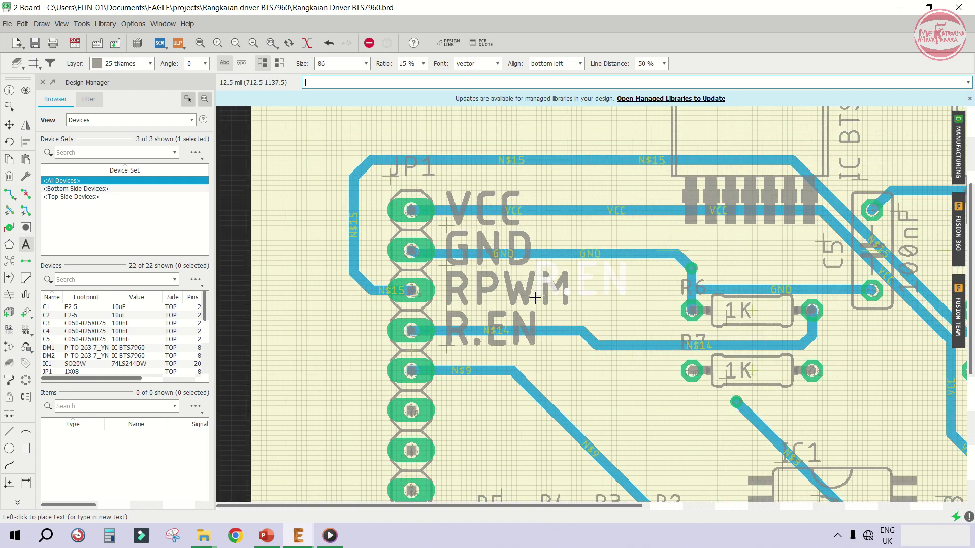
# Change the text to LPWM and place it beside the fifth pad of JP1, aligned under R.EN
pyautogui.scroll(1, 505, 415)
pyautogui.press('Escape')
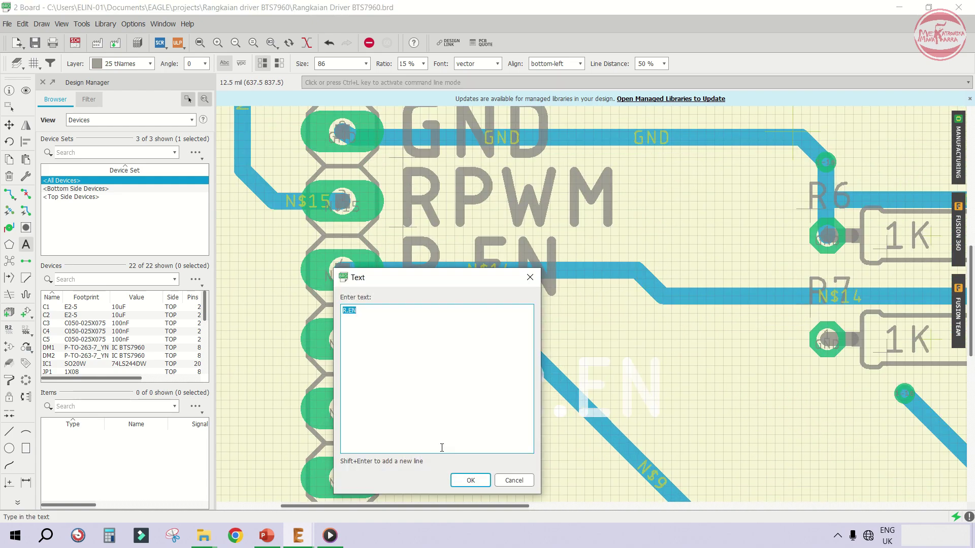
pyautogui.write('LPWM')
pyautogui.press('Return')
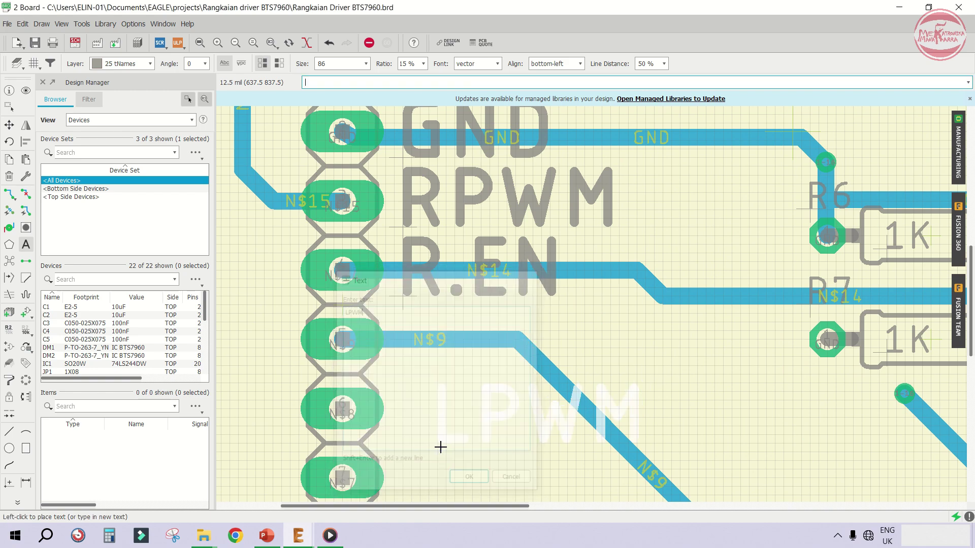
pyautogui.click(405, 362)
# Change the text to L.EN and place it beside the sixth pad of JP1, aligned under LPWM
pyautogui.press('Escape')
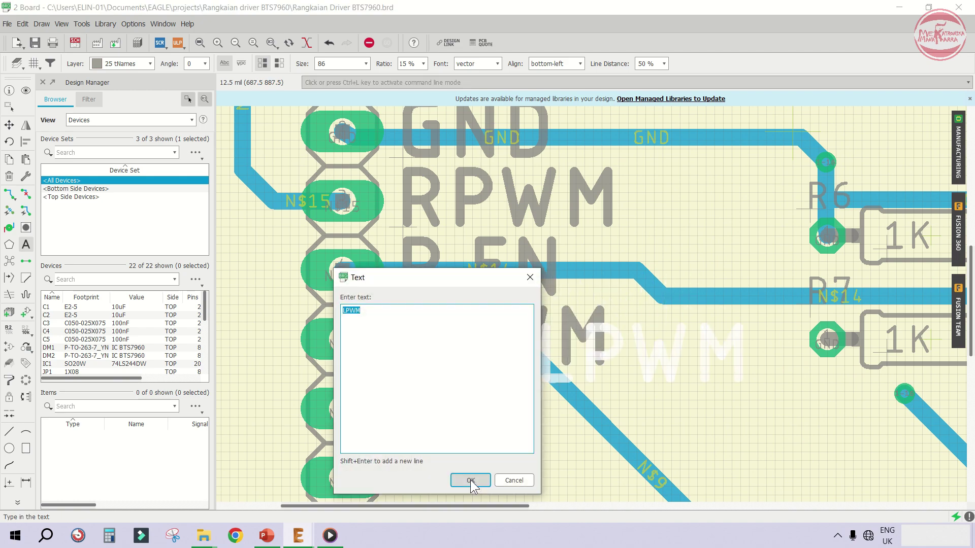
pyautogui.write('L.EN')
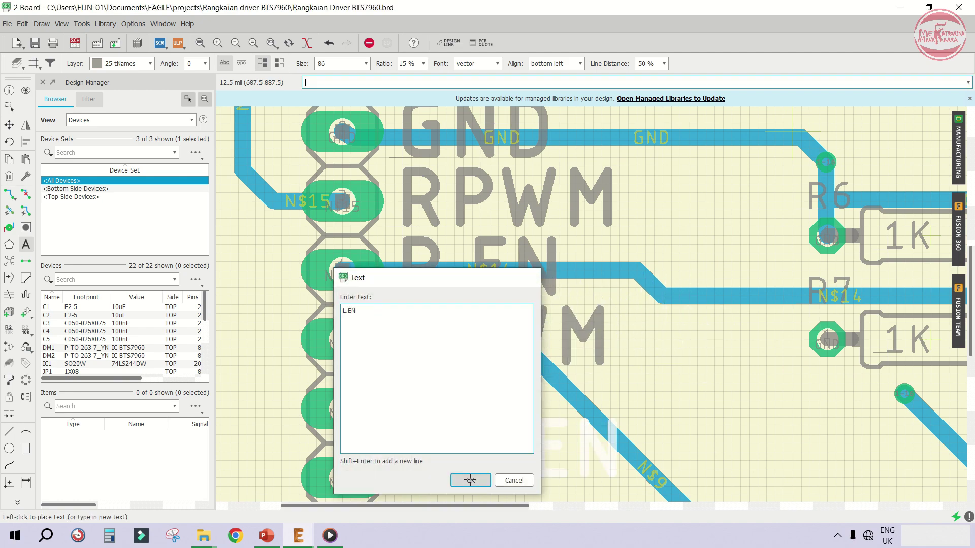
pyautogui.click(470, 480)
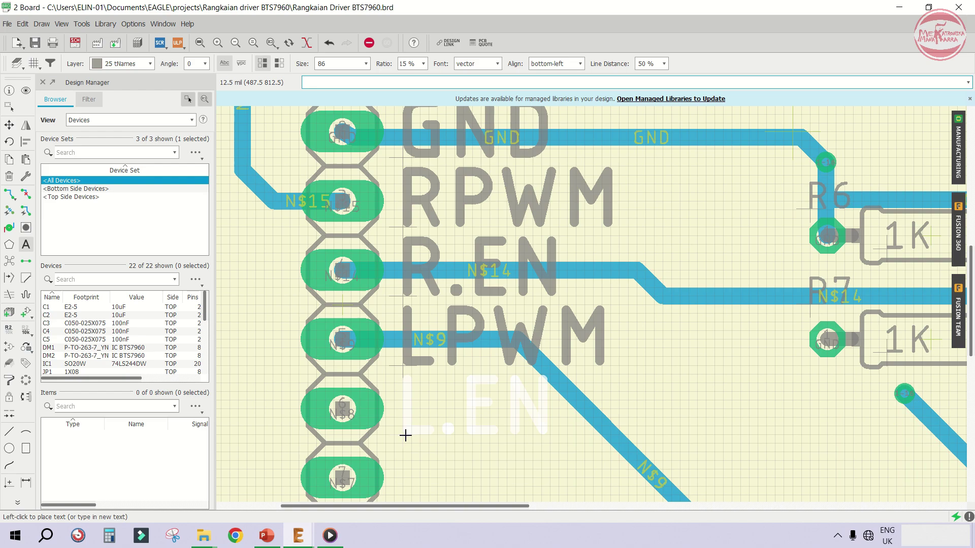
pyautogui.scroll(-4, 406, 435)
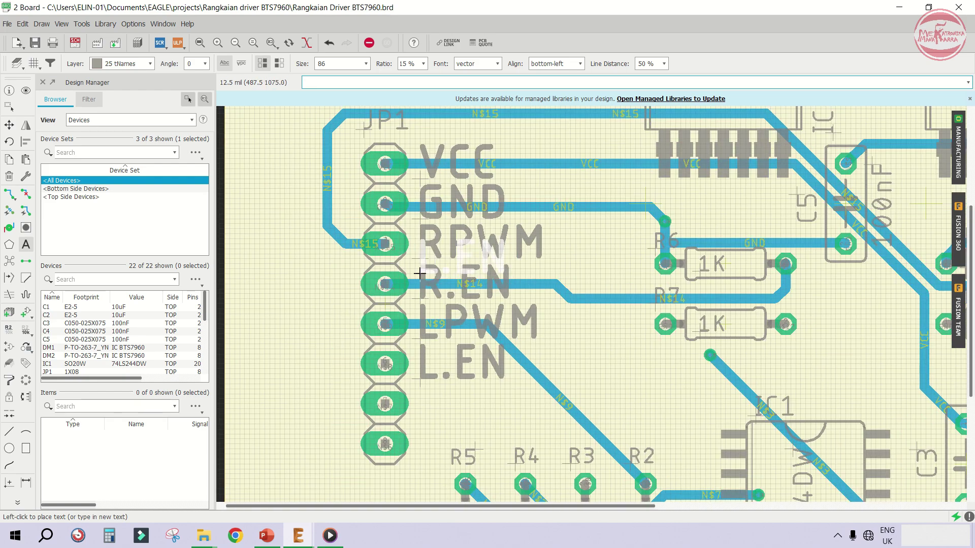
# Change the text to R.IS and place it beside the seventh pad of JP1, aligned under L.EN
pyautogui.scroll(2, 428, 372)
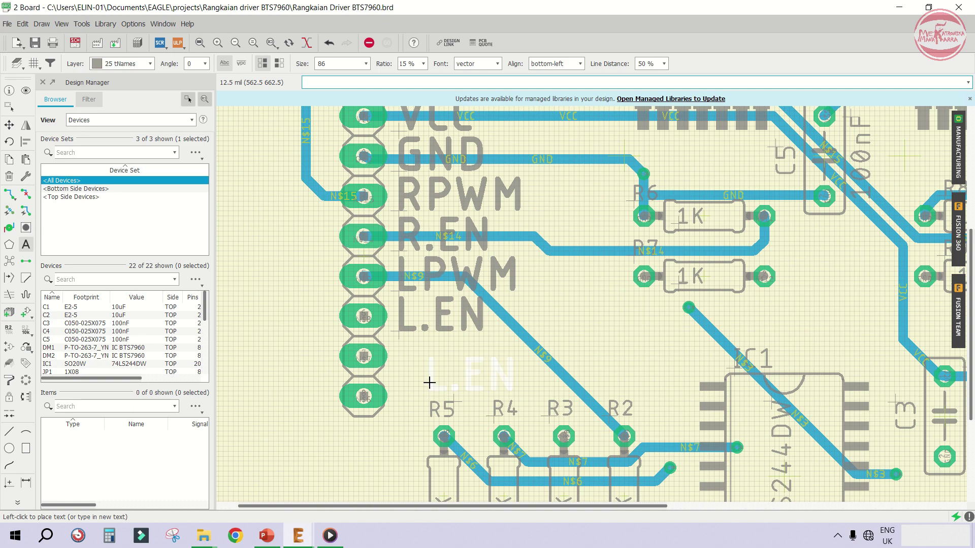
pyautogui.click(434, 361)
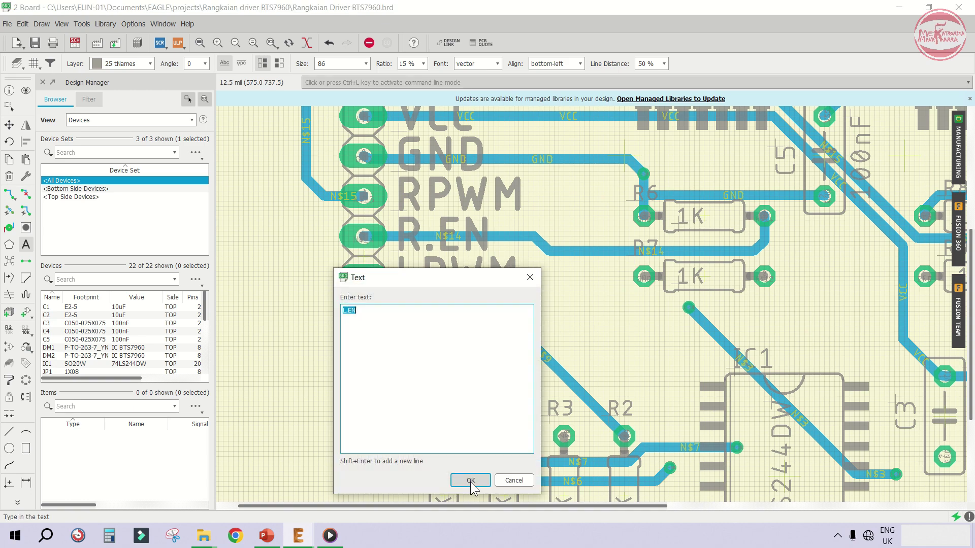
pyautogui.write('R.IS')
pyautogui.click(470, 480)
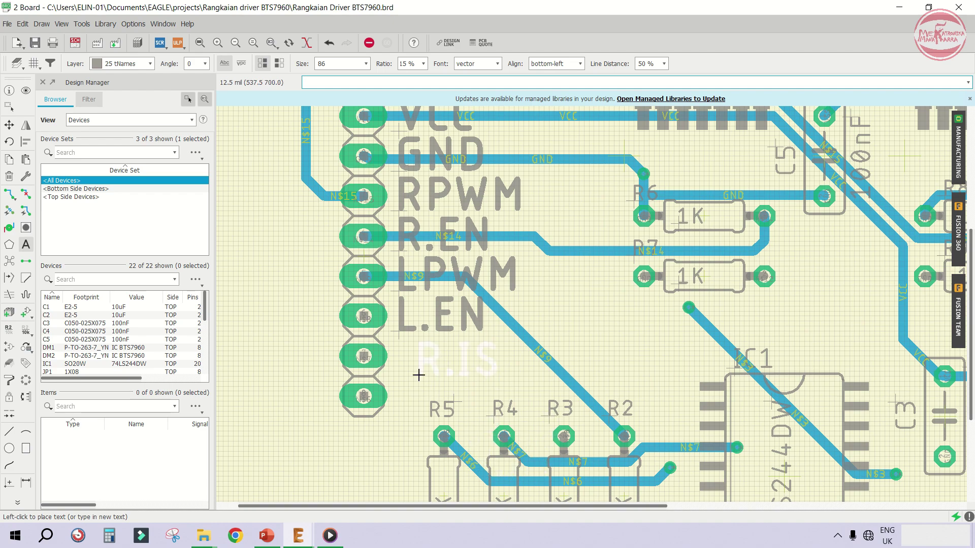
pyautogui.scroll(3, 418, 374)
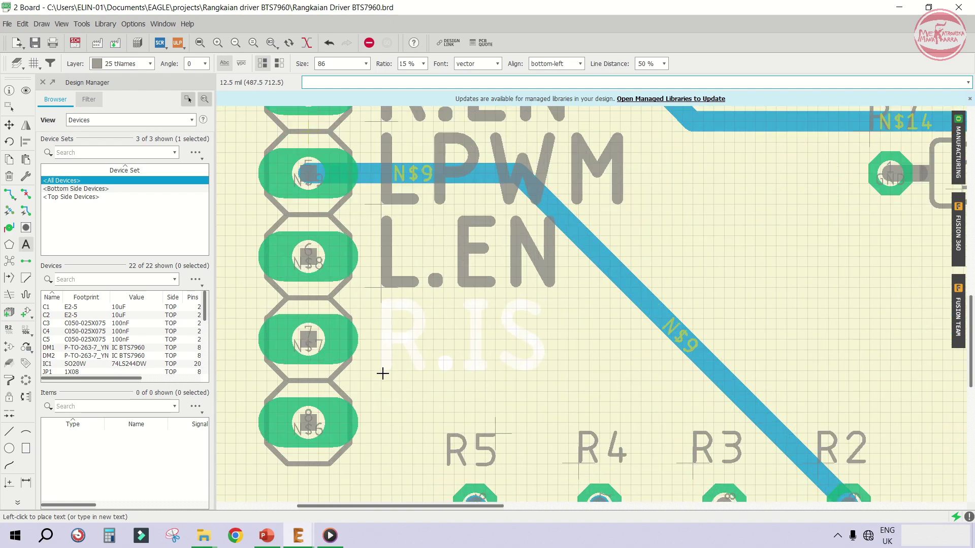
pyautogui.click(383, 374)
# Change the text to L.IS and place it beside the eighth pad of JP1, aligned under R.IS
pyautogui.write('L.')
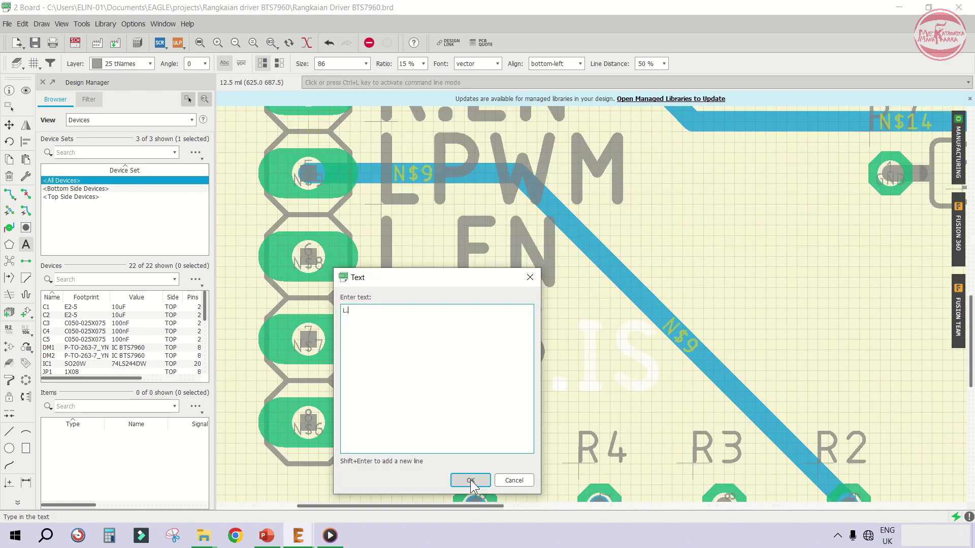
pyautogui.write('IS')
pyautogui.click(470, 481)
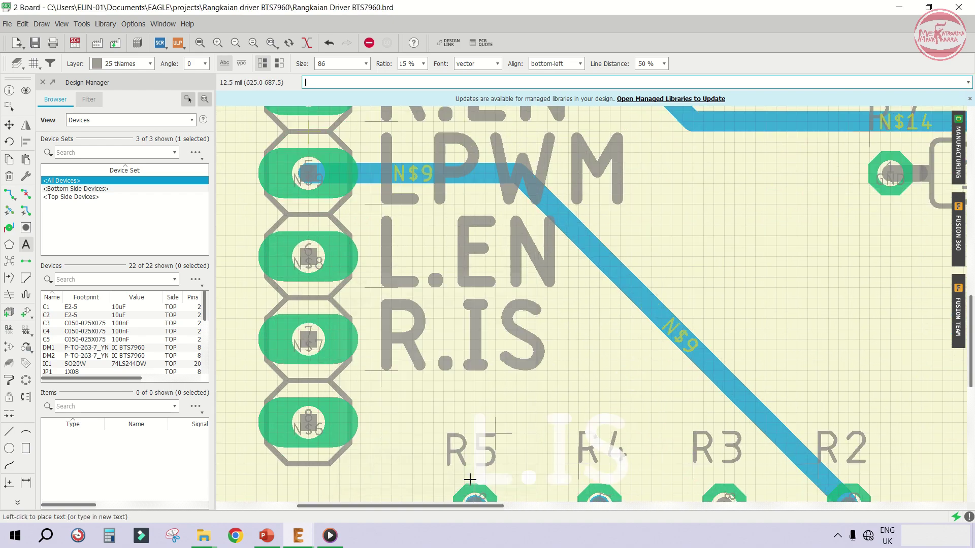
pyautogui.click(382, 453)
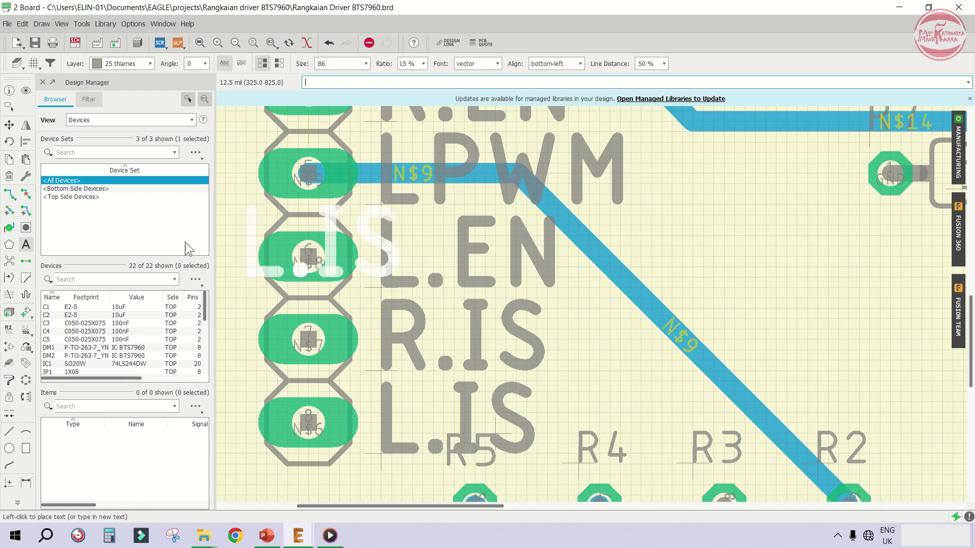
# Move the R5 name label away from the L.IS text, rotate it vertically and place it to the left of its resistor
pyautogui.scroll(-2, 343, 294)
pyautogui.click(9, 125)
pyautogui.scroll(3, 431, 410)
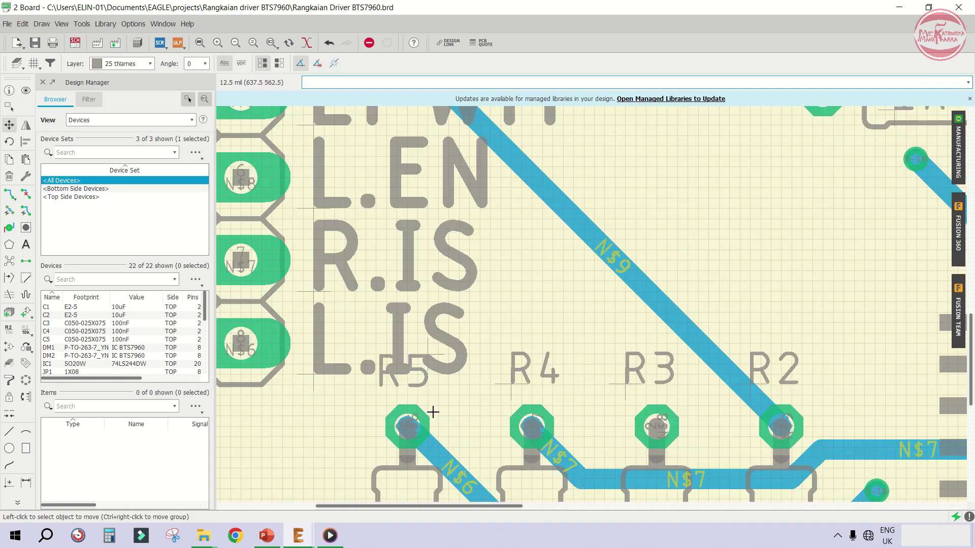
pyautogui.click(423, 331)
pyautogui.scroll(-3, 423, 331)
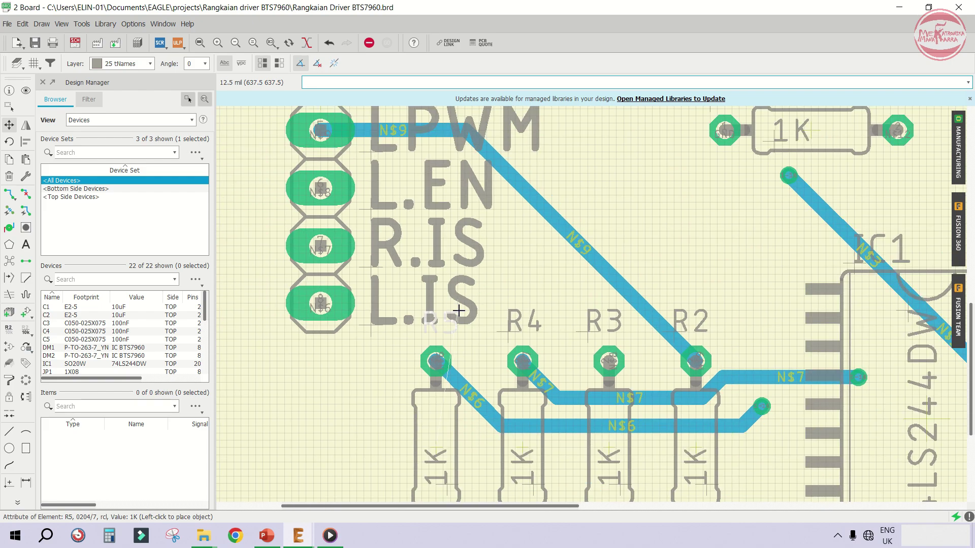
pyautogui.scroll(4, 398, 374)
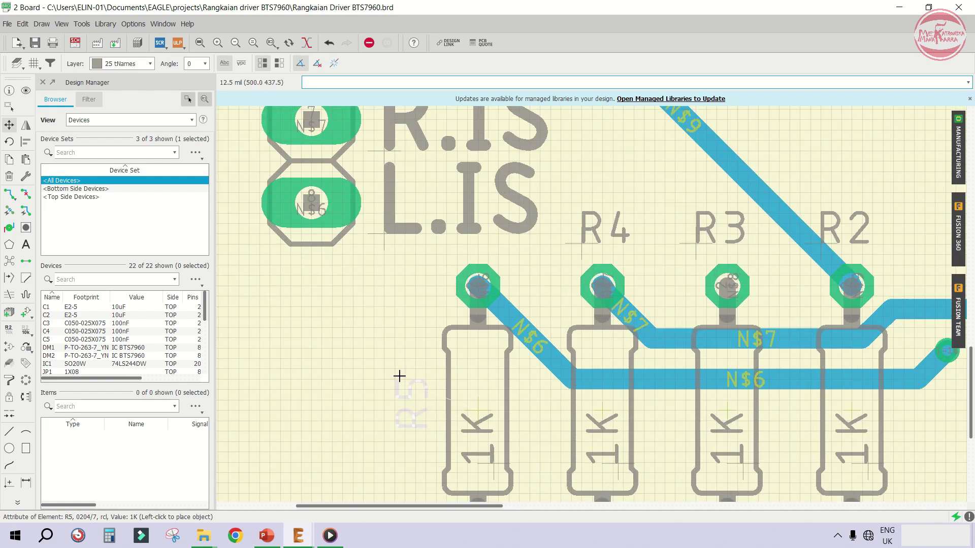
pyautogui.scroll(-2, 398, 373)
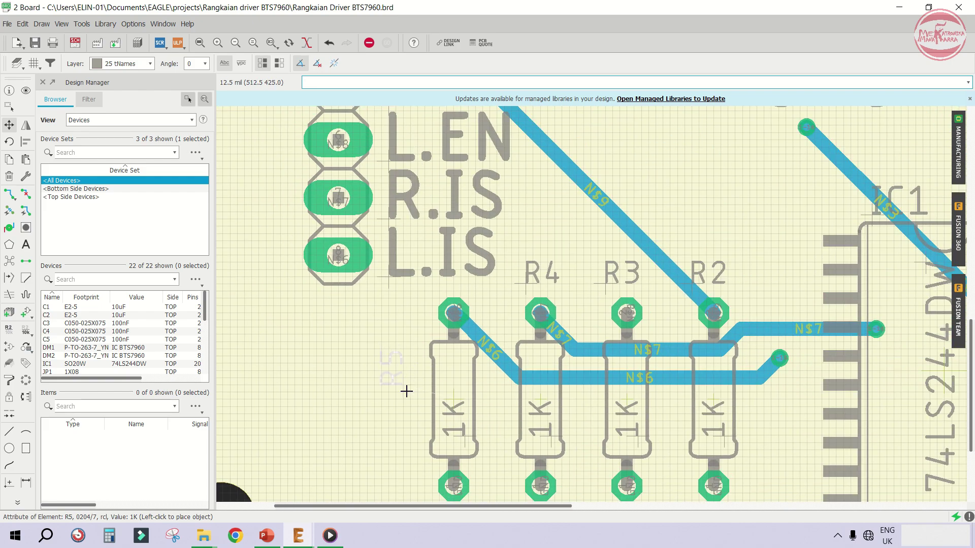
pyautogui.click(431, 398)
# Rotate the R4, R3 and R2 name labels vertically and place each to the left of its resistor, level with R5
pyautogui.click(528, 283)
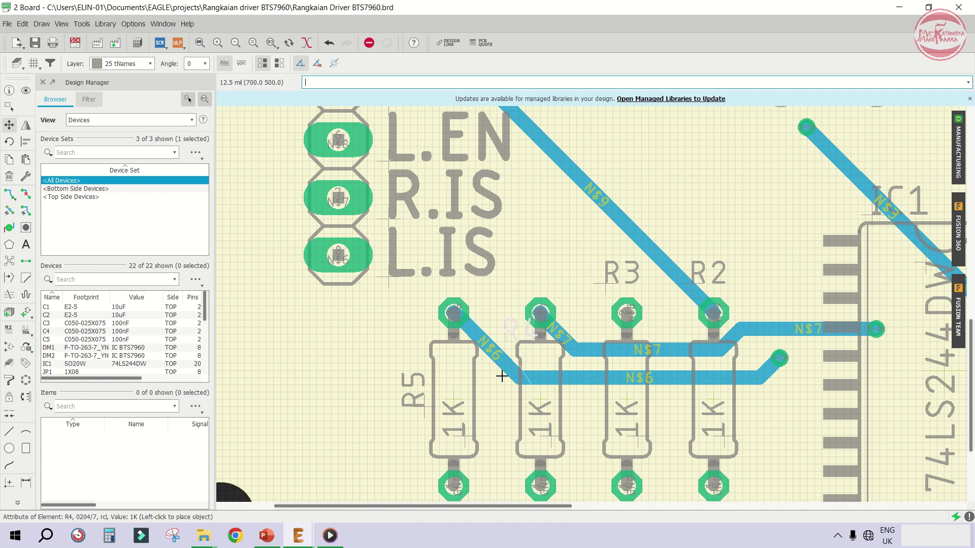
pyautogui.click(509, 402)
pyautogui.click(606, 281)
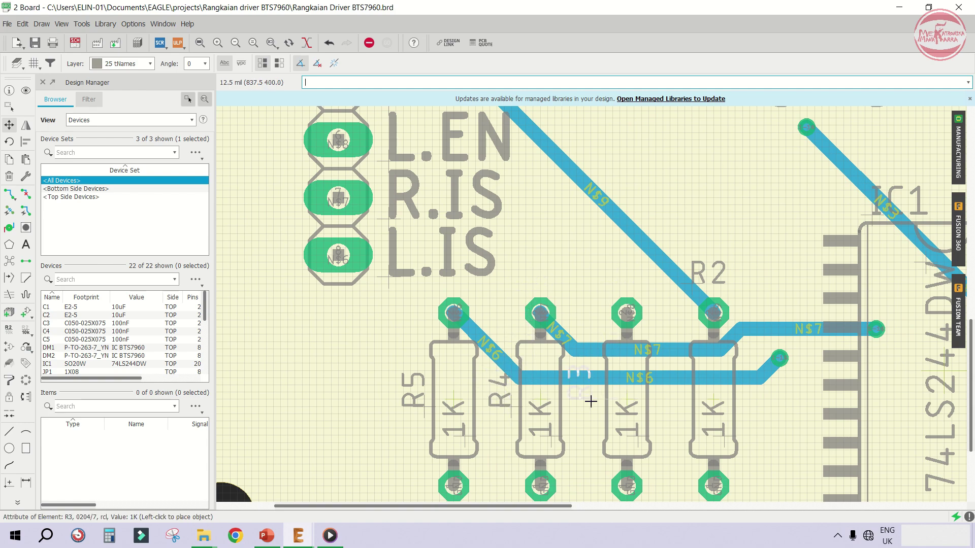
pyautogui.click(593, 403)
pyautogui.click(699, 296)
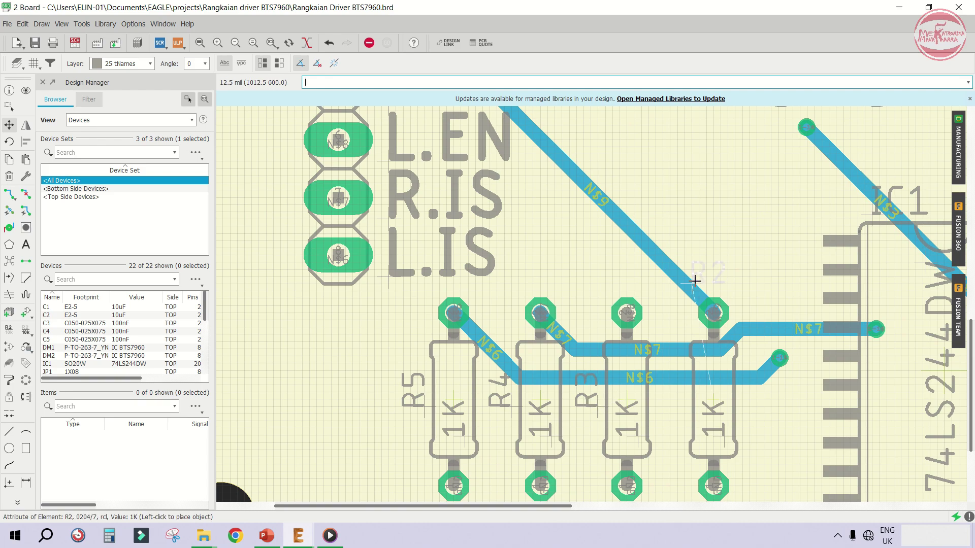
pyautogui.rightClick(678, 401)
pyautogui.click(687, 403)
pyautogui.scroll(-2, 564, 378)
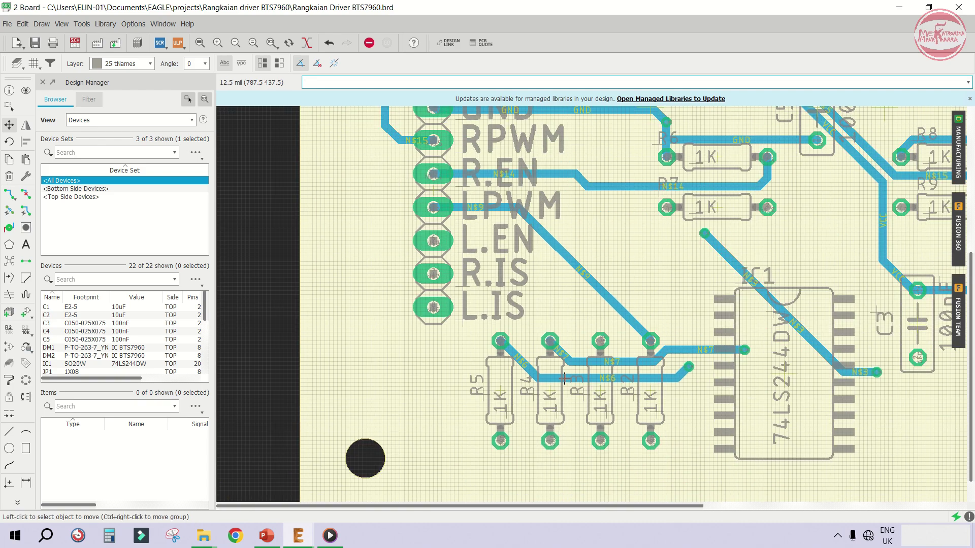
# Check the finished labels on the top side in the manufacturing preview, and close the preview
pyautogui.scroll(-5, 409, 375)
pyautogui.scroll(2, 658, 272)
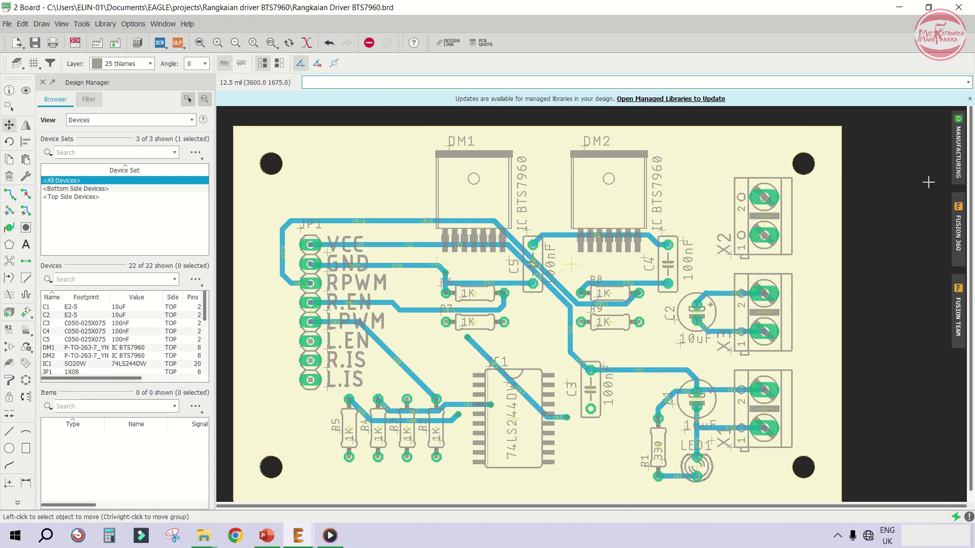
pyautogui.click(958, 168)
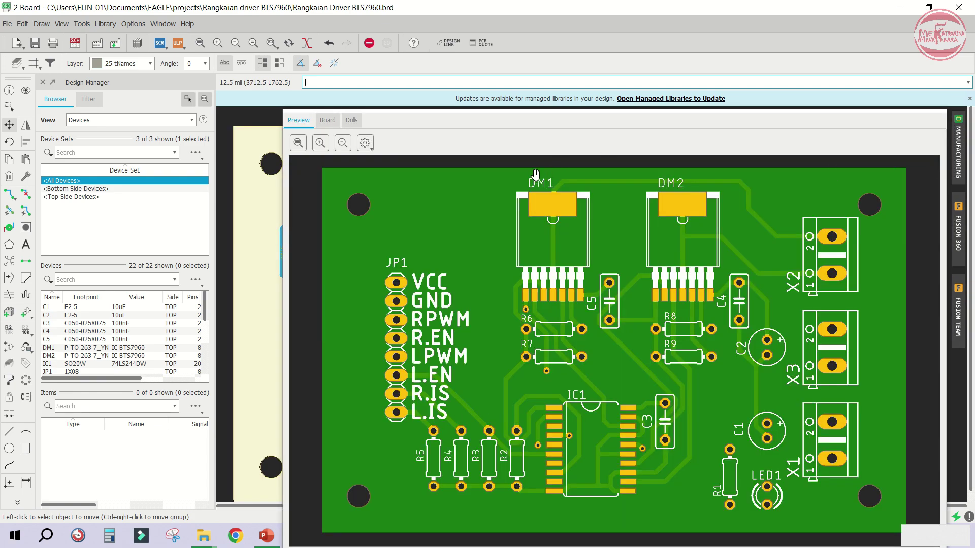
pyautogui.moveTo(522, 125); pyautogui.dragTo(480, 61)
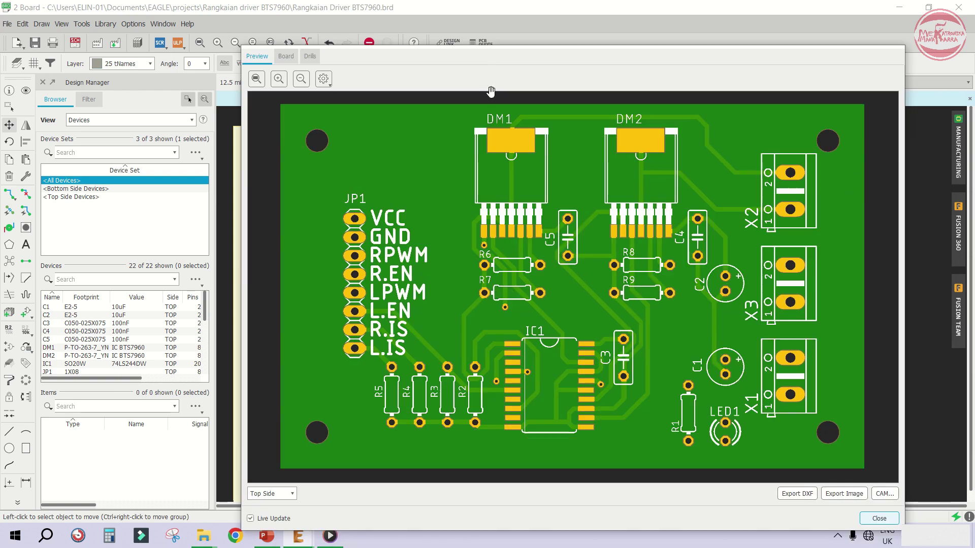
pyautogui.click(877, 518)
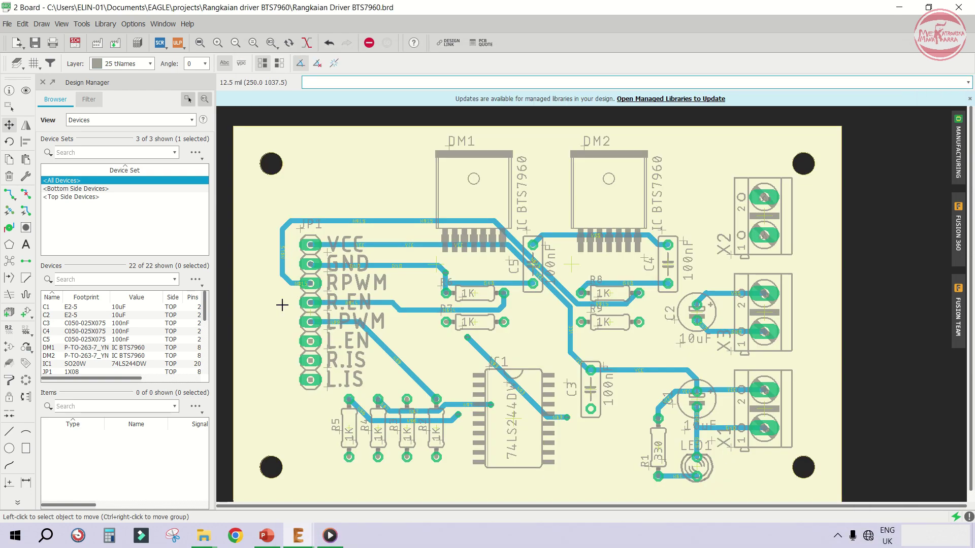
# Create the text TO CONTROLLER, rotate it 90 degrees and place it vertically to the left of JP1
pyautogui.click(26, 244)
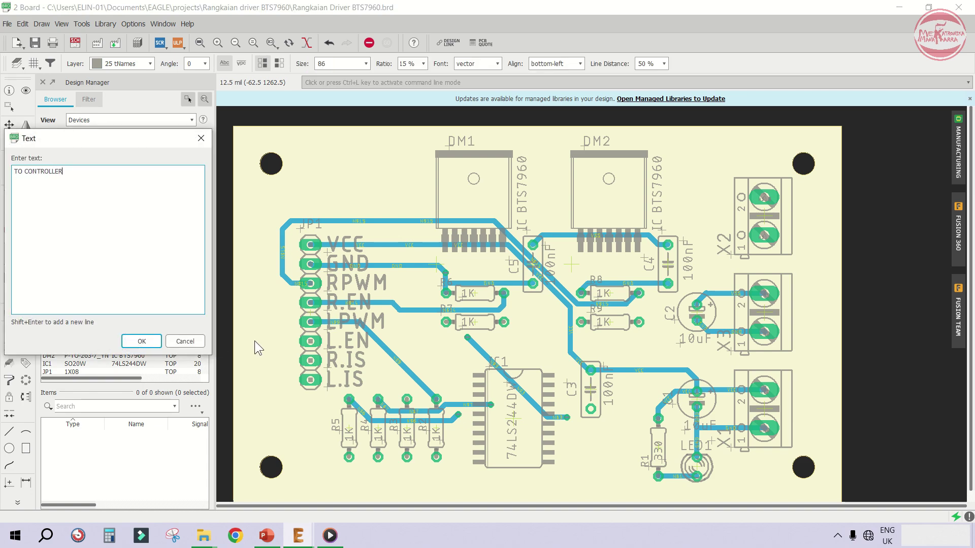
pyautogui.press('Return')
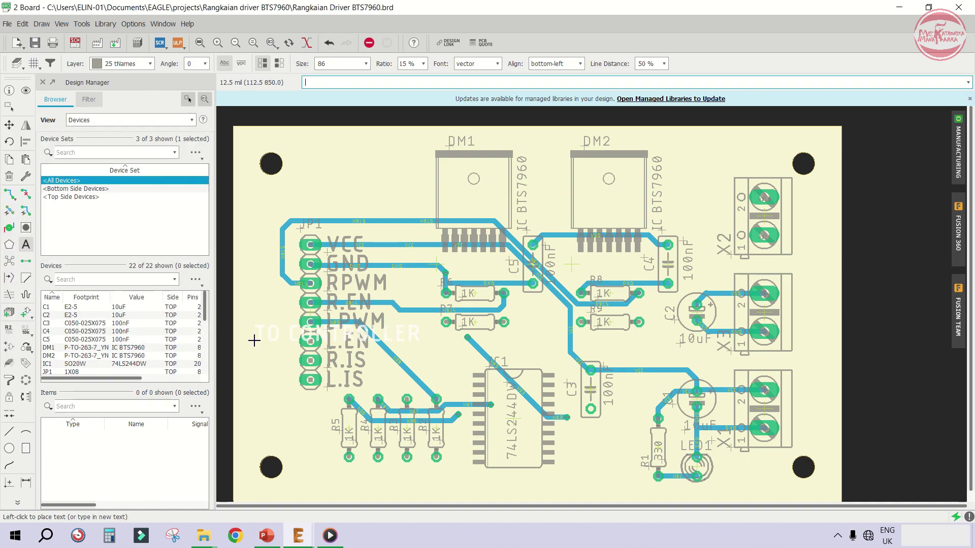
pyautogui.rightClick(233, 309)
pyautogui.scroll(4, 284, 377)
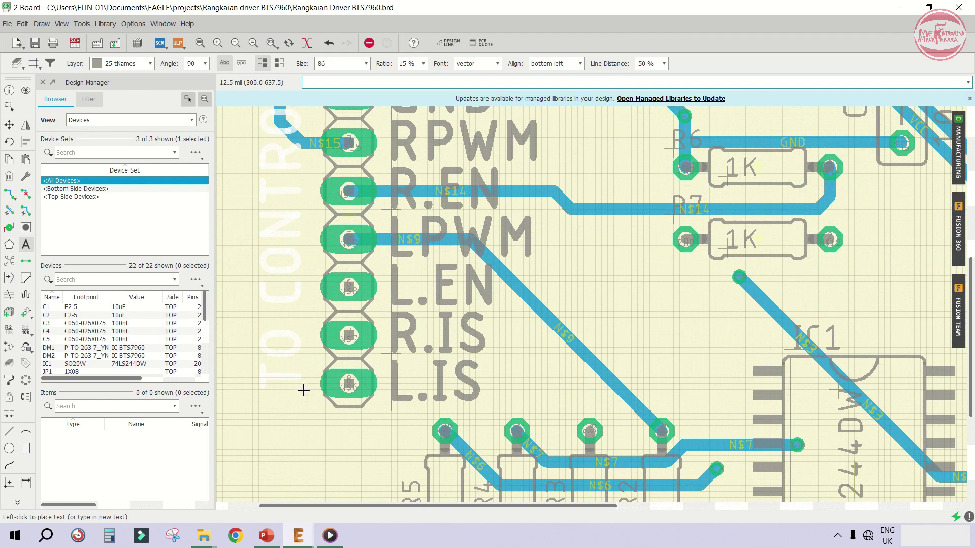
pyautogui.click(294, 386)
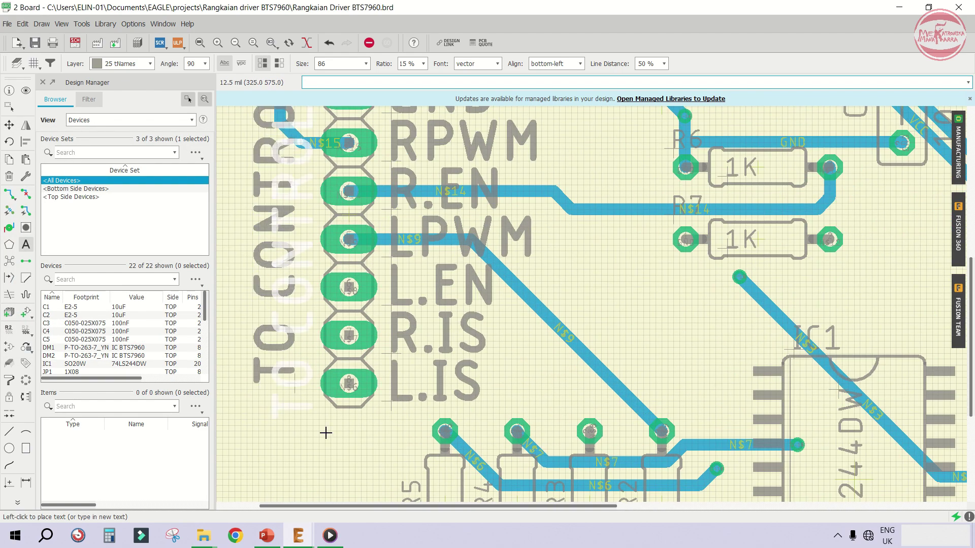
# Move the TO CONTROLLER text slightly down so it runs alongside the pads of JP1
pyautogui.scroll(-2, 349, 457)
pyautogui.click(10, 126)
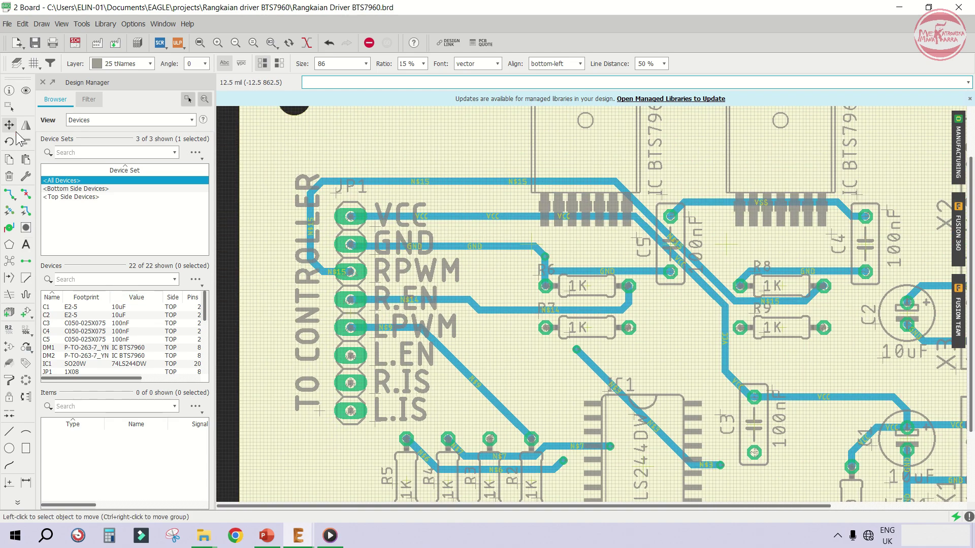
pyautogui.click(319, 411)
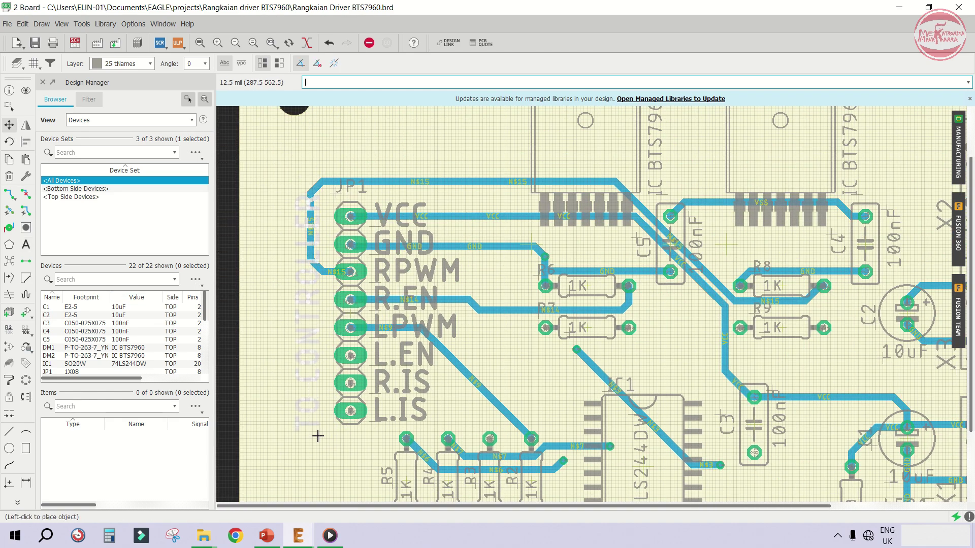
pyautogui.click(318, 436)
# Examine the X1, X2 and X3 terminal blocks along the right edge of the board
pyautogui.scroll(-3, 267, 407)
pyautogui.scroll(-2, 277, 285)
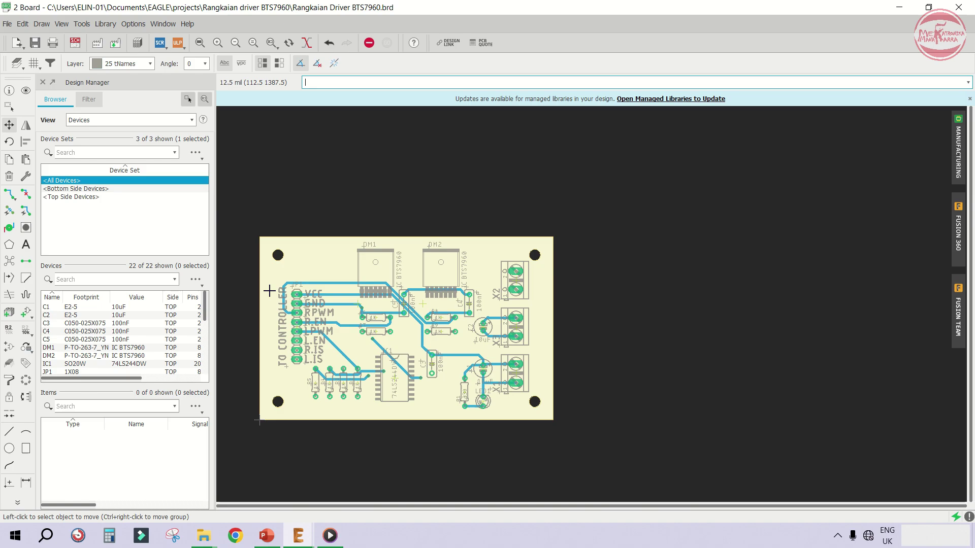
pyautogui.scroll(2, 515, 303)
pyautogui.scroll(3, 515, 303)
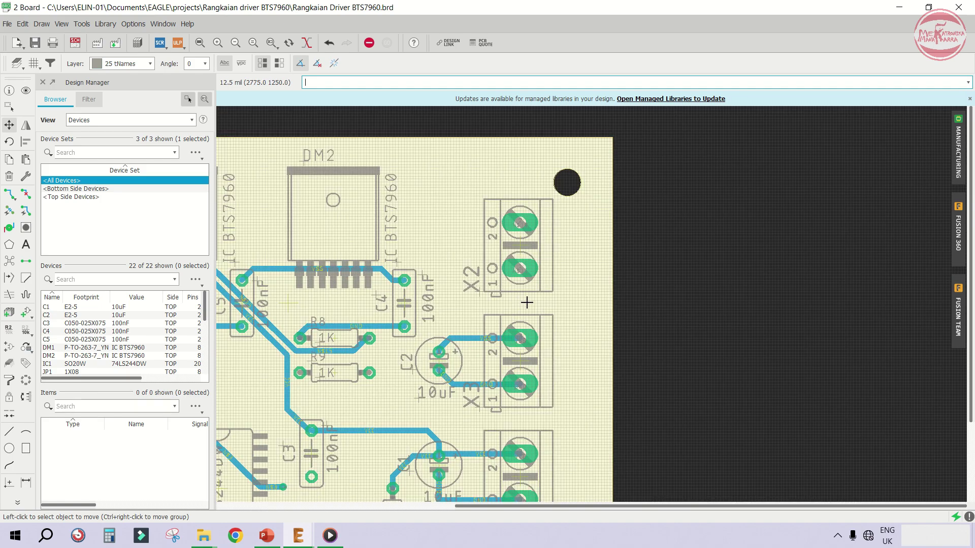
pyautogui.scroll(-2, 470, 235)
pyautogui.scroll(2, 513, 215)
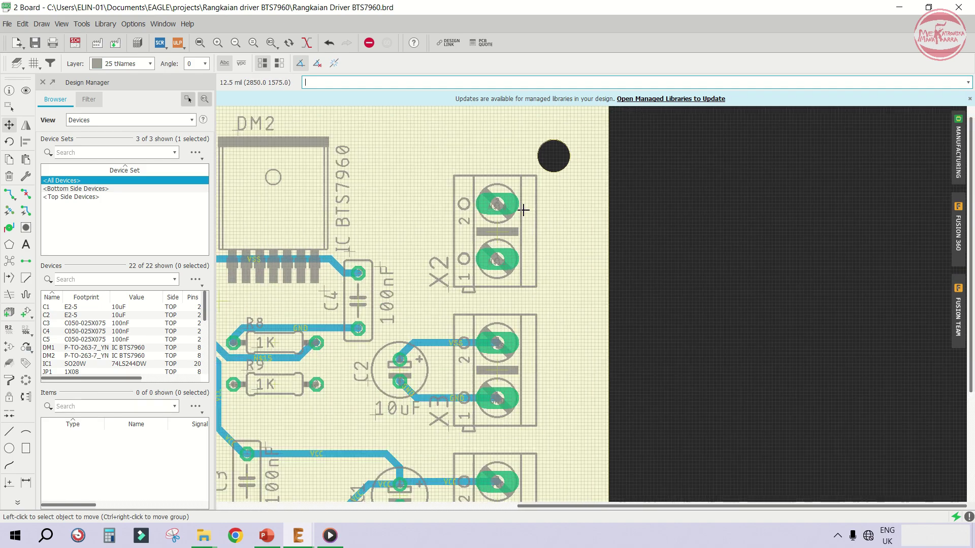
pyautogui.scroll(-2, 548, 217)
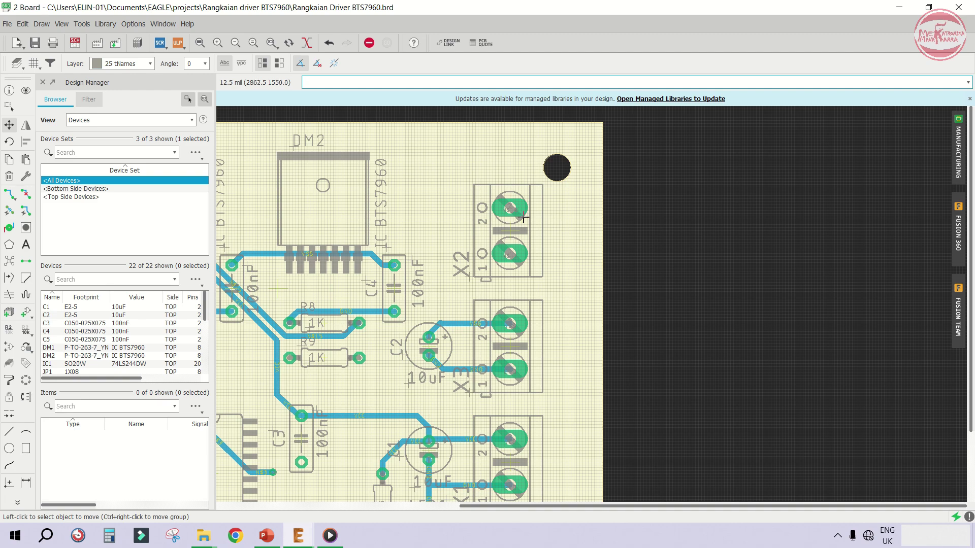
pyautogui.scroll(1, 533, 213)
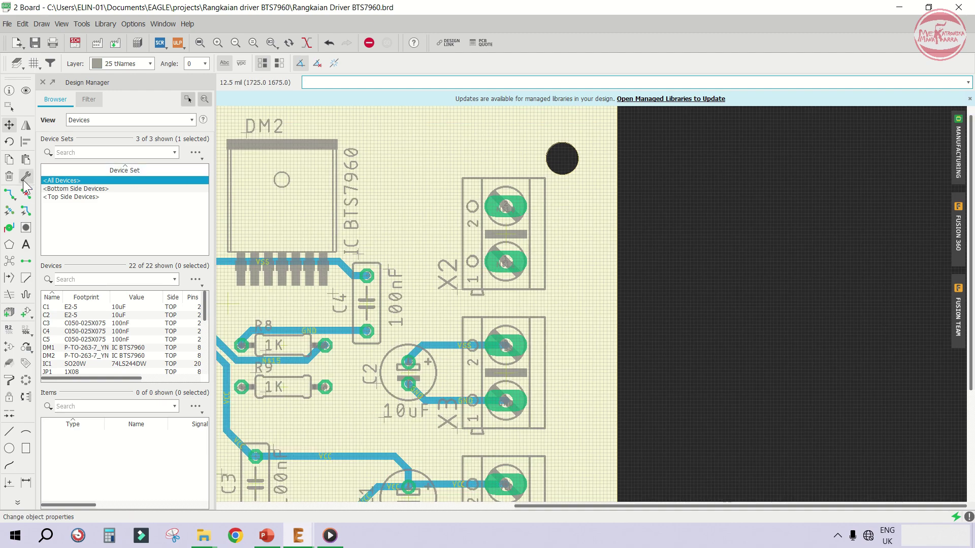
pyautogui.click(29, 252)
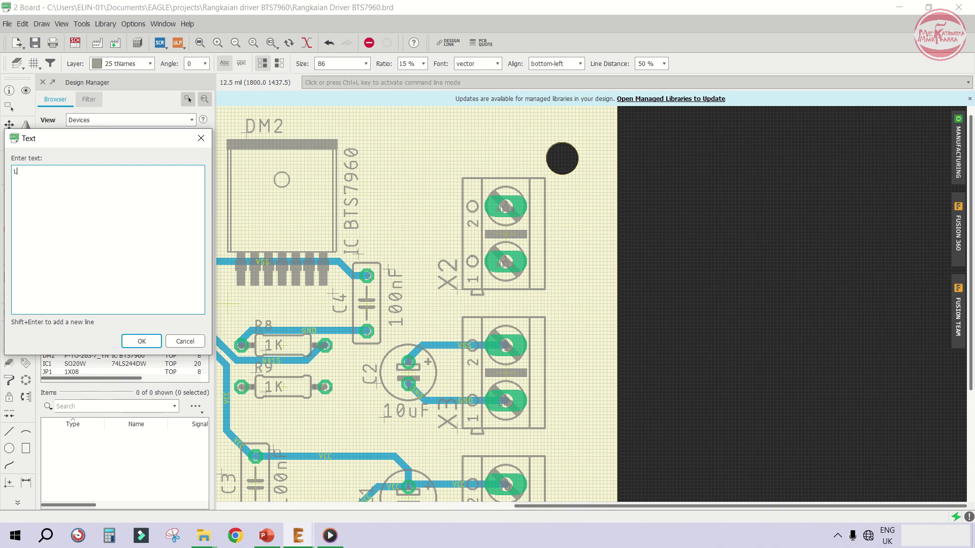
pyautogui.press('super+shift+q')
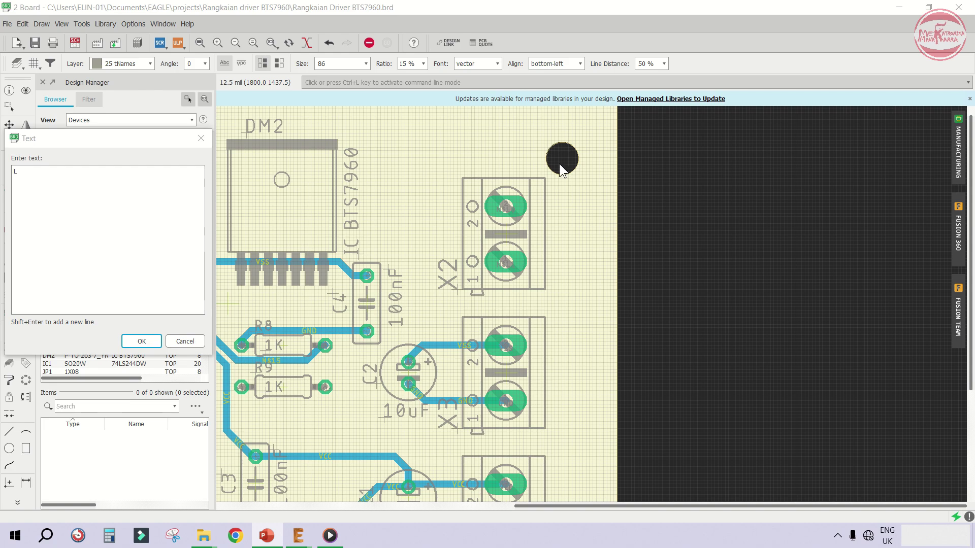
pyautogui.click(66, 174)
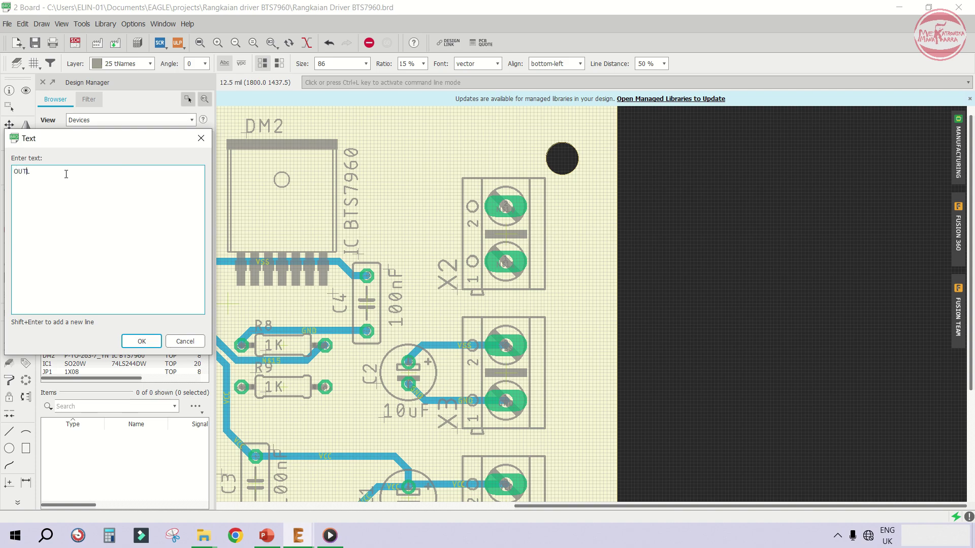
pyautogui.press('Return')
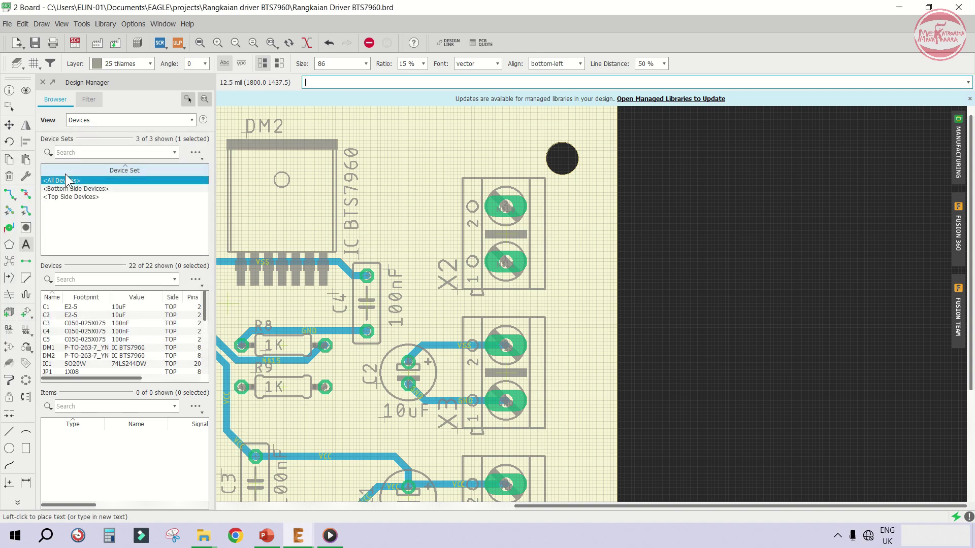
pyautogui.rightClick(539, 219)
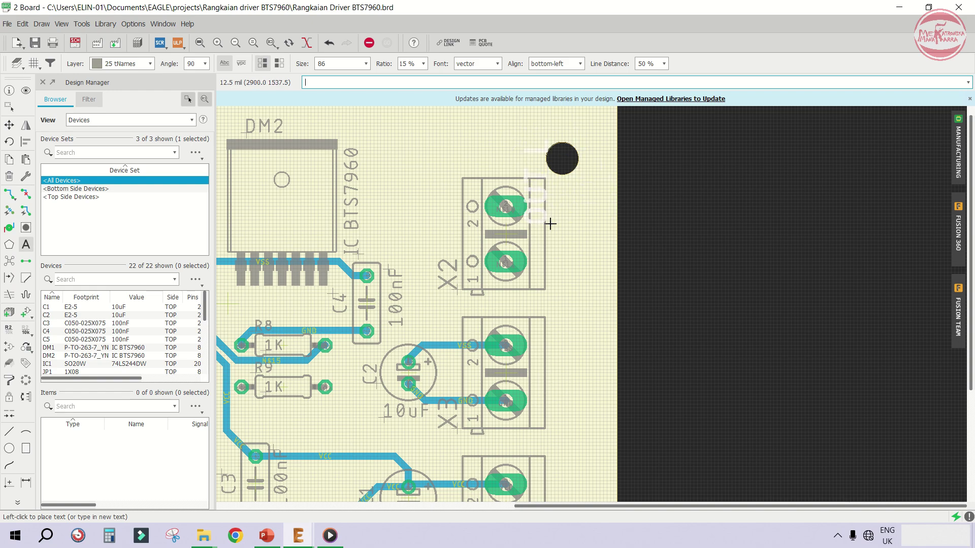
# Create the text L and place it horizontally to the right of pin 2 of terminal block X2
pyautogui.click(587, 260)
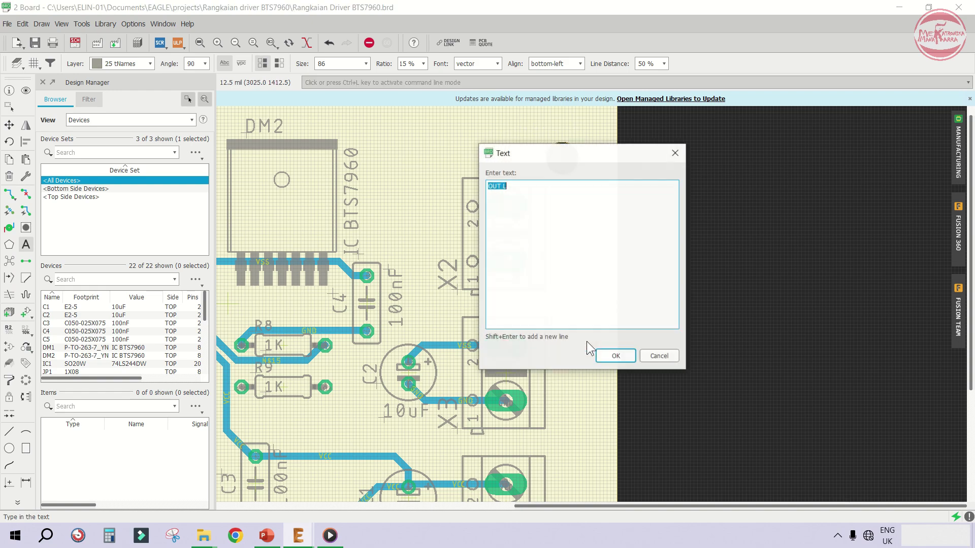
pyautogui.click(503, 191)
pyautogui.moveTo(502, 187); pyautogui.dragTo(474, 187)
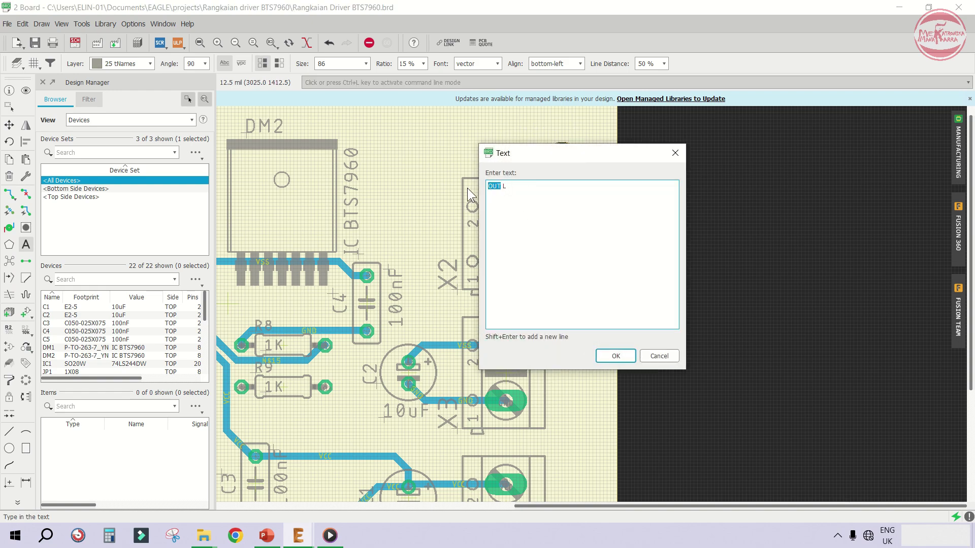
pyautogui.press('BackSpace')
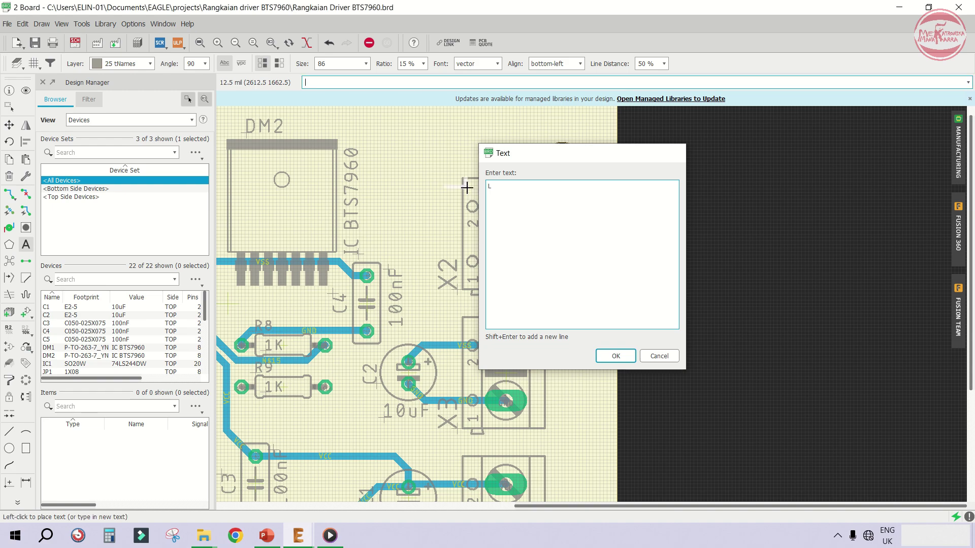
pyautogui.press('Return')
pyautogui.rightClick(573, 199)
pyautogui.rightClick(573, 199)
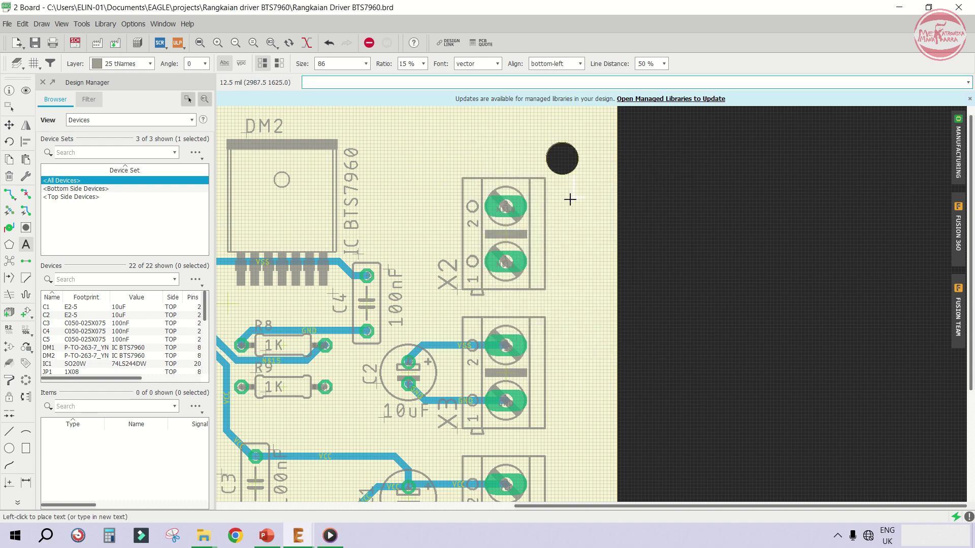
pyautogui.scroll(2, 571, 199)
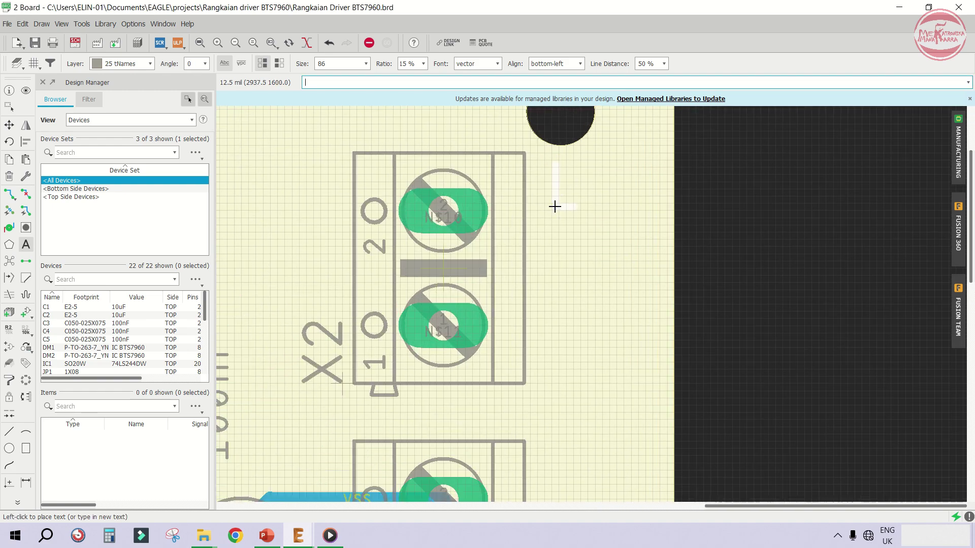
pyautogui.click(544, 238)
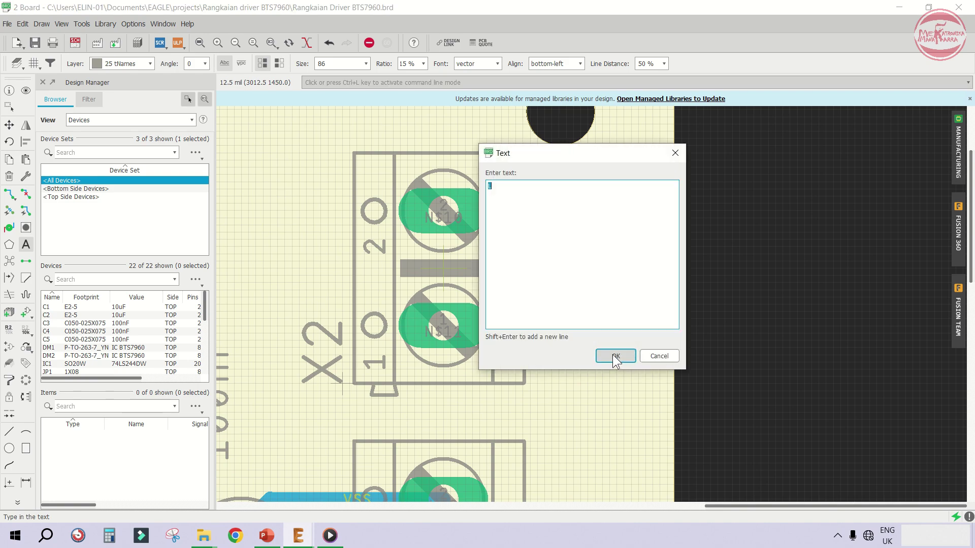
# Create the text R and place it to the right of pin 1 of X2, below the L label
pyautogui.write('R')
pyautogui.click(615, 356)
pyautogui.scroll(2, 579, 343)
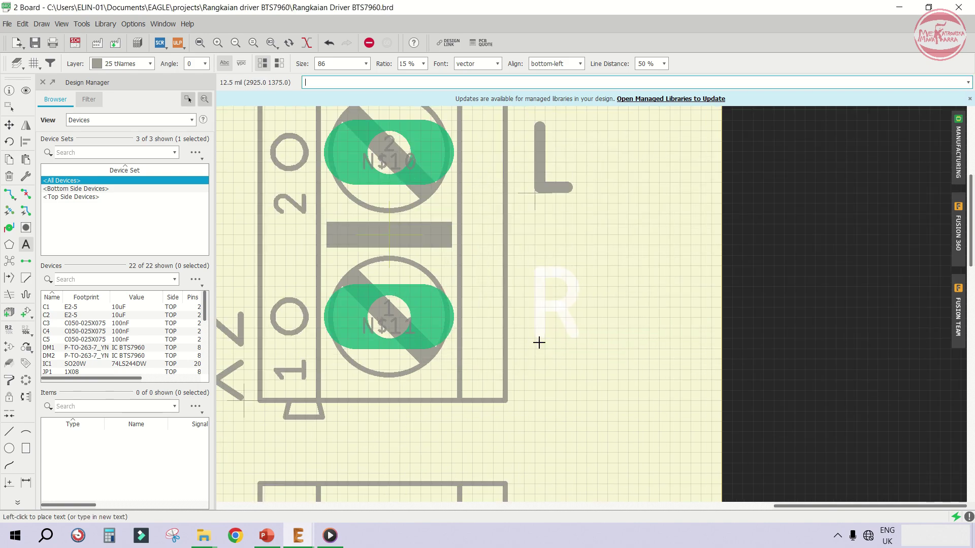
pyautogui.click(536, 345)
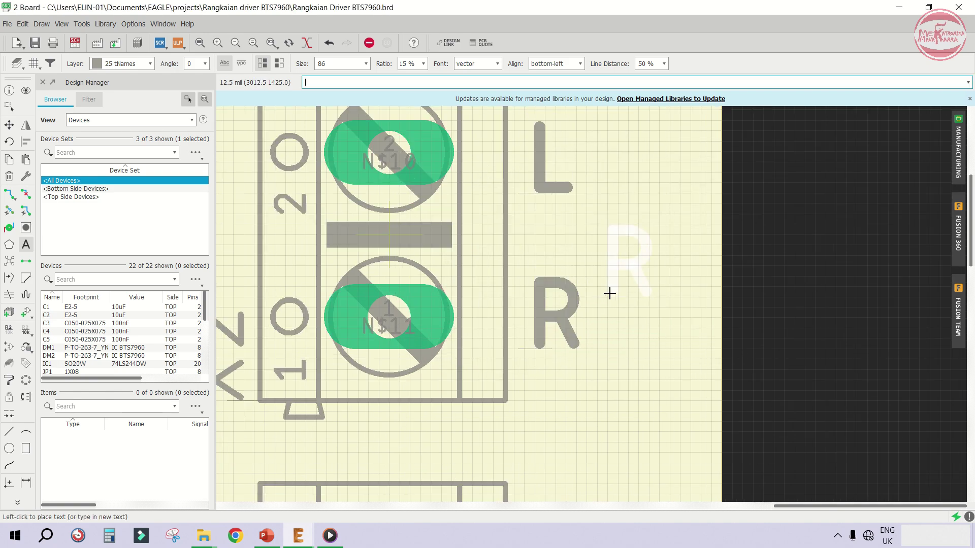
# Create the text +VS and place it horizontally to the right of pin 2 of terminal block X3
pyautogui.scroll(-5, 612, 289)
pyautogui.scroll(-2, 462, 260)
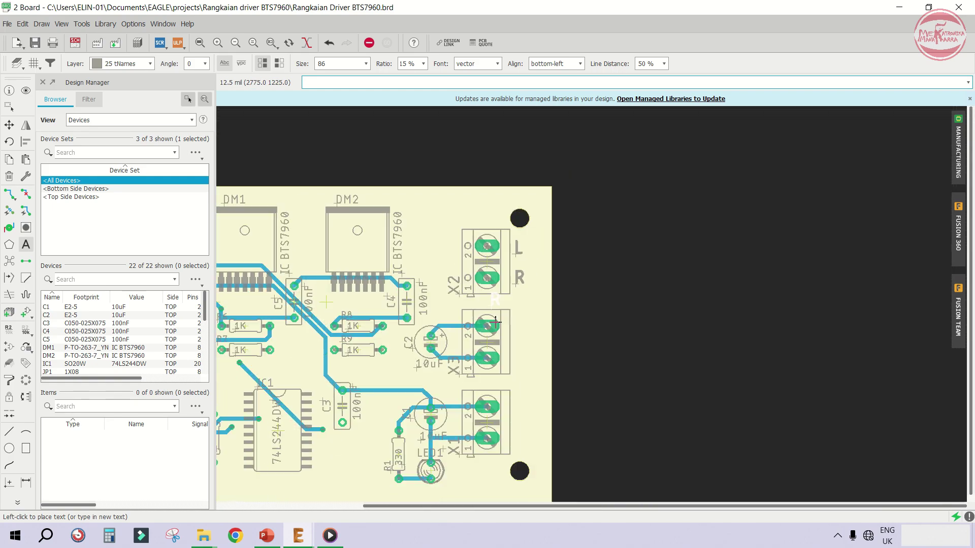
pyautogui.scroll(4, 515, 354)
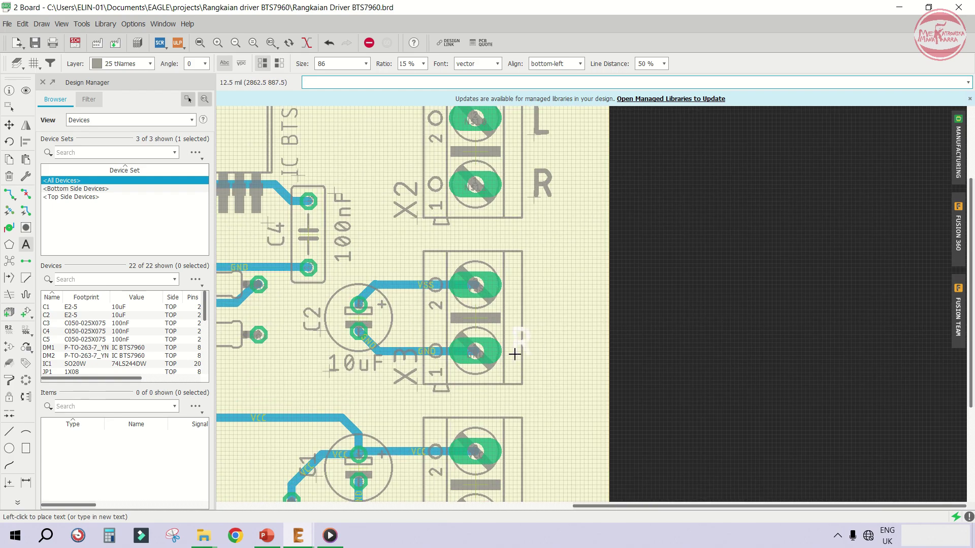
pyautogui.press('Escape')
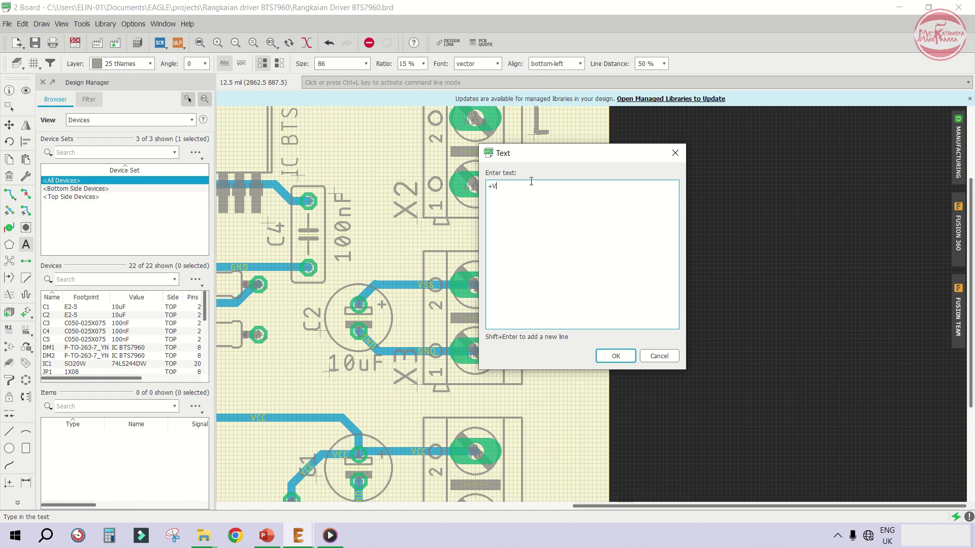
pyautogui.write('S')
pyautogui.click(606, 355)
pyautogui.scroll(1, 523, 300)
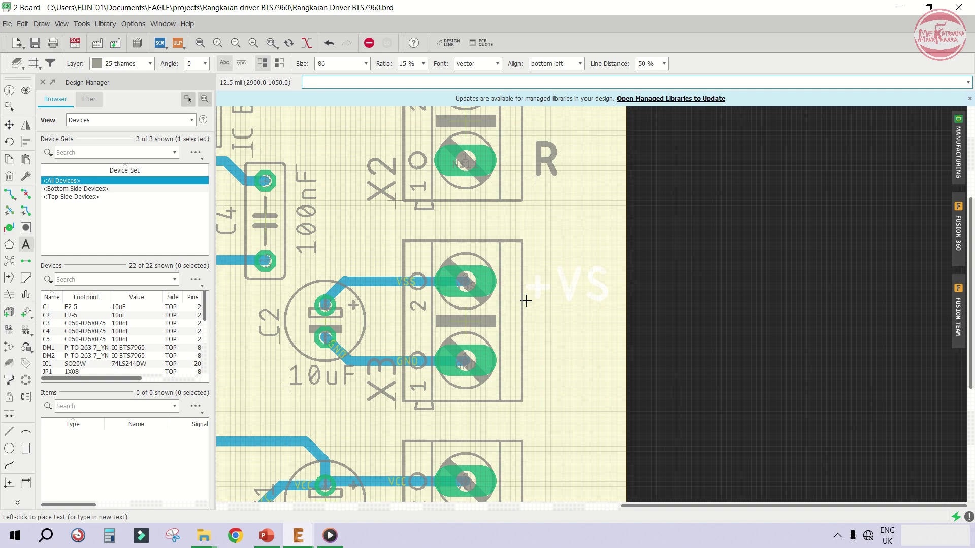
pyautogui.rightClick(554, 314)
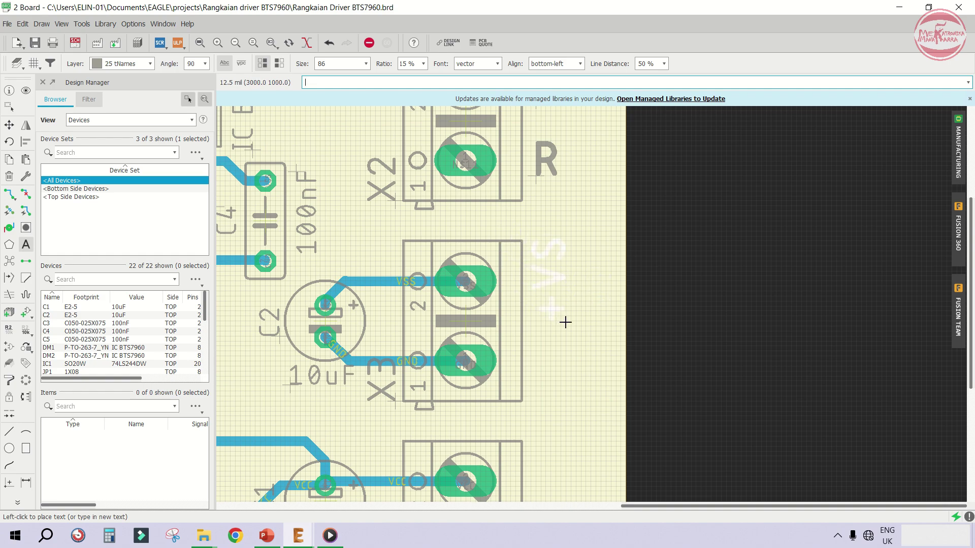
pyautogui.rightClick(540, 294)
pyautogui.scroll(1, 531, 294)
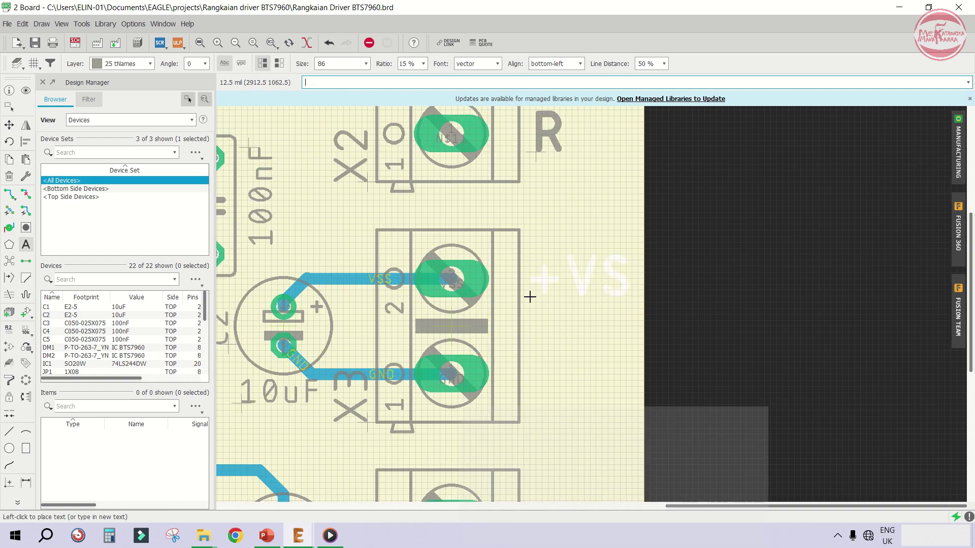
pyautogui.click(530, 297)
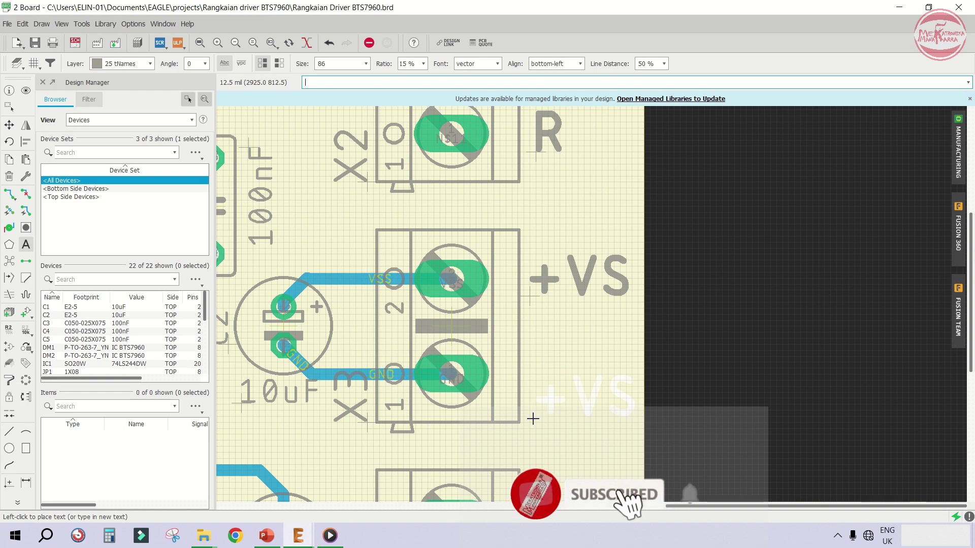
# Create the text GND and place it to the right of pin 1 of X3, below the +VS label
pyautogui.press('Escape')
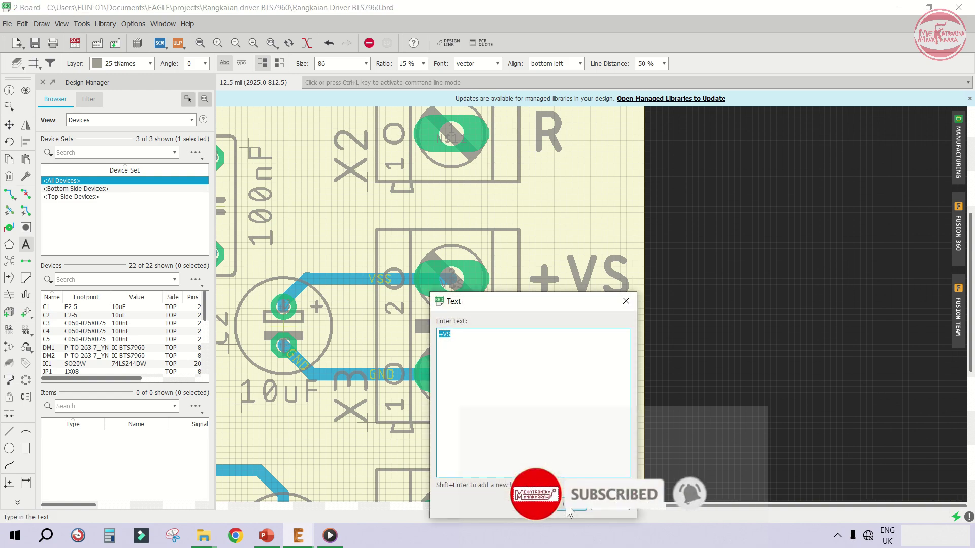
pyautogui.click(570, 509)
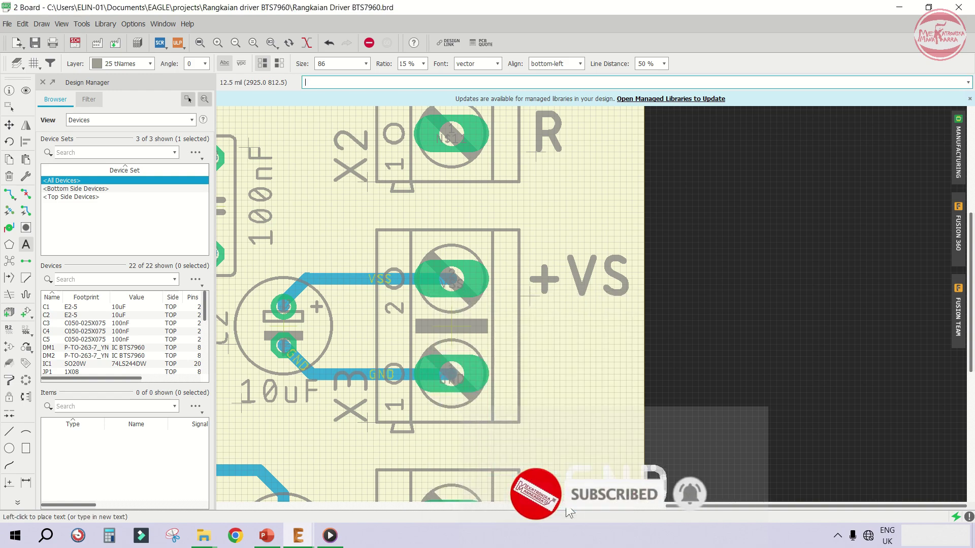
pyautogui.click(535, 393)
# Create the text VCC and place it horizontally to the right of pin 2 of terminal block X1
pyautogui.scroll(-3, 350, 307)
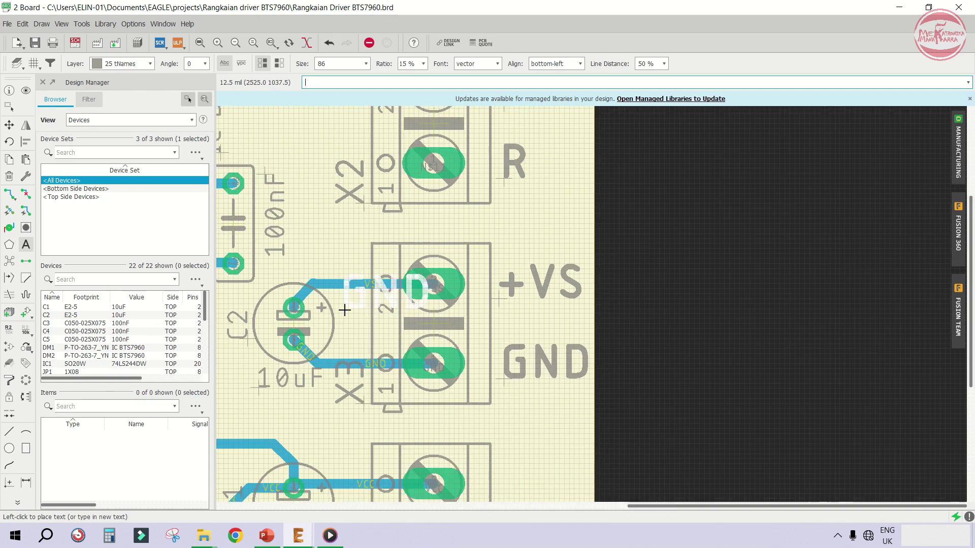
pyautogui.press('Escape')
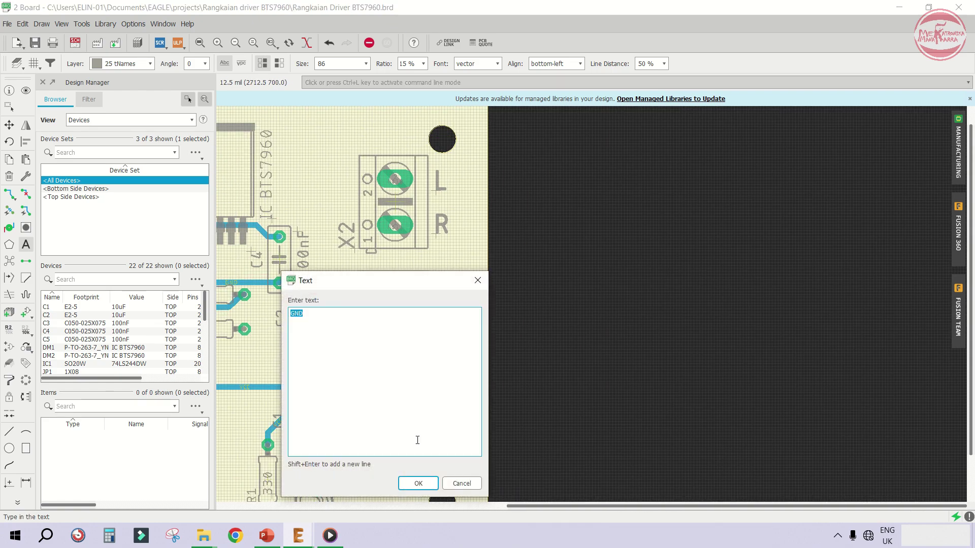
pyautogui.write('VCC')
pyautogui.press('Return')
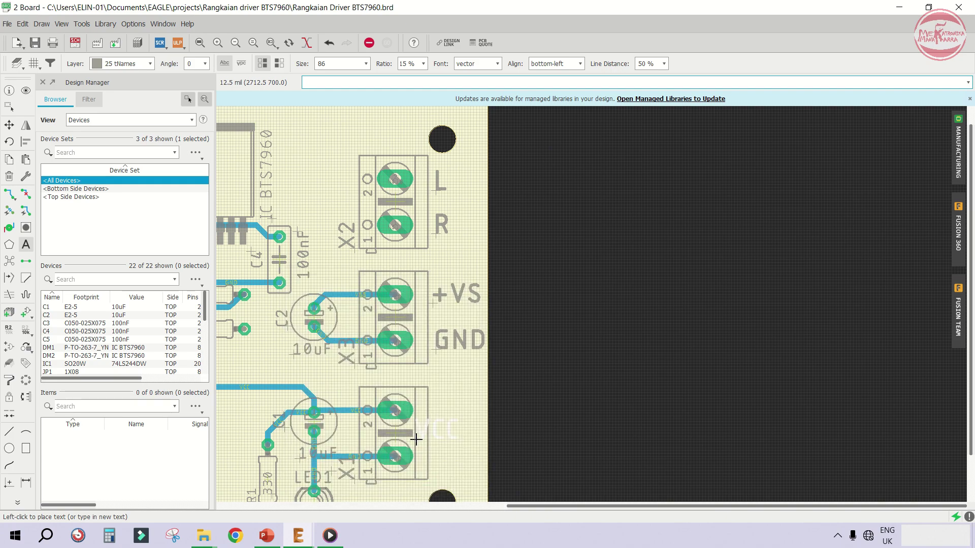
pyautogui.scroll(2, 437, 417)
pyautogui.scroll(1, 441, 409)
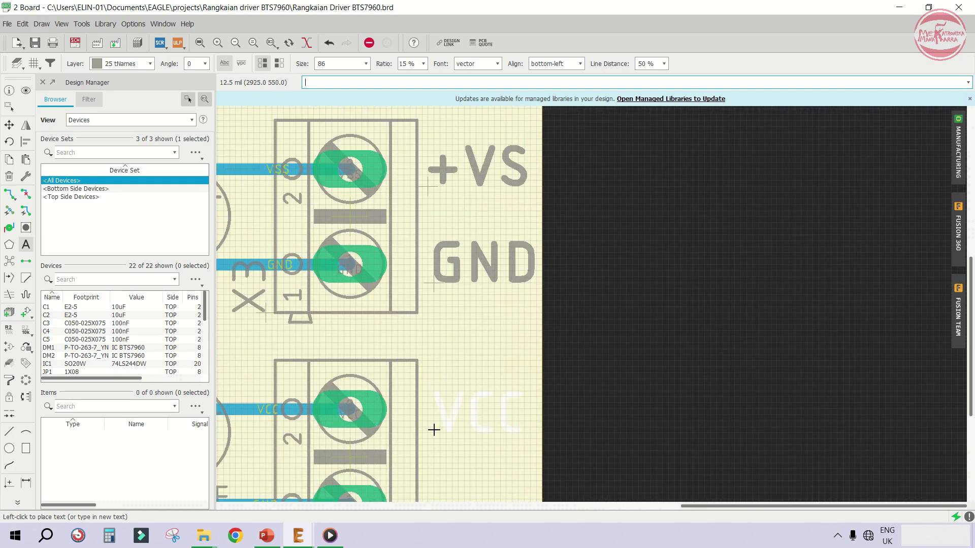
pyautogui.click(437, 429)
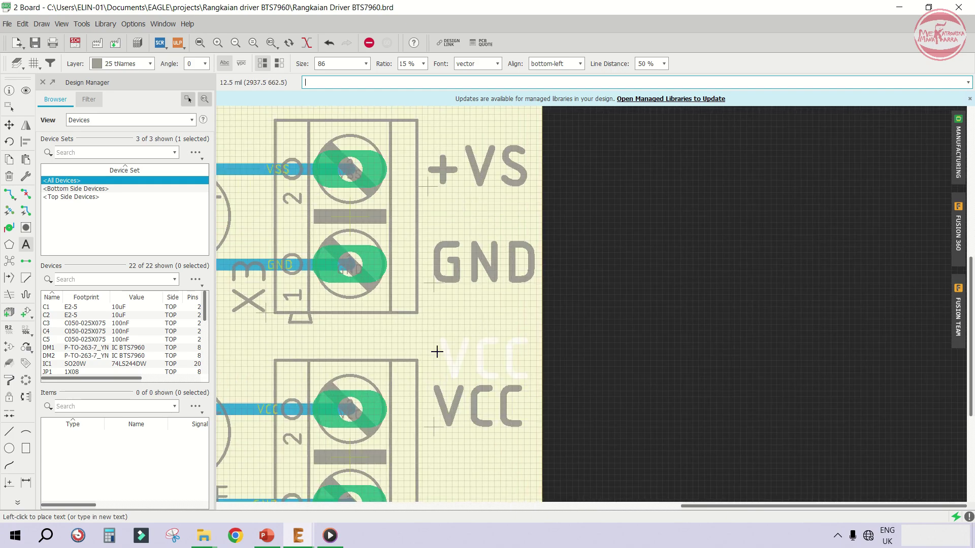
# Create the text GND and place it to the right of pin 1 of X1, below the VCC label
pyautogui.scroll(-3, 435, 349)
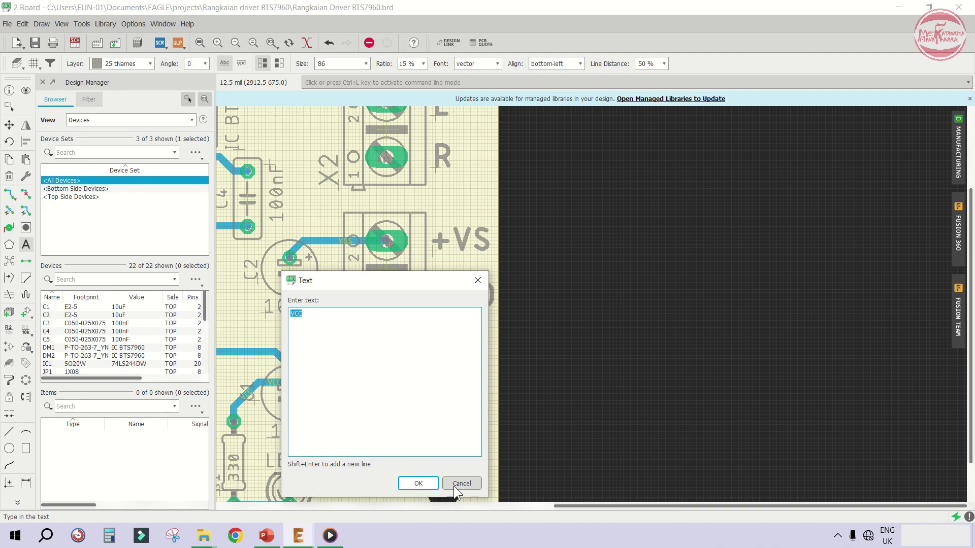
pyautogui.press('Return')
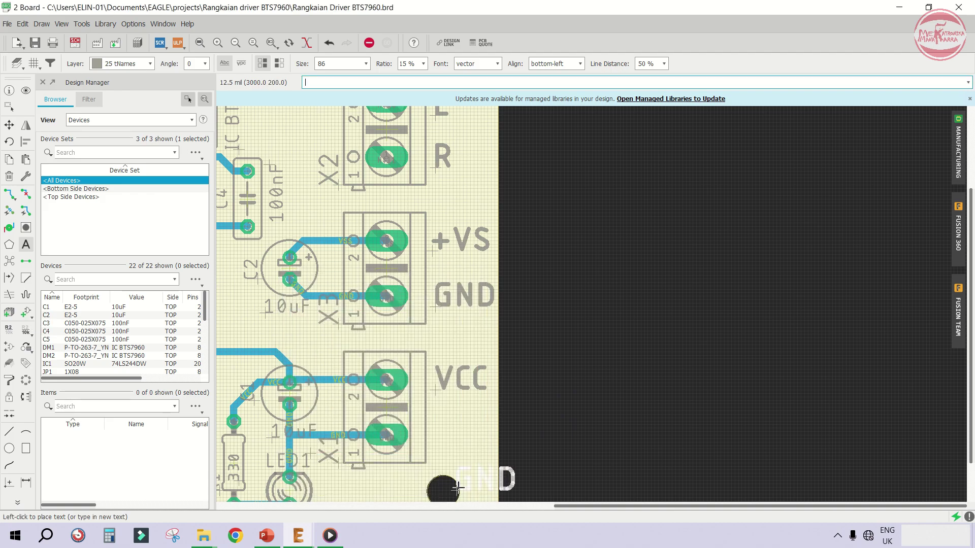
pyautogui.scroll(3, 434, 446)
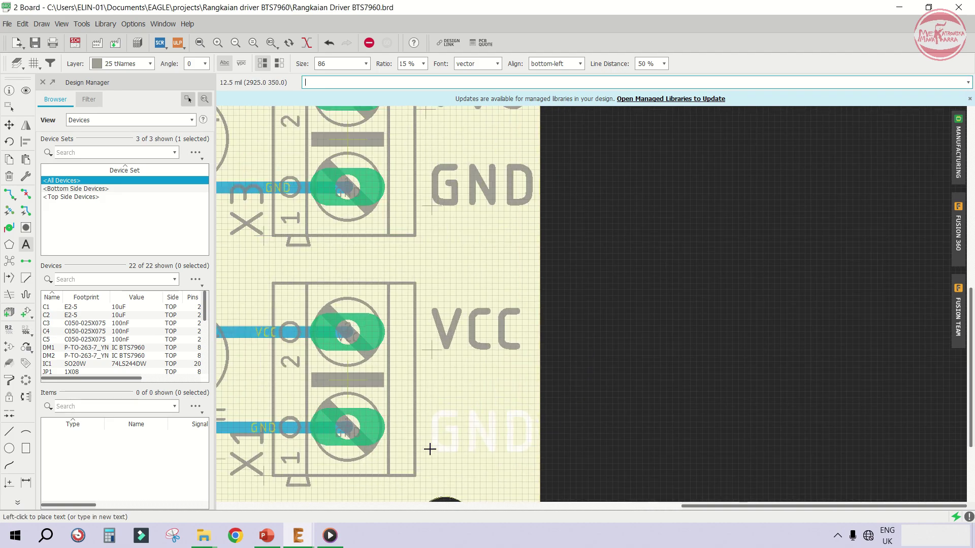
pyautogui.click(430, 447)
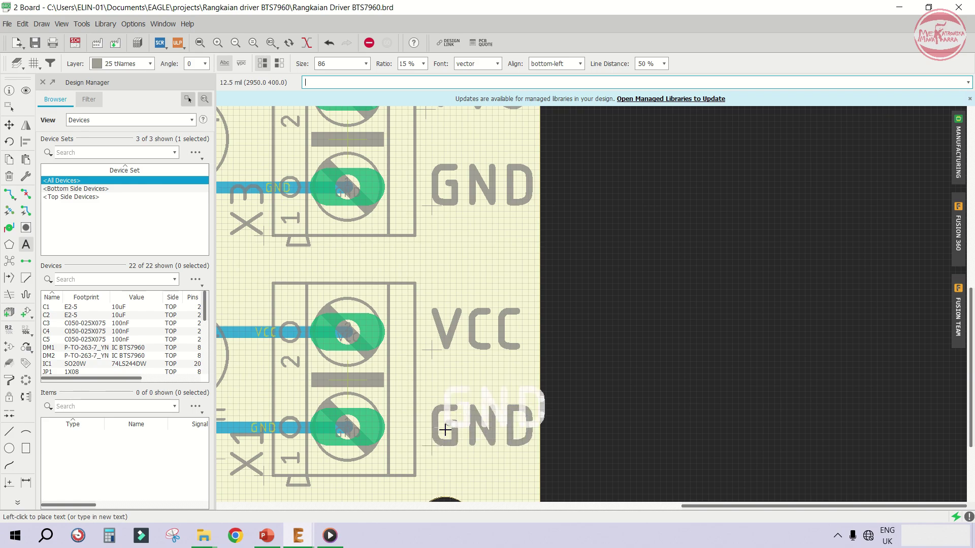
# Examine the new text labels beside terminal blocks X1, X2 and X3 and the overall board layout
pyautogui.scroll(-3, 446, 430)
pyautogui.click(9, 125)
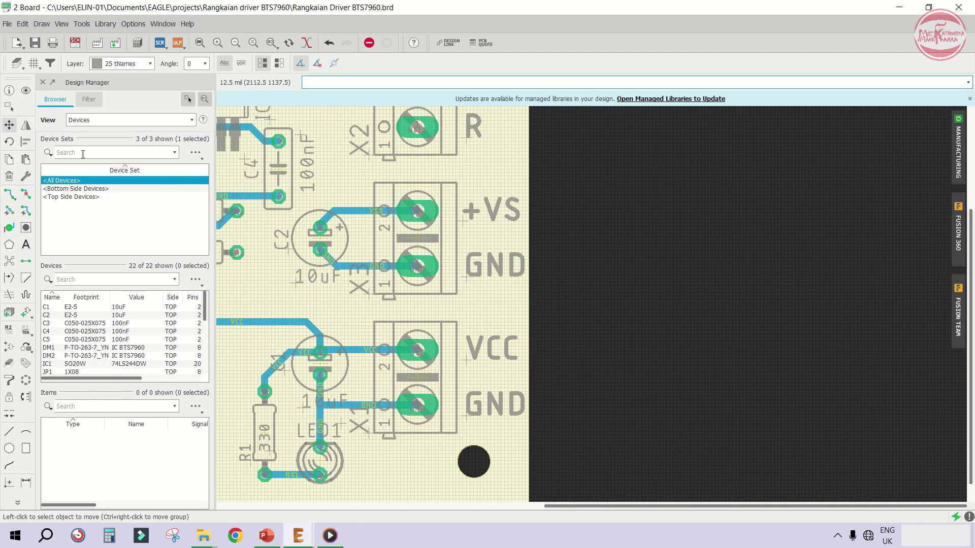
pyautogui.scroll(3, 495, 299)
pyautogui.scroll(-3, 513, 314)
pyautogui.scroll(2, 420, 313)
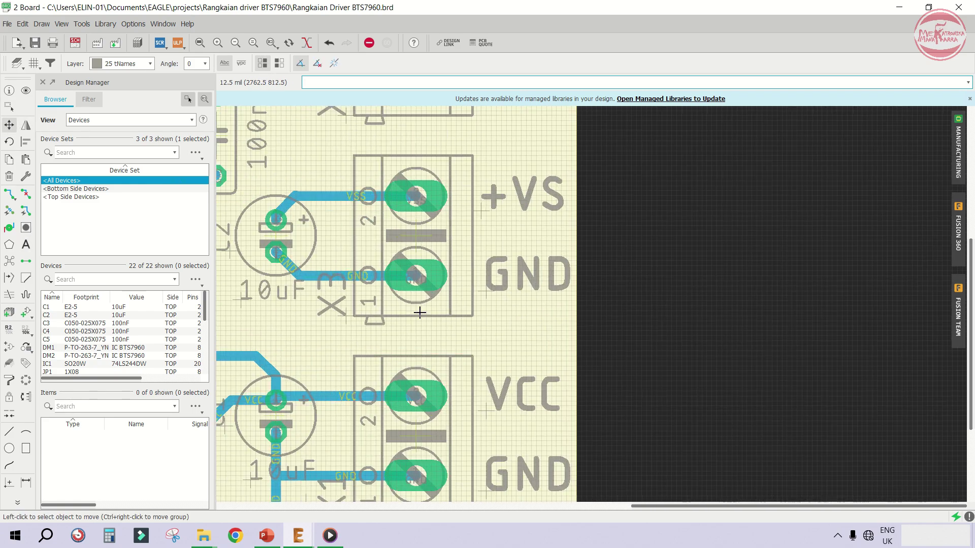
pyautogui.scroll(-3, 507, 406)
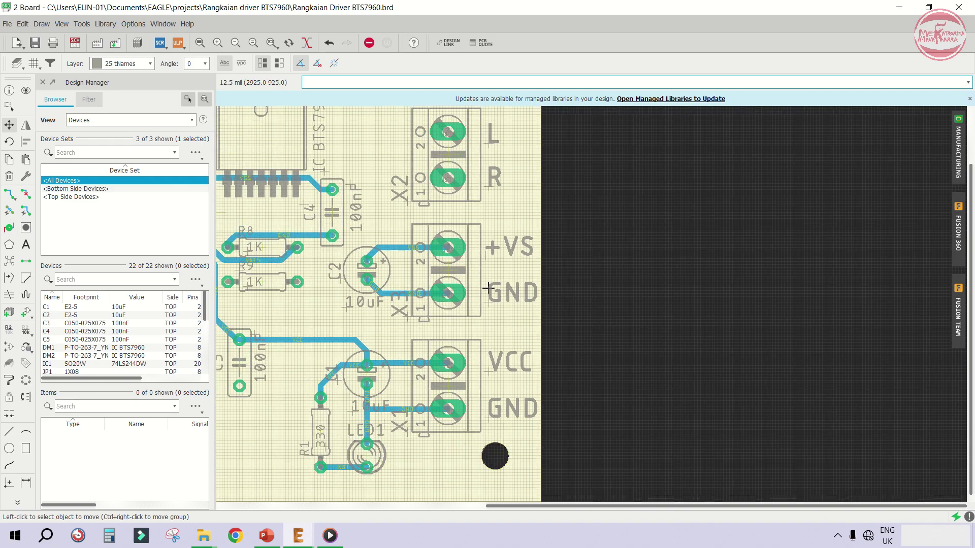
pyautogui.scroll(2, 429, 207)
pyautogui.scroll(-1, 429, 207)
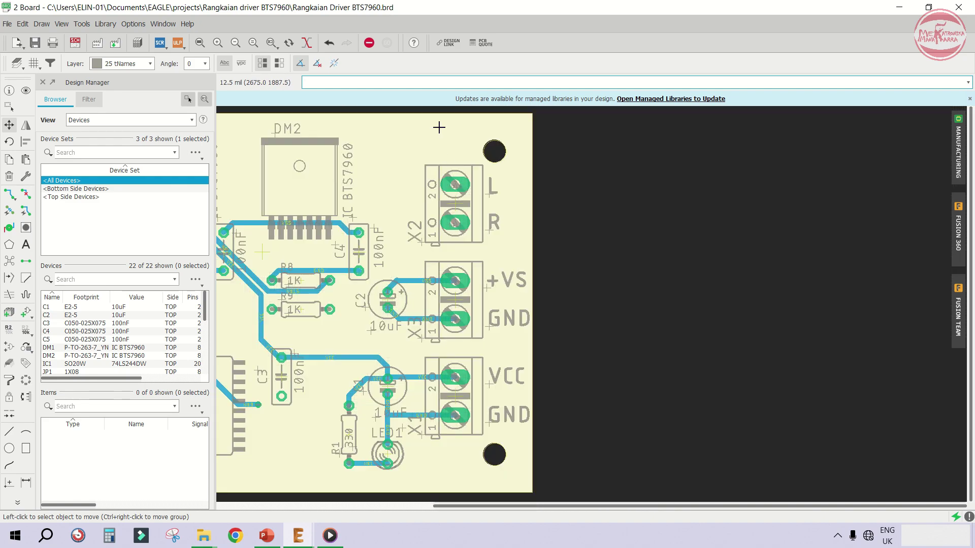
pyautogui.scroll(1, 438, 143)
pyautogui.scroll(1, 437, 143)
pyautogui.scroll(-1, 461, 181)
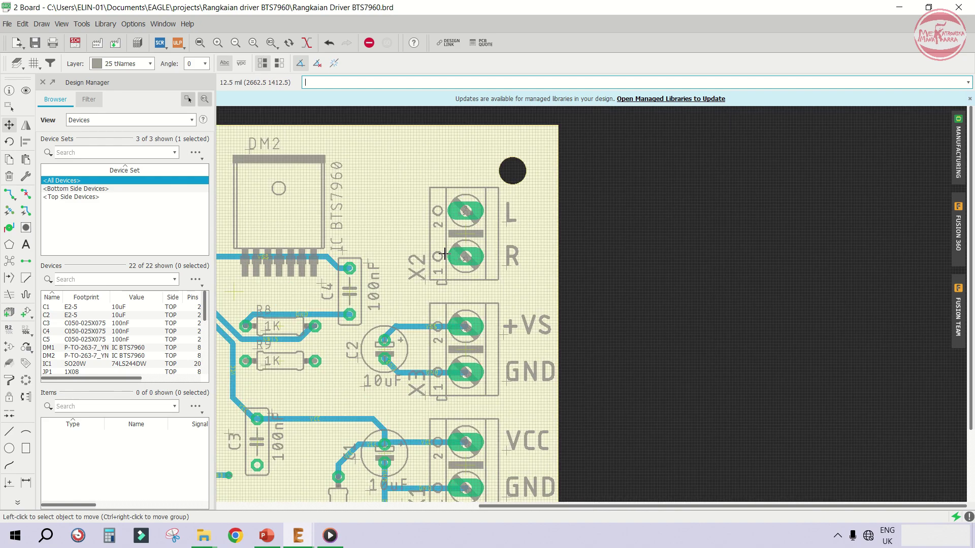
pyautogui.scroll(1, 449, 178)
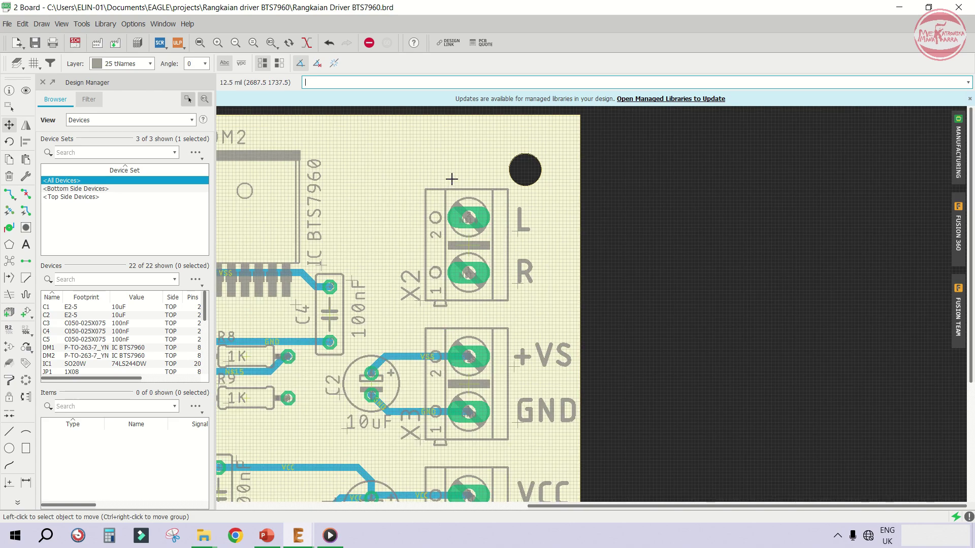
pyautogui.scroll(-4, 589, 216)
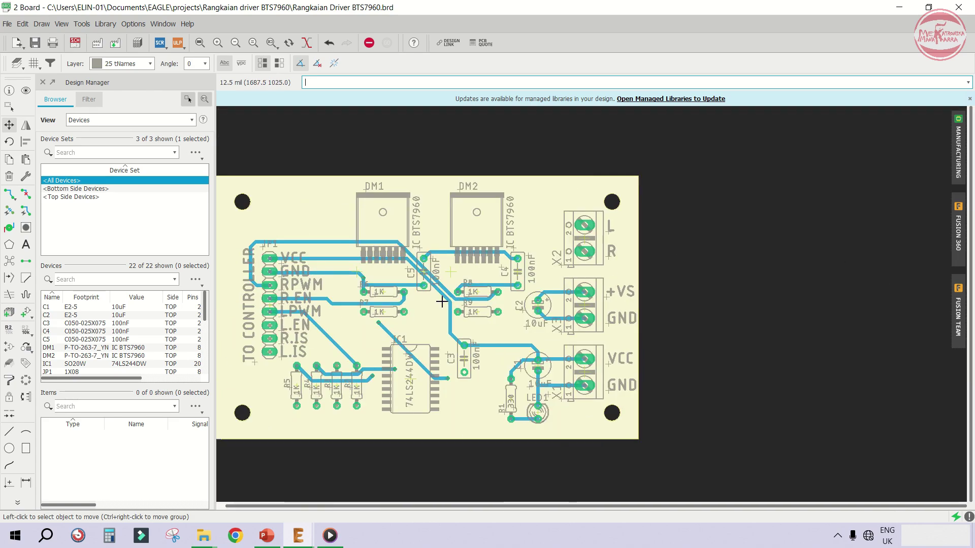
pyautogui.scroll(1, 403, 315)
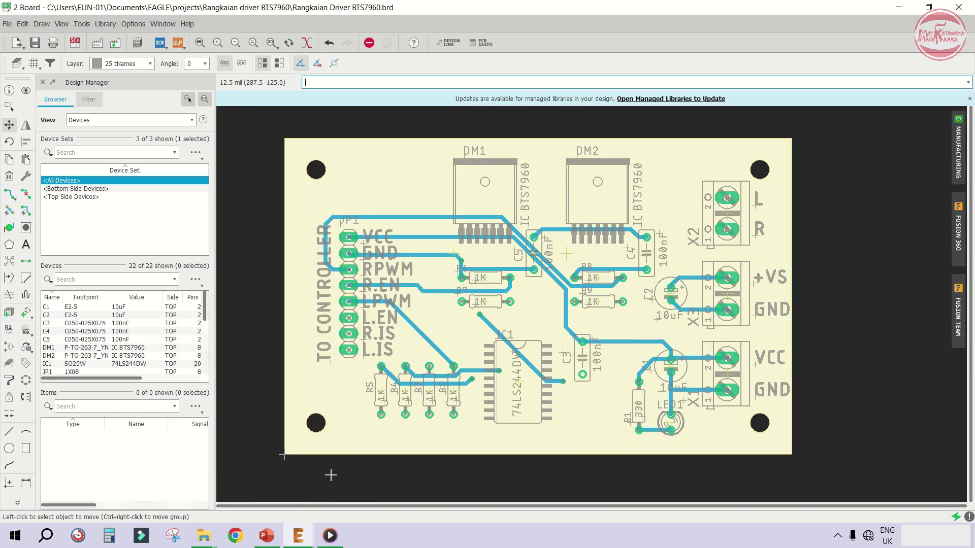
# Create the text RANGKAIAN DRIVER MOTOR DC at size 70 and place it along the board's lower edge, below resistors R2–R5 and IC1
pyautogui.click(26, 244)
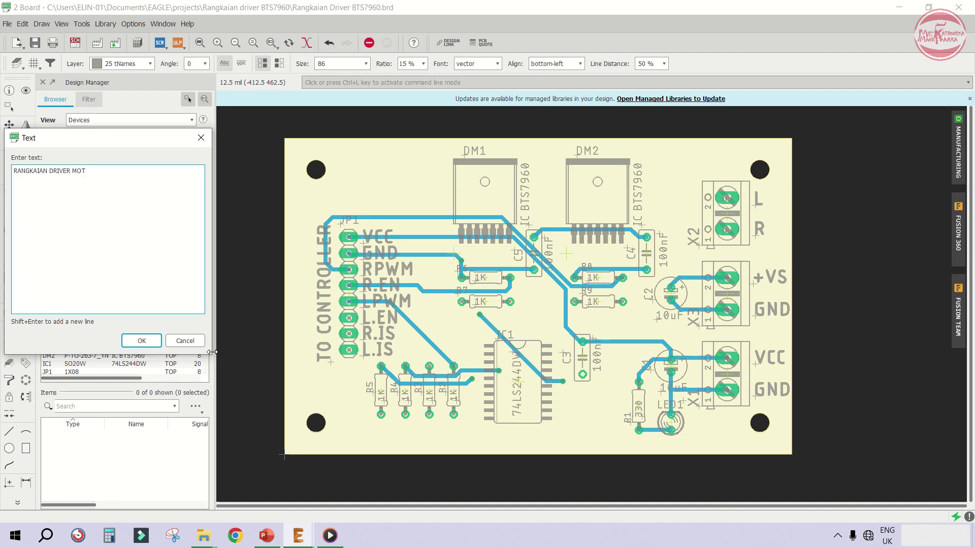
pyautogui.press('Return')
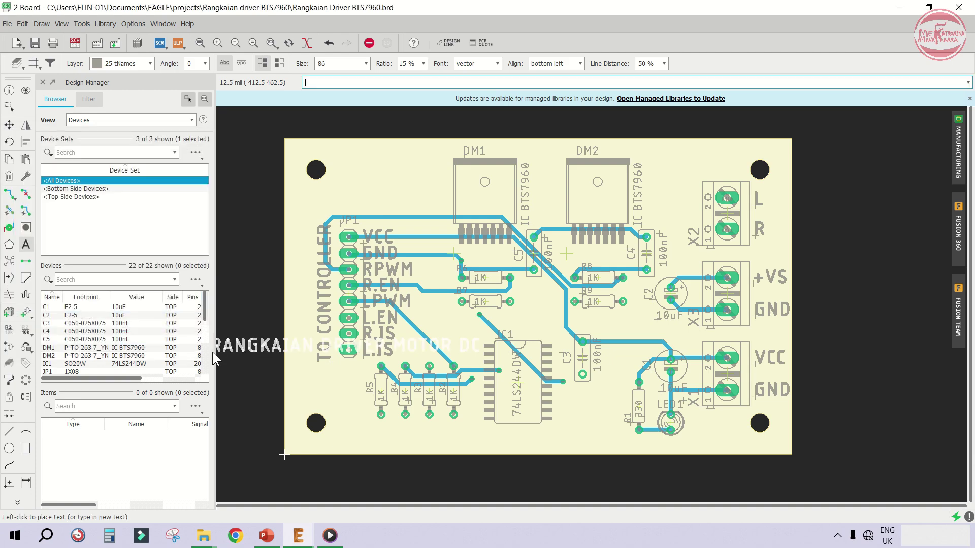
pyautogui.doubleClick(330, 64)
pyautogui.write('70')
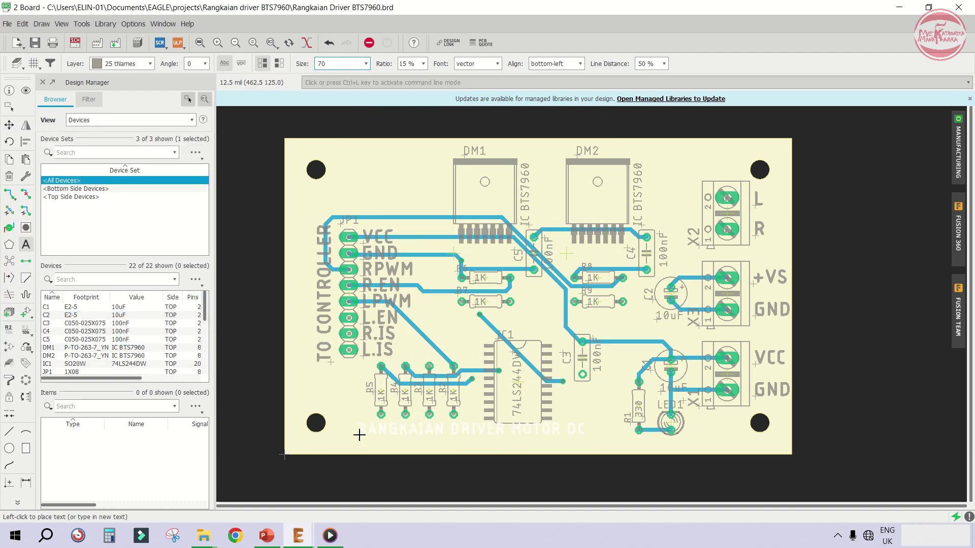
pyautogui.scroll(2, 359, 439)
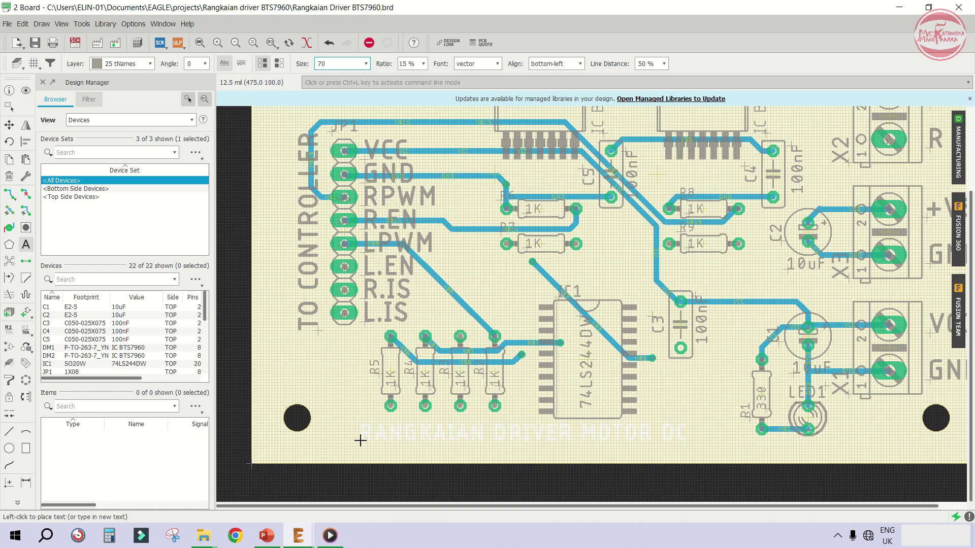
pyautogui.scroll(-2, 358, 483)
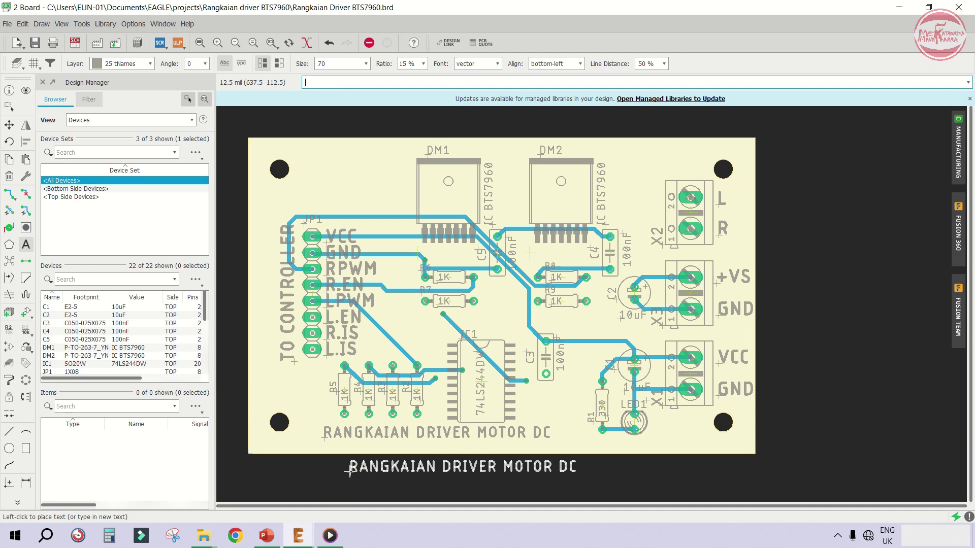
# Create the text BTS 7960 B at size 70 and place it centred beneath the RANGKAIAN DRIVER MOTOR DC title
pyautogui.scroll(2, 349, 472)
pyautogui.press('Escape')
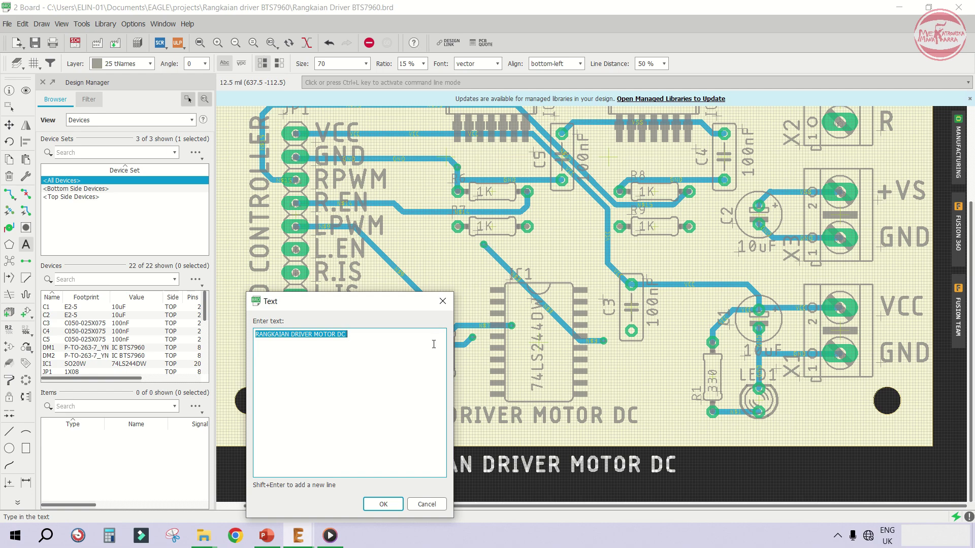
pyautogui.write('BTS 7960')
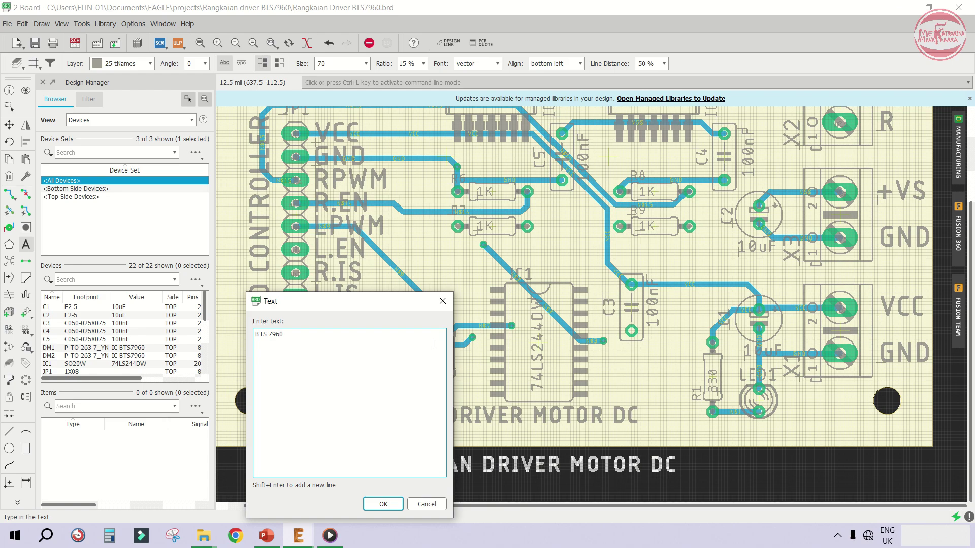
pyautogui.write(' B')
pyautogui.press('Return')
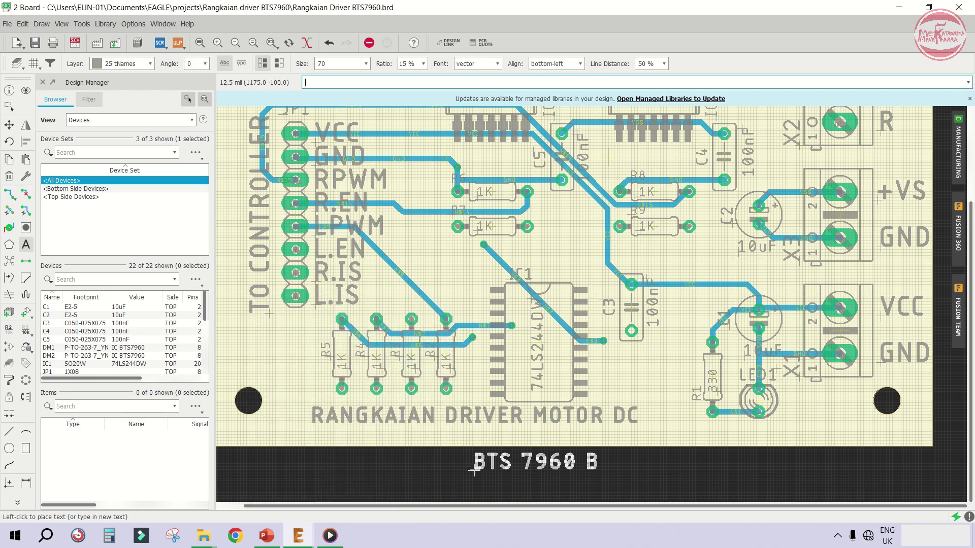
pyautogui.scroll(1, 422, 449)
pyautogui.scroll(2, 422, 449)
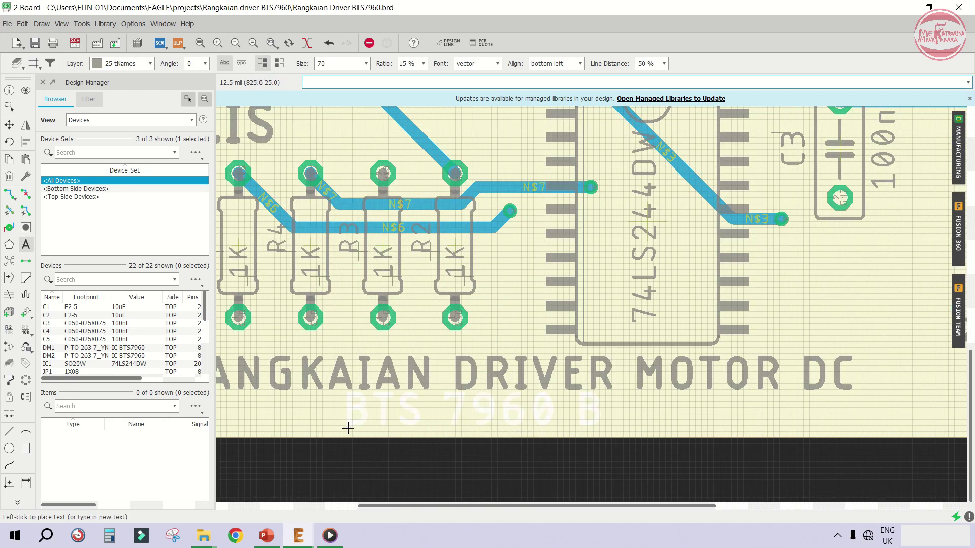
pyautogui.click(348, 431)
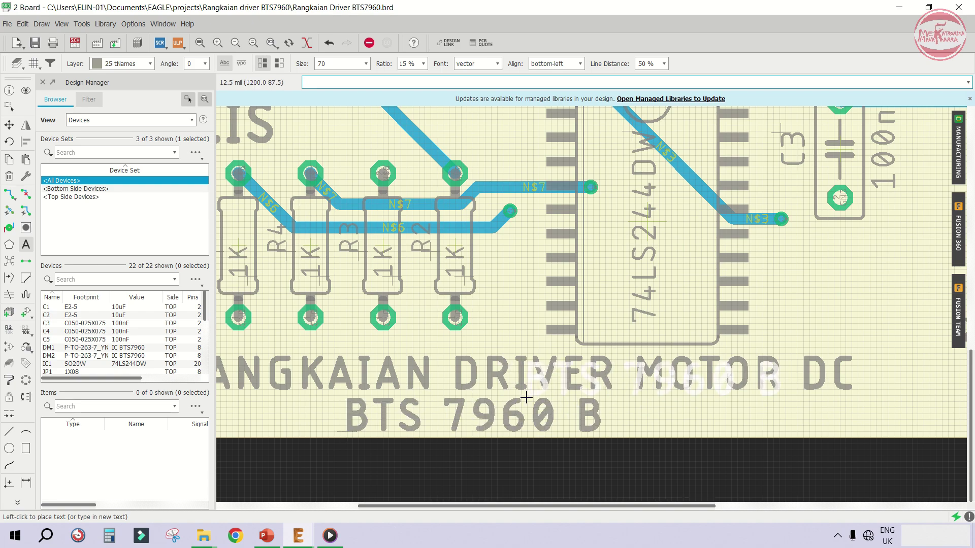
# Save the board file and end the text placement
pyautogui.scroll(-3, 348, 431)
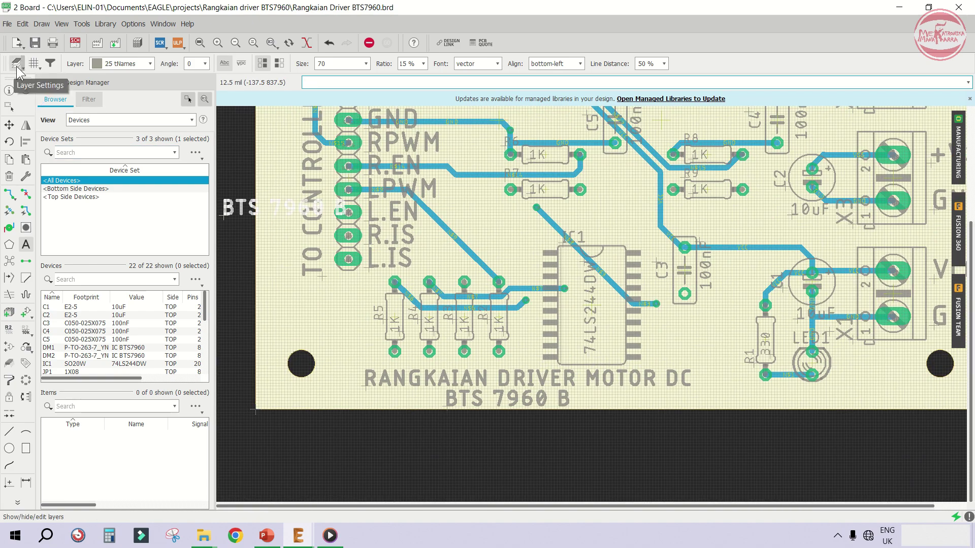
pyautogui.click(35, 43)
pyautogui.scroll(-4, 476, 424)
pyautogui.scroll(2, 441, 201)
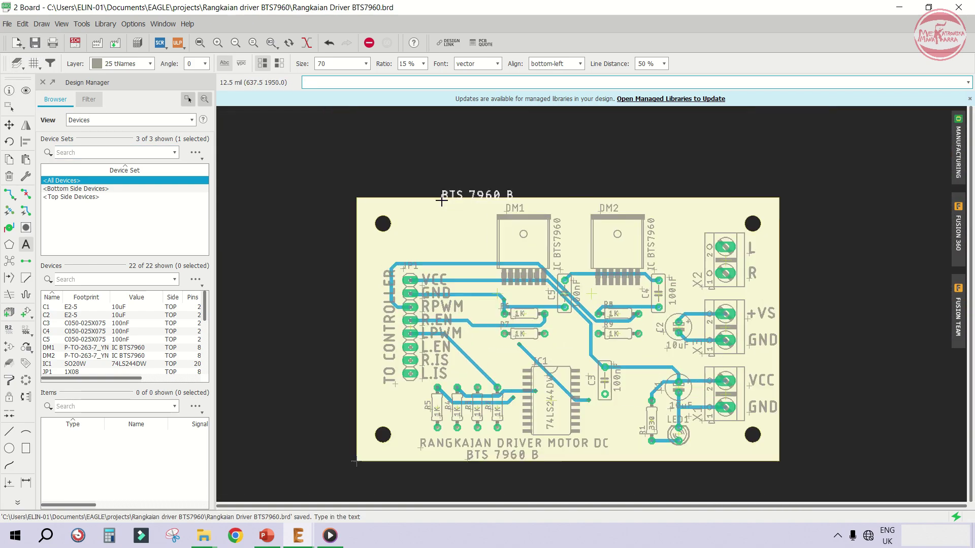
pyautogui.scroll(-2, 433, 227)
pyautogui.press('Escape')
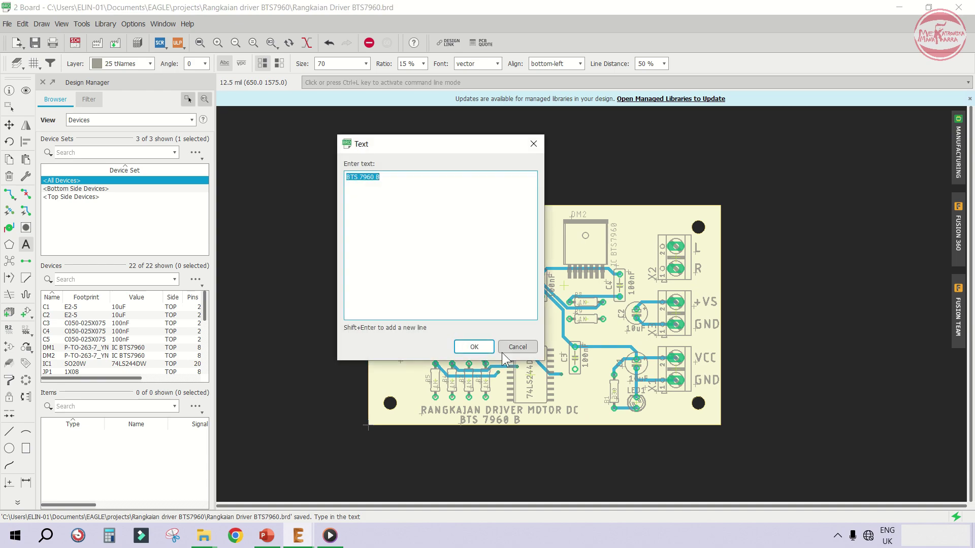
pyautogui.click(508, 350)
# Check the top side of the whole board in the manufacturing preview and close the preview
pyautogui.click(201, 43)
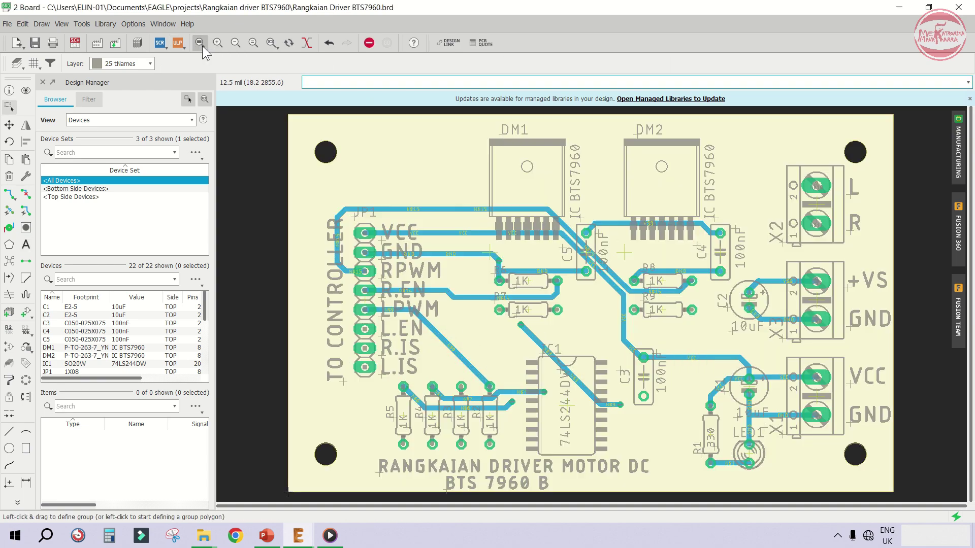
pyautogui.click(958, 152)
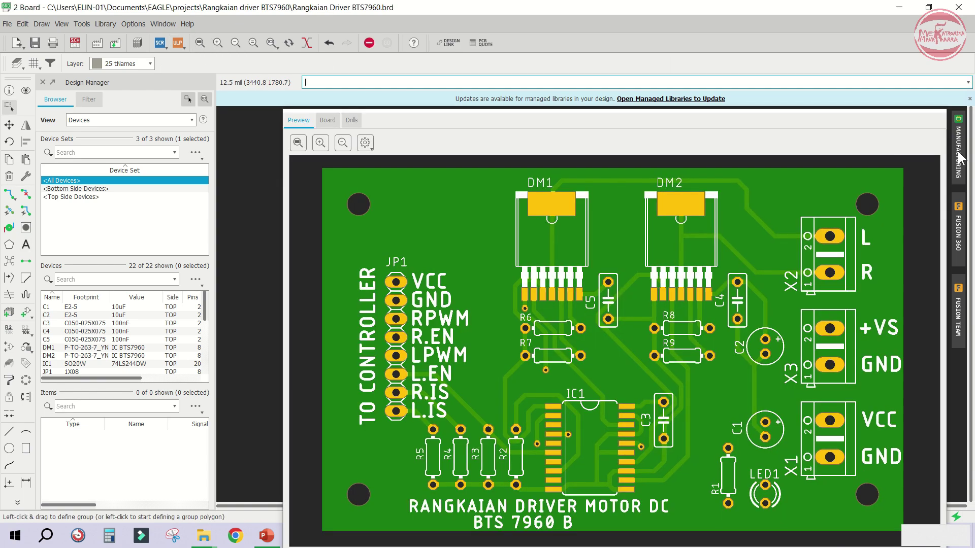
pyautogui.moveTo(613, 120); pyautogui.dragTo(591, 38)
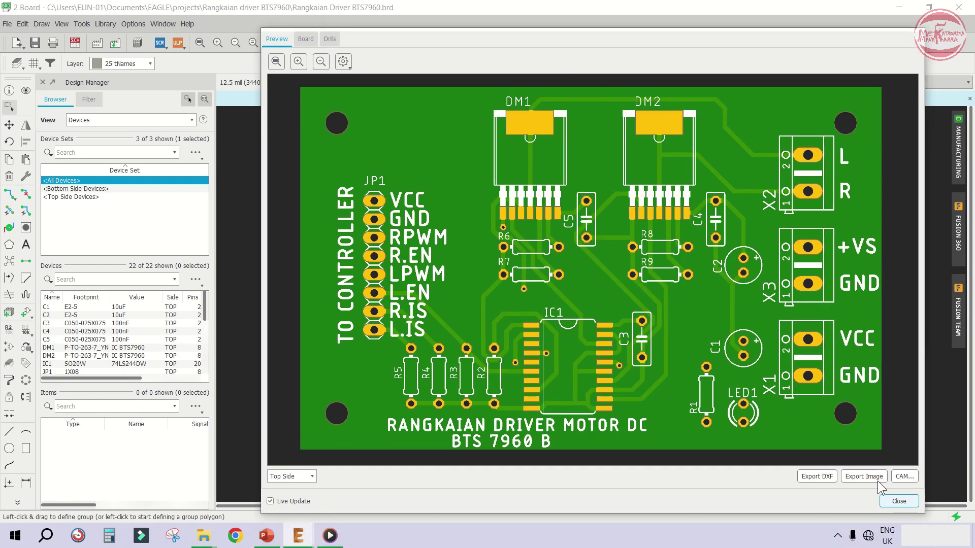
pyautogui.click(895, 502)
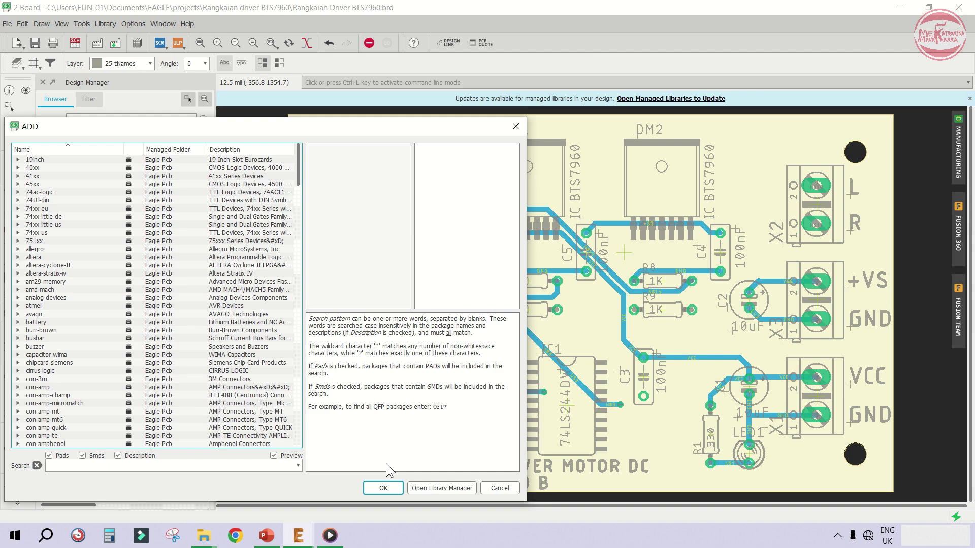
# Find and select the LOGO-MM library among the libraries offered for adding a part to the board
pyautogui.click(171, 300)
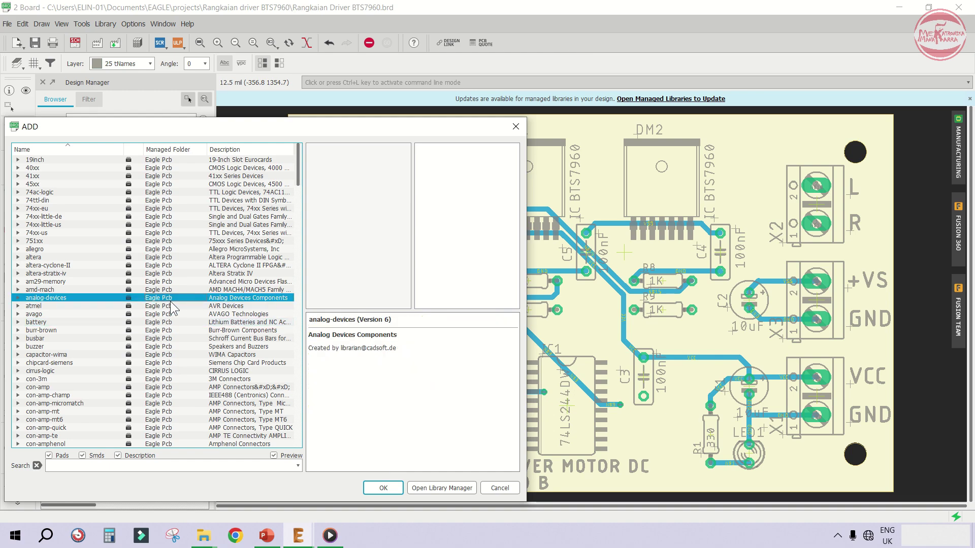
pyautogui.click(52, 314)
pyautogui.press('l')
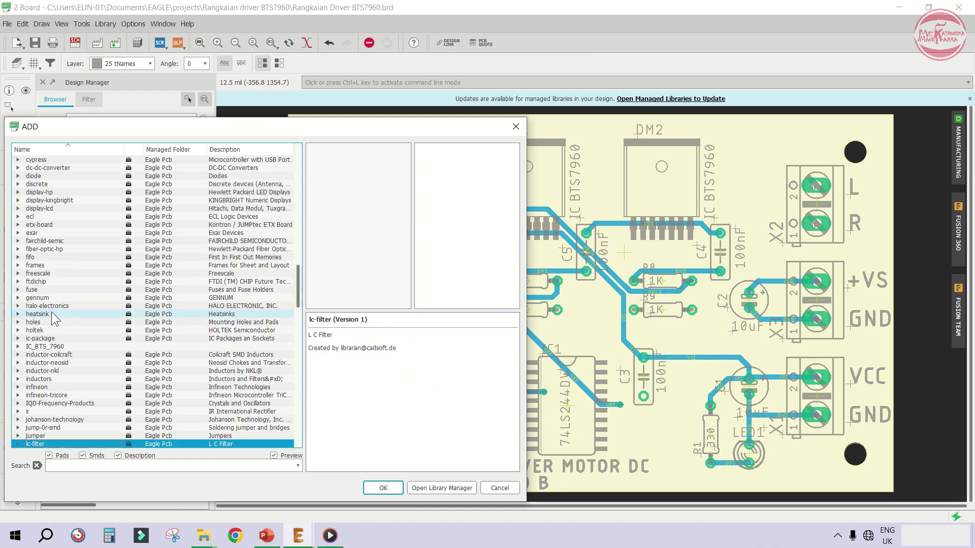
pyautogui.scroll(-4, 53, 311)
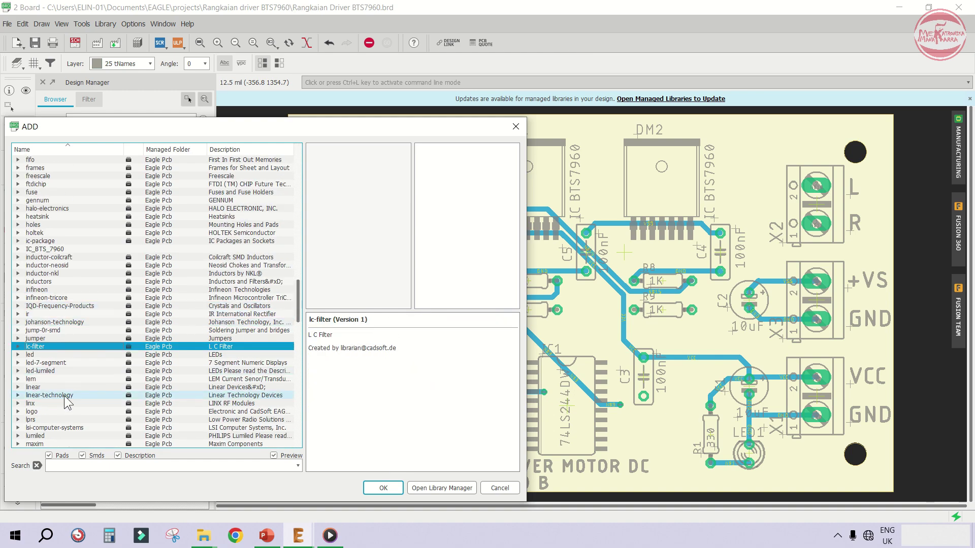
pyautogui.click(68, 317)
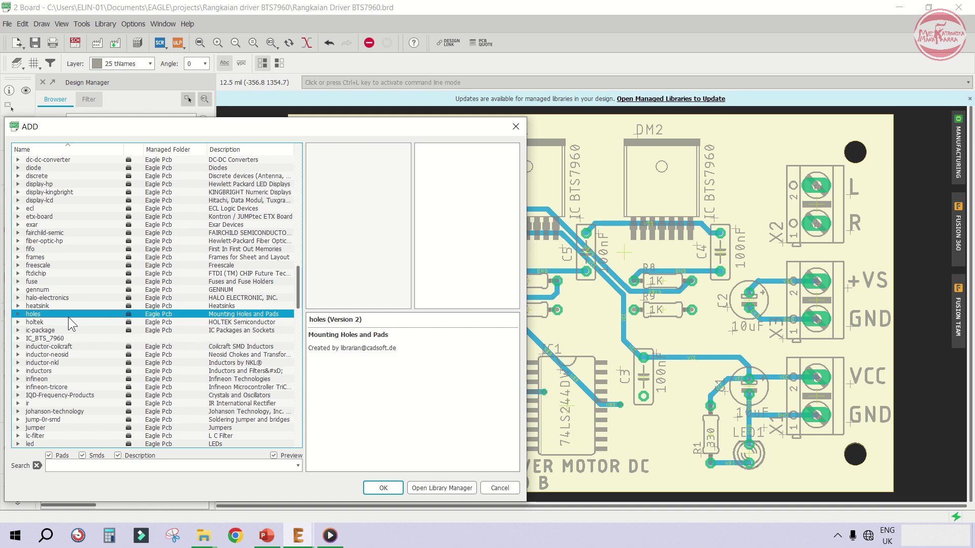
pyautogui.press('l')
pyautogui.scroll(-10, 68, 320)
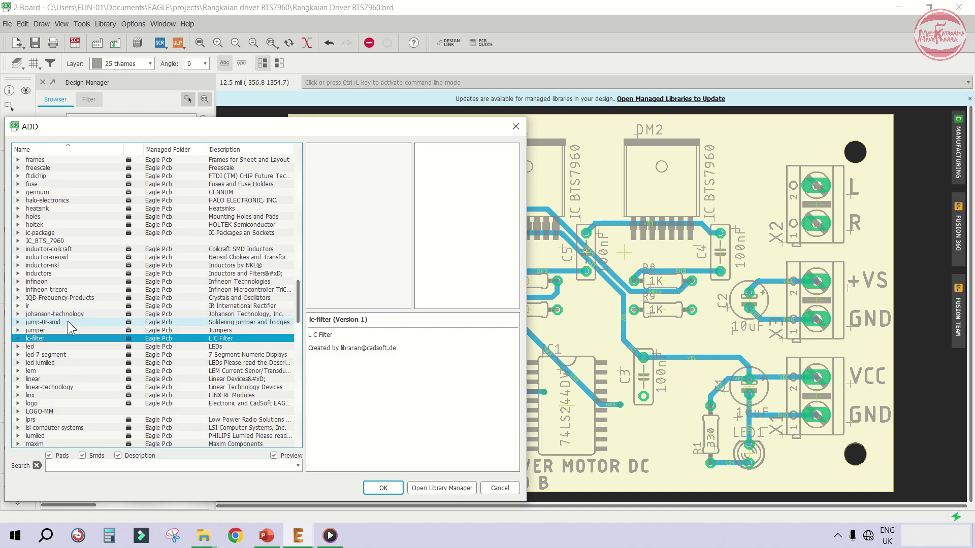
pyautogui.scroll(2, 68, 328)
pyautogui.click(30, 314)
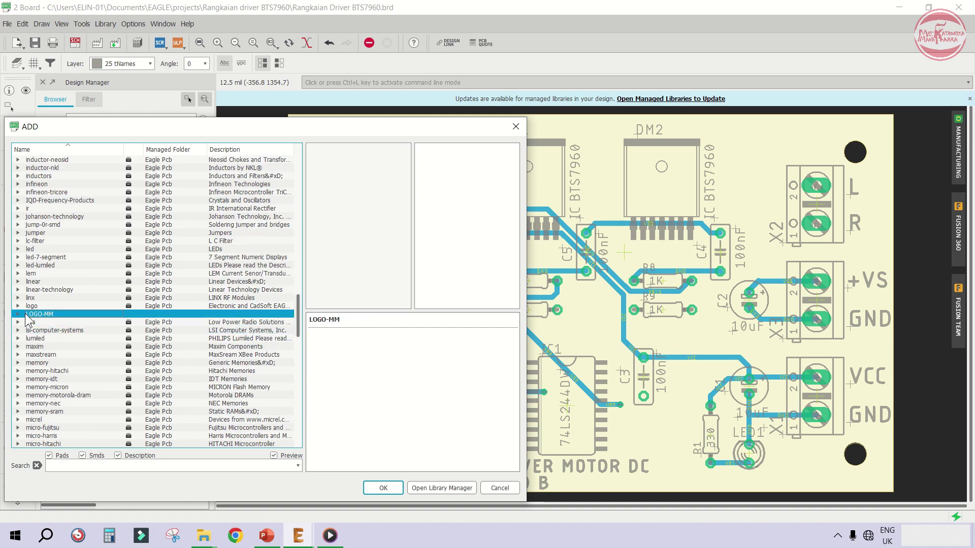
# Add the LOGO_MM_V1 package and place it above JP1, between the upper-left mounting hole and DM1
pyautogui.click(19, 315)
pyautogui.click(51, 322)
pyautogui.click(52, 331)
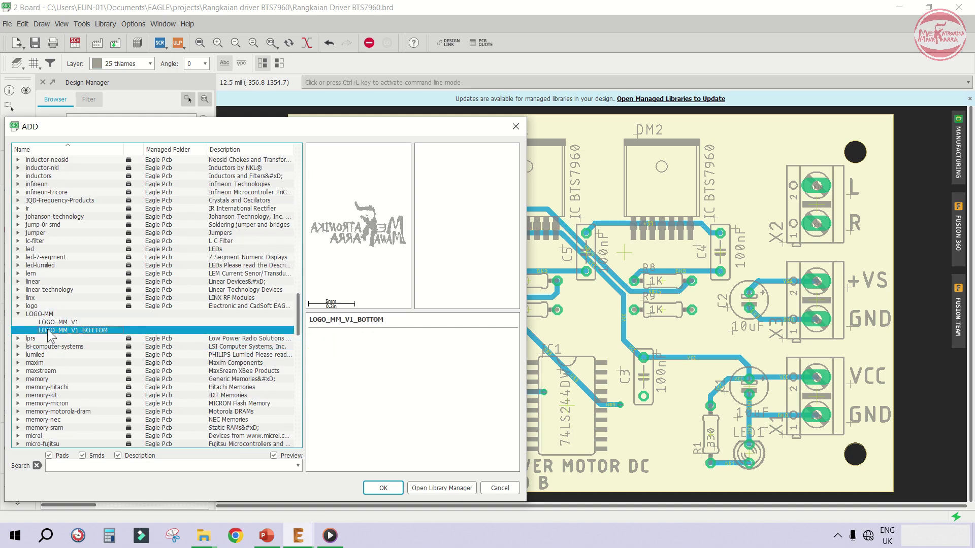
pyautogui.click(53, 323)
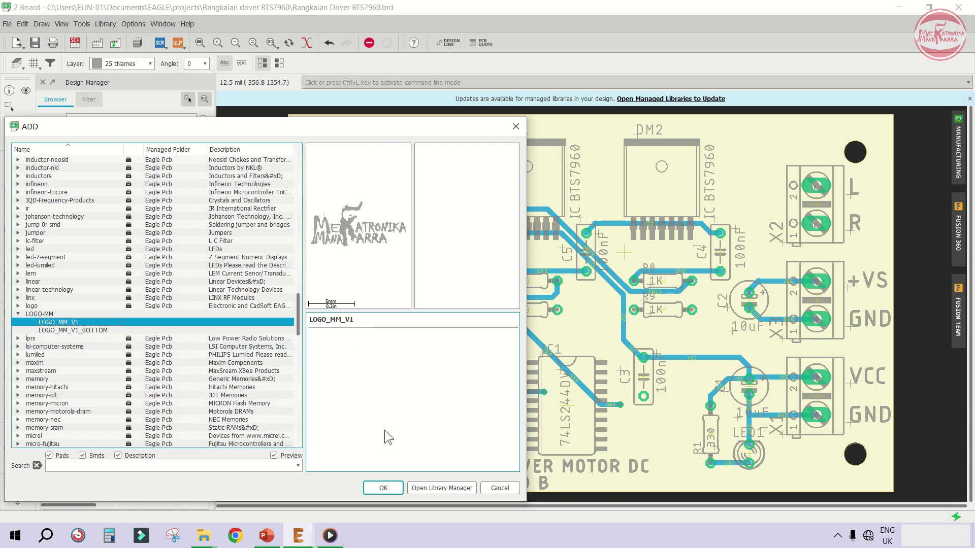
pyautogui.click(384, 488)
pyautogui.scroll(3, 394, 170)
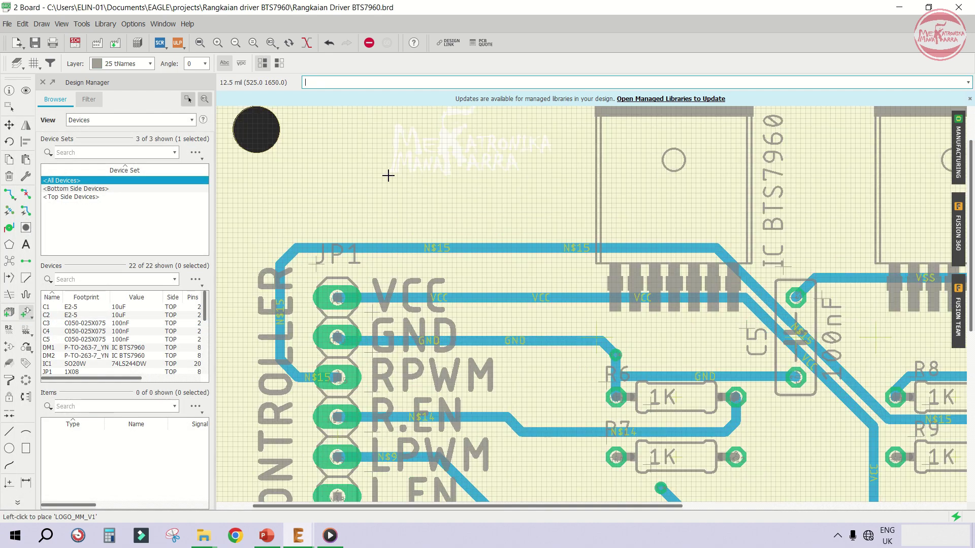
pyautogui.click(355, 206)
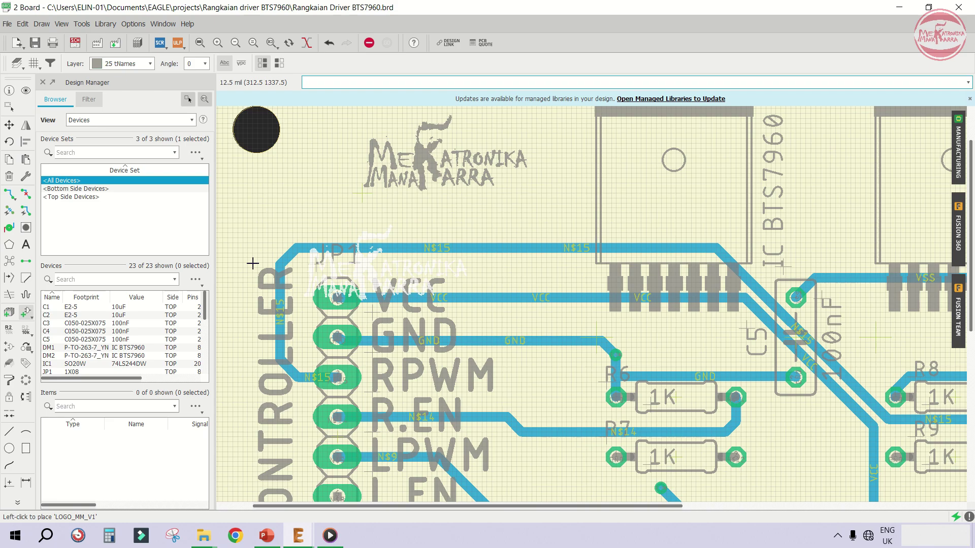
# Save the board file with the Mekatronika Manakarra logo placed and check the logo against the whole layout
pyautogui.click(35, 44)
pyautogui.scroll(-2, 410, 236)
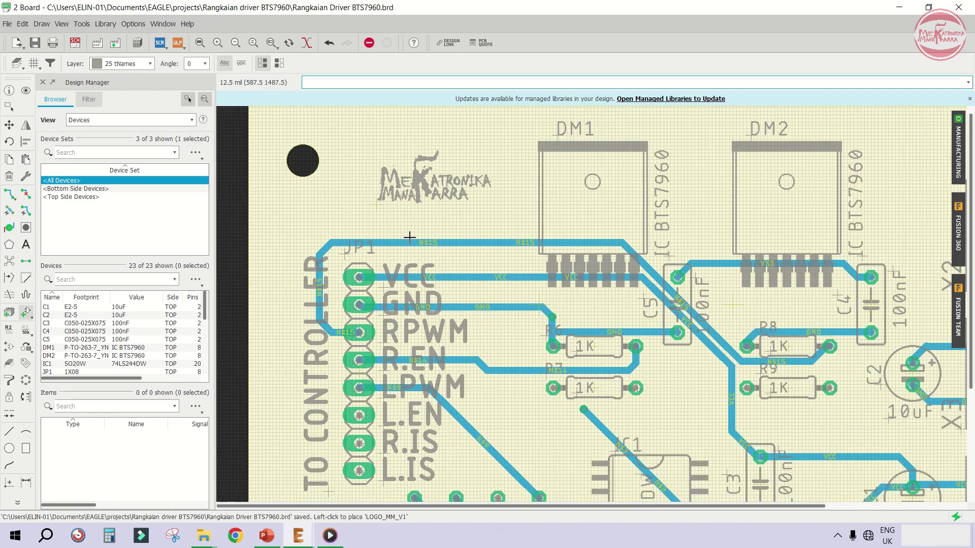
pyautogui.scroll(-1, 410, 232)
pyautogui.scroll(5, 404, 188)
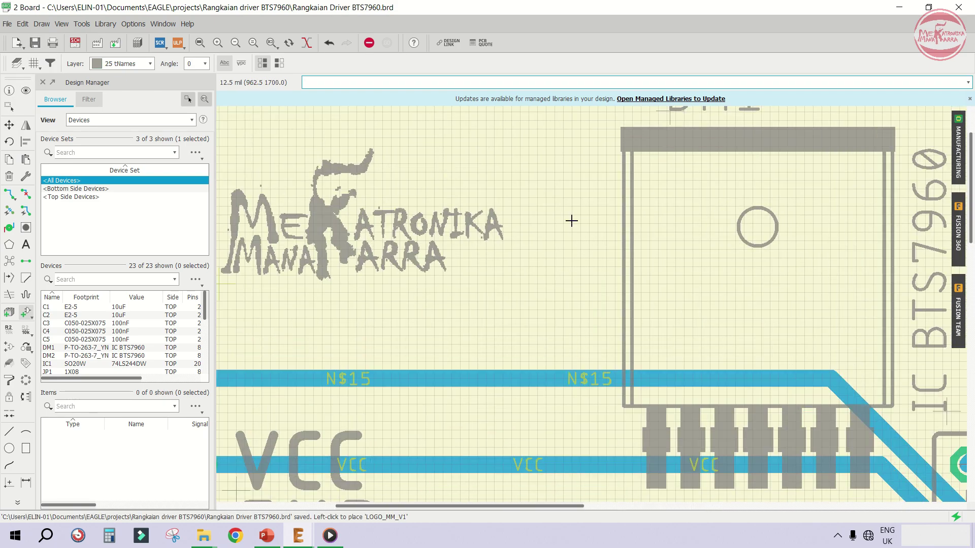
pyautogui.scroll(-5, 572, 221)
pyautogui.scroll(-1, 646, 269)
pyautogui.scroll(1, 646, 270)
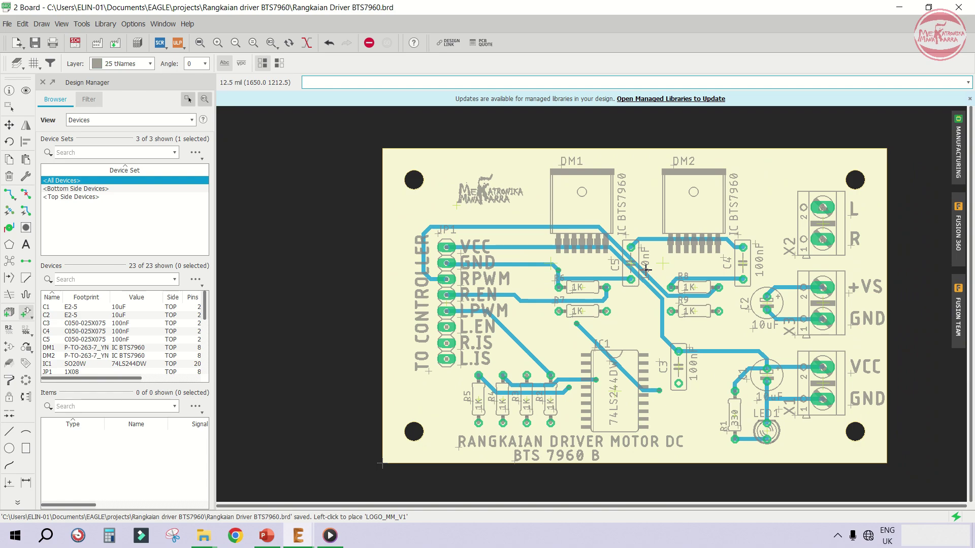
pyautogui.click(199, 43)
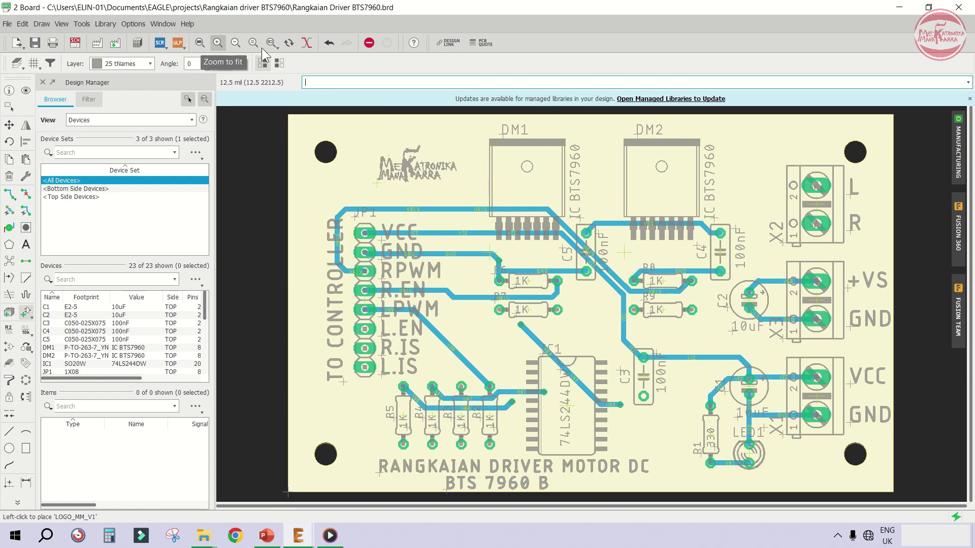
pyautogui.click(35, 44)
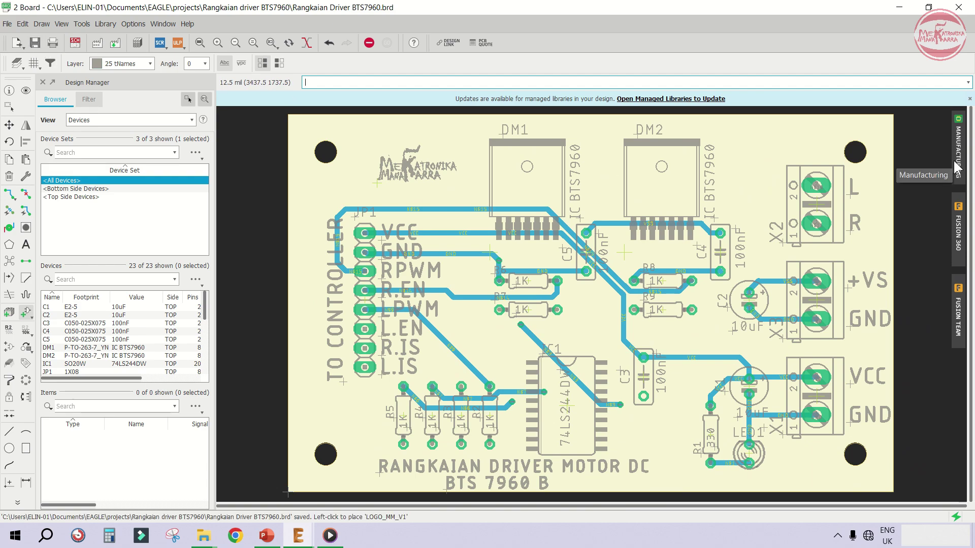
# Apply the Preset_Standard layer set to the visible layers of the board
pyautogui.click(17, 63)
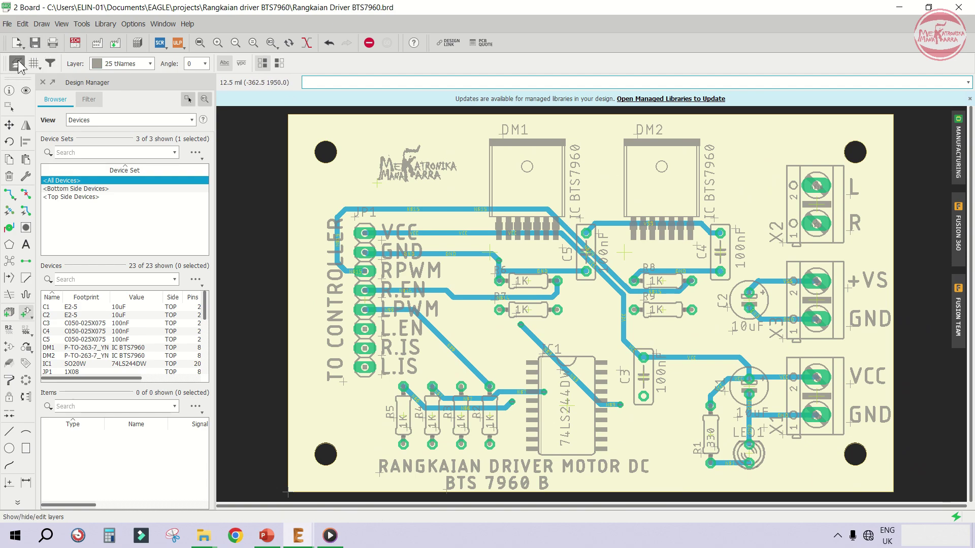
pyautogui.click(64, 236)
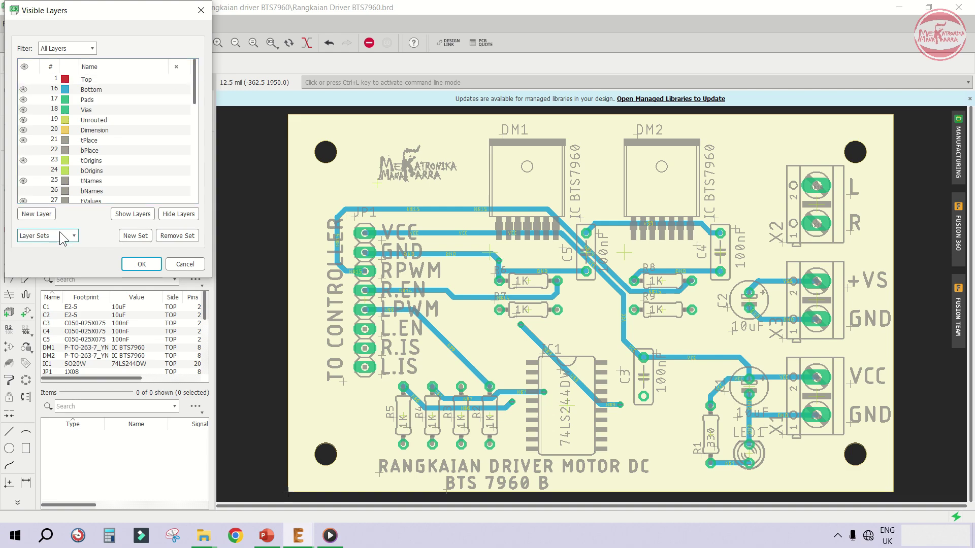
pyautogui.click(60, 260)
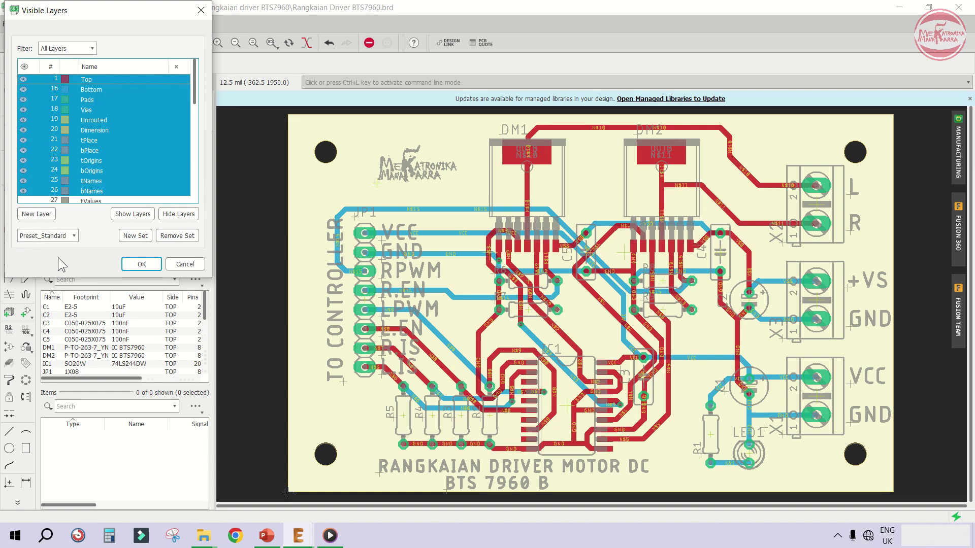
pyautogui.click(140, 264)
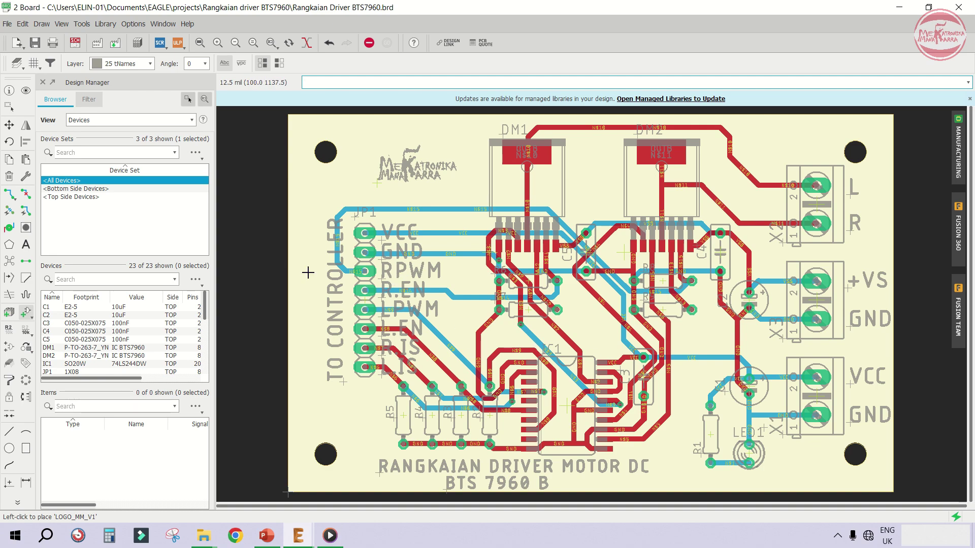
# Change the board grid unit to mm and set the grid size to 5 mm
pyautogui.click(32, 64)
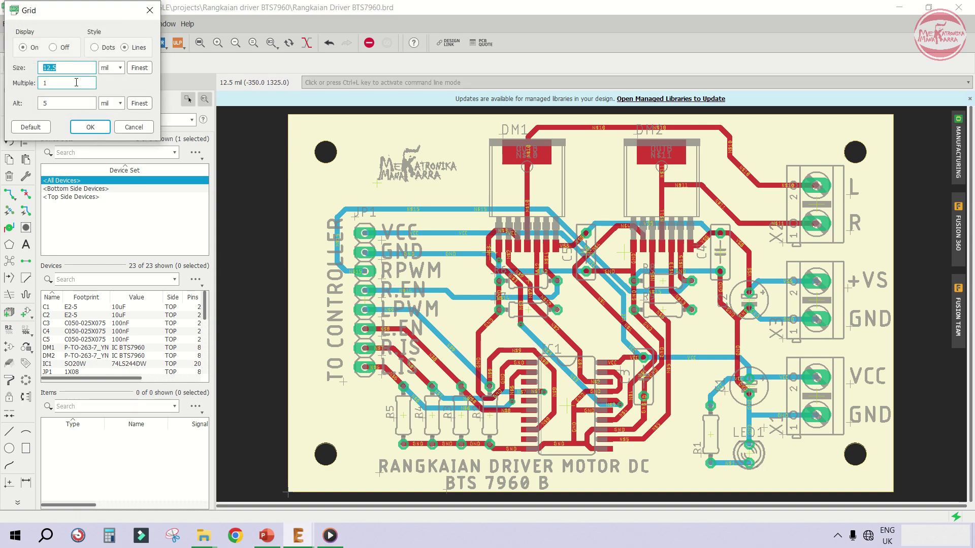
pyautogui.click(134, 126)
pyautogui.click(34, 64)
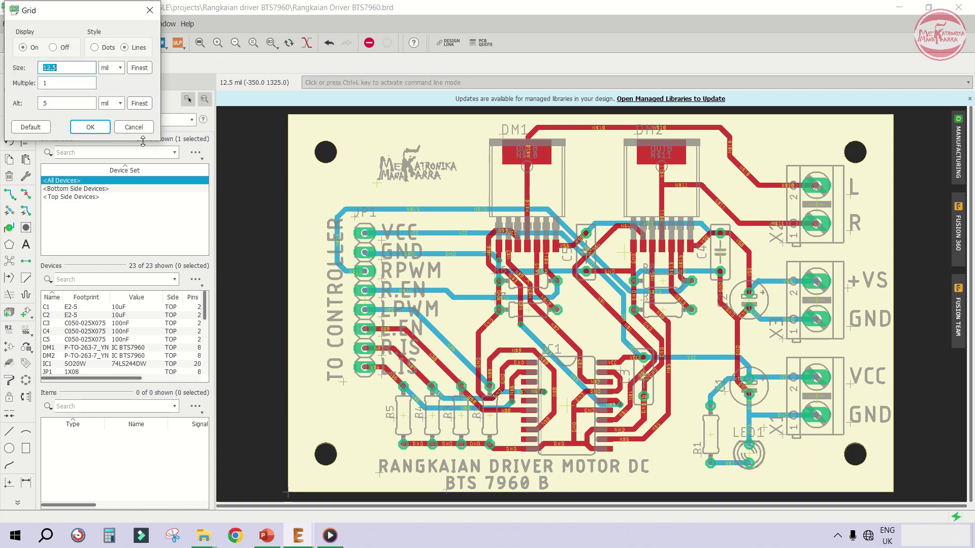
pyautogui.click(110, 68)
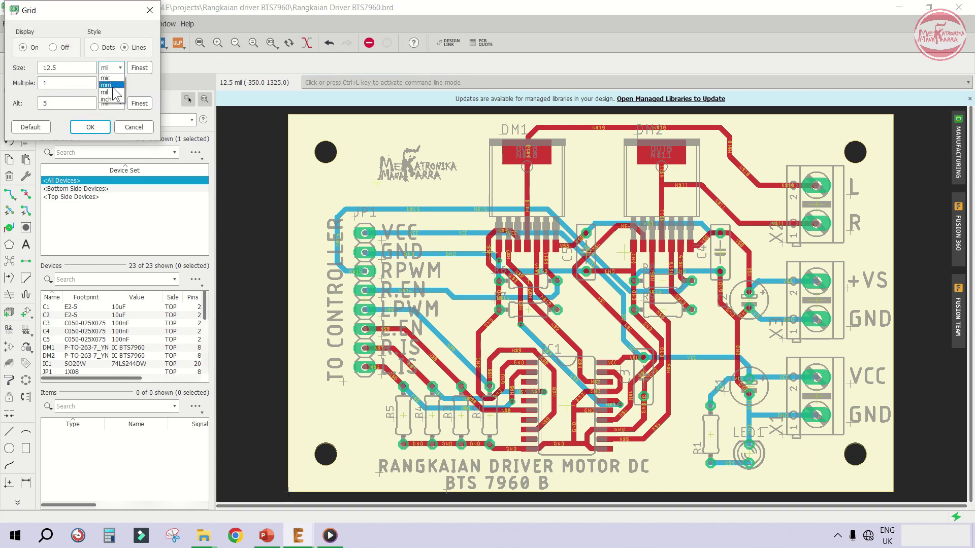
pyautogui.click(110, 84)
pyautogui.doubleClick(79, 70)
pyautogui.write('5')
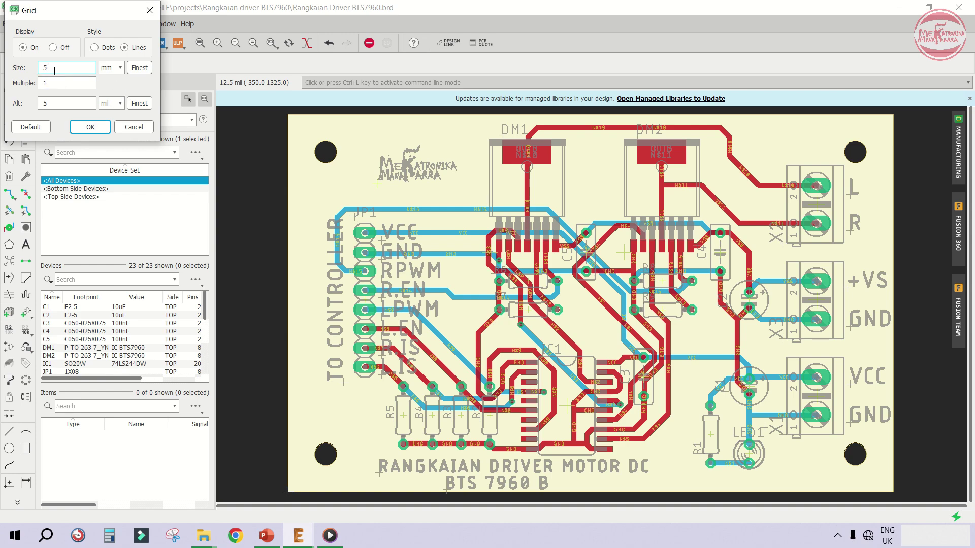
pyautogui.click(80, 128)
pyautogui.scroll(2, 283, 153)
pyautogui.scroll(-3, 278, 182)
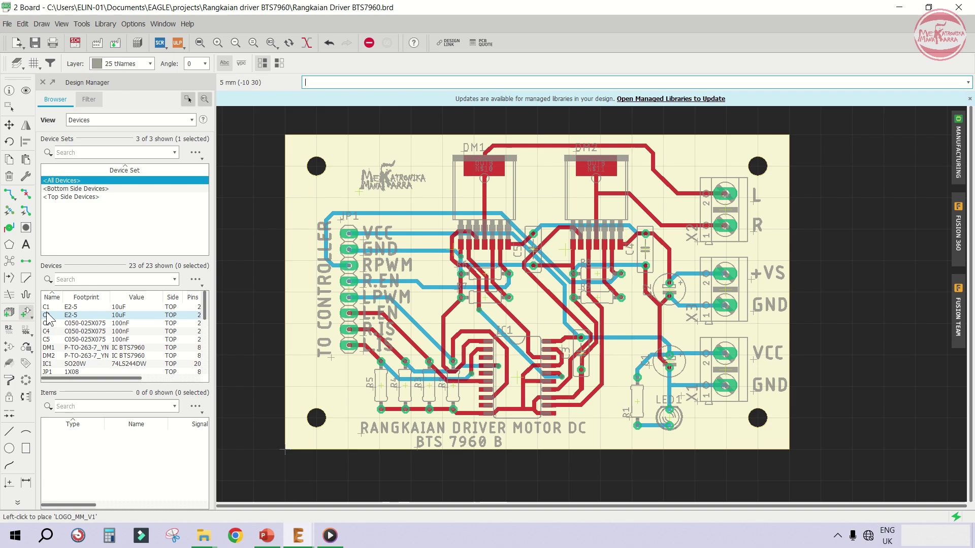
# Configure a new polygon on layer 16 Bottom with an isolate distance of 1.27 and a hatched pour
pyautogui.click(9, 247)
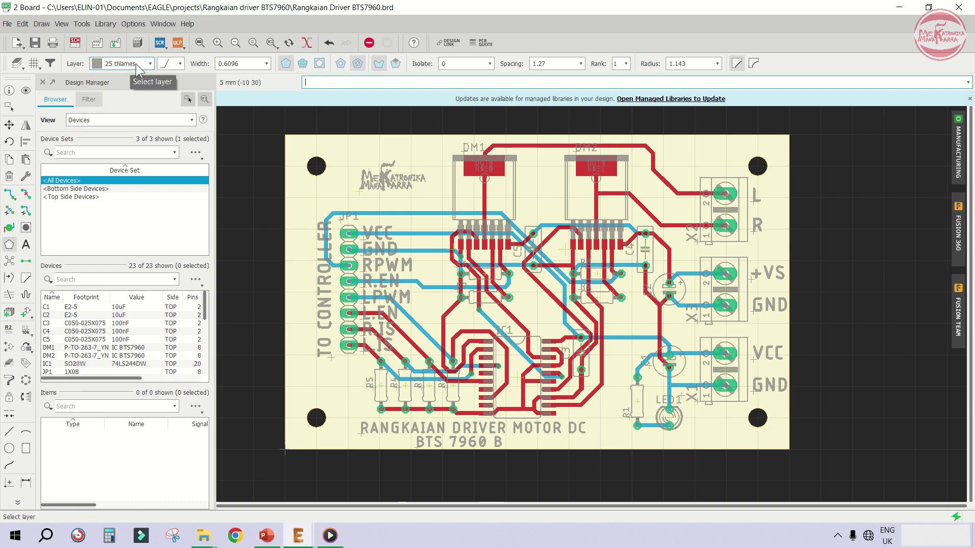
pyautogui.click(150, 63)
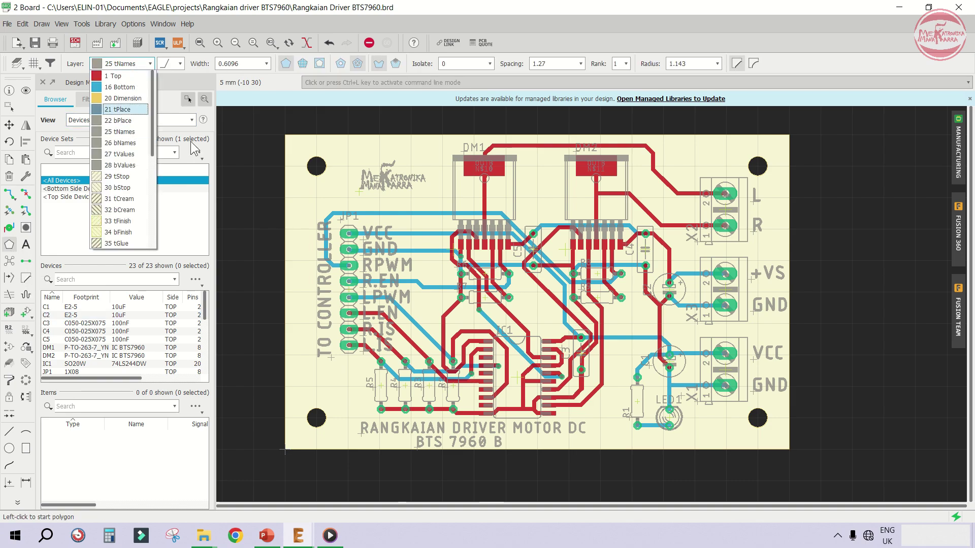
pyautogui.click(135, 87)
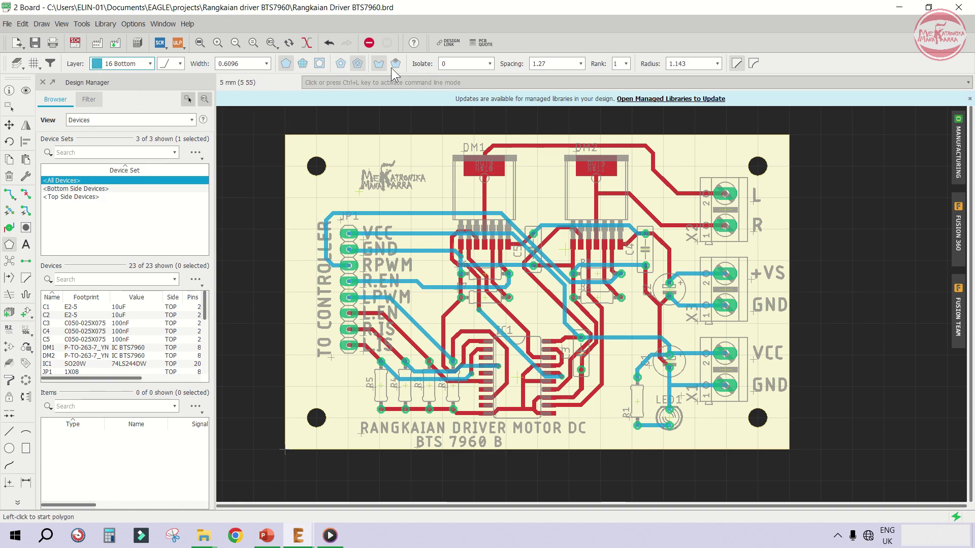
pyautogui.moveTo(452, 64); pyautogui.dragTo(413, 66)
pyautogui.write('1MM')
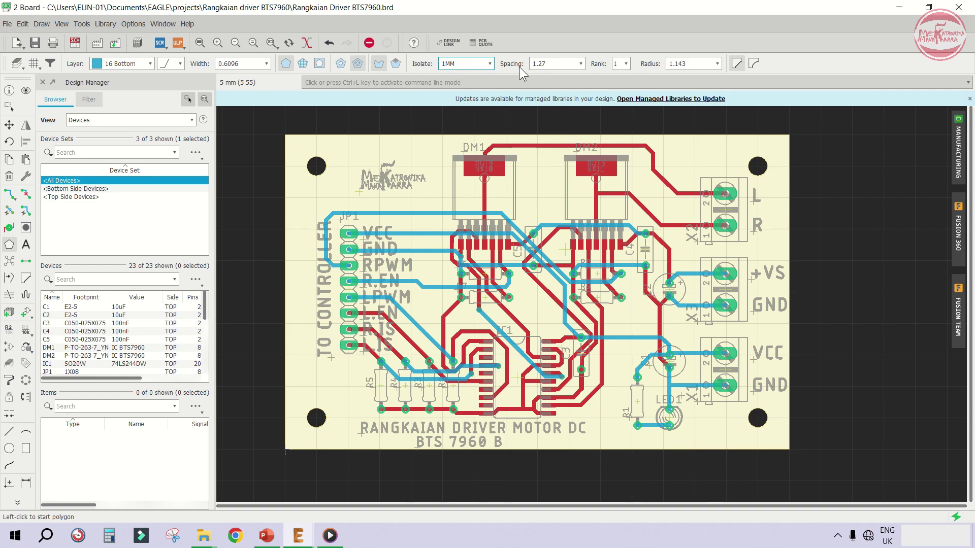
pyautogui.doubleClick(463, 63)
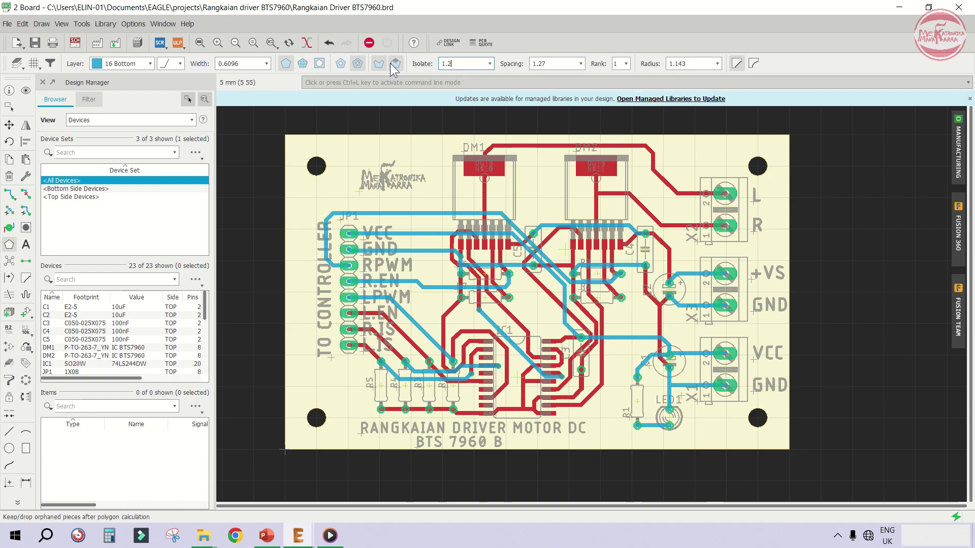
pyautogui.click(543, 63)
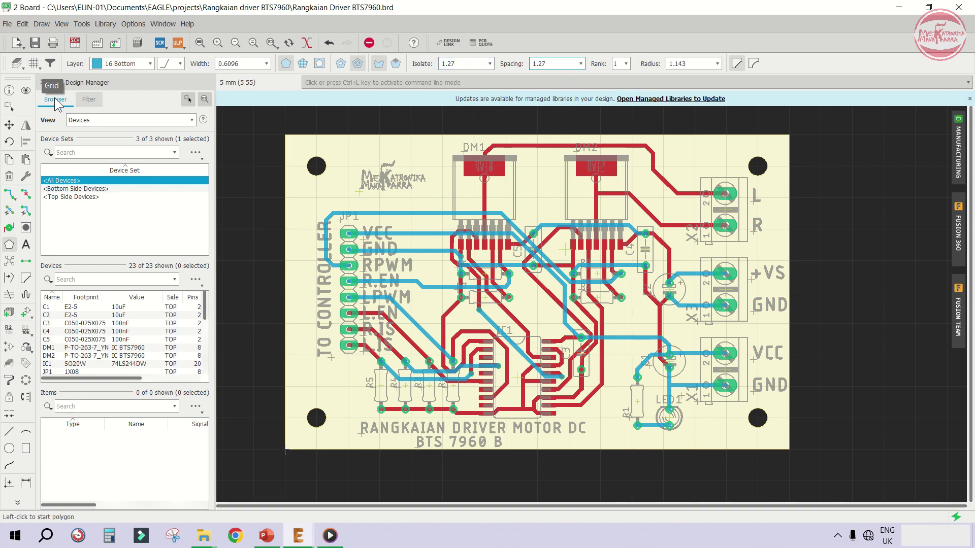
pyautogui.click(457, 63)
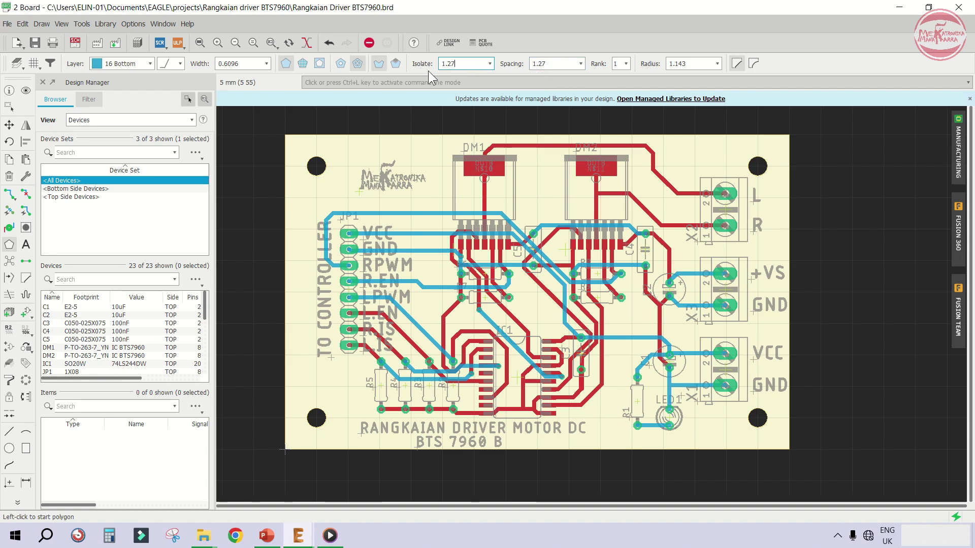
pyautogui.click(304, 63)
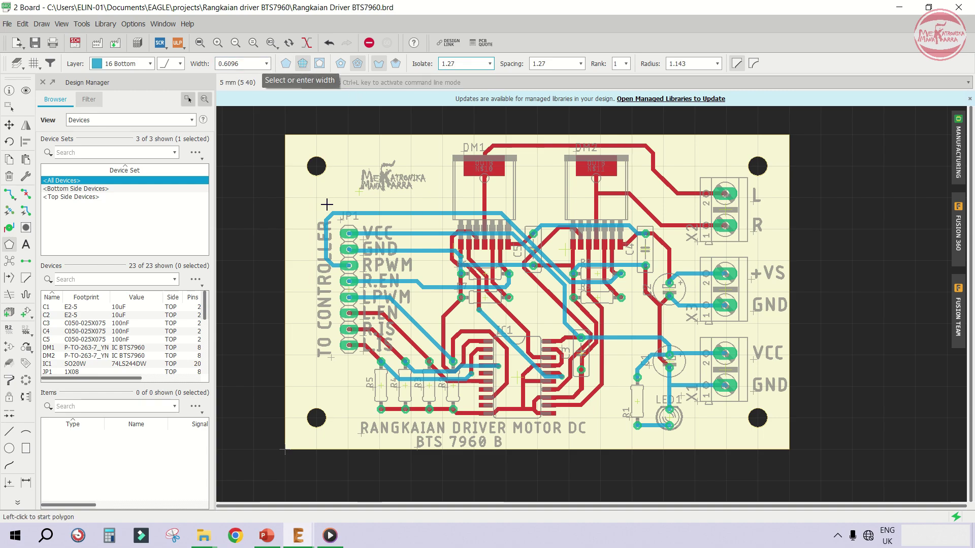
# Draw the closed bottom-layer polygon along the full board outline, assign it to the GND signal, and calculate its copper fill with Ratsnest
pyautogui.click(285, 136)
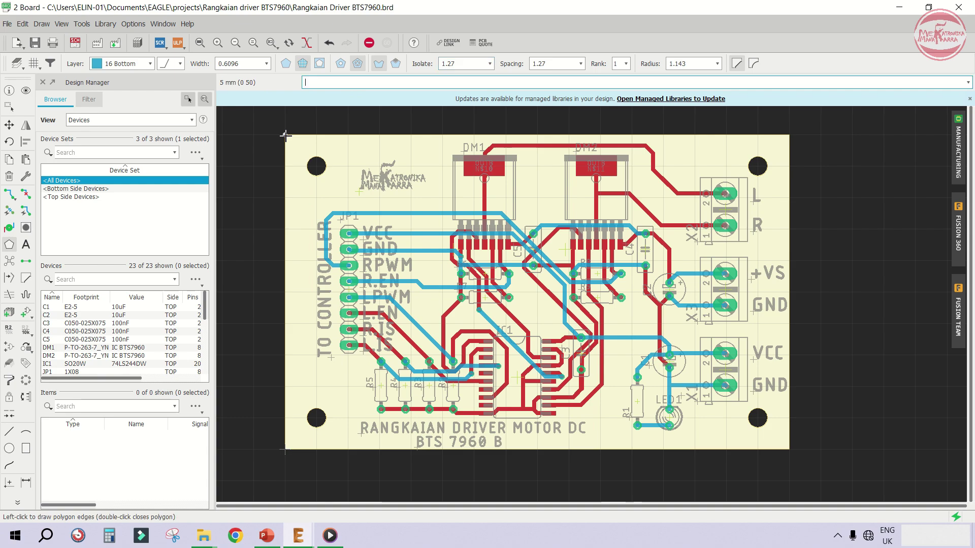
pyautogui.click(284, 448)
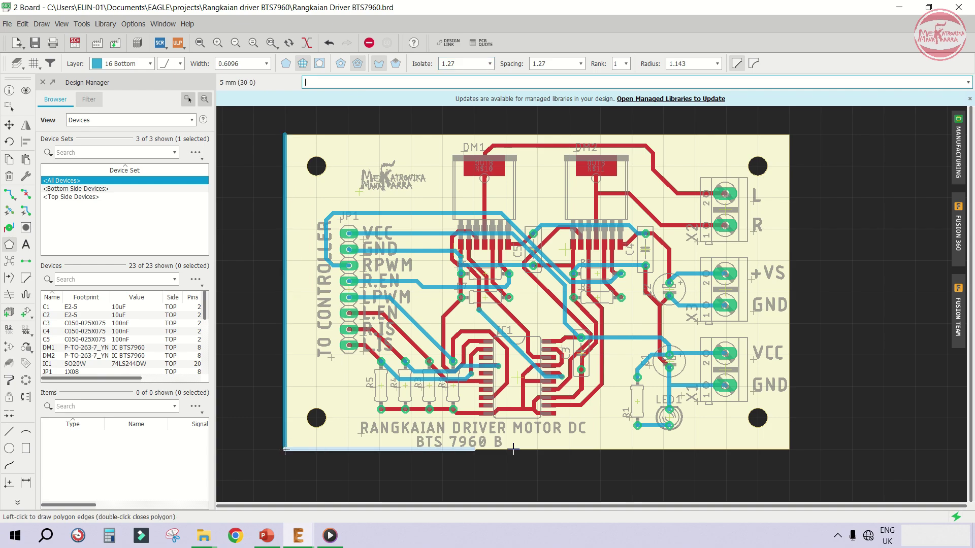
pyautogui.click(789, 449)
pyautogui.click(788, 136)
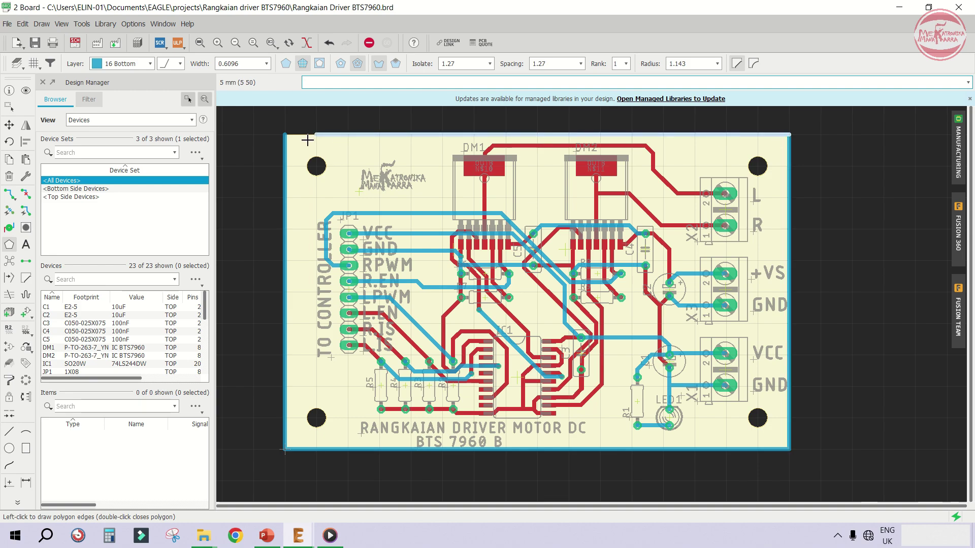
pyautogui.doubleClick(286, 136)
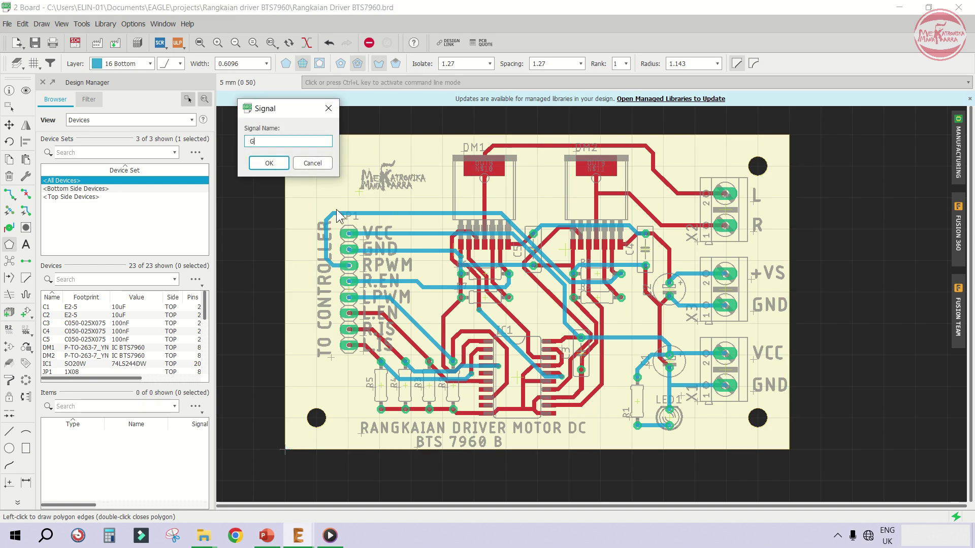
pyautogui.click(269, 167)
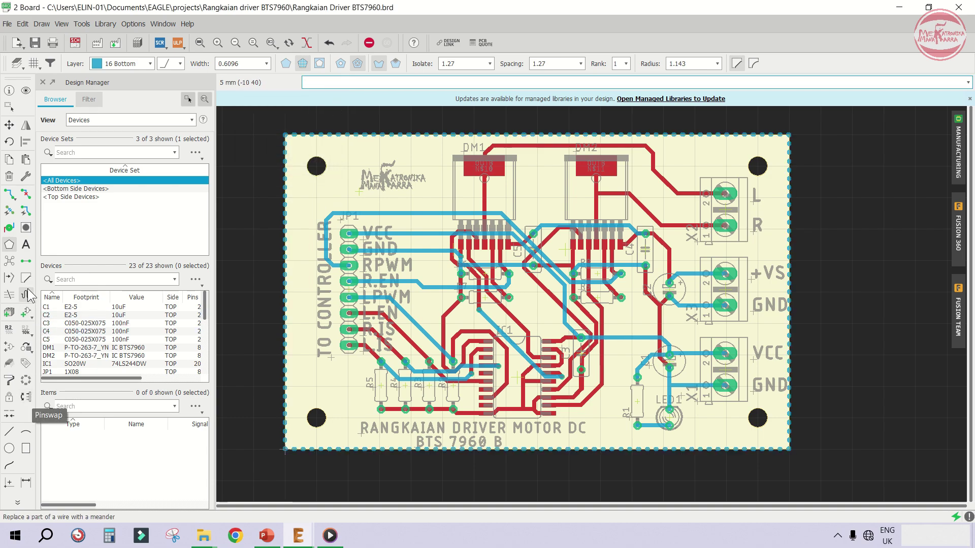
pyautogui.click(12, 263)
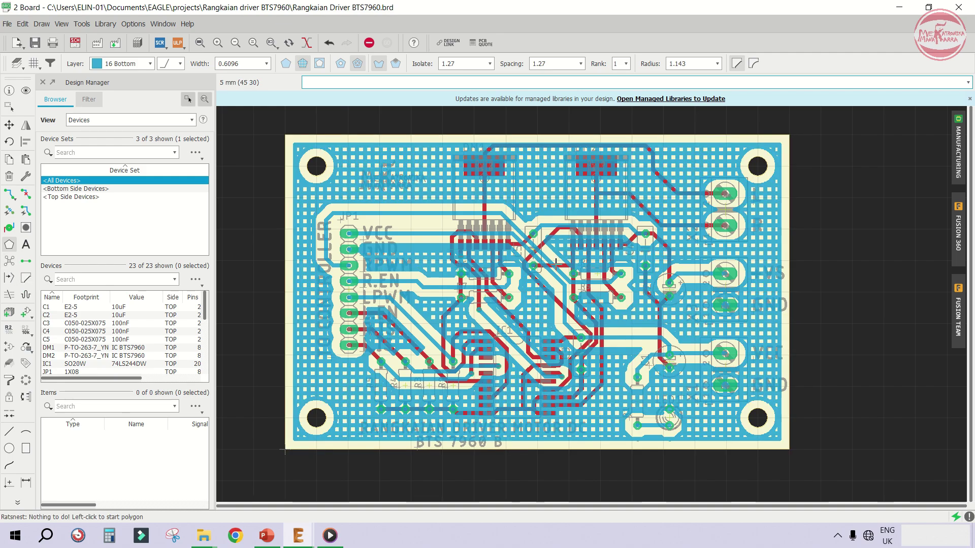
# Inspect the top and bottom sides of the board in the manufacturing preview, examining the bottom hatched pour up close, and close the preview
pyautogui.scroll(1, 556, 262)
pyautogui.hotkey('alt', 'F2')
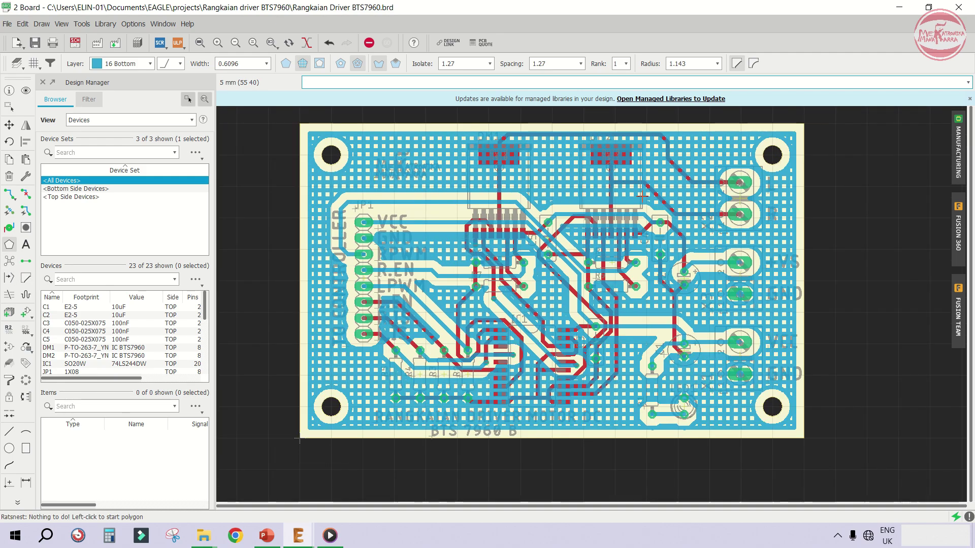
pyautogui.click(959, 155)
pyautogui.moveTo(650, 127); pyautogui.dragTo(605, 37)
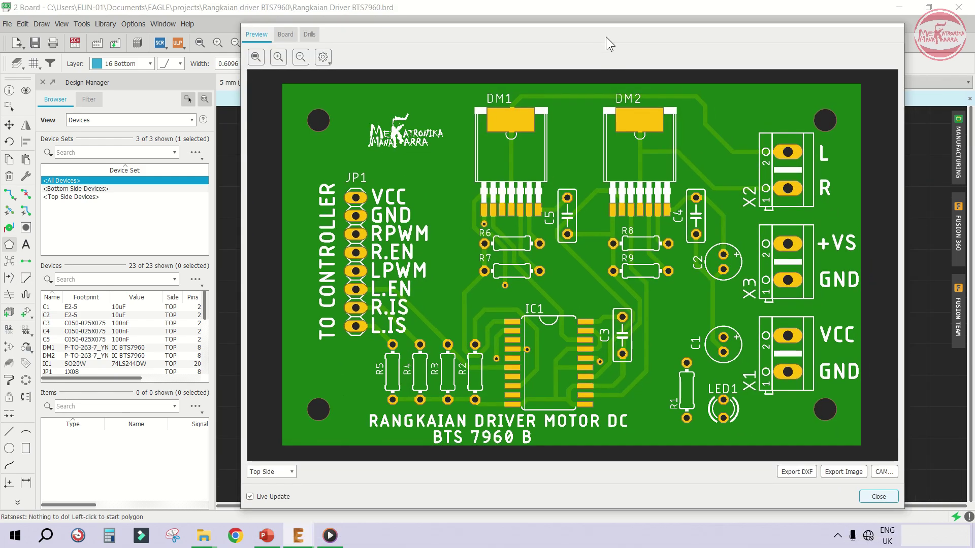
pyautogui.click(269, 472)
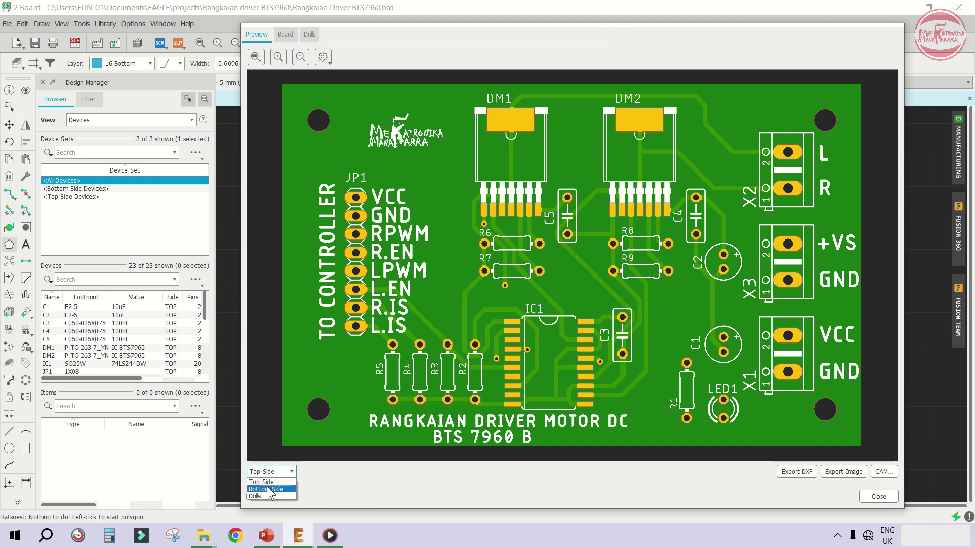
pyautogui.click(266, 489)
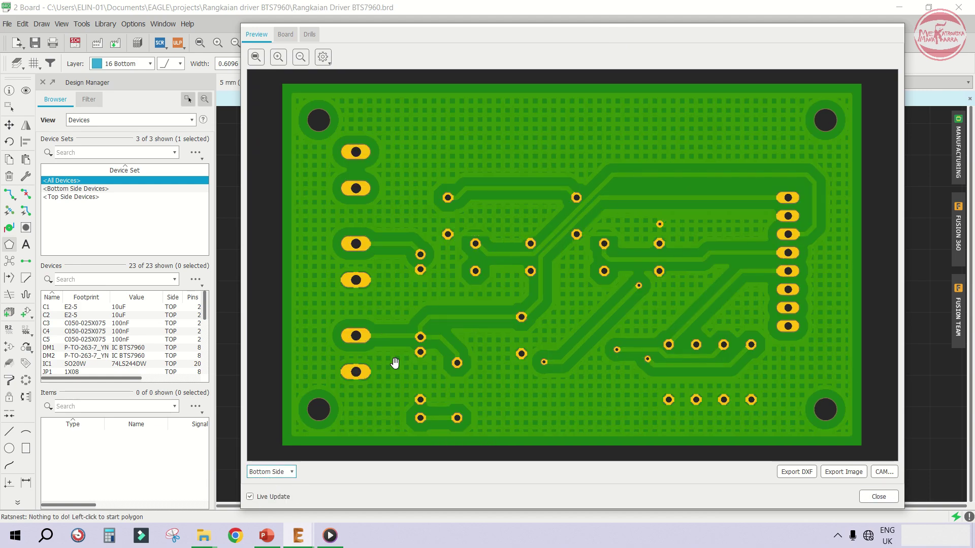
pyautogui.scroll(1, 364, 370)
pyautogui.scroll(-5, 382, 348)
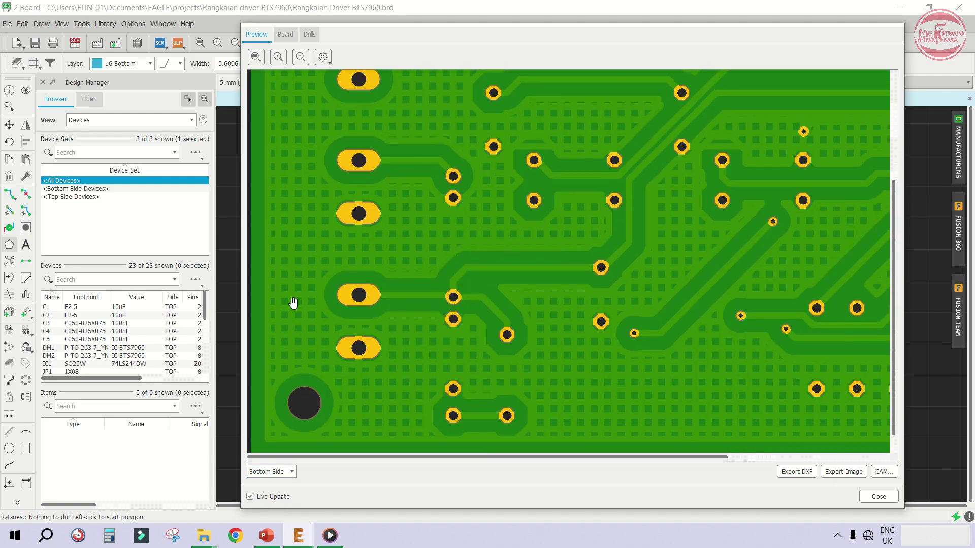
pyautogui.scroll(-3, 292, 325)
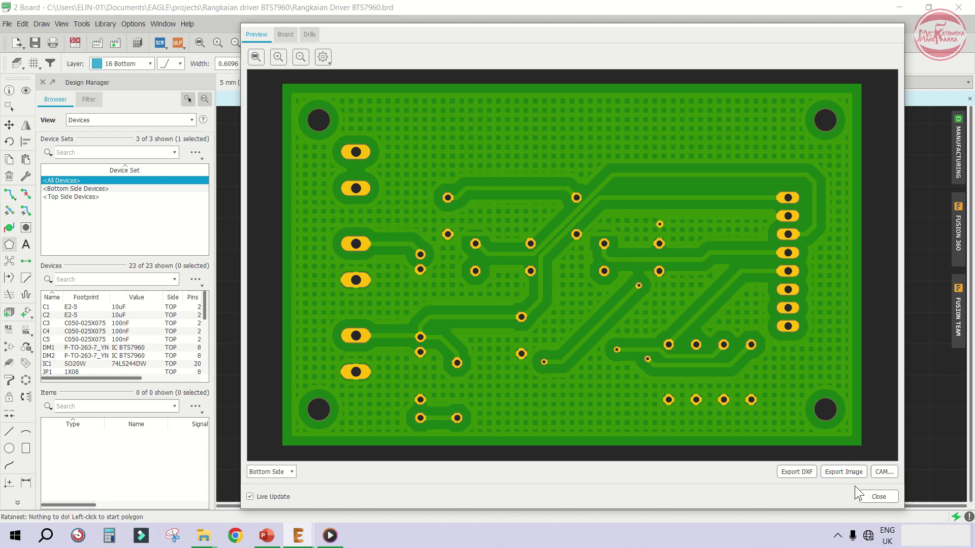
pyautogui.click(866, 495)
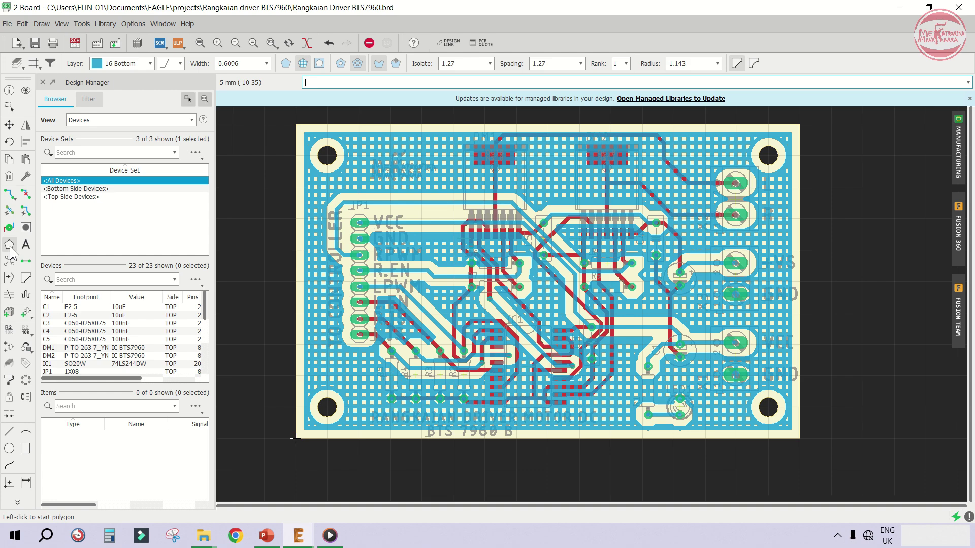
# Draw a closed polygon on layer 1 Top along the full board outline, assign it to the GND signal, and calculate its copper fill with Ratsnest
pyautogui.click(124, 63)
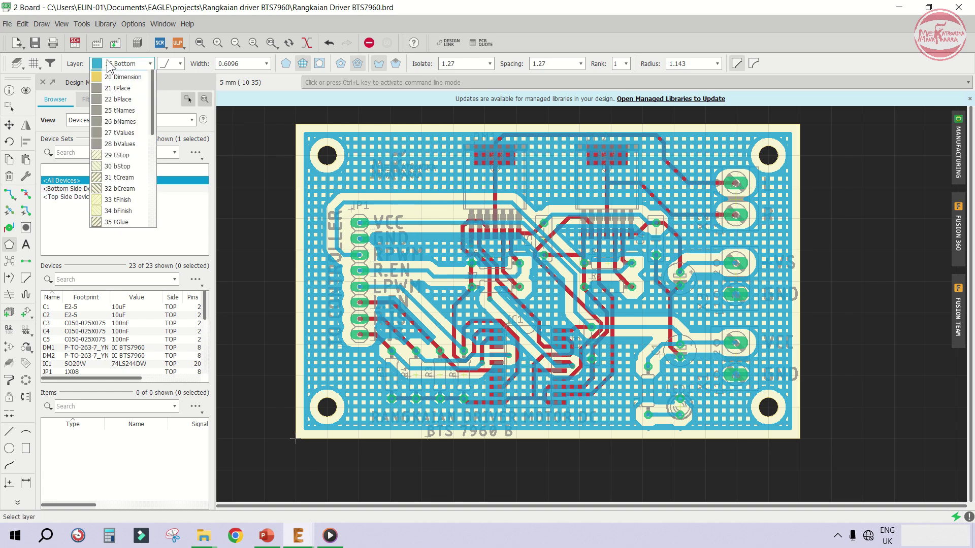
pyautogui.click(115, 76)
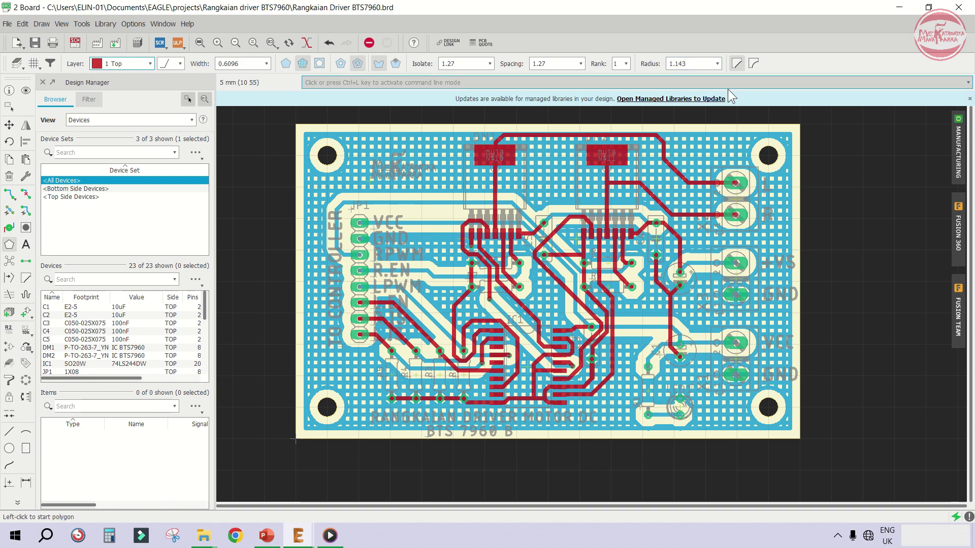
pyautogui.click(294, 126)
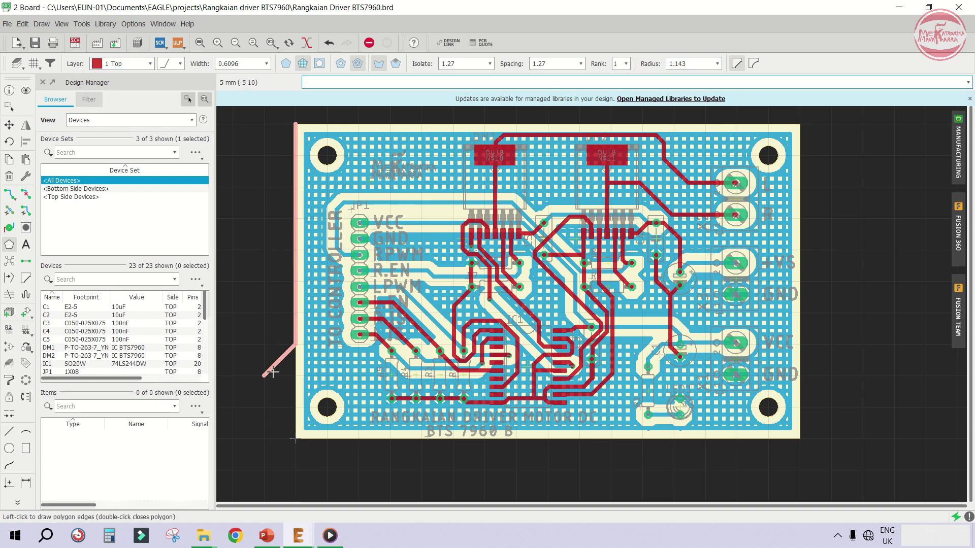
pyautogui.click(296, 438)
pyautogui.click(799, 438)
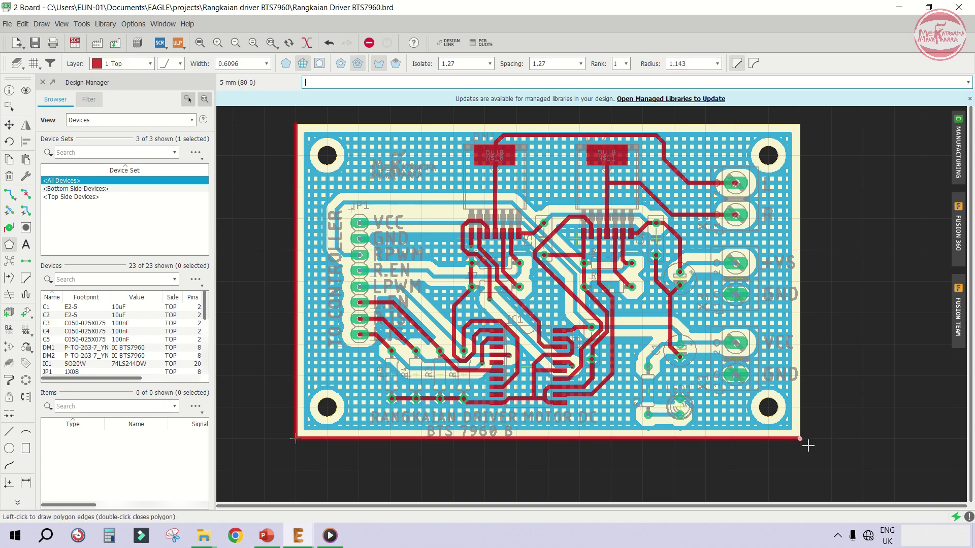
pyautogui.click(801, 126)
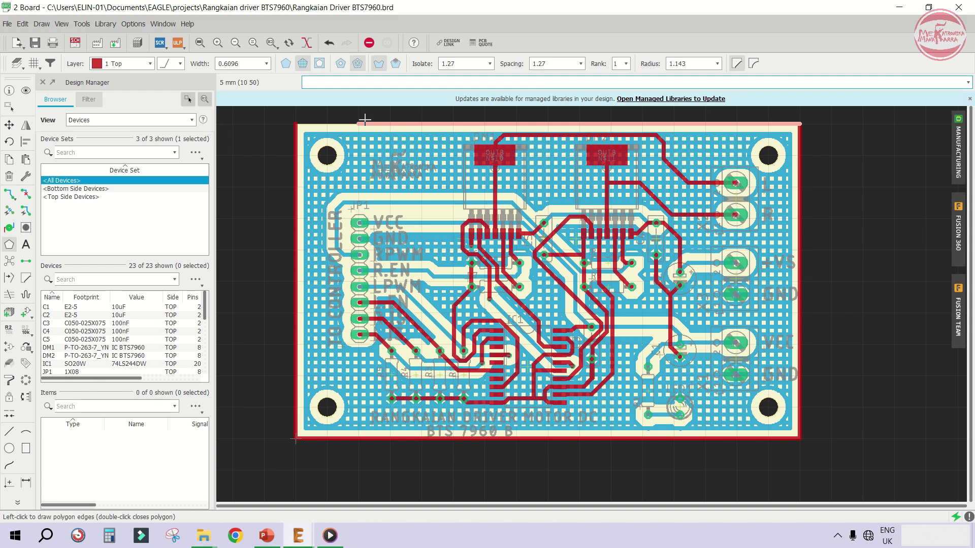
pyautogui.click(294, 127)
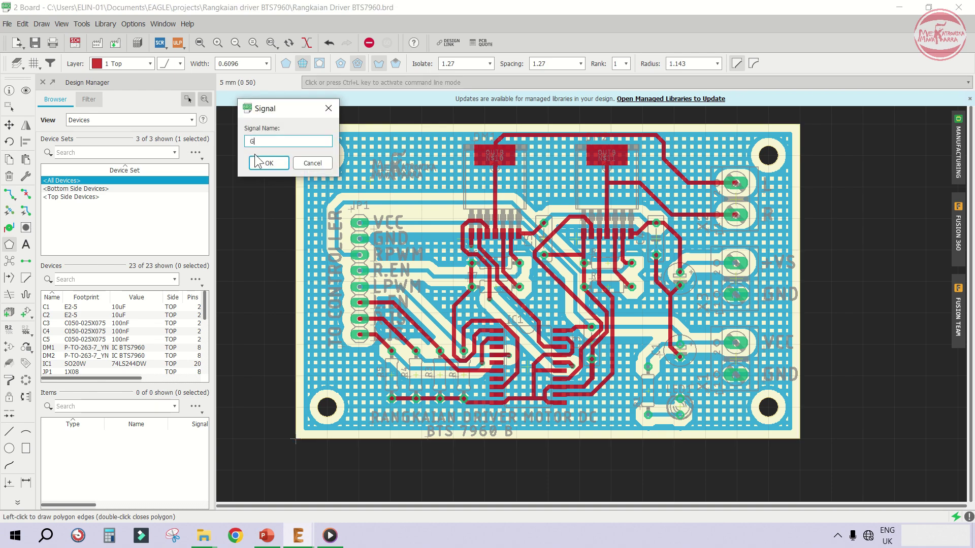
pyautogui.click(258, 163)
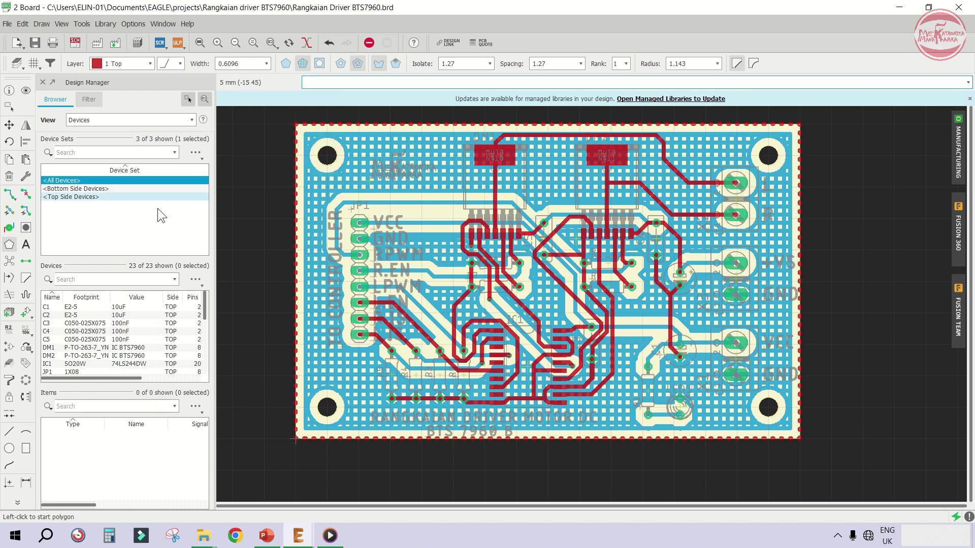
pyautogui.click(9, 294)
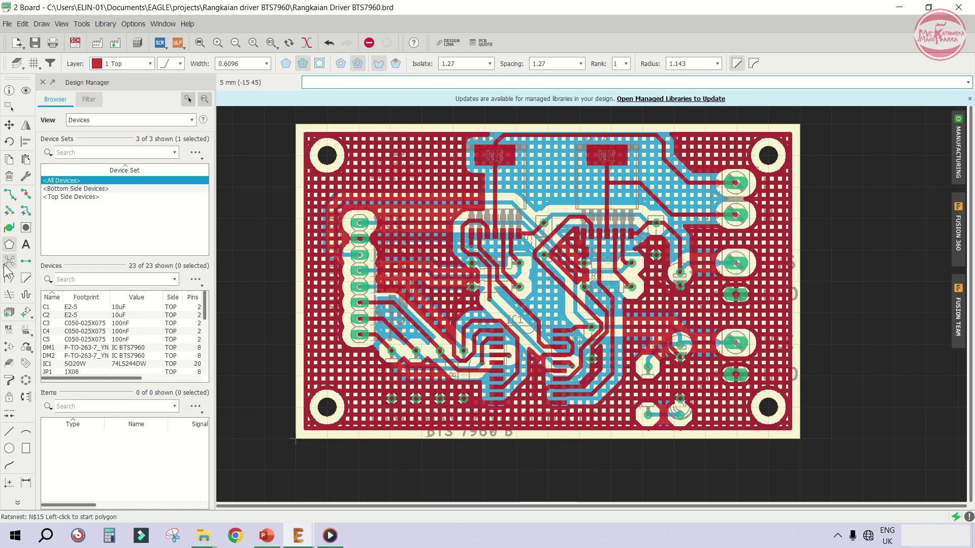
# Open the manufacturing preview on the top side and examine the hatched pour, traces and silkscreen labels up close
pyautogui.scroll(1, 369, 258)
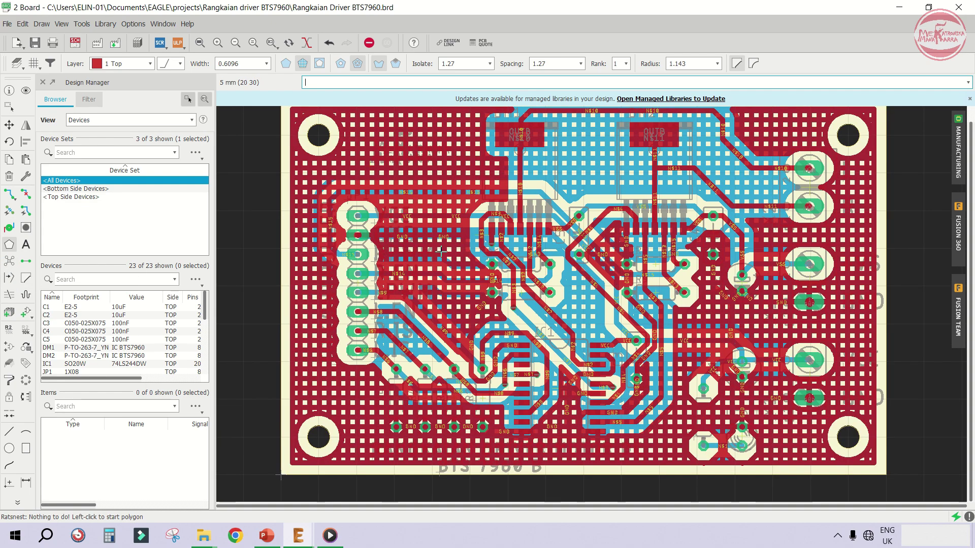
pyautogui.scroll(-1, 464, 252)
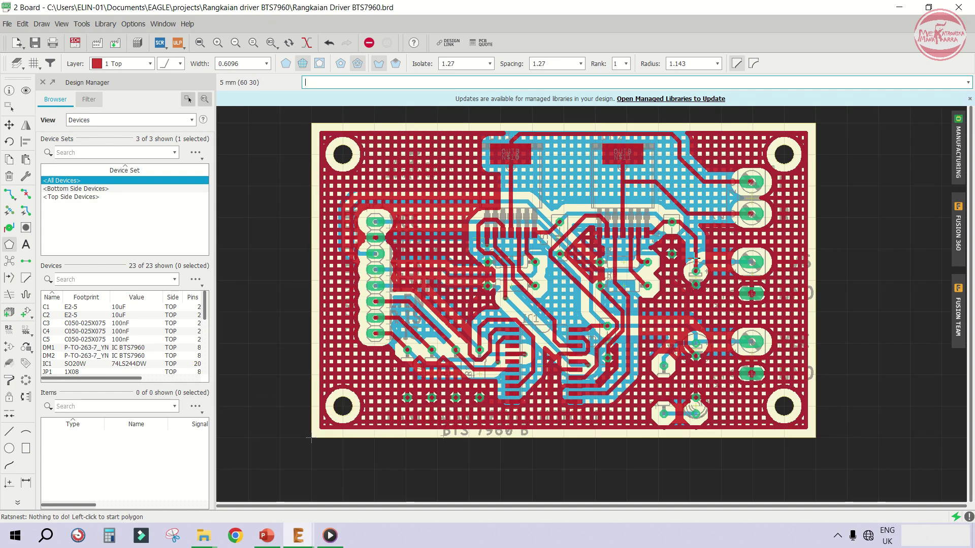
pyautogui.click(958, 161)
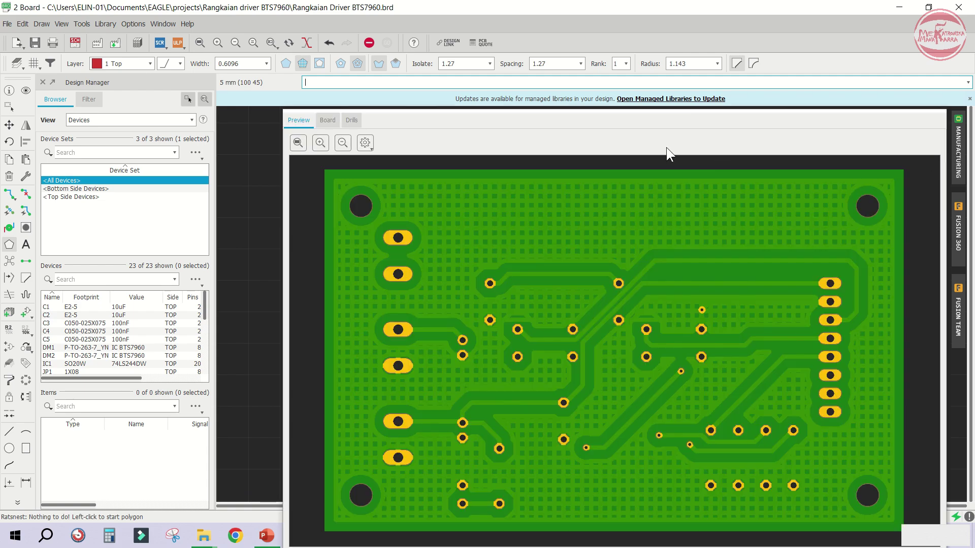
pyautogui.moveTo(646, 121); pyautogui.dragTo(619, 31)
pyautogui.click(281, 470)
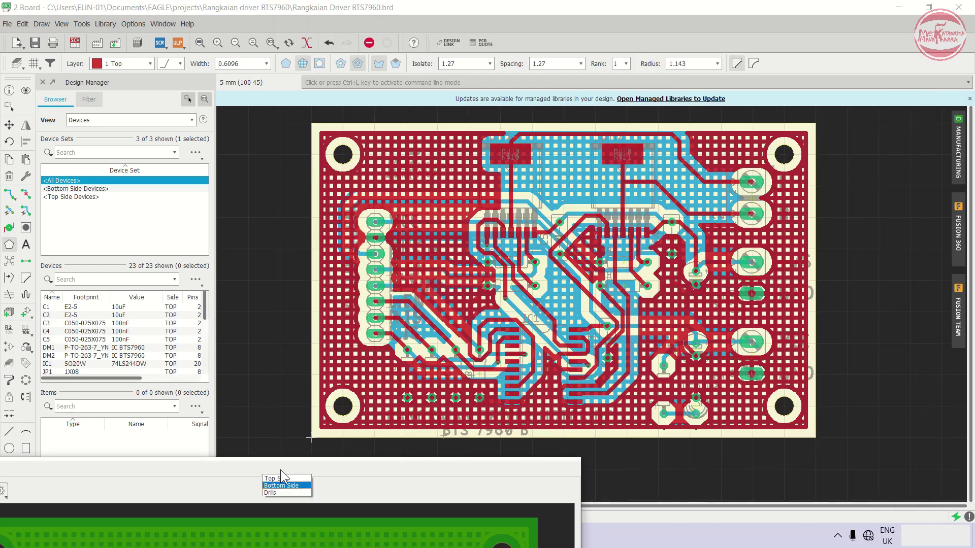
pyautogui.click(282, 480)
pyautogui.moveTo(283, 467); pyautogui.dragTo(519, 66)
pyautogui.scroll(1, 400, 230)
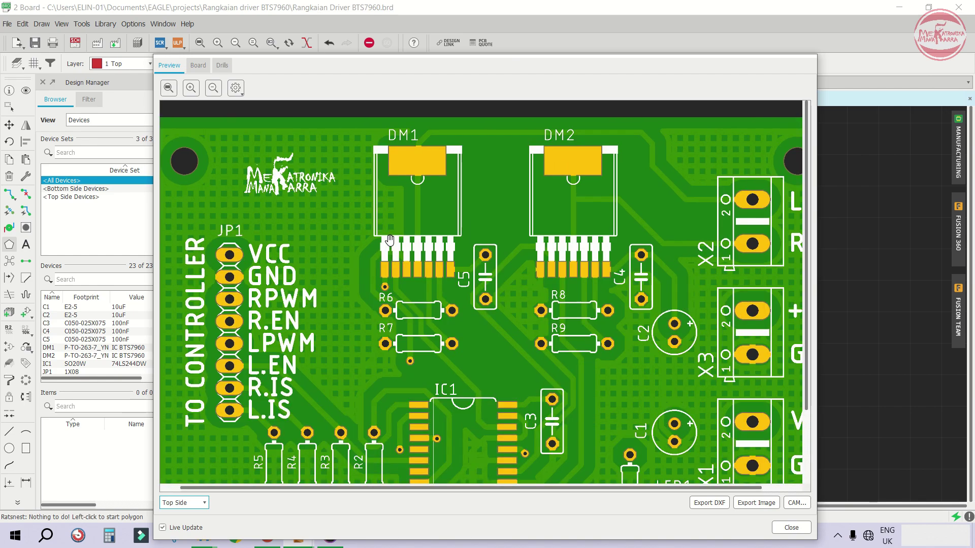
pyautogui.scroll(-1, 513, 214)
pyautogui.scroll(1, 292, 410)
pyautogui.scroll(-1, 378, 319)
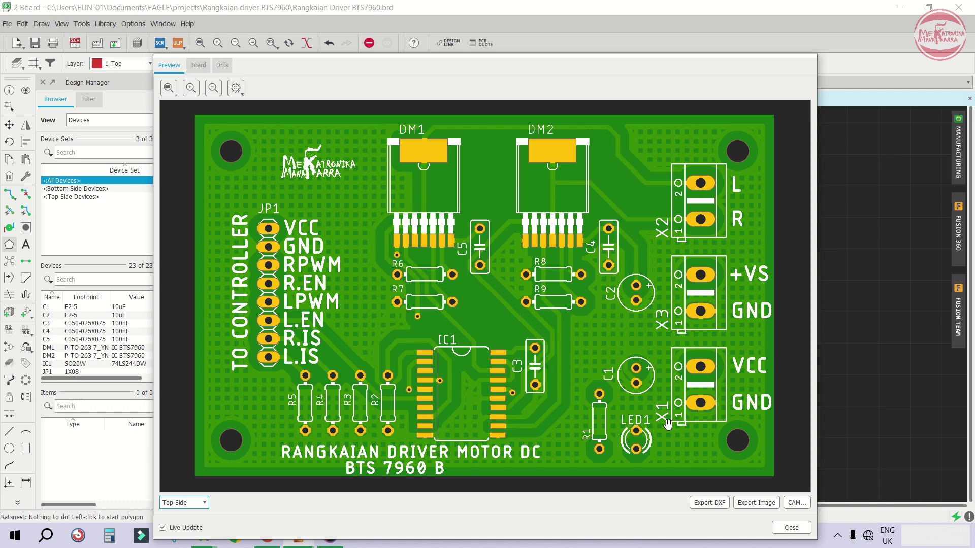
pyautogui.scroll(3, 660, 426)
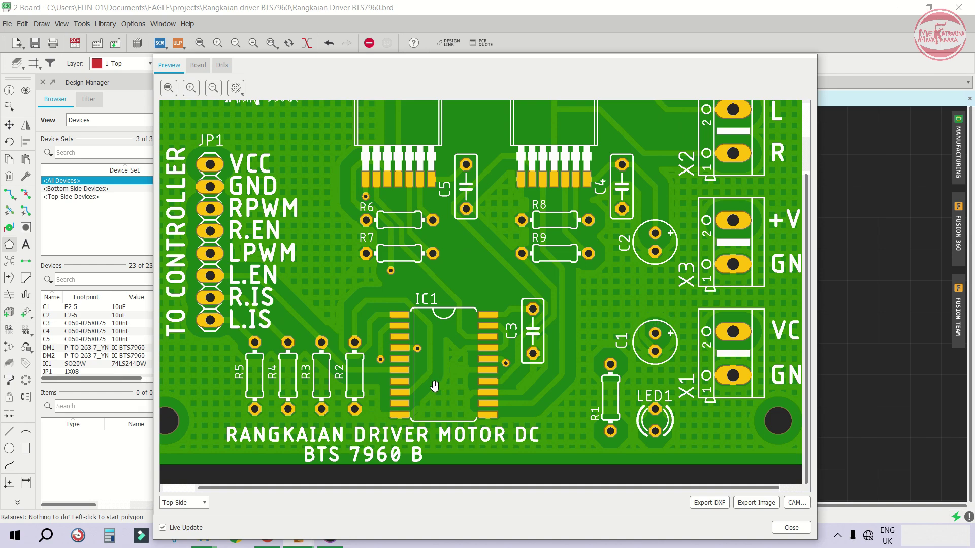
# Switch the manufacturing preview to the bottom side, examine its hatched pour and traces, and close the preview
pyautogui.click(188, 504)
pyautogui.click(189, 523)
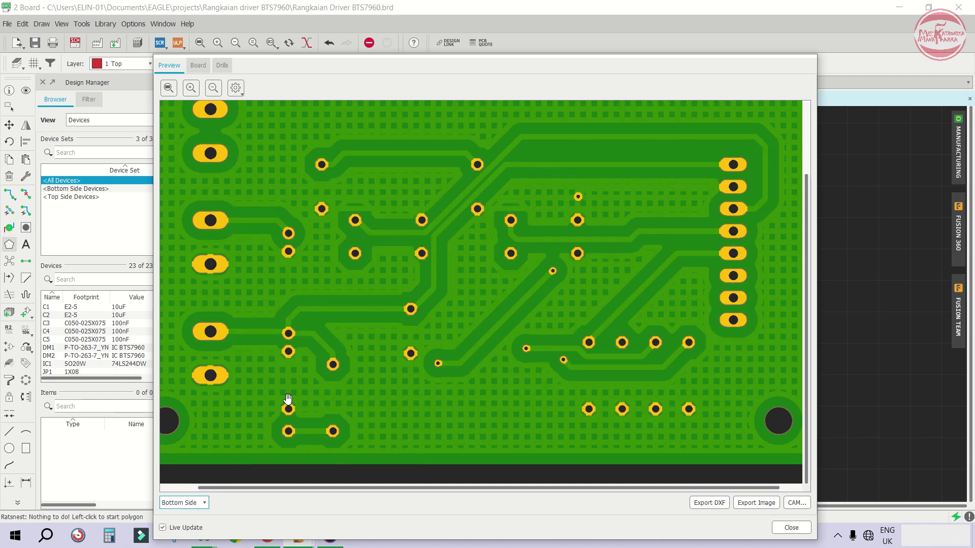
pyautogui.scroll(-3, 424, 332)
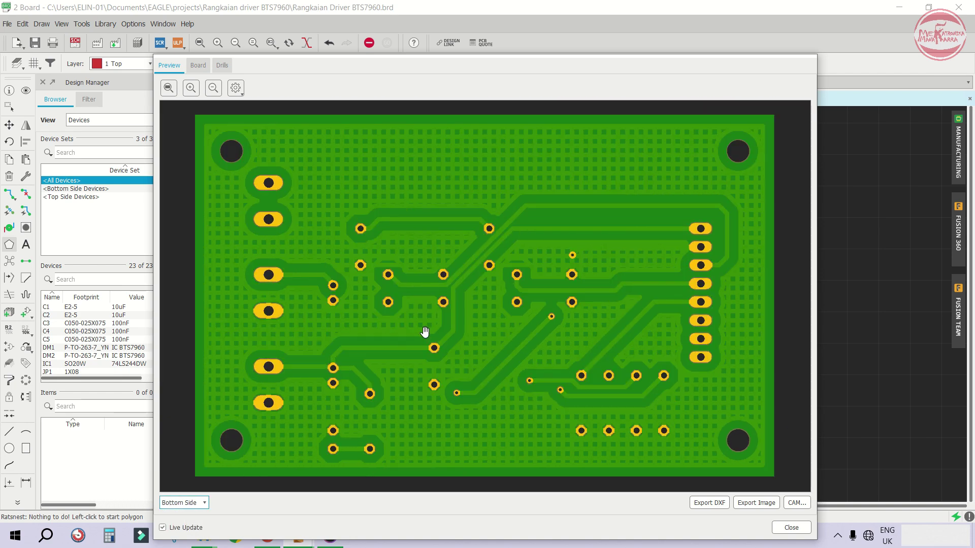
pyautogui.click(791, 527)
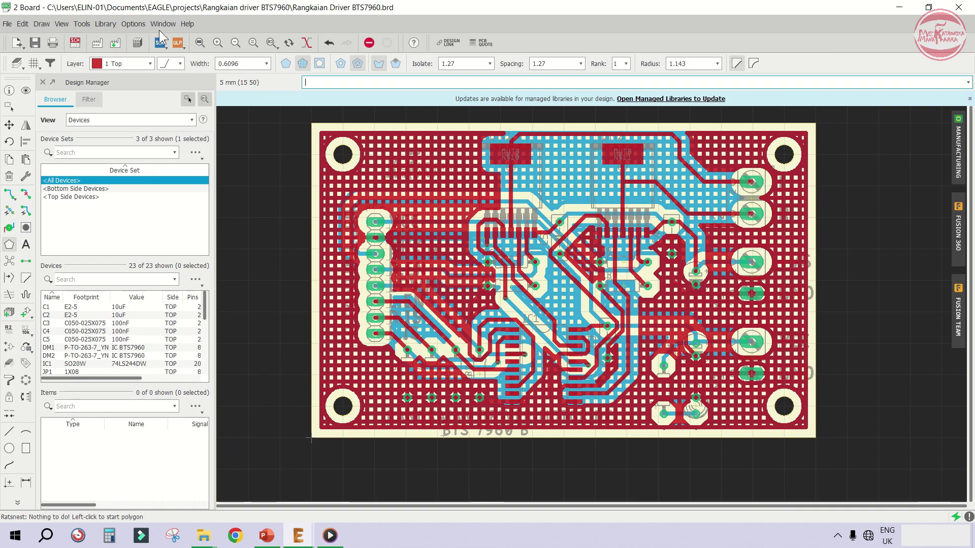
# Save the board file and fit the whole board in the view
pyautogui.click(35, 42)
pyautogui.scroll(1, 523, 253)
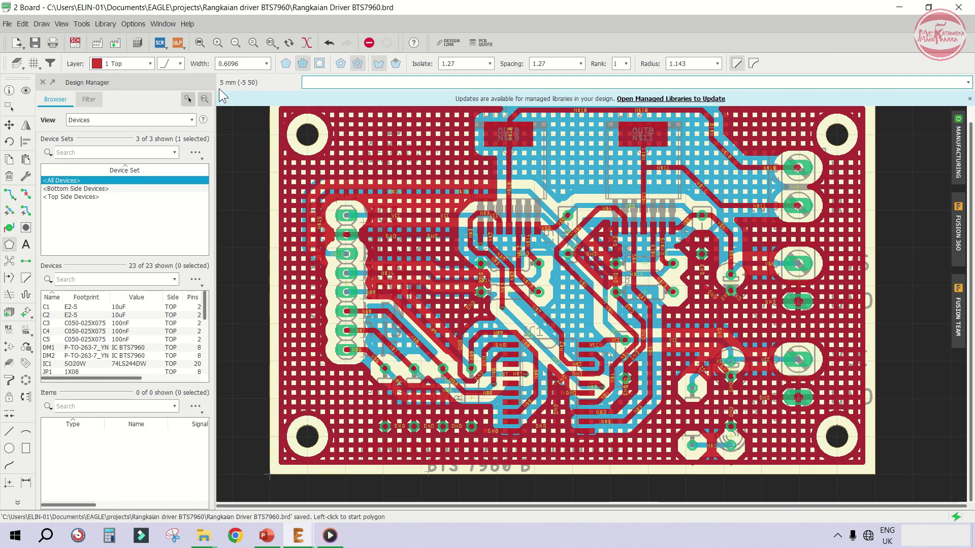
pyautogui.click(200, 43)
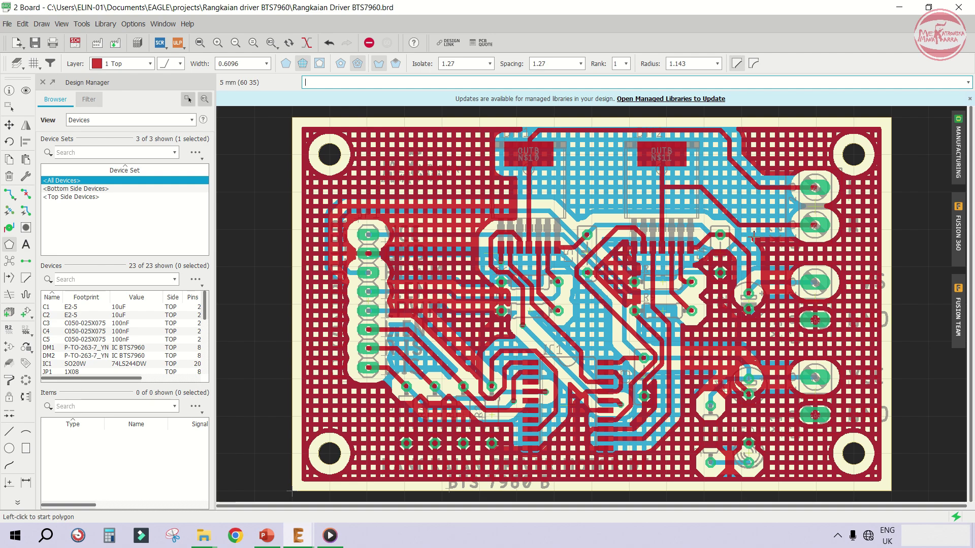
# Review the whole top side of the board once more in the manufacturing preview, and close the preview
pyautogui.click(957, 157)
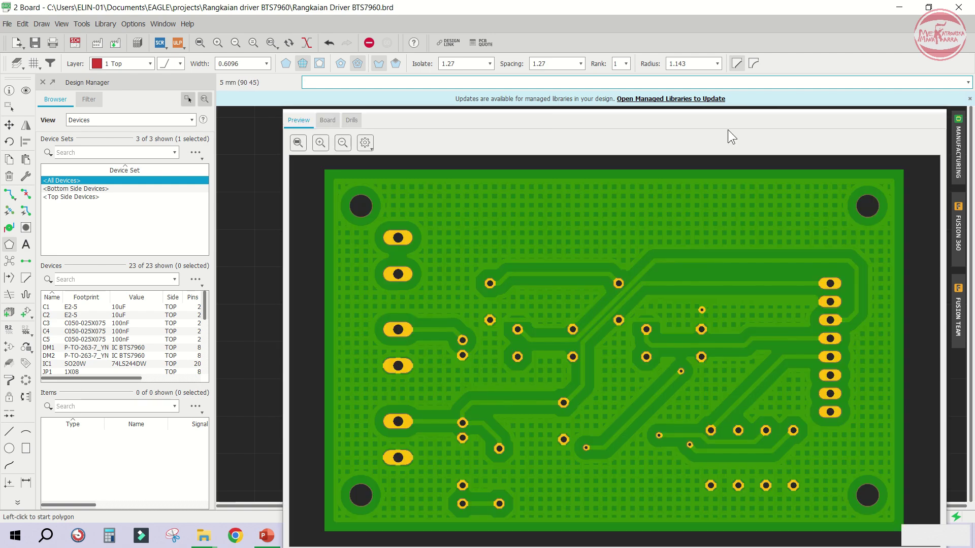
pyautogui.moveTo(685, 106); pyautogui.dragTo(652, 30)
pyautogui.click(279, 482)
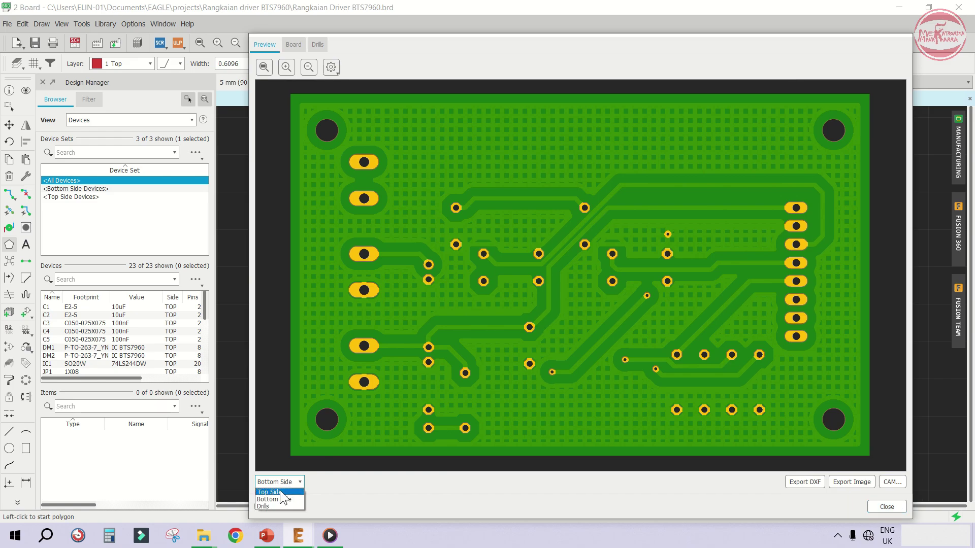
pyautogui.click(279, 492)
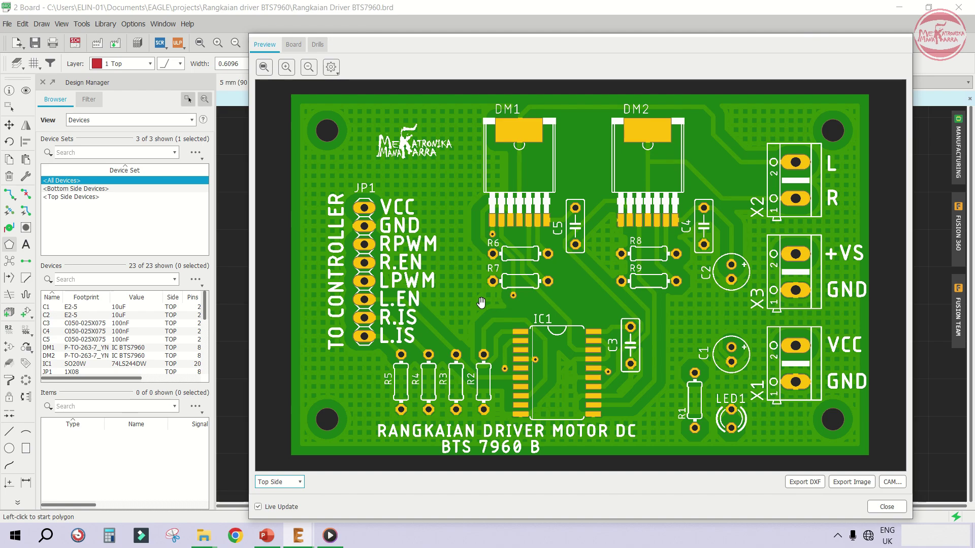
pyautogui.click(887, 507)
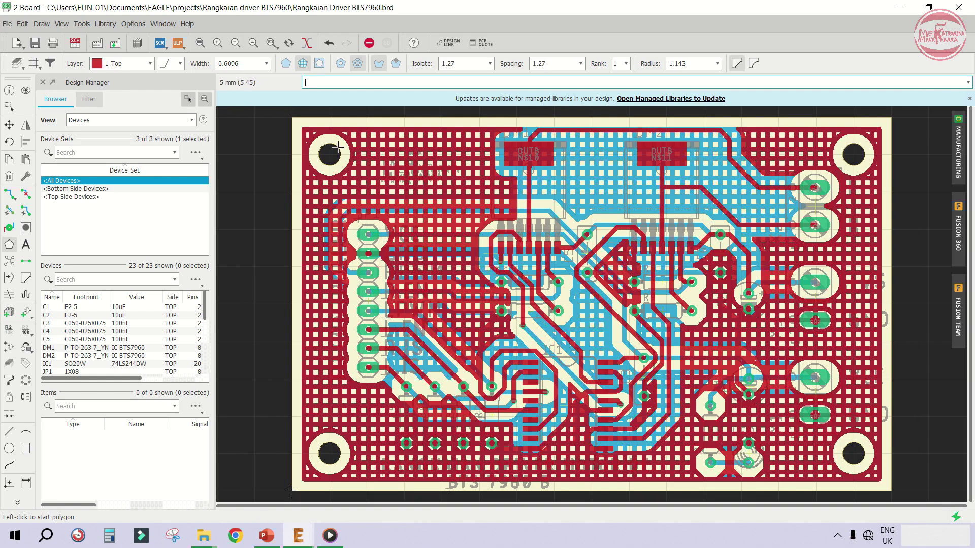
# Open the visible layers settings and apply the Preset_Top layer set
pyautogui.click(17, 63)
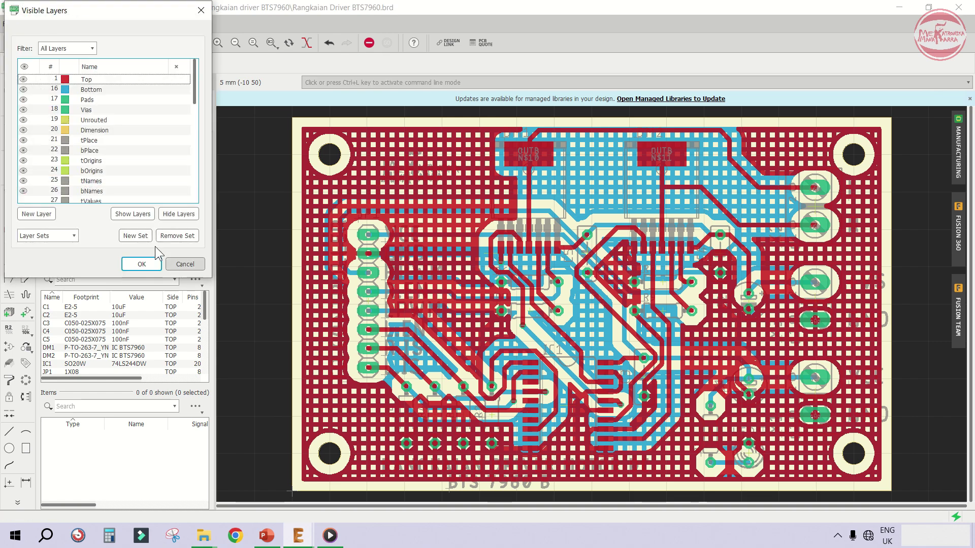
pyautogui.click(51, 236)
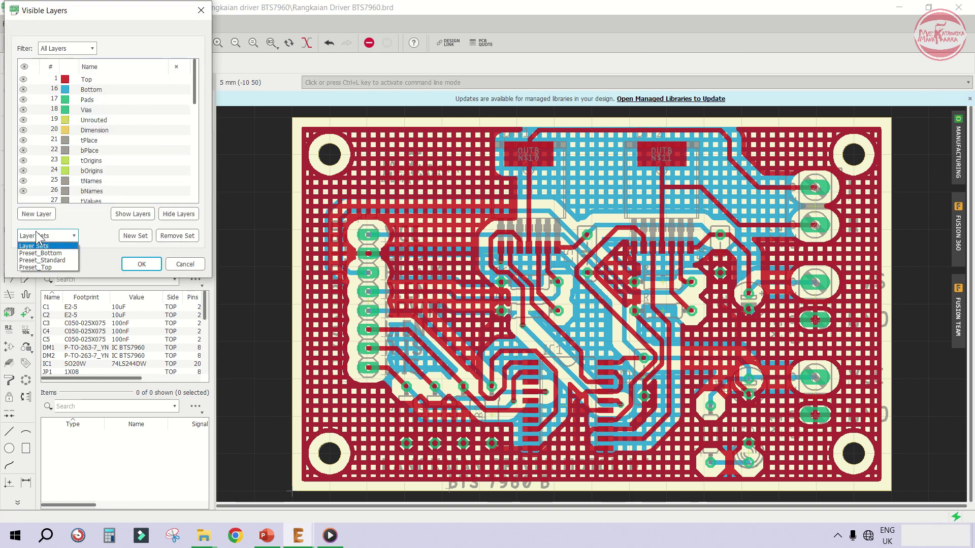
pyautogui.click(56, 269)
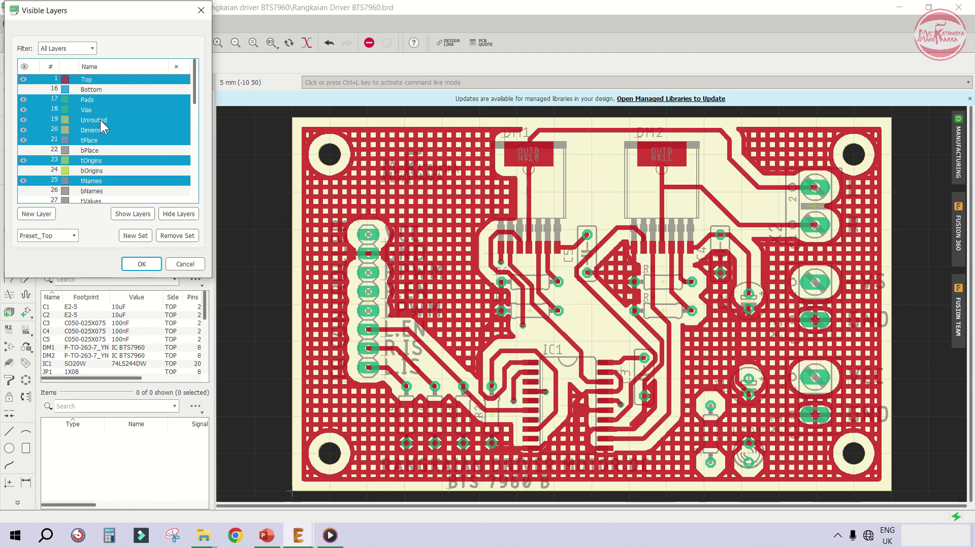
# Hide all layers selected by the top preset so that no board layer remains displayed
pyautogui.scroll(-2, 101, 122)
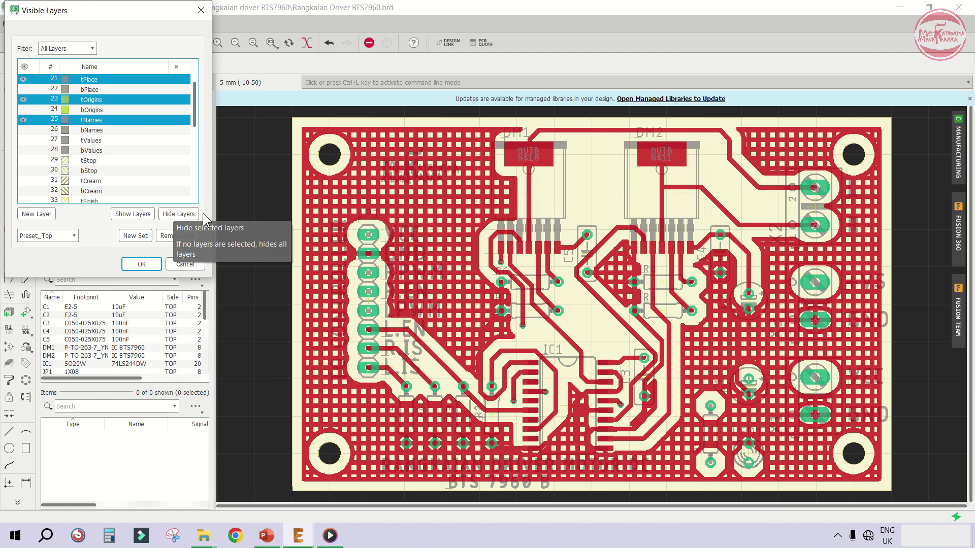
pyautogui.click(166, 213)
pyautogui.scroll(2, 74, 131)
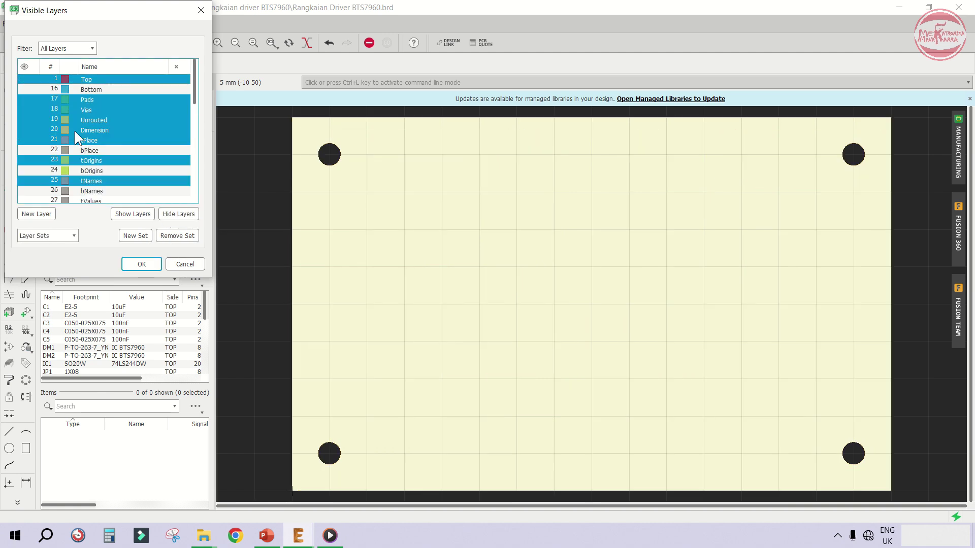
pyautogui.scroll(-6, 153, 177)
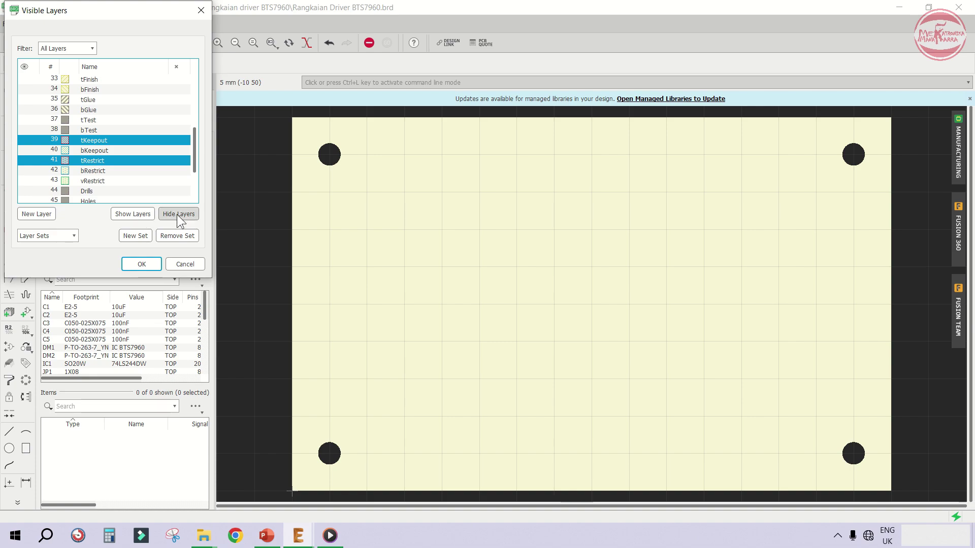
pyautogui.click(150, 214)
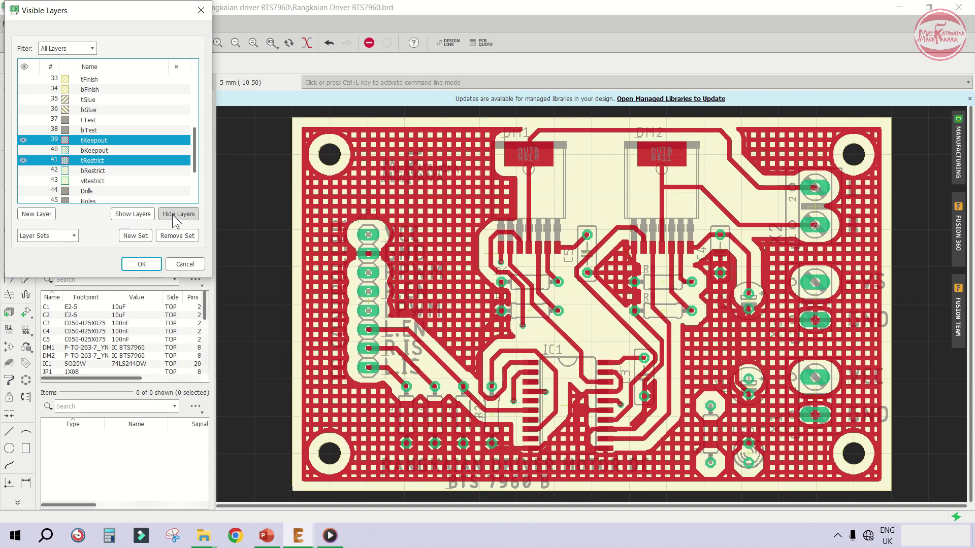
pyautogui.click(172, 215)
pyautogui.scroll(6, 128, 175)
# Turn on the visibility of the Top, Pads and Vias layers
pyautogui.click(65, 101)
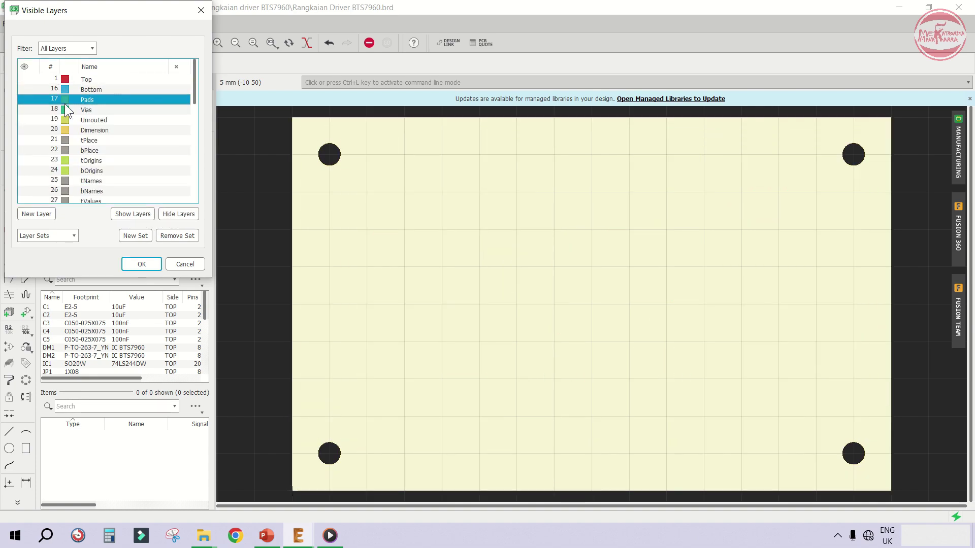
pyautogui.click(47, 78)
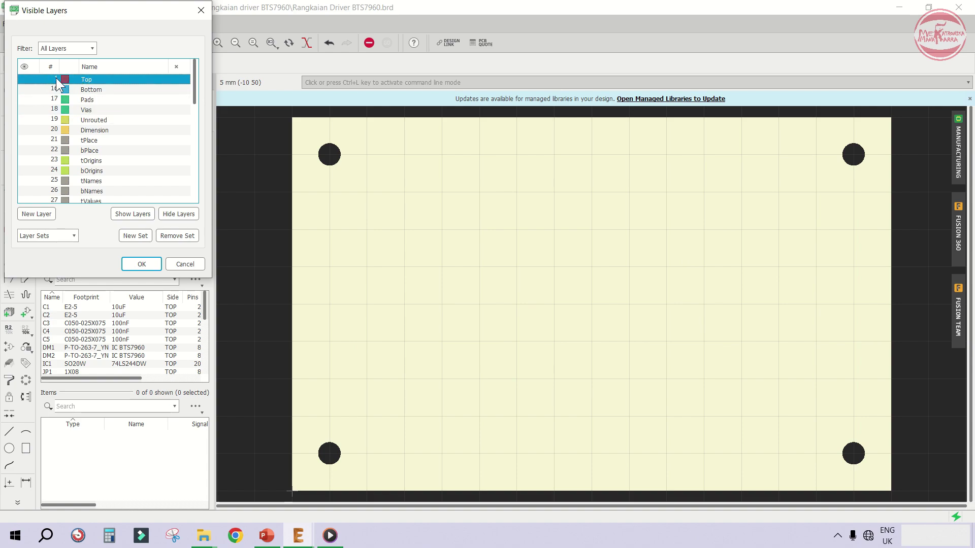
pyautogui.click(24, 79)
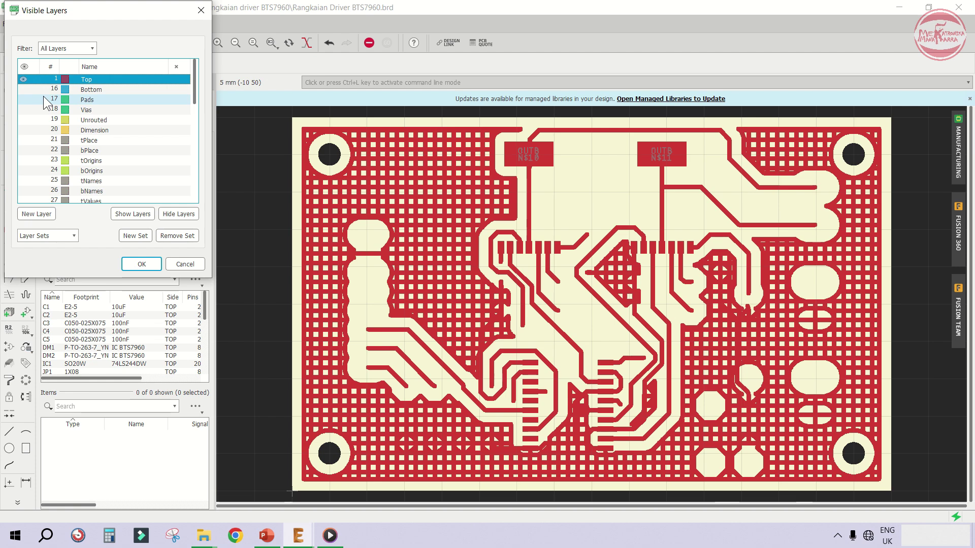
pyautogui.click(25, 99)
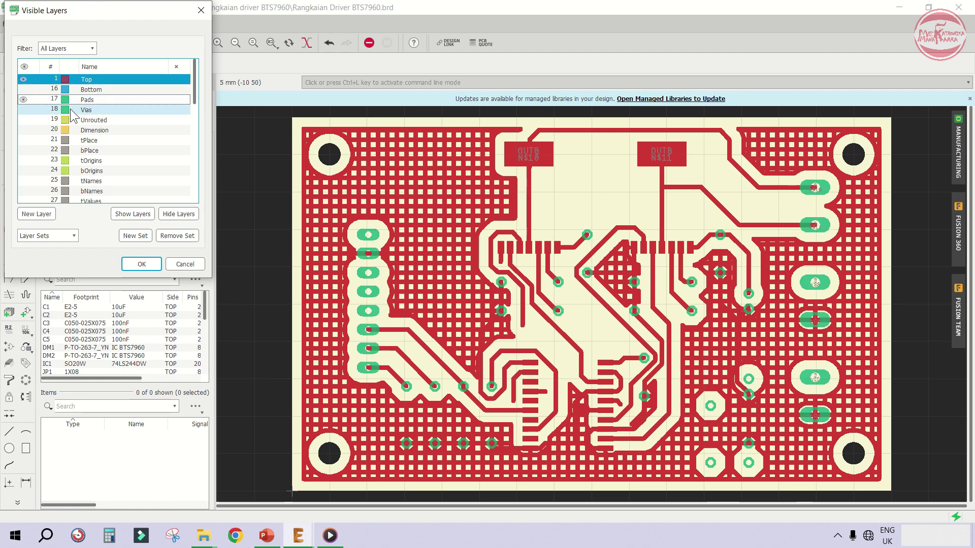
pyautogui.click(25, 109)
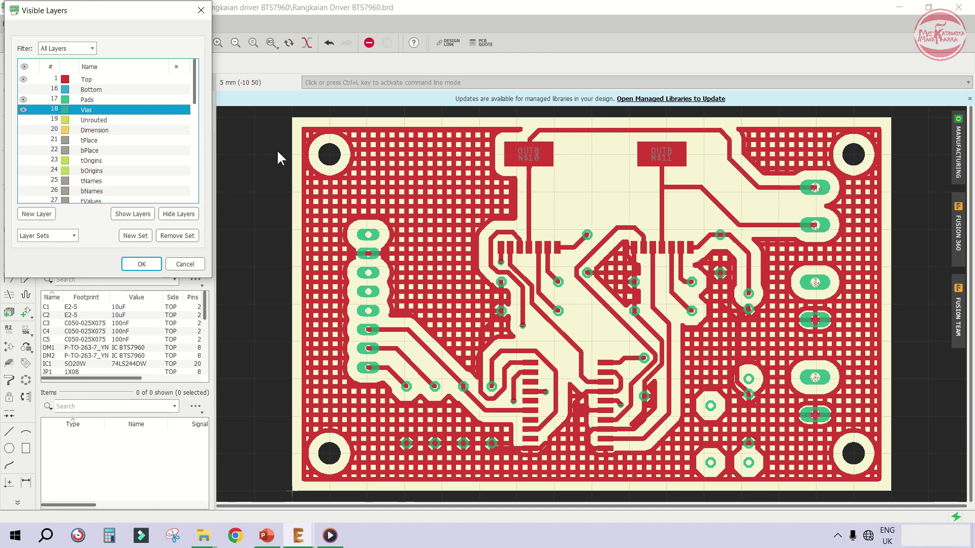
# Show the custom Toped layer as well and apply the visible layer selection
pyautogui.click(194, 171)
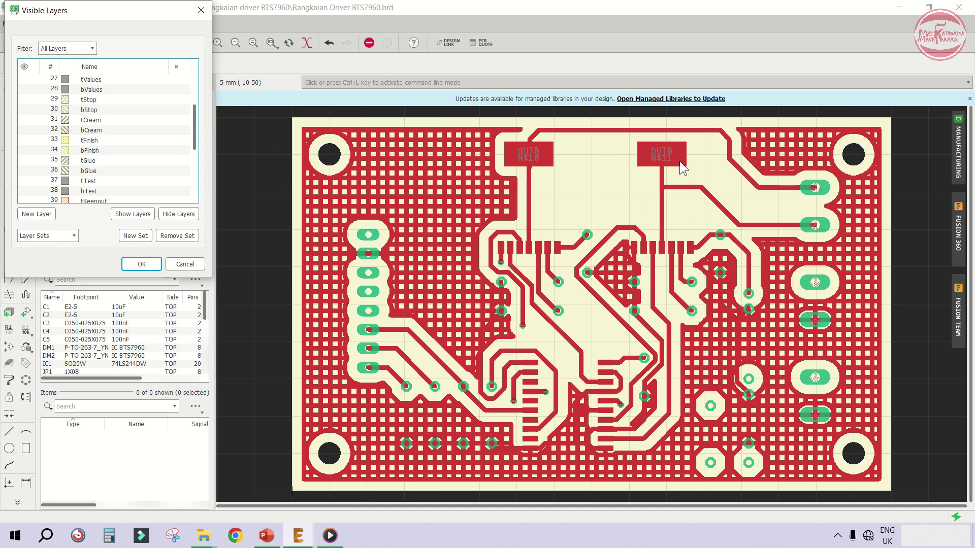
pyautogui.scroll(-5, 153, 162)
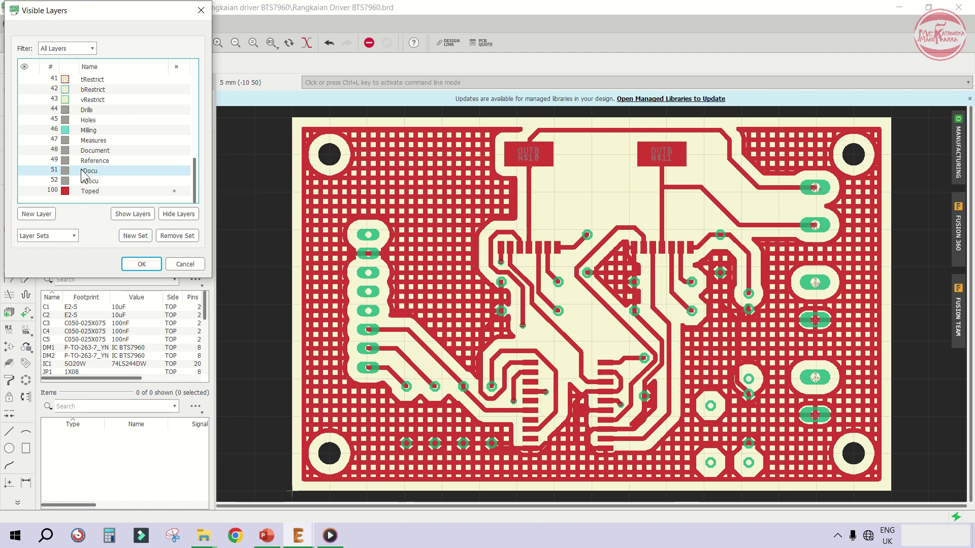
pyautogui.click(29, 190)
pyautogui.click(29, 190)
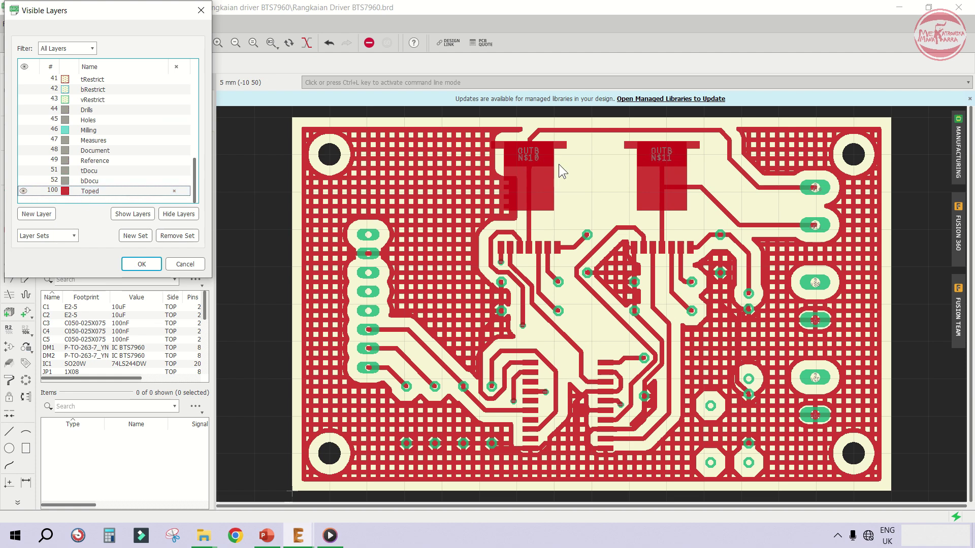
pyautogui.scroll(9, 139, 175)
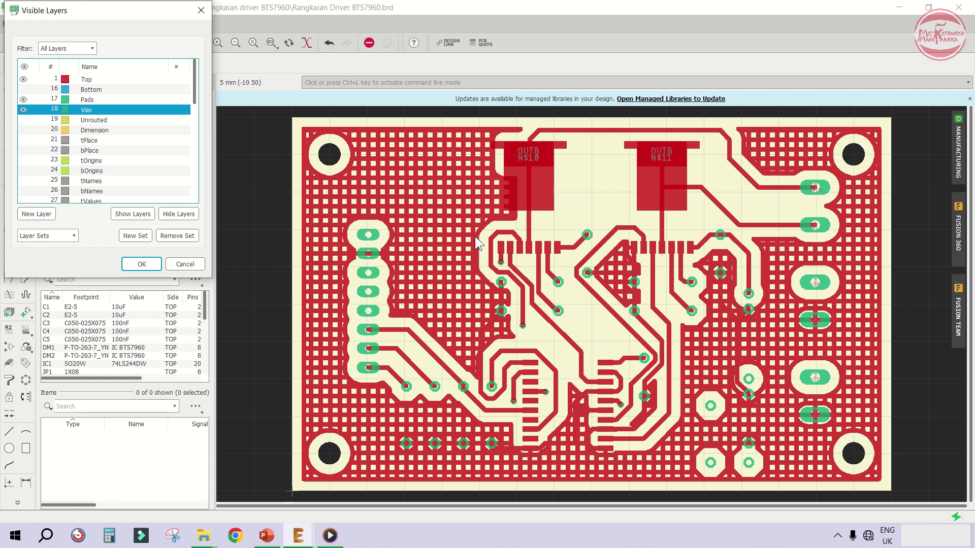
pyautogui.click(133, 265)
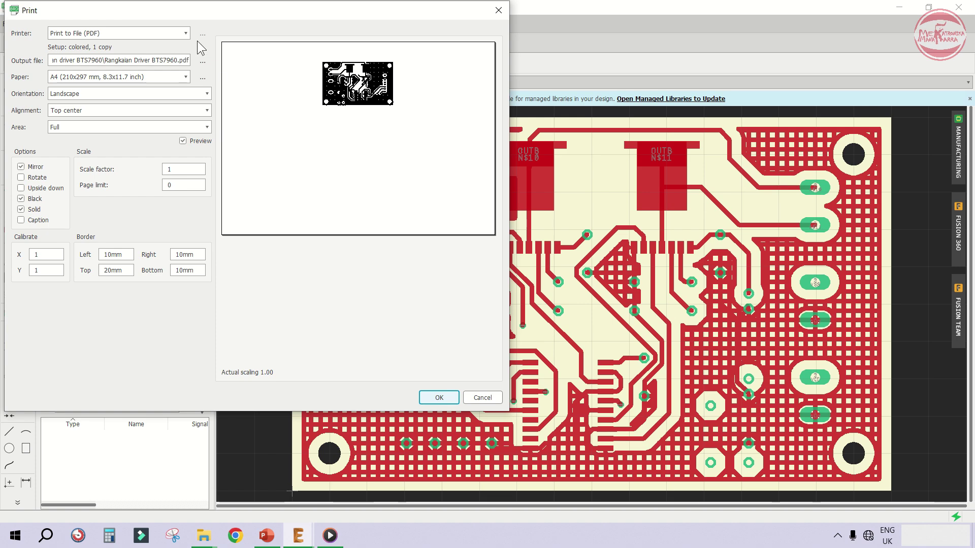
# Print the displayed top layers to the PDF file Rangkaian Driver BTS7960_top.pdf and save the board
pyautogui.click(203, 62)
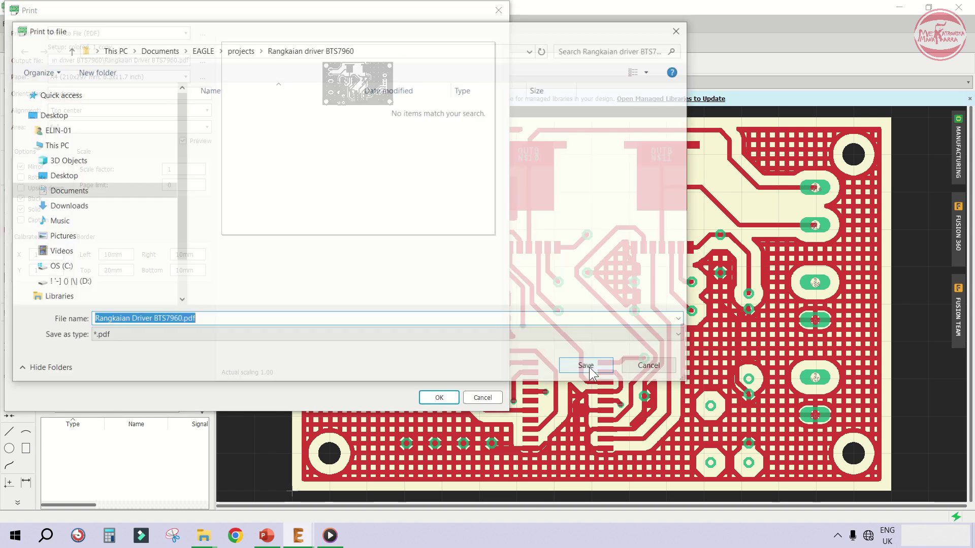
pyautogui.click(262, 320)
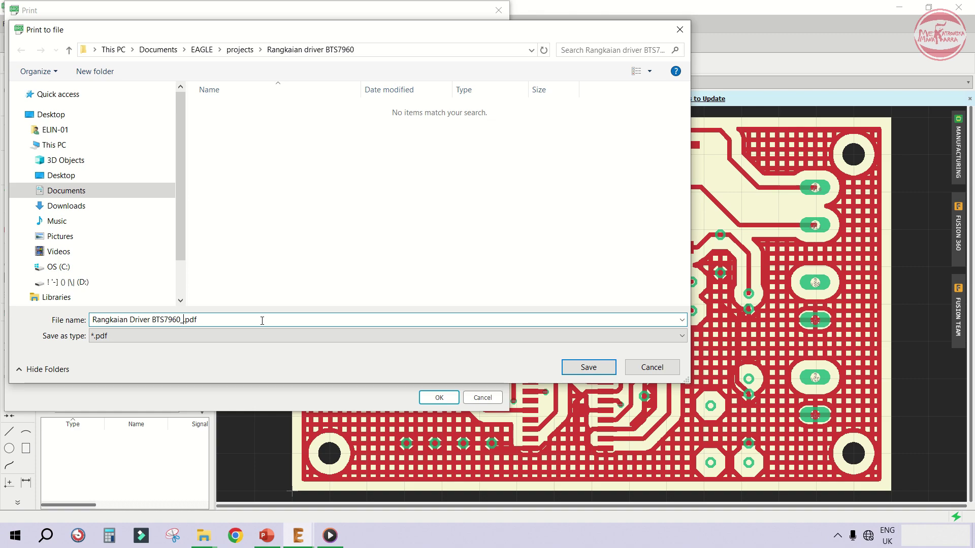
pyautogui.click(585, 368)
pyautogui.click(438, 398)
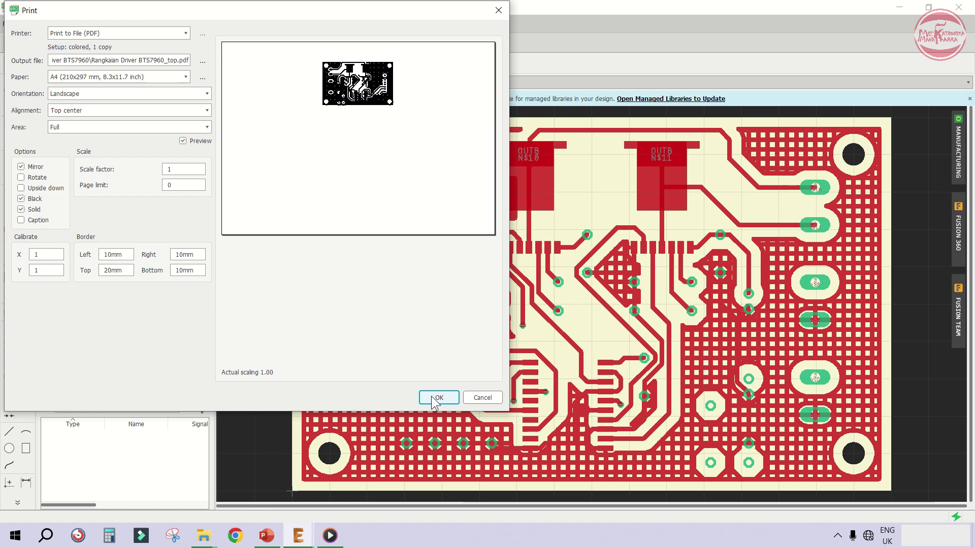
pyautogui.click(34, 44)
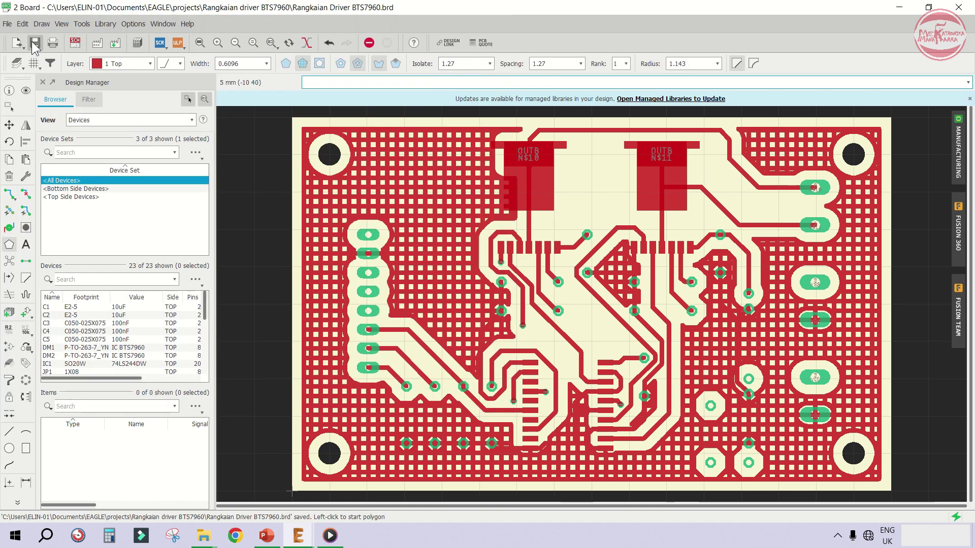
# Hide the Top and Toped layers, show the Bottom layer alongside Pads and Vias, and apply the selection
pyautogui.click(17, 64)
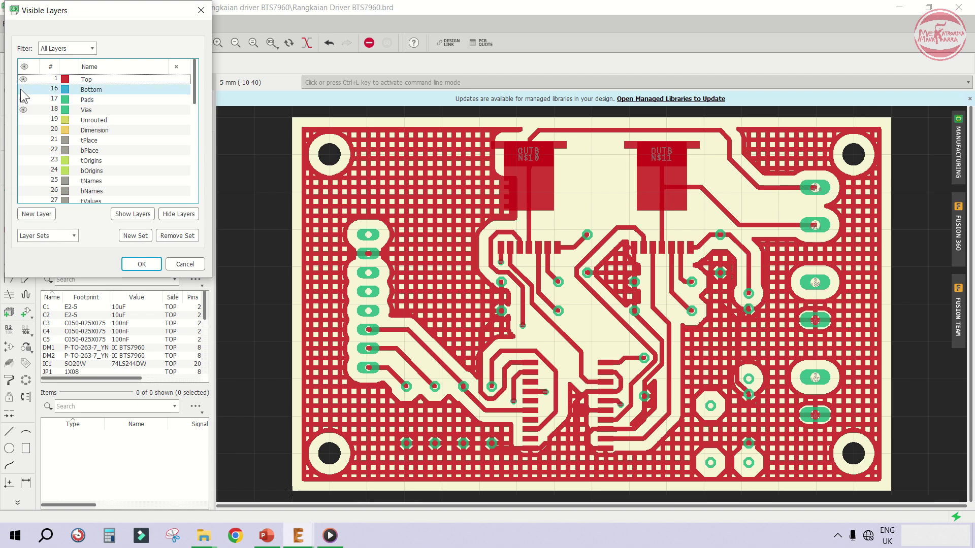
pyautogui.click(23, 80)
pyautogui.scroll(-10, 32, 121)
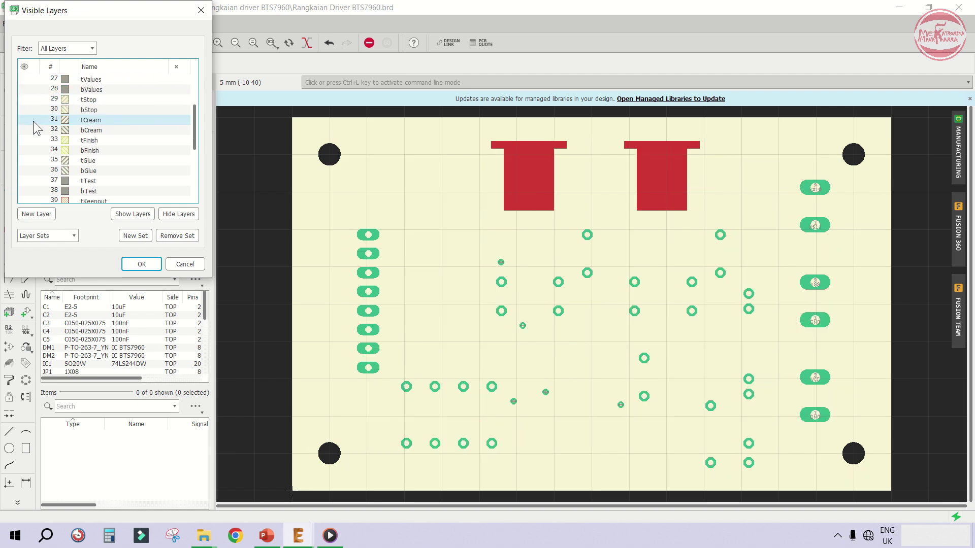
pyautogui.click(23, 190)
pyautogui.scroll(10, 33, 152)
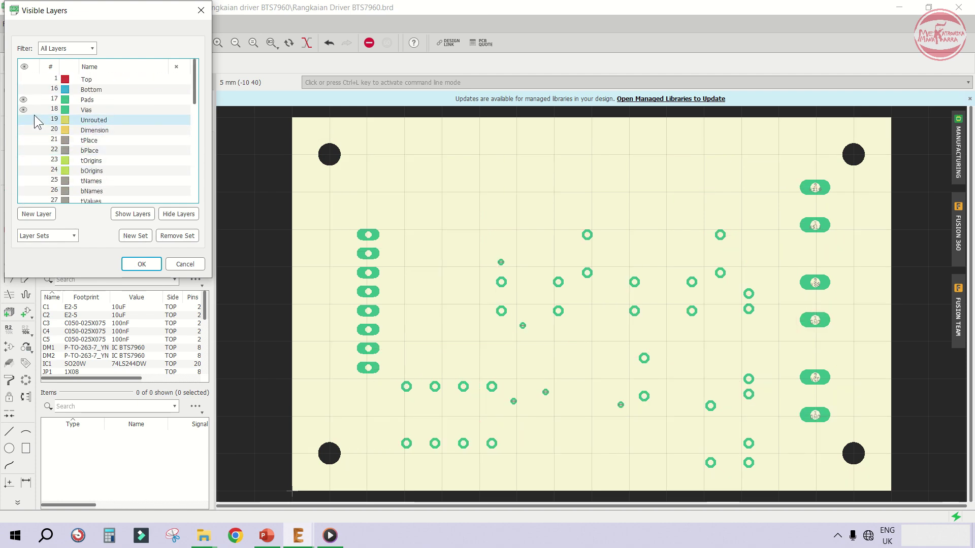
pyautogui.click(23, 89)
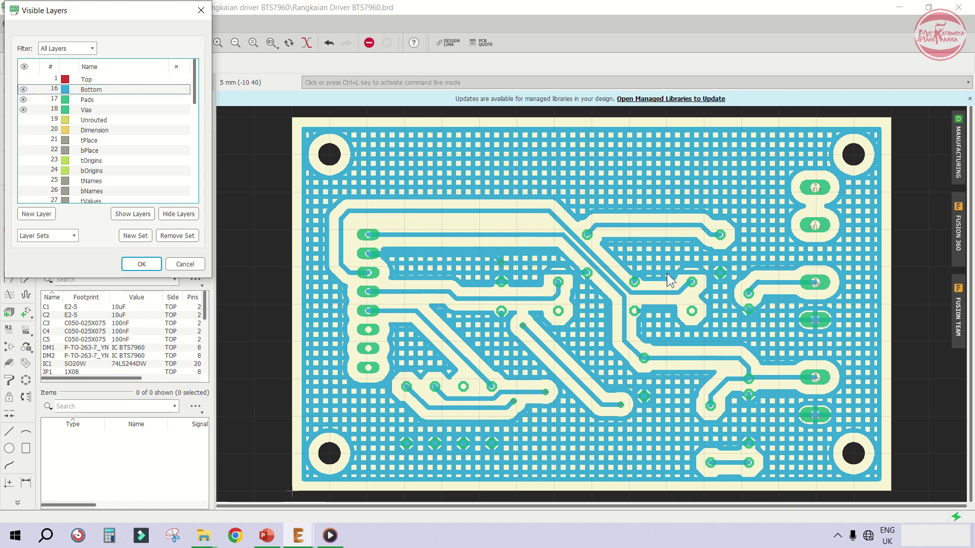
pyautogui.scroll(-6, 130, 165)
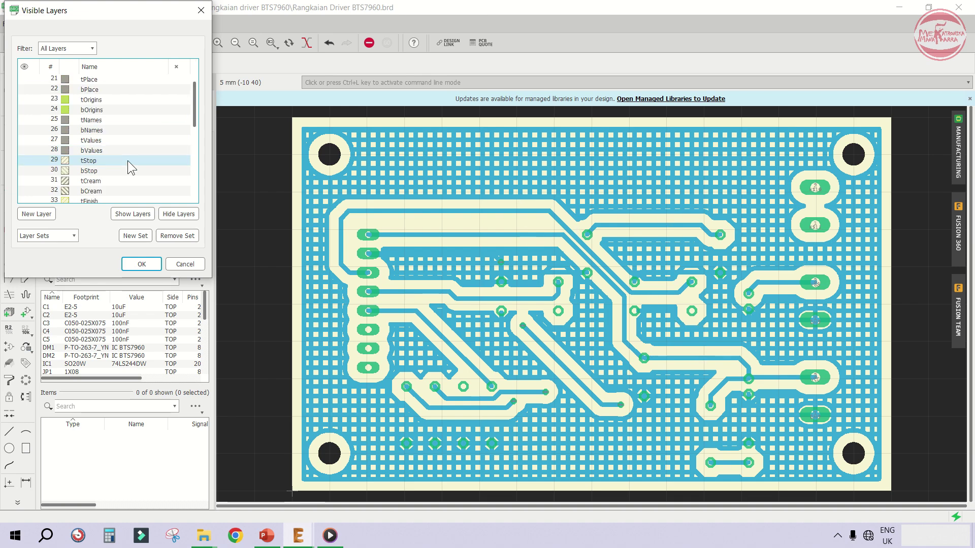
pyautogui.click(141, 264)
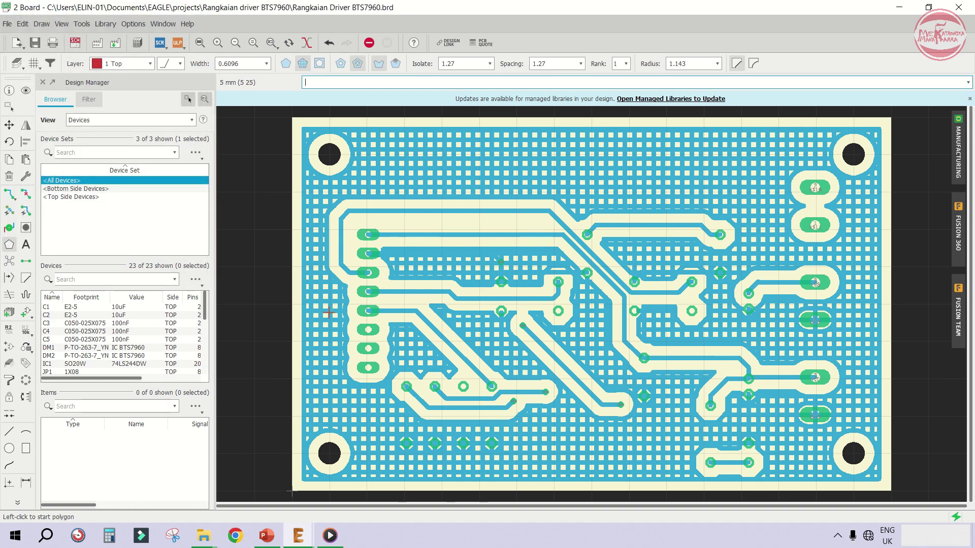
# Print the bottom copper unmirrored to the PDF file Rangkaian Driver BTS7960_BOTTOM.pdf and save the board
pyautogui.click(53, 43)
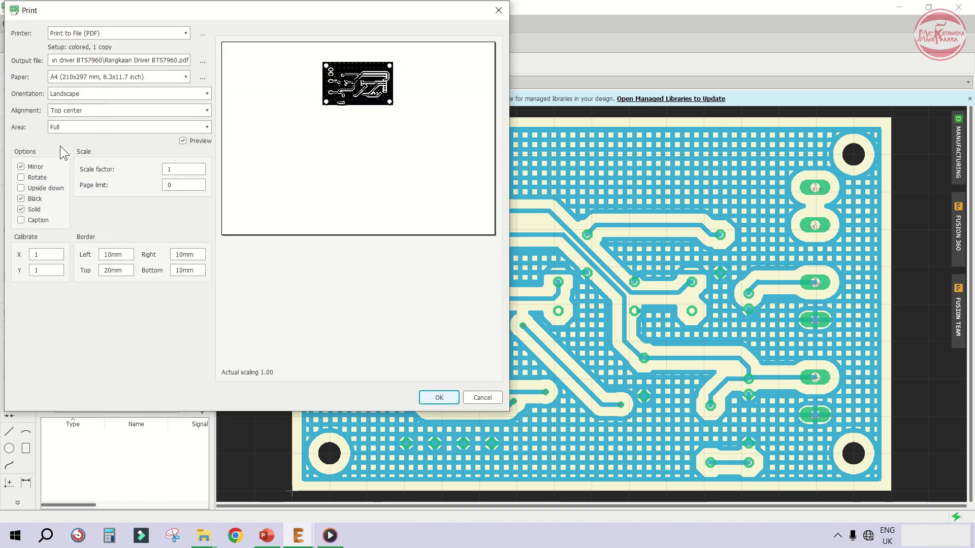
pyautogui.click(29, 167)
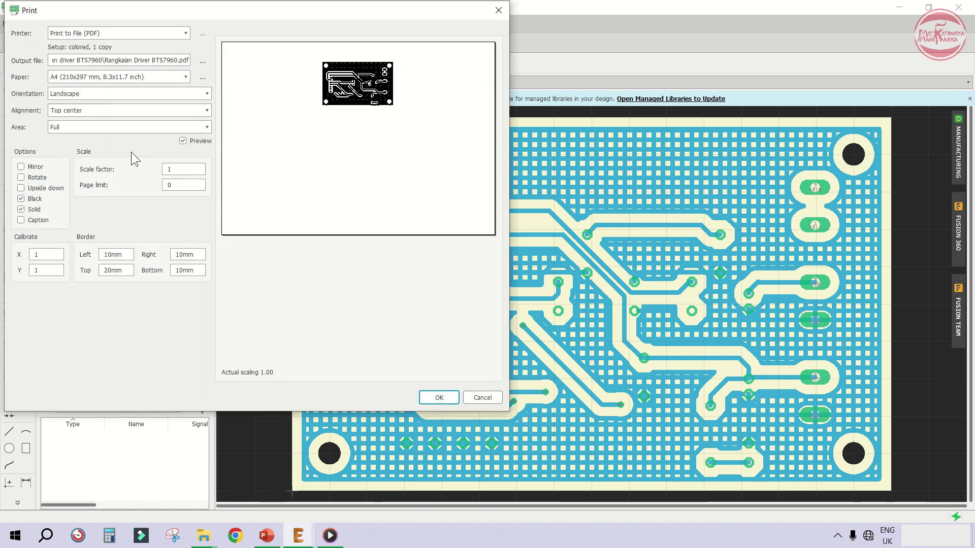
pyautogui.click(206, 66)
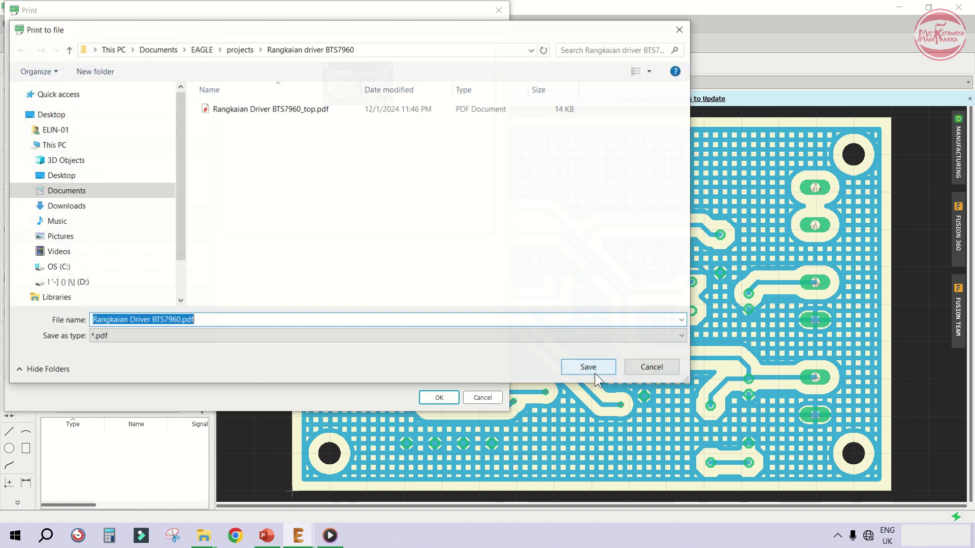
pyautogui.click(182, 319)
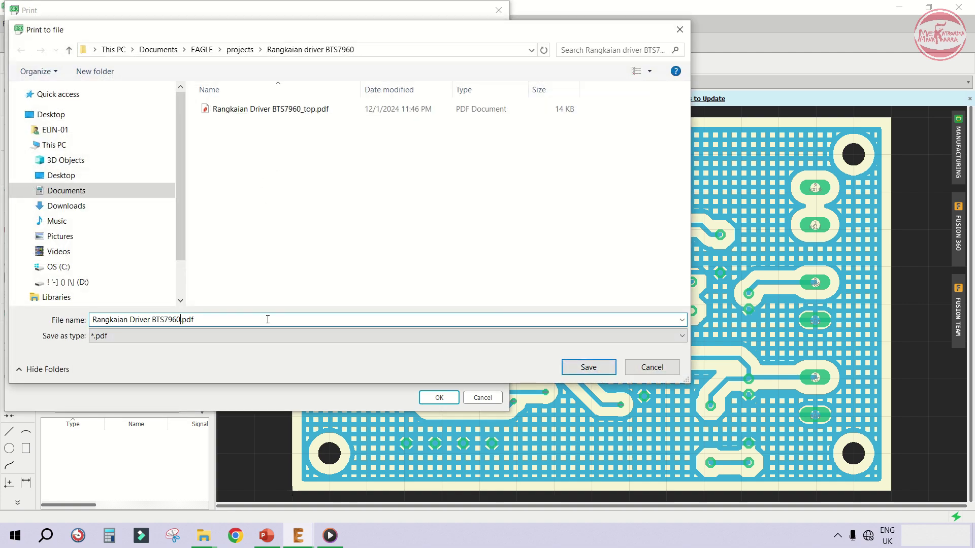
pyautogui.write('_')
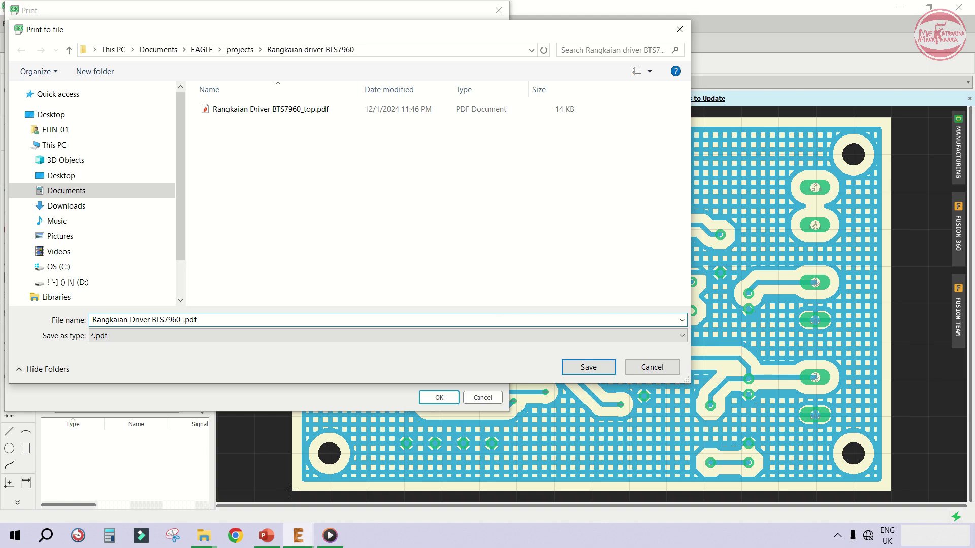
pyautogui.write('BOTTON')
pyautogui.press('BackSpace')
pyautogui.write('M')
pyautogui.press('Return')
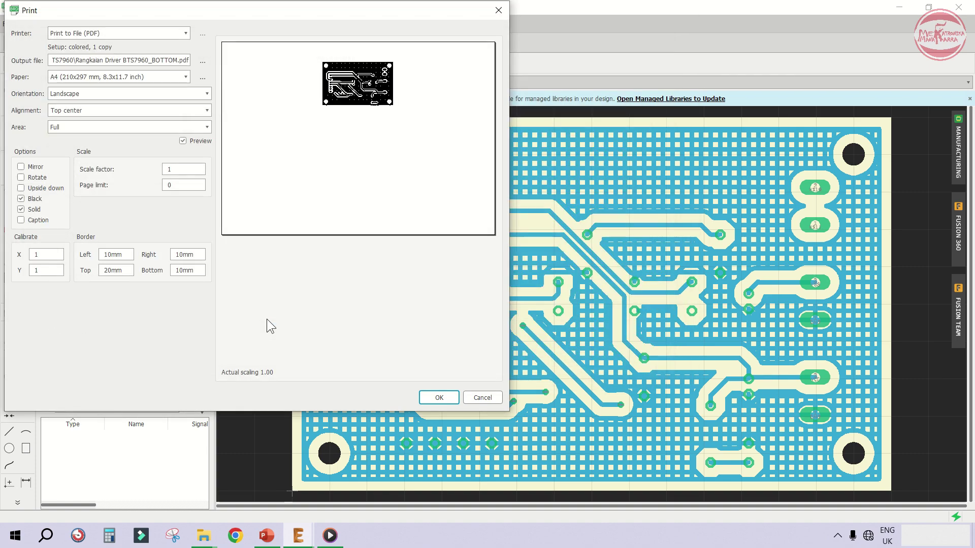
pyautogui.click(439, 398)
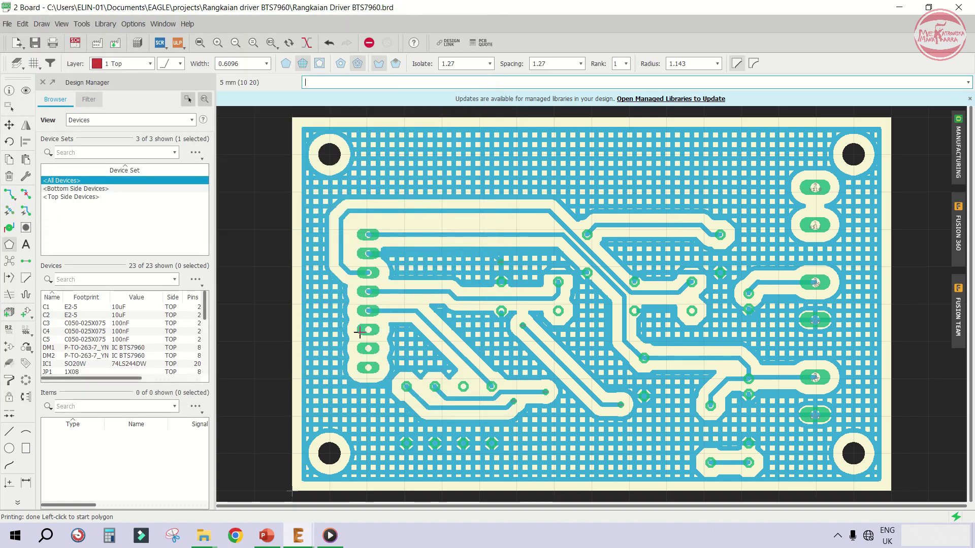
pyautogui.click(37, 46)
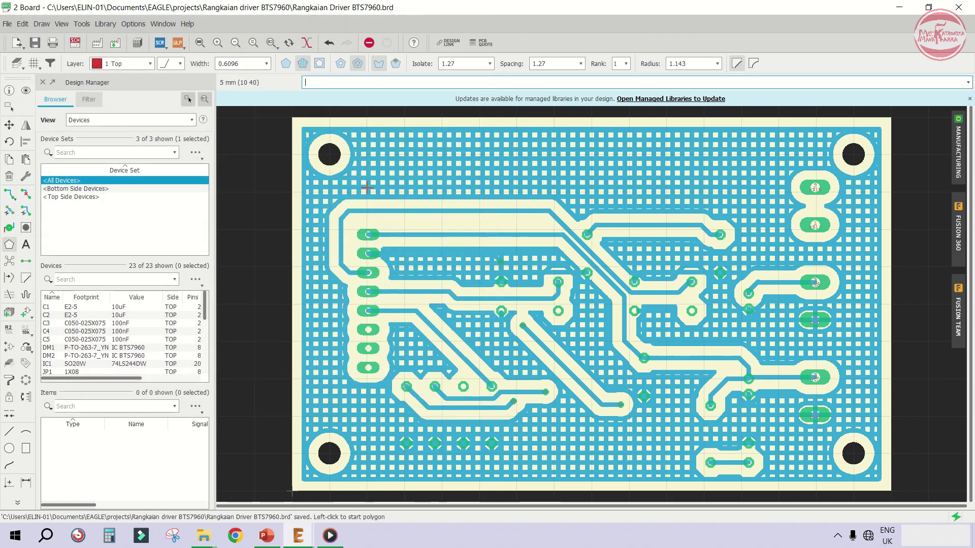
# Hide the Bottom layer, show tPlace, tNames and tValues alongside Pads and Vias, and apply the selection
pyautogui.click(17, 63)
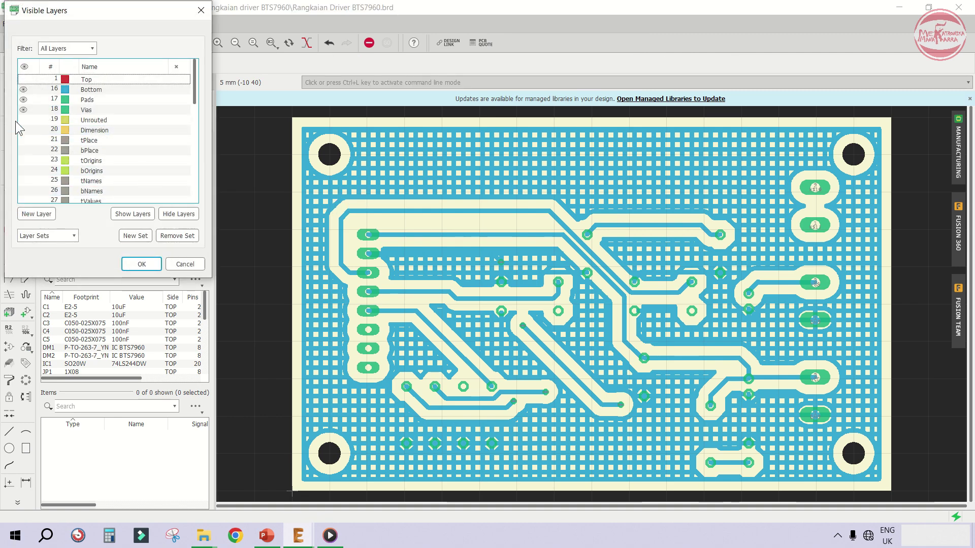
pyautogui.click(24, 90)
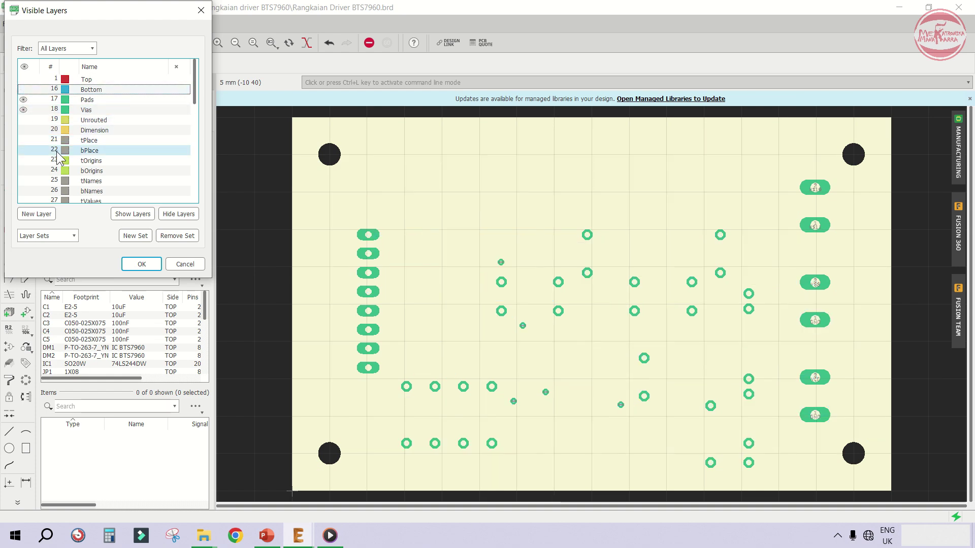
pyautogui.click(32, 141)
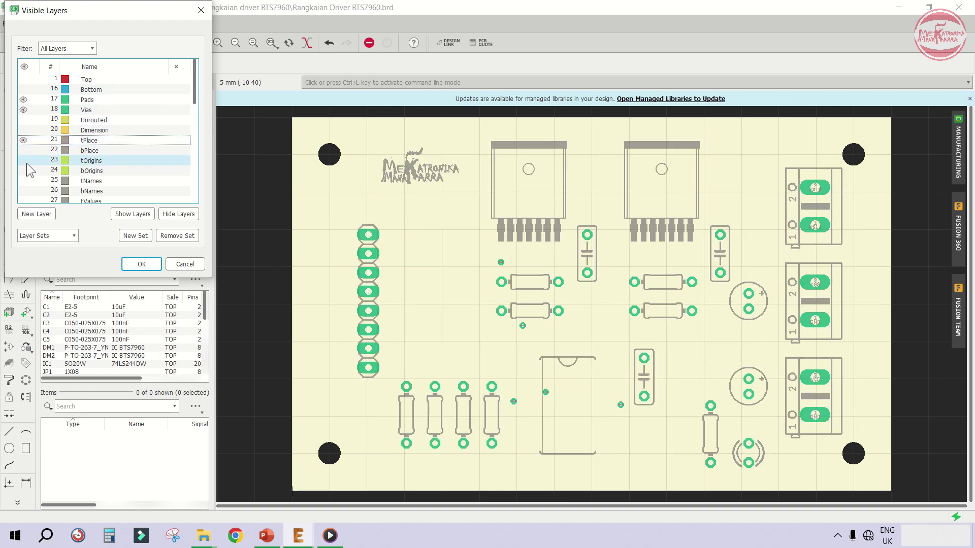
pyautogui.click(24, 181)
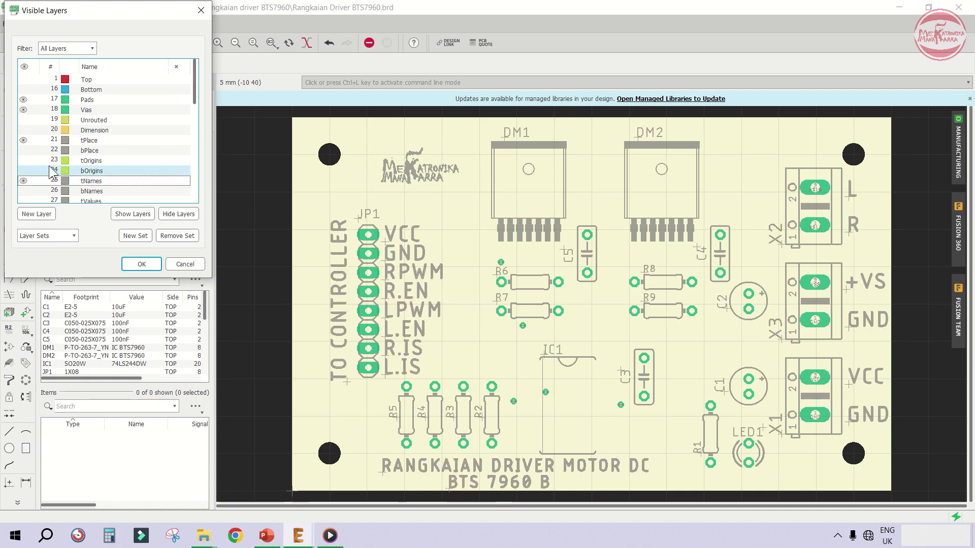
pyautogui.scroll(-2, 36, 172)
pyautogui.click(23, 144)
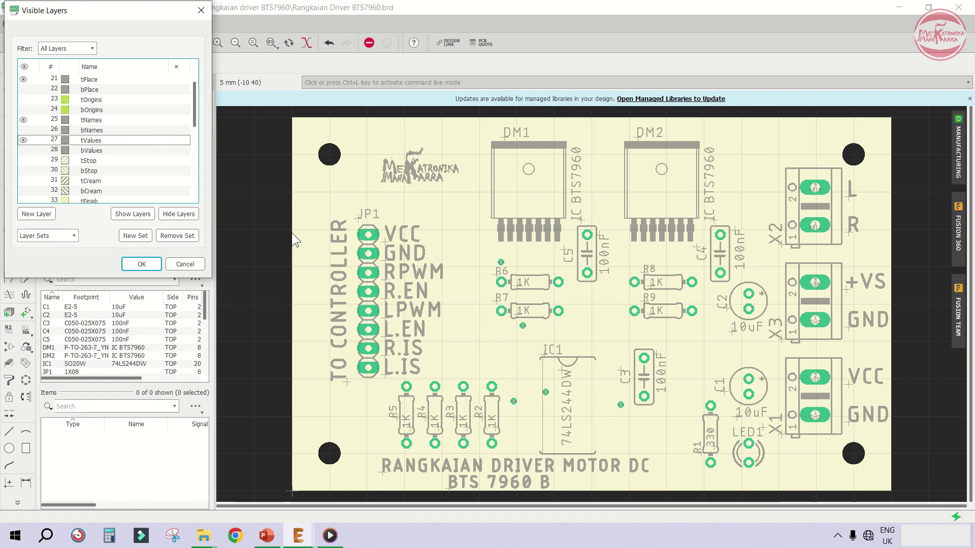
pyautogui.click(141, 265)
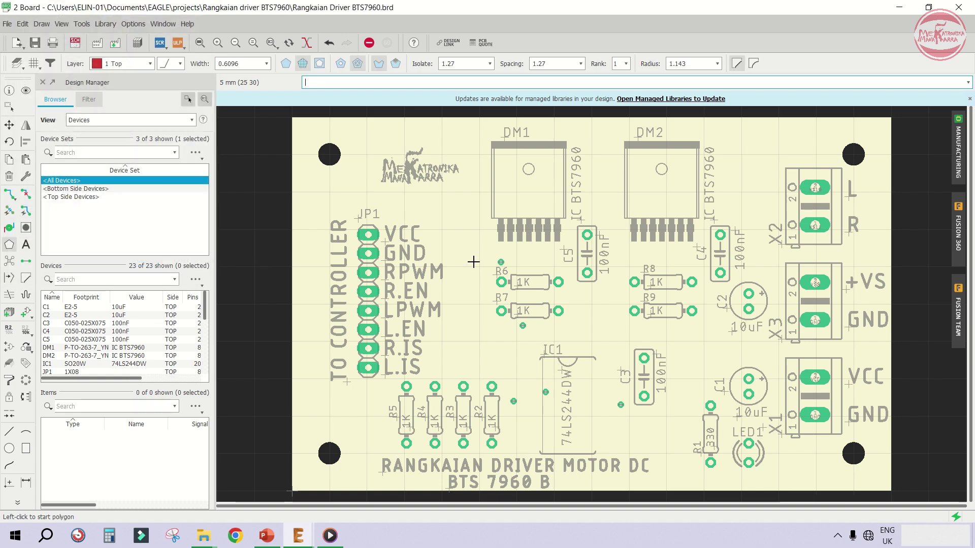
# Check the print preview of the component layout and close it without printing
pyautogui.click(48, 47)
pyautogui.click(482, 401)
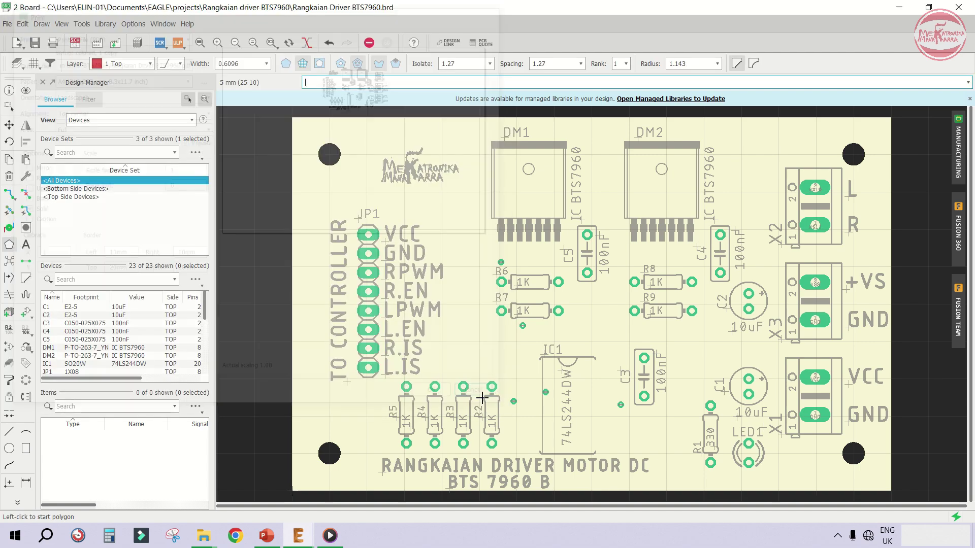
# Show the Dimension layer in addition to the component layout layers and apply the selection
pyautogui.click(20, 68)
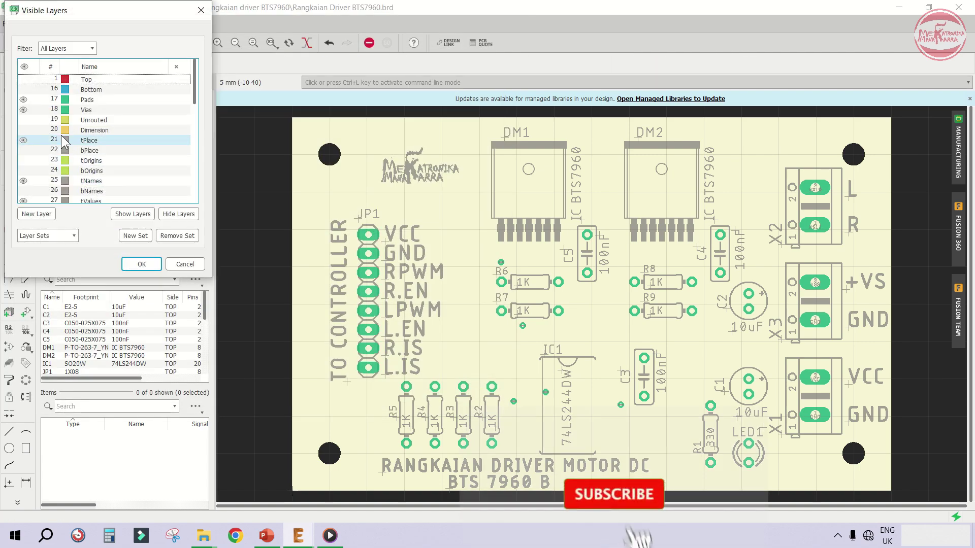
pyautogui.click(26, 129)
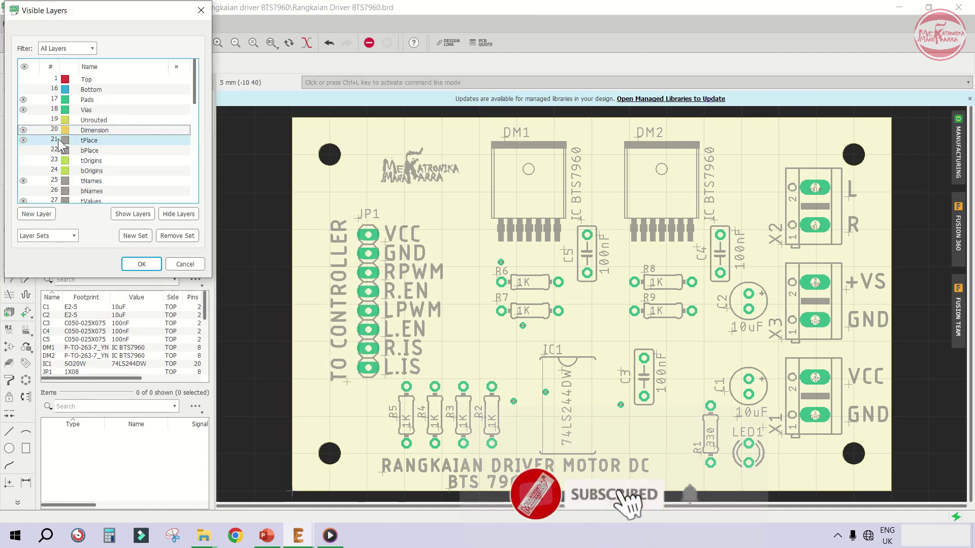
pyautogui.click(142, 264)
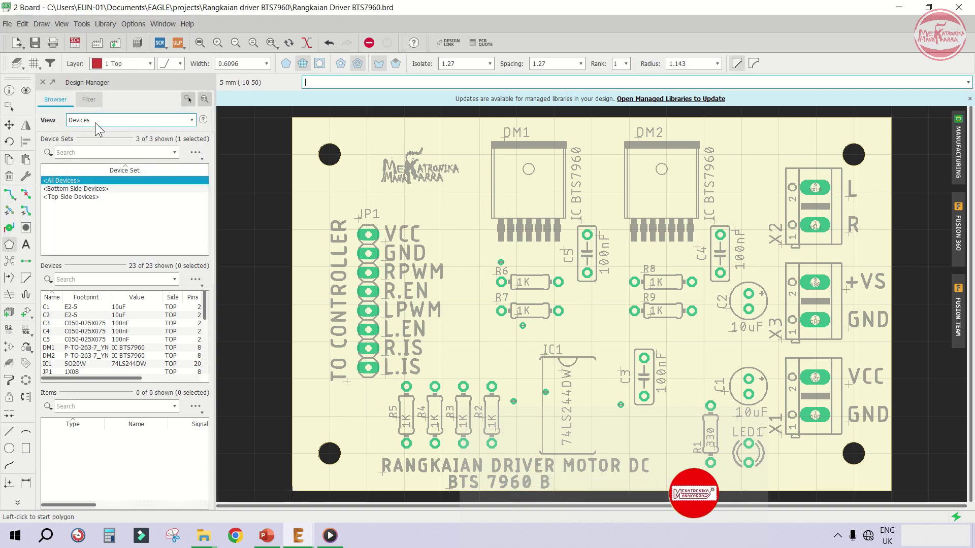
# Print the component layout mirrored to the PDF file Rangkaian Driver BTS7960_LABEL.pdf and save the board
pyautogui.click(53, 43)
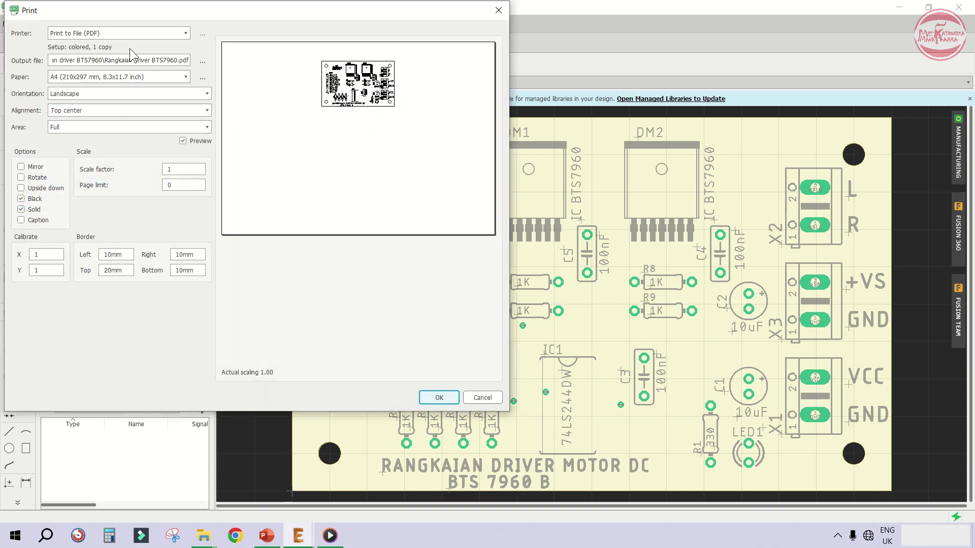
pyautogui.click(202, 62)
pyautogui.click(178, 319)
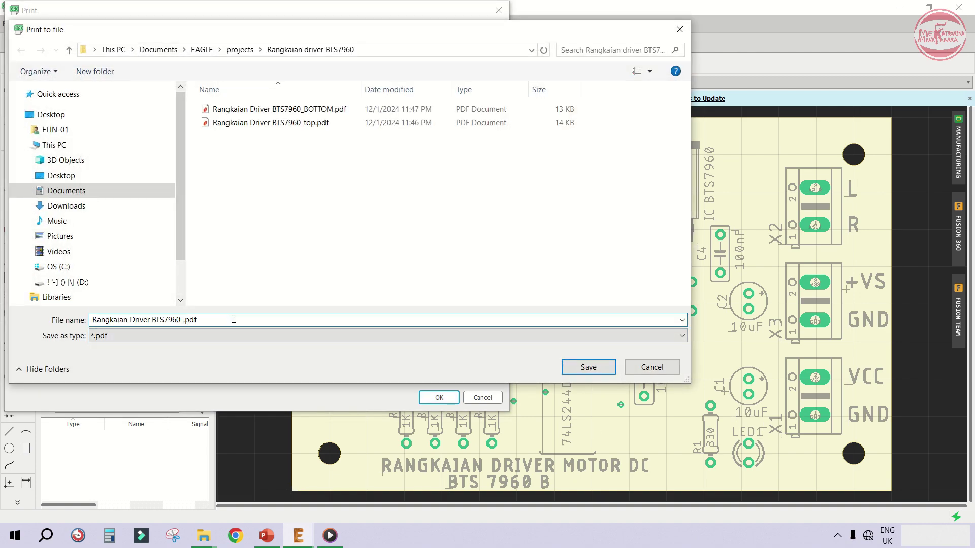
pyautogui.write('LABEL')
pyautogui.click(591, 370)
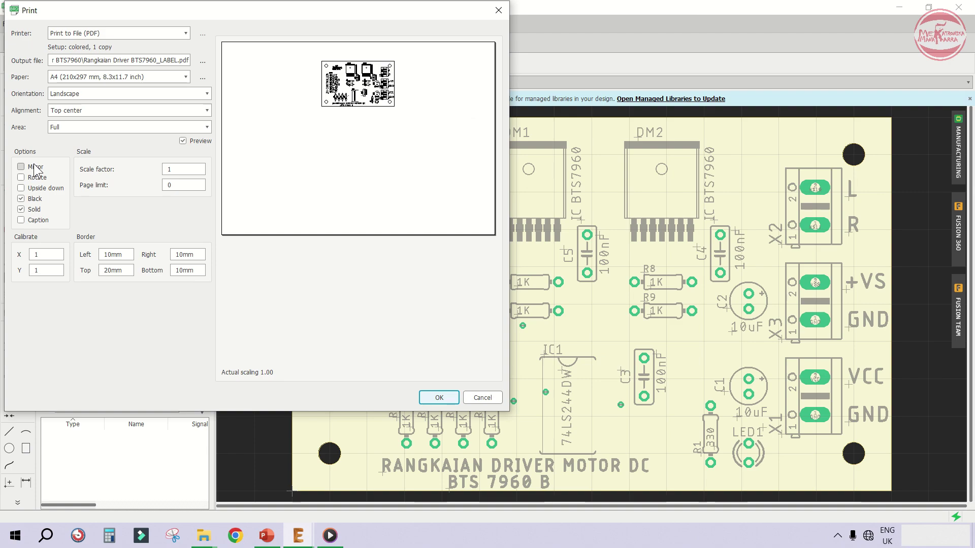
pyautogui.click(33, 165)
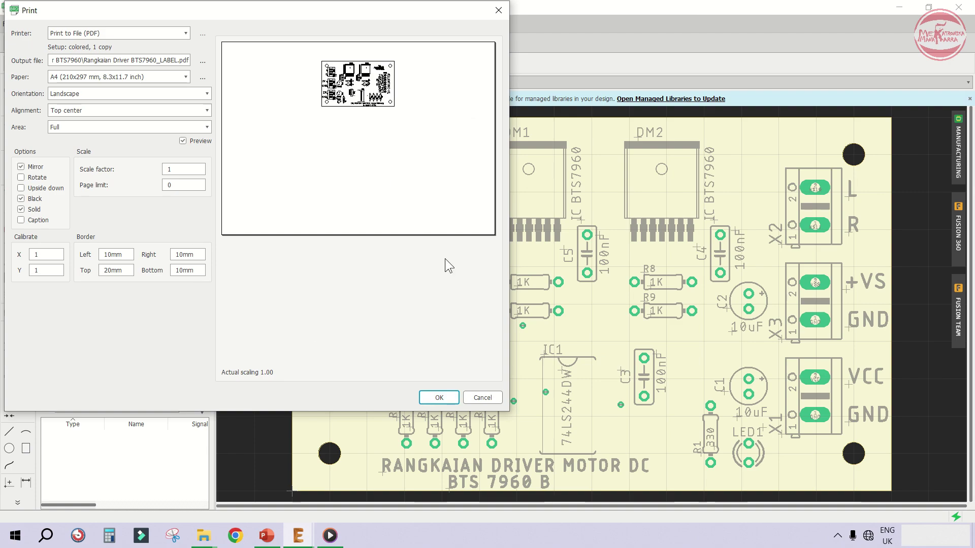
pyautogui.click(439, 398)
pyautogui.click(36, 43)
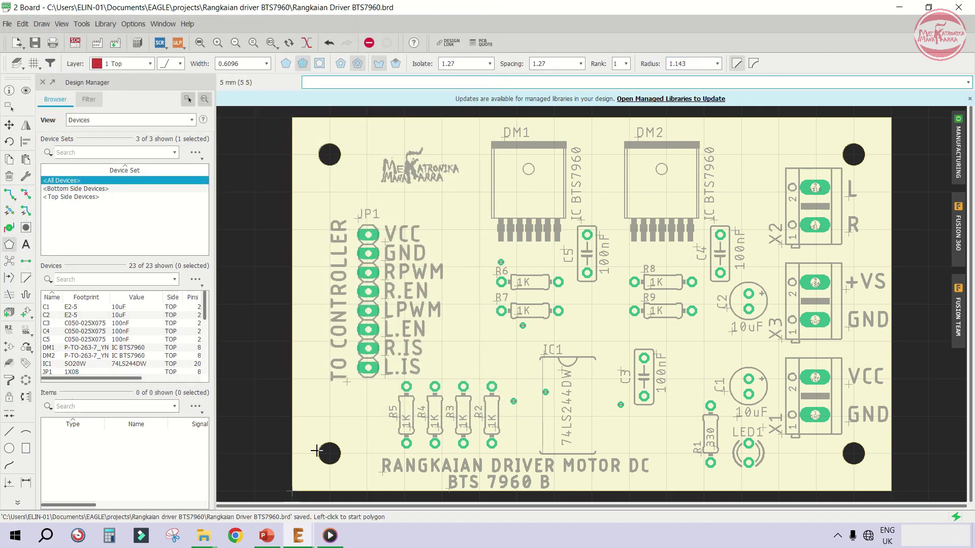
# Switch to the Rangkaian driver BTS7960 project folder, open Rangkaian Driver BTS7960_top.pdf and inspect the top copper print up close
pyautogui.click(205, 536)
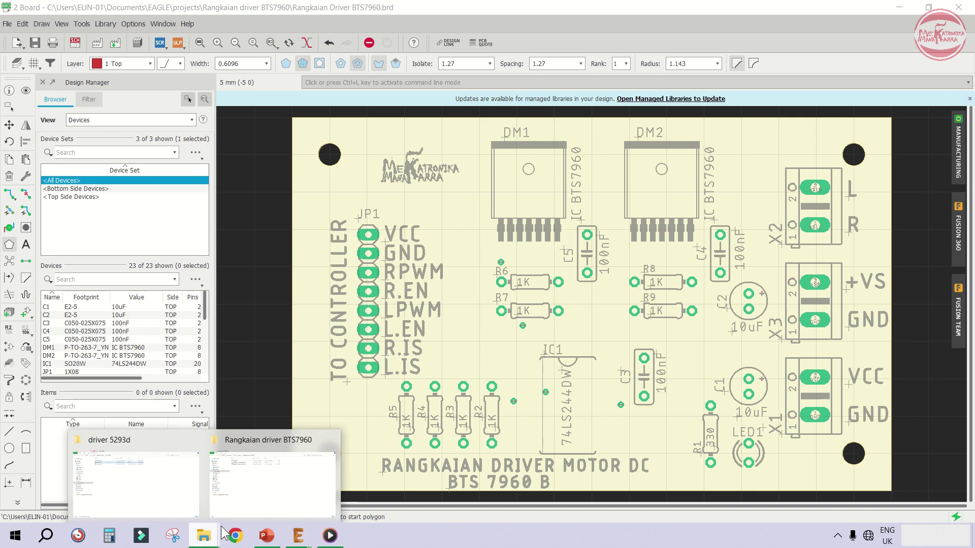
pyautogui.click(263, 489)
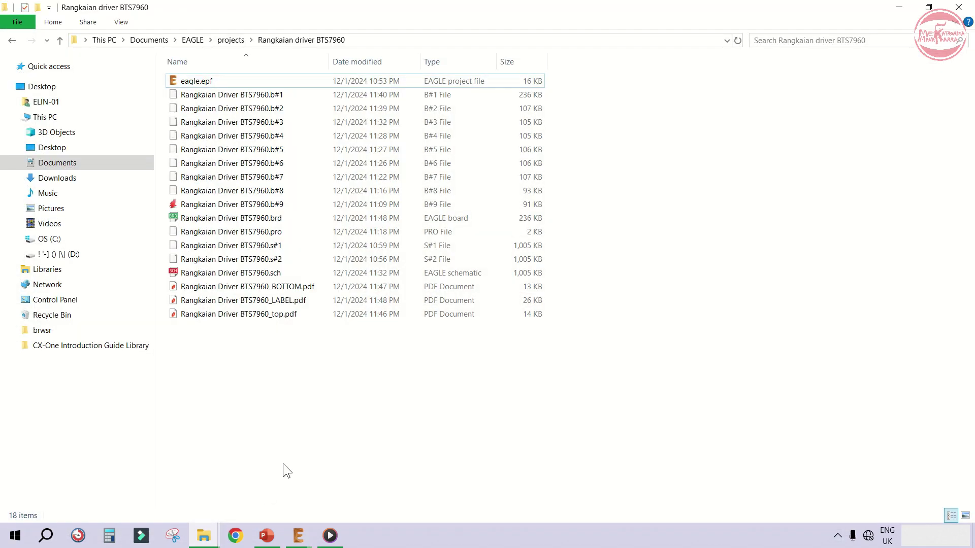
pyautogui.rightClick(288, 380)
pyautogui.click(325, 246)
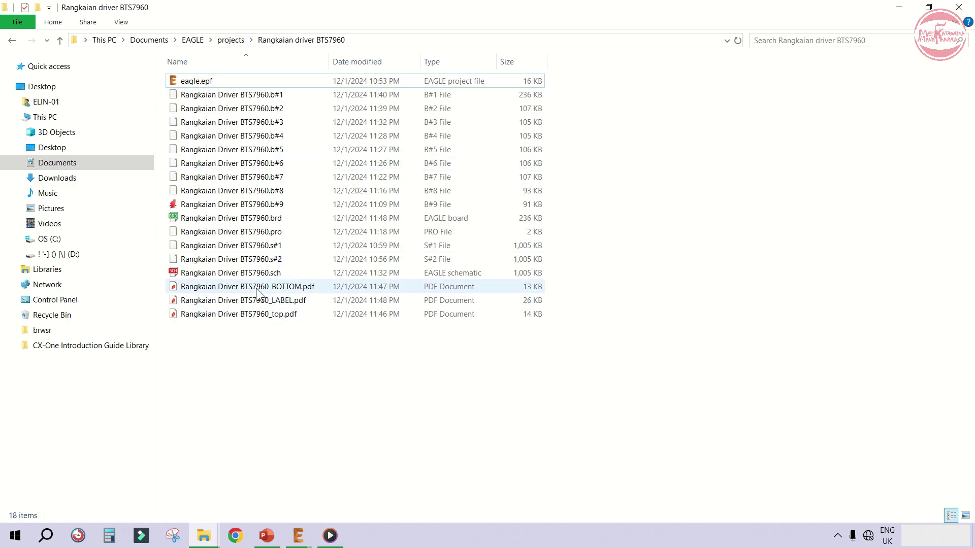
pyautogui.click(252, 316)
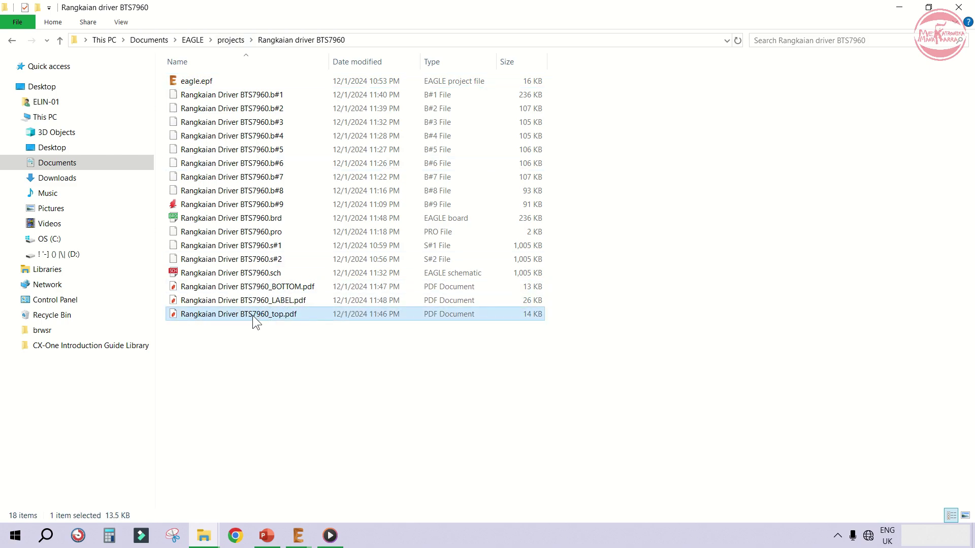
pyautogui.doubleClick(252, 315)
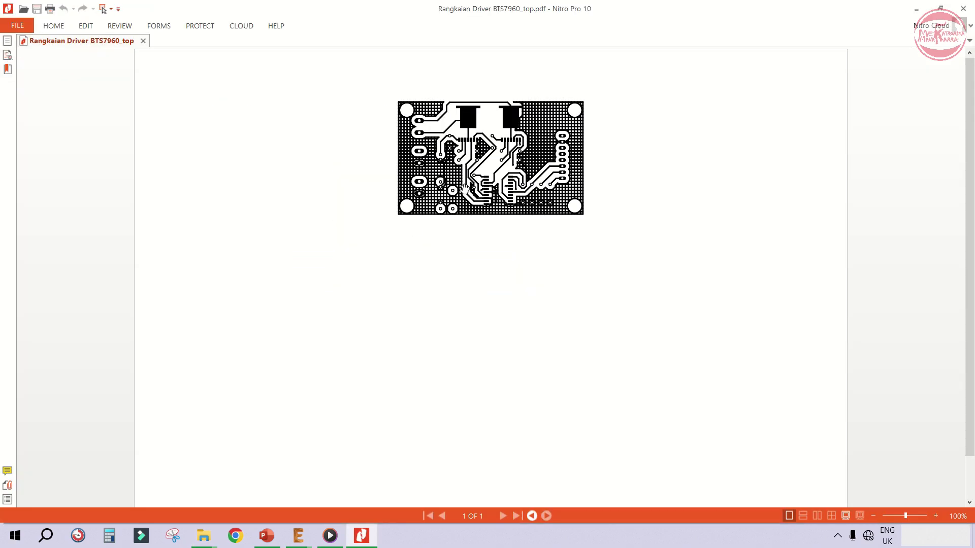
pyautogui.keyDown('ctrl'); pyautogui.scroll(4, 521, 146); pyautogui.keyUp('ctrl')
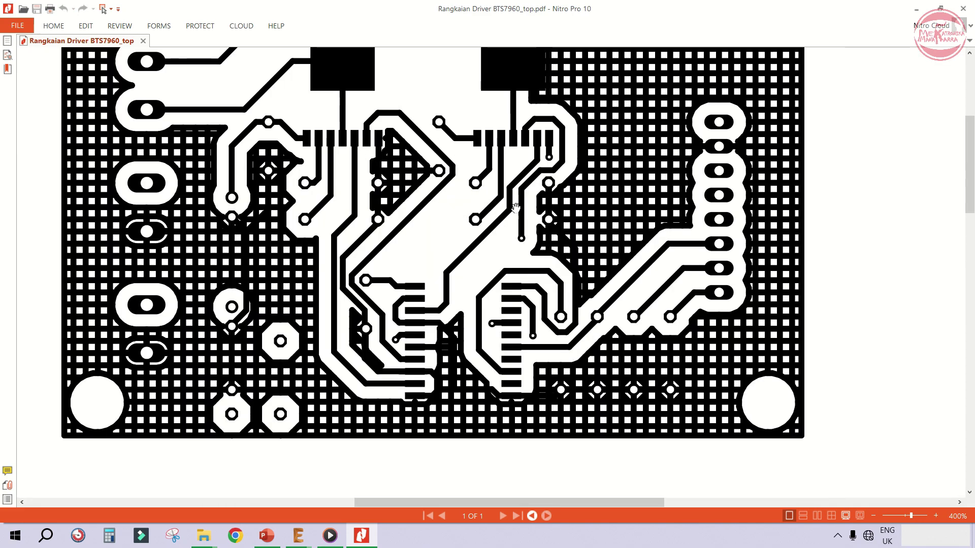
pyautogui.scroll(3, 516, 208)
pyautogui.keyDown('ctrl'); pyautogui.scroll(-2, 516, 213); pyautogui.keyUp('ctrl')
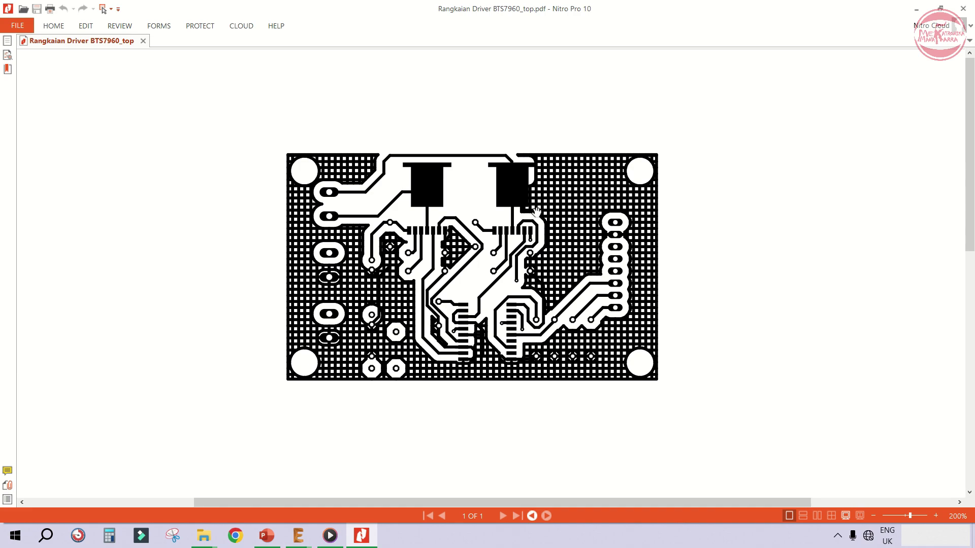
# Open Rangkaian Driver BTS7960_LABEL.pdf from the project folder and inspect the mirrored component layout print up close
pyautogui.moveTo(203, 536)
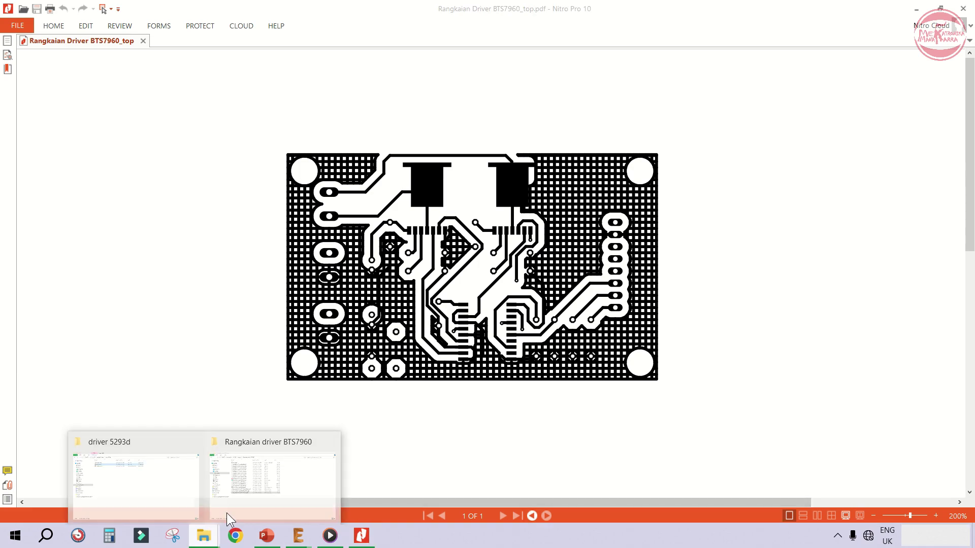
pyautogui.click(254, 472)
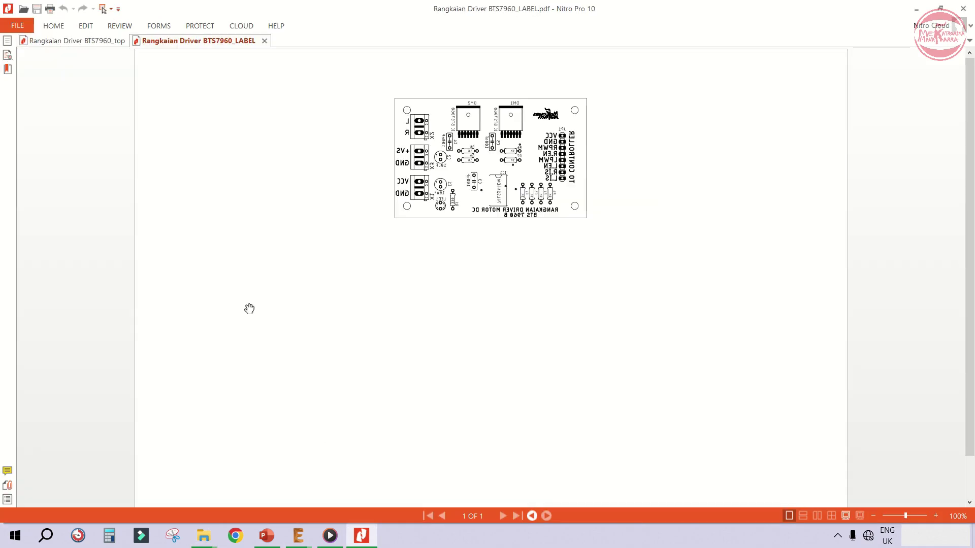
pyautogui.keyDown('ctrl'); pyautogui.scroll(5, 499, 157); pyautogui.keyUp('ctrl')
pyautogui.keyDown('ctrl'); pyautogui.scroll(-3, 500, 153); pyautogui.keyUp('ctrl')
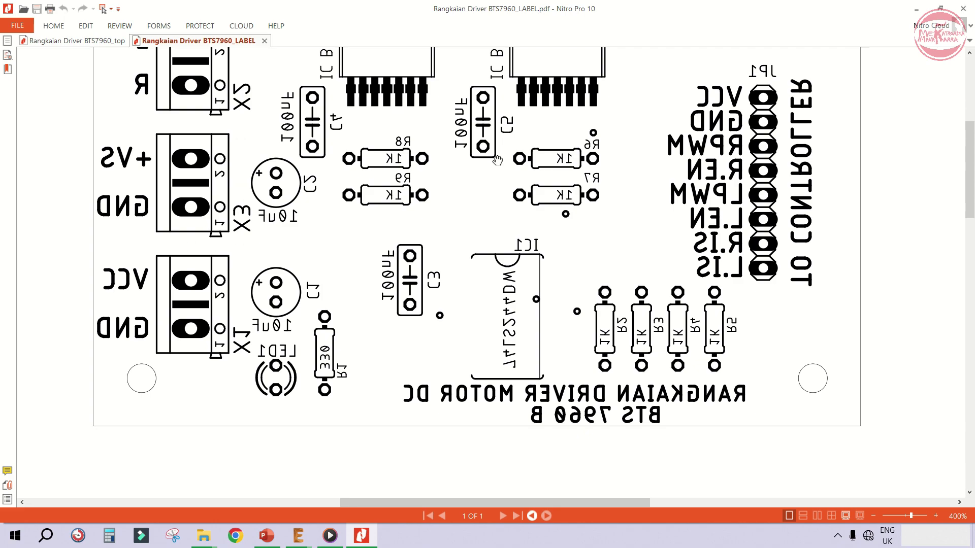
pyautogui.keyDown('ctrl'); pyautogui.scroll(3, 628, 165); pyautogui.keyUp('ctrl')
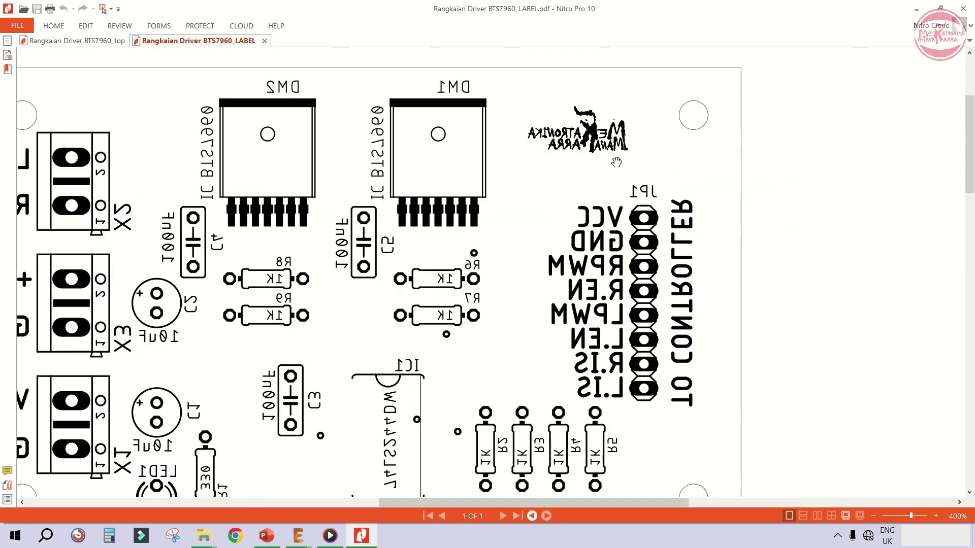
pyautogui.keyDown('ctrl'); pyautogui.scroll(-3, 601, 168); pyautogui.keyUp('ctrl')
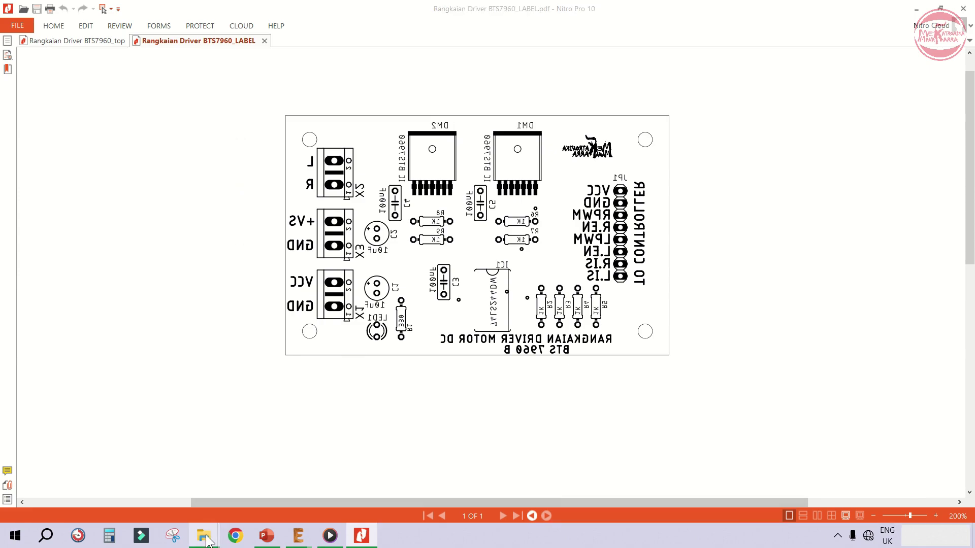
# Open Rangkaian Driver BTS7960_BOTTOM.pdf from the project folder and inspect the bottom copper print up close
pyautogui.moveTo(204, 536)
pyautogui.click(177, 482)
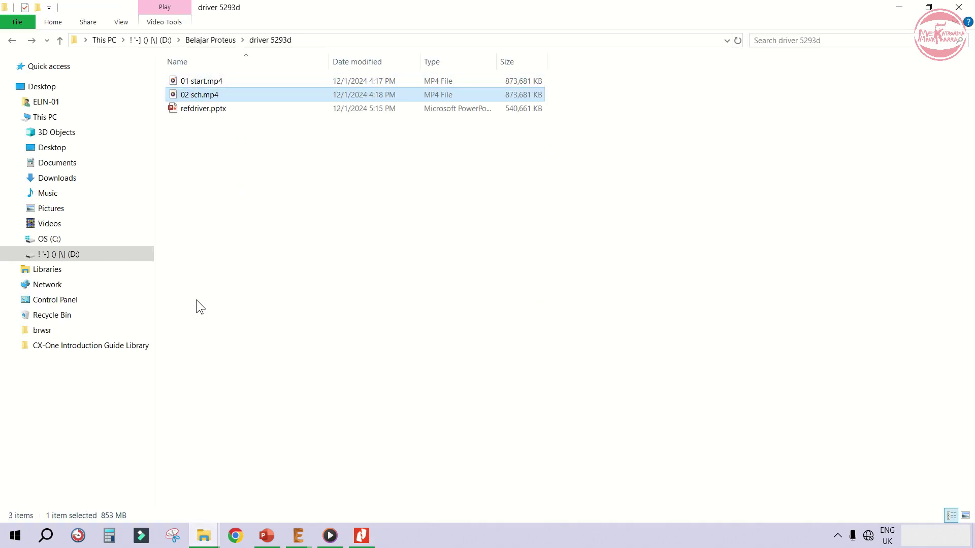
pyautogui.click(279, 491)
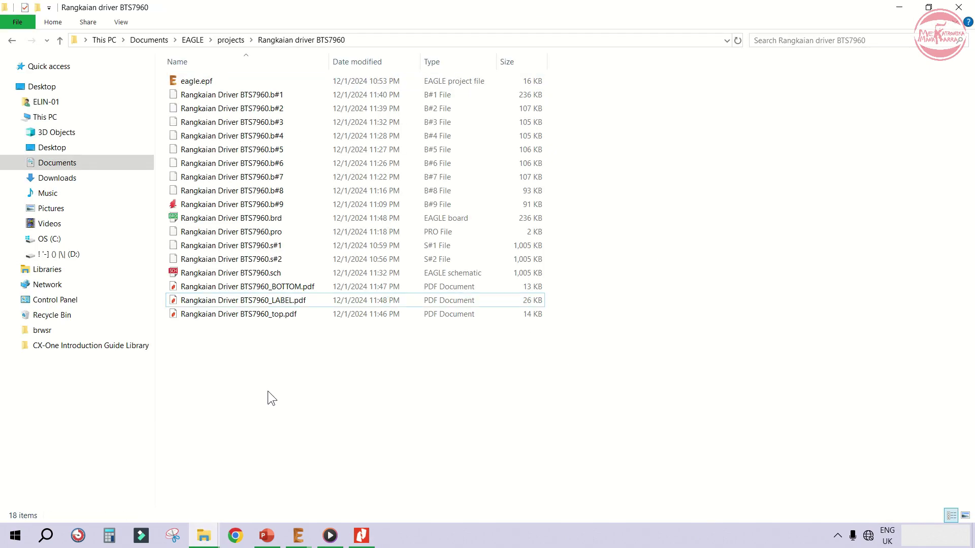
pyautogui.doubleClick(278, 287)
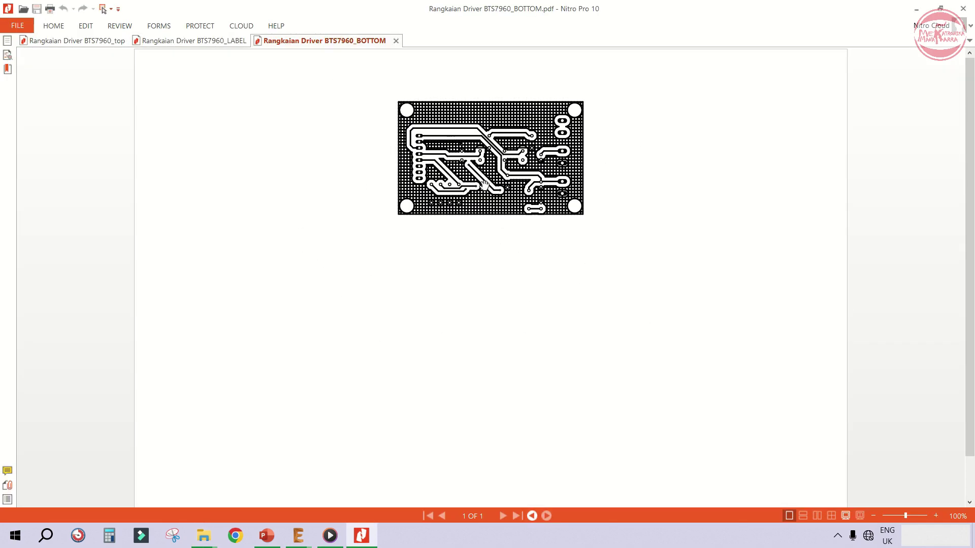
pyautogui.keyDown('ctrl'); pyautogui.scroll(5, 485, 186); pyautogui.keyUp('ctrl')
pyautogui.keyDown('ctrl'); pyautogui.scroll(-2, 507, 116); pyautogui.keyUp('ctrl')
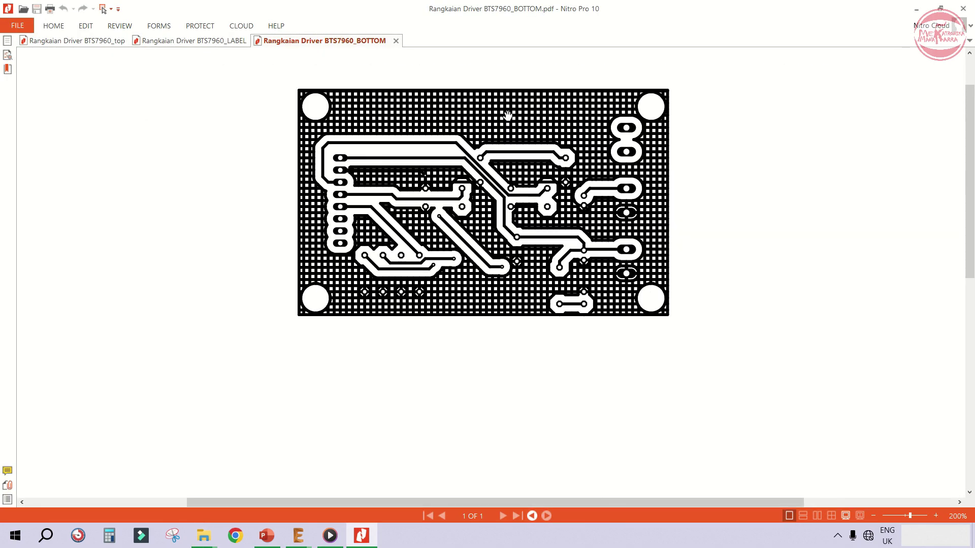
pyautogui.keyDown('ctrl'); pyautogui.scroll(2, 507, 116); pyautogui.keyUp('ctrl')
pyautogui.keyDown('ctrl'); pyautogui.scroll(-2, 508, 116); pyautogui.keyUp('ctrl')
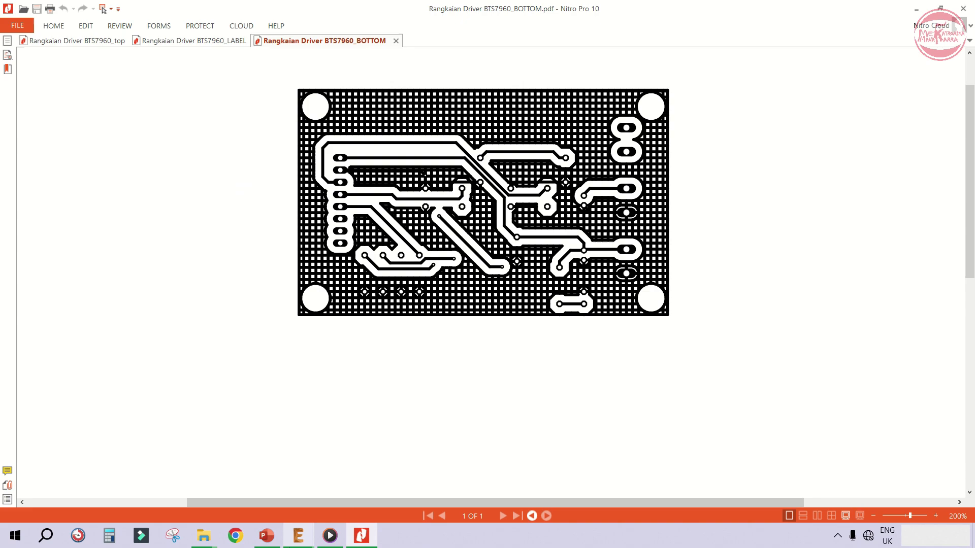
# Return to the board in EAGLE, switch to its schematic, review the whole sheet and minimize the window
pyautogui.moveTo(297, 541)
pyautogui.click(403, 498)
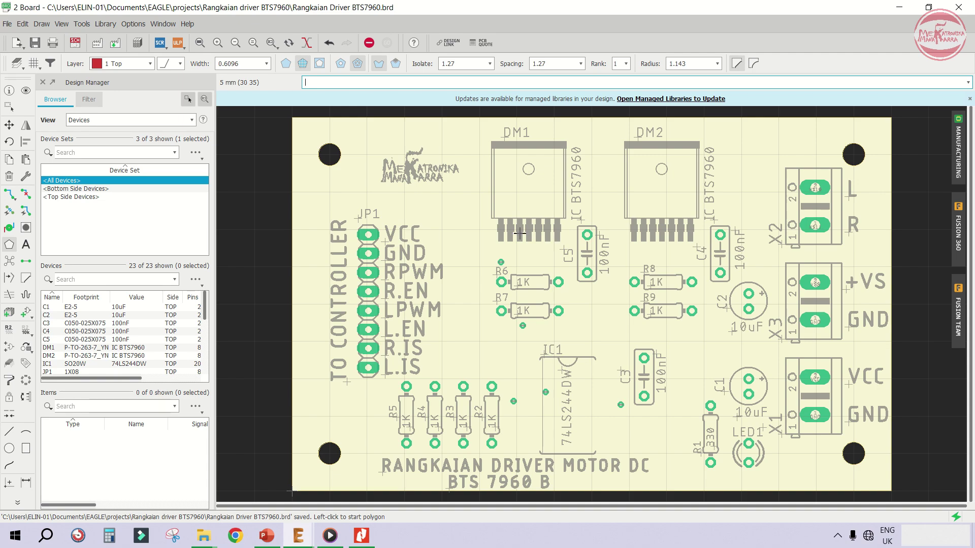
pyautogui.click(76, 43)
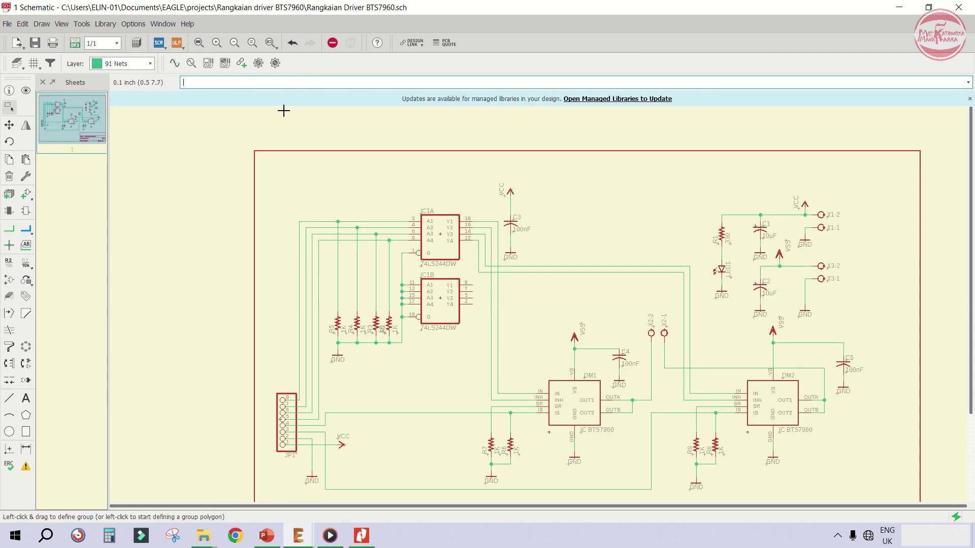
pyautogui.click(194, 46)
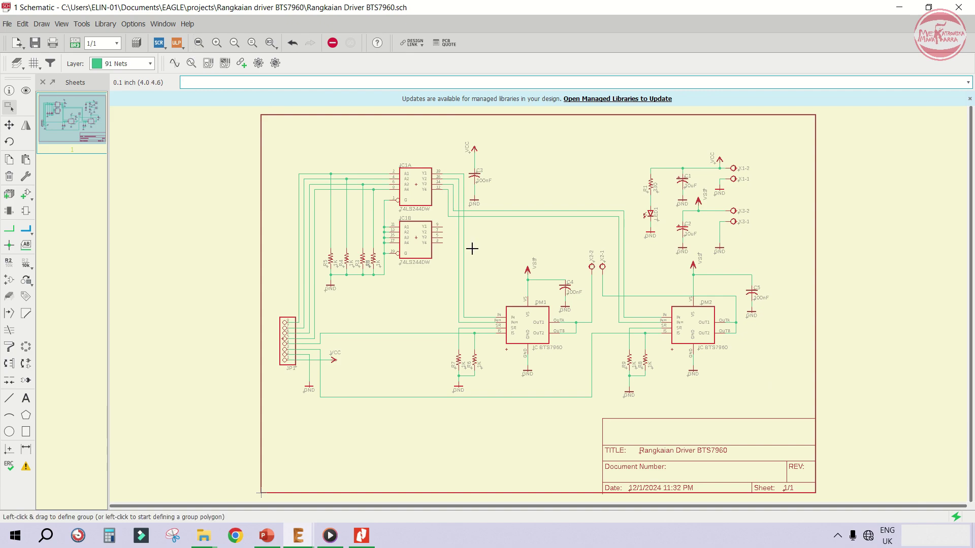
pyautogui.scroll(1, 471, 249)
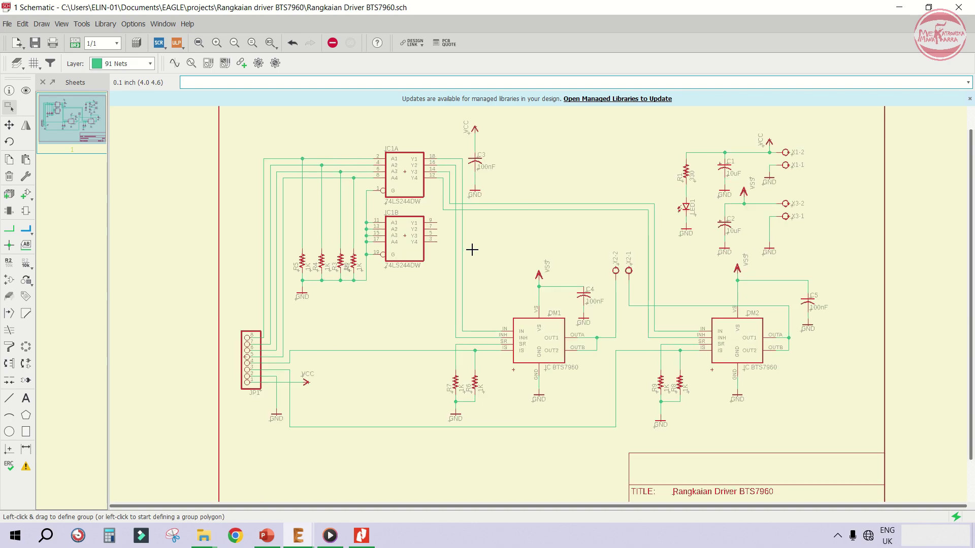
pyautogui.scroll(-1, 471, 249)
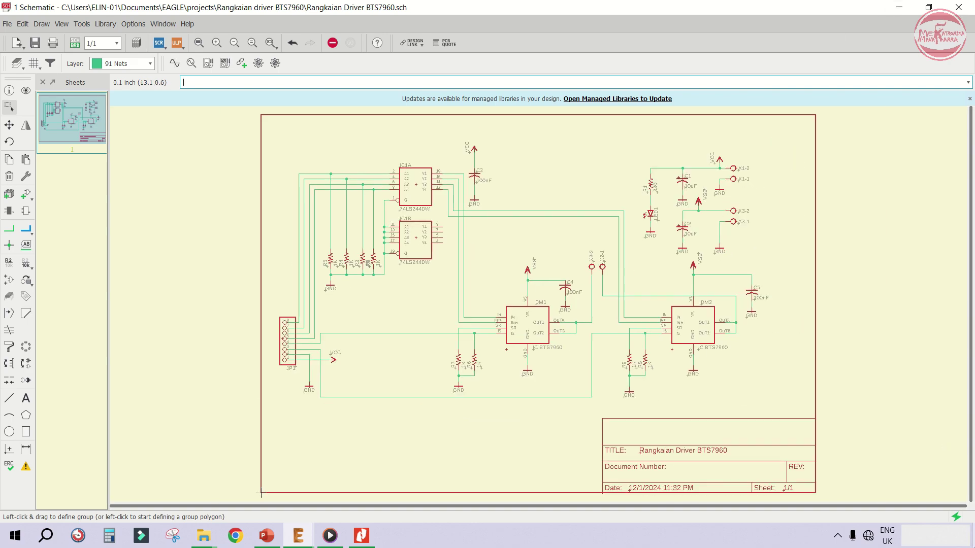
pyautogui.click(899, 7)
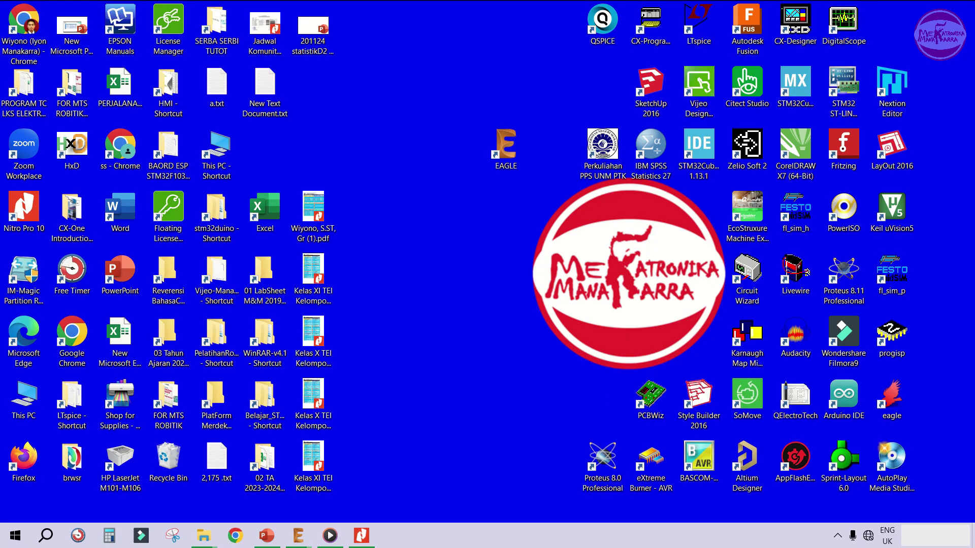